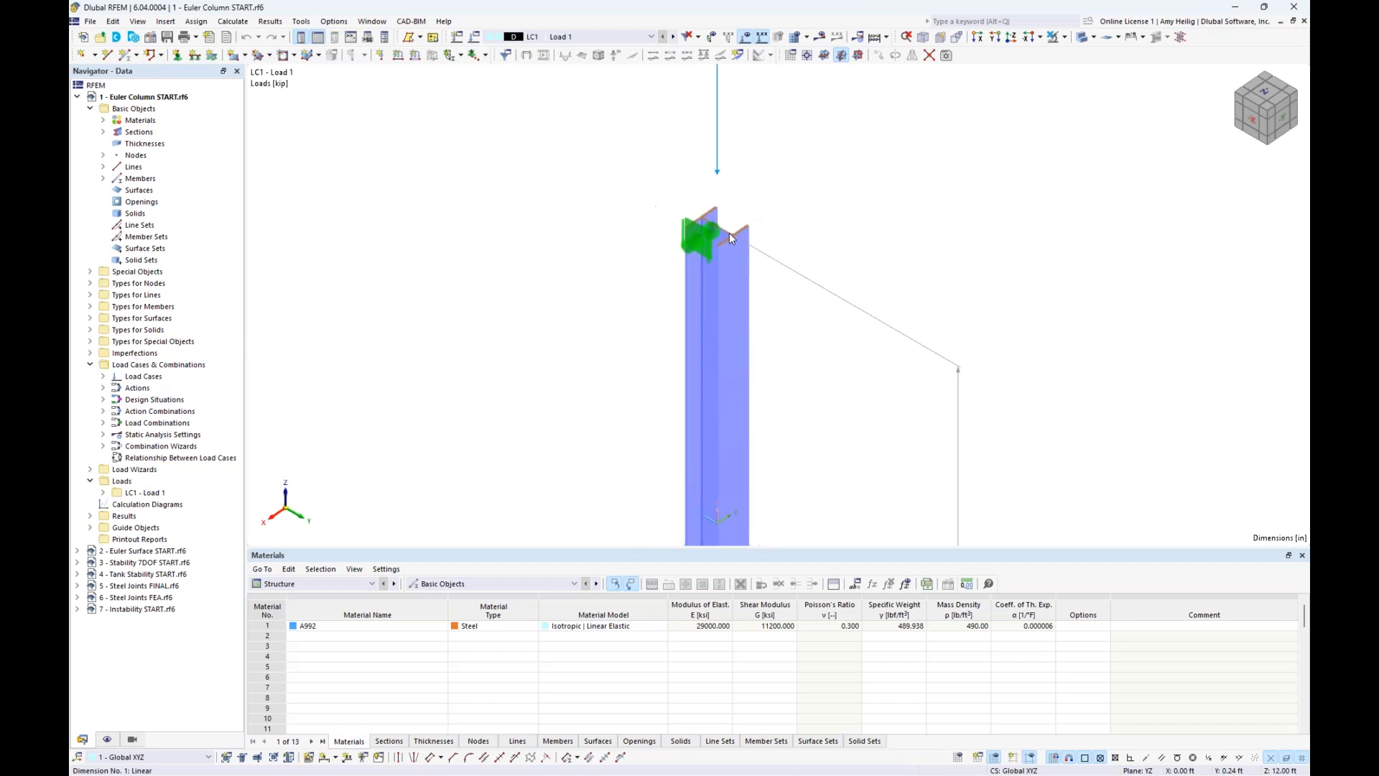
# - Activate the Structure Stability analysis add-on in the base data of the Euler Column model
pyautogui.moveTo(783, 372); pyautogui.dragTo(733, 323, button='middle')
pyautogui.scroll(-2, 778, 312)
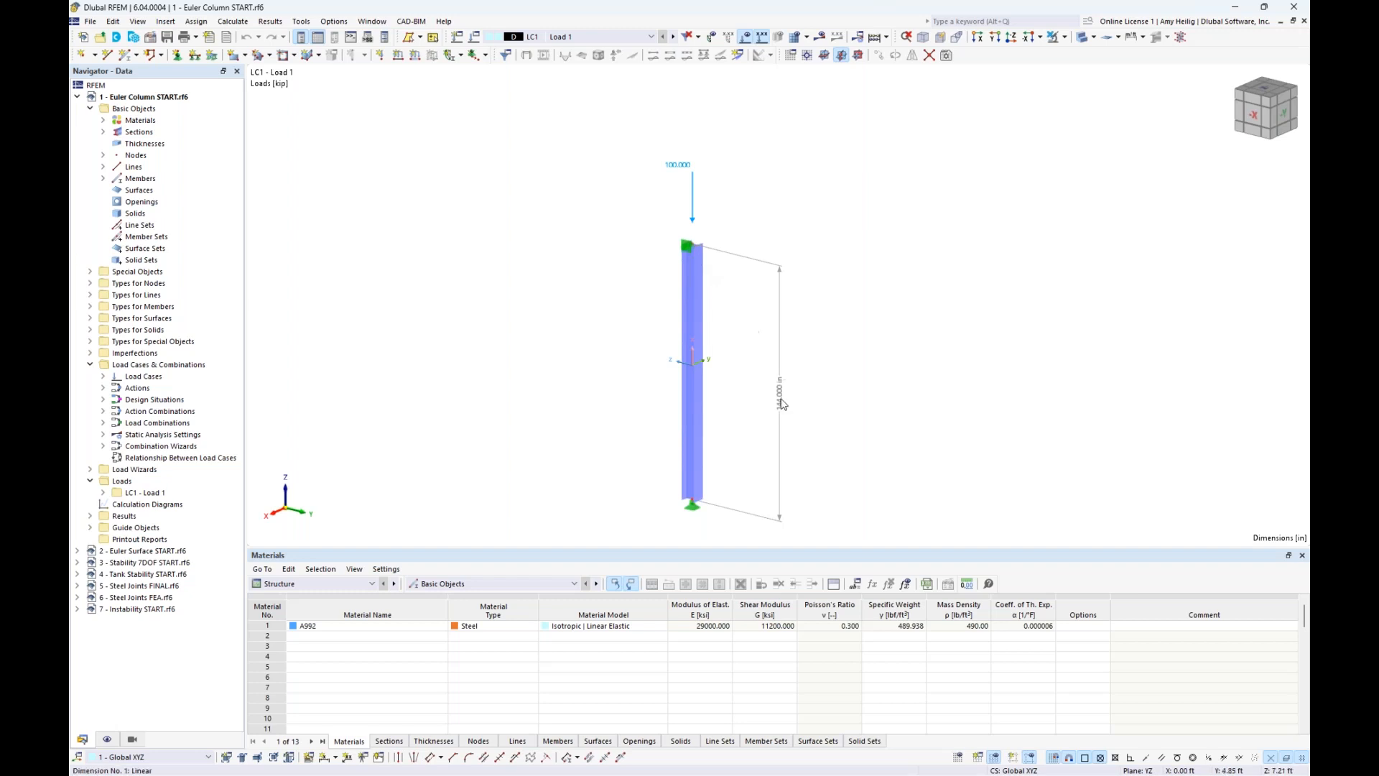
pyautogui.moveTo(780, 425)
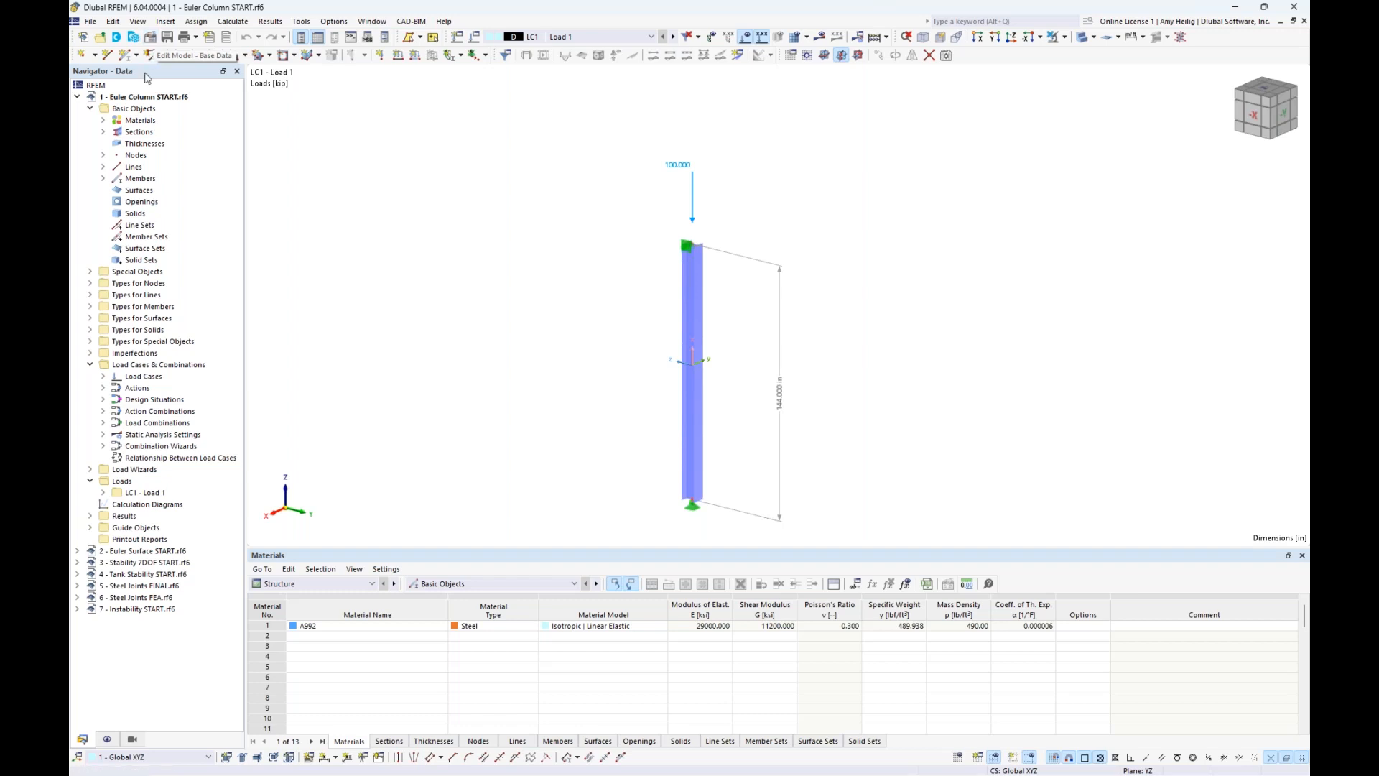
pyautogui.rightClick(142, 101)
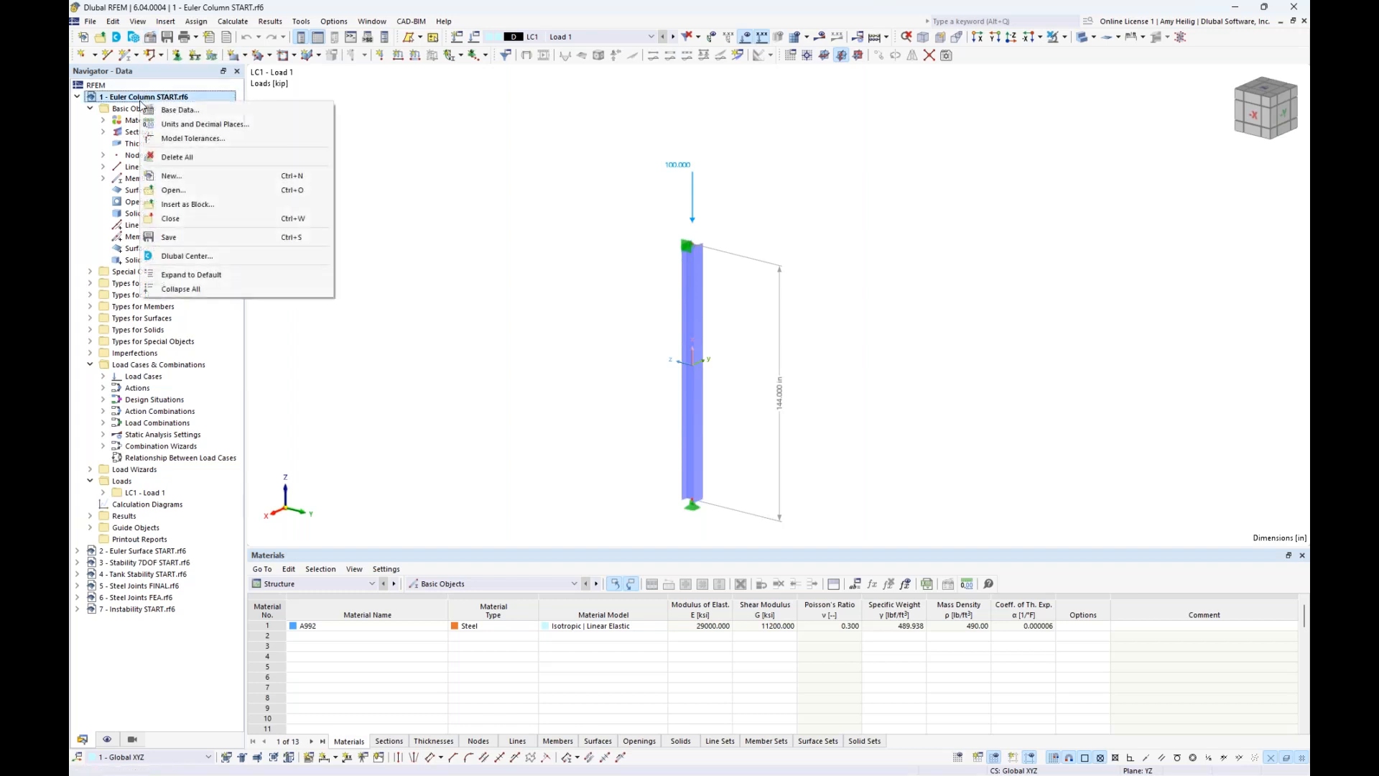
pyautogui.click(178, 112)
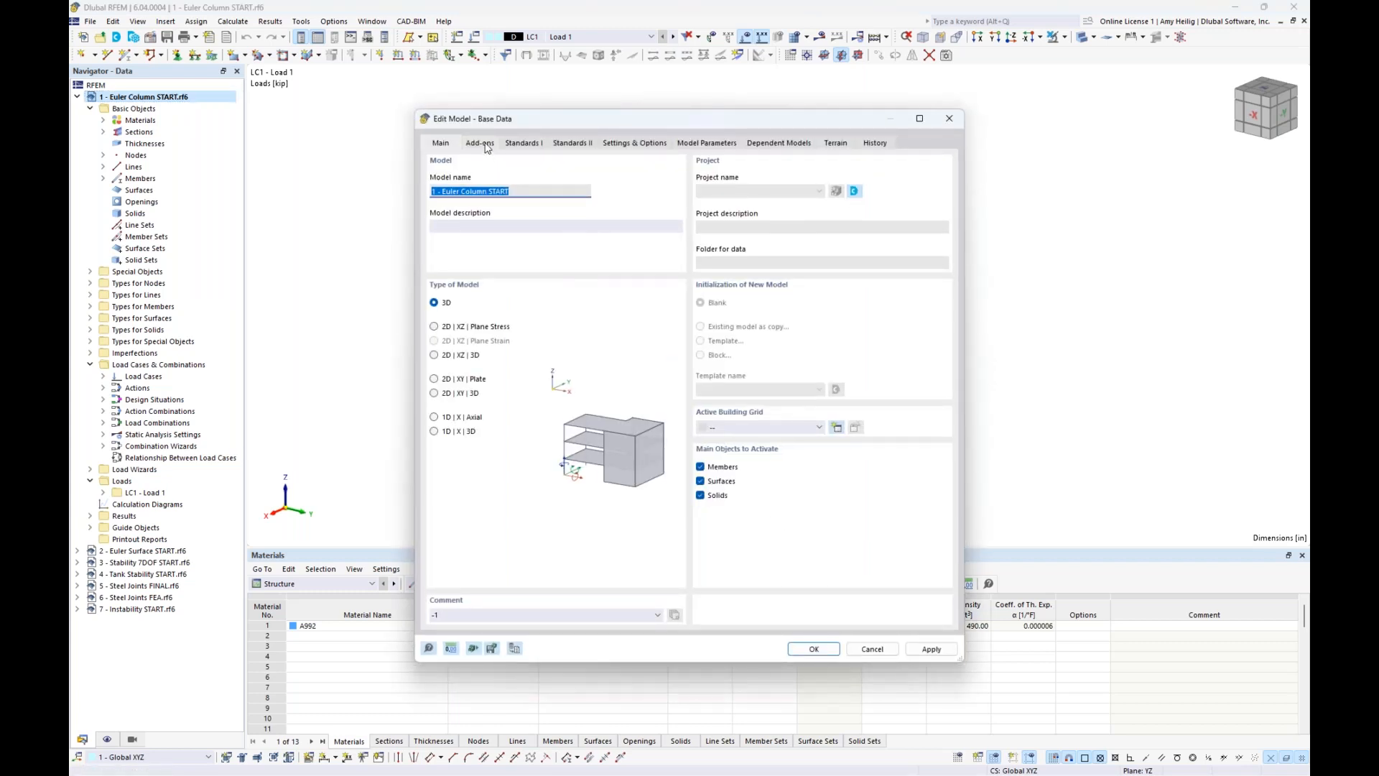
pyautogui.click(480, 143)
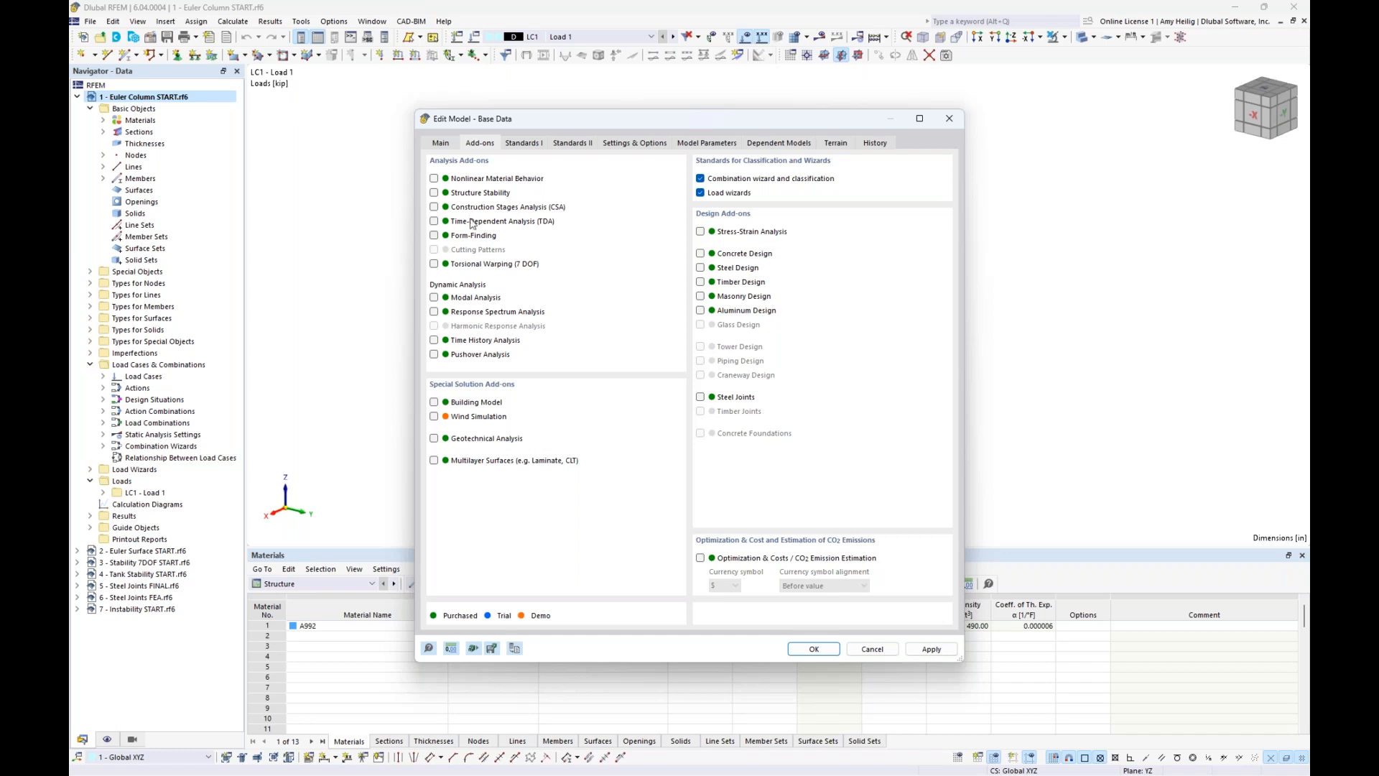
pyautogui.click(434, 192)
pyautogui.click(819, 650)
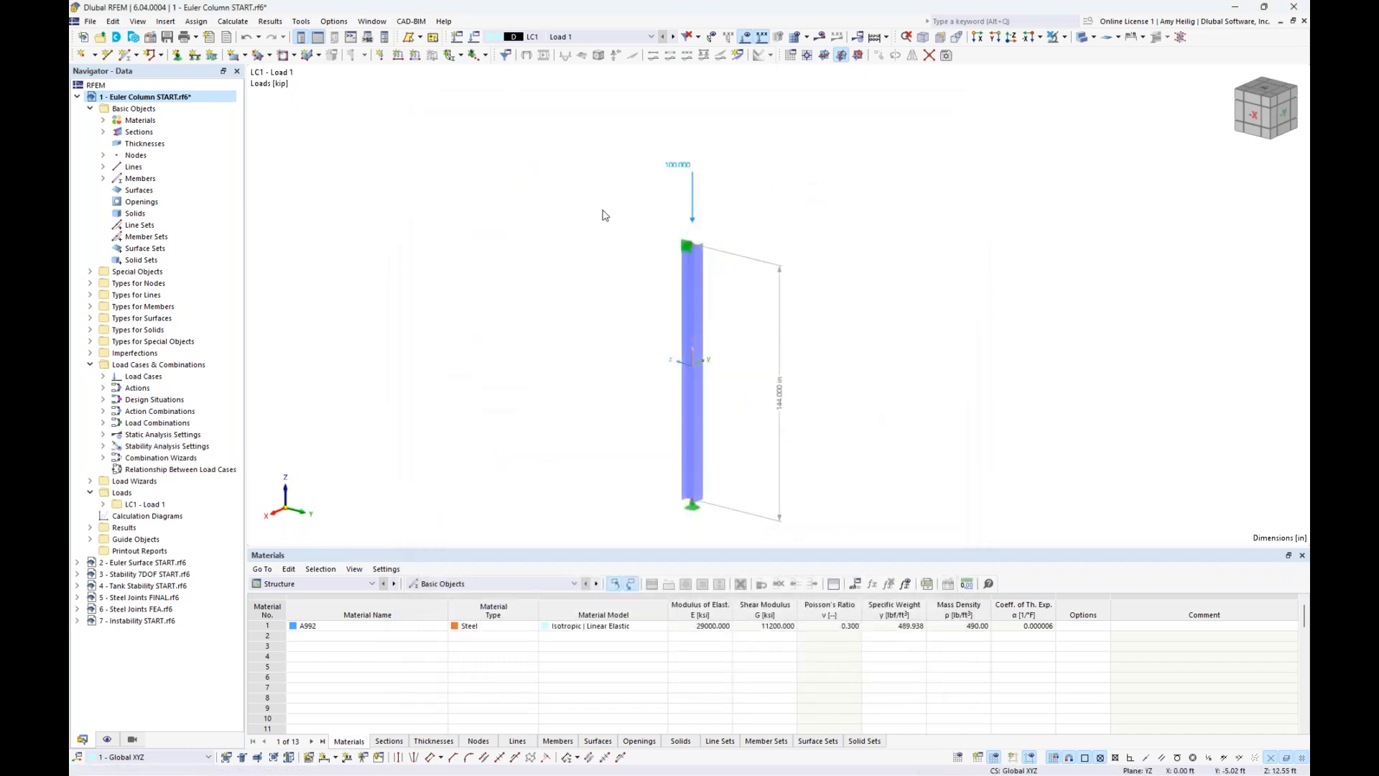
# - Enable the critical load calculation for load case LC1 with the ST1 linear eigenvalue (Lanczos) stability settings
pyautogui.click(475, 41)
pyautogui.moveTo(455, 121); pyautogui.dragTo(482, 322)
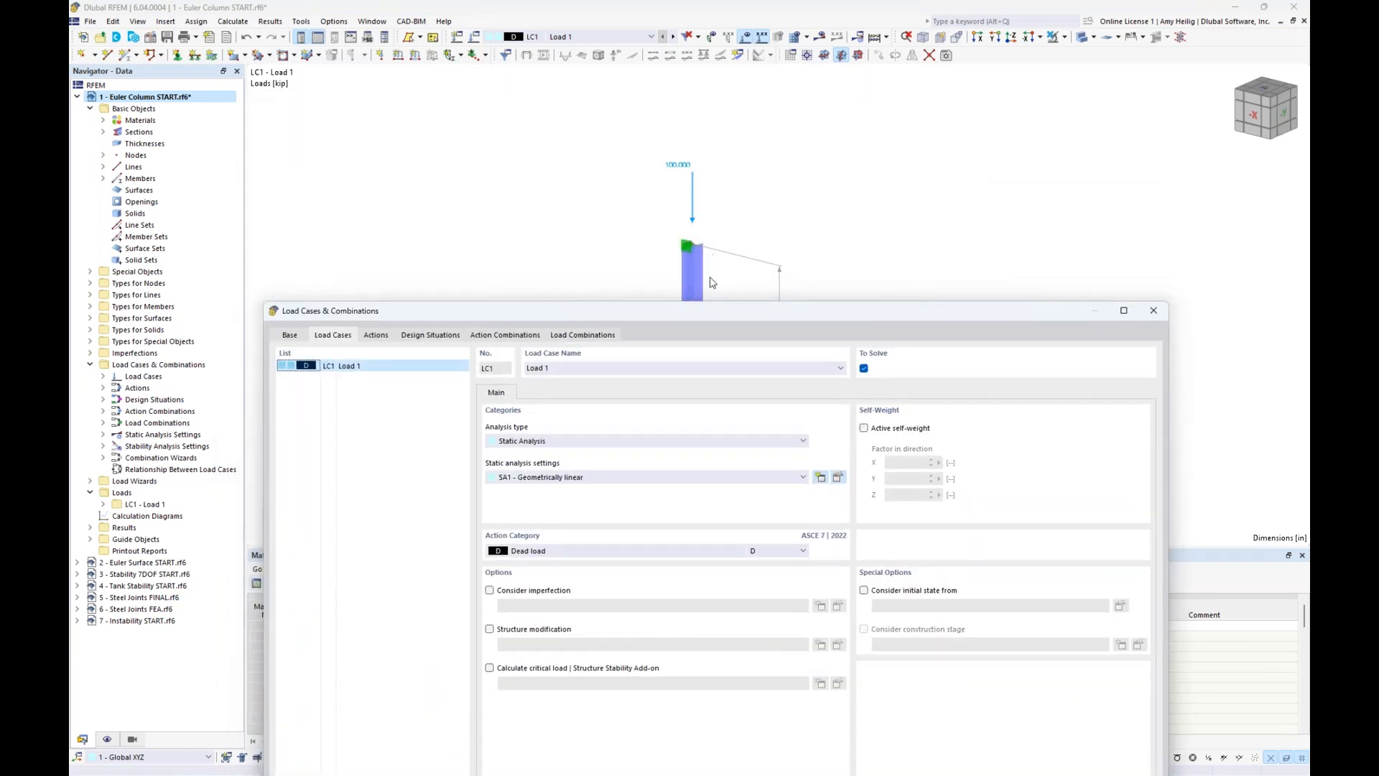
pyautogui.moveTo(713, 313); pyautogui.dragTo(730, 115)
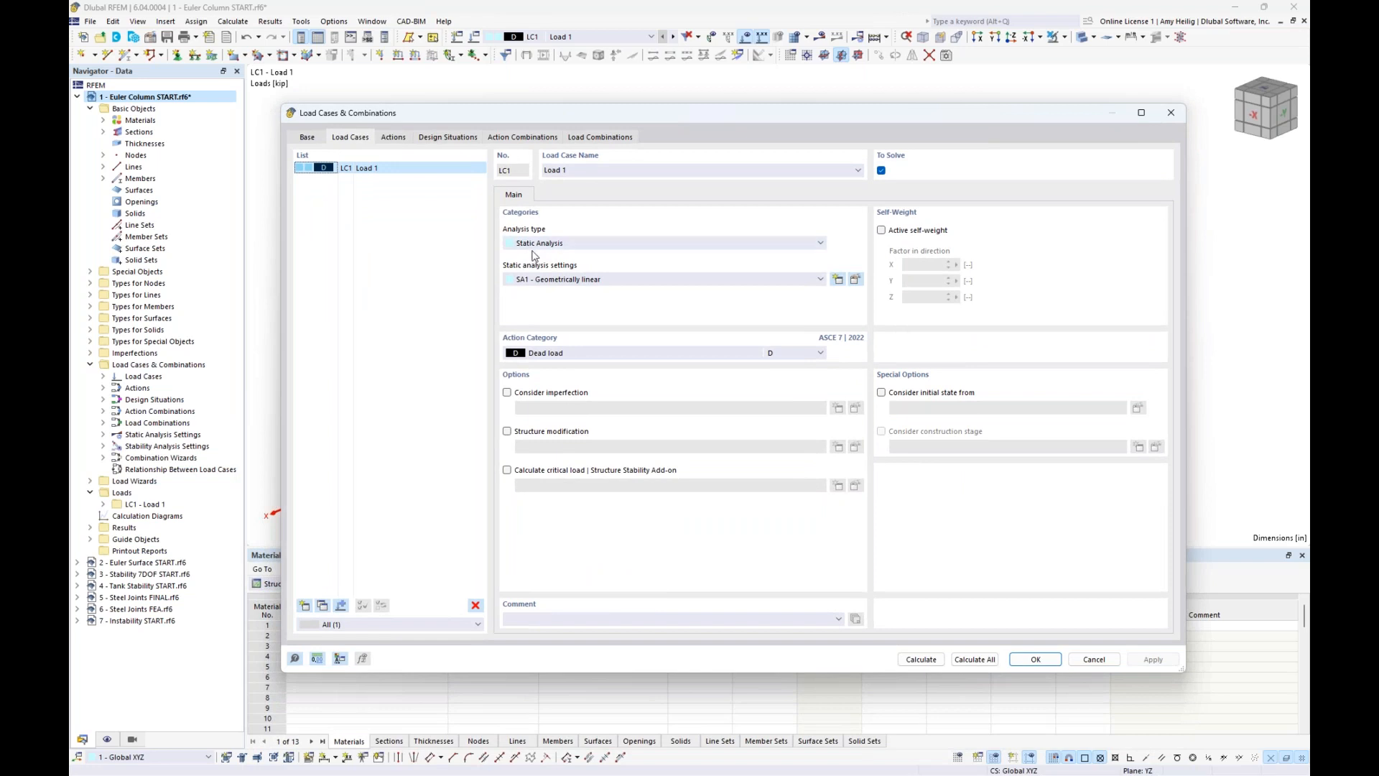
pyautogui.click(507, 470)
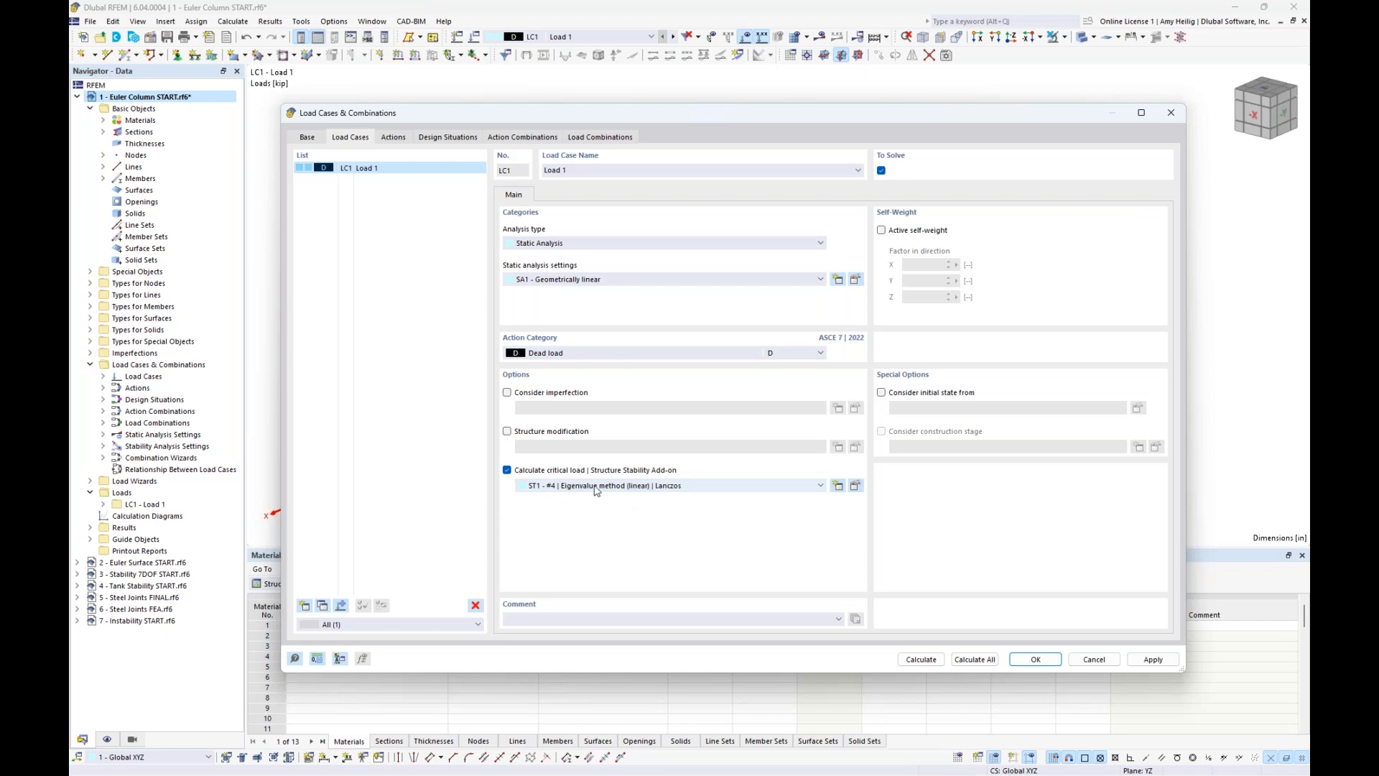
# - Review the stability analysis types and the number of lowest eigenvalues in the ST1 and ST2 settings
pyautogui.click(855, 486)
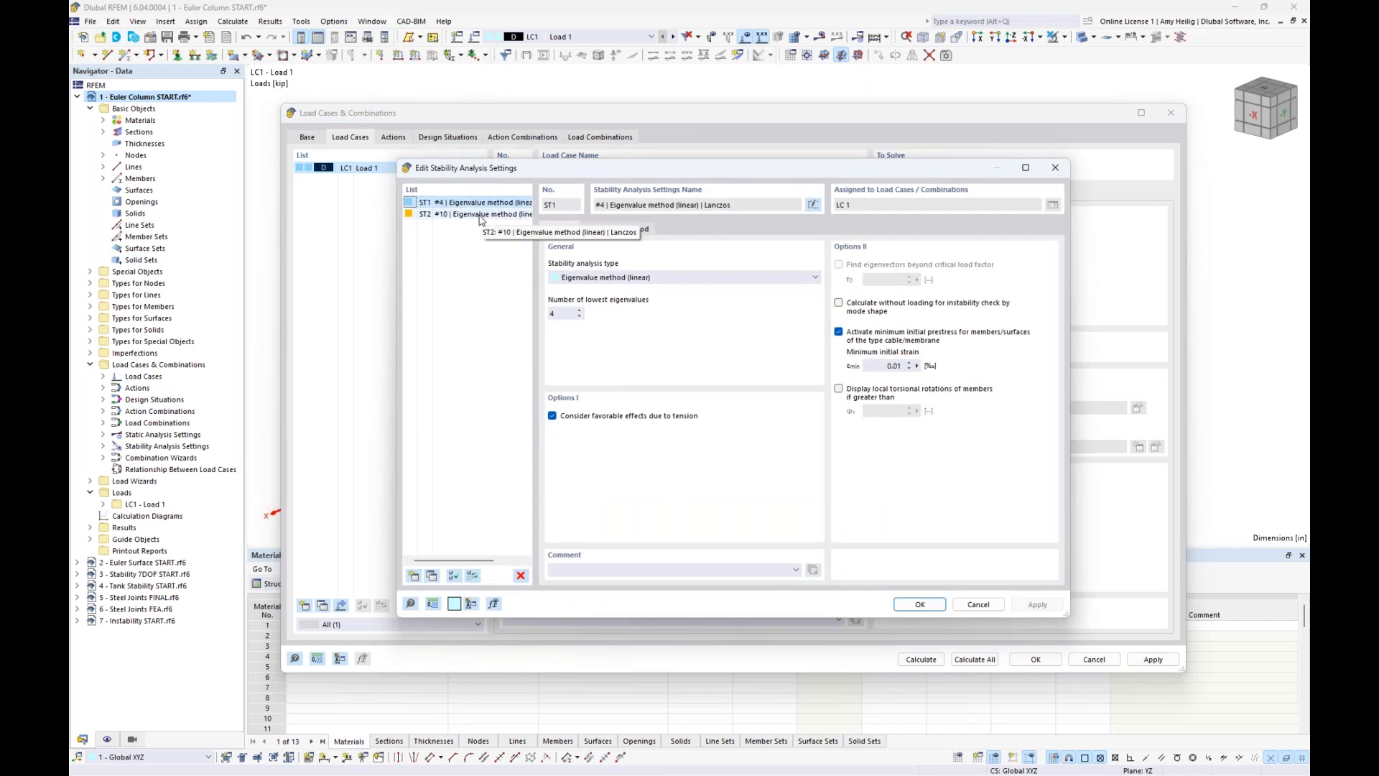
pyautogui.click(630, 281)
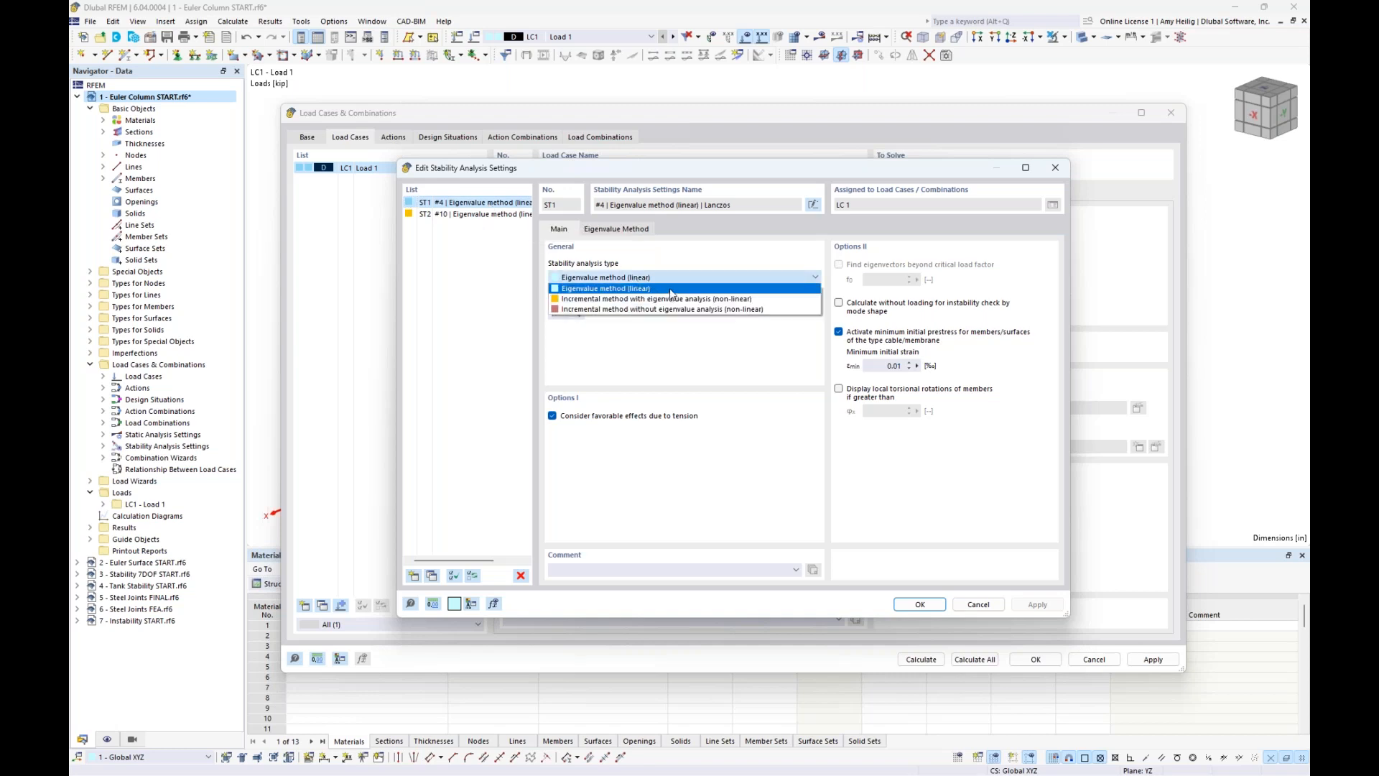
pyautogui.click(701, 263)
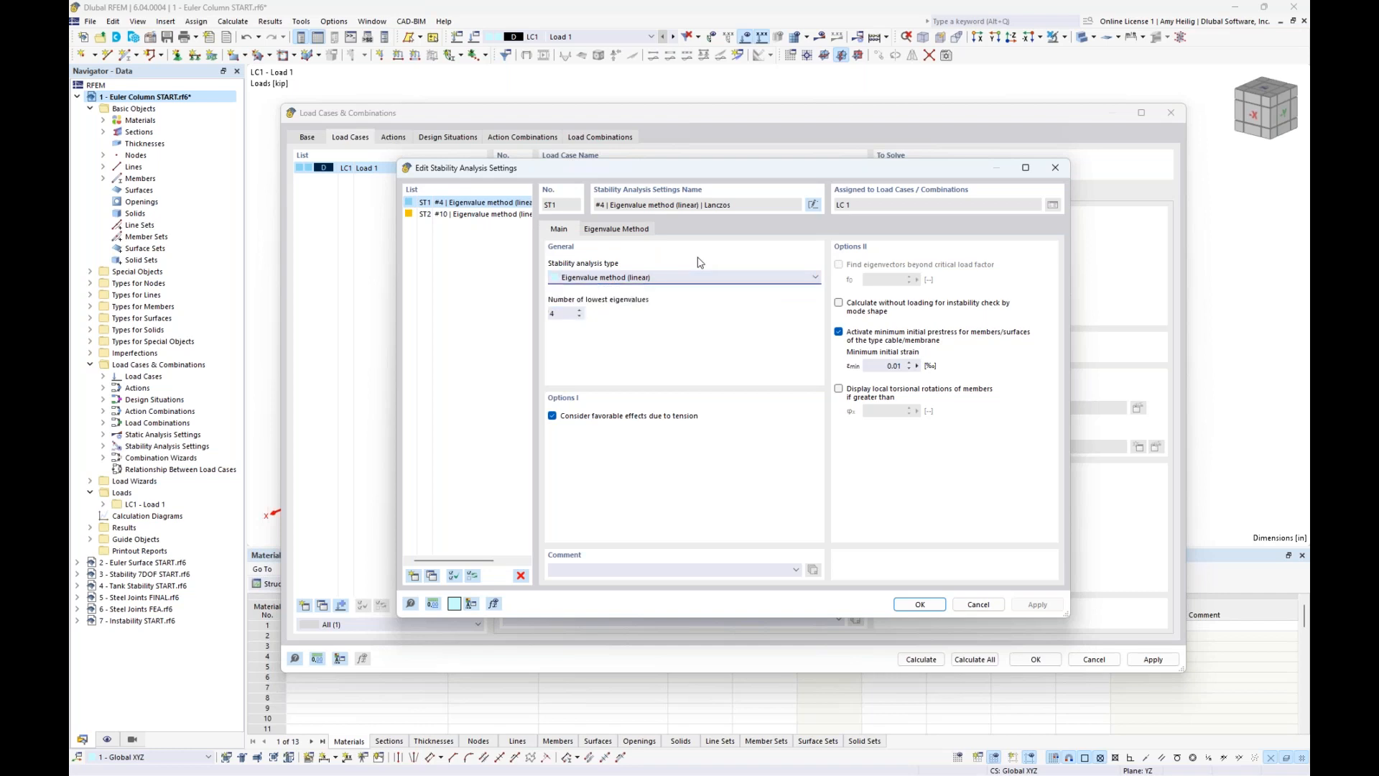
pyautogui.click(563, 314)
pyautogui.click(563, 314)
pyautogui.click(493, 215)
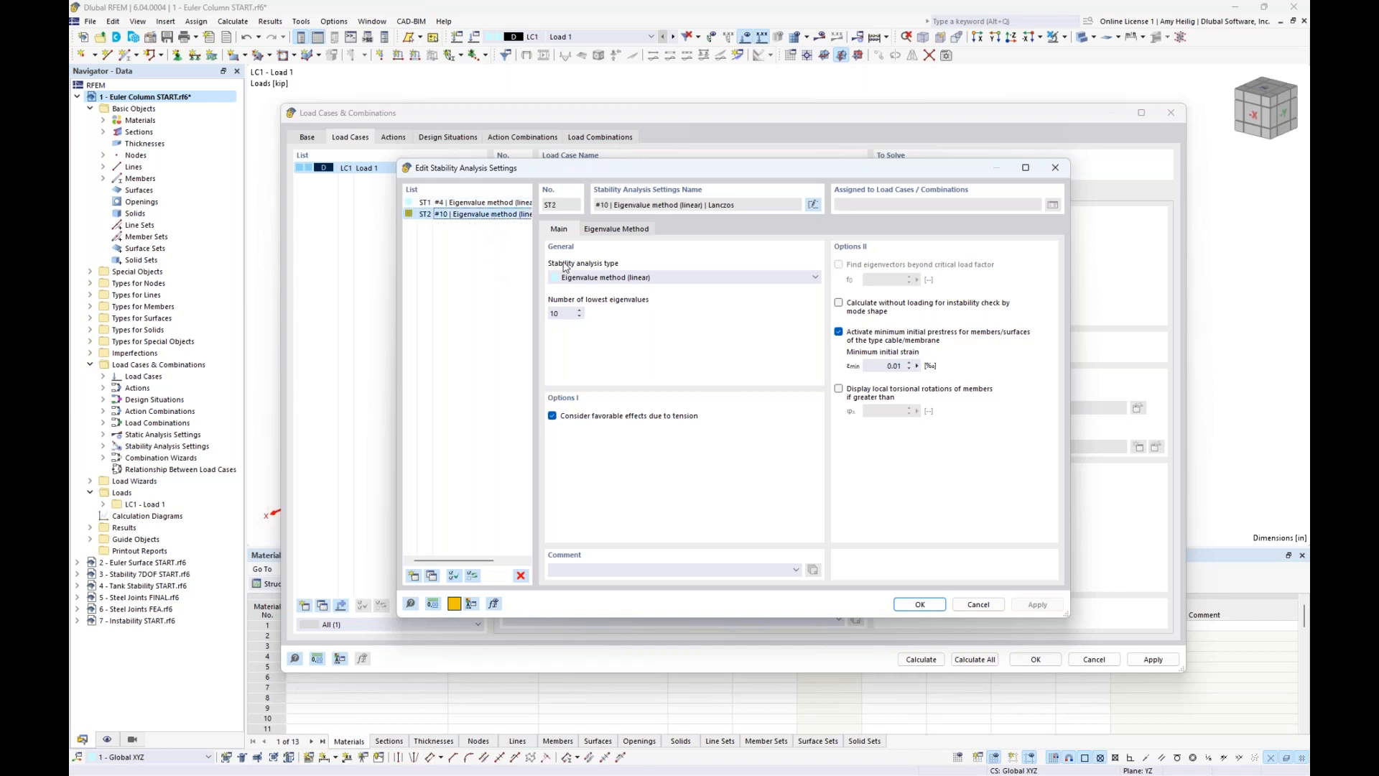
pyautogui.click(574, 314)
pyautogui.click(497, 203)
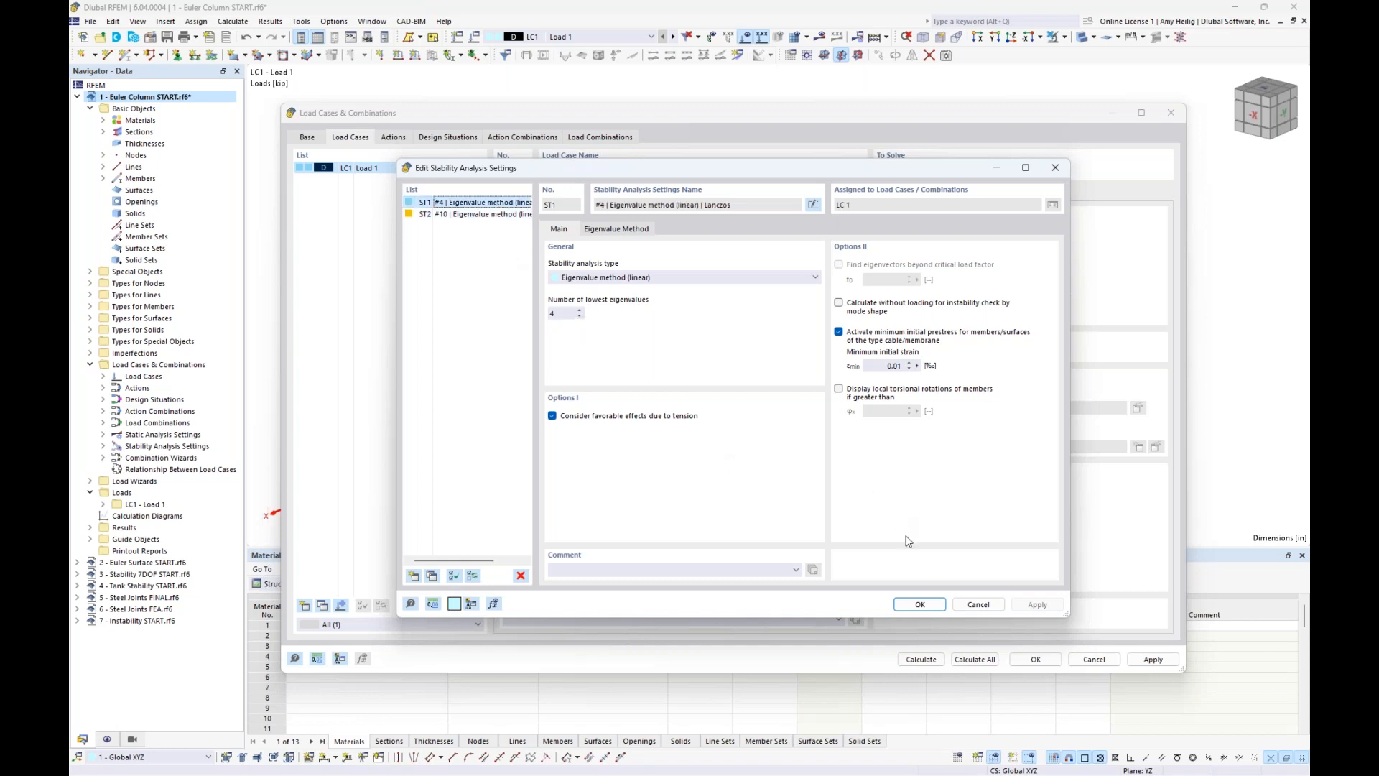
pyautogui.click(918, 605)
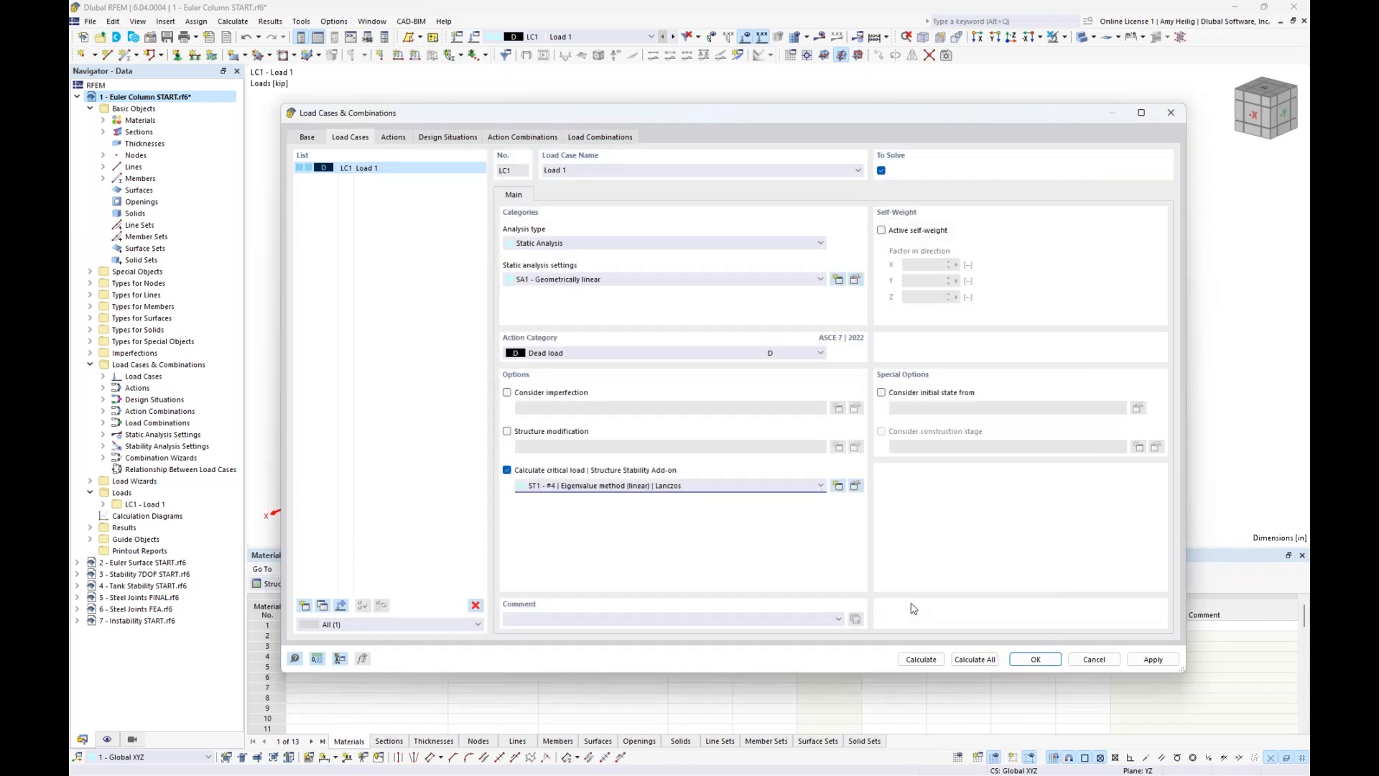
# - Calculate load case LC1 and display its Stability Analysis results on the column
pyautogui.click(920, 660)
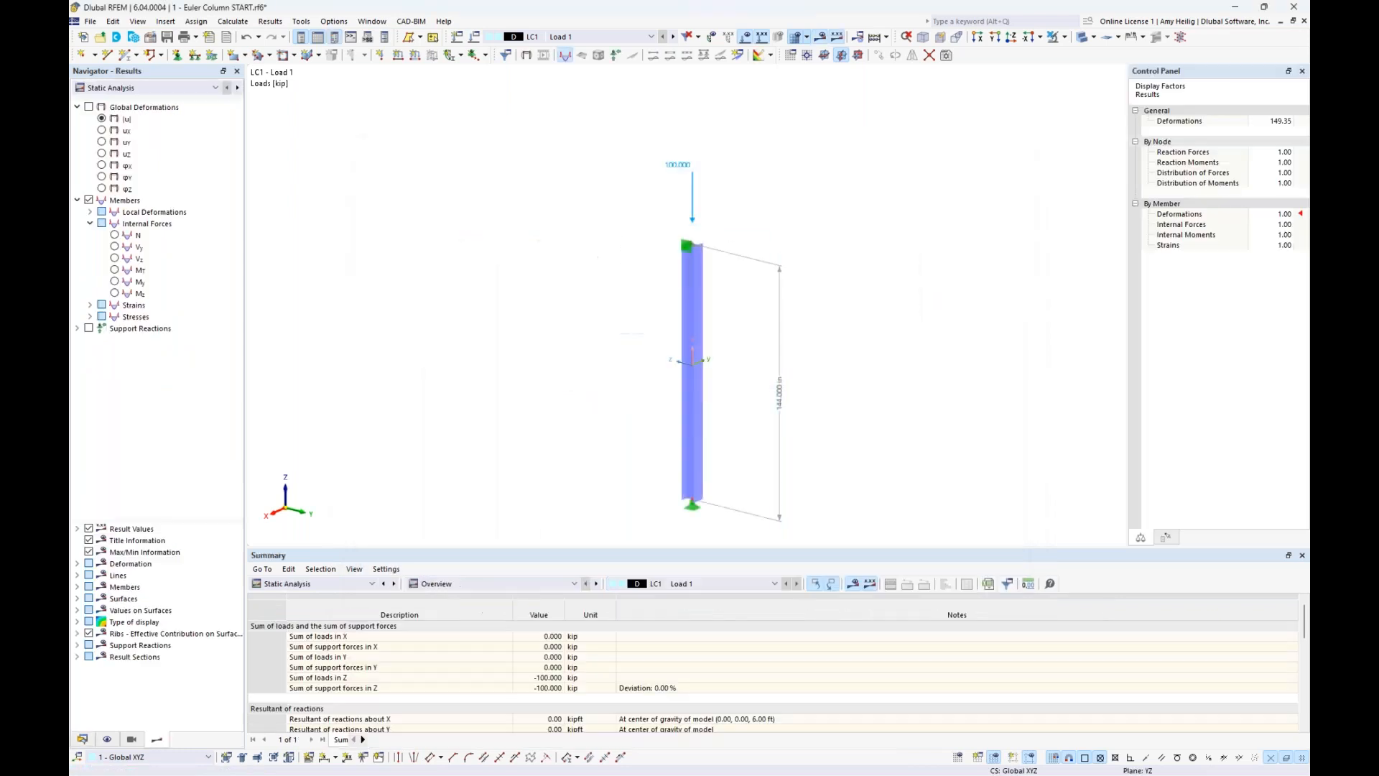
pyautogui.click(165, 88)
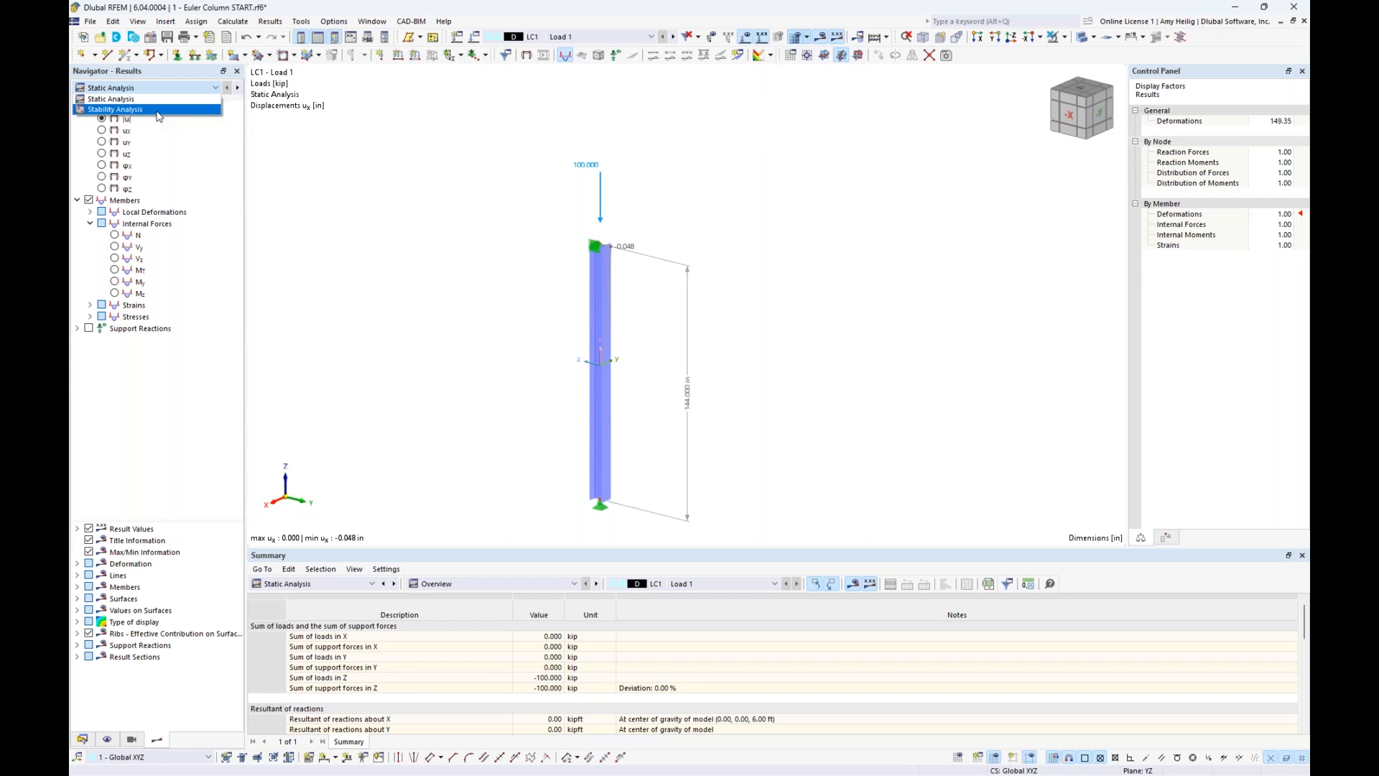
pyautogui.click(159, 109)
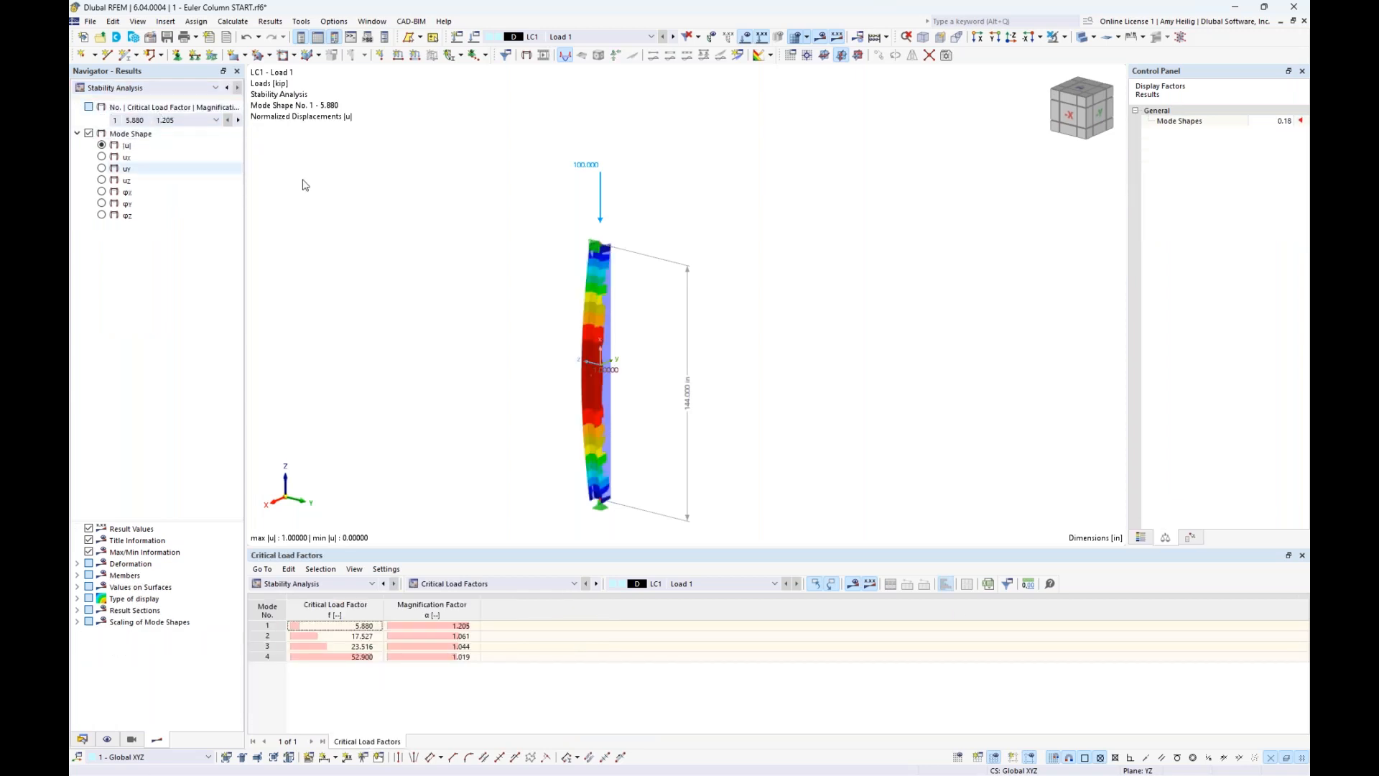
# - Enlarge the critical load factors table and examine the factor and buckled shape of mode 1
pyautogui.moveTo(724, 410); pyautogui.dragTo(766, 360, button='middle')
pyautogui.scroll(1, 766, 360)
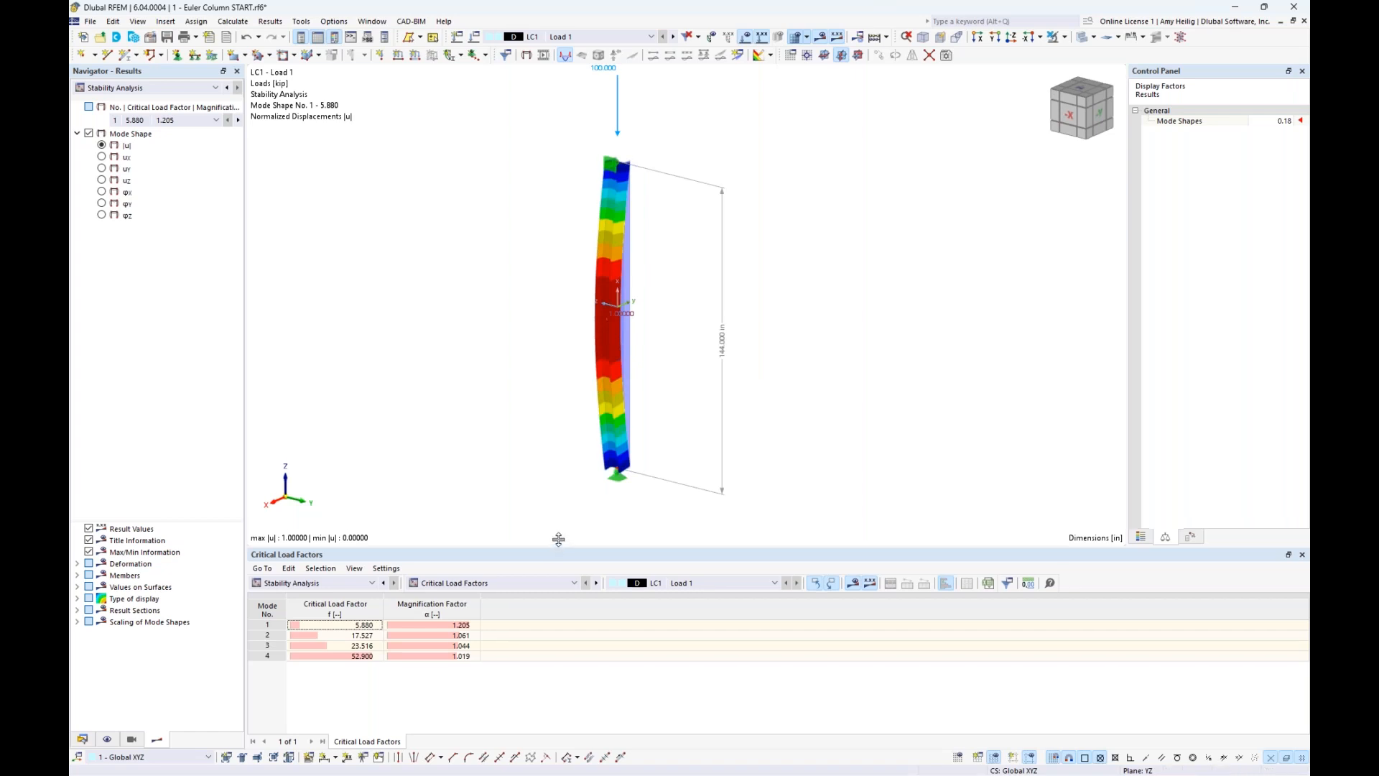
pyautogui.moveTo(564, 549); pyautogui.dragTo(569, 511)
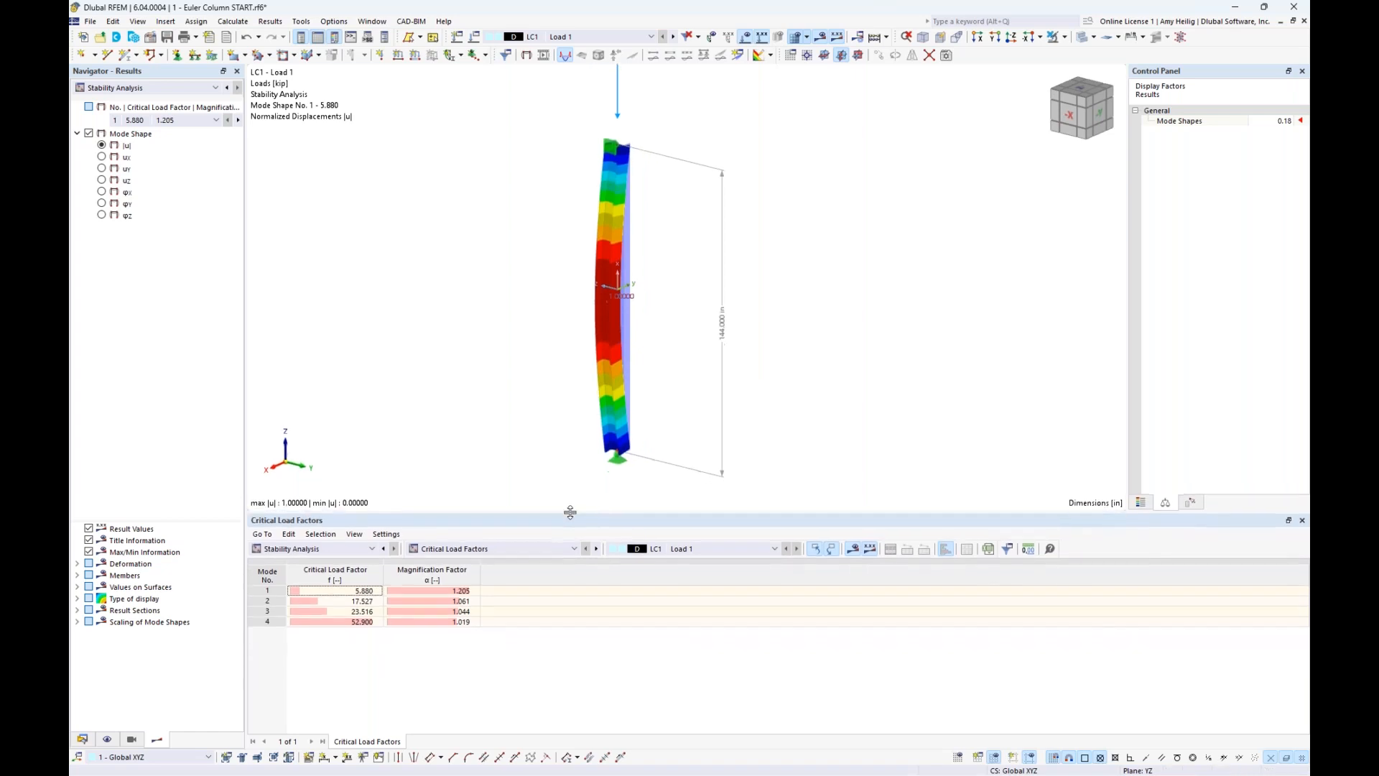
pyautogui.click(353, 593)
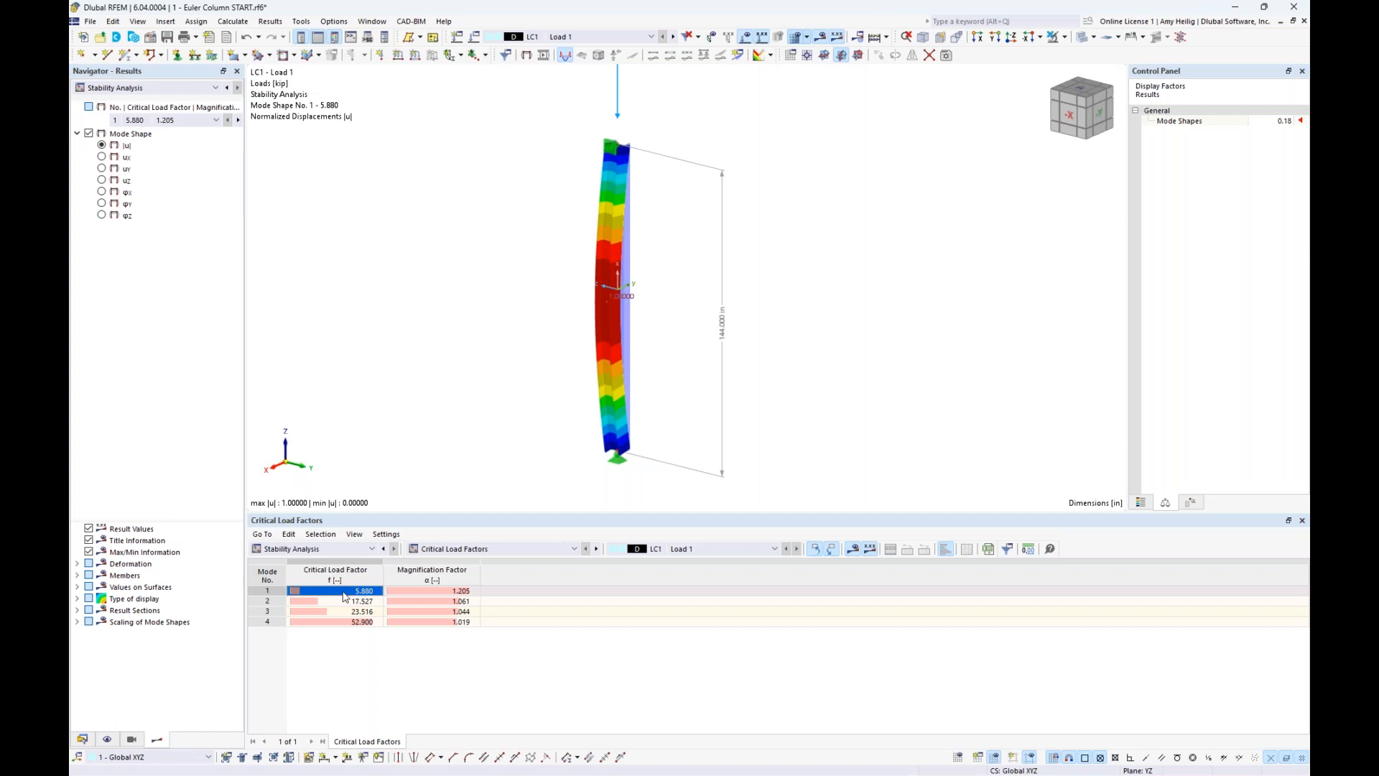
pyautogui.moveTo(523, 326); pyautogui.dragTo(524, 361, button='middle')
pyautogui.scroll(-1, 524, 360)
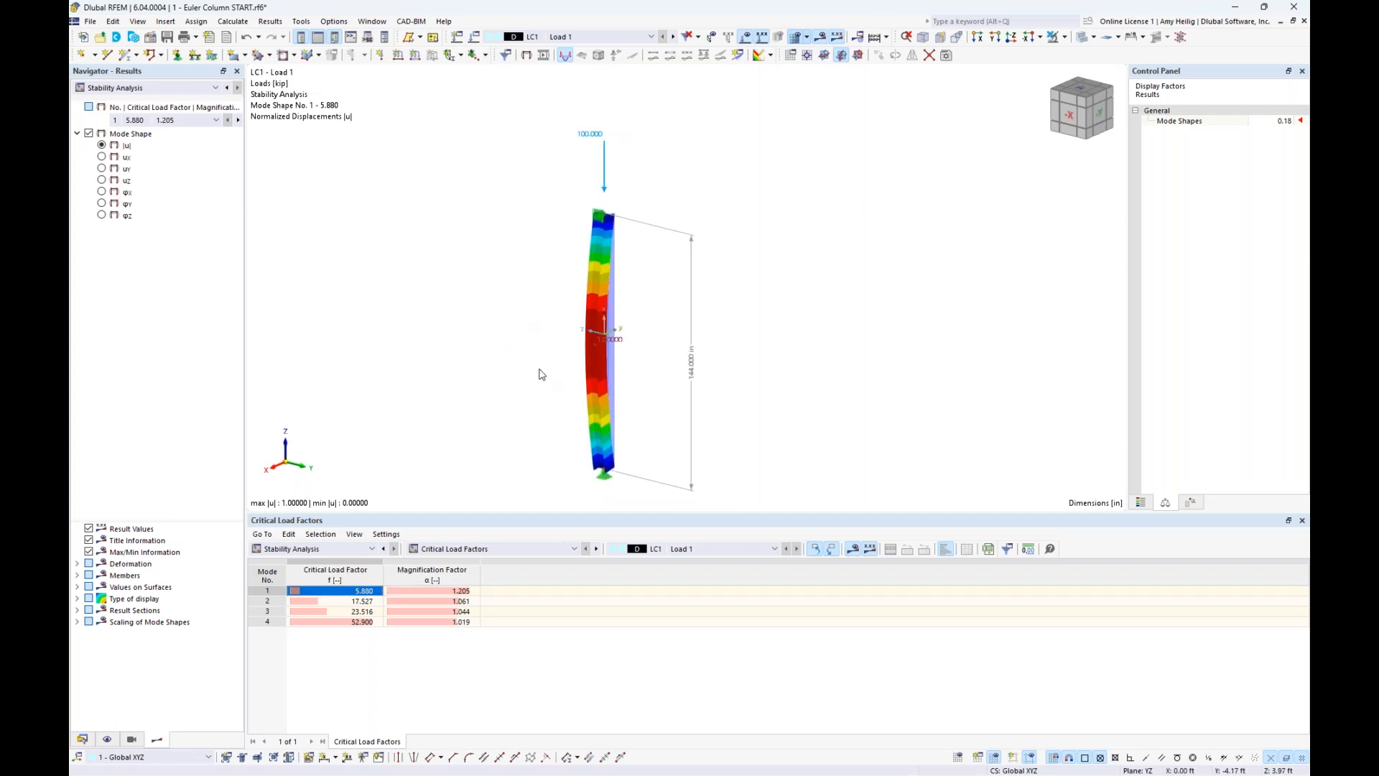
pyautogui.keyDown('ctrl'); pyautogui.moveTo(671, 412); pyautogui.dragTo(701, 393, button='middle'); pyautogui.keyUp('ctrl')
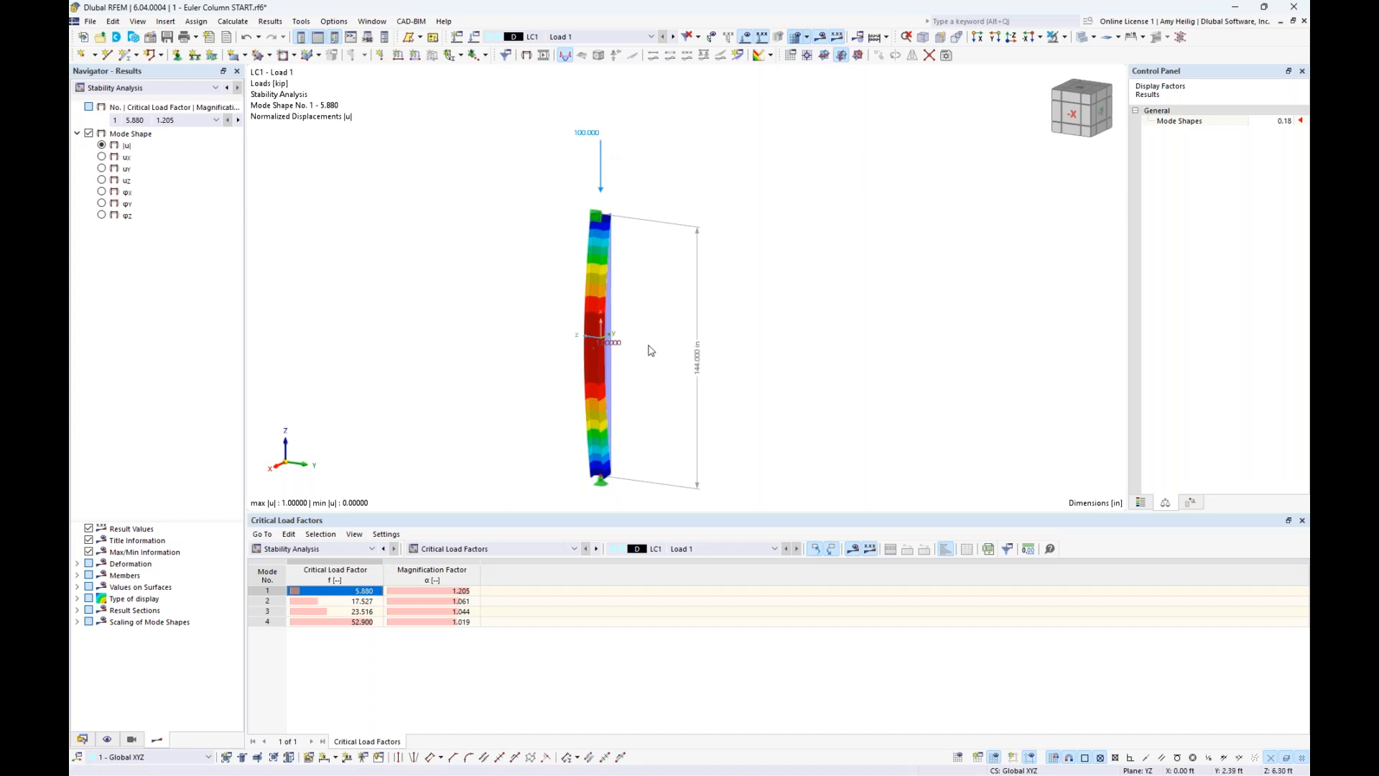
pyautogui.moveTo(649, 371)
pyautogui.keyDown('ctrl'); pyautogui.mouseDown(button='middle')
pyautogui.moveTo(567, 367)
pyautogui.moveTo(640, 368)
pyautogui.mouseUp(button='middle'); pyautogui.keyUp('ctrl')
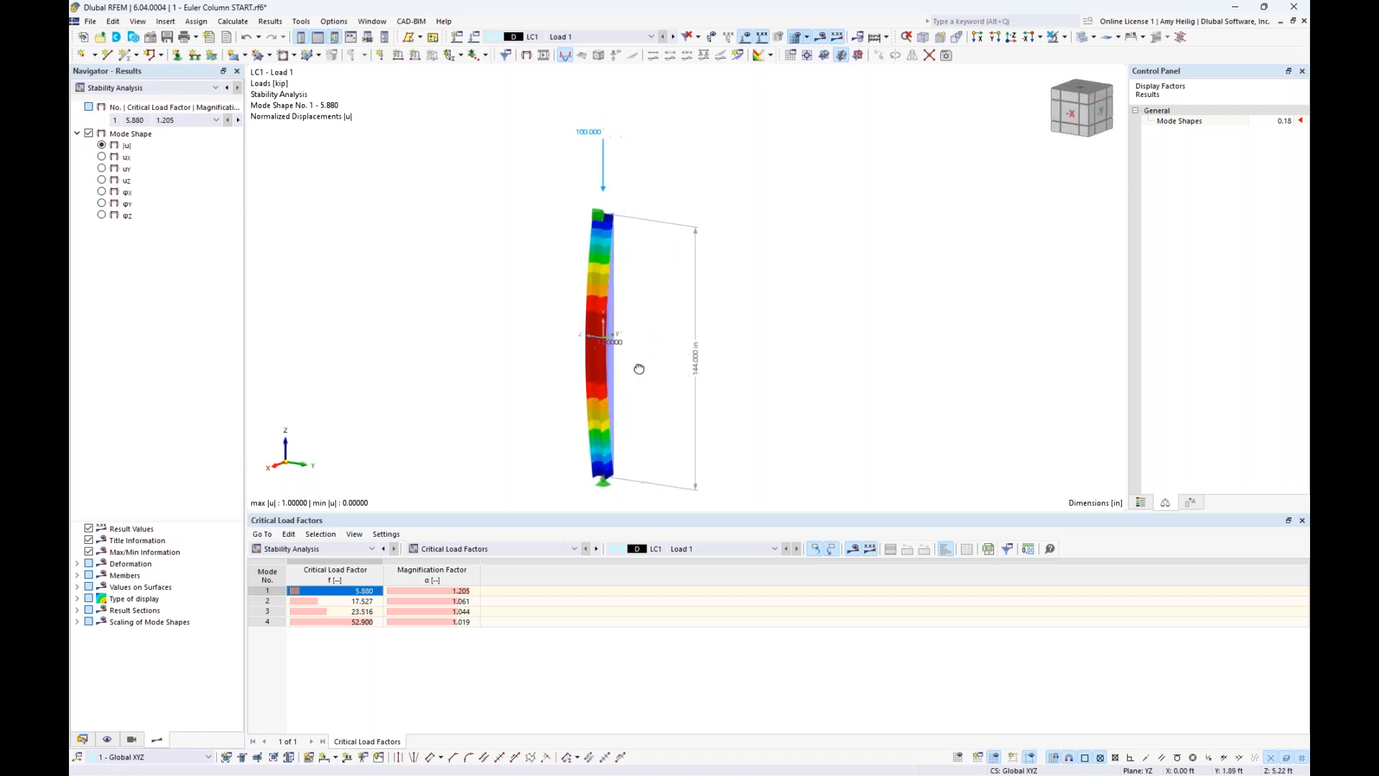
# - Display mode shape 2 on the column, and switch to the Euler Column Example slide to compare critical loads
pyautogui.click(357, 602)
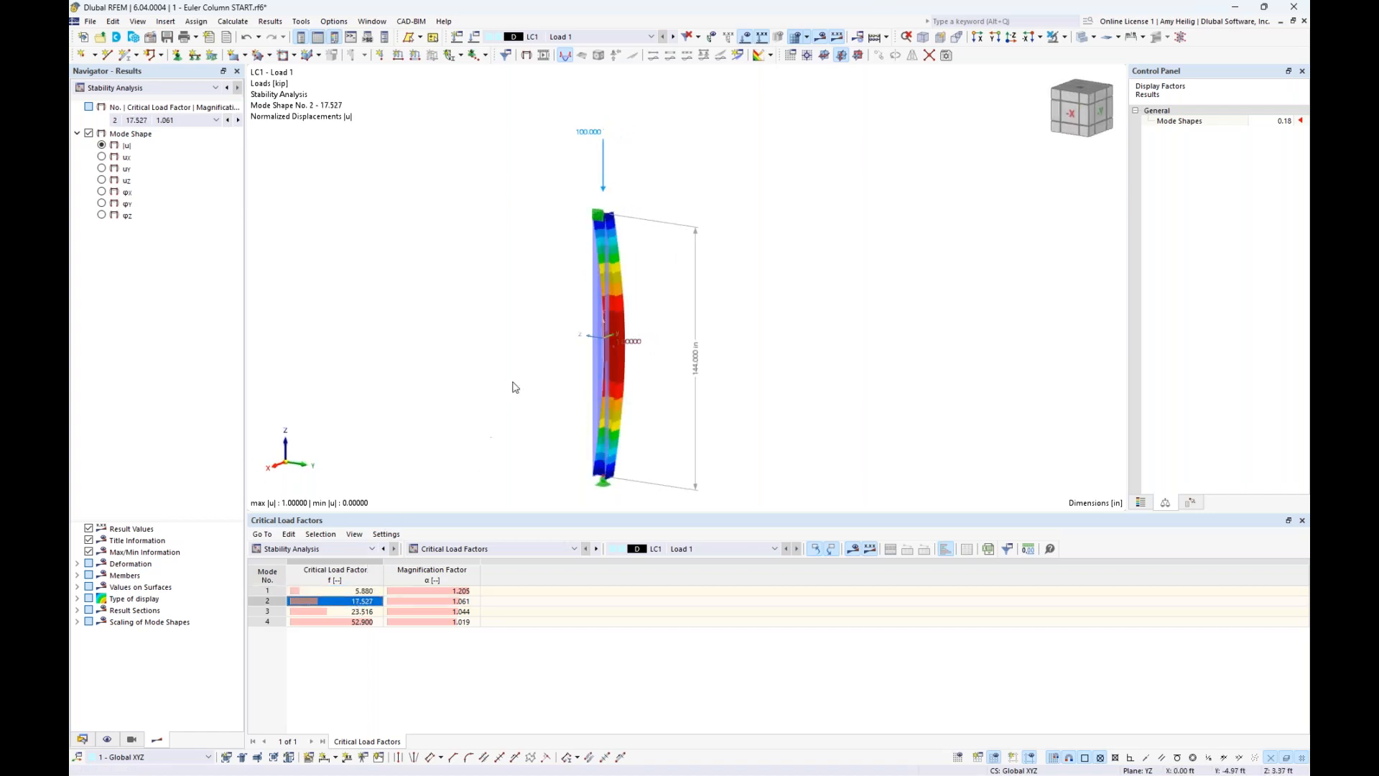
pyautogui.moveTo(513, 388)
pyautogui.keyDown('ctrl'); pyautogui.mouseDown(button='middle')
pyautogui.moveTo(554, 363)
pyautogui.moveTo(501, 384)
pyautogui.mouseUp(button='middle'); pyautogui.keyUp('ctrl')
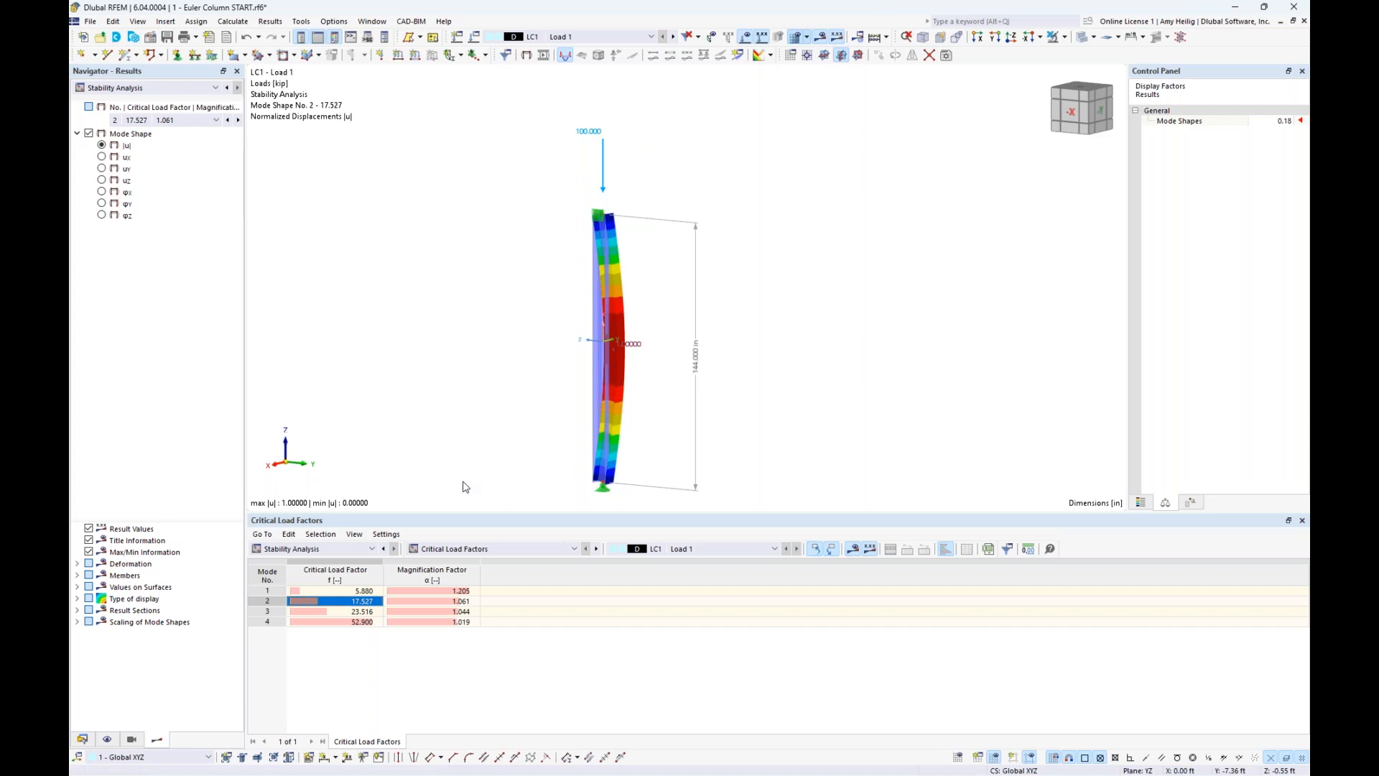
pyautogui.press('super+Tab')
pyautogui.click(697, 280)
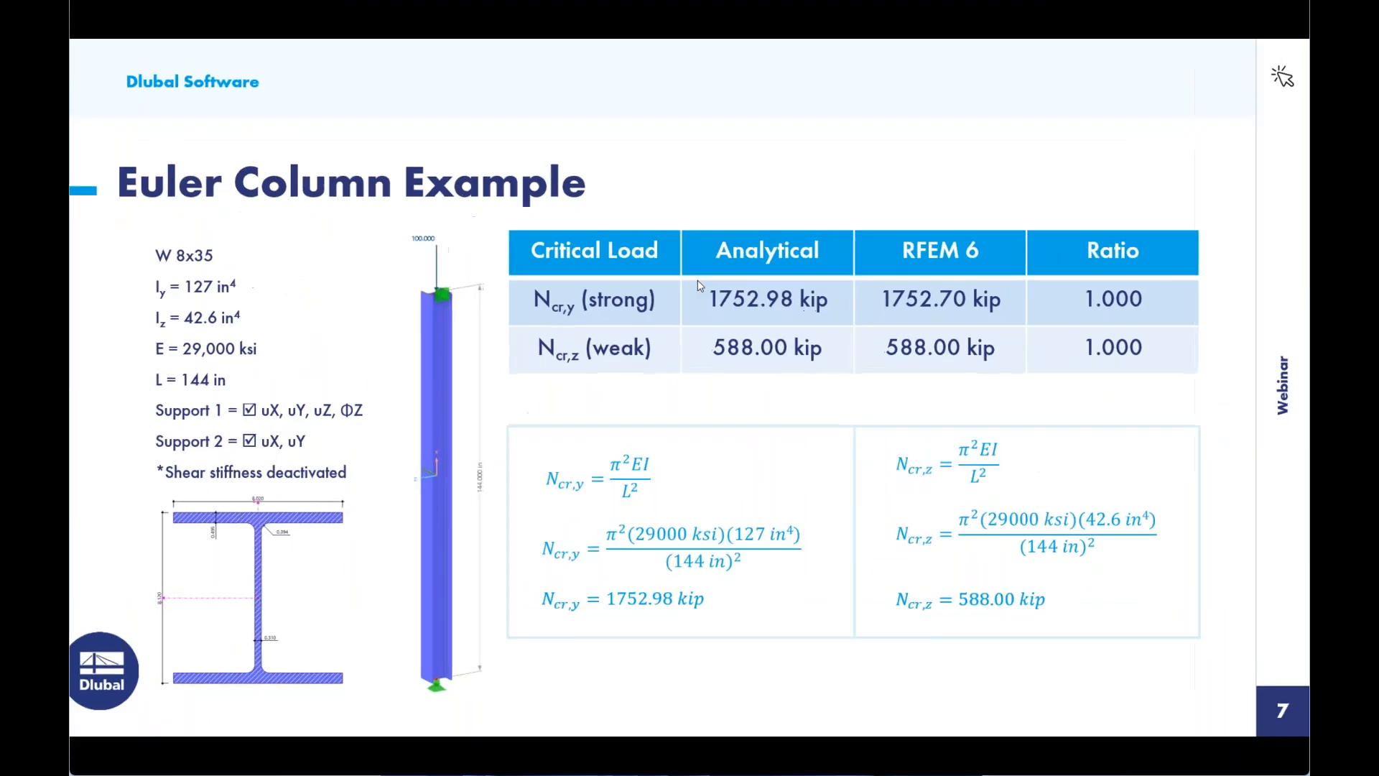
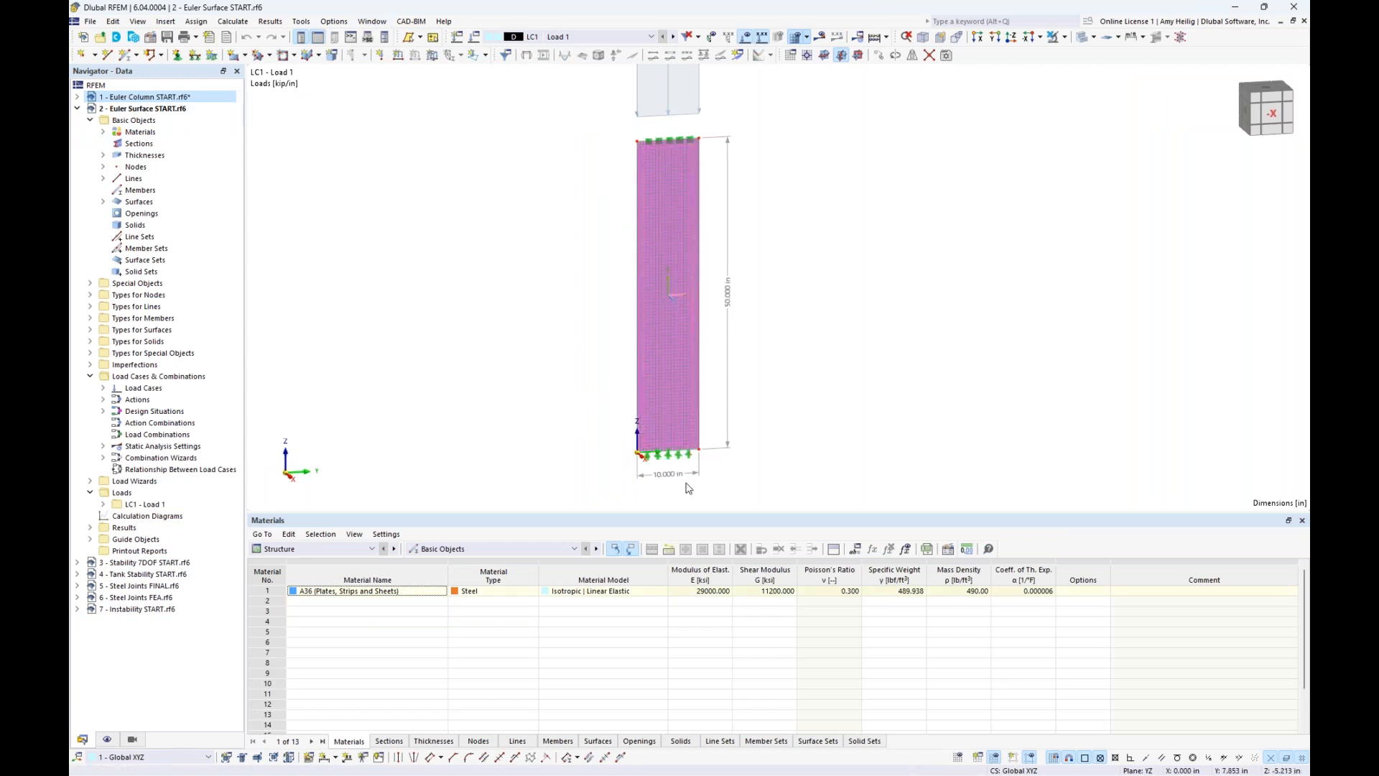
# - Inspect the finite element mesh and bottom line support of the plate in the Euler Surface model
pyautogui.scroll(3, 668, 459)
pyautogui.scroll(-1, 857, 291)
pyautogui.moveTo(839, 241); pyautogui.dragTo(830, 316, button='middle')
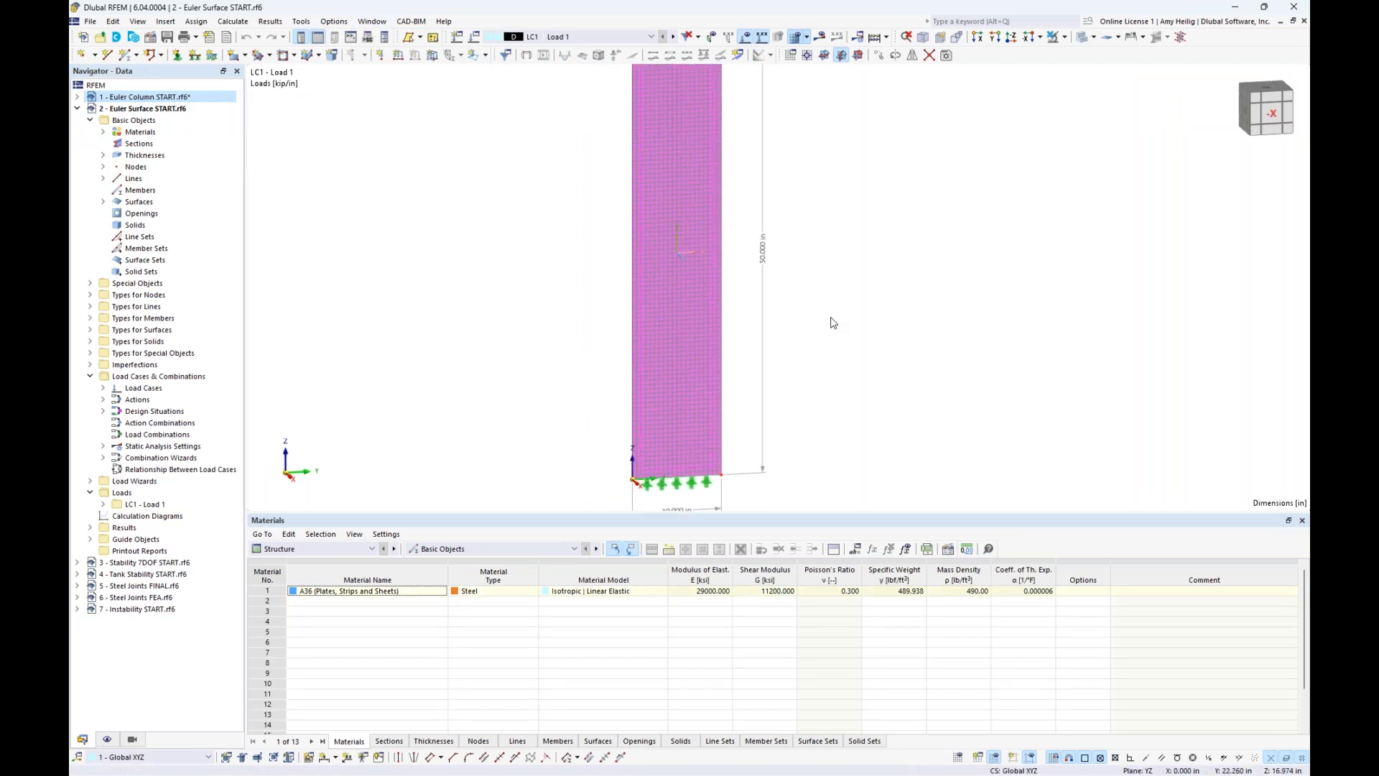
pyautogui.click(684, 363)
pyautogui.scroll(5, 684, 362)
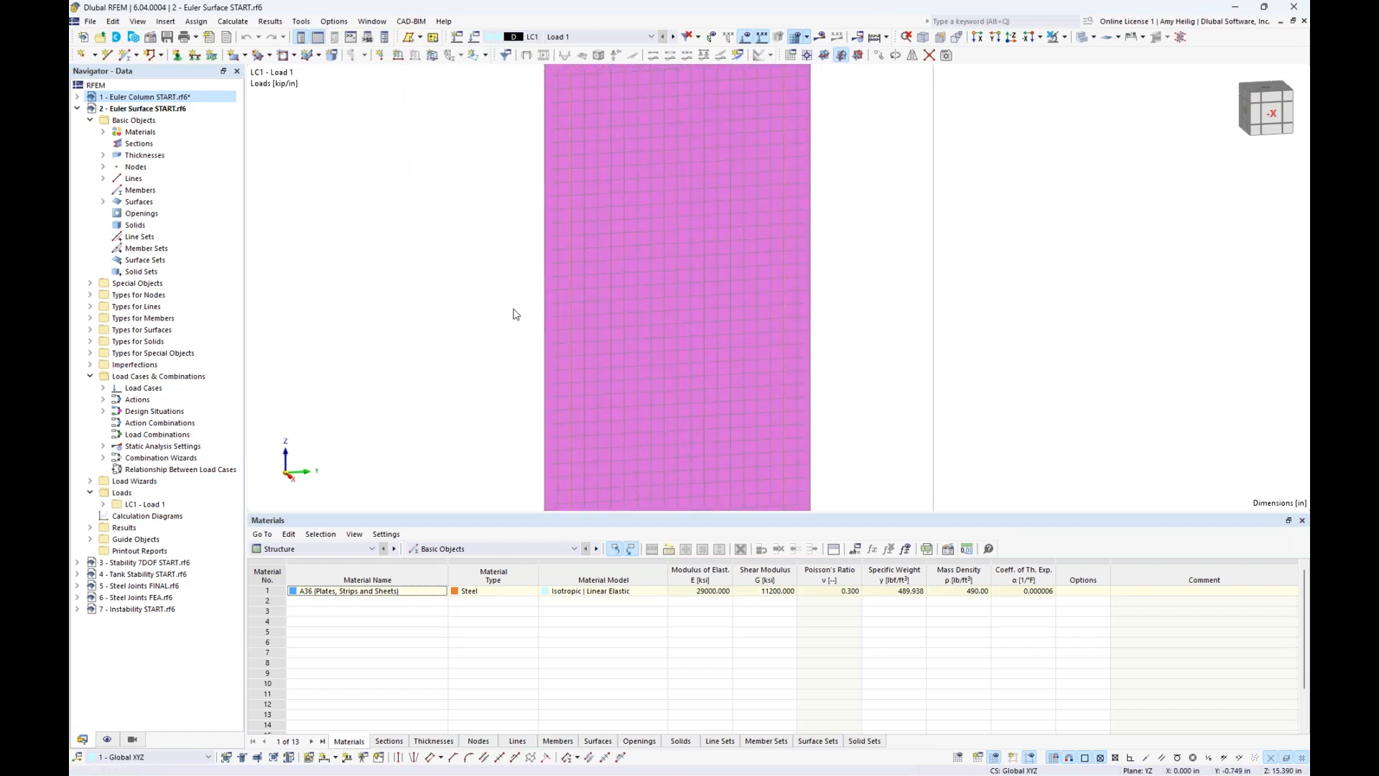
pyautogui.click(483, 310)
pyautogui.scroll(-1, 484, 314)
pyautogui.scroll(-4, 482, 309)
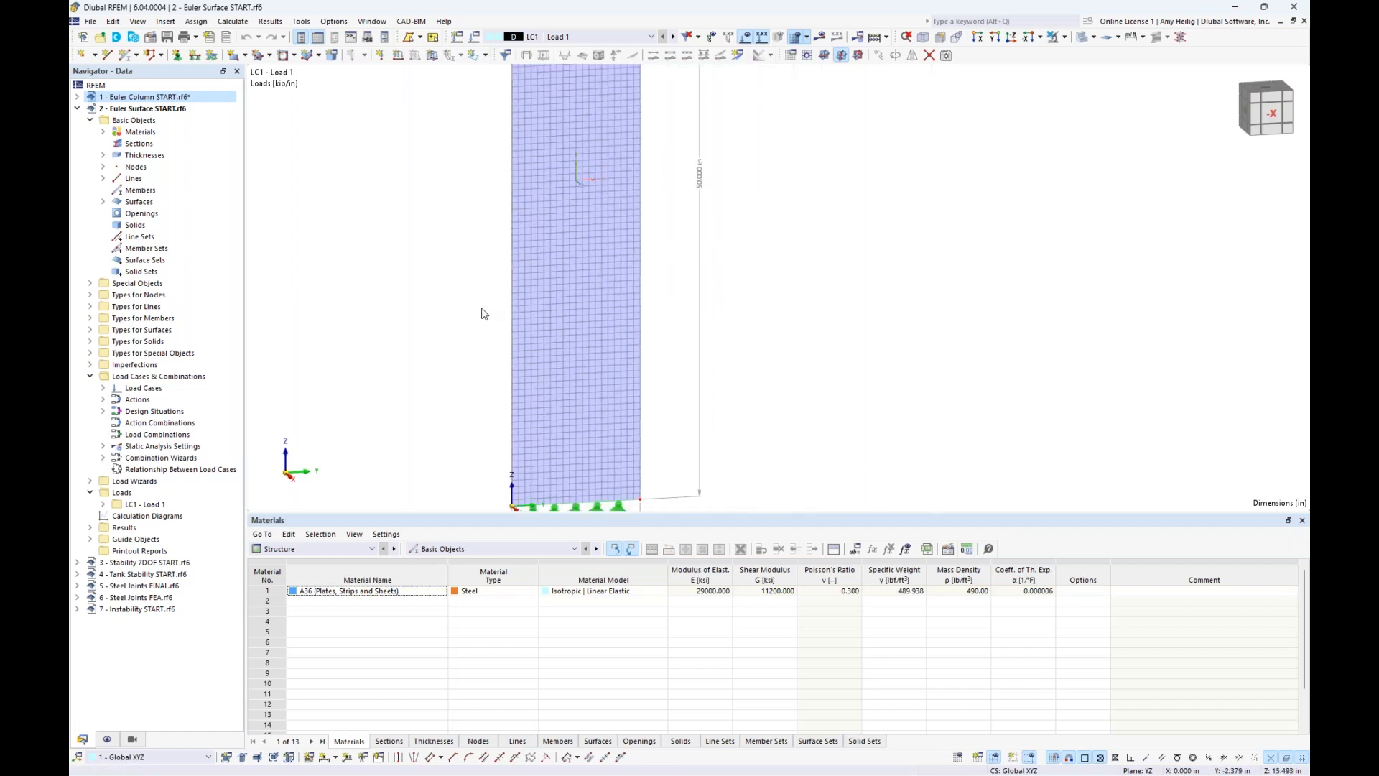
# - Shrink the materials table and bring the whole plate with its line load, supports and dimensions into view
pyautogui.moveTo(474, 301); pyautogui.dragTo(551, 329, button='middle')
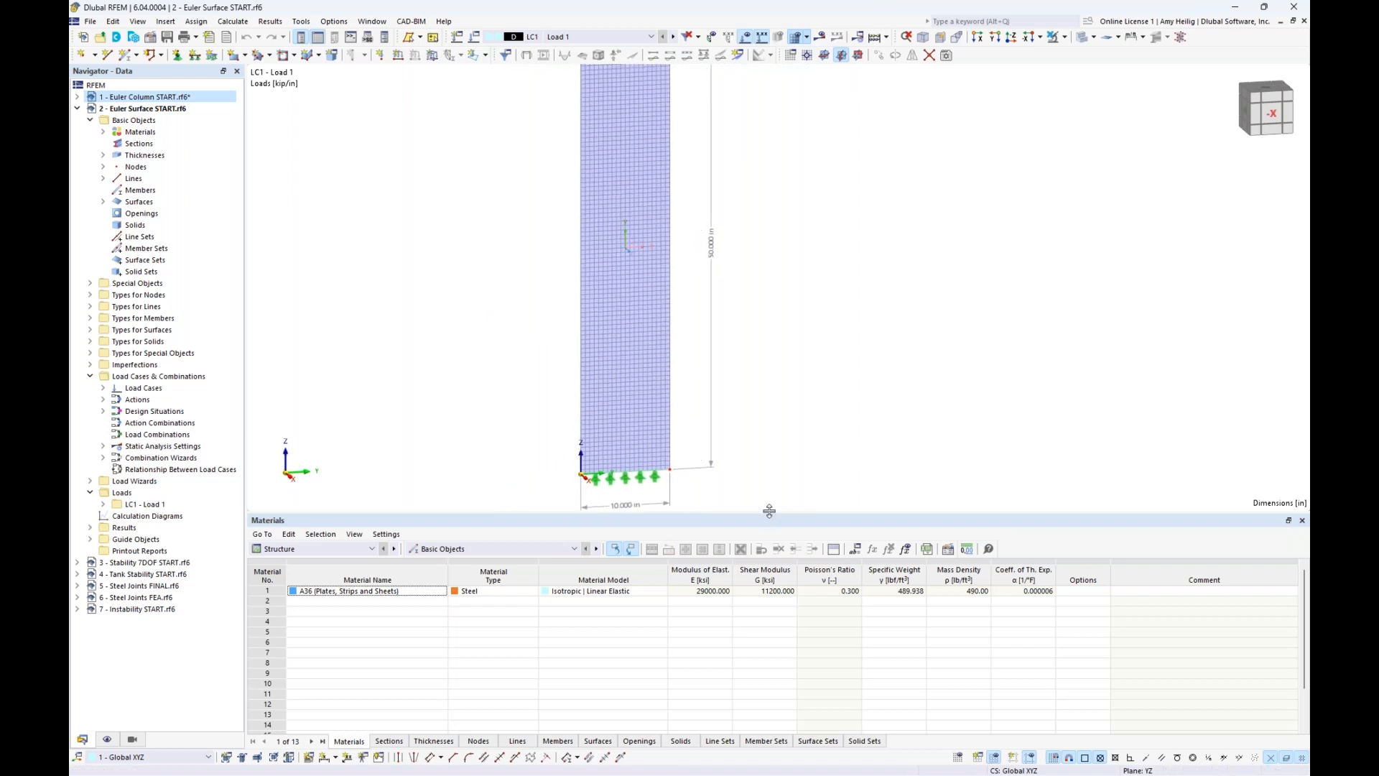
pyautogui.moveTo(769, 511); pyautogui.dragTo(769, 594)
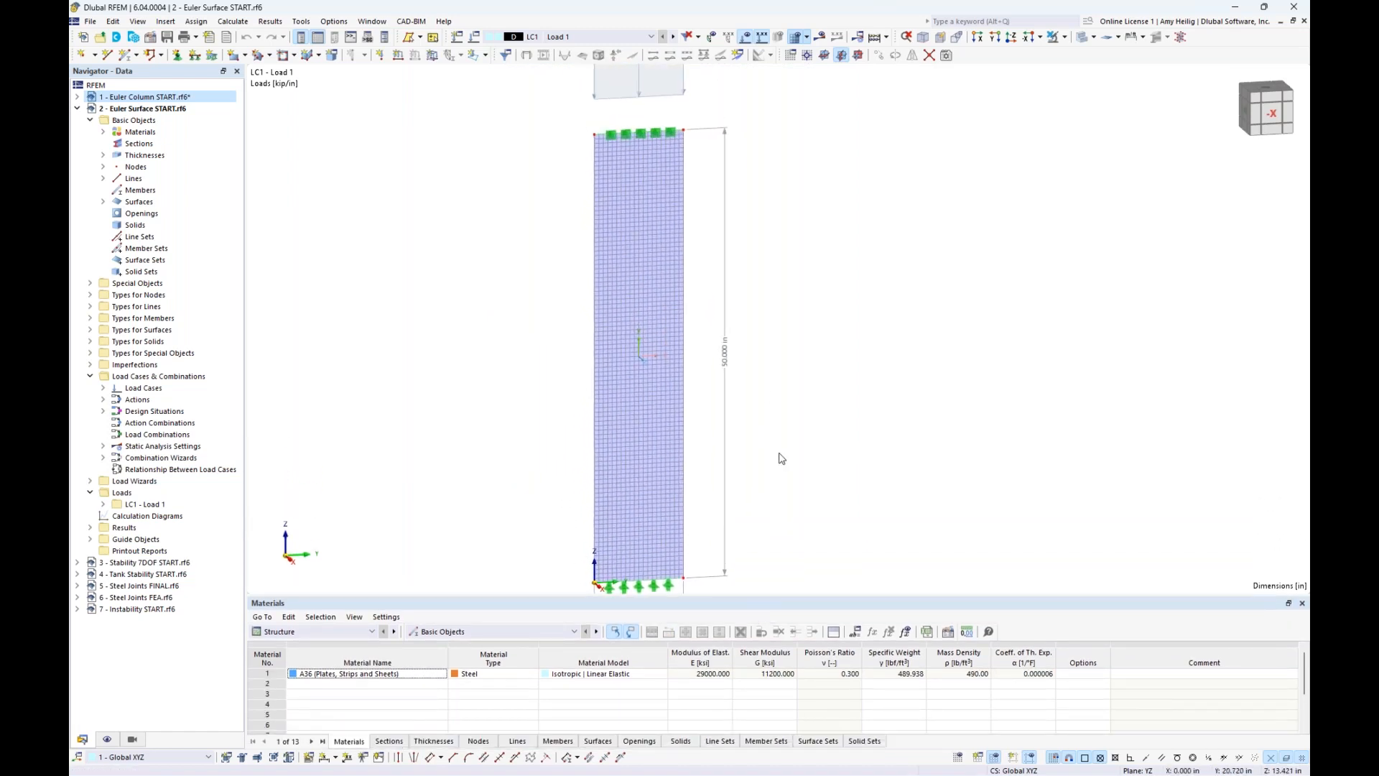
pyautogui.scroll(-1, 781, 459)
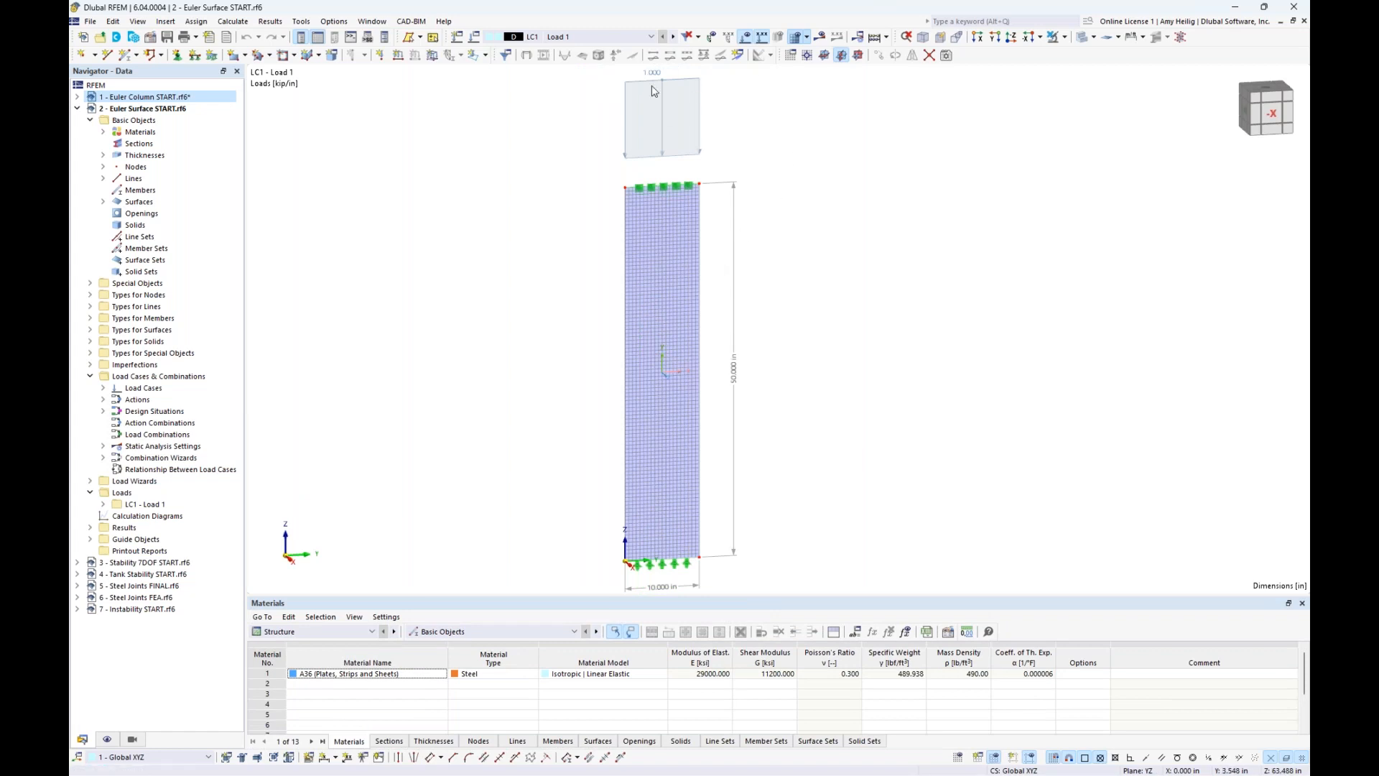
pyautogui.scroll(-1, 611, 199)
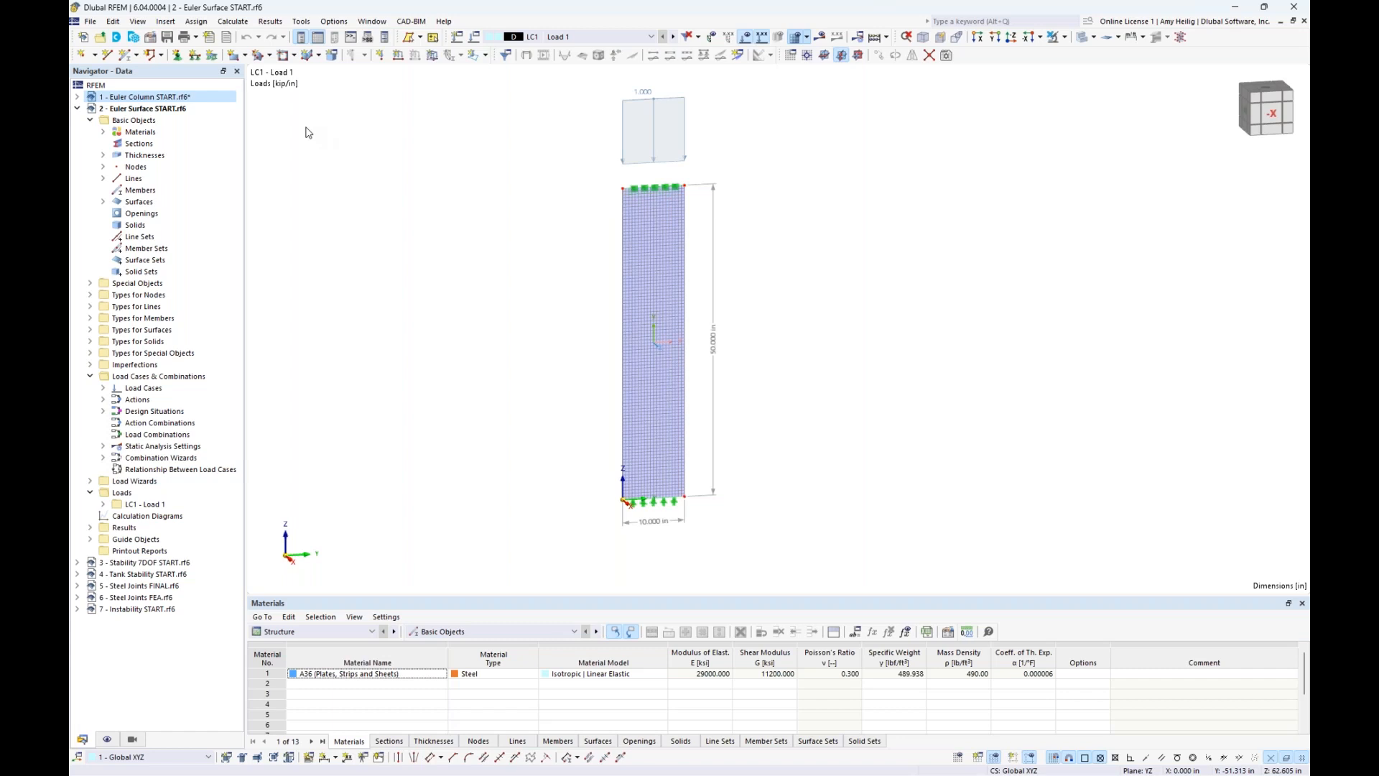
# - Activate the Structure Stability analysis add-on in the base data of the Euler Surface model
pyautogui.click(151, 38)
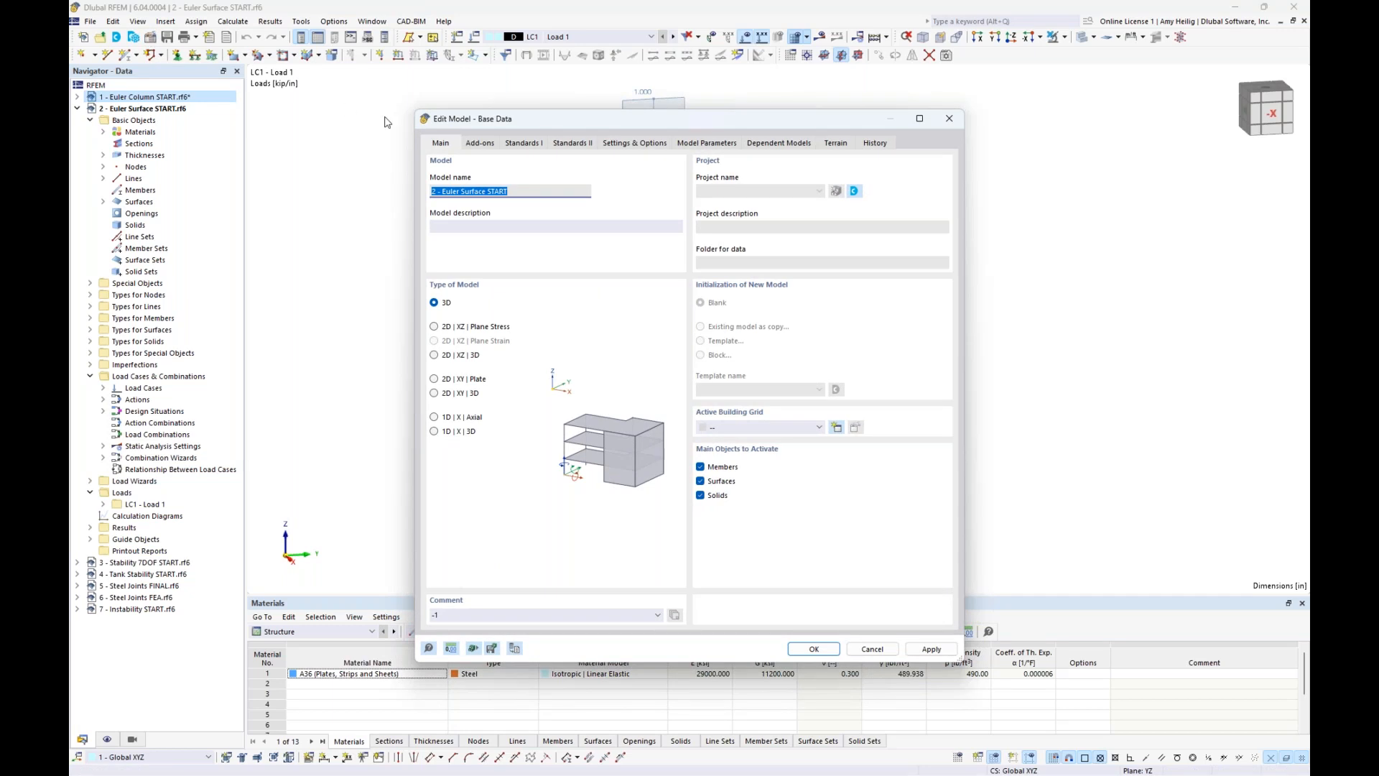
pyautogui.click(479, 143)
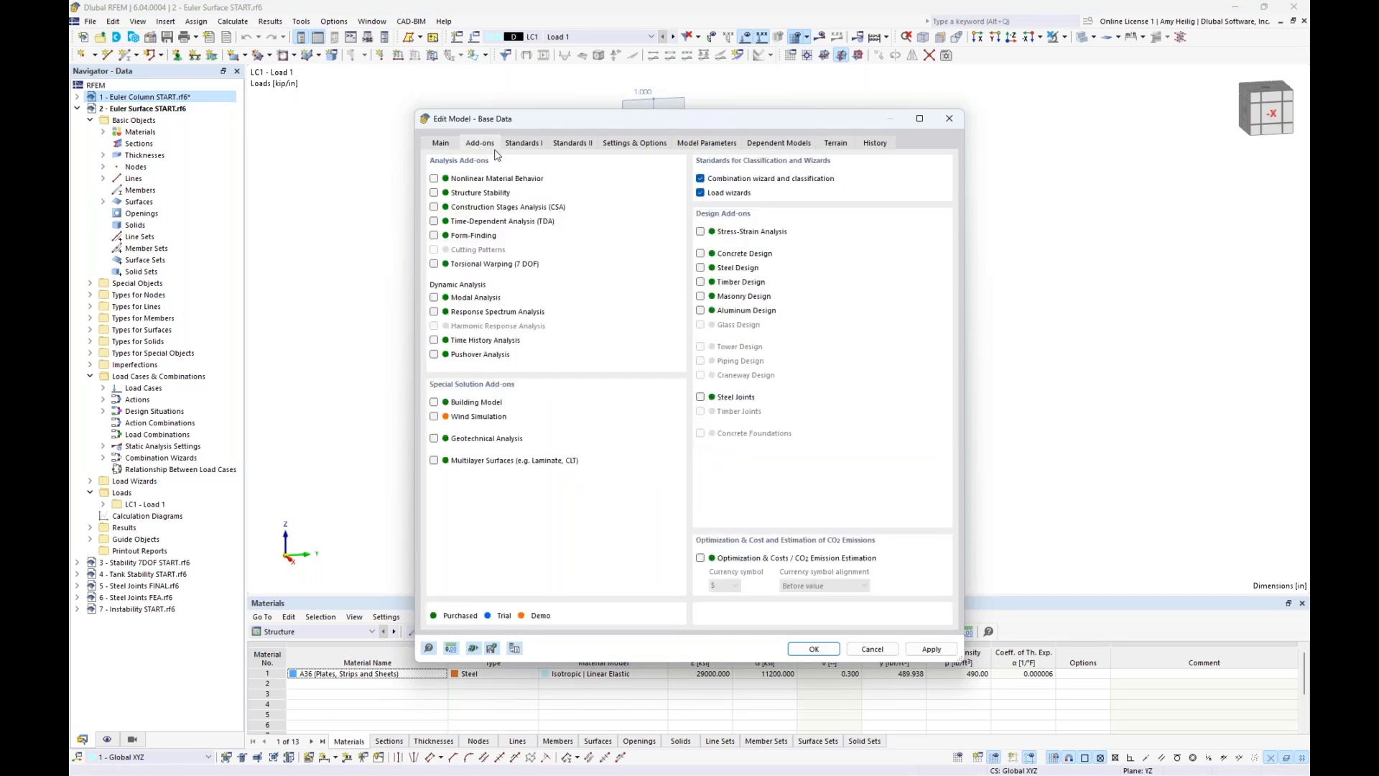
pyautogui.click(435, 194)
pyautogui.click(814, 649)
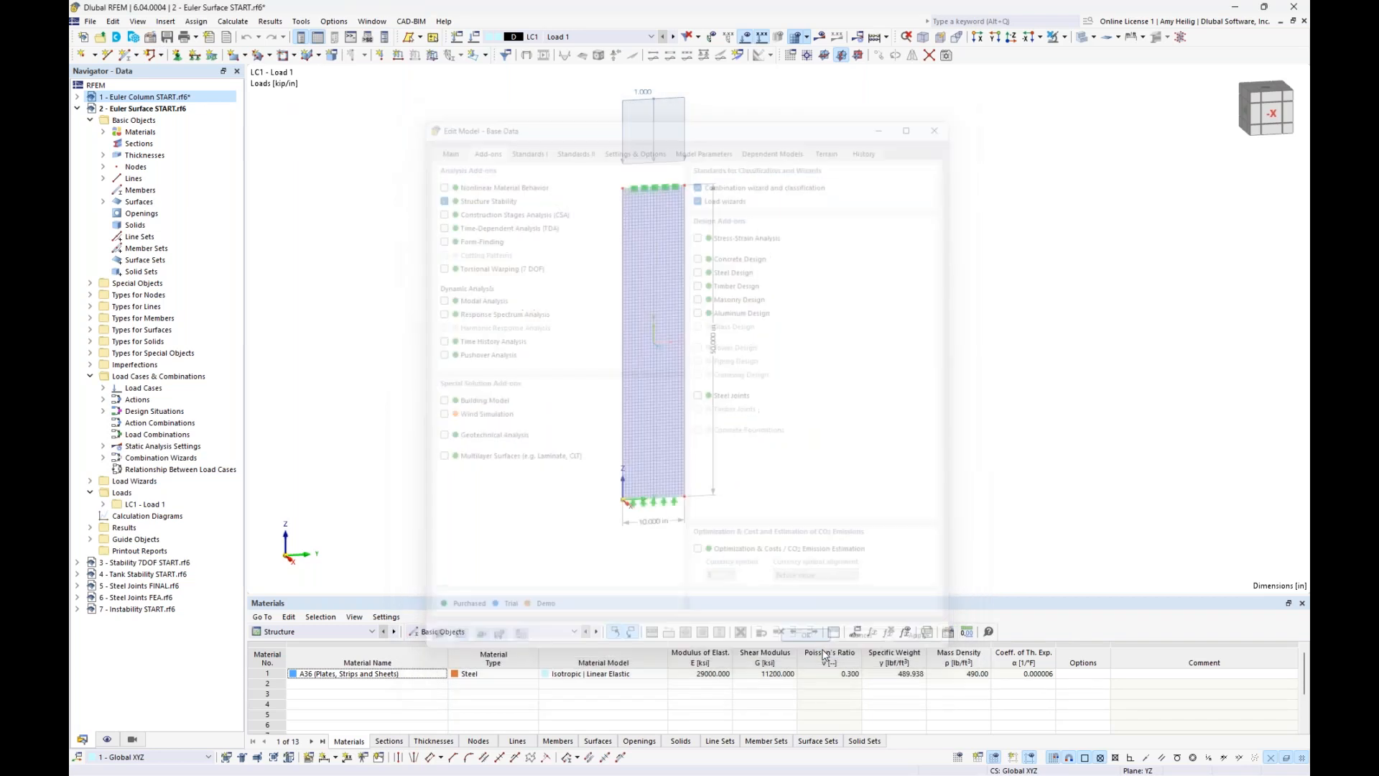
# - Enable the critical load calculation for LC1 with the linear Lanczos eigenvalue method, and calculate the load case
pyautogui.click(478, 37)
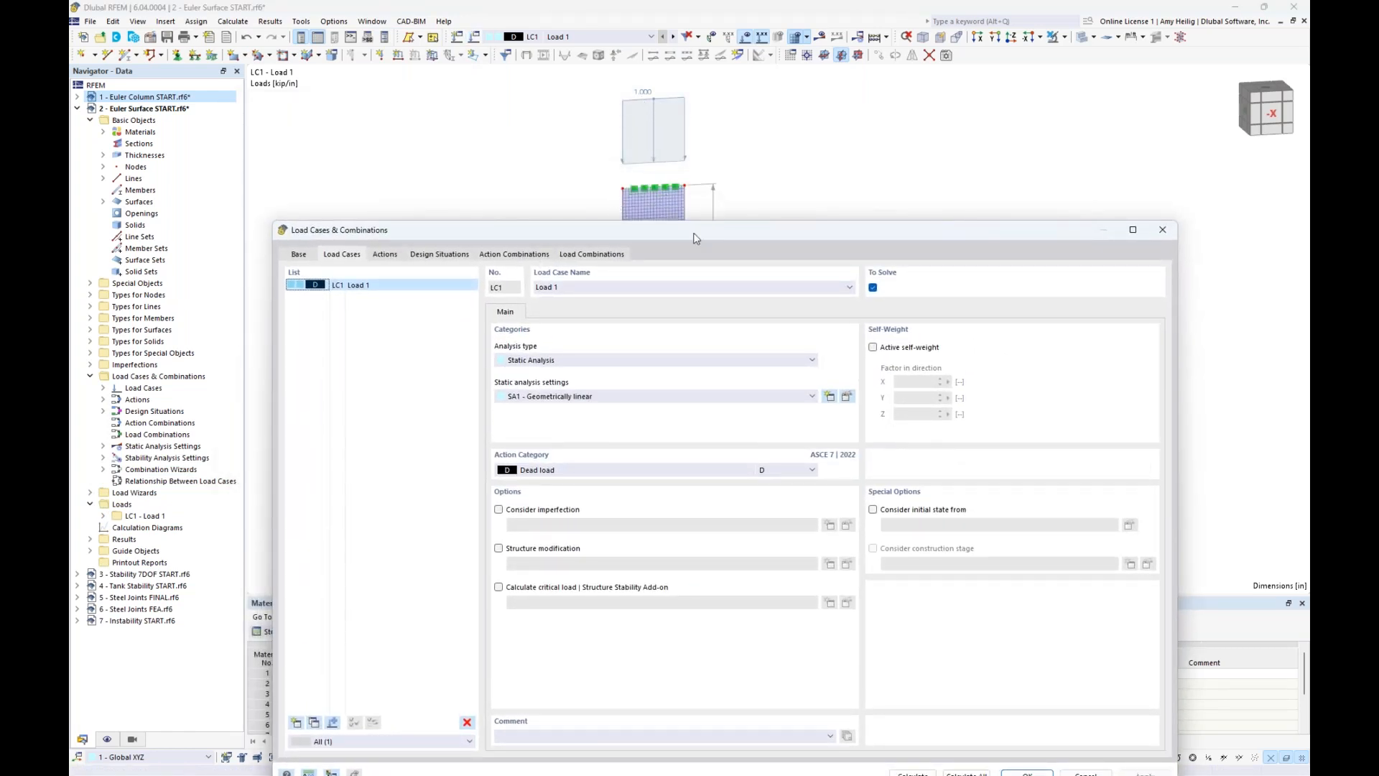
pyautogui.moveTo(695, 237); pyautogui.dragTo(695, 131)
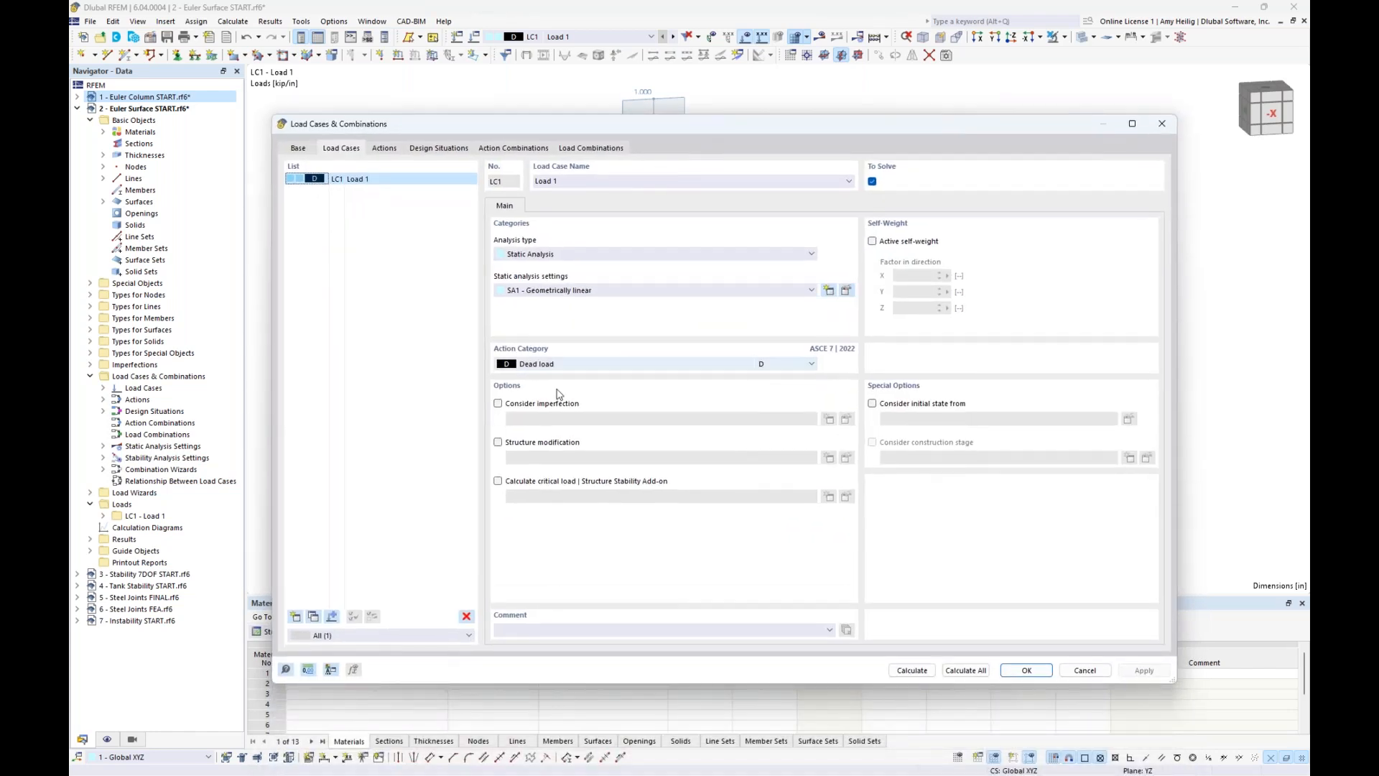
pyautogui.click(499, 482)
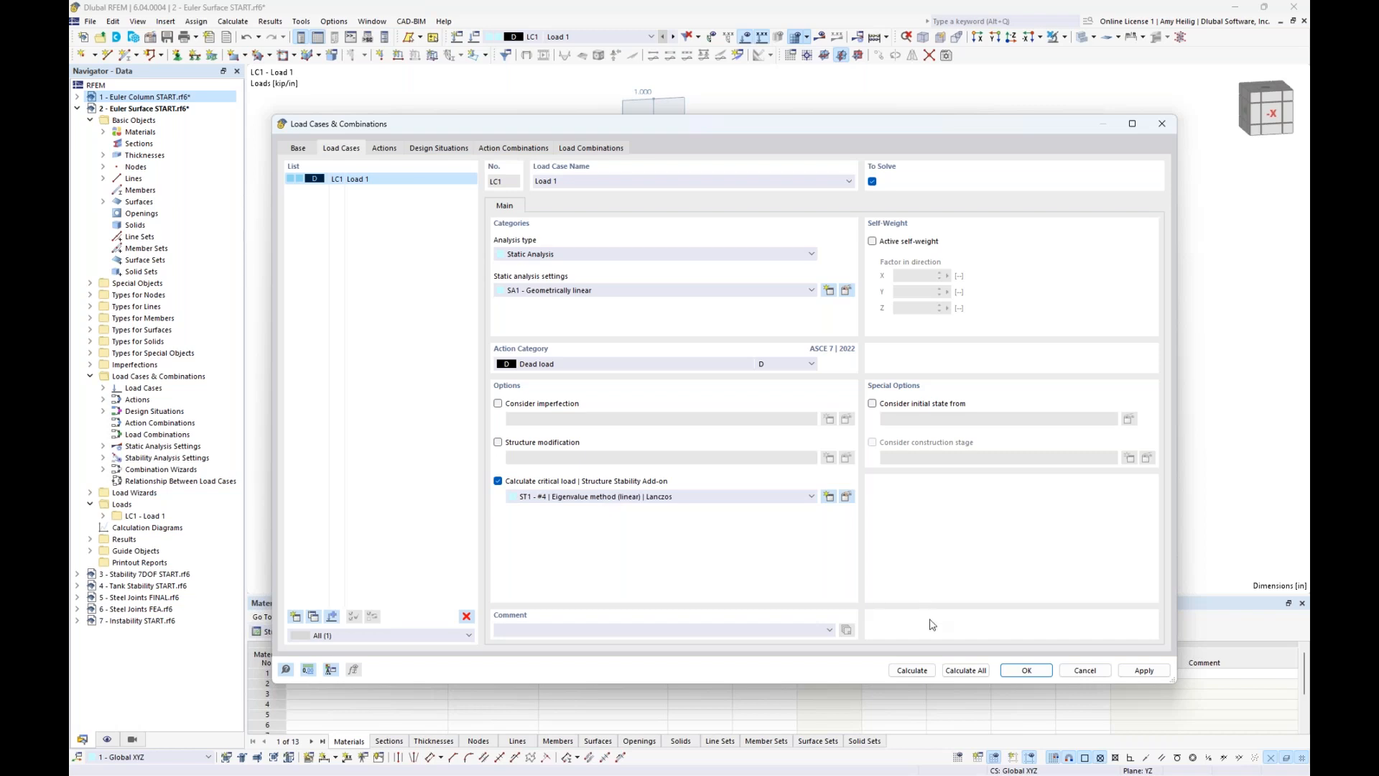
pyautogui.click(912, 670)
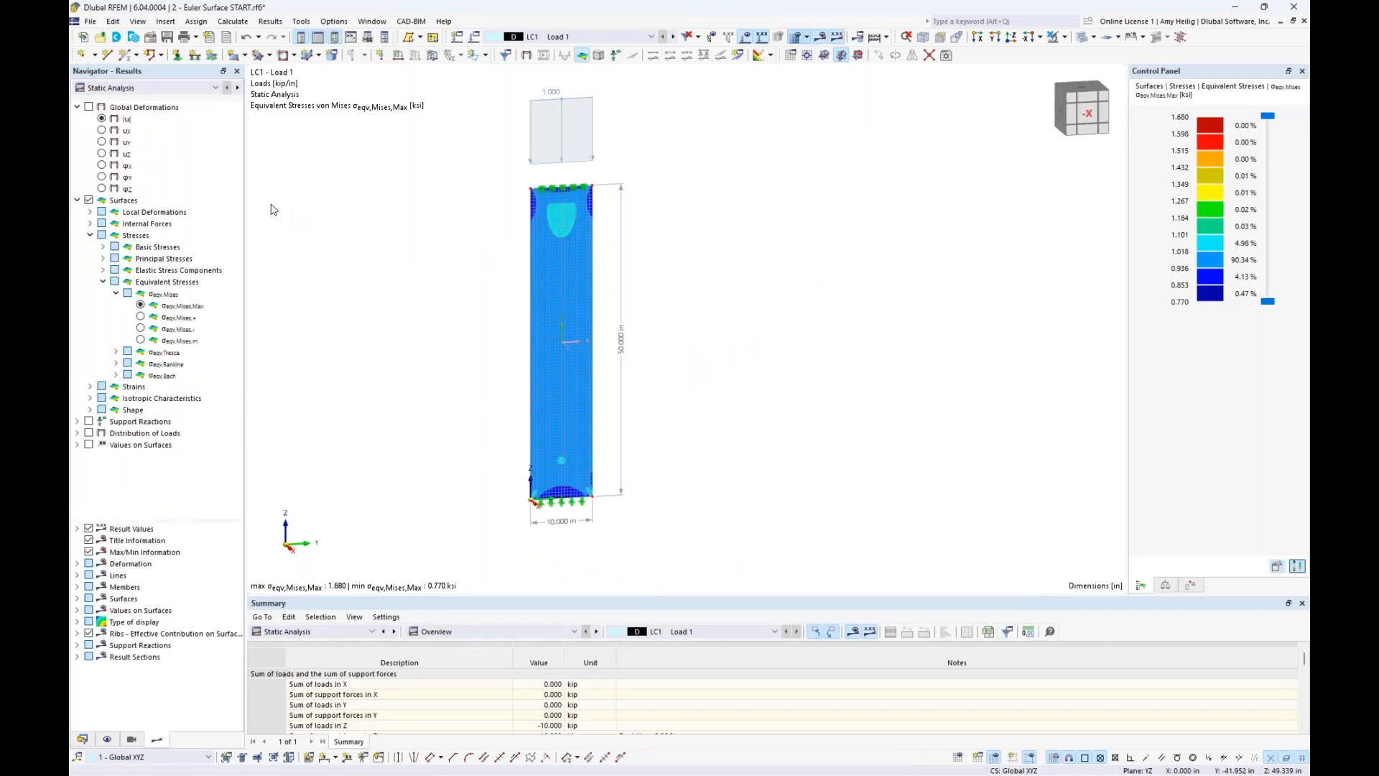
# - Show the stability analysis results with an enlarged critical load factors table, and examine the plate's first mode shape
pyautogui.click(198, 89)
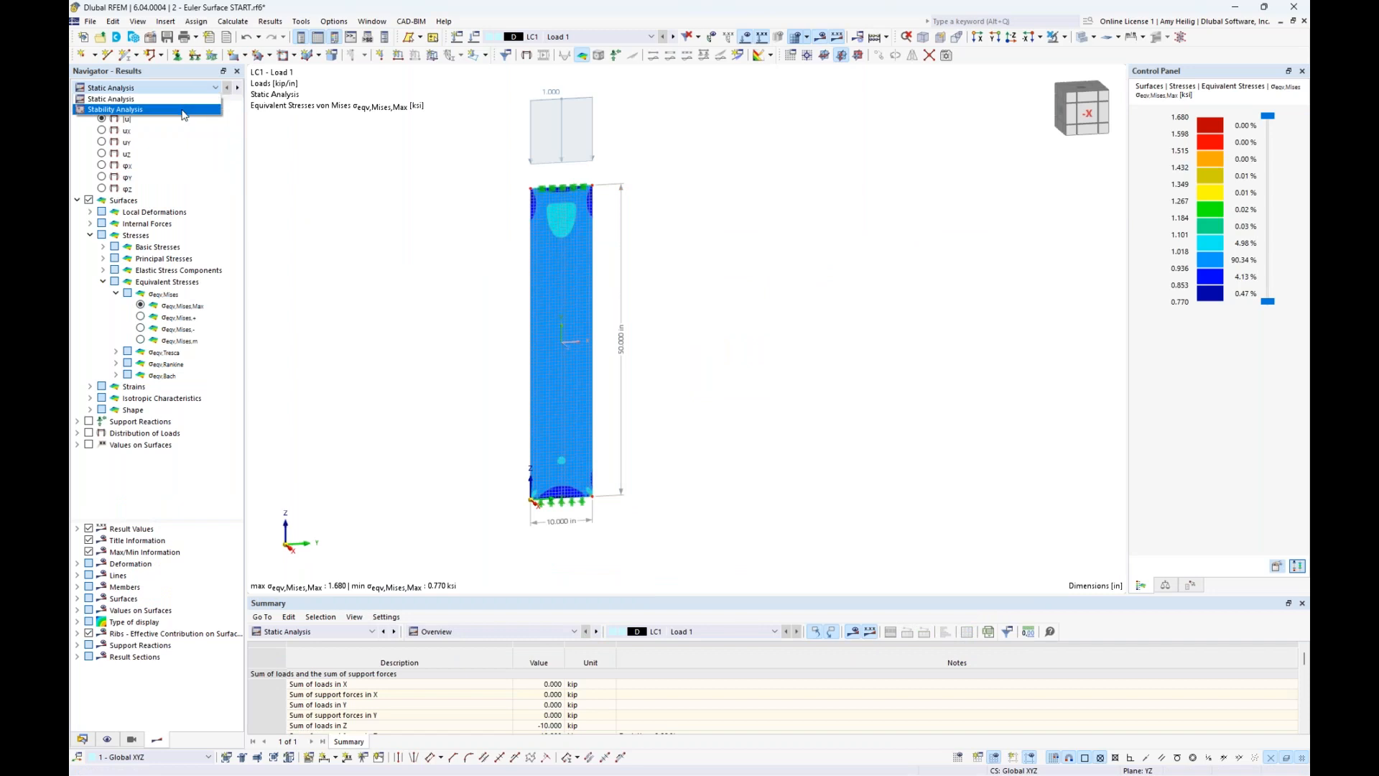
pyautogui.click(184, 110)
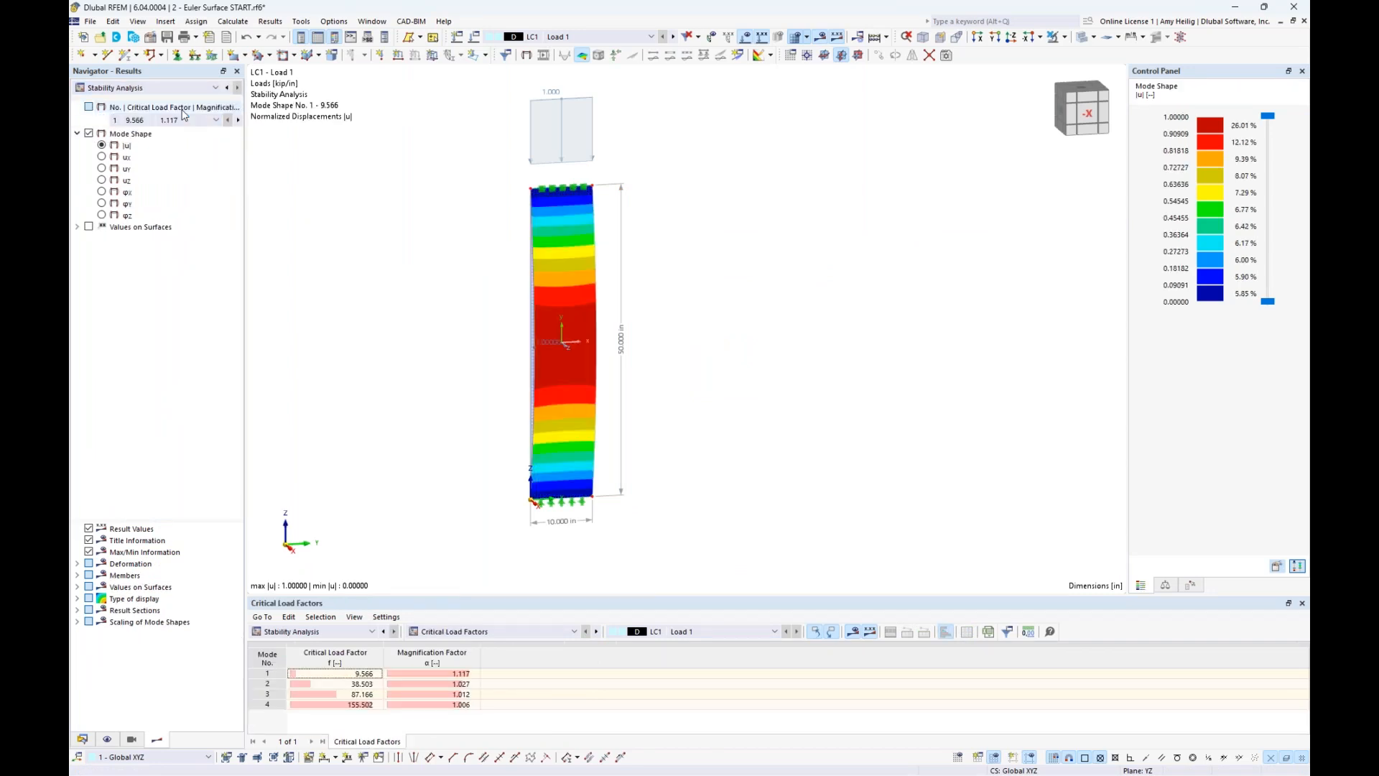
pyautogui.moveTo(426, 596); pyautogui.dragTo(434, 548)
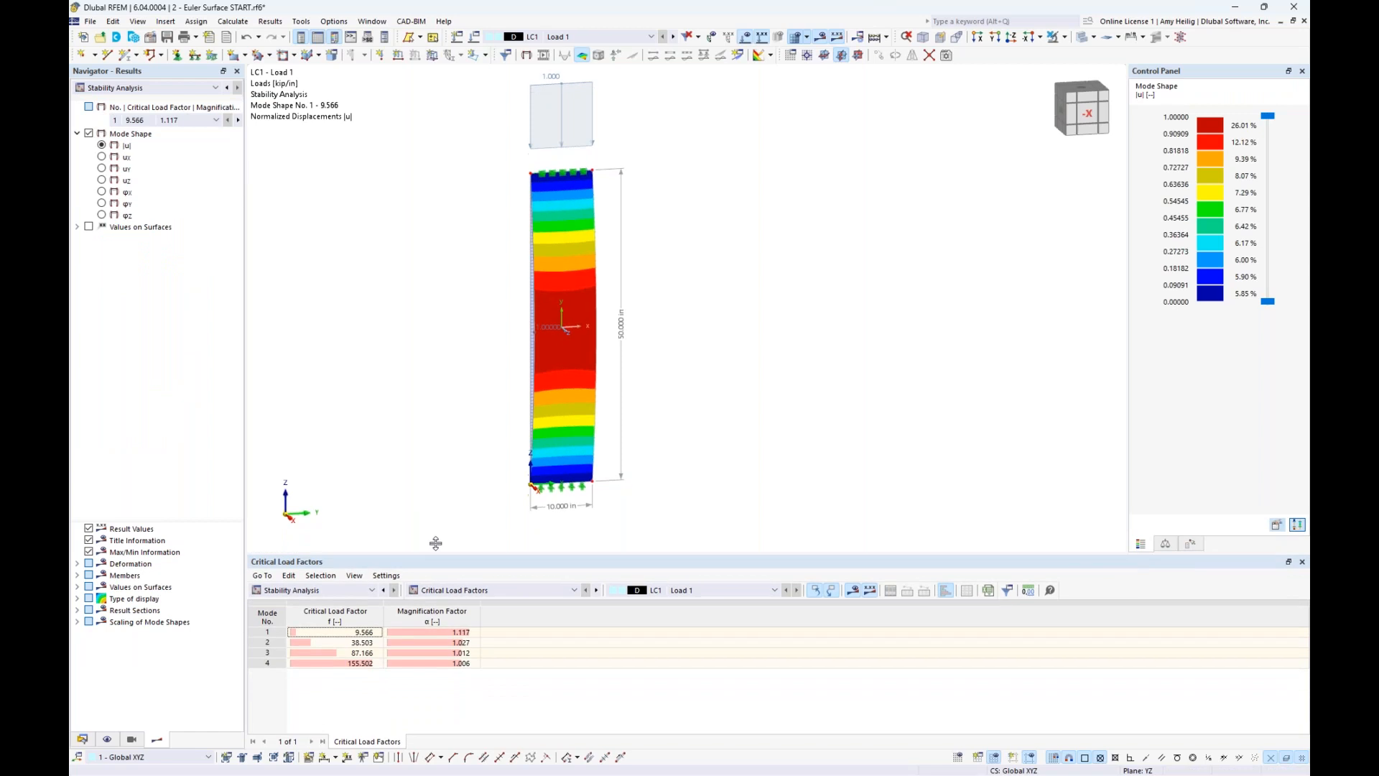
pyautogui.keyDown('ctrl'); pyautogui.moveTo(718, 382); pyautogui.dragTo(566, 388, button='middle'); pyautogui.keyUp('ctrl')
pyautogui.keyDown('ctrl'); pyautogui.moveTo(565, 387); pyautogui.dragTo(684, 391, button='middle'); pyautogui.keyUp('ctrl')
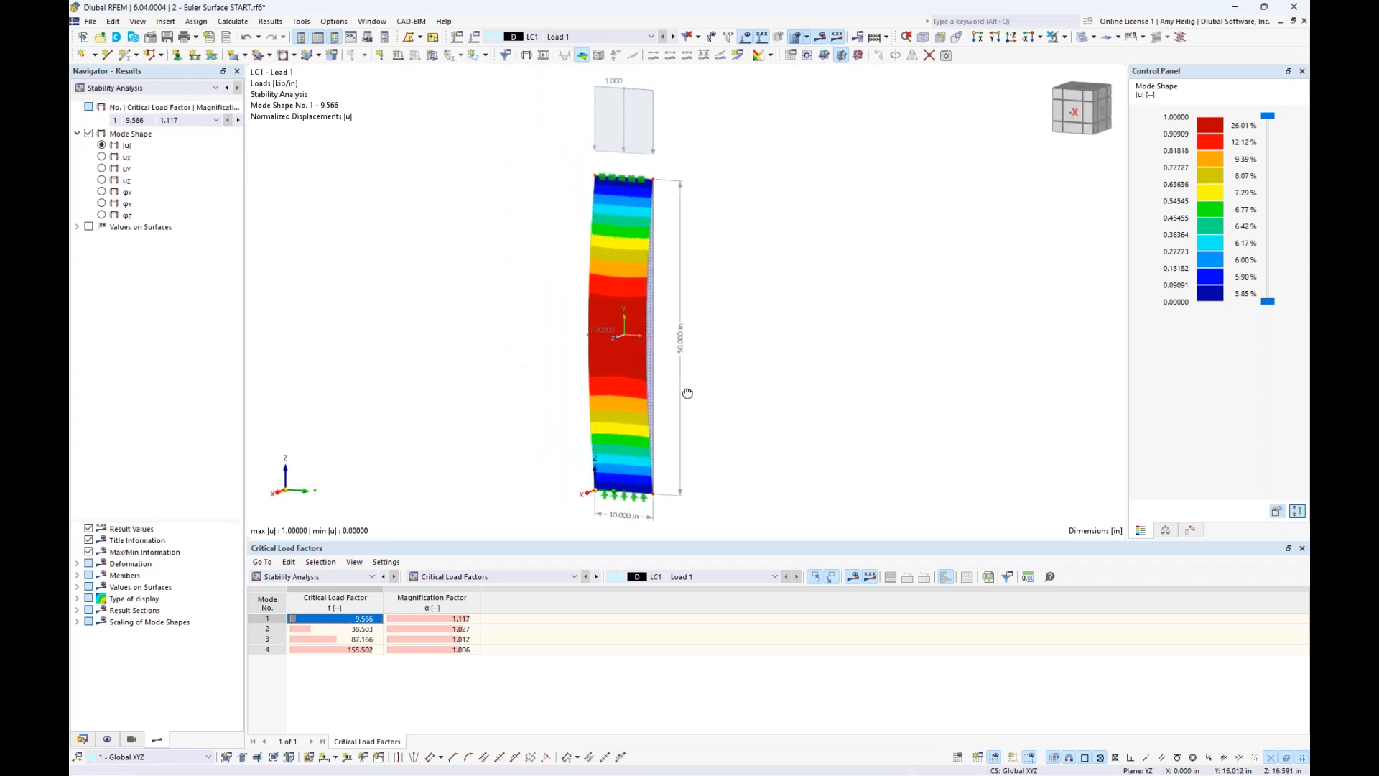
# - Display the plate's buckling mode shapes 2, 3 and 4 one after another
pyautogui.click(344, 632)
pyautogui.keyDown('ctrl'); pyautogui.moveTo(686, 337); pyautogui.dragTo(605, 339, button='middle'); pyautogui.keyUp('ctrl')
pyautogui.click(356, 641)
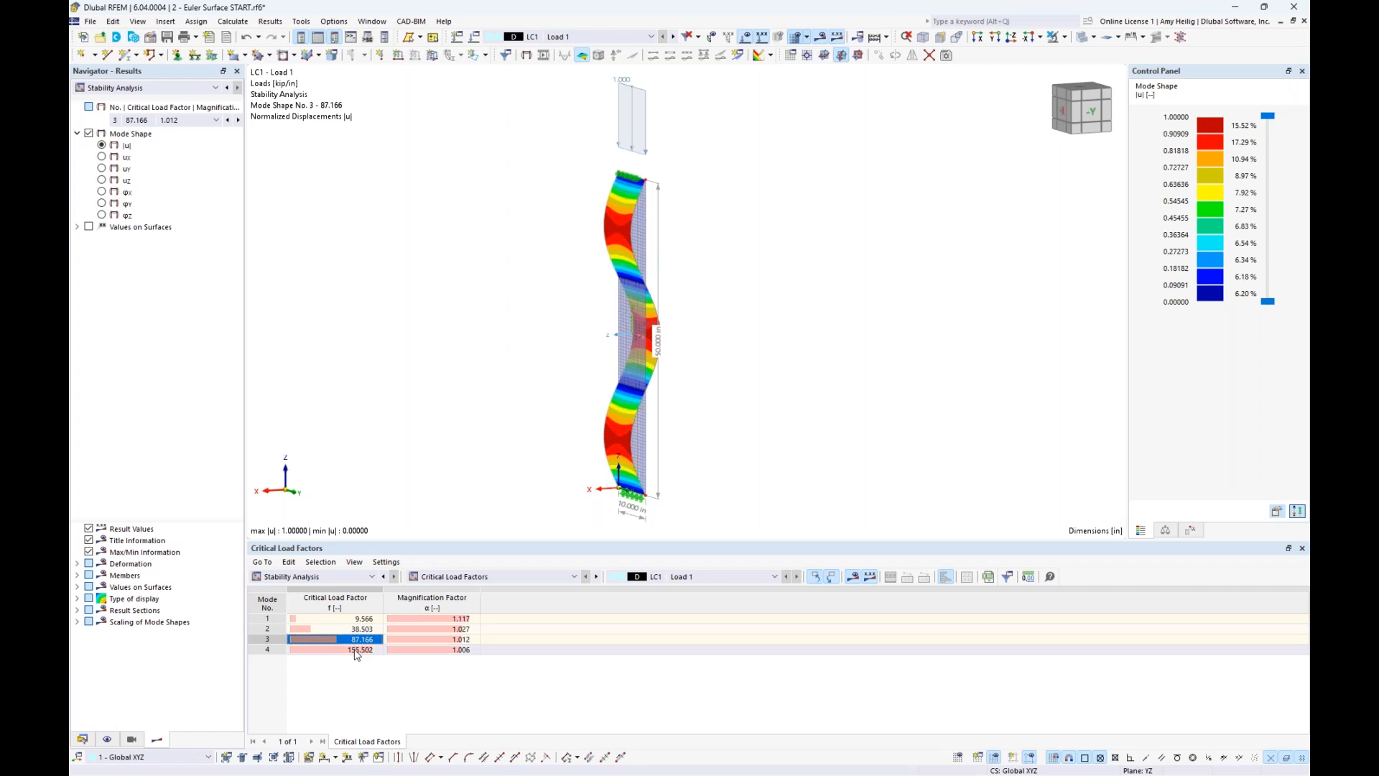
pyautogui.click(357, 651)
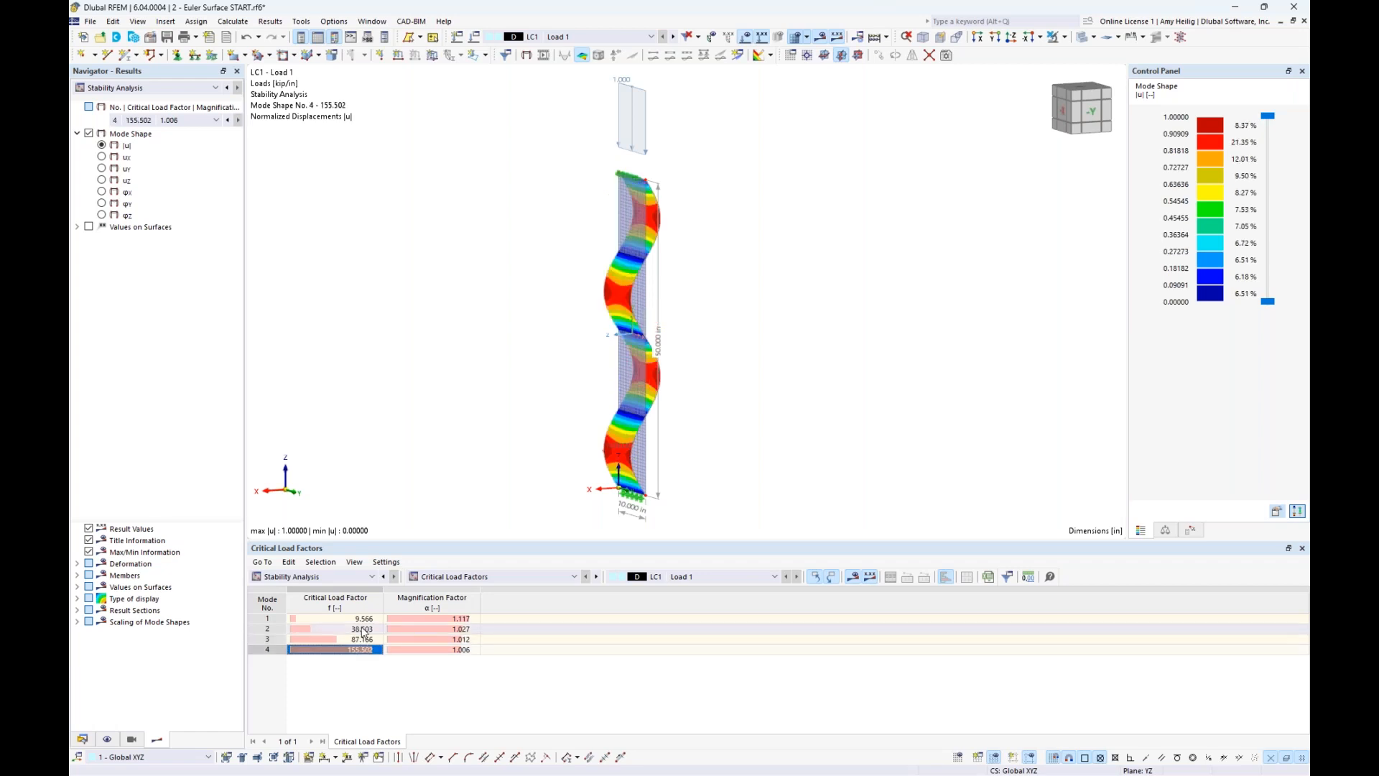
# - Return to mode shape 1 and check the plate's line load, and switch to the Euler Shell Example slide to compare critical loads
pyautogui.click(362, 619)
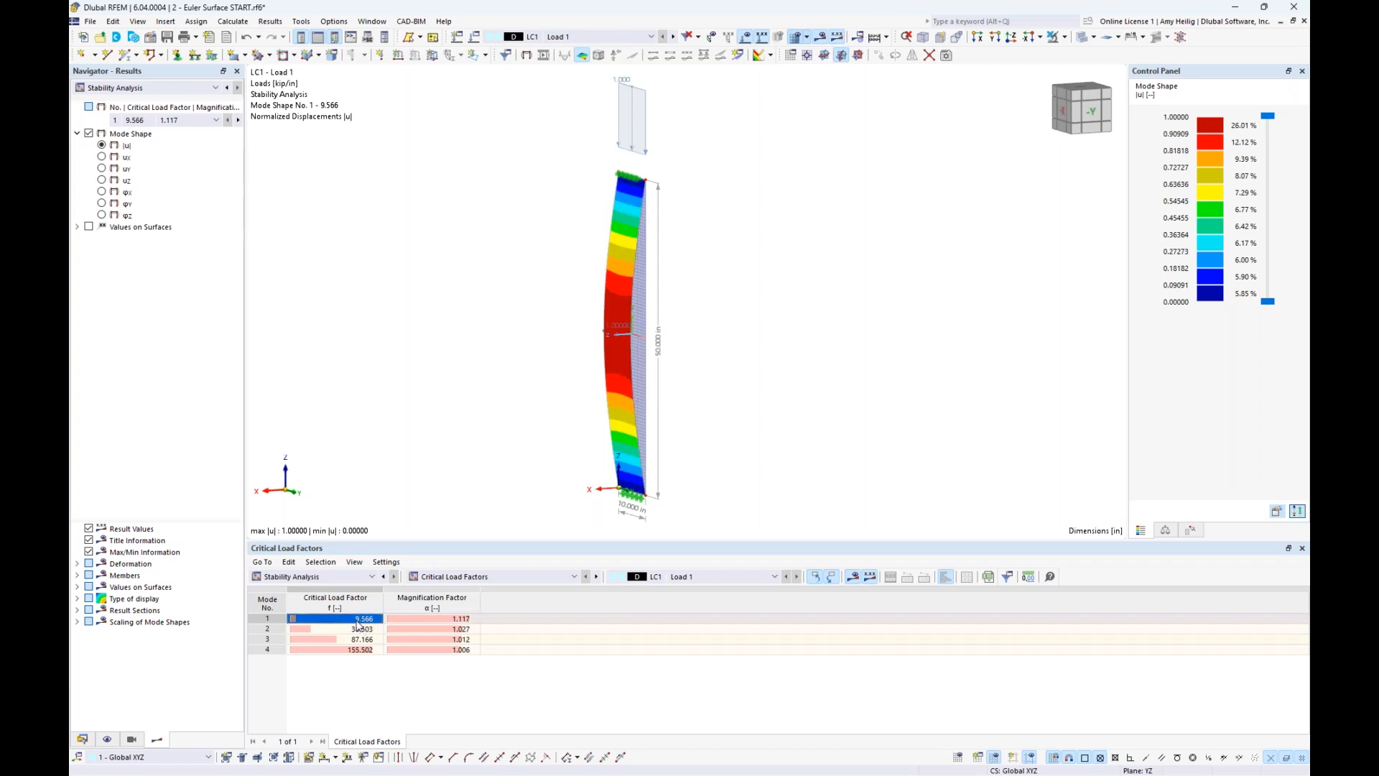
pyautogui.moveTo(486, 248); pyautogui.dragTo(519, 268, button='middle')
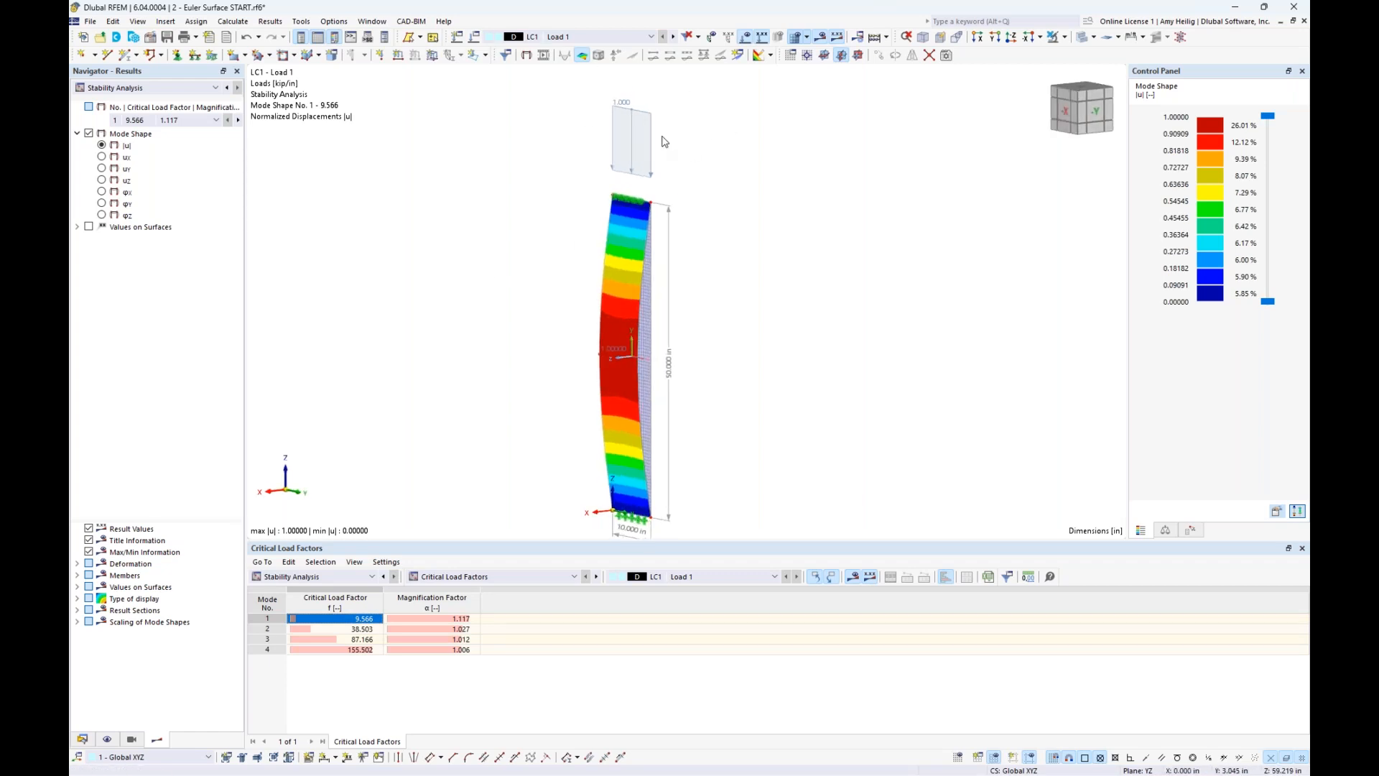
pyautogui.moveTo(634, 131)
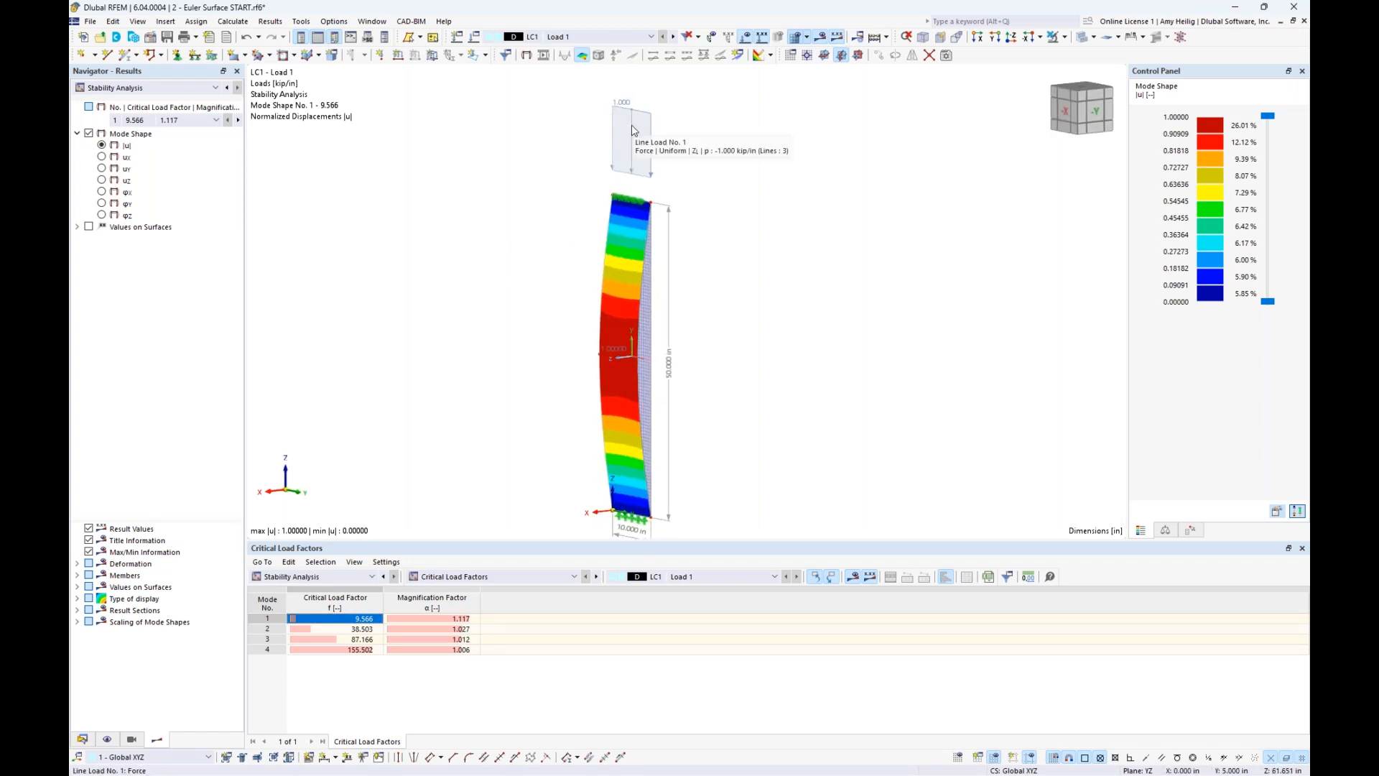
pyautogui.moveTo(717, 329)
pyautogui.keyDown('ctrl'); pyautogui.mouseDown(button='middle')
pyautogui.moveTo(610, 326)
pyautogui.moveTo(736, 343)
pyautogui.mouseUp(button='middle'); pyautogui.keyUp('ctrl')
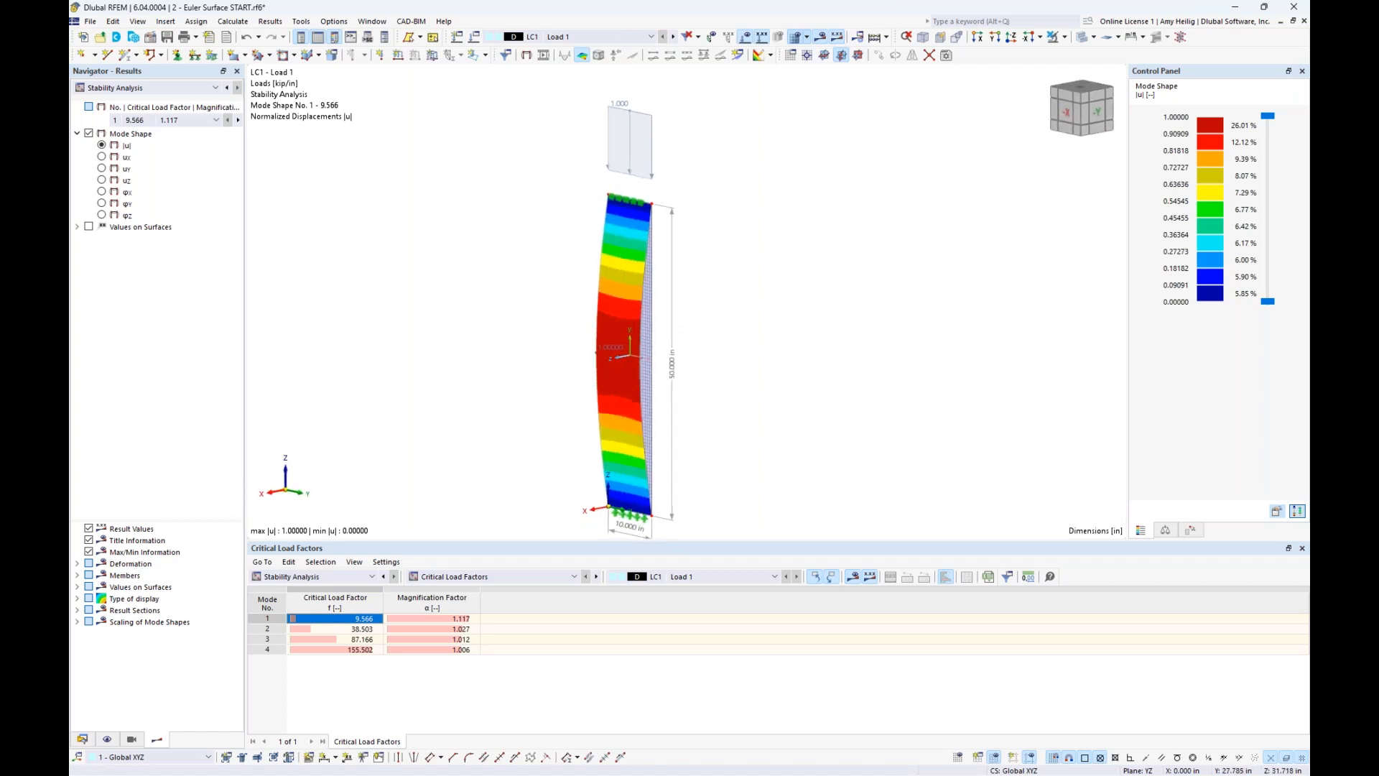
pyautogui.press('super+Tab')
pyautogui.click(704, 323)
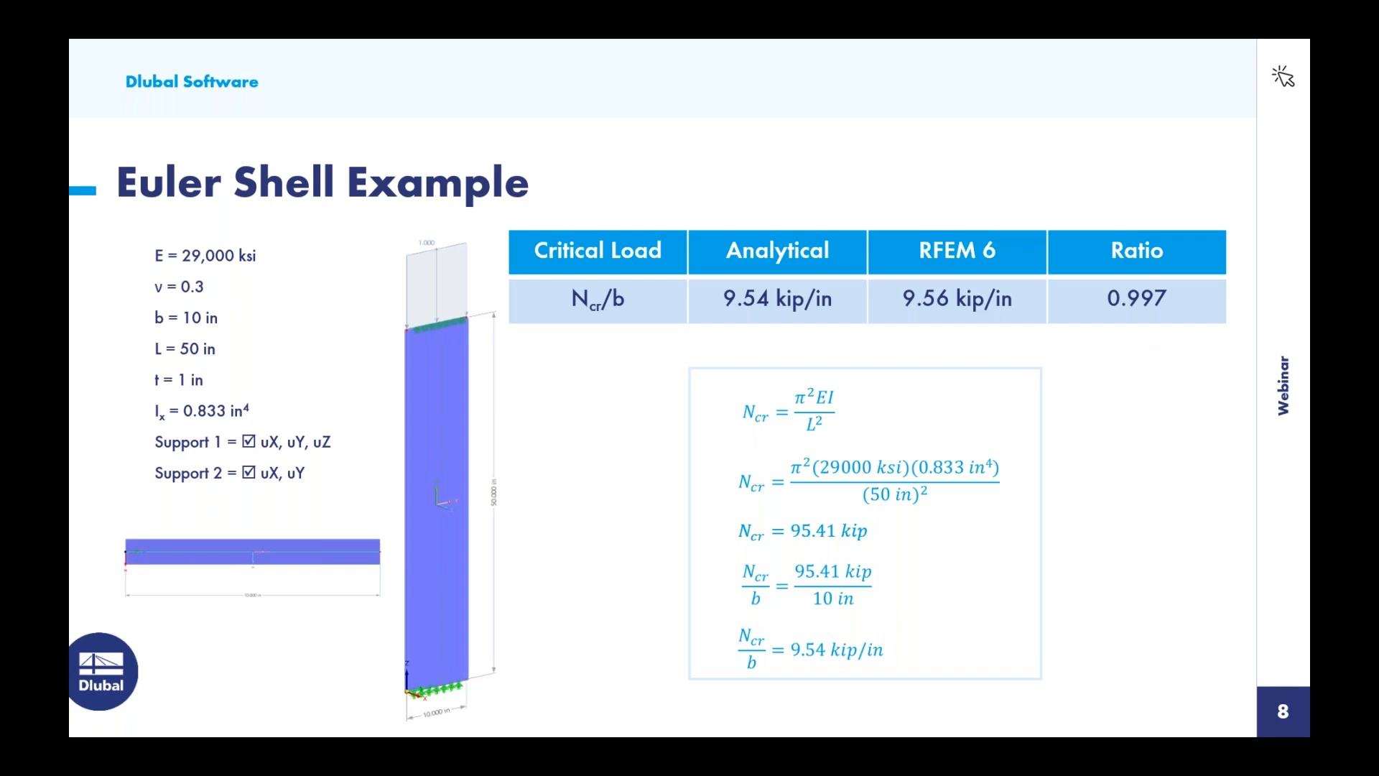
# - Switch back to RFEM and bring up the 3 - Stability 7DOF START model
pyautogui.press('super+Tab')
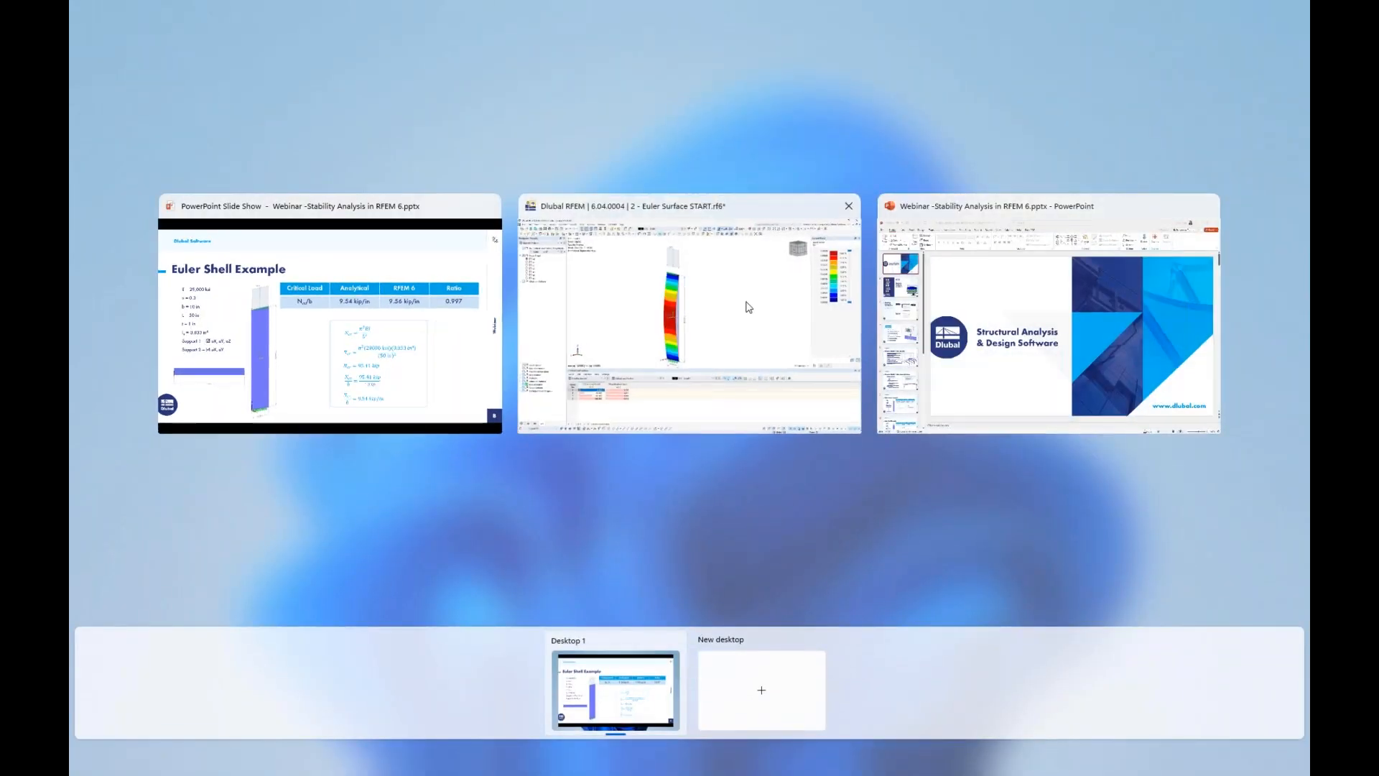
pyautogui.click(749, 308)
pyautogui.click(372, 20)
pyautogui.click(403, 198)
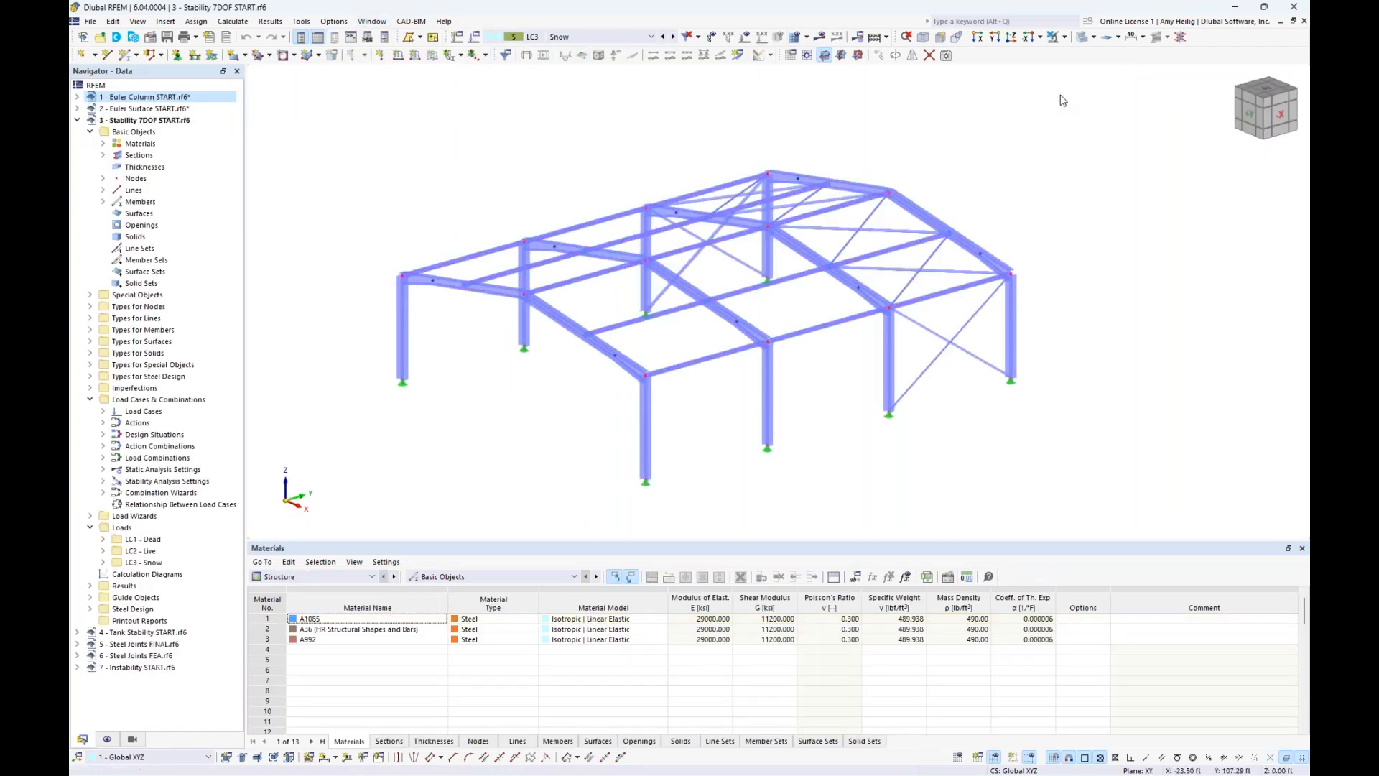
# - View the steel hall frame as a wireframe, and restore the display of its full member sections
pyautogui.click(1083, 36)
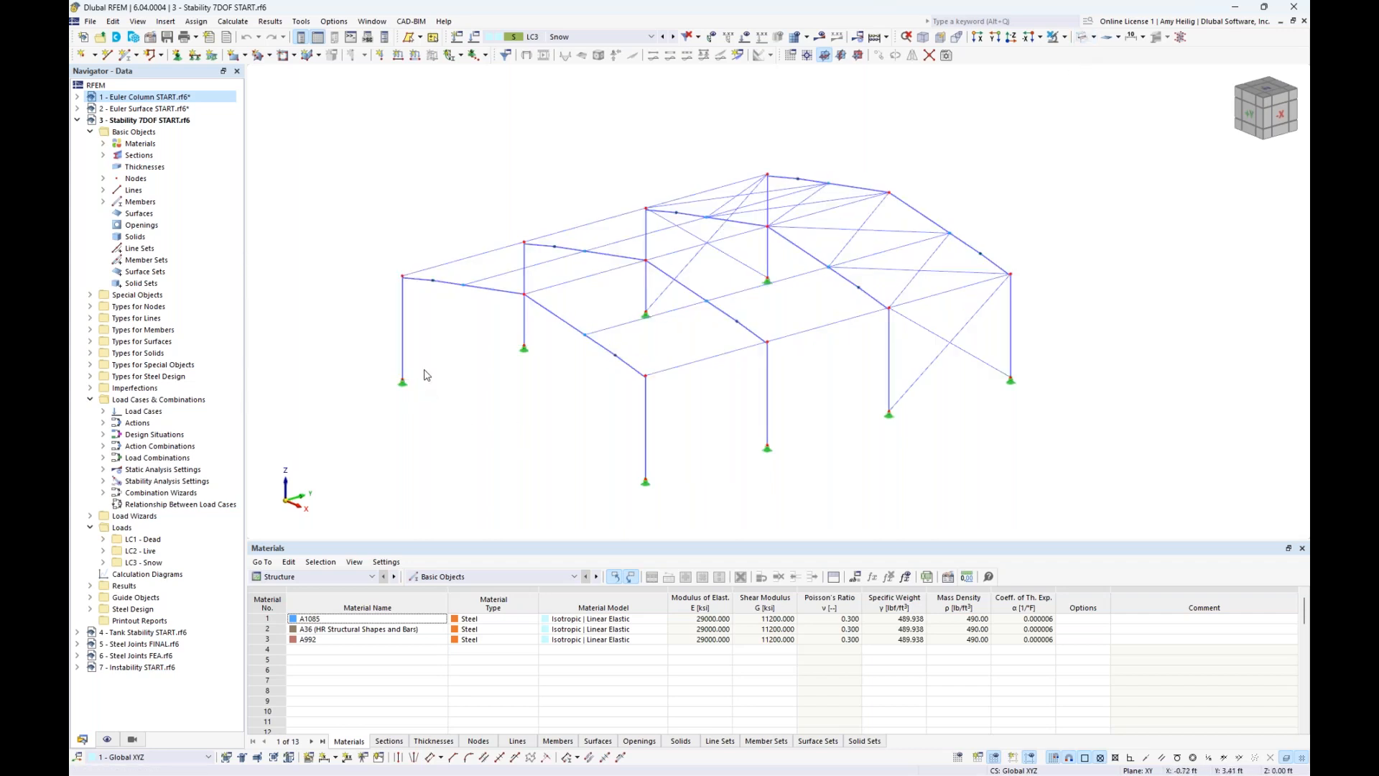
pyautogui.moveTo(481, 402); pyautogui.dragTo(511, 391, button='middle')
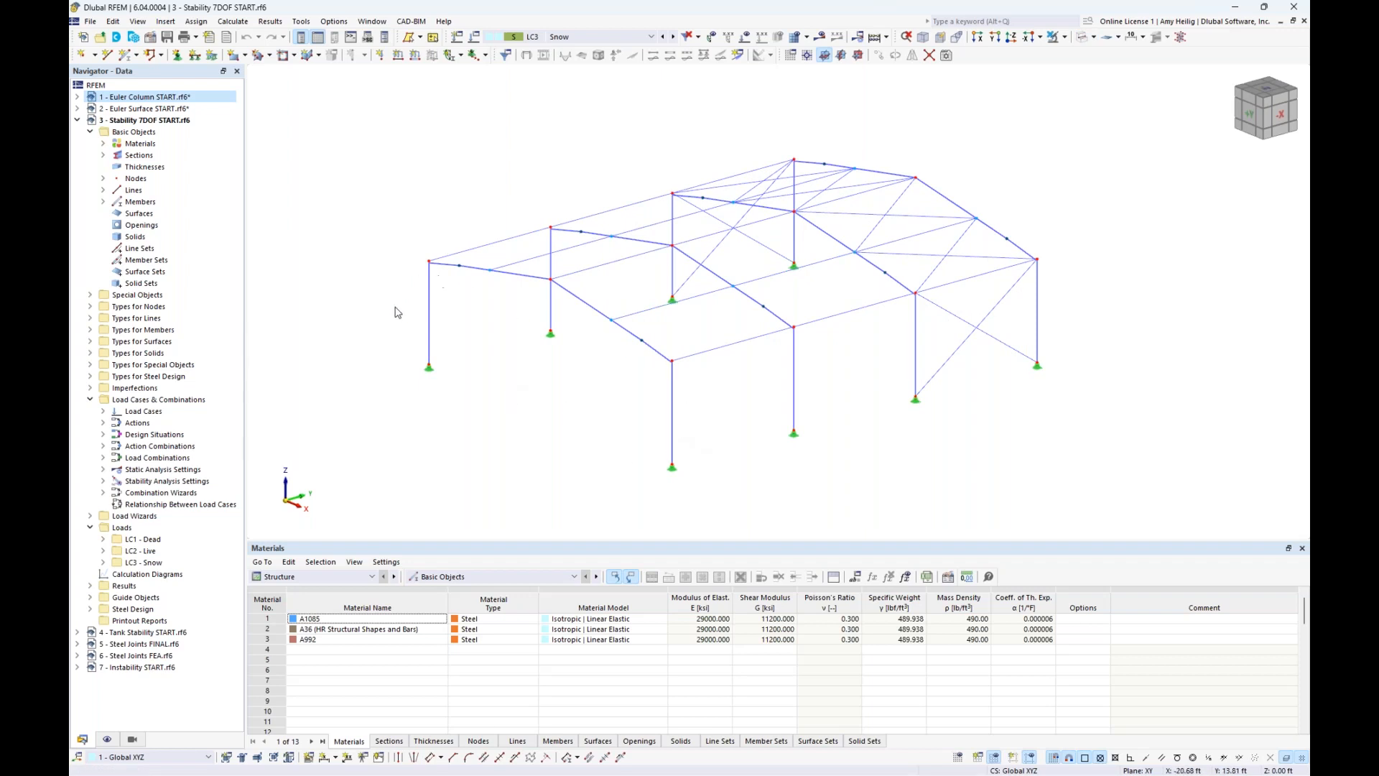
pyautogui.click(1083, 40)
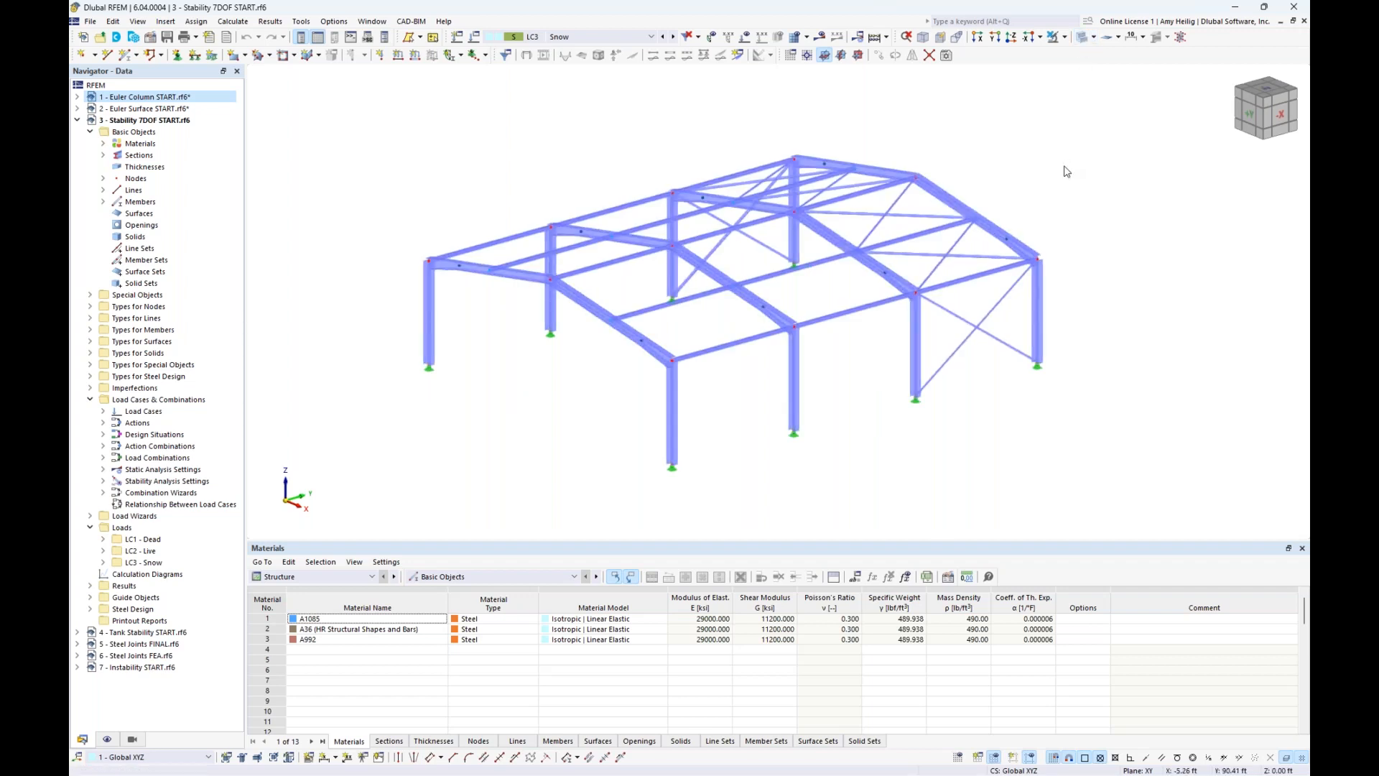
# - List the model's sections and highlight in turn the members using W 10x49, Sqr HSS 4x4x0.188 and L 2x2x1/8
pyautogui.click(103, 156)
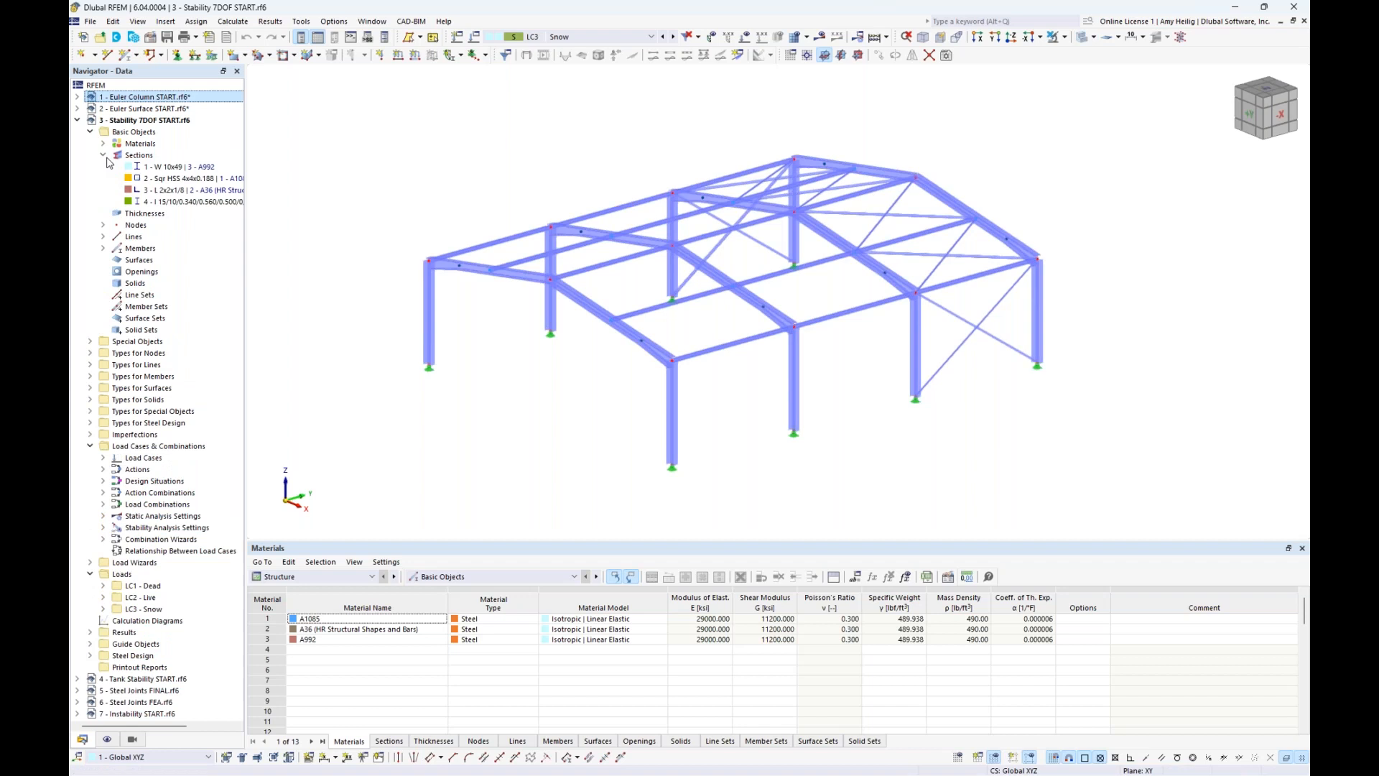
pyautogui.click(148, 166)
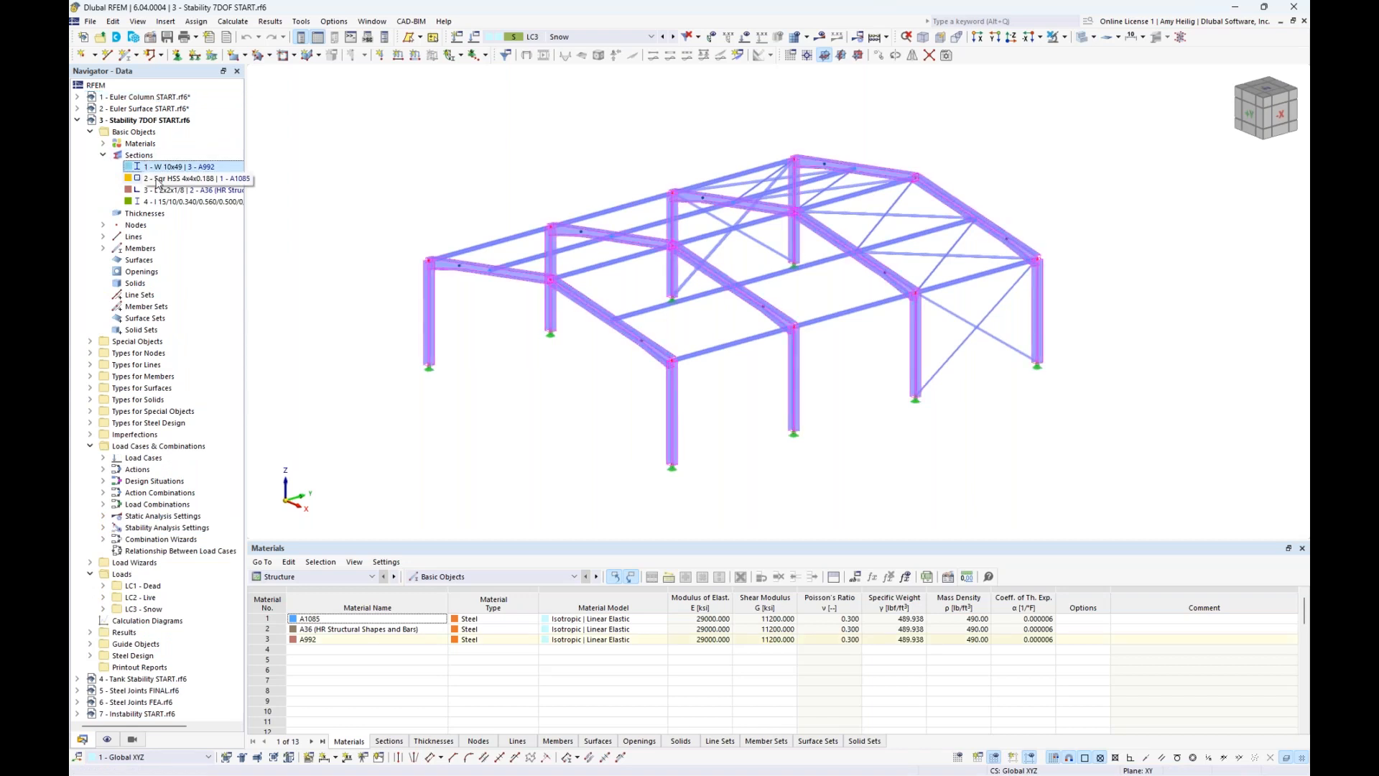
pyautogui.click(157, 178)
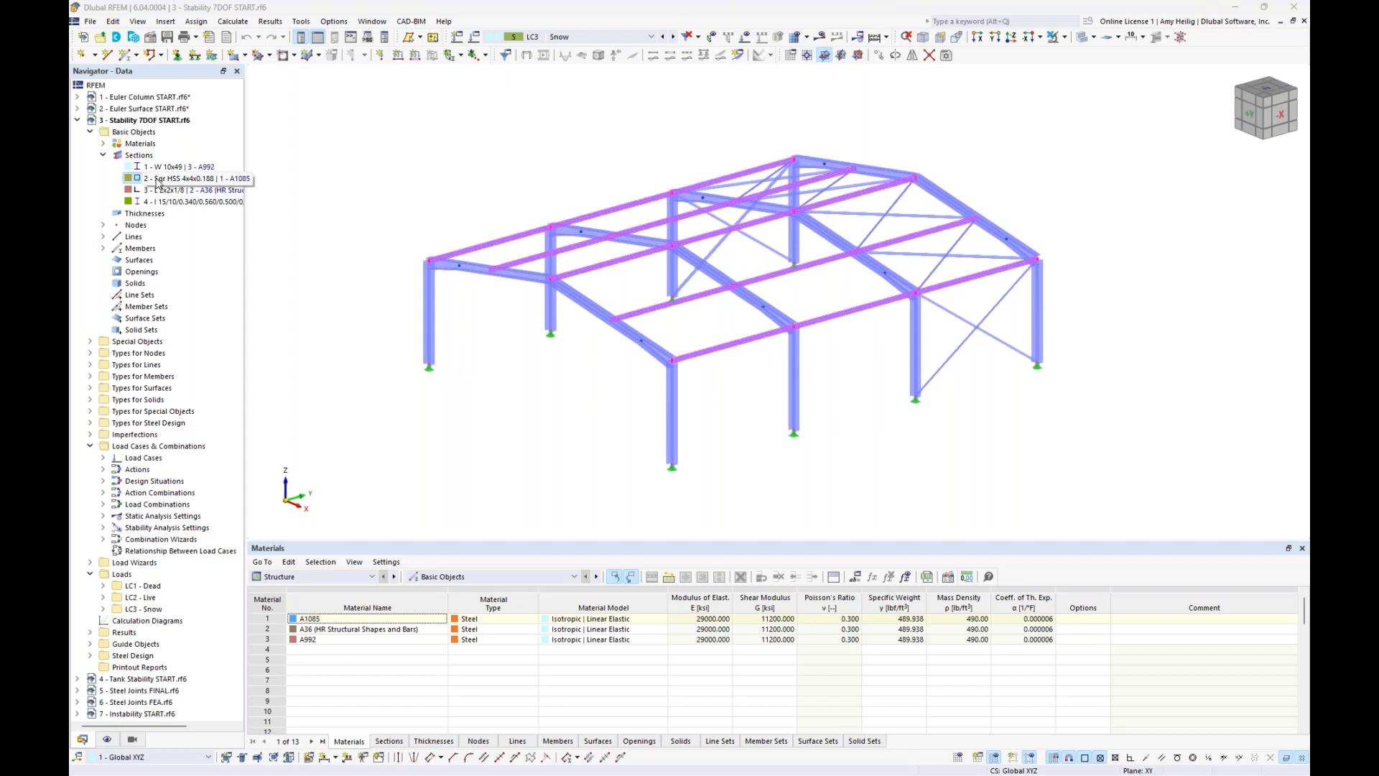
pyautogui.click(153, 191)
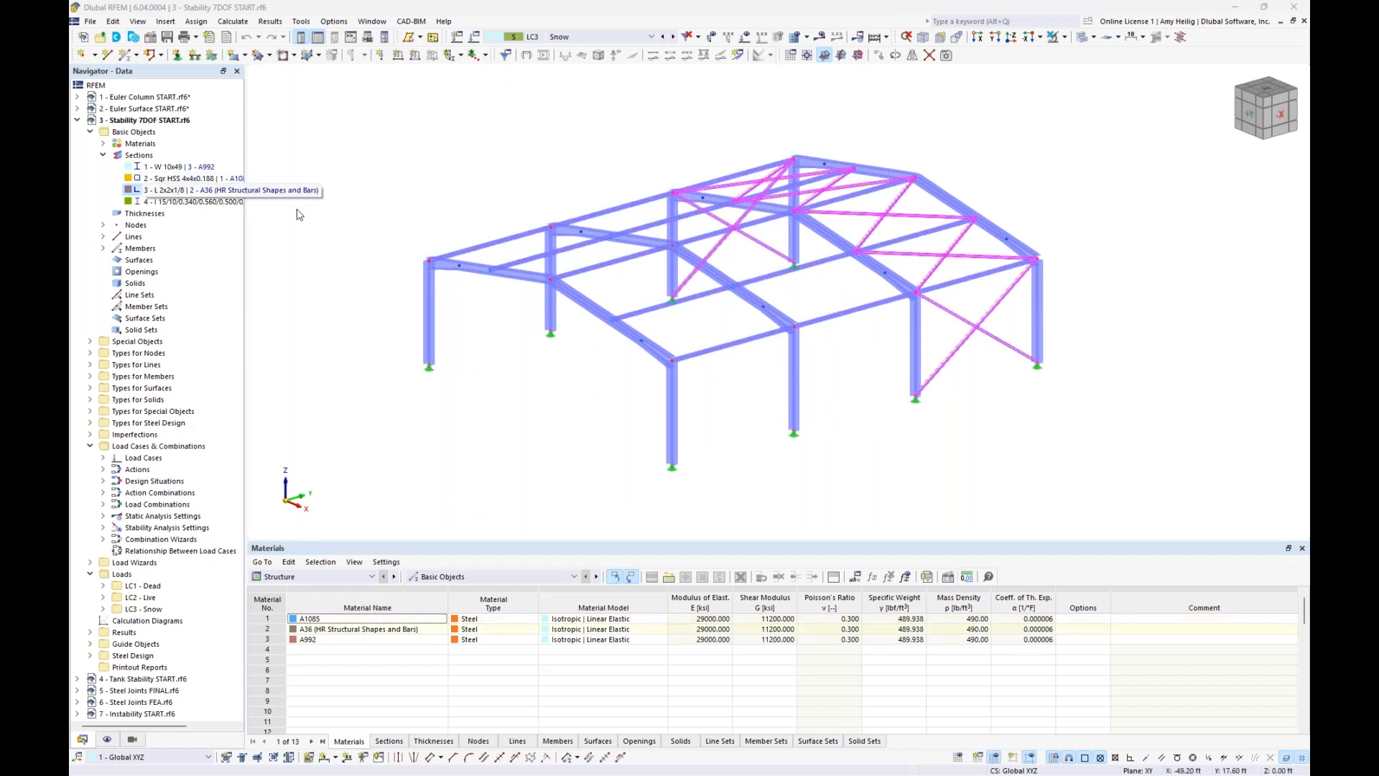
# - Select section 4, the parametric I-section, and examine the tapered rafter ends at the frame corners up close
pyautogui.click(167, 201)
pyautogui.scroll(5, 671, 424)
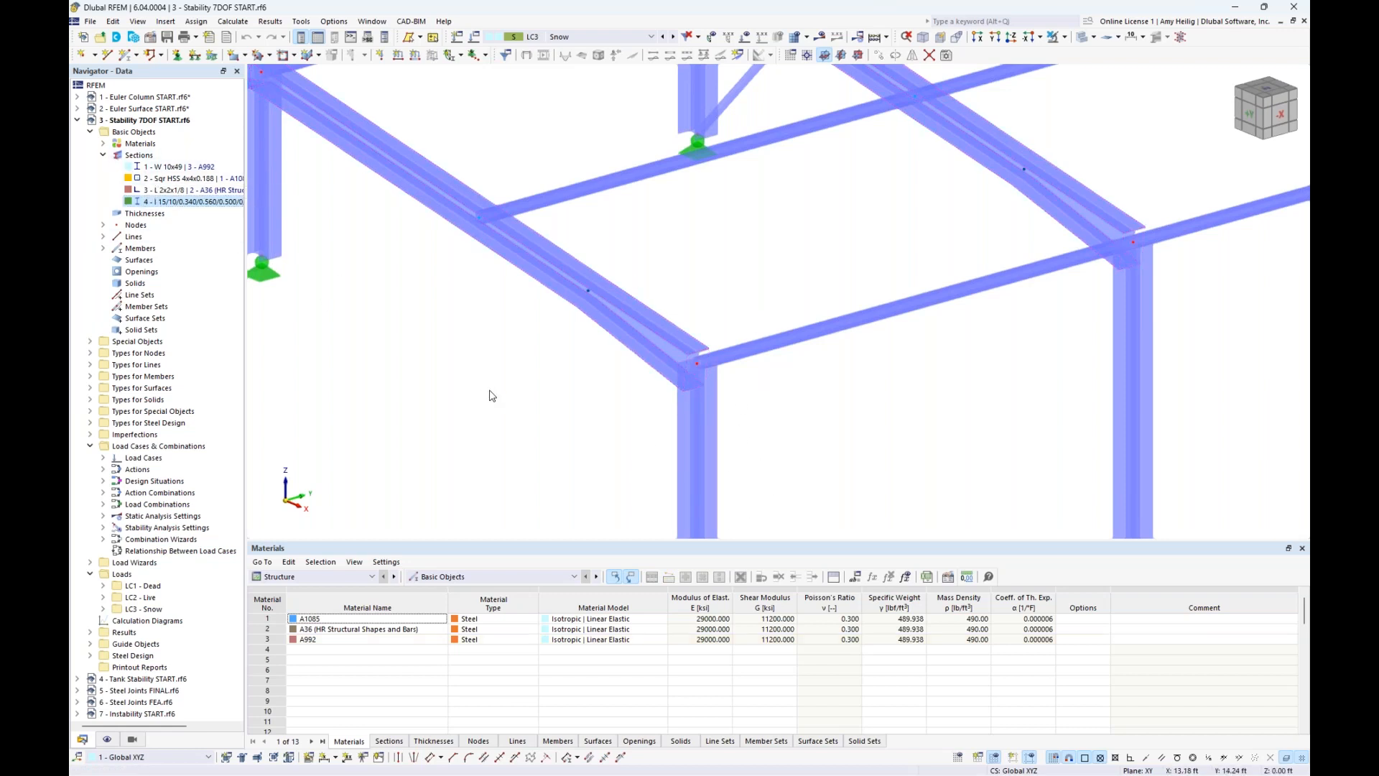
pyautogui.scroll(-2, 492, 396)
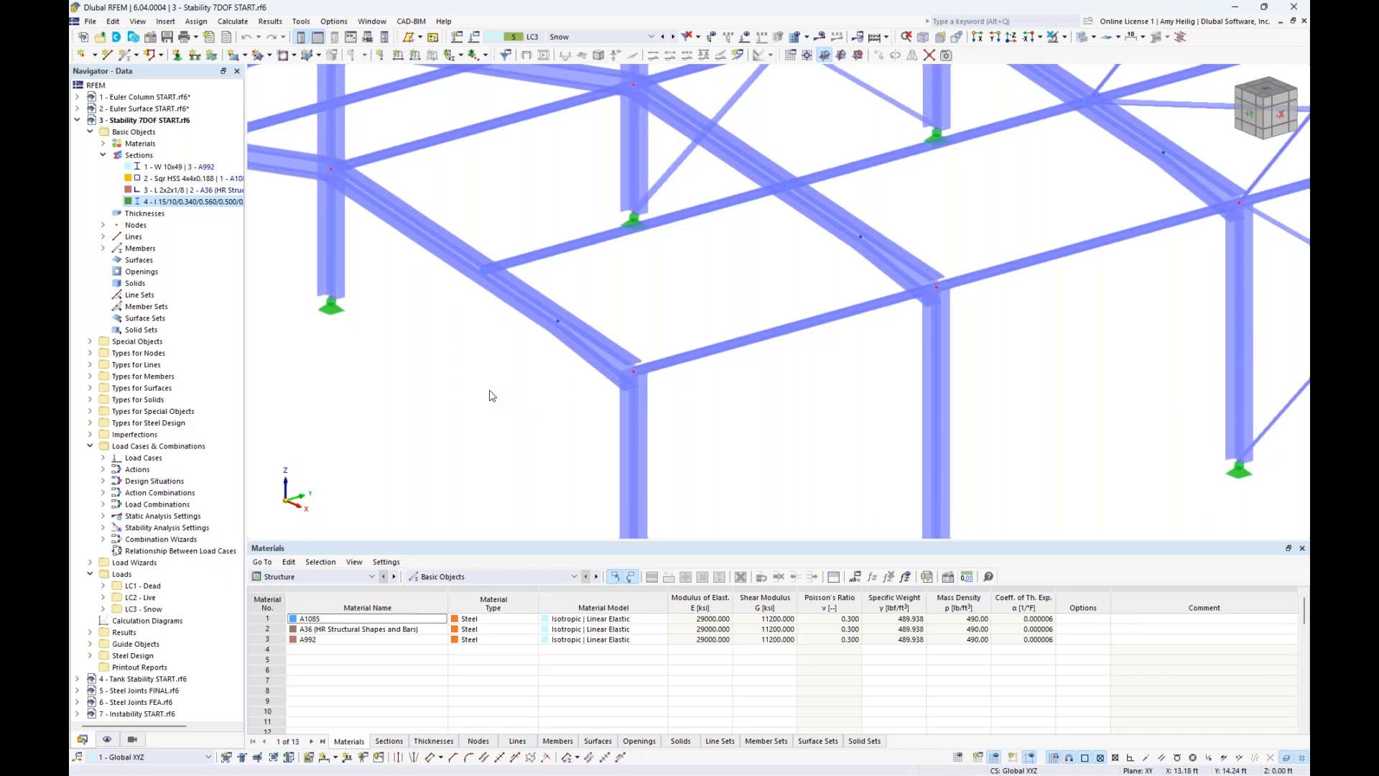
pyautogui.scroll(-5, 492, 396)
# - Make LC1 Dead the current load case and display its loads on the whole frame
pyautogui.moveTo(493, 396); pyautogui.dragTo(561, 374, button='middle')
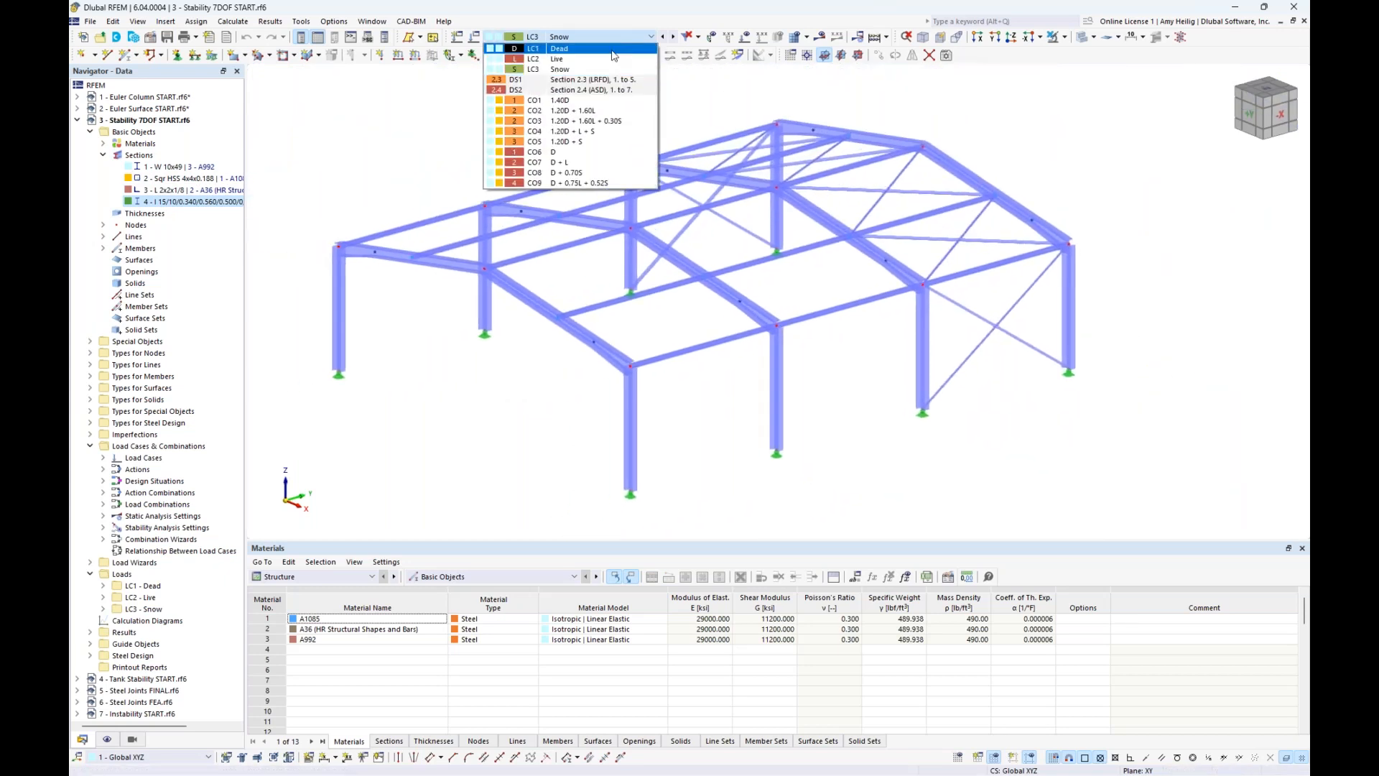
pyautogui.click(615, 55)
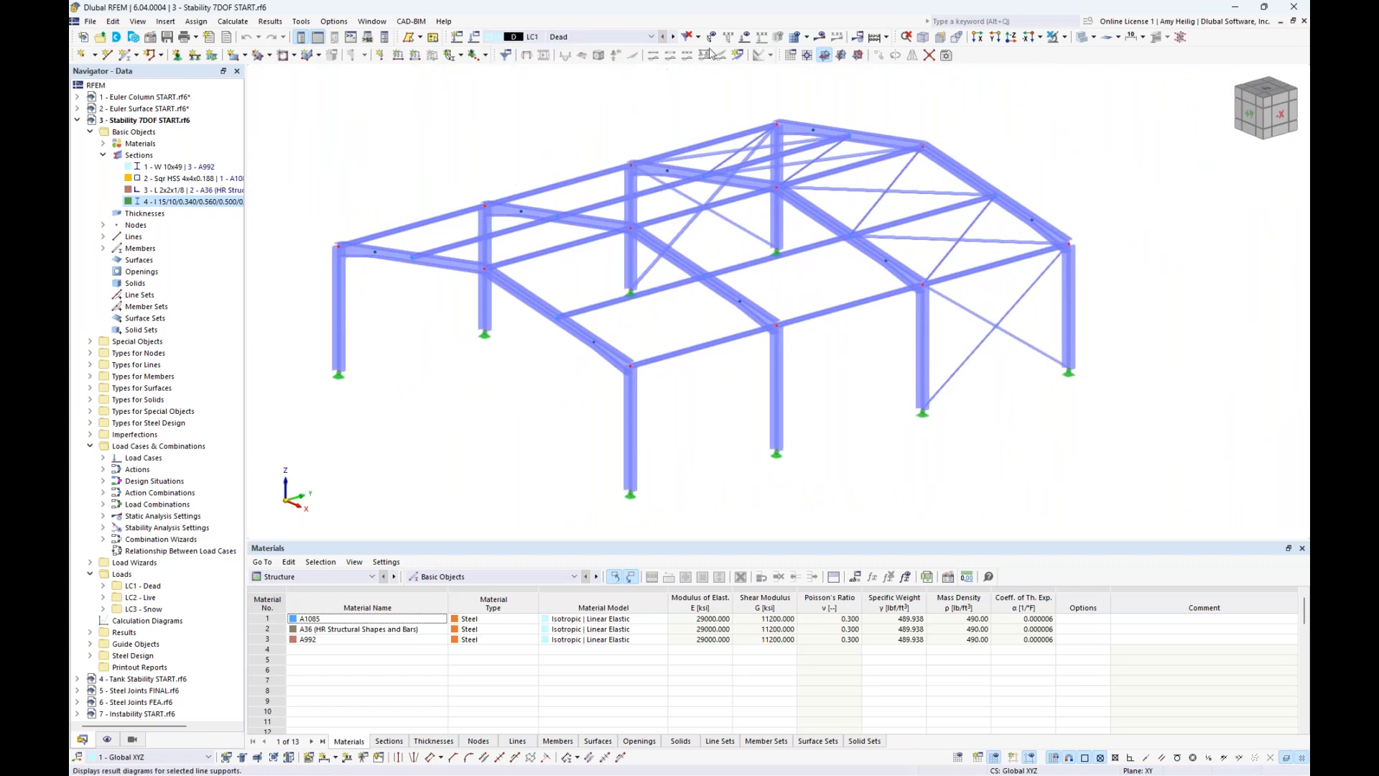
pyautogui.scroll(-2, 508, 147)
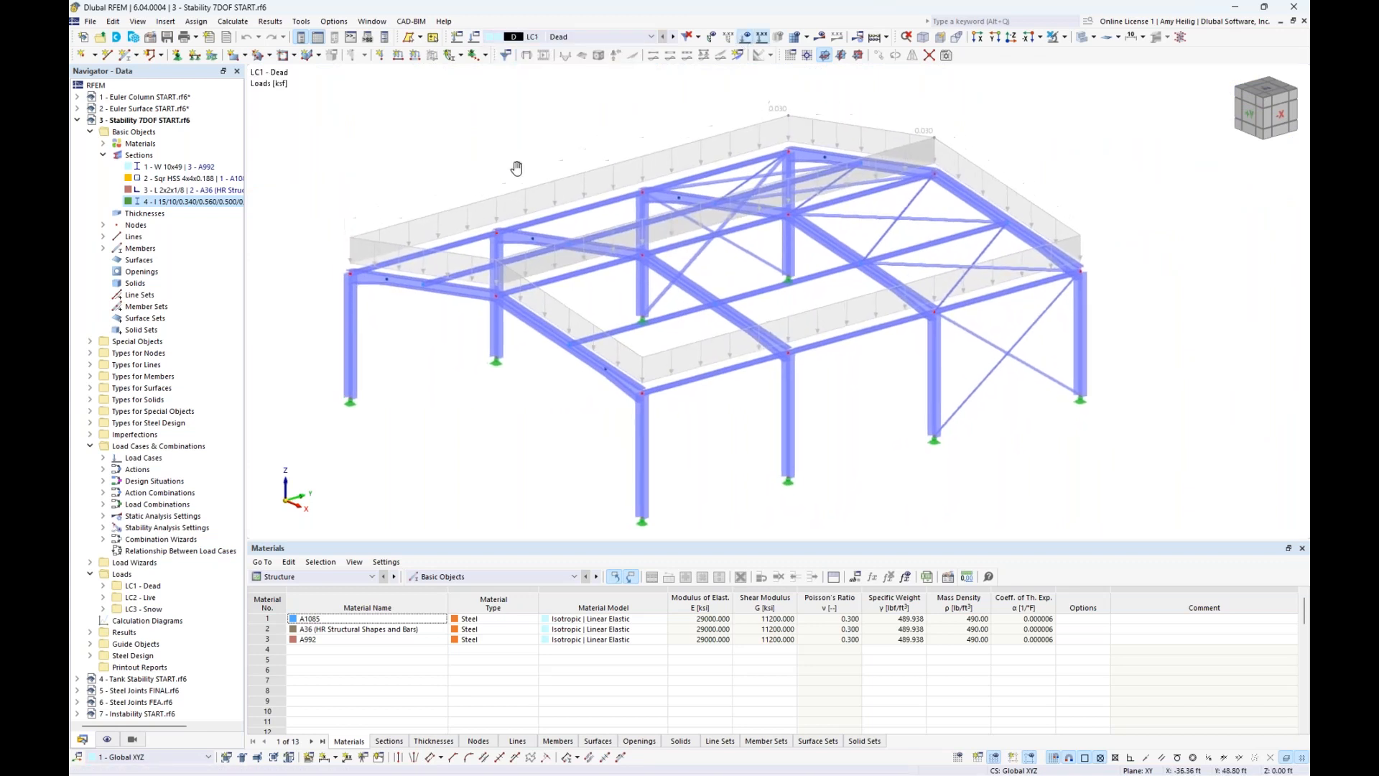
pyautogui.moveTo(519, 155); pyautogui.dragTo(522, 189, button='middle')
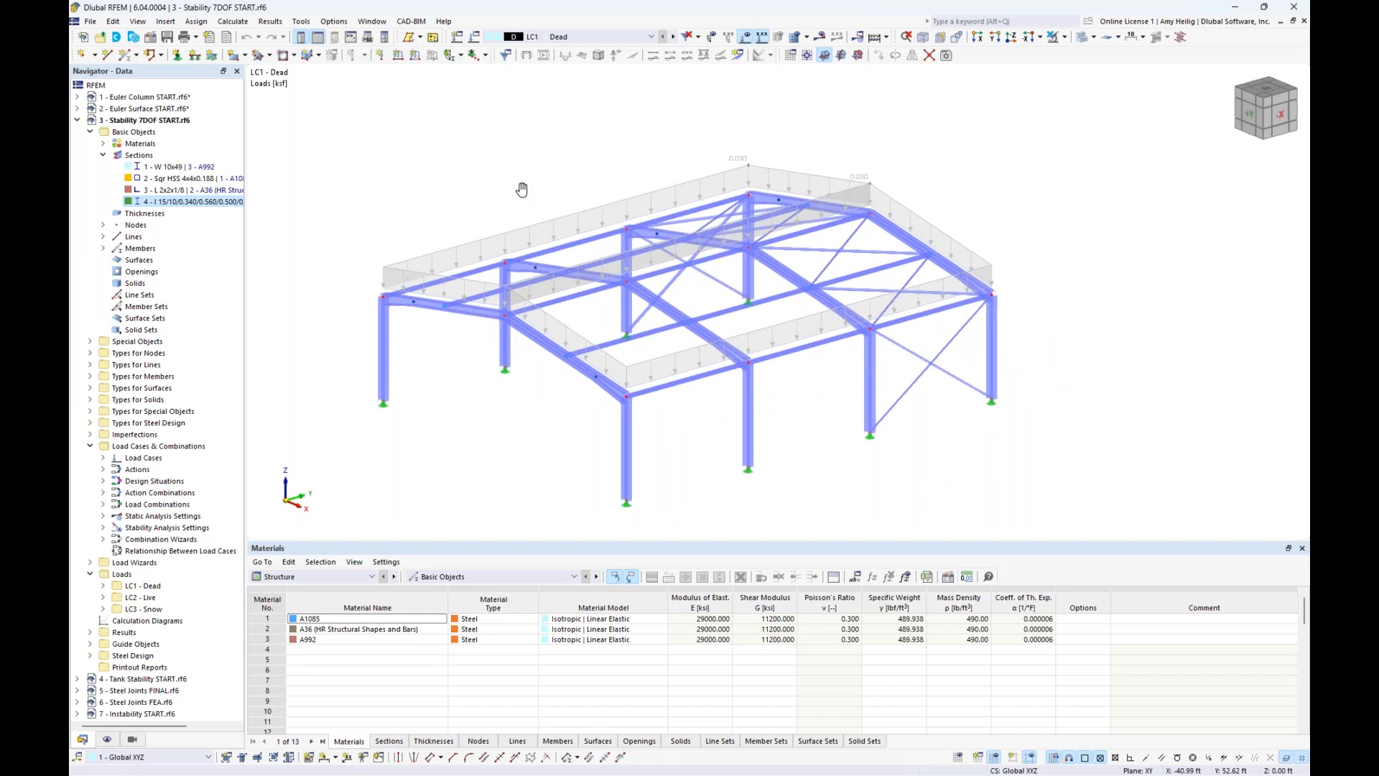
# - Display the member loads generated from the dead area load separately, and inspect their distribution on the rafters
pyautogui.rightClick(719, 178)
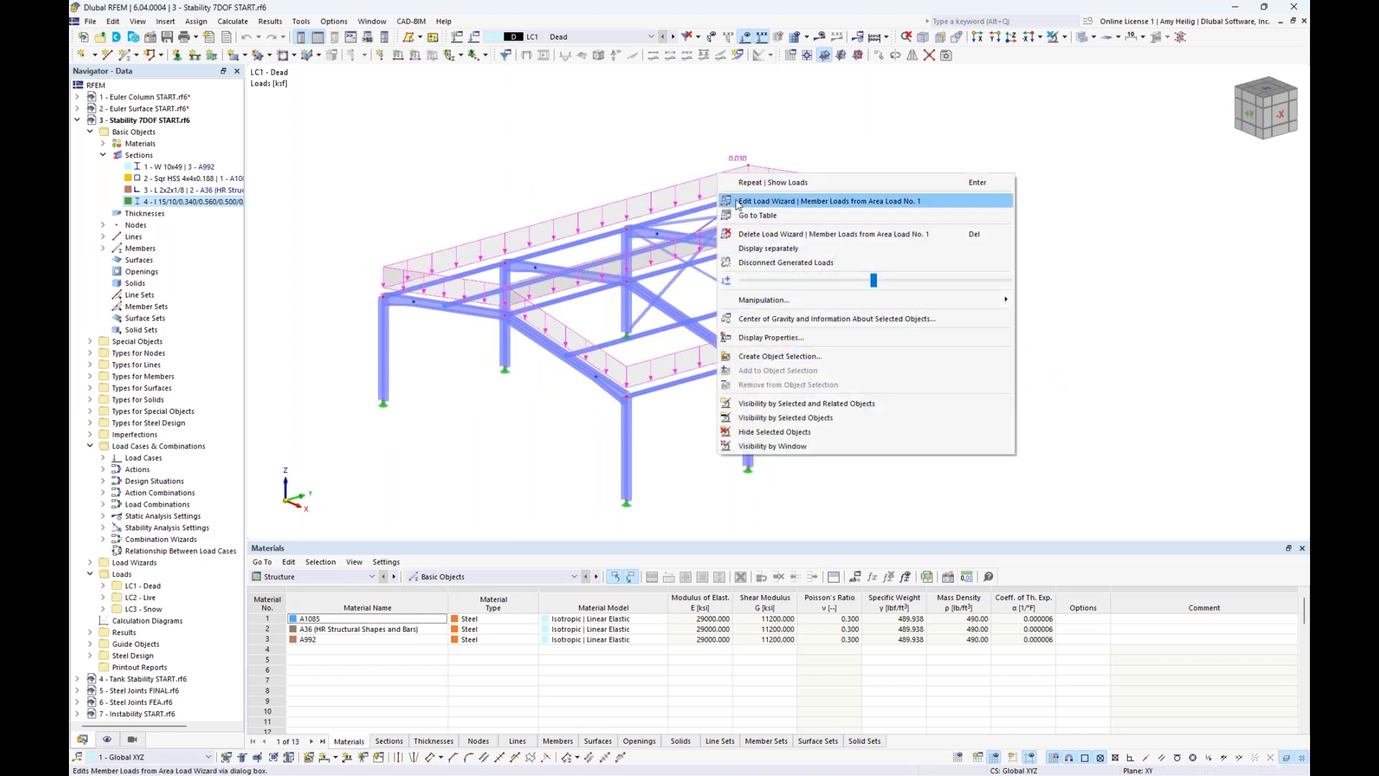
pyautogui.click(750, 248)
pyautogui.keyDown('ctrl'); pyautogui.moveTo(1074, 248); pyautogui.dragTo(970, 231, button='middle'); pyautogui.keyUp('ctrl')
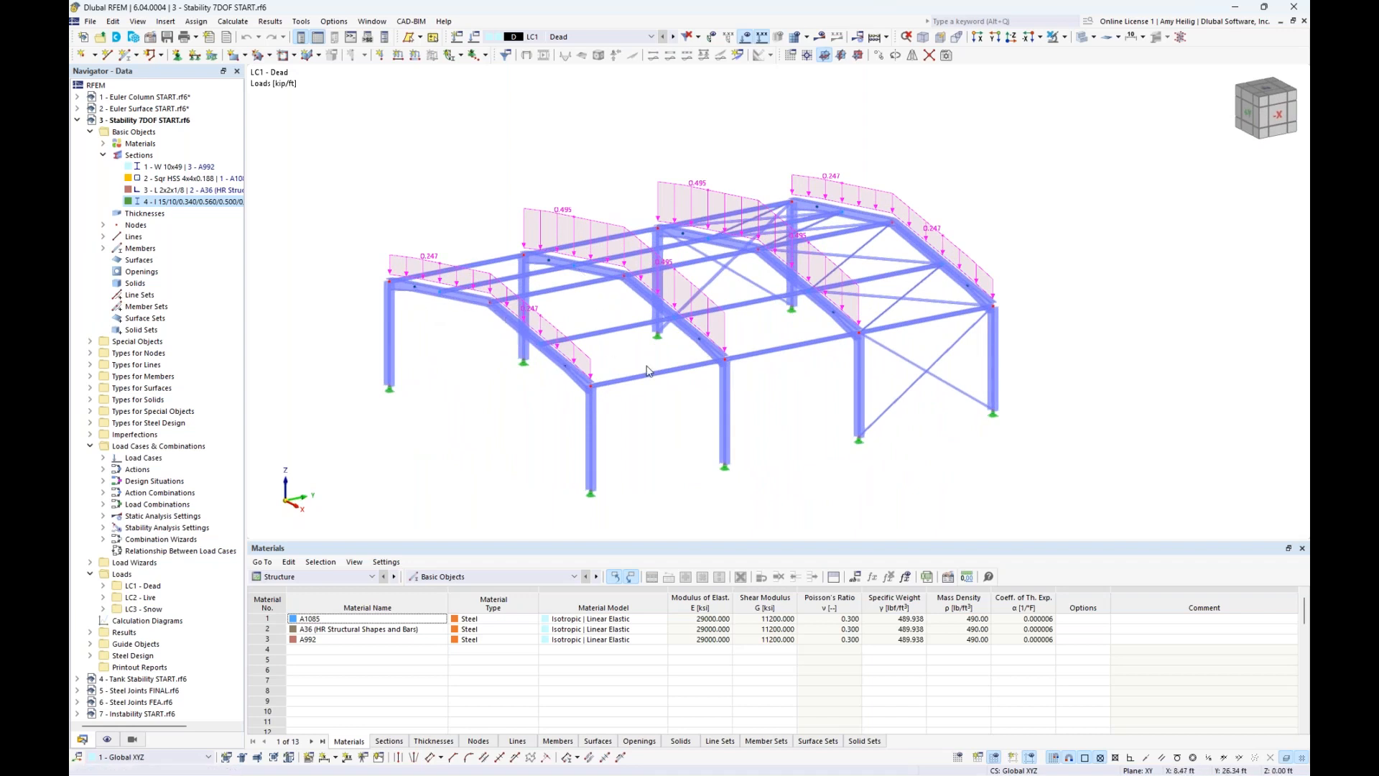
# - Display the LC2 Live loads, switch off the separate display of generated member loads, and inspect the LC3 Snow area loads
pyautogui.click(673, 36)
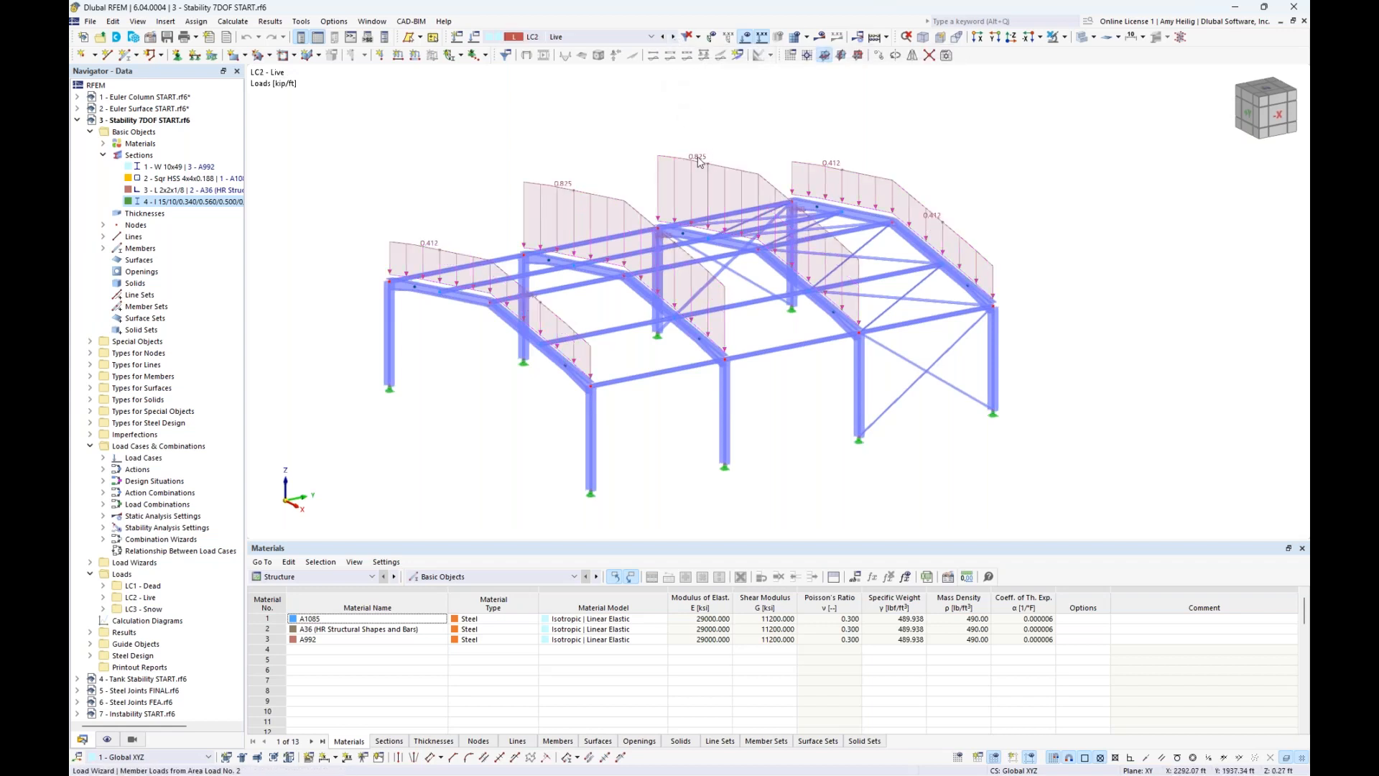
pyautogui.rightClick(698, 161)
pyautogui.click(762, 237)
pyautogui.click(1042, 242)
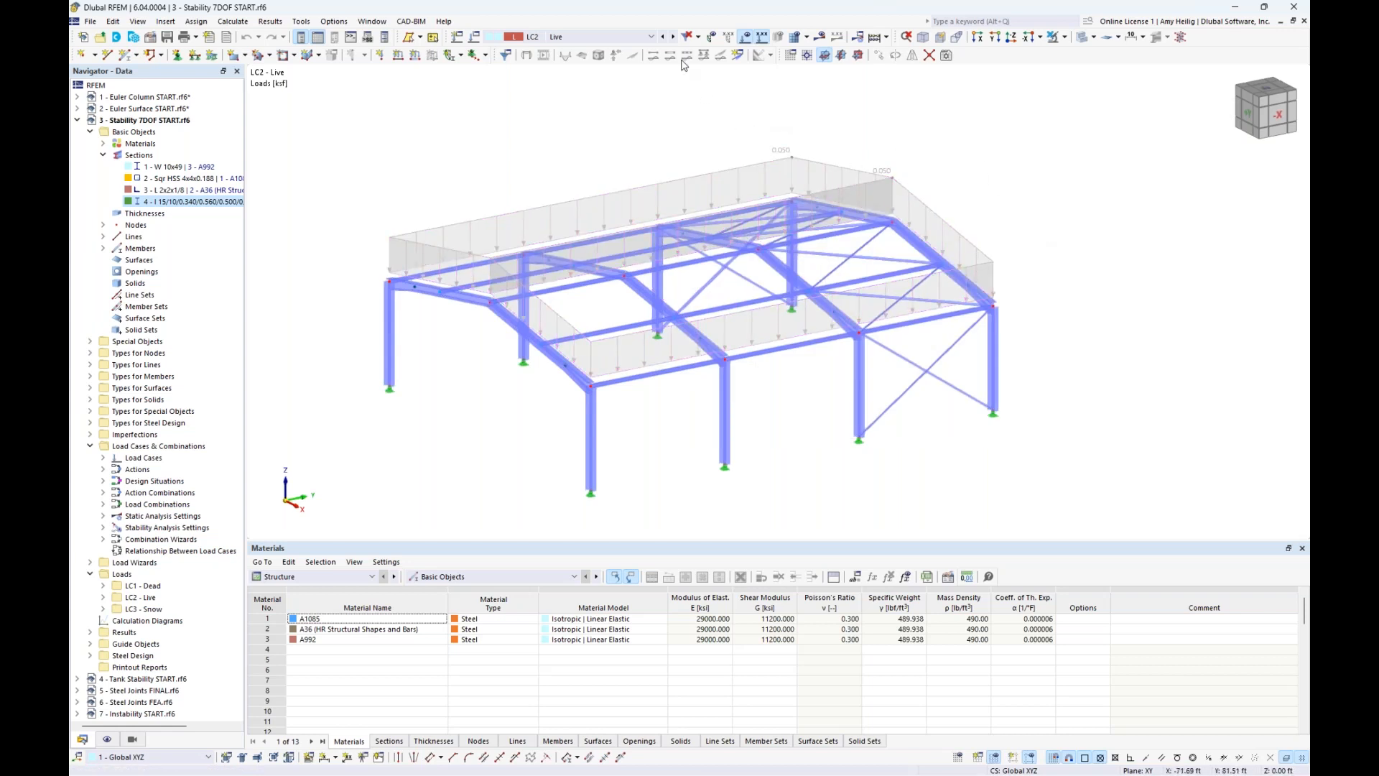
pyautogui.click(673, 37)
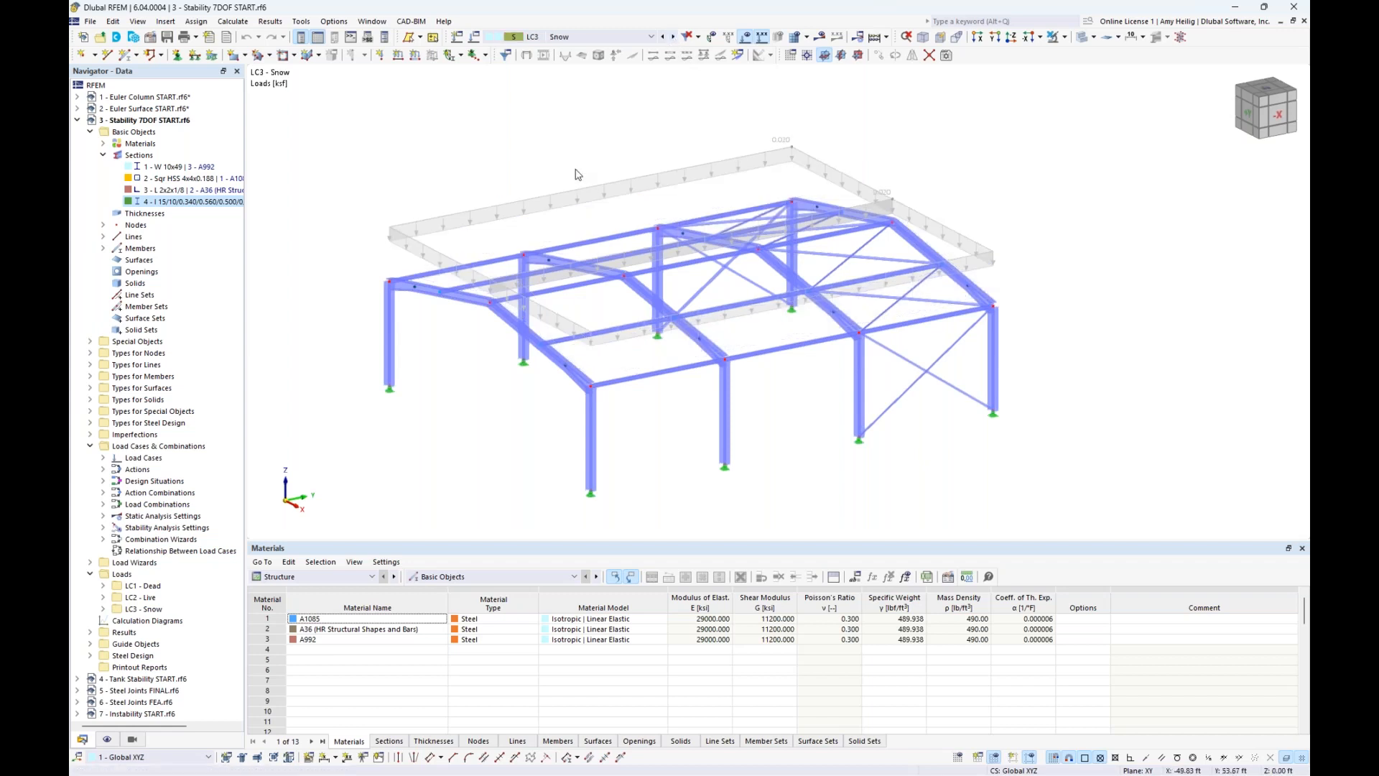
pyautogui.keyDown('ctrl'); pyautogui.moveTo(741, 148); pyautogui.dragTo(600, 164, button='middle'); pyautogui.keyUp('ctrl')
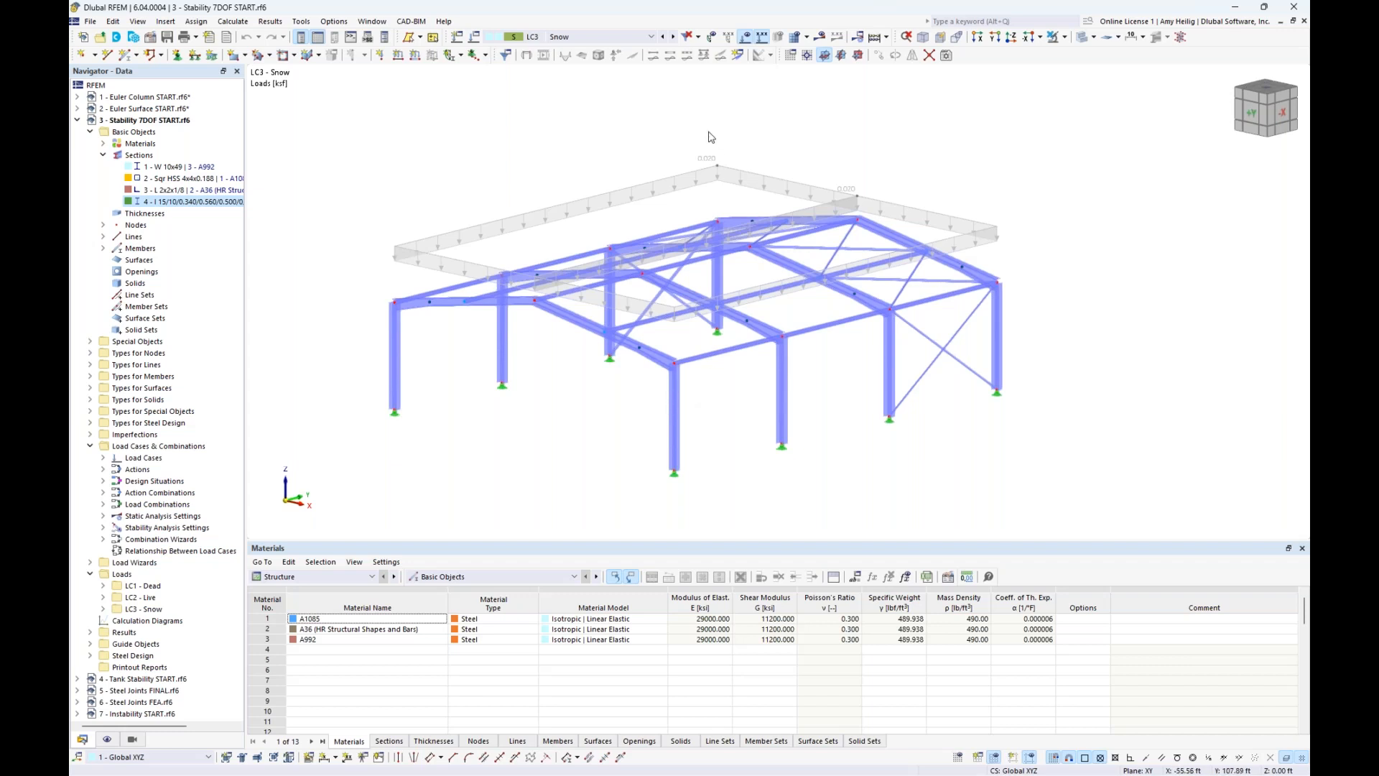
# - Display the loads of load combinations CO1, CO2 and CO3 in turn on the frame
pyautogui.click(651, 37)
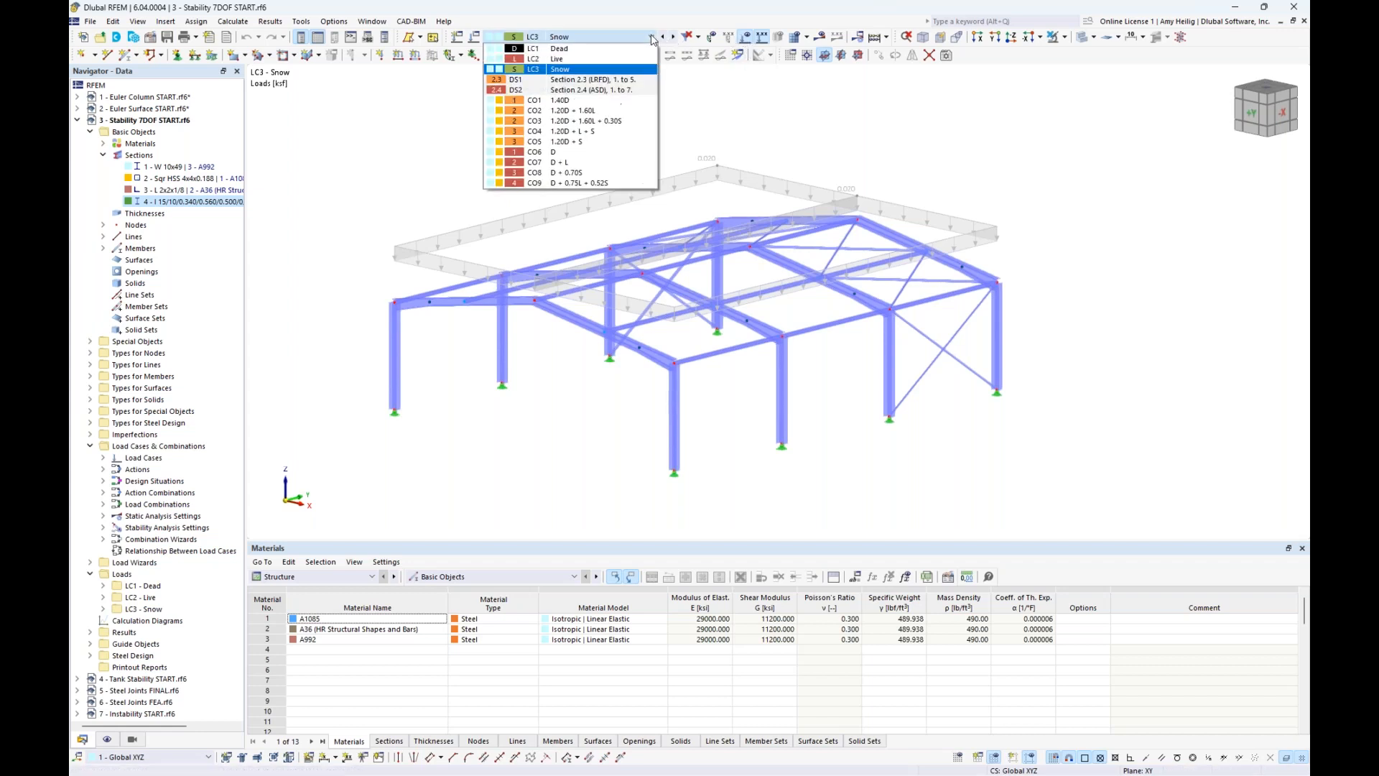
pyautogui.click(640, 104)
pyautogui.click(674, 37)
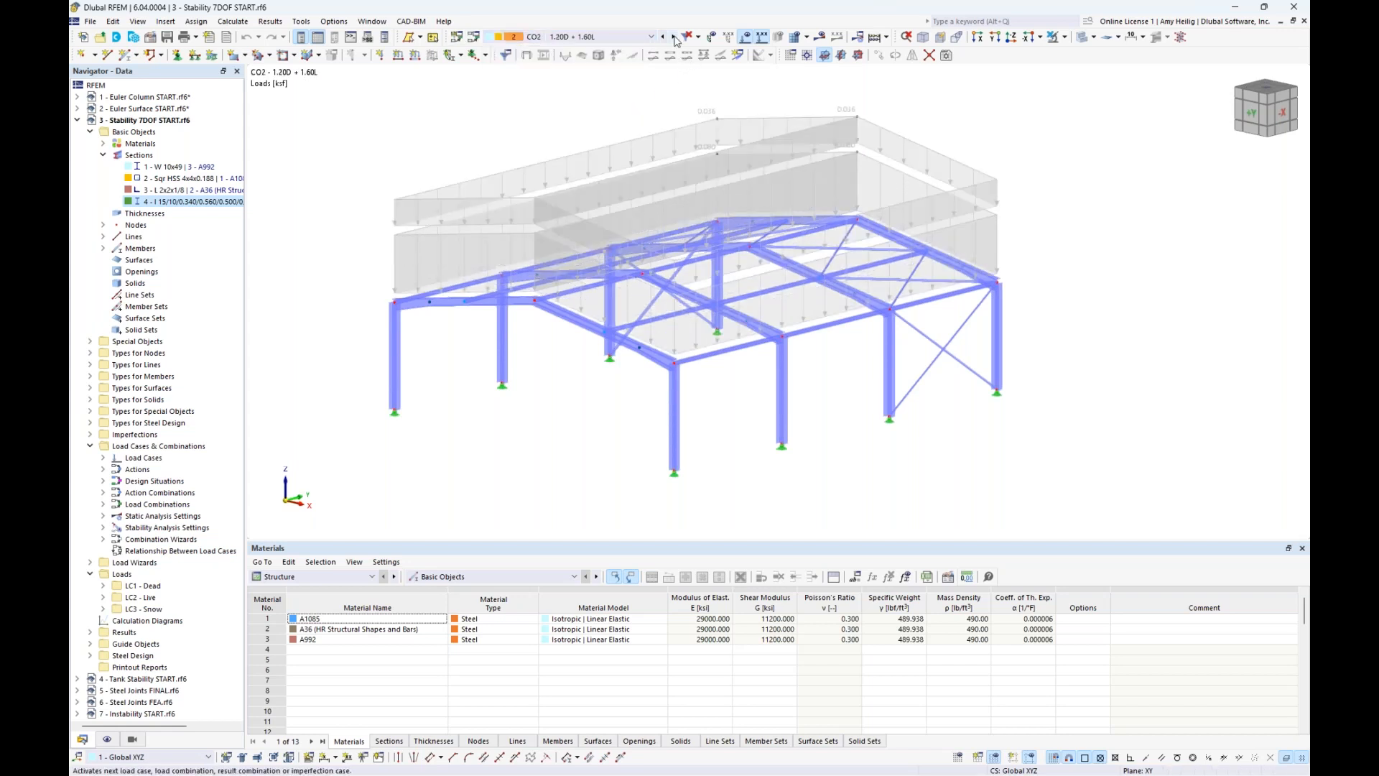
pyautogui.click(675, 38)
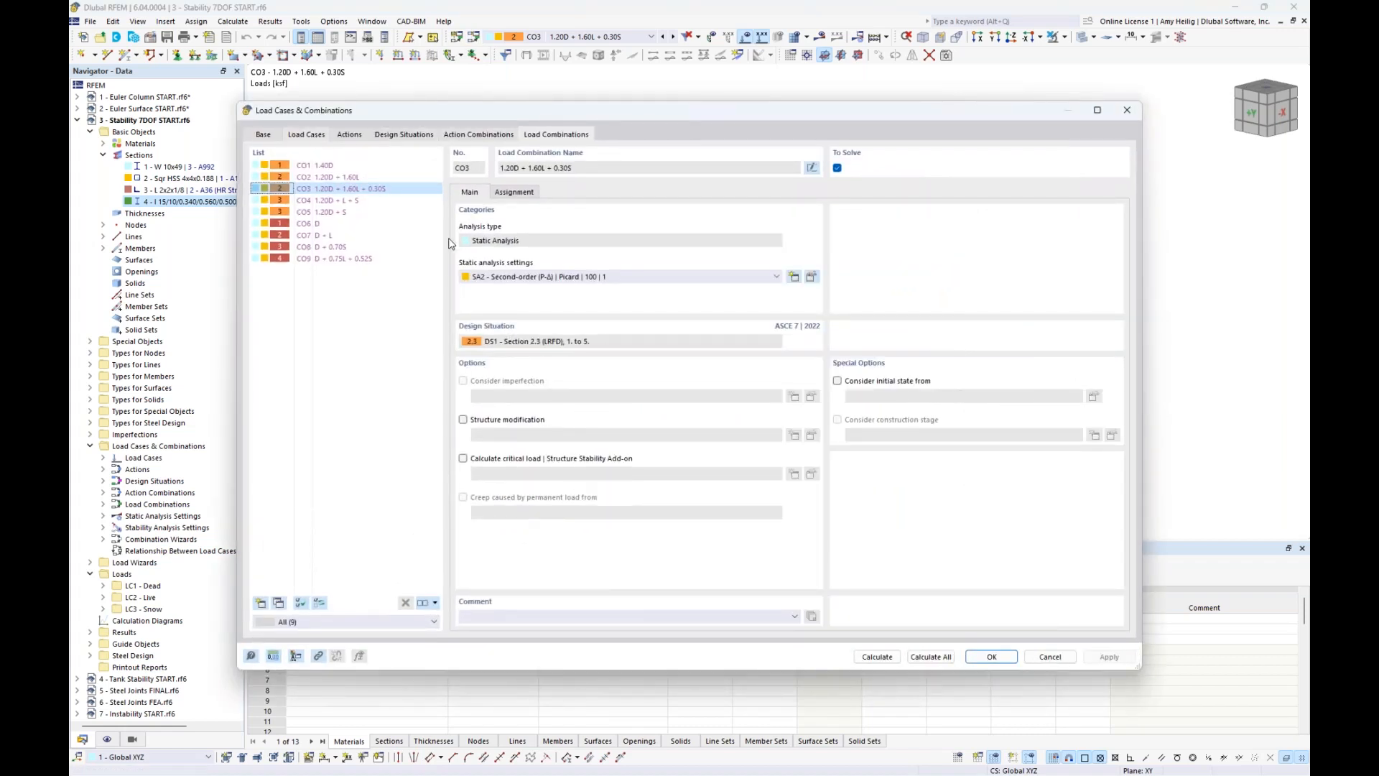
# - Review the load cases, the ASCE 7 2022 combination standard and the LRFD and ASD design situations
pyautogui.click(306, 134)
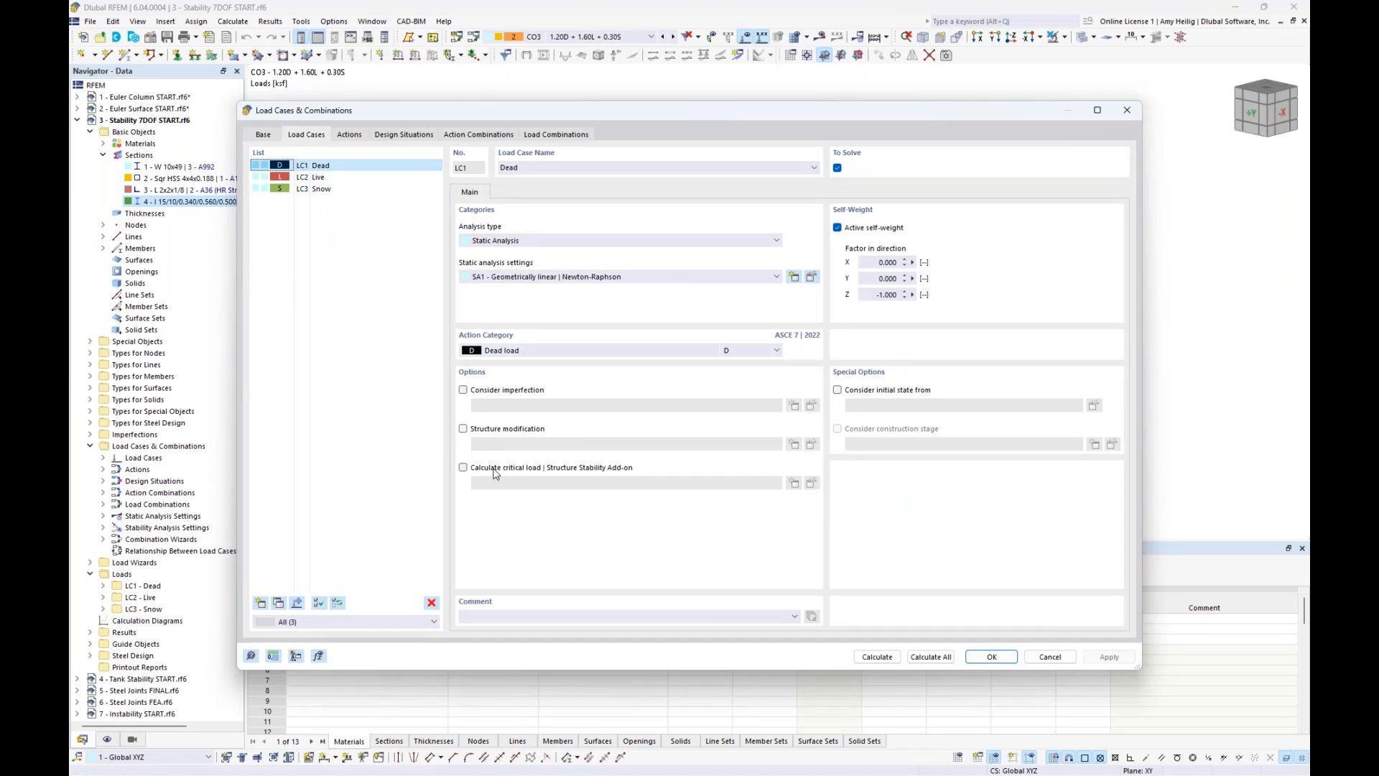
pyautogui.click(413, 138)
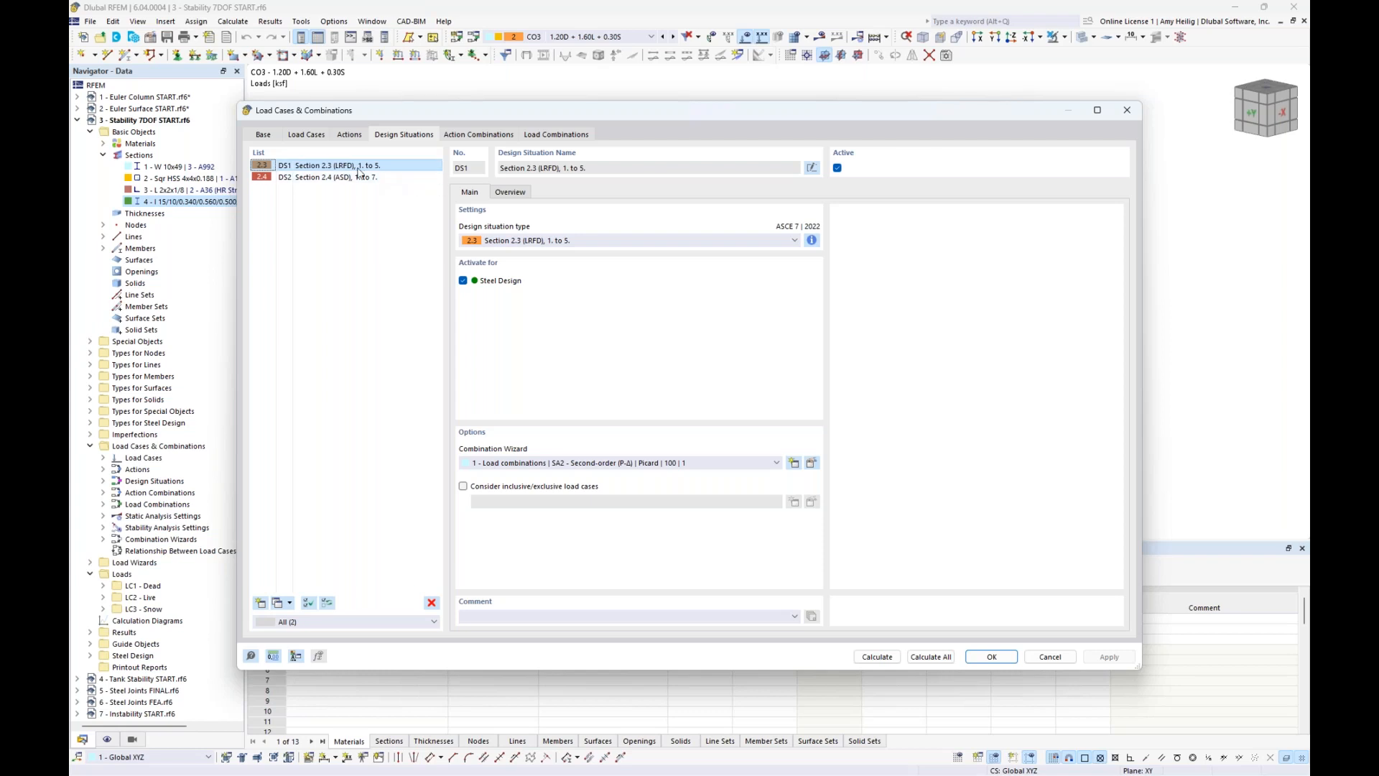
pyautogui.click(264, 136)
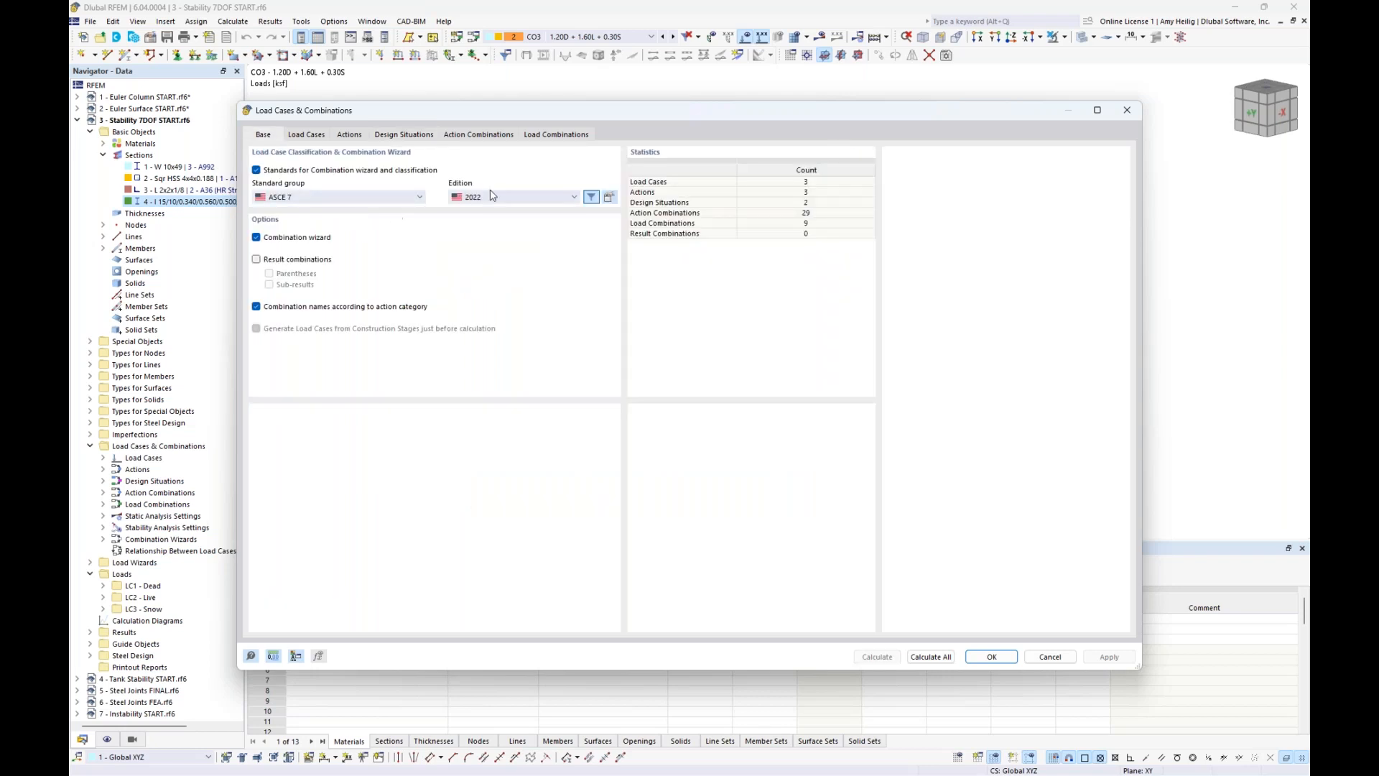
pyautogui.click(417, 136)
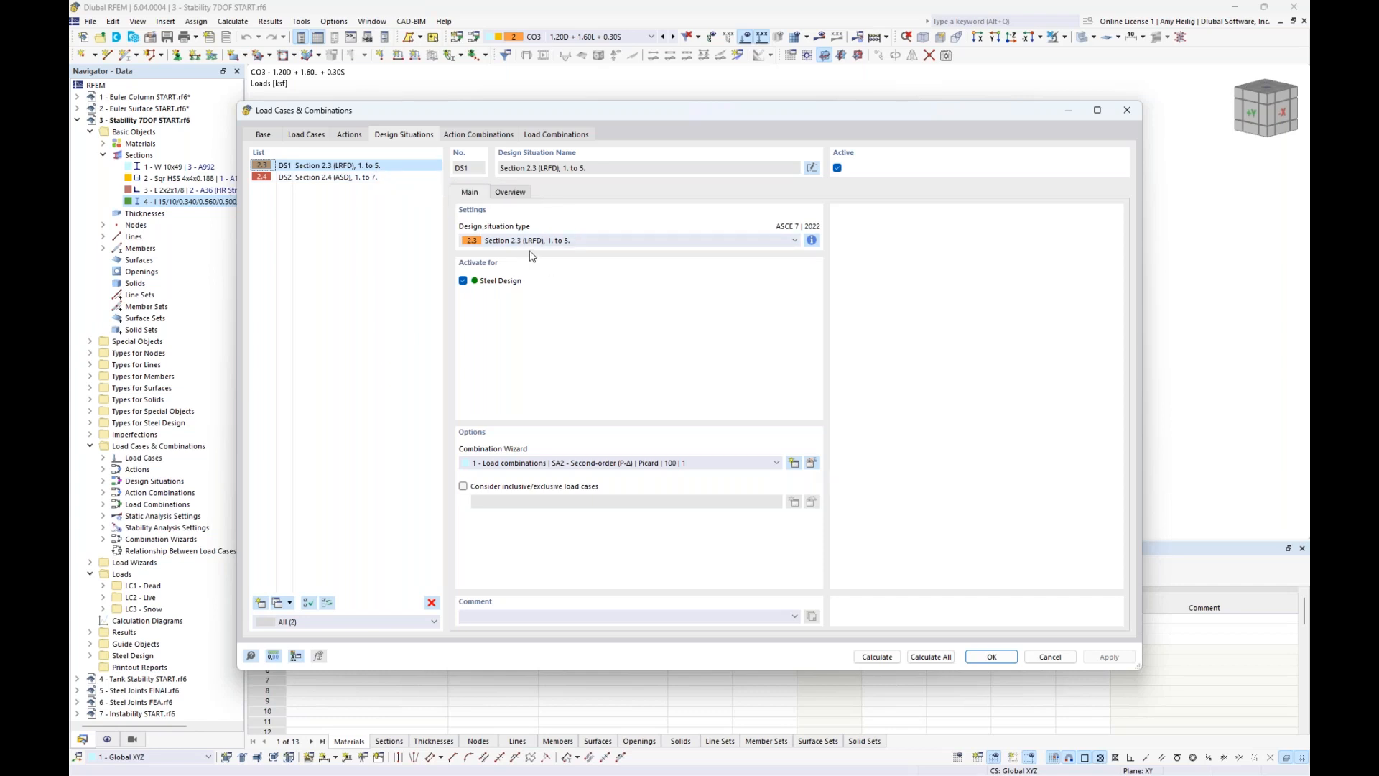
pyautogui.click(361, 178)
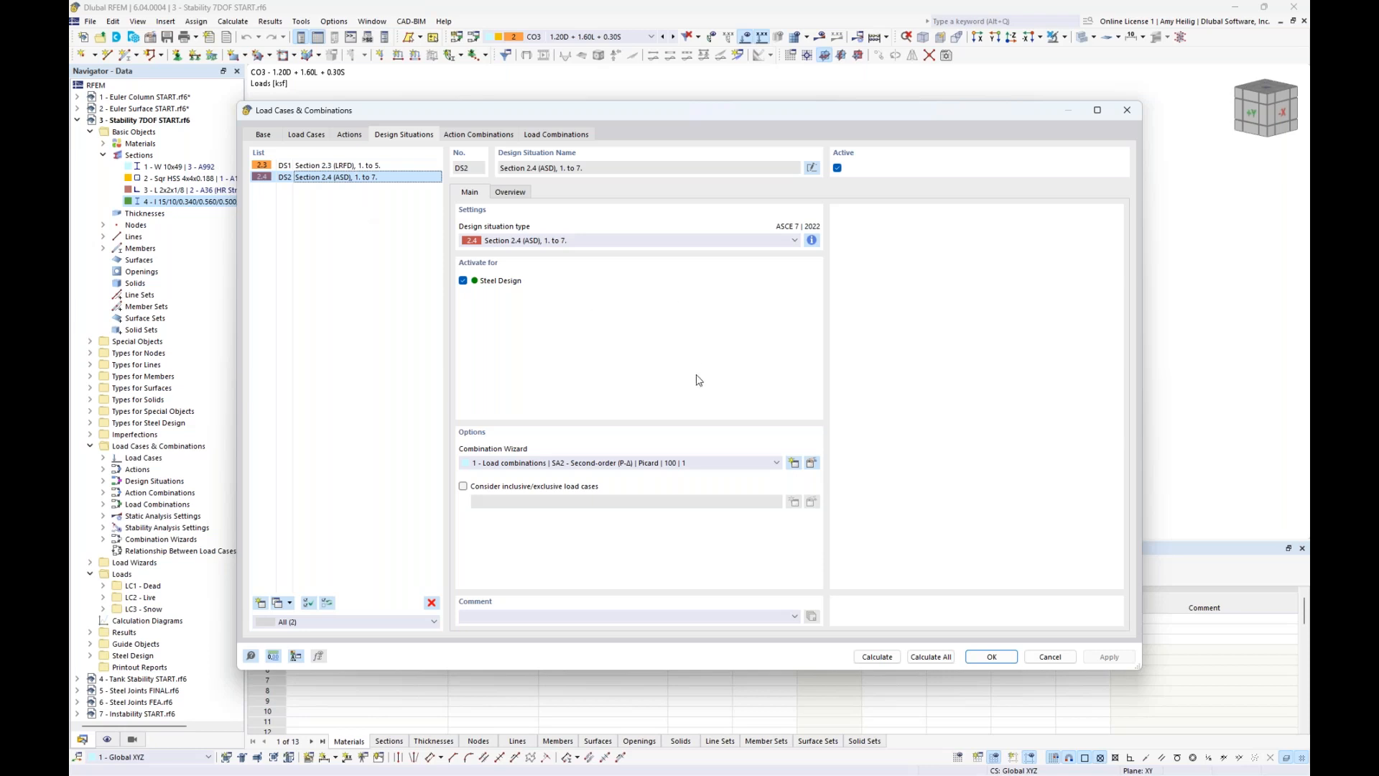
# - Activate stability analysis in the SA2 second-order combination wizard, using ST1 Eigenvalue method (linear) with 10 lowest eigenvalues
pyautogui.click(812, 464)
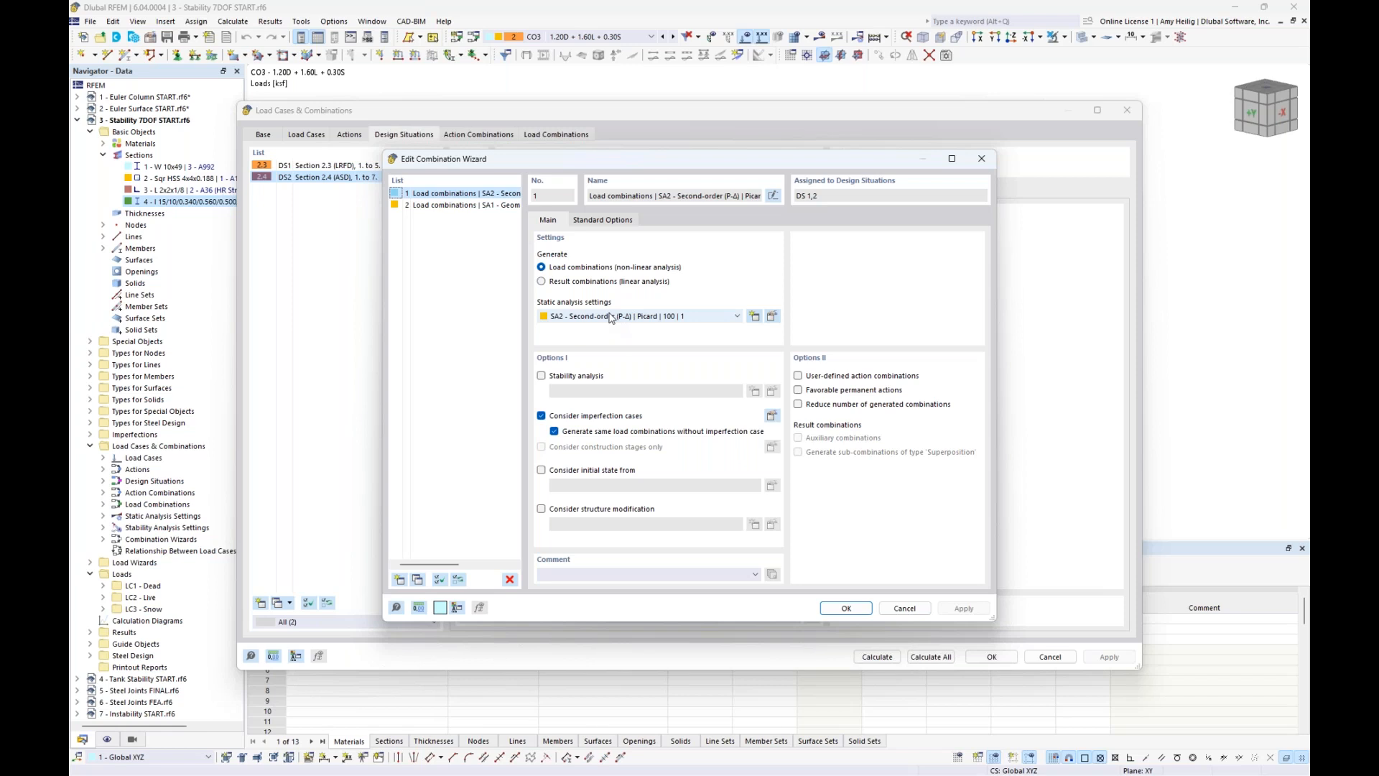
pyautogui.click(541, 376)
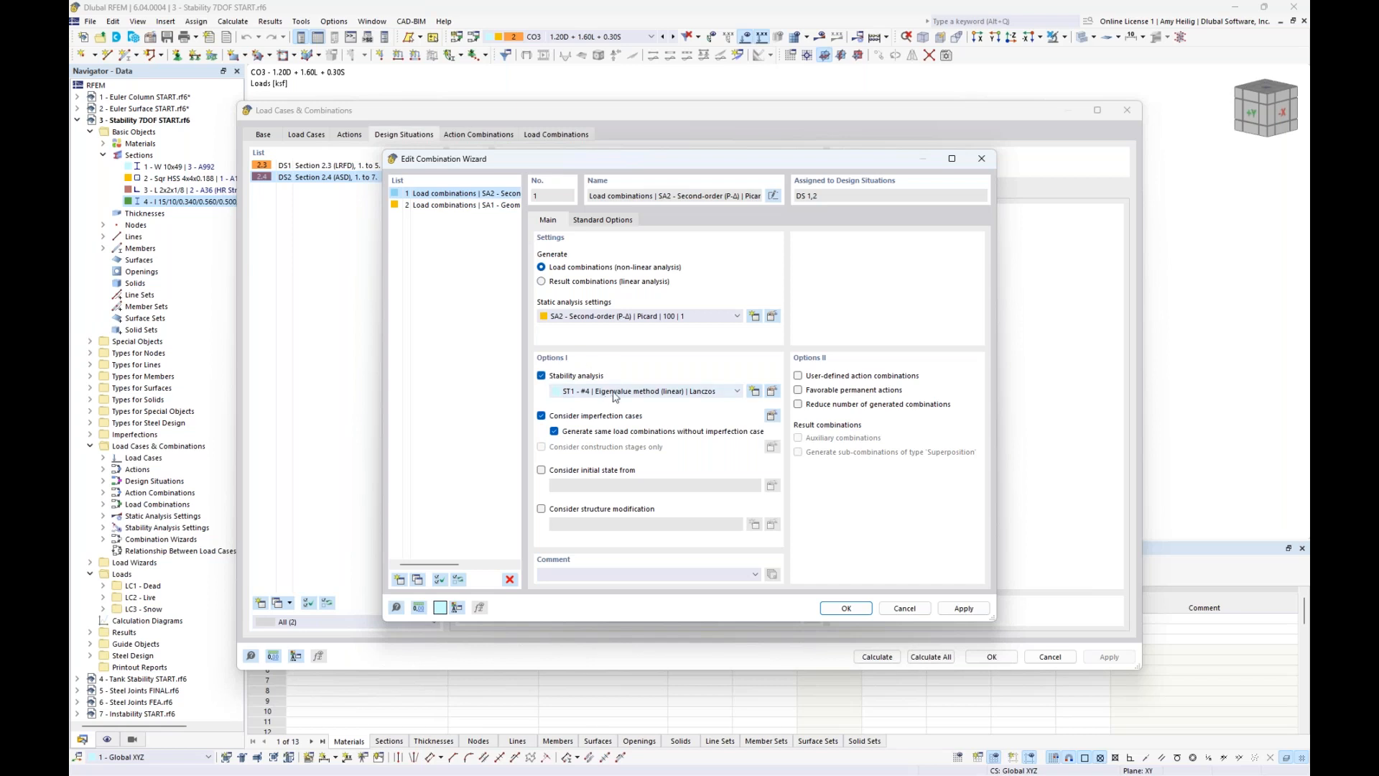
pyautogui.click(772, 393)
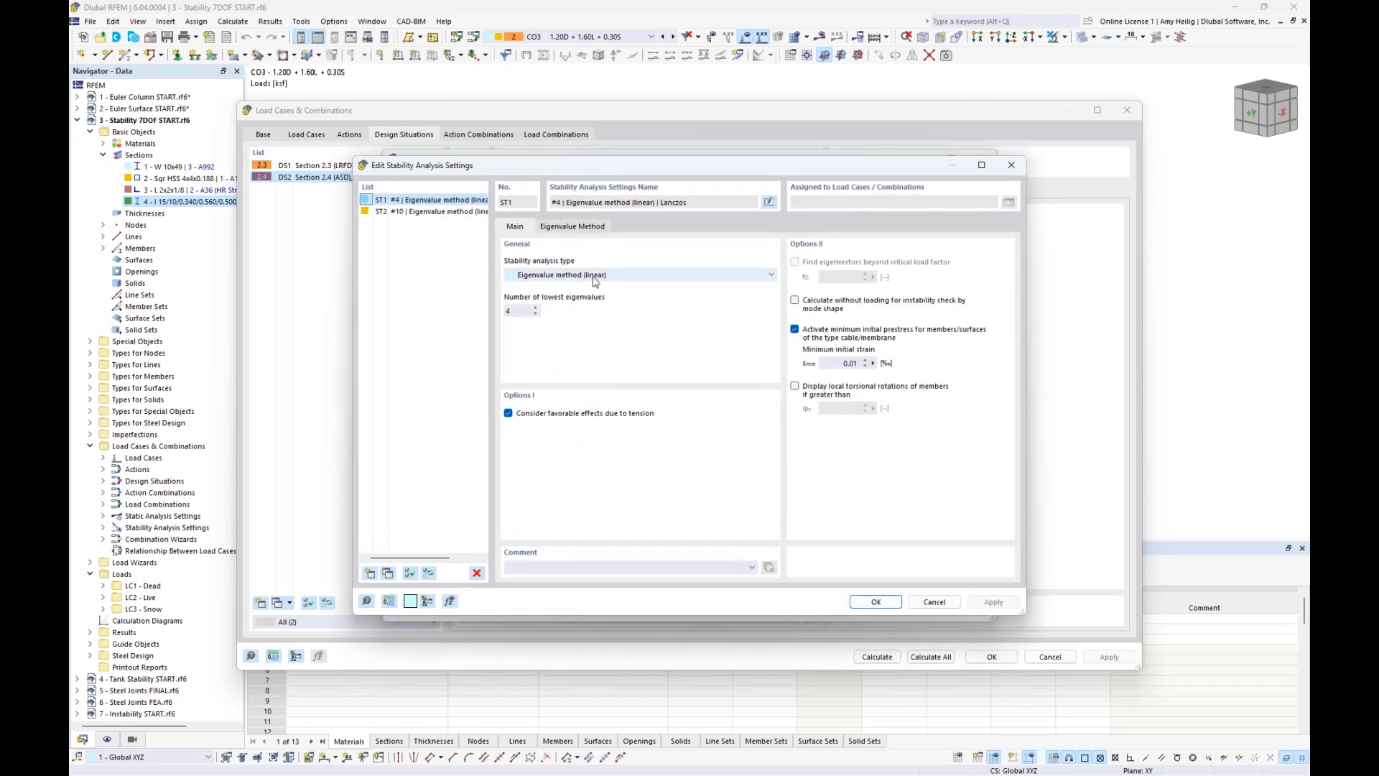
pyautogui.doubleClick(518, 311)
pyautogui.write('10')
pyautogui.click(875, 602)
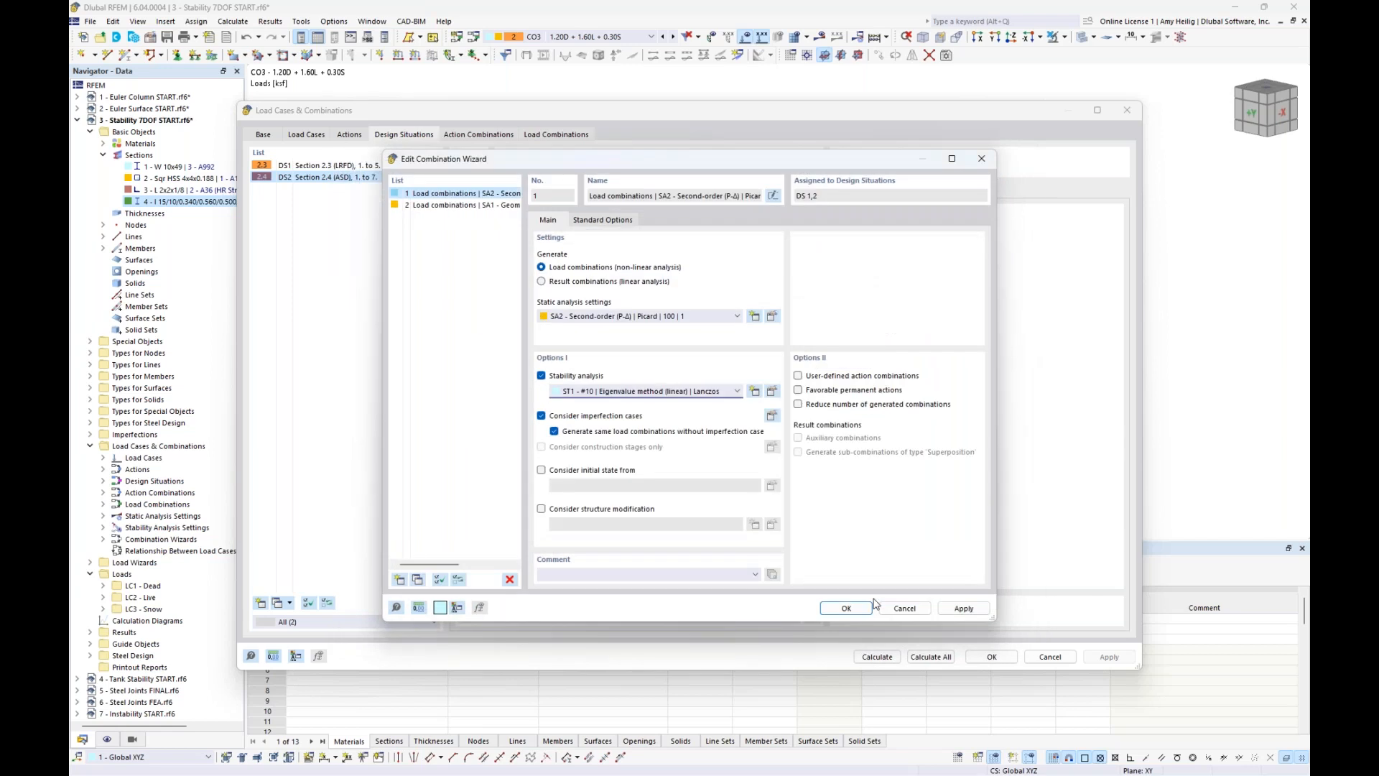
pyautogui.click(846, 609)
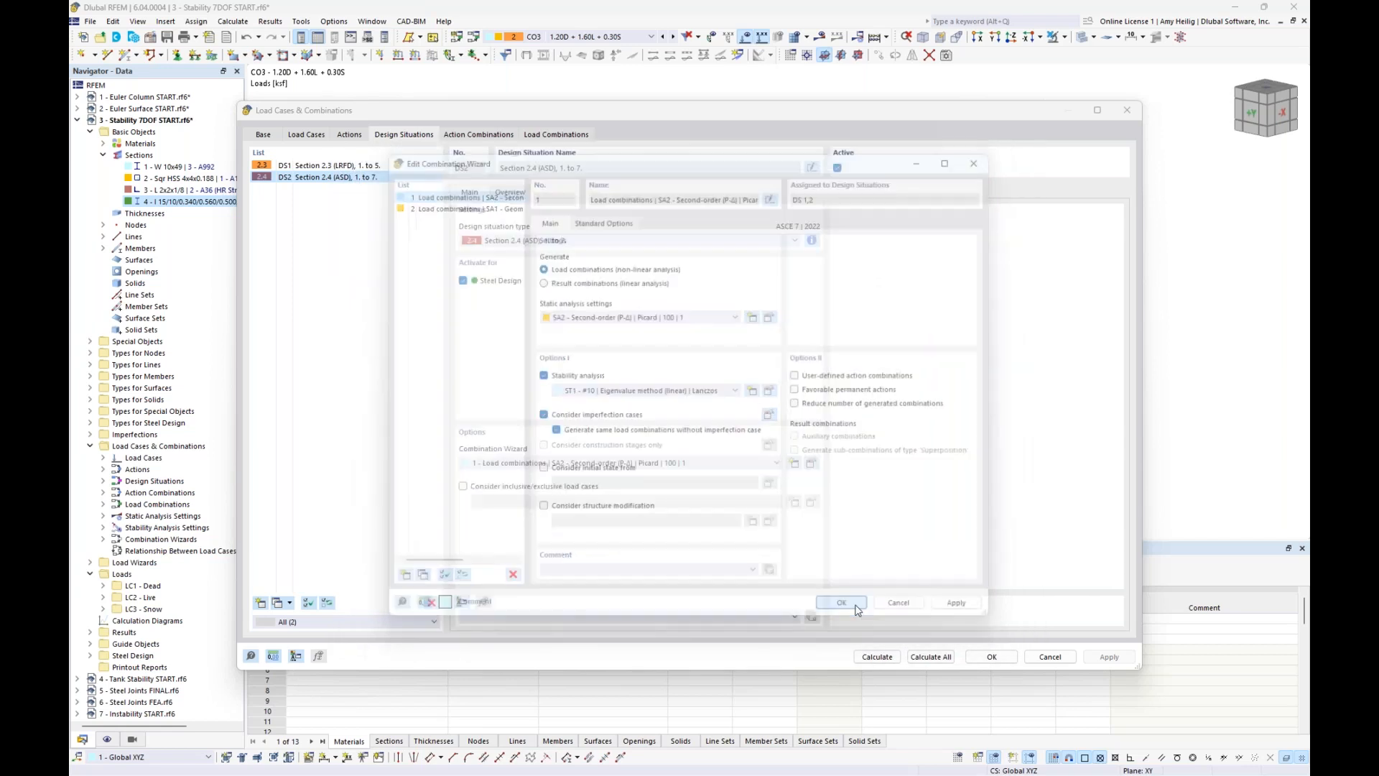
# - Check the critical load calculation settings in load combinations CO1 to CO6
pyautogui.click(547, 135)
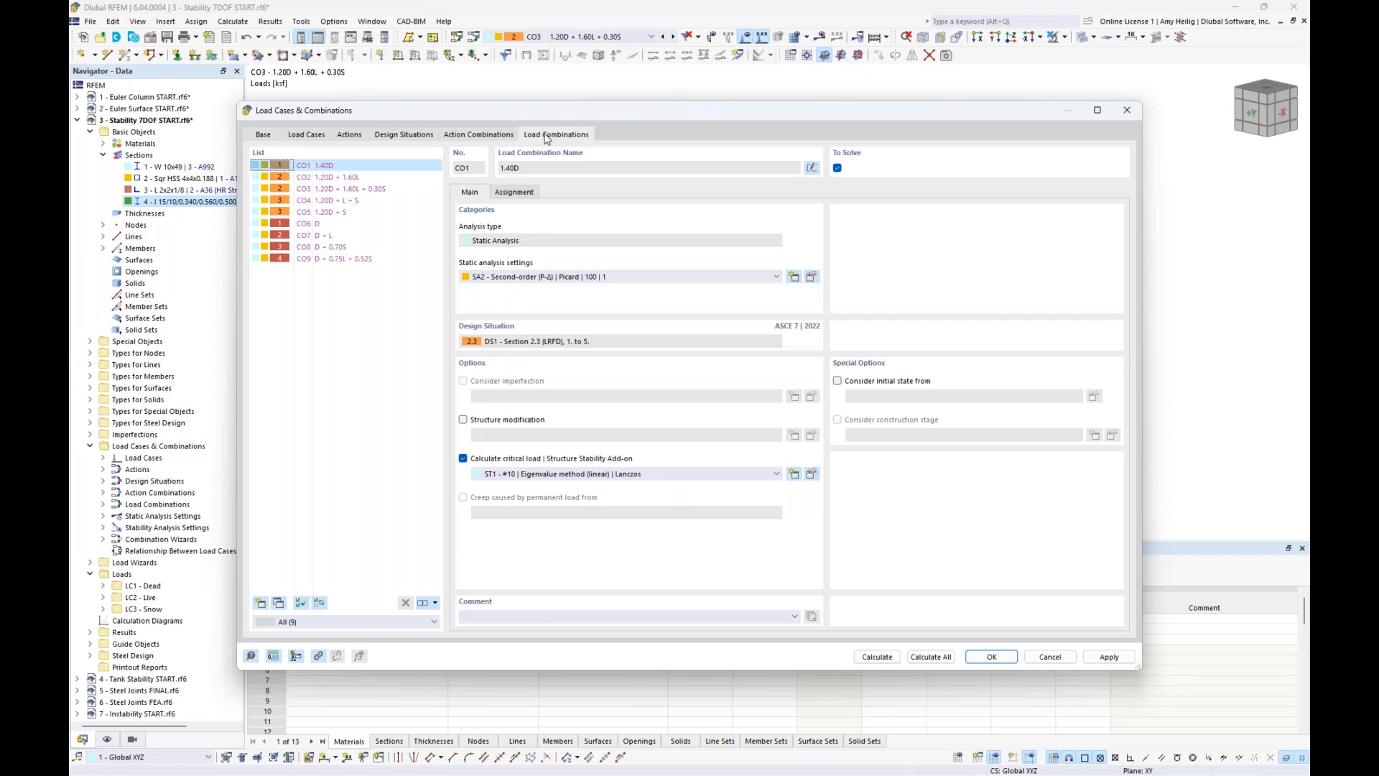
pyautogui.click(334, 180)
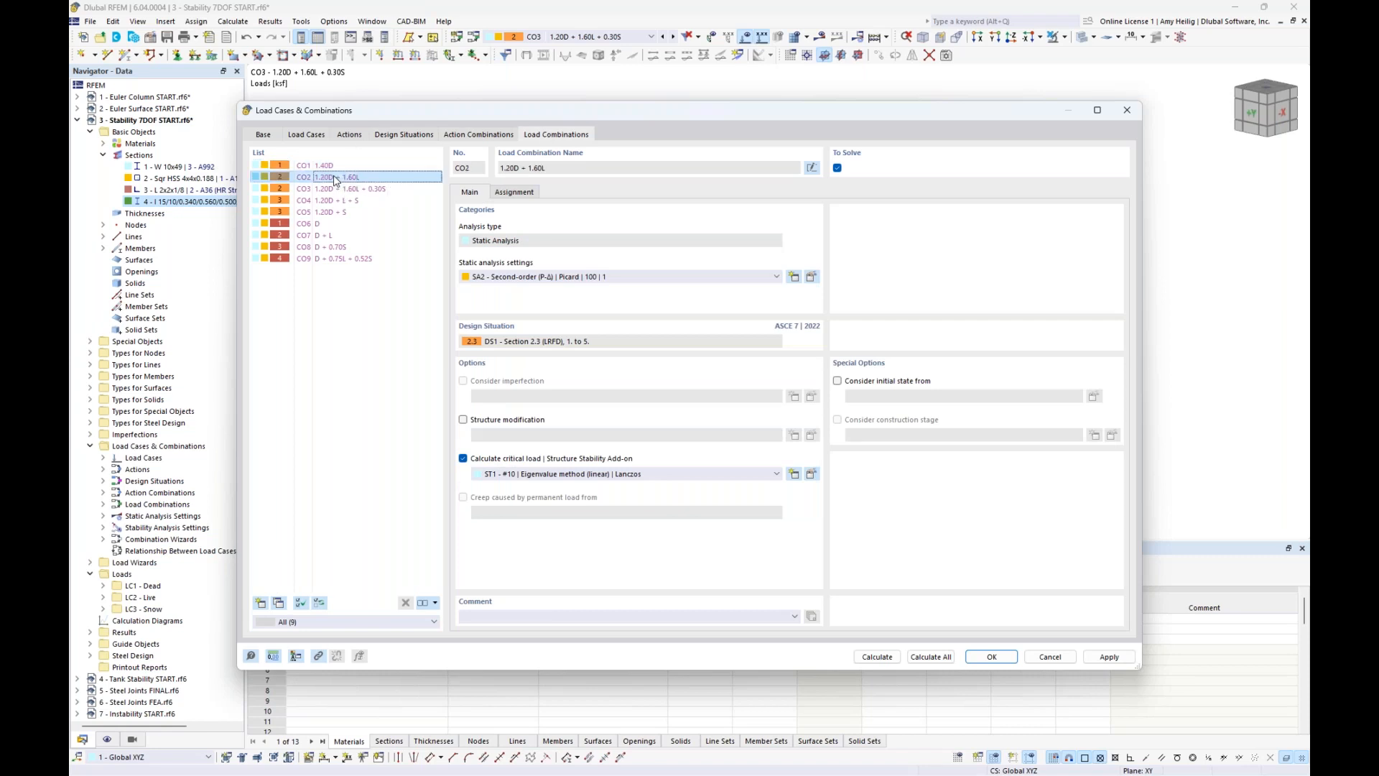
pyautogui.click(334, 190)
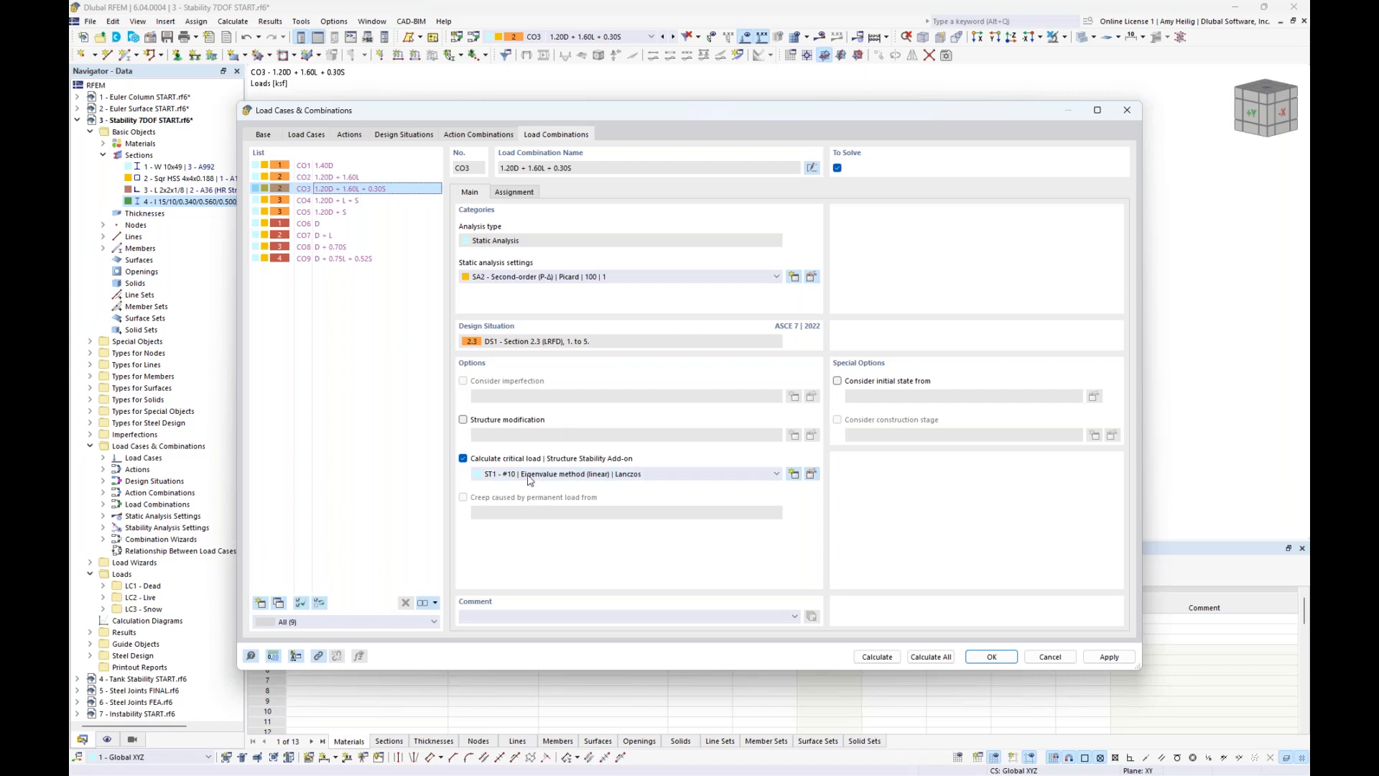
pyautogui.click(329, 201)
pyautogui.click(329, 213)
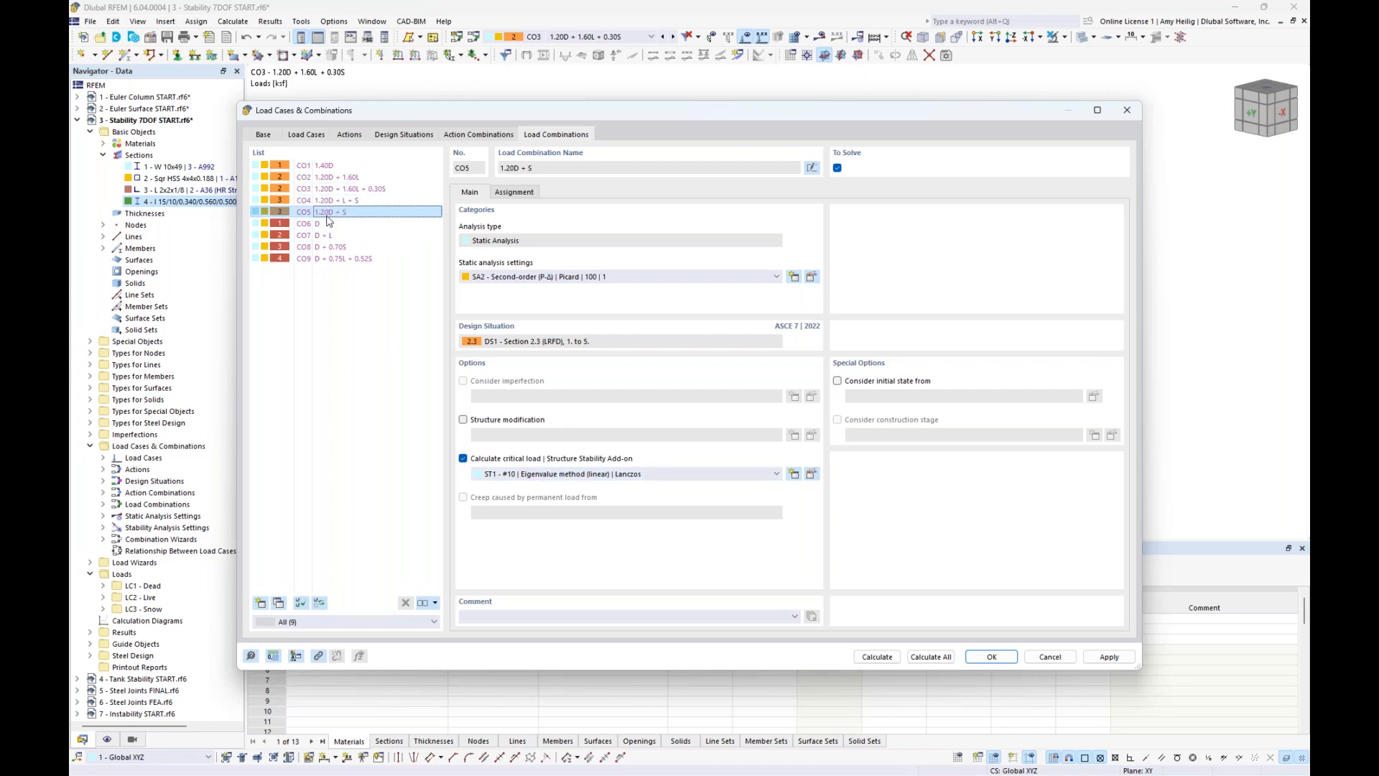
pyautogui.click(328, 225)
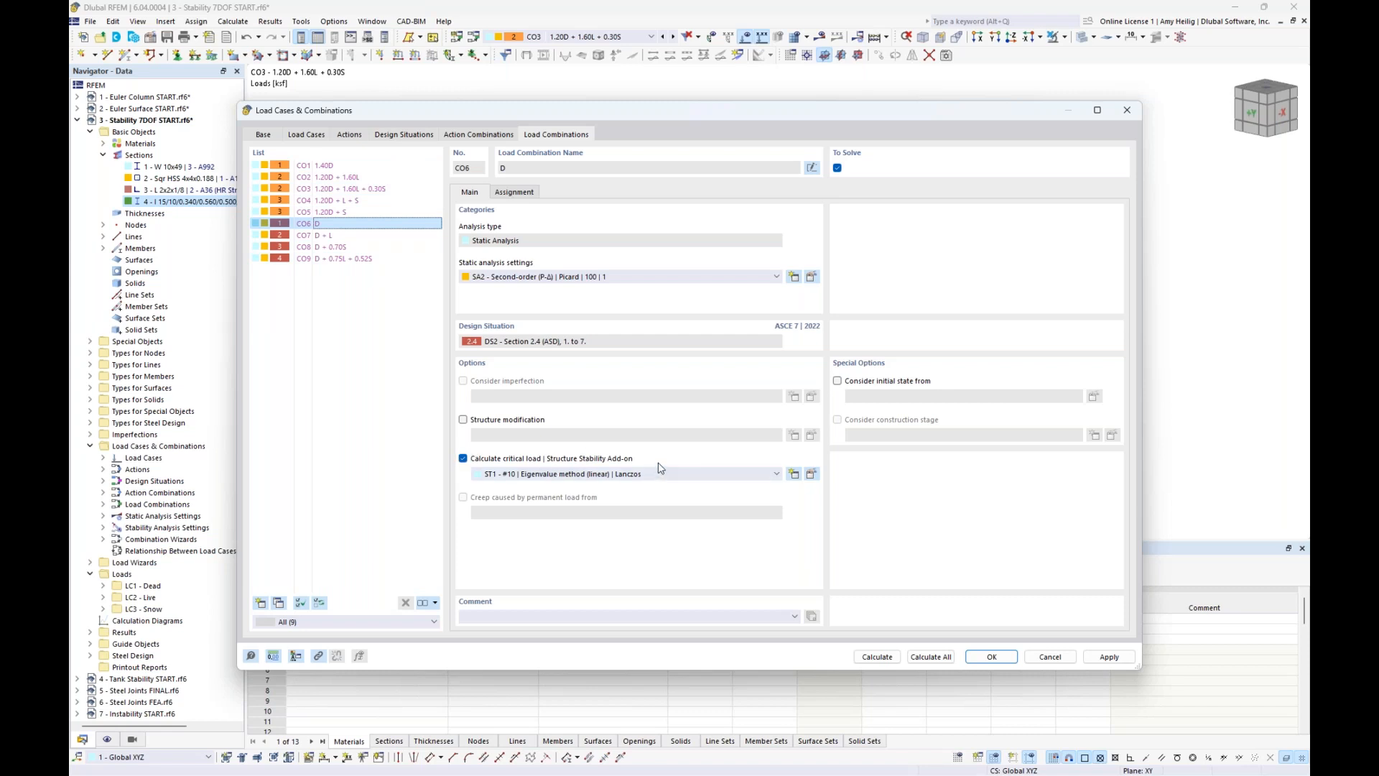
pyautogui.click(331, 201)
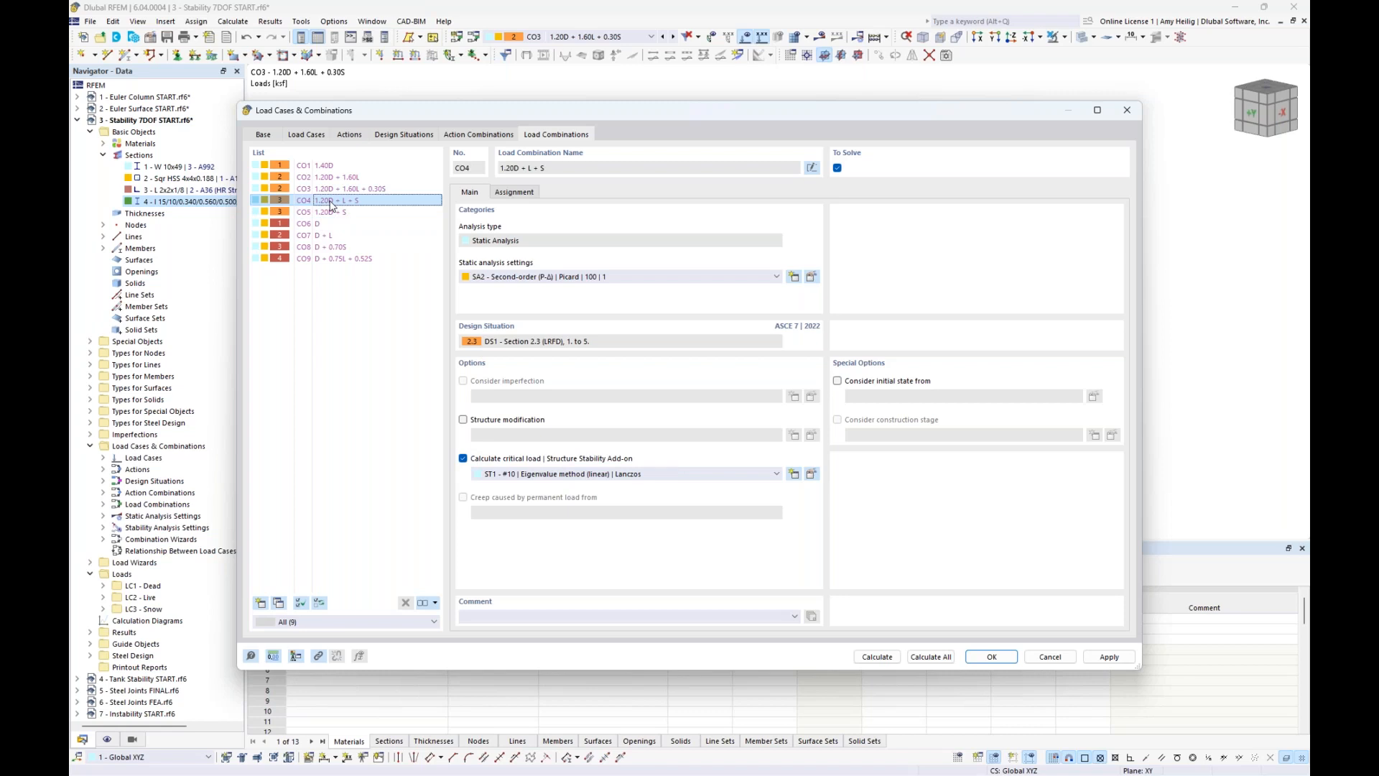
# - Calculate all load cases and combinations, hide the loads, and display the results of design situation DS1, Section 2.3 (LRFD)
pyautogui.click(930, 656)
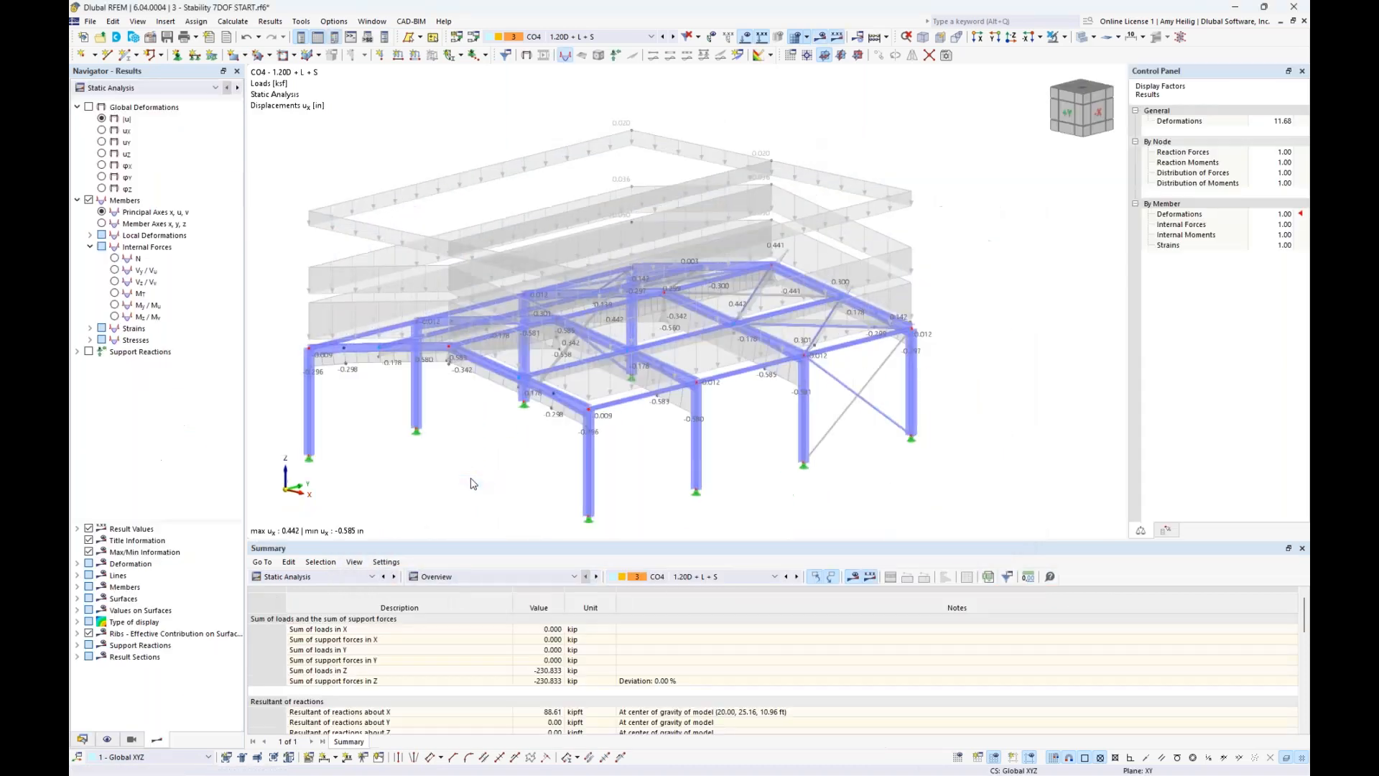
pyautogui.click(746, 39)
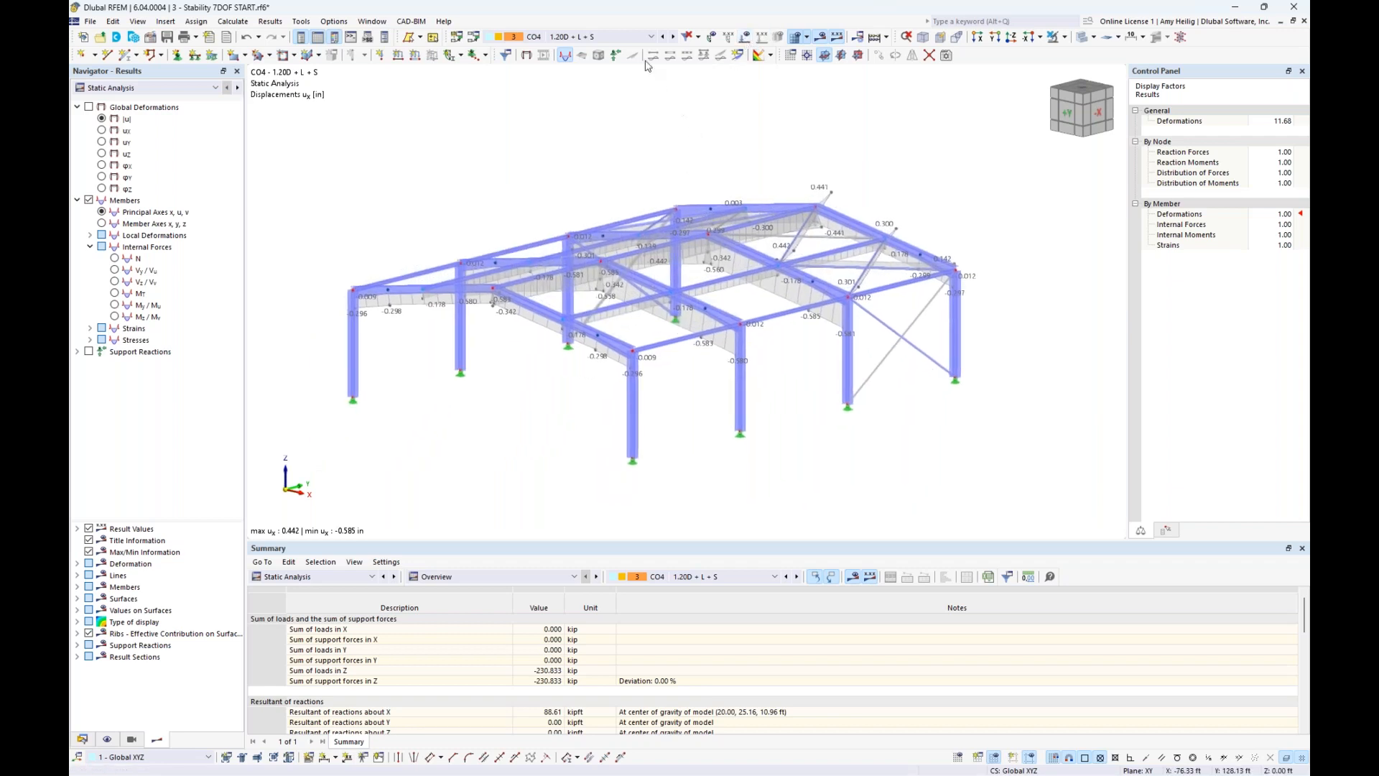
pyautogui.click(649, 37)
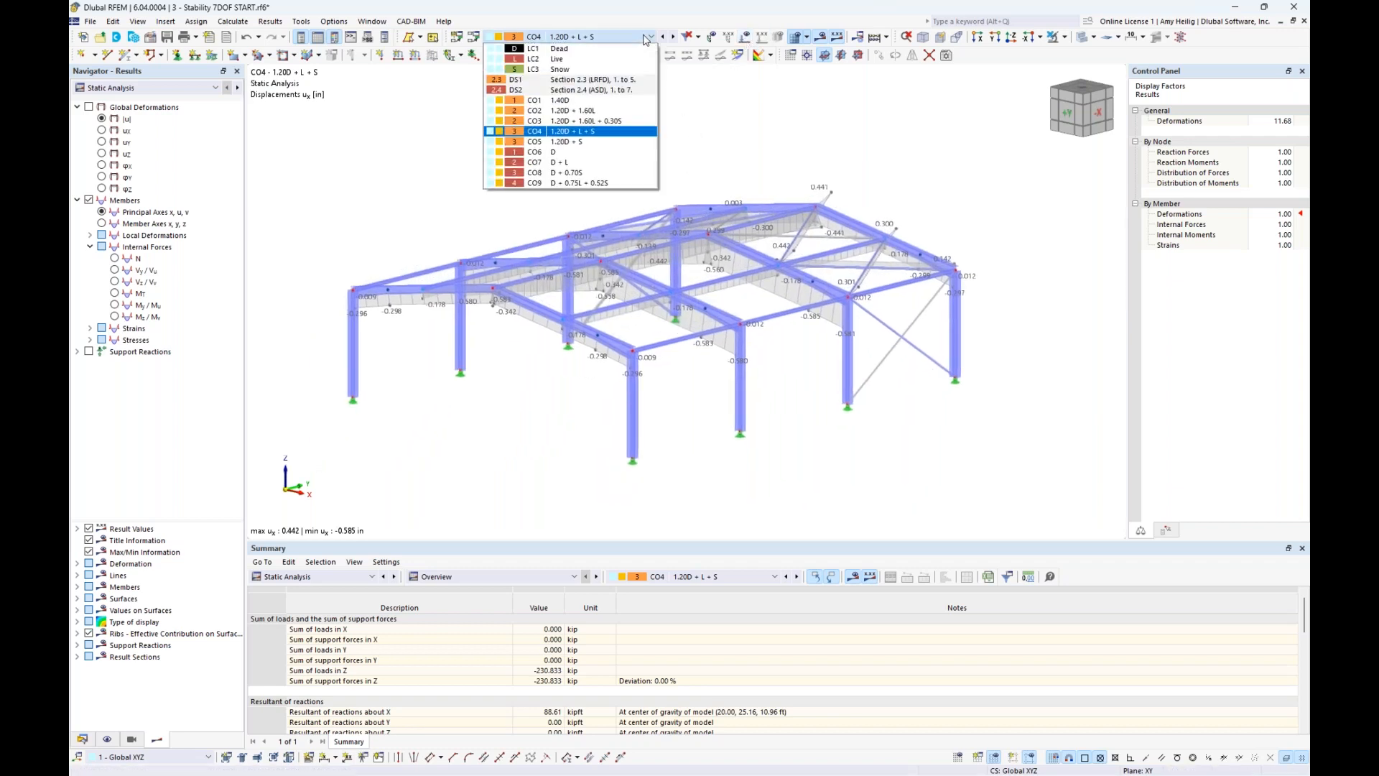
pyautogui.click(634, 86)
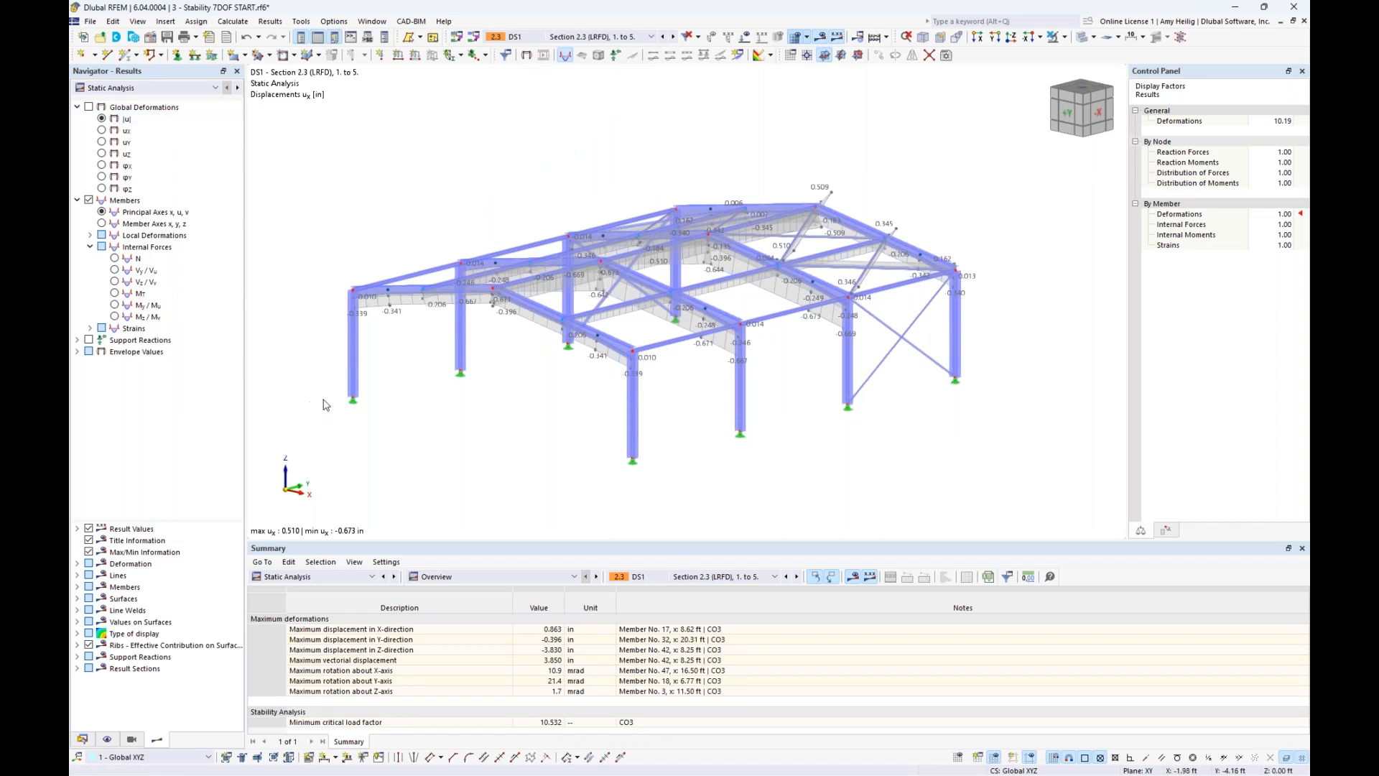
# - Examine the DS1 results summary for the minimum critical load factor and its governing load combination
pyautogui.moveTo(494, 538); pyautogui.dragTo(496, 424)
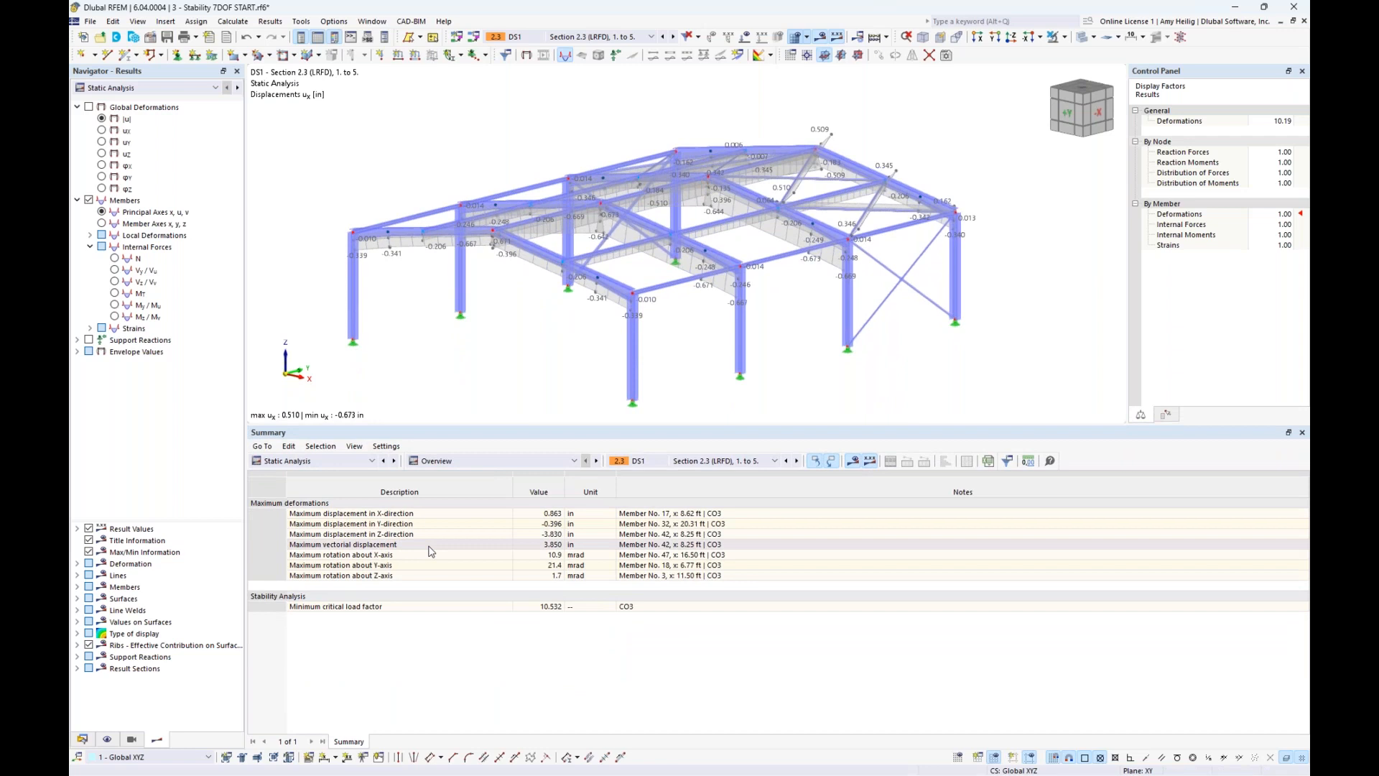
pyautogui.click(285, 599)
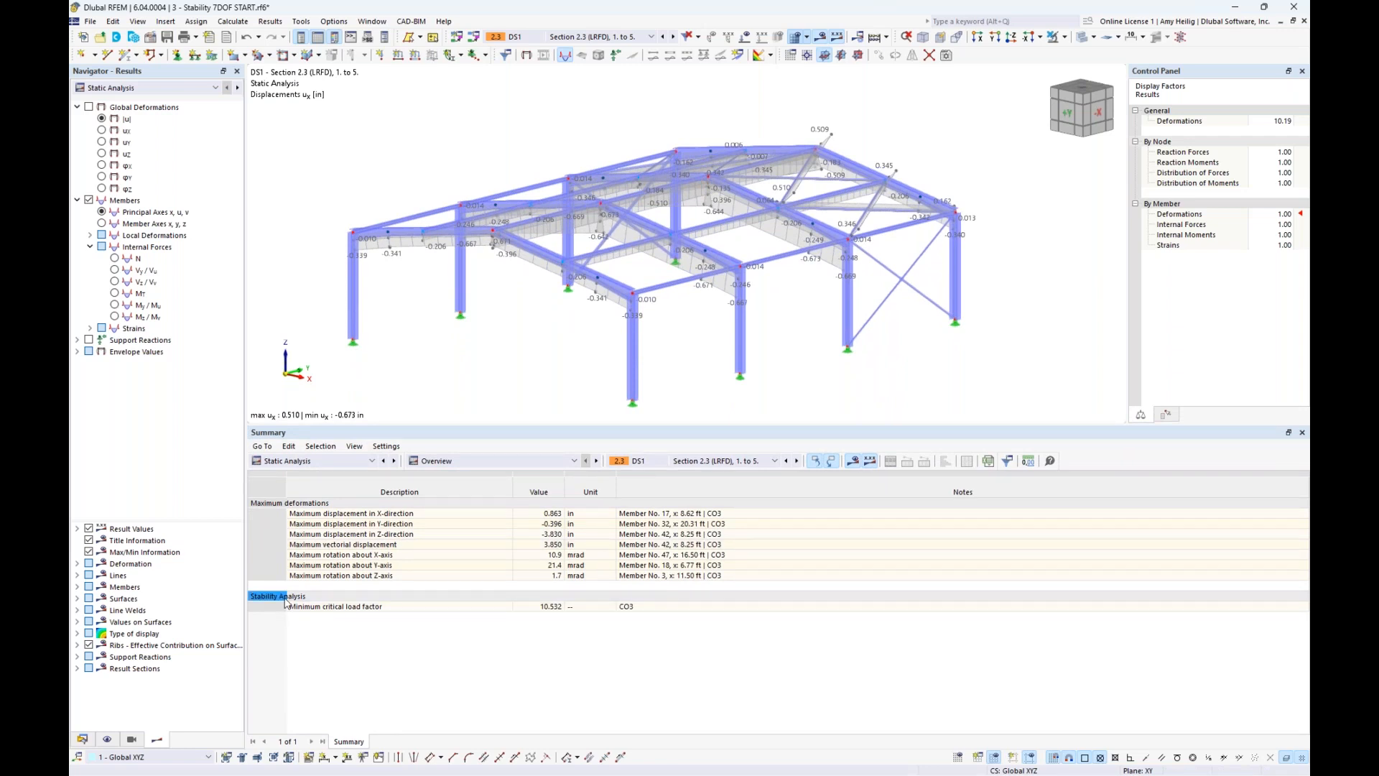
pyautogui.click(305, 610)
pyautogui.moveTo(781, 426); pyautogui.dragTo(803, 520)
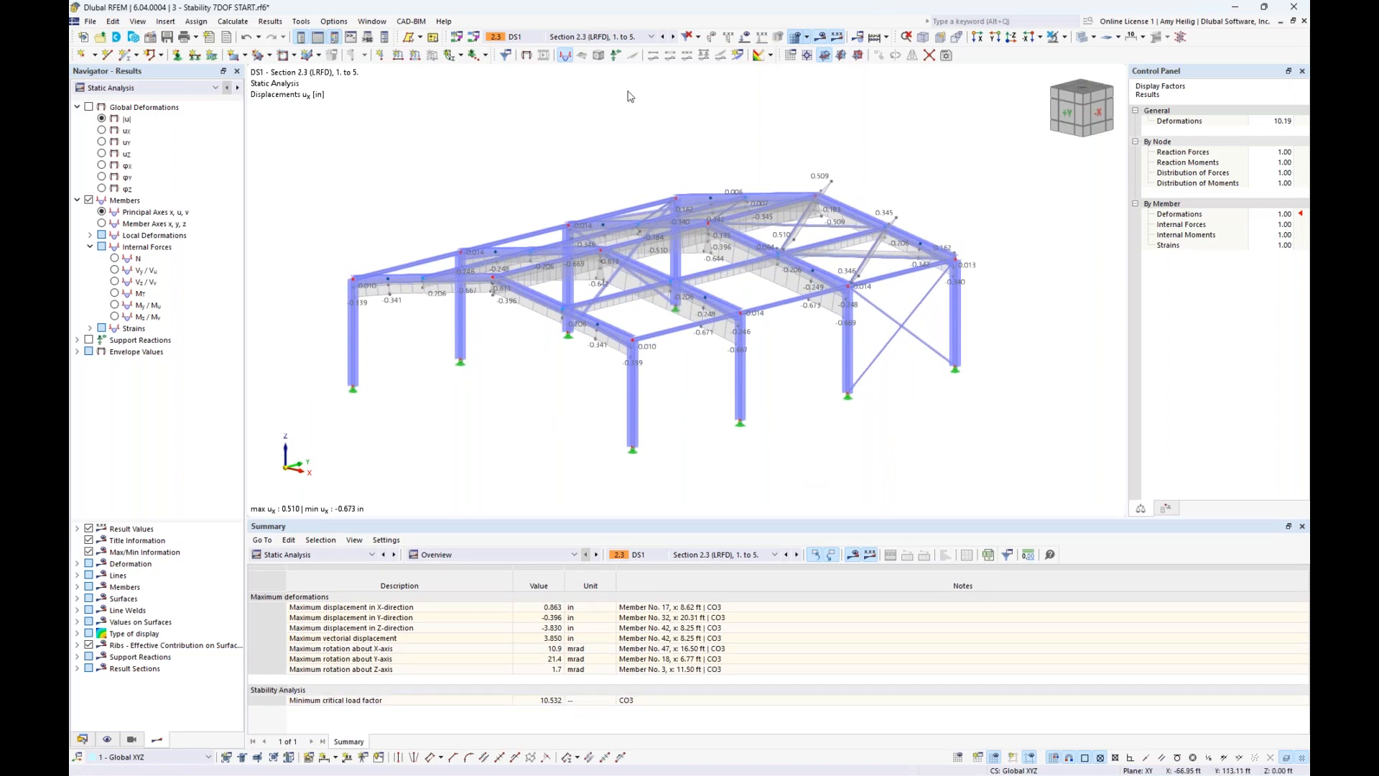
# - Display the results of CO3 (1.20D + 1.60L + 0.30S), show its loads to inspect them, and hide the loads again
pyautogui.click(640, 40)
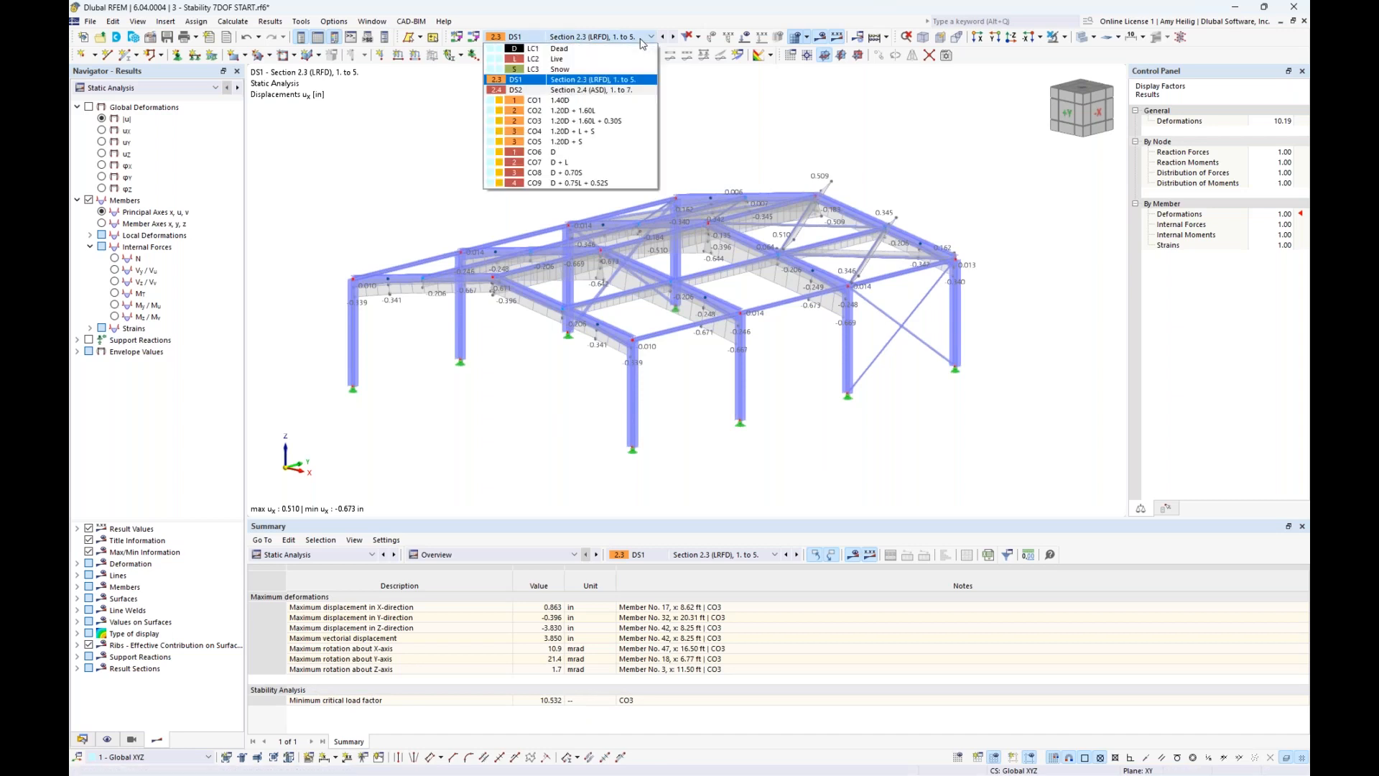
pyautogui.click(623, 122)
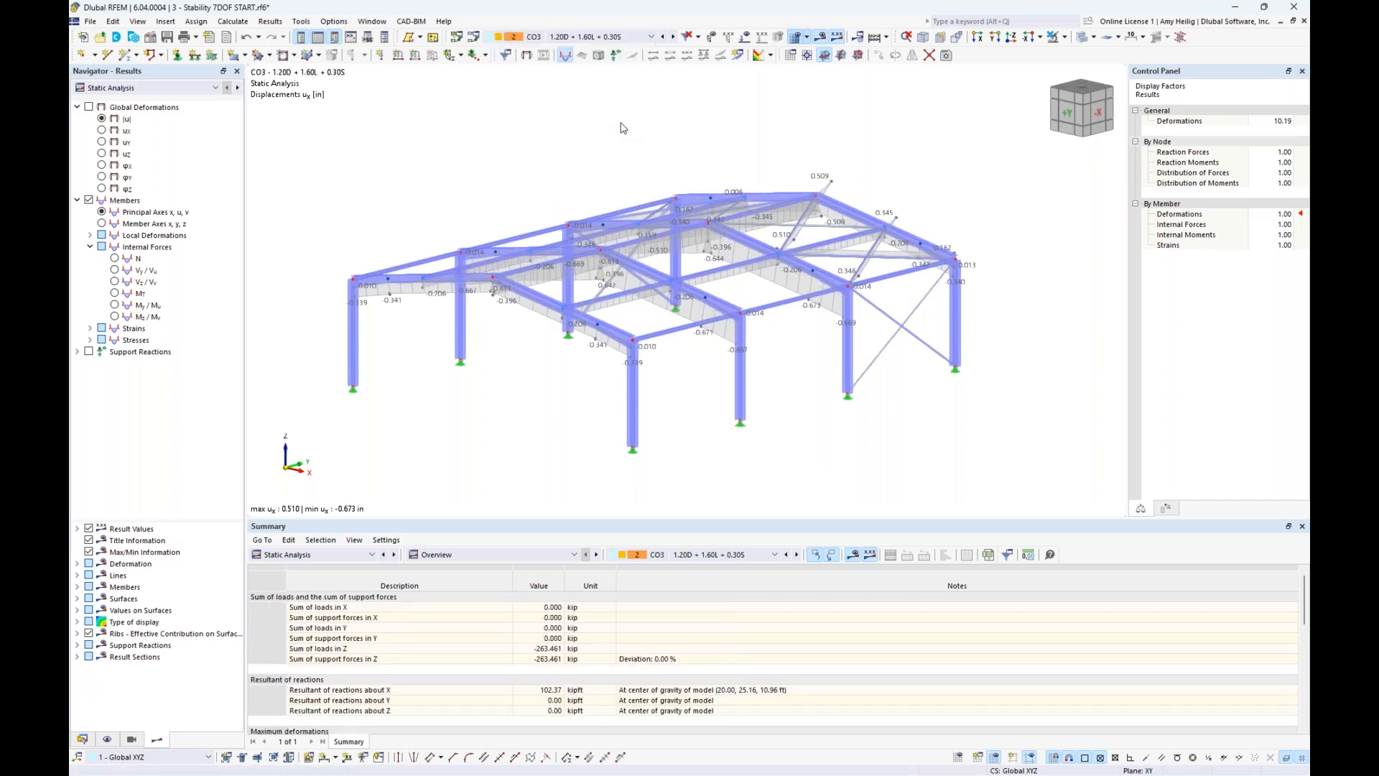
pyautogui.click(747, 36)
pyautogui.keyDown('ctrl'); pyautogui.moveTo(606, 203); pyautogui.dragTo(460, 258, button='middle'); pyautogui.keyUp('ctrl')
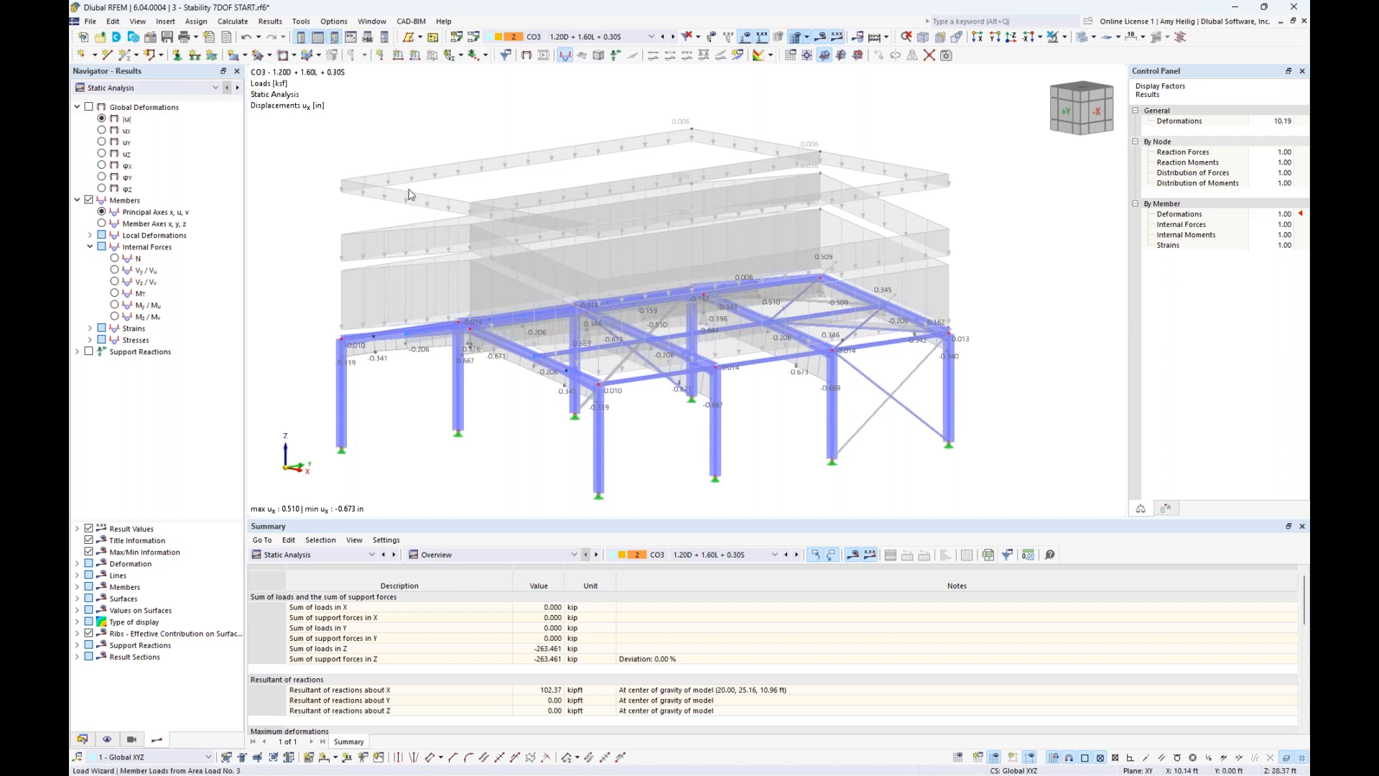
pyautogui.moveTo(409, 194)
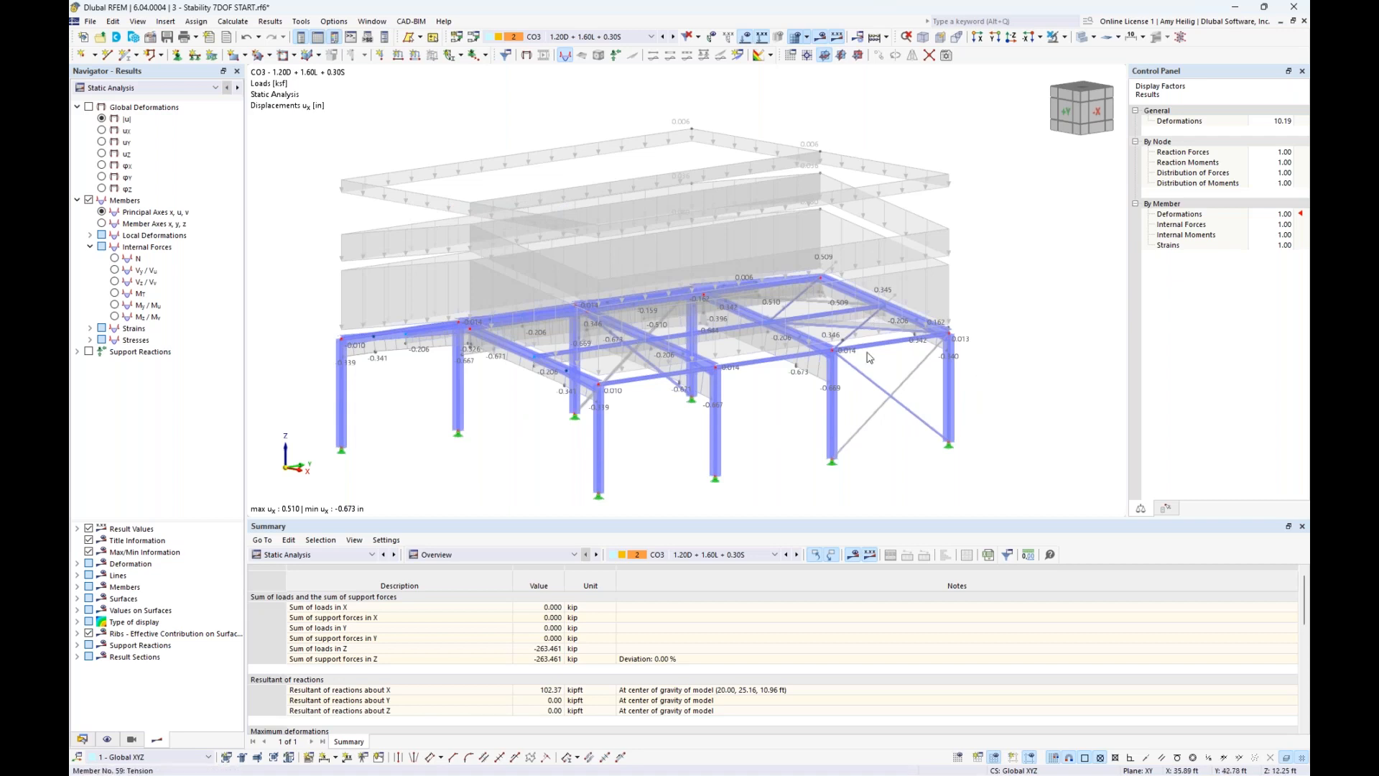
pyautogui.click(745, 38)
# - Switch to the stability analysis results of CO3, show the undeformed model as lines, and examine mode shape 1
pyautogui.click(170, 89)
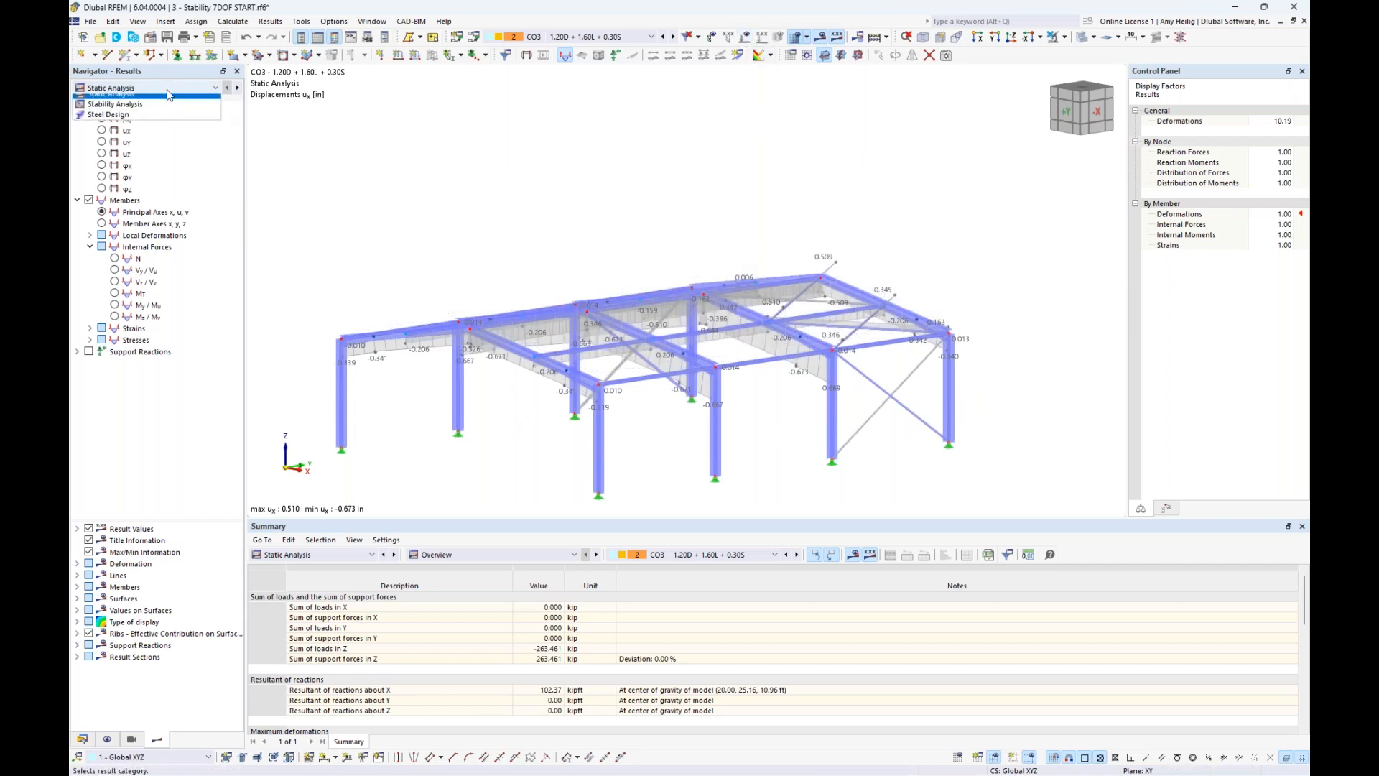
pyautogui.click(162, 111)
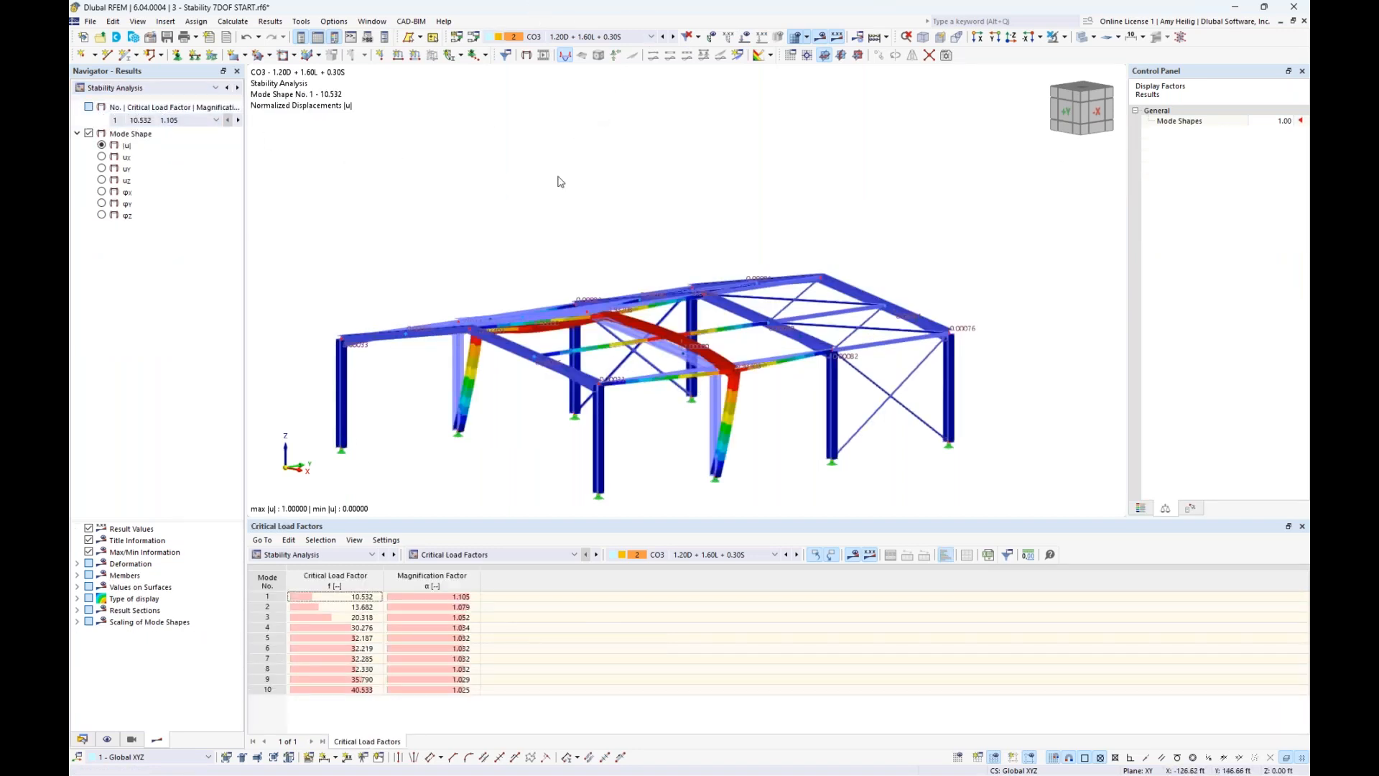
pyautogui.click(1061, 44)
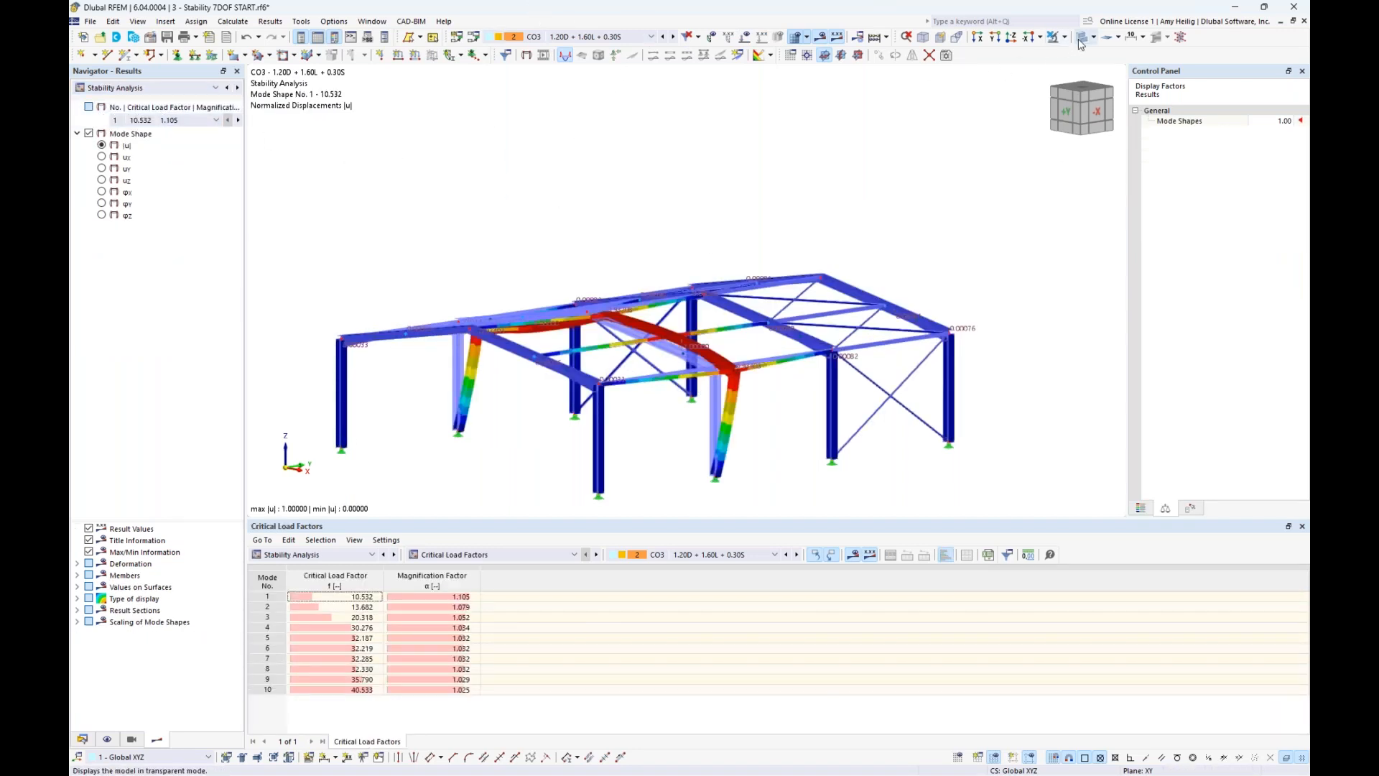
pyautogui.moveTo(643, 182); pyautogui.dragTo(676, 147, button='middle')
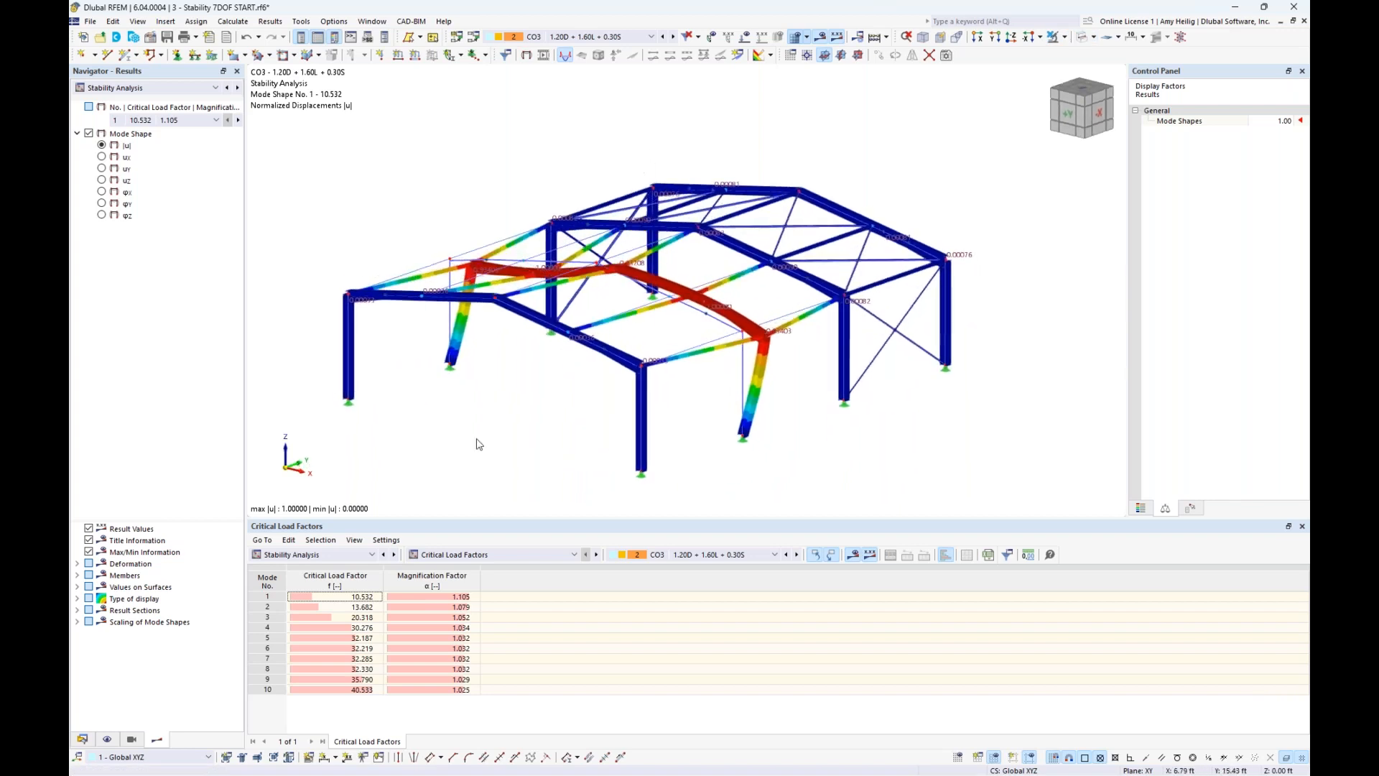
pyautogui.click(333, 599)
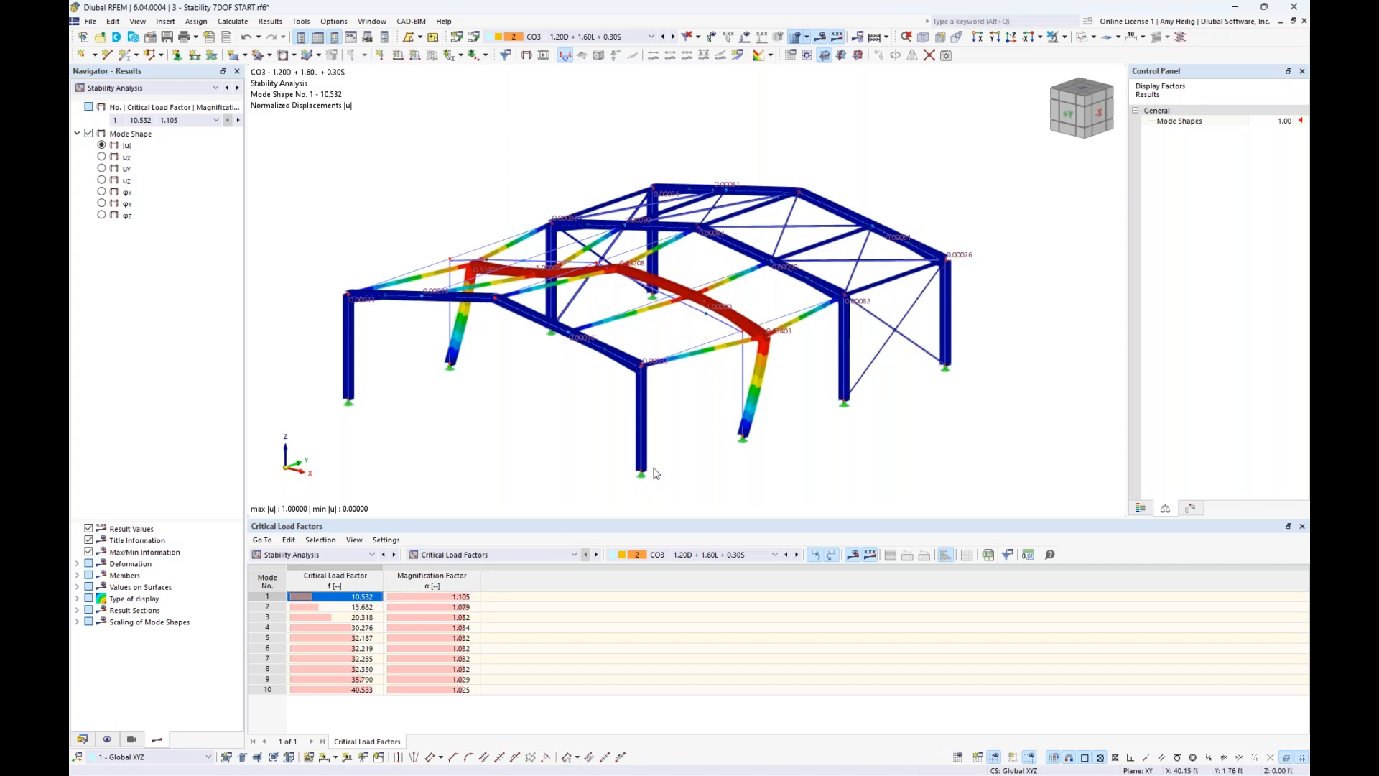
pyautogui.scroll(2, 733, 445)
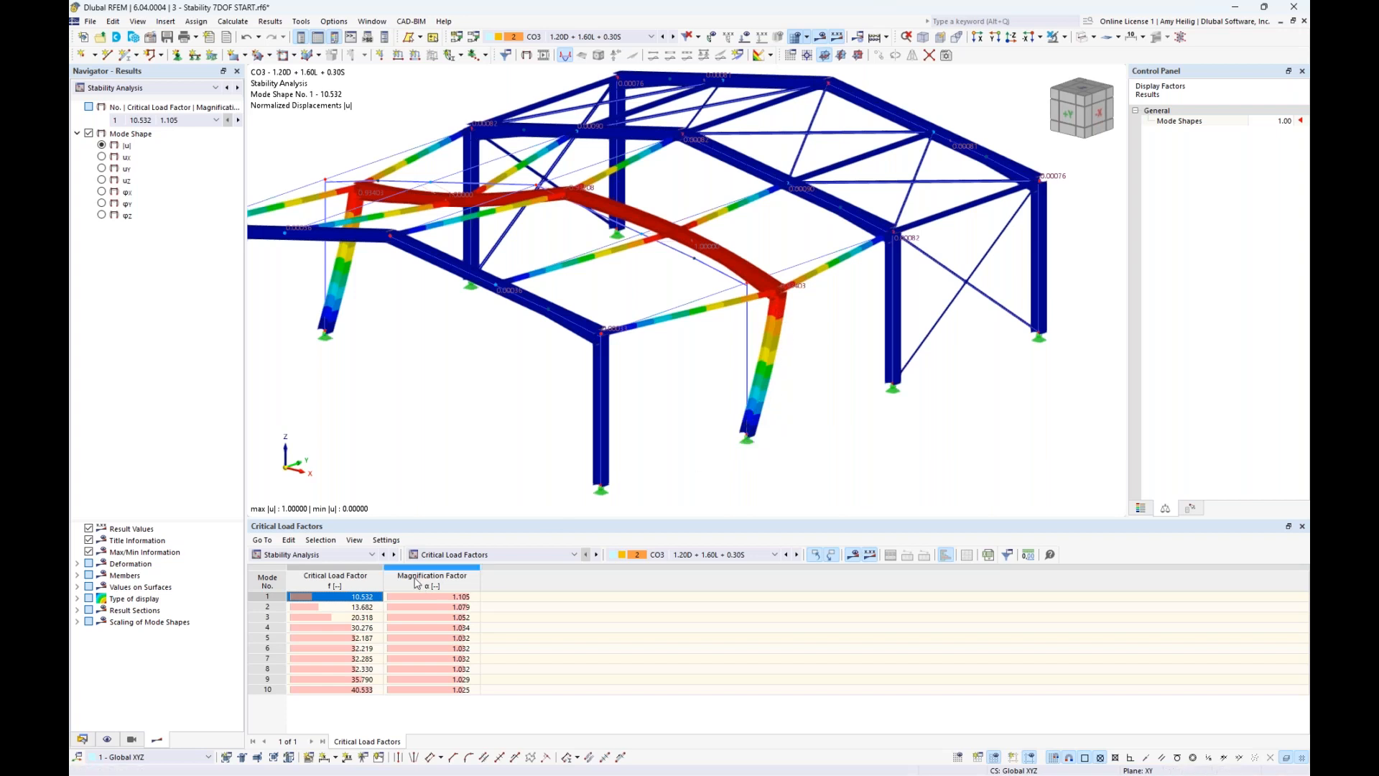
pyautogui.scroll(-1, 528, 430)
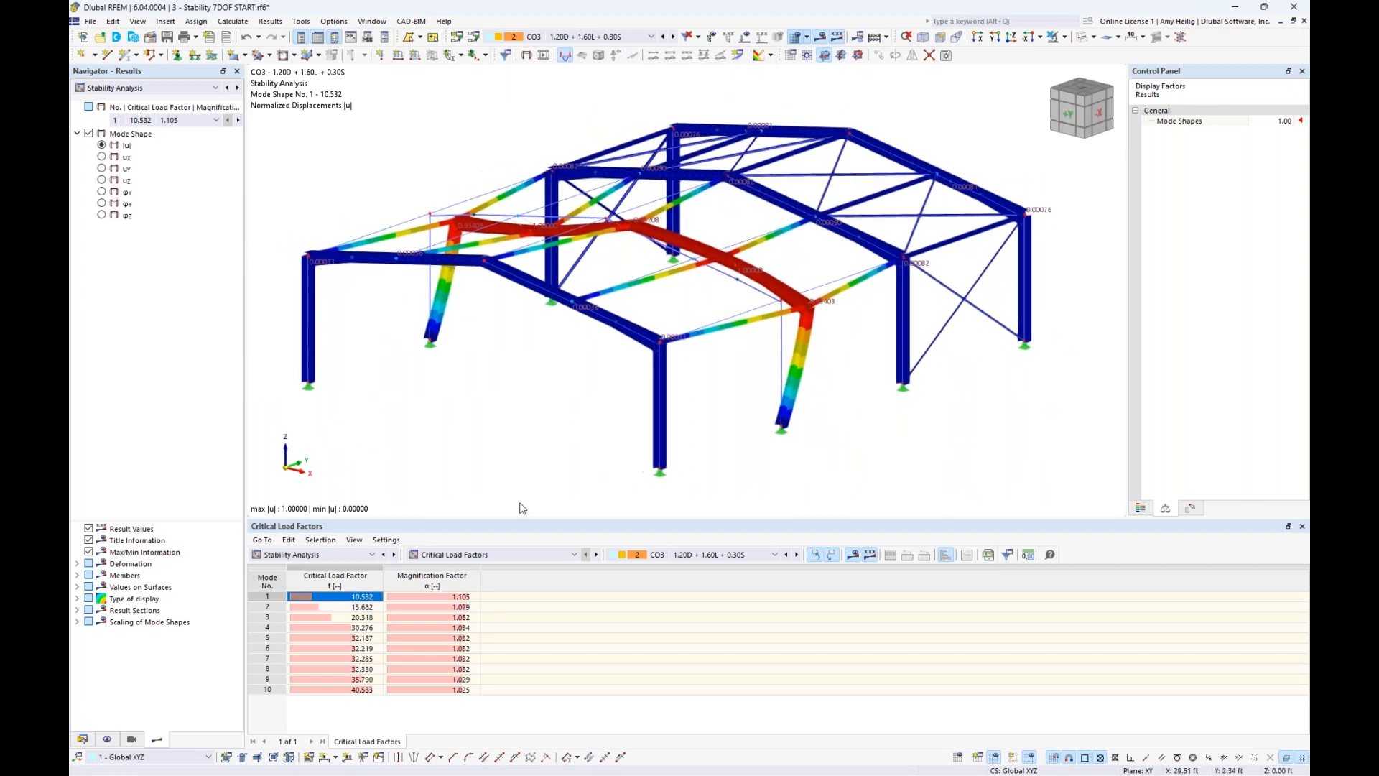
# - Compare CO3 mode shapes 2 through 5, recheck mode shape 4, and return to mode shape 1
pyautogui.click(363, 608)
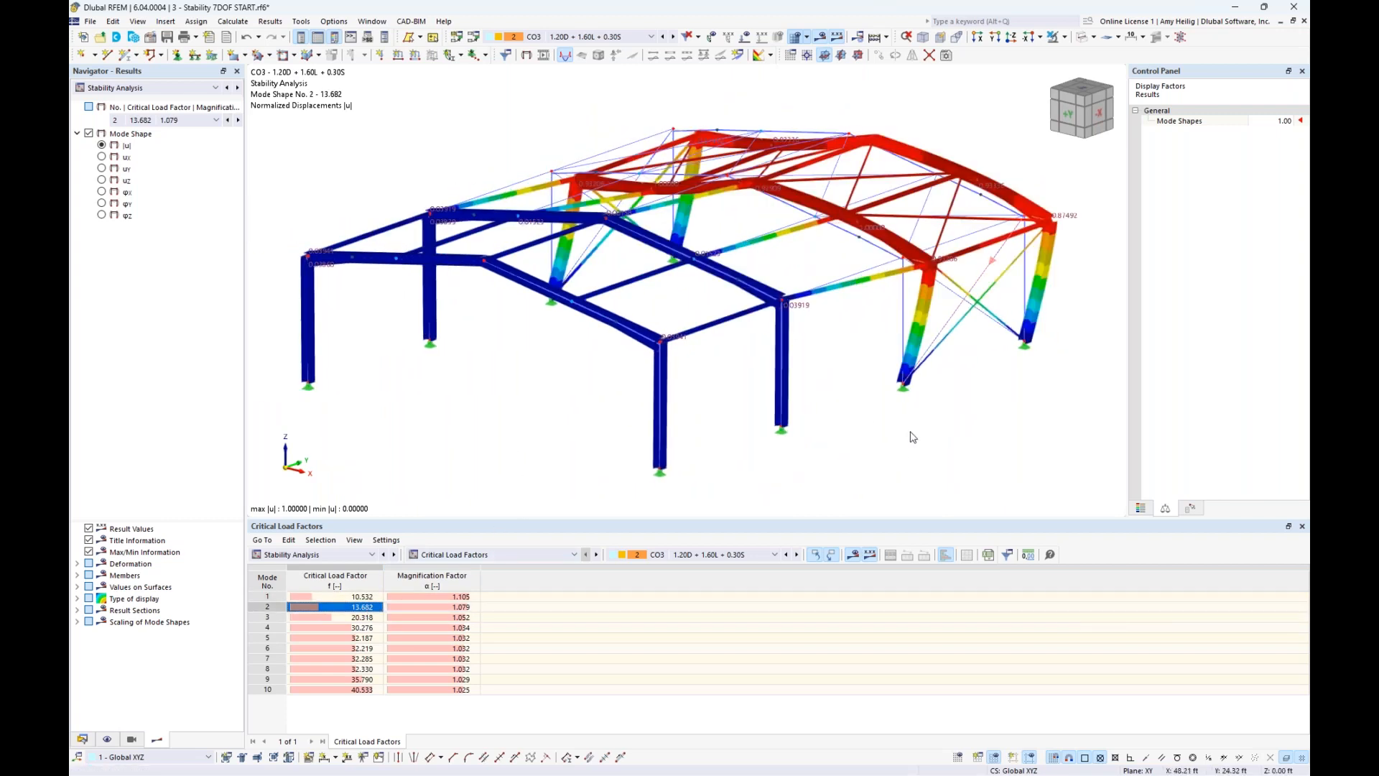
pyautogui.click(357, 617)
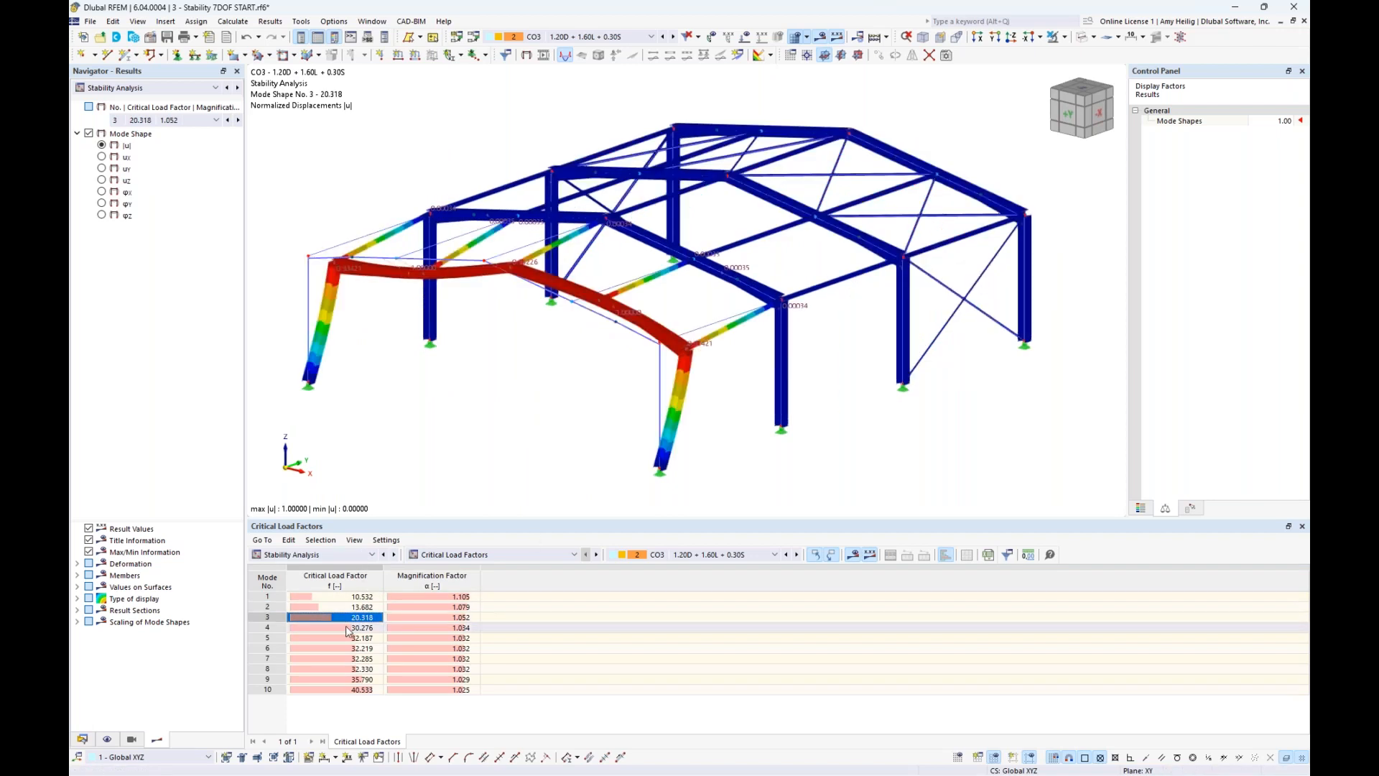
pyautogui.click(347, 630)
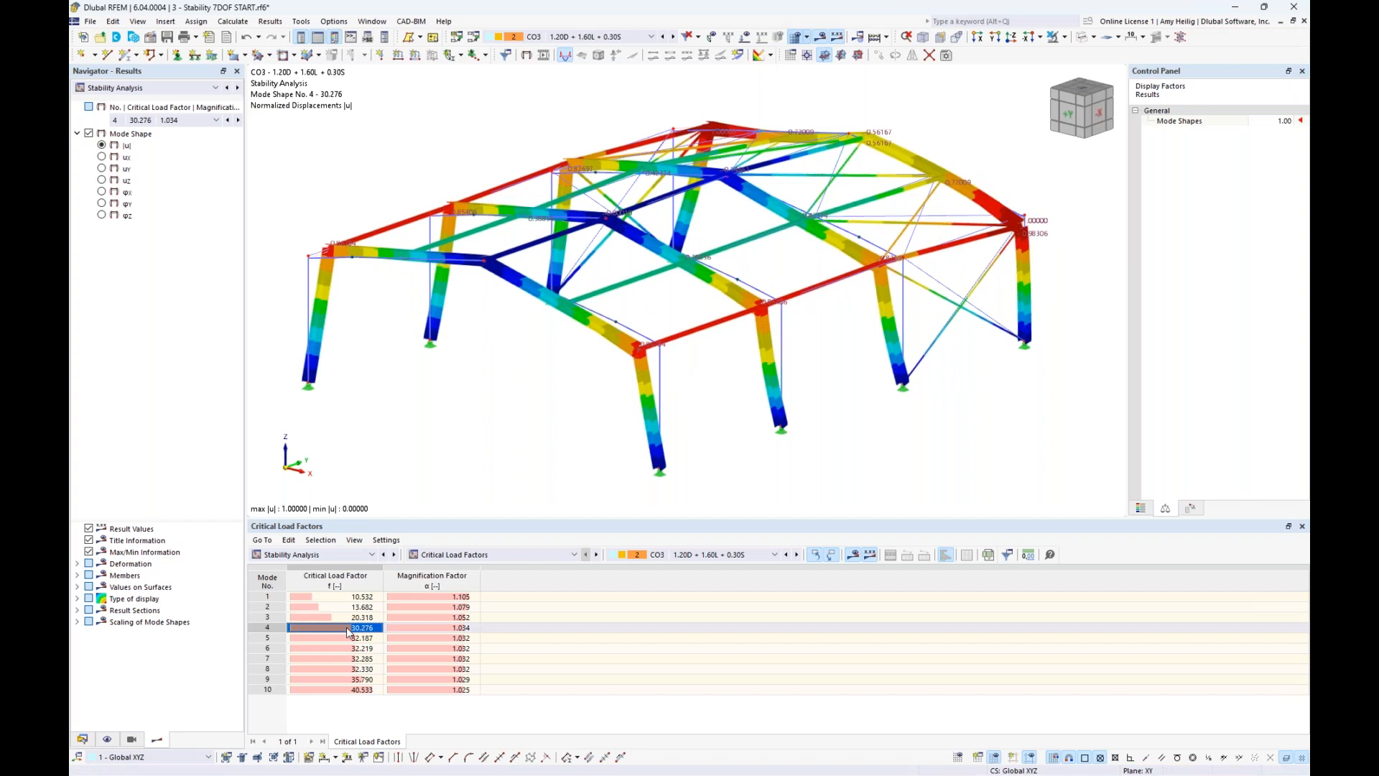
pyautogui.click(346, 637)
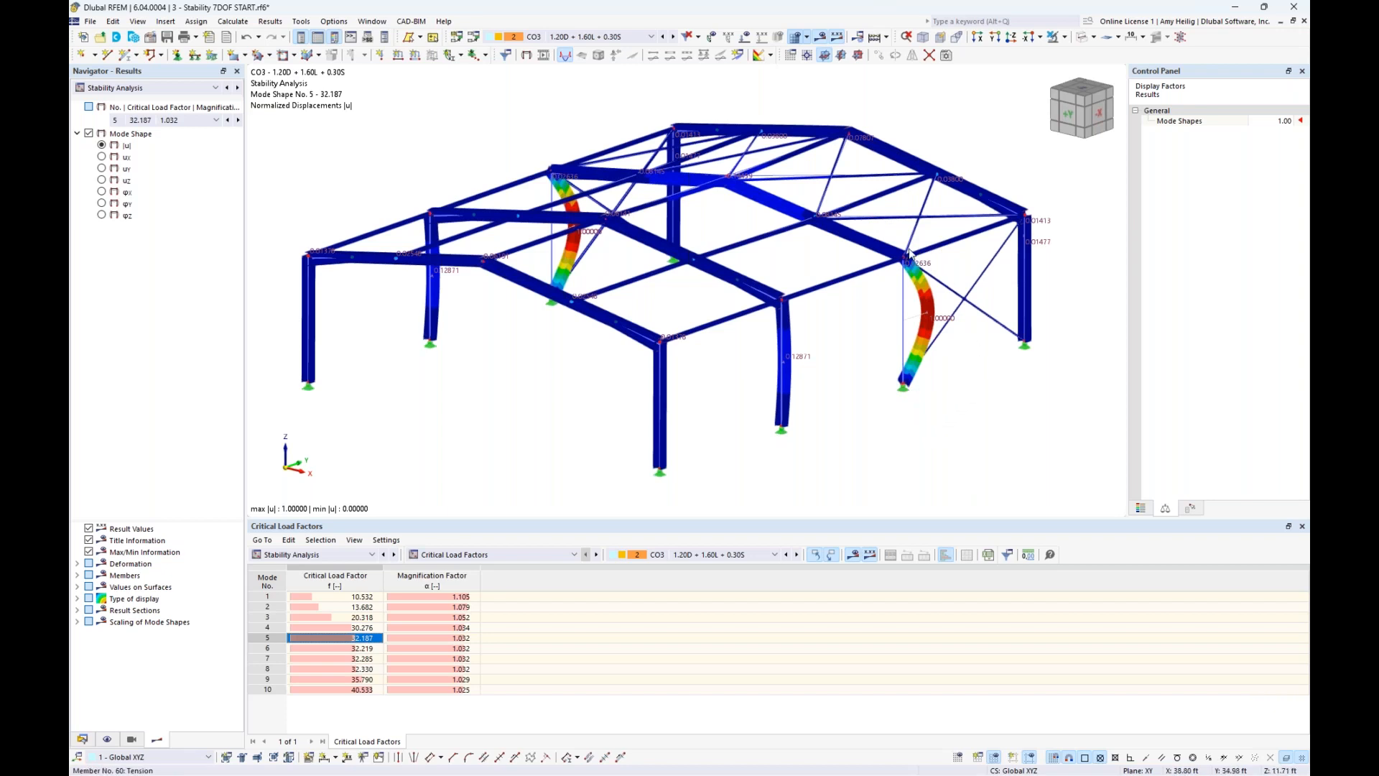
pyautogui.click(361, 629)
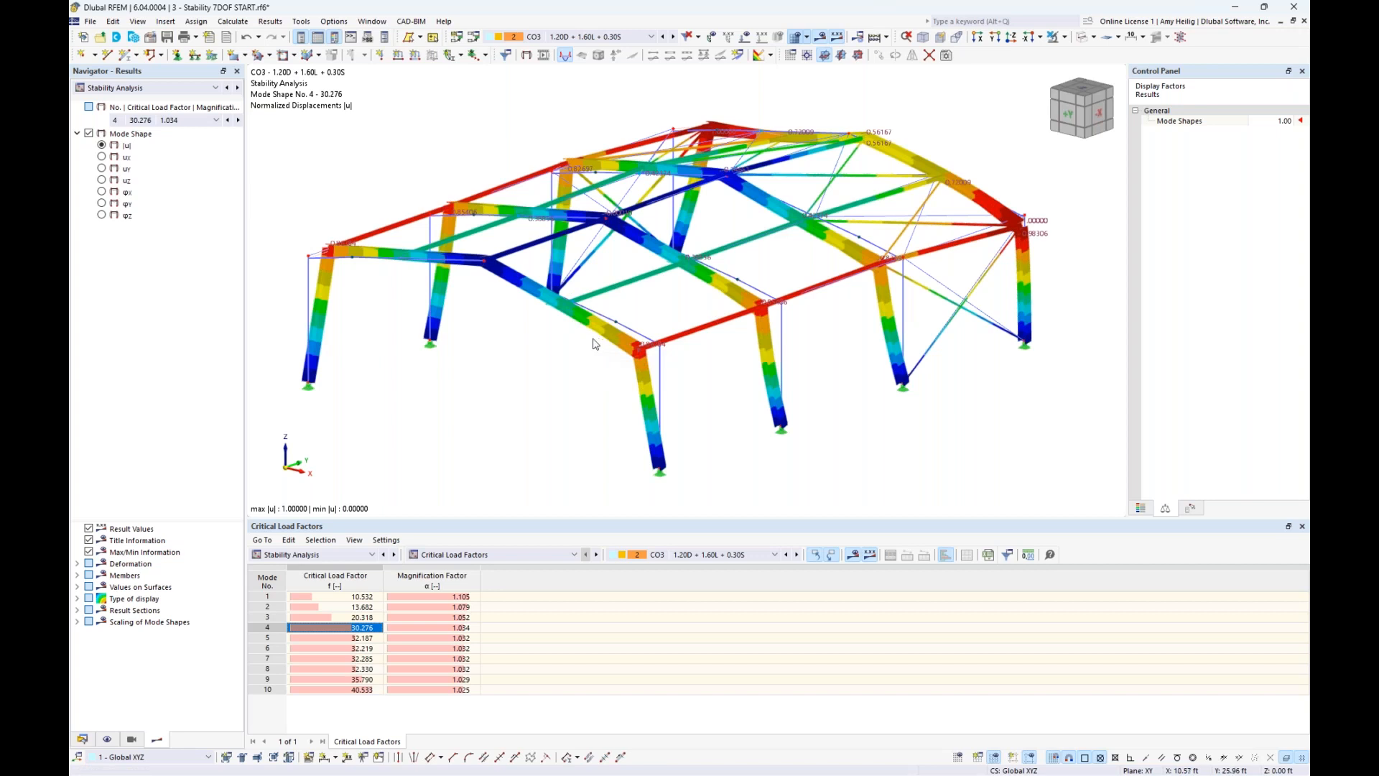
pyautogui.click(338, 597)
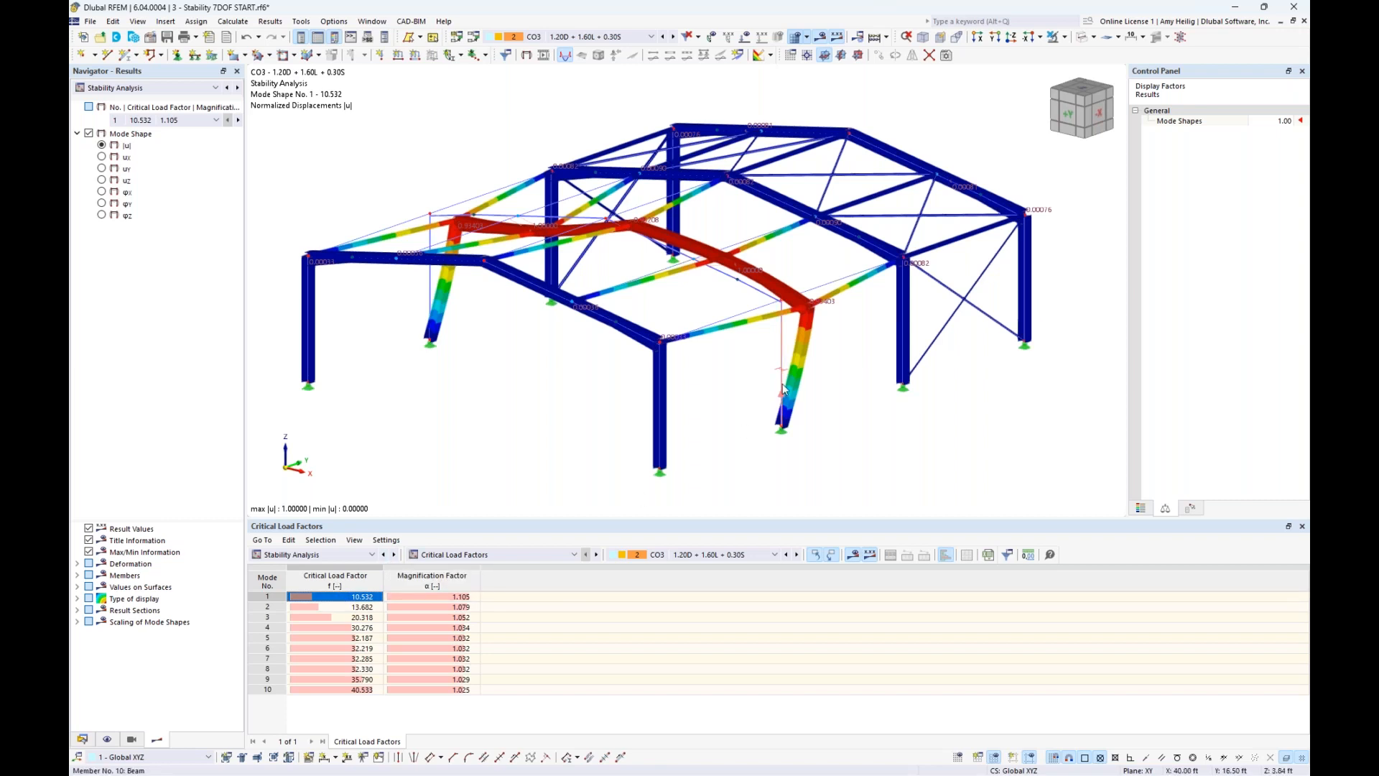
# - Show the effective lengths and critical loads by member, and locate the entries of the buckling middle-frame column, member 10
pyautogui.scroll(5, 783, 388)
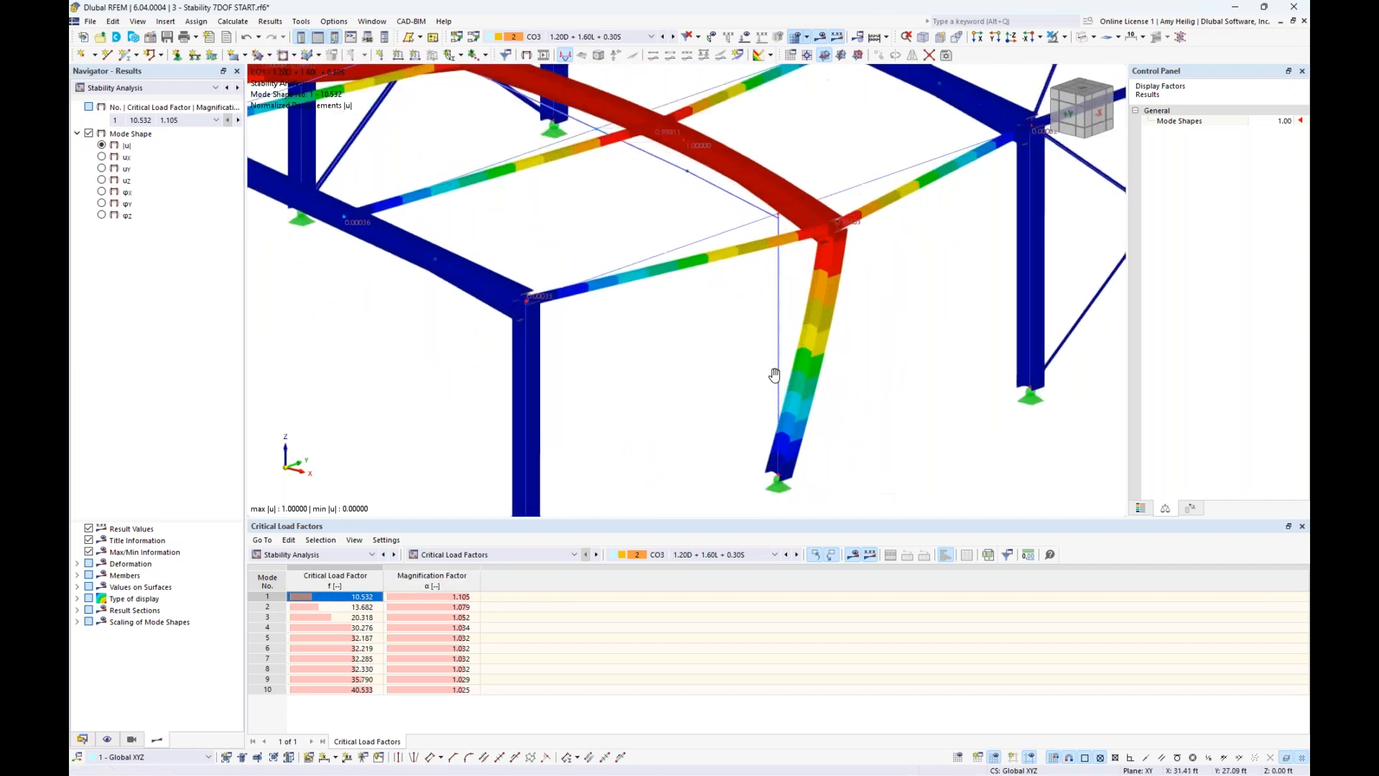
pyautogui.moveTo(775, 370); pyautogui.dragTo(719, 354, button='middle')
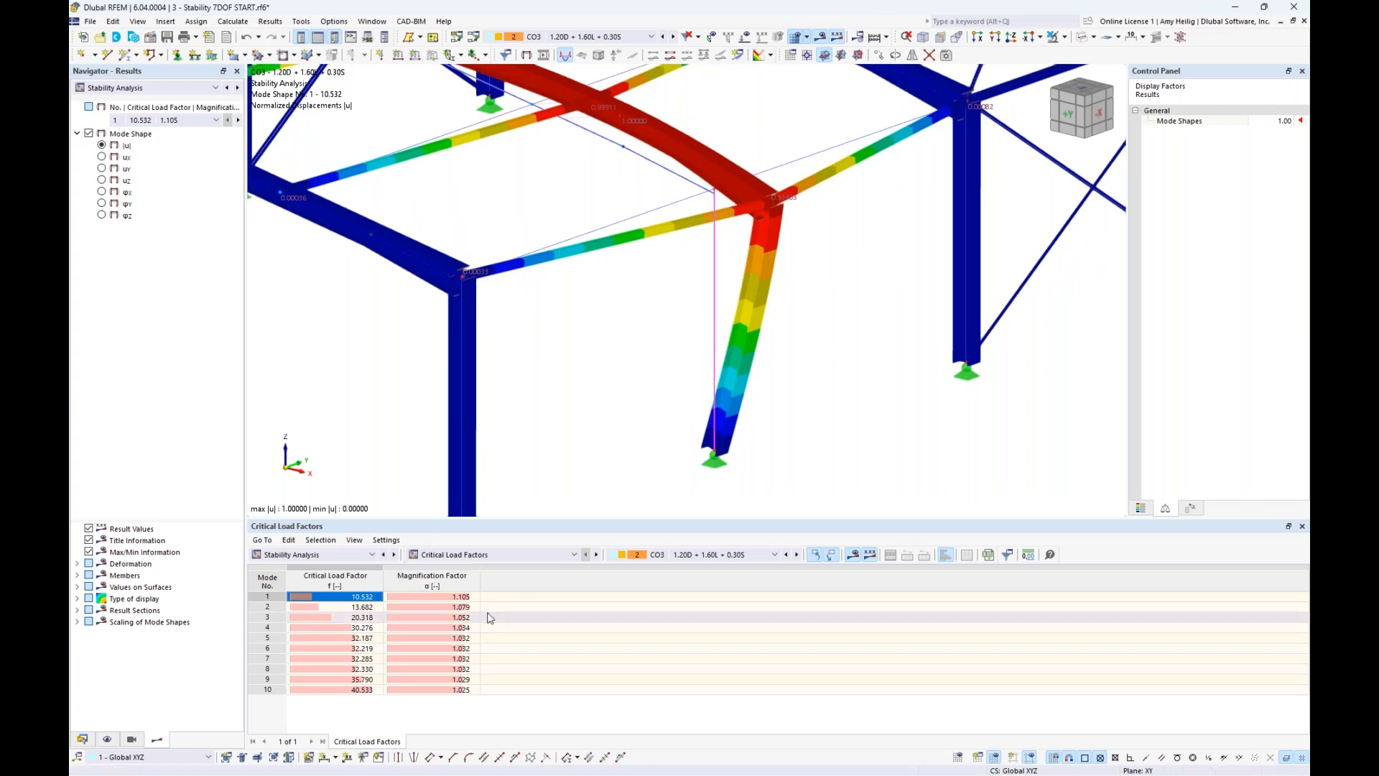
pyautogui.click(510, 553)
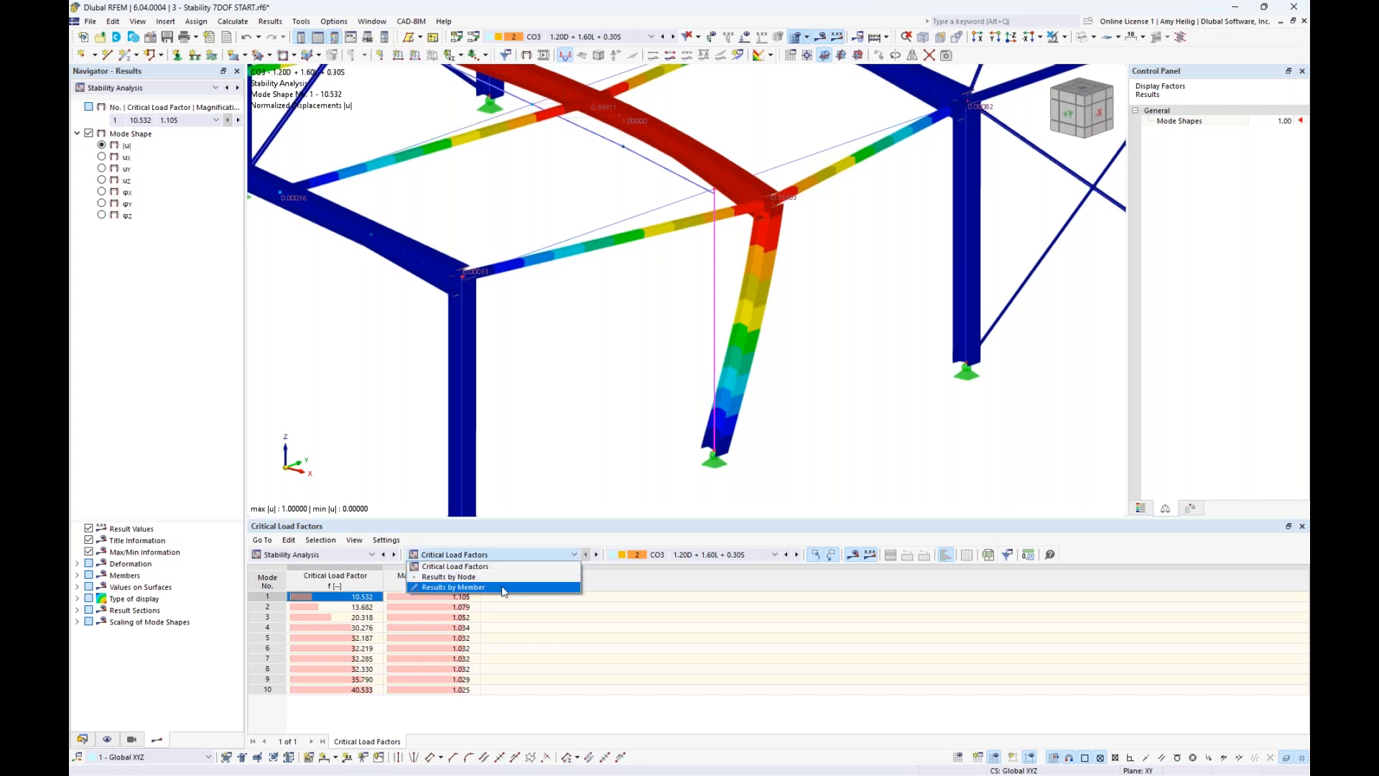
pyautogui.click(500, 588)
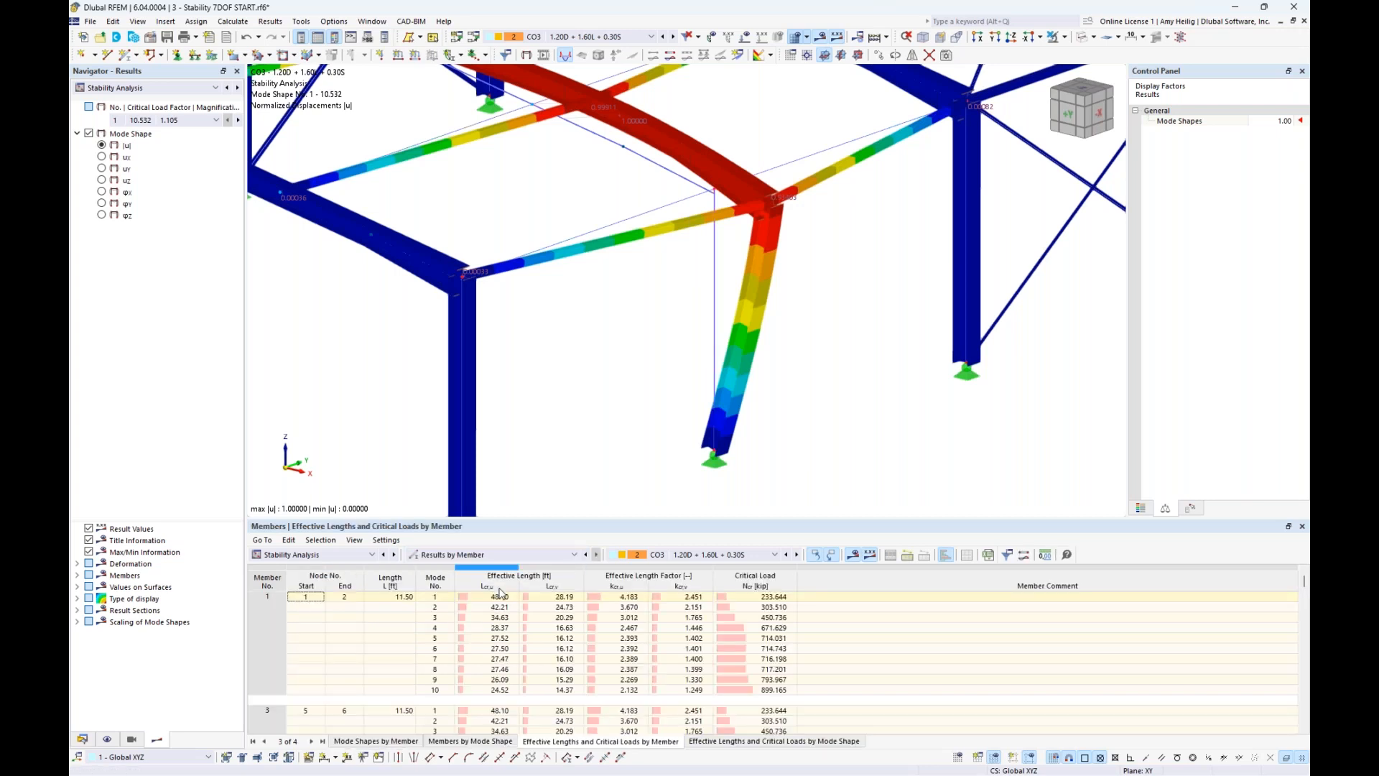
pyautogui.click(714, 343)
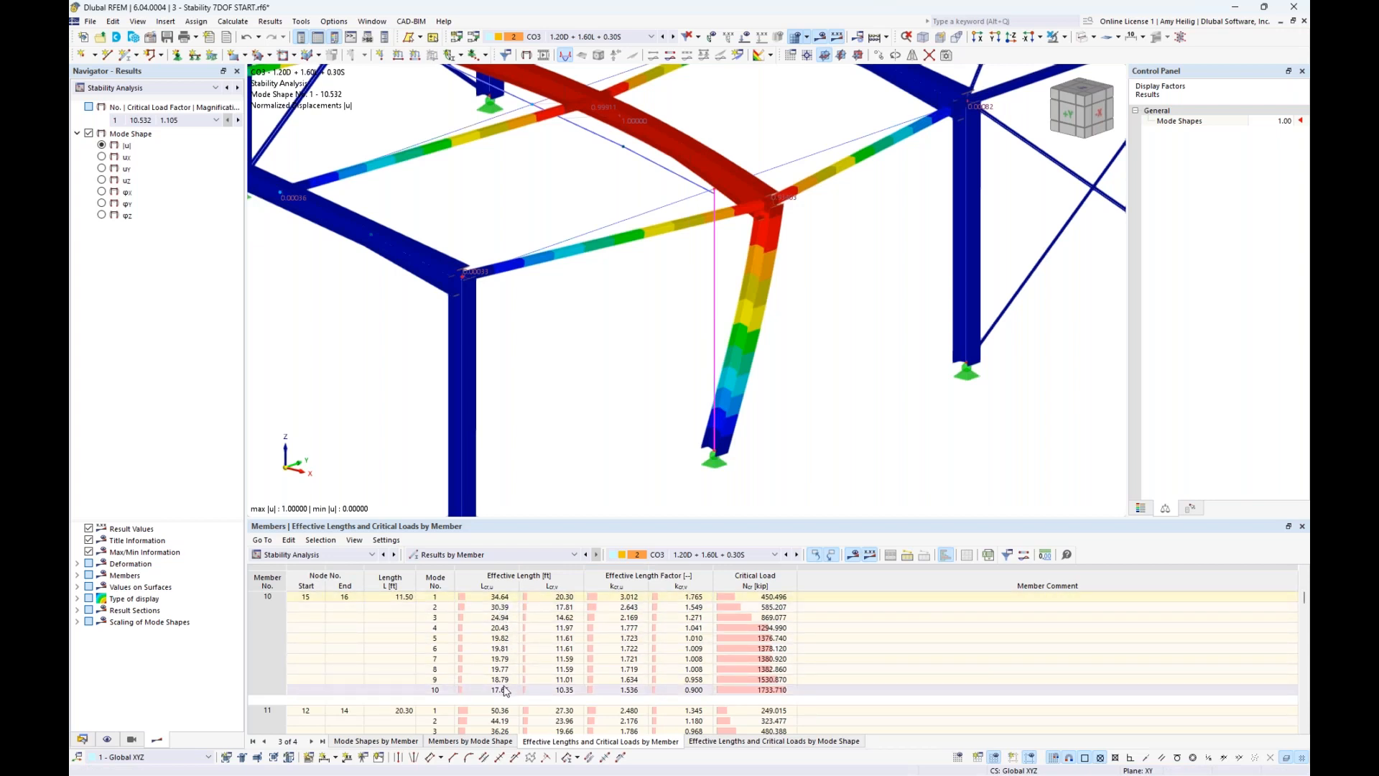
# - Compare member 10's effective length factors with the mode shapes for modes 1, 2, 3 and 7
pyautogui.click(632, 598)
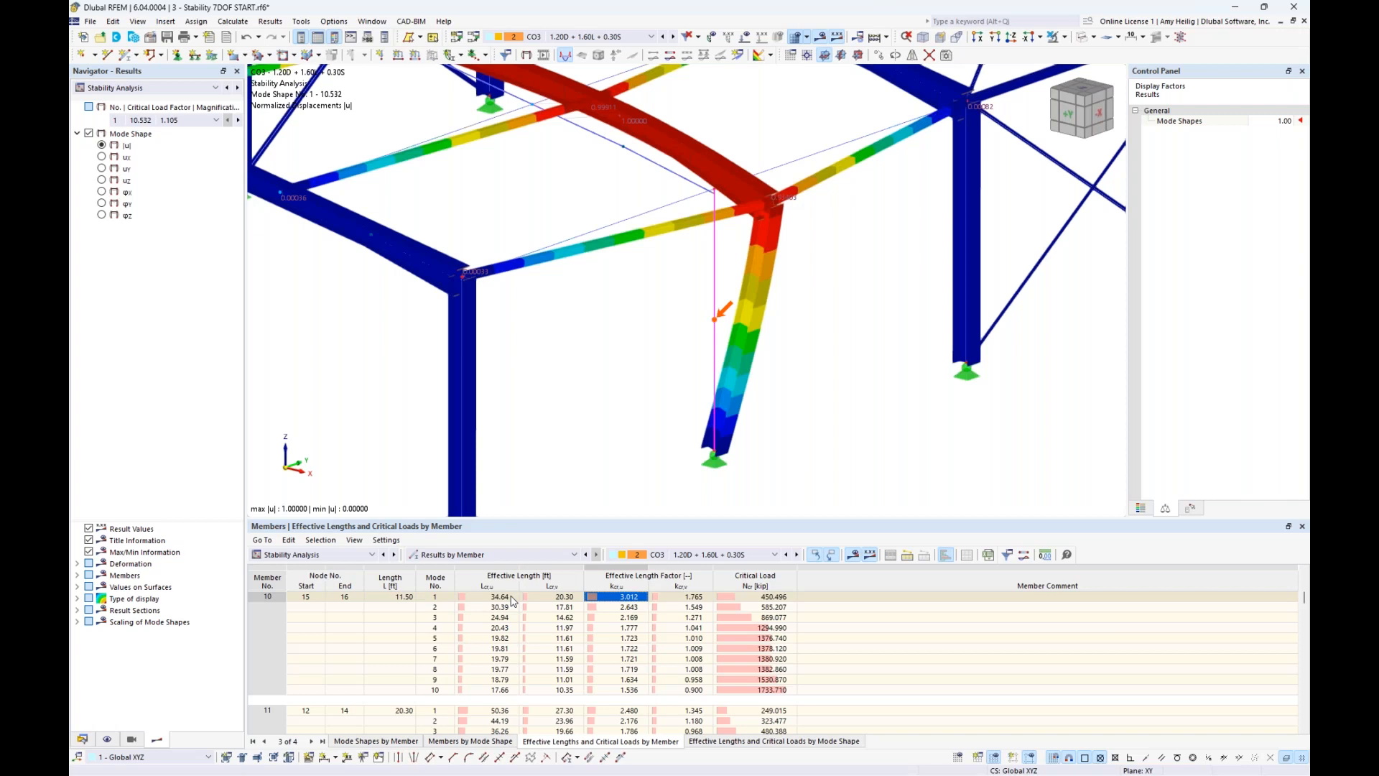
pyautogui.click(625, 609)
pyautogui.click(621, 619)
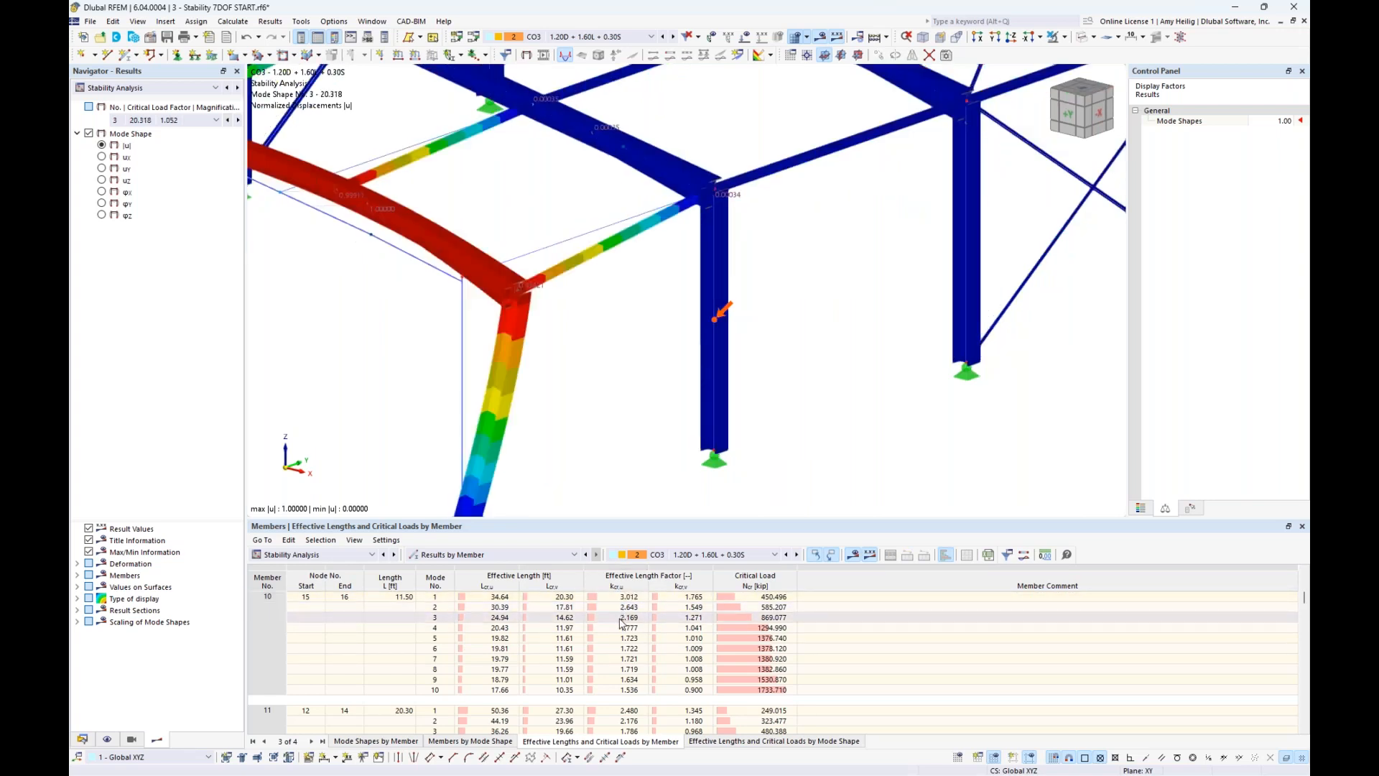
pyautogui.click(622, 660)
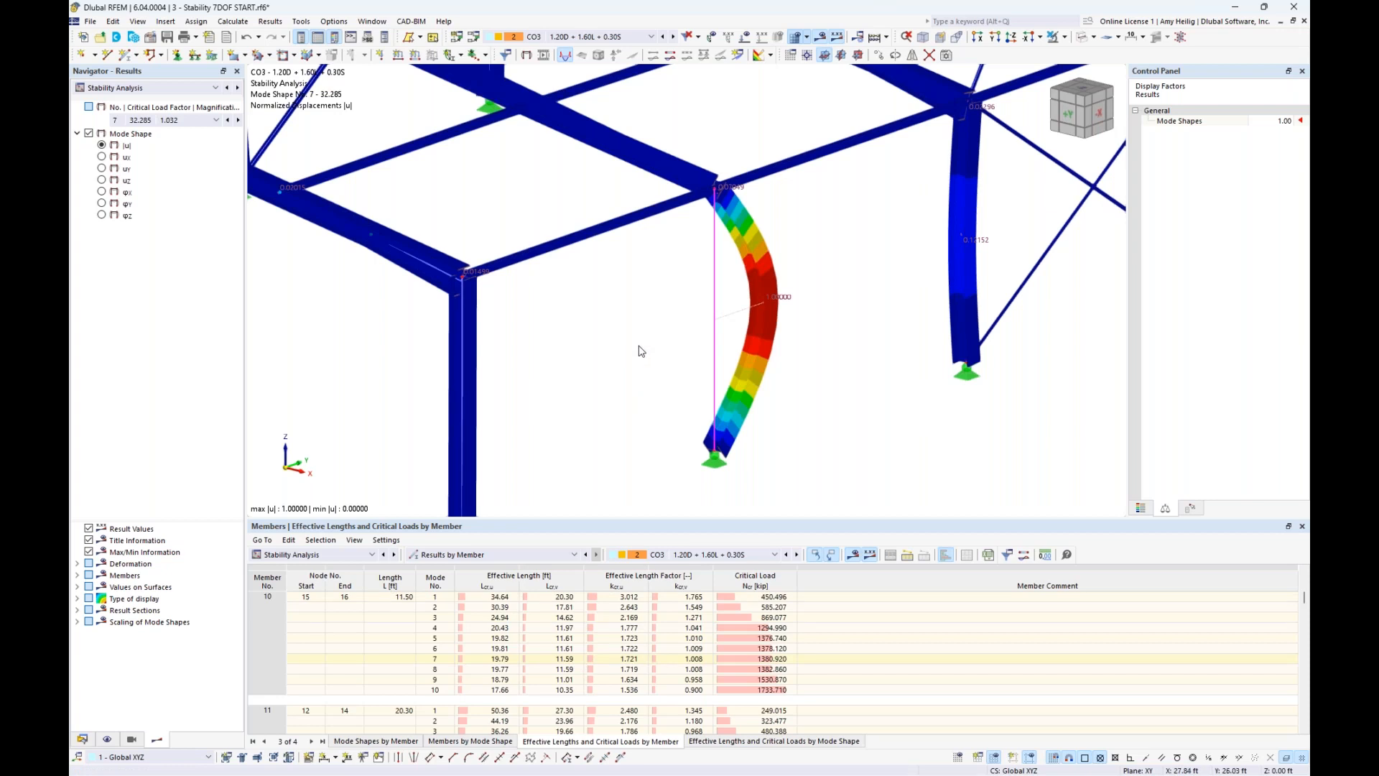
# - Create a new effective lengths definition for column member 10 and enable importing it from the stability analysis
pyautogui.doubleClick(716, 351)
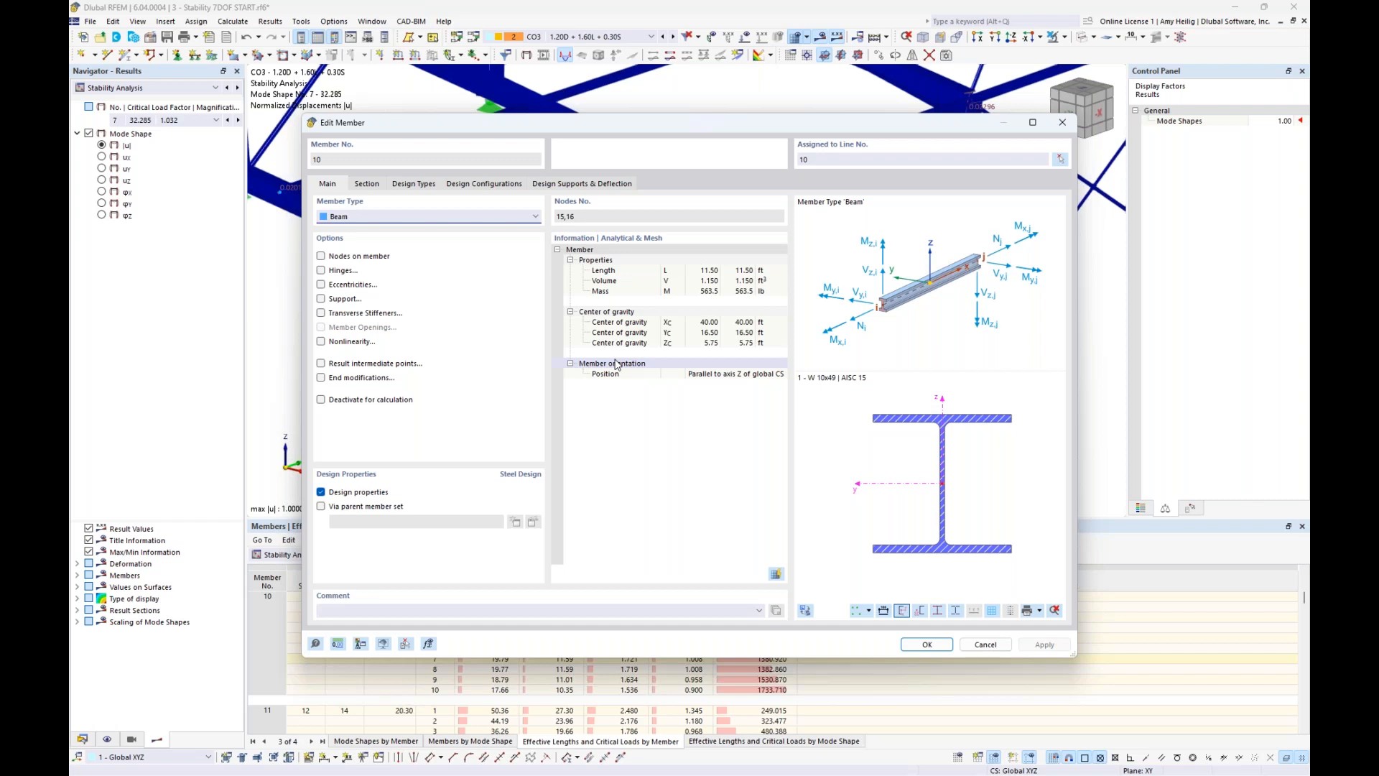
pyautogui.click(415, 186)
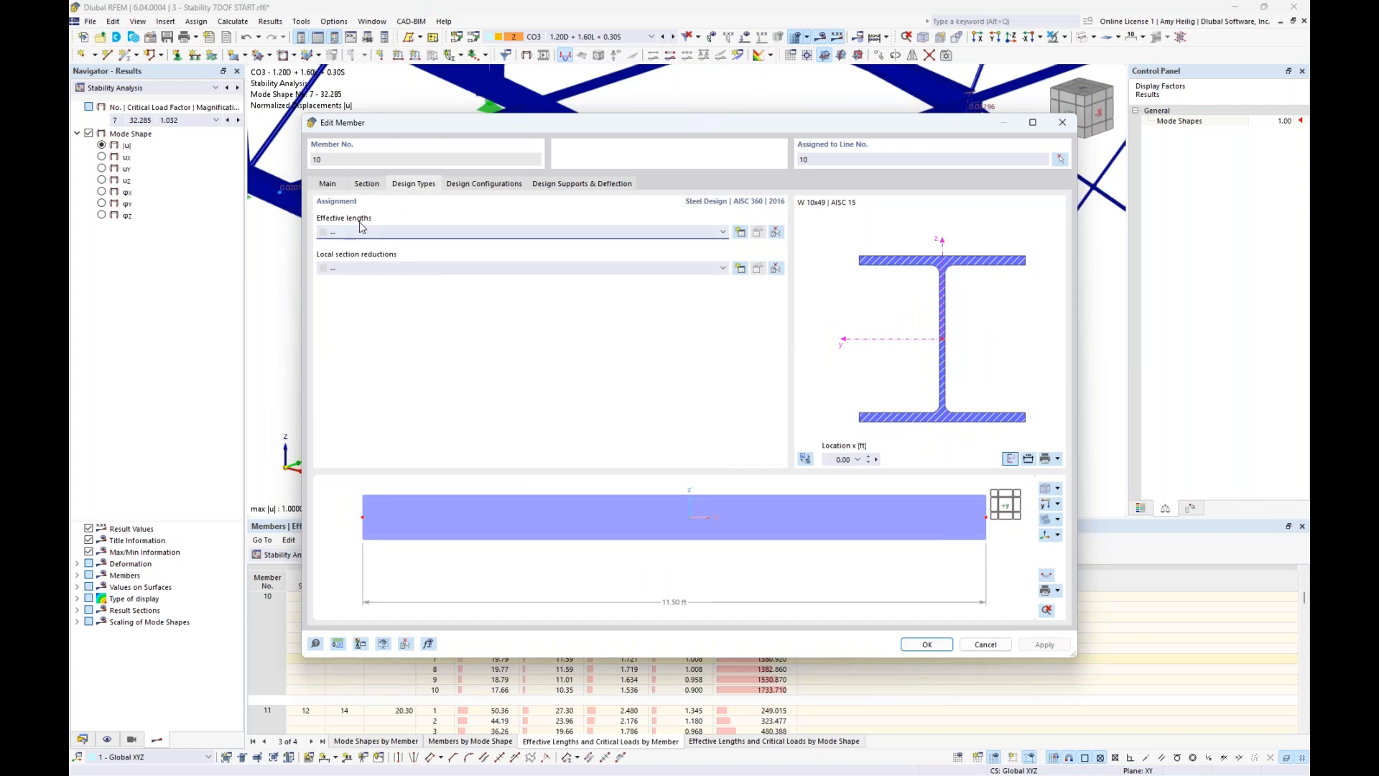
pyautogui.click(740, 237)
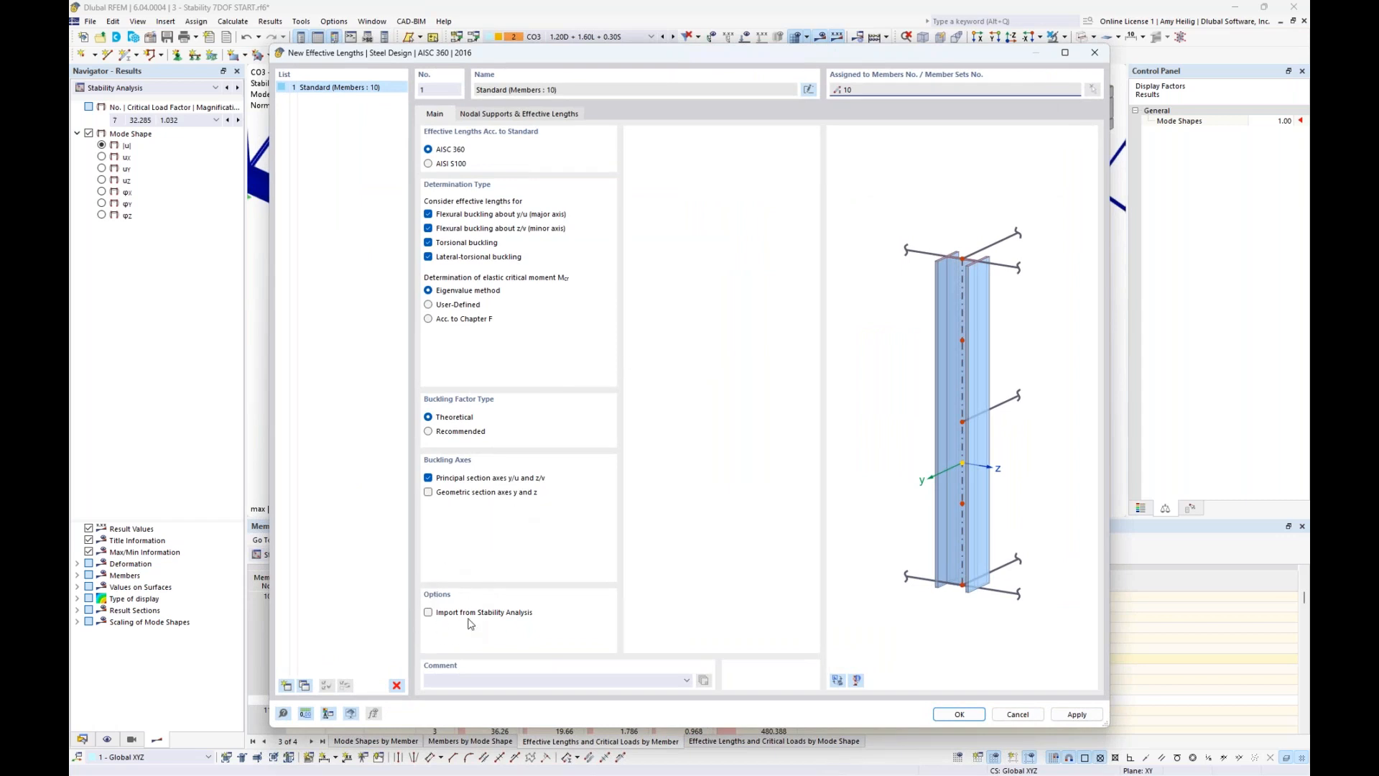
pyautogui.click(428, 612)
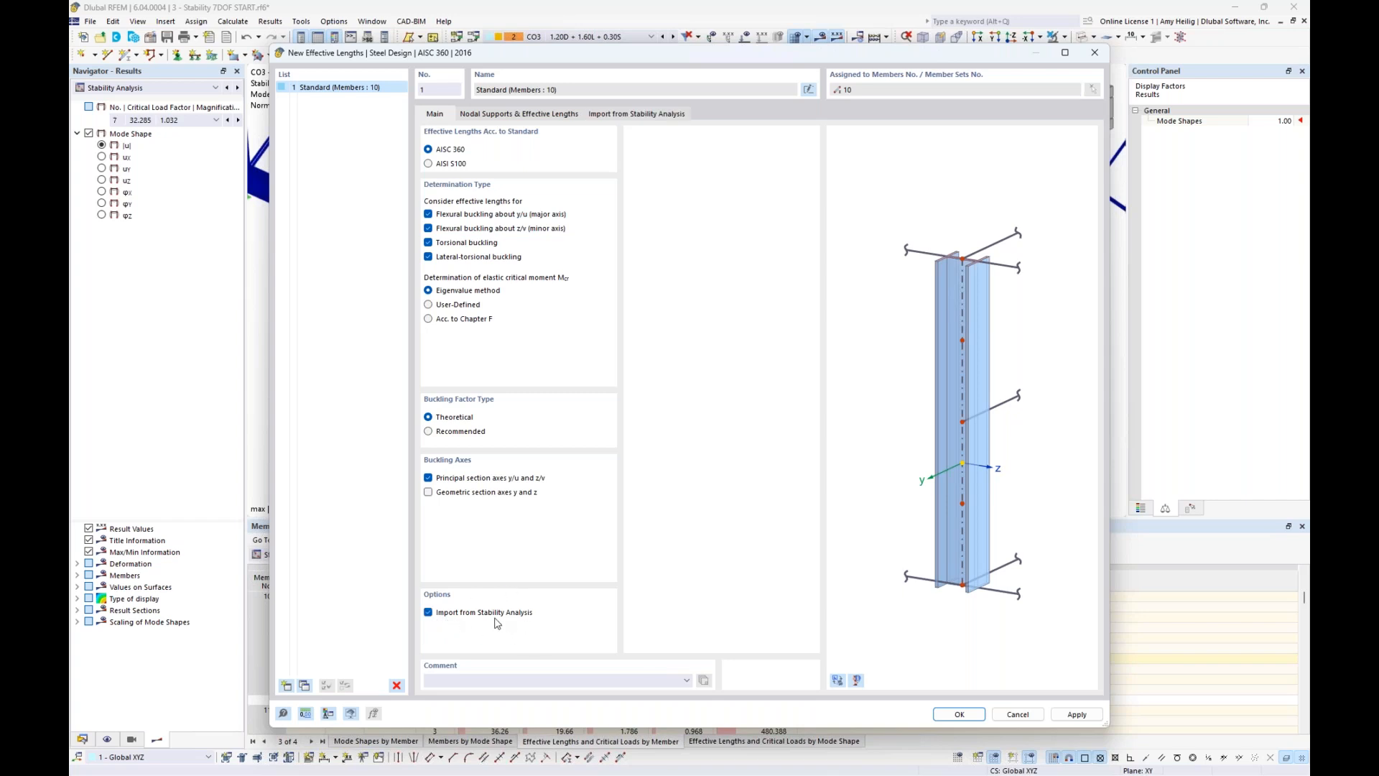
# - Import the effective length about the y/u axis from CO3 (1.20D + 1.60L + 0.30S), mode 1, member 10
pyautogui.click(618, 116)
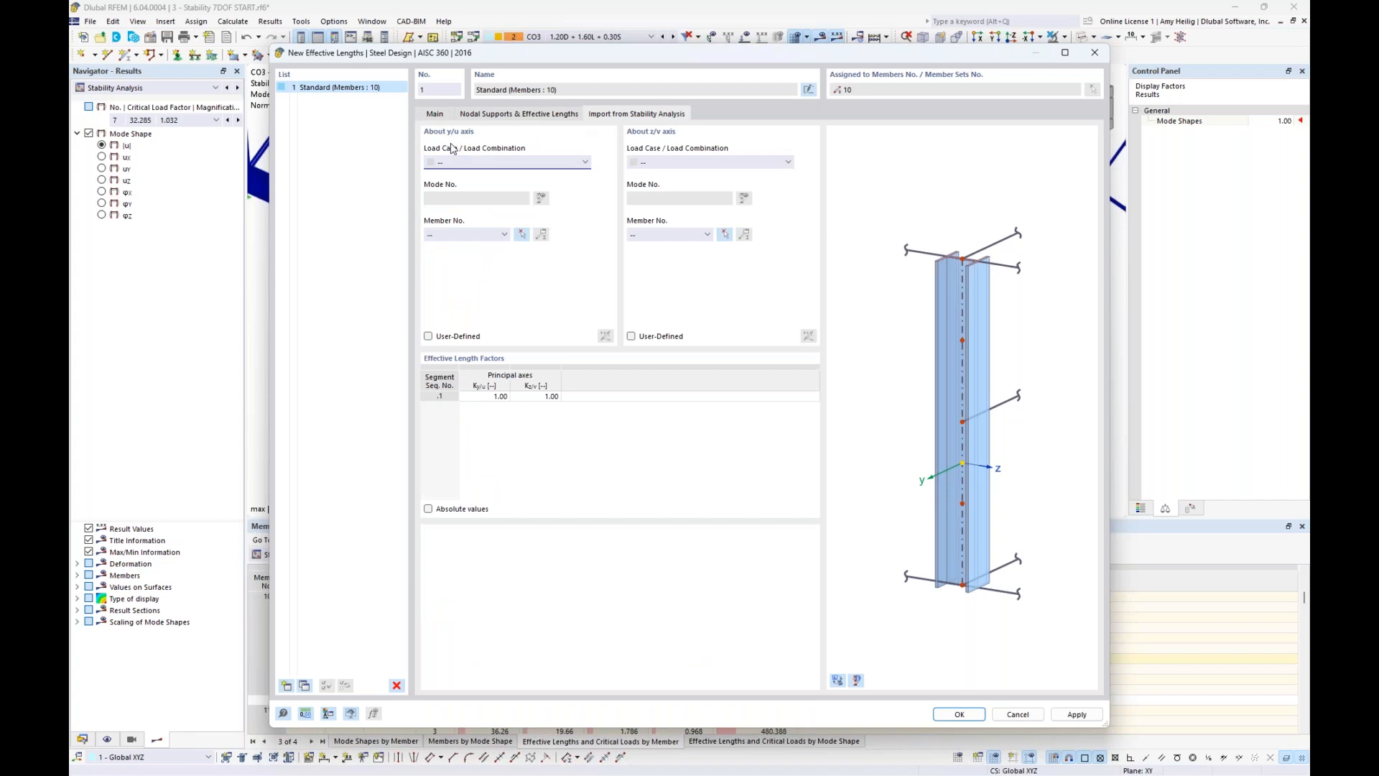
pyautogui.click(438, 115)
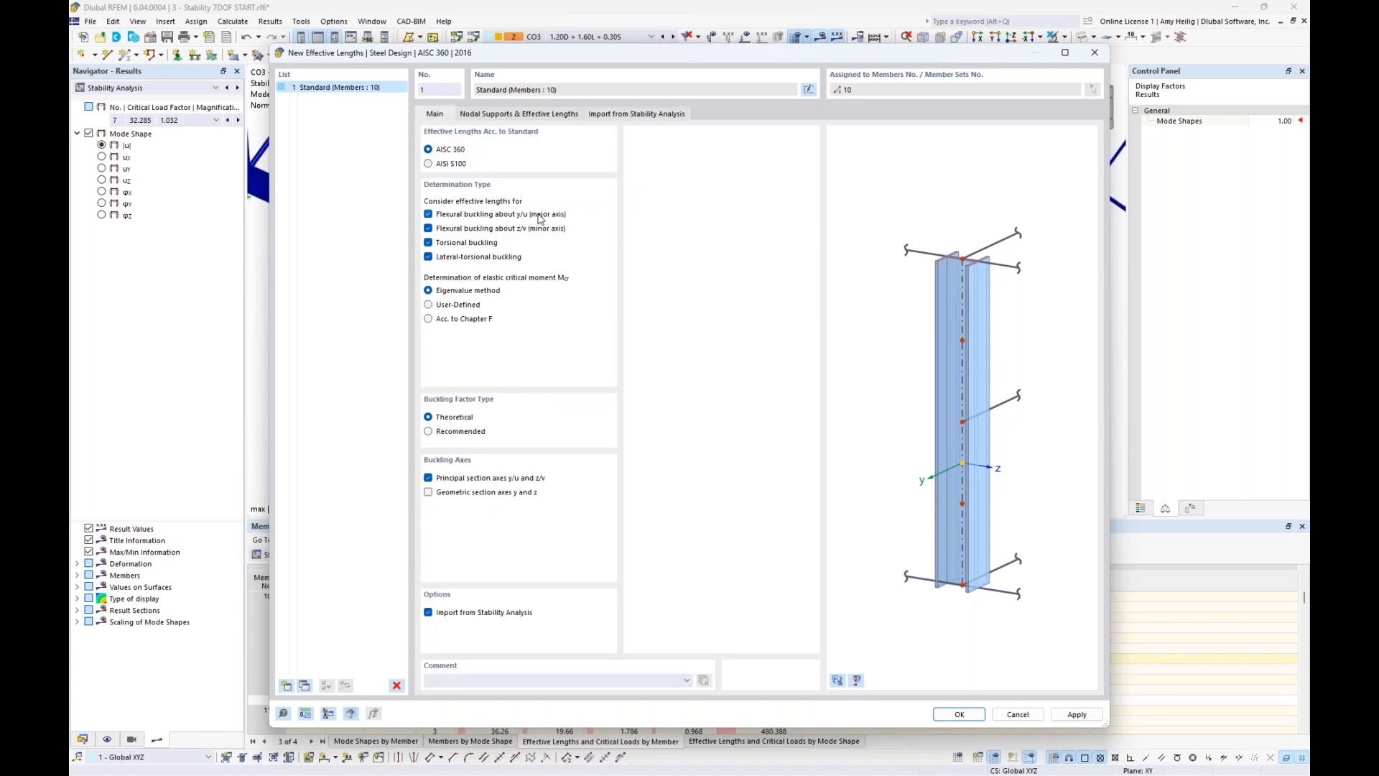
pyautogui.click(602, 117)
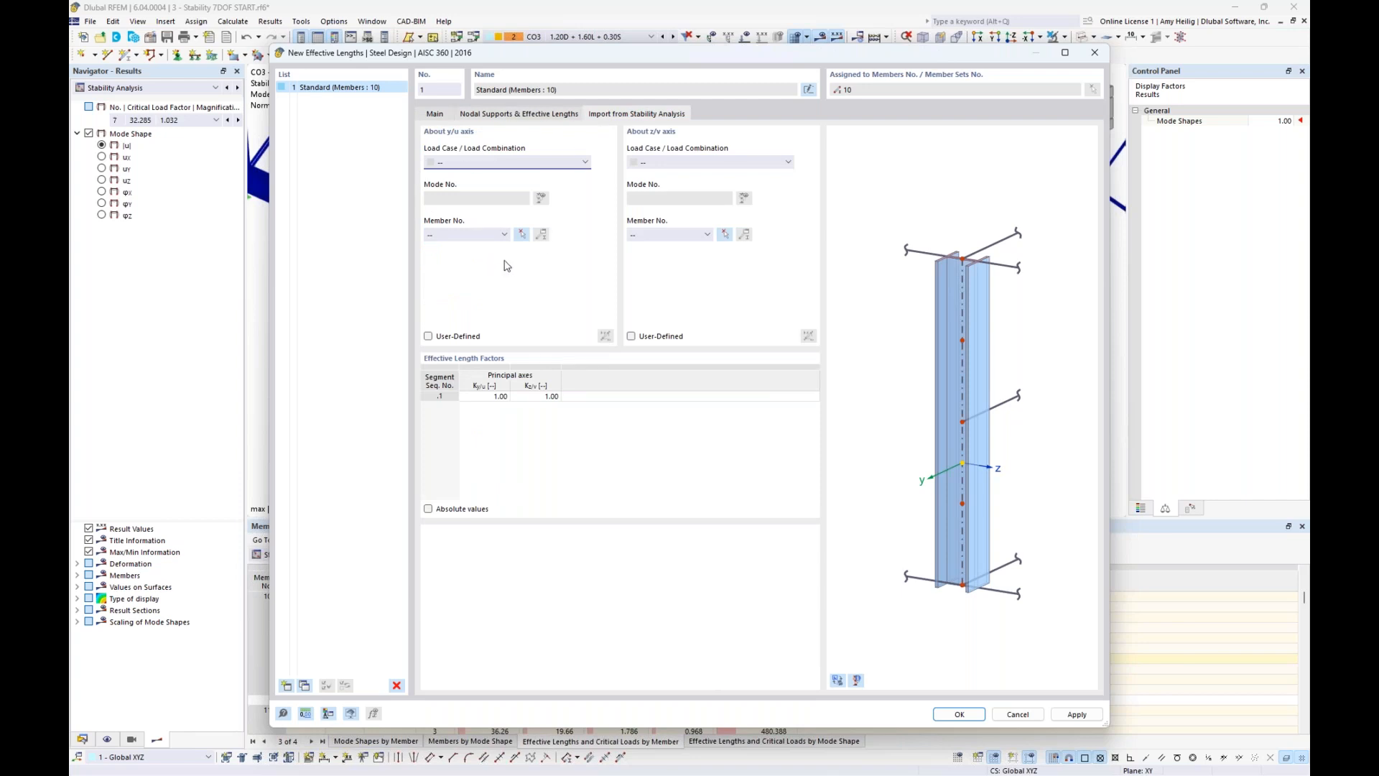
pyautogui.click(546, 161)
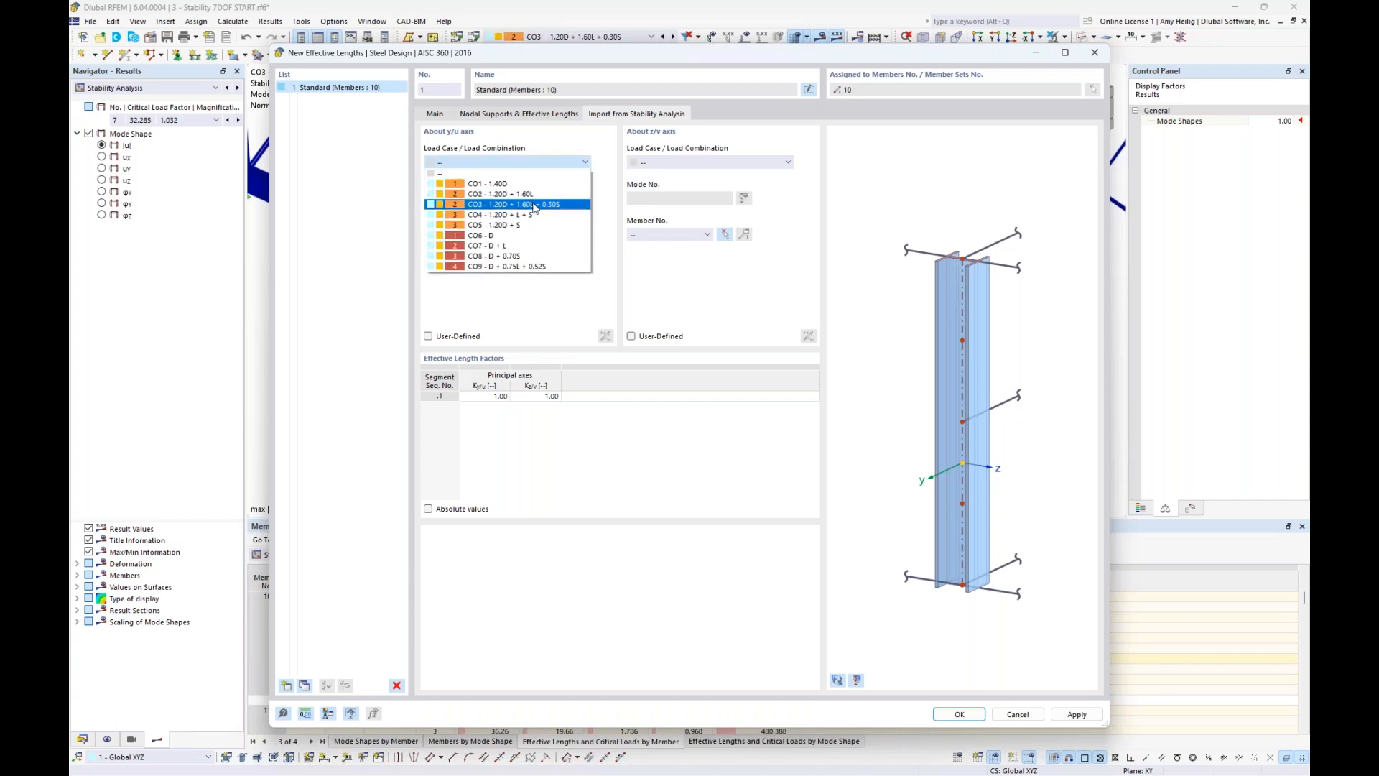
pyautogui.click(535, 205)
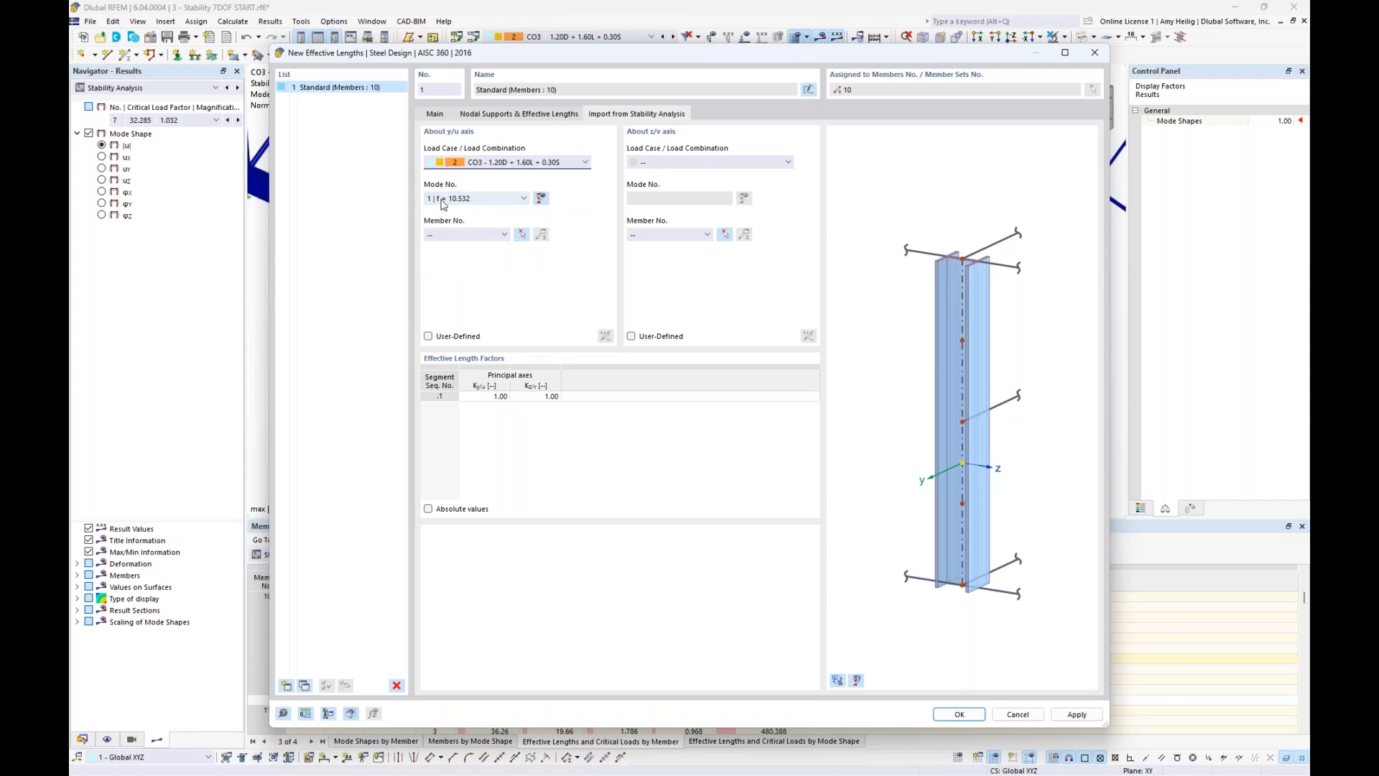
pyautogui.click(505, 235)
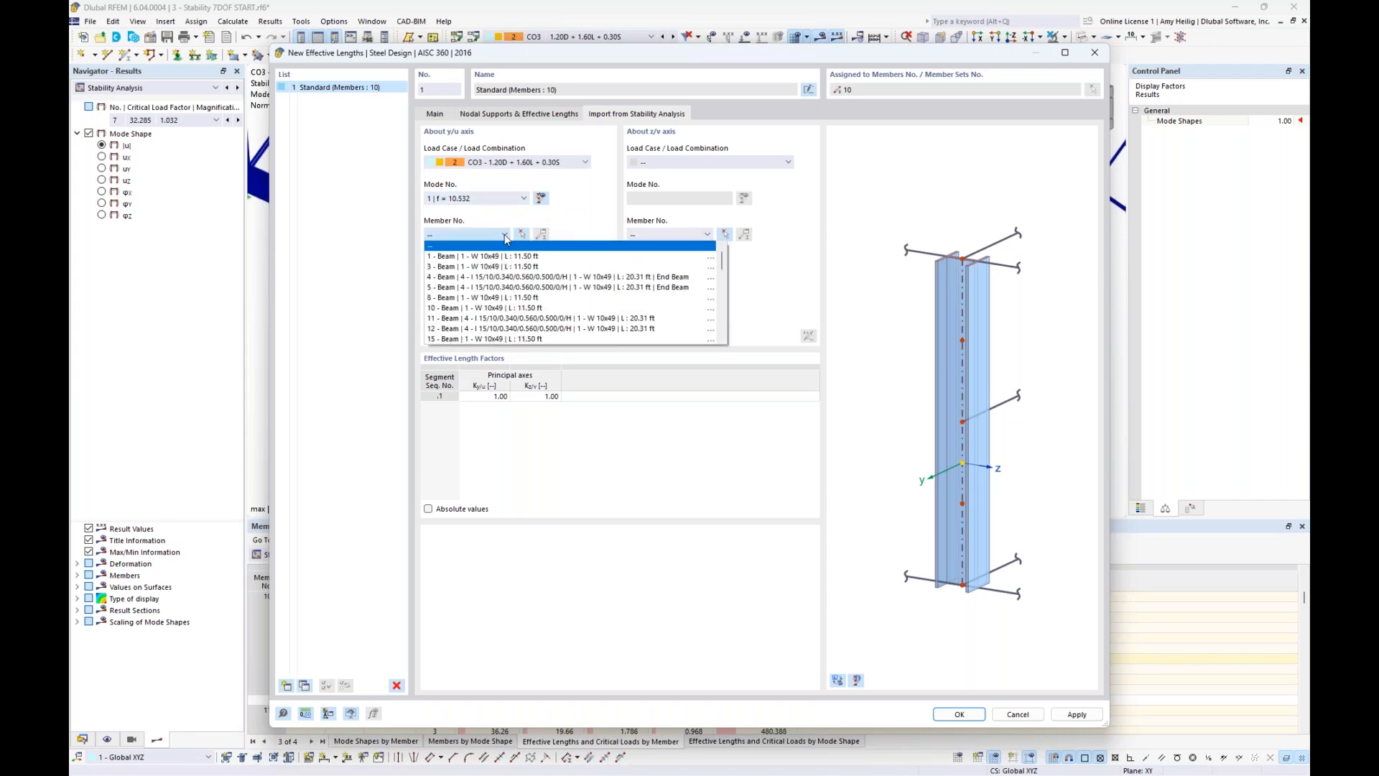
pyautogui.click(468, 309)
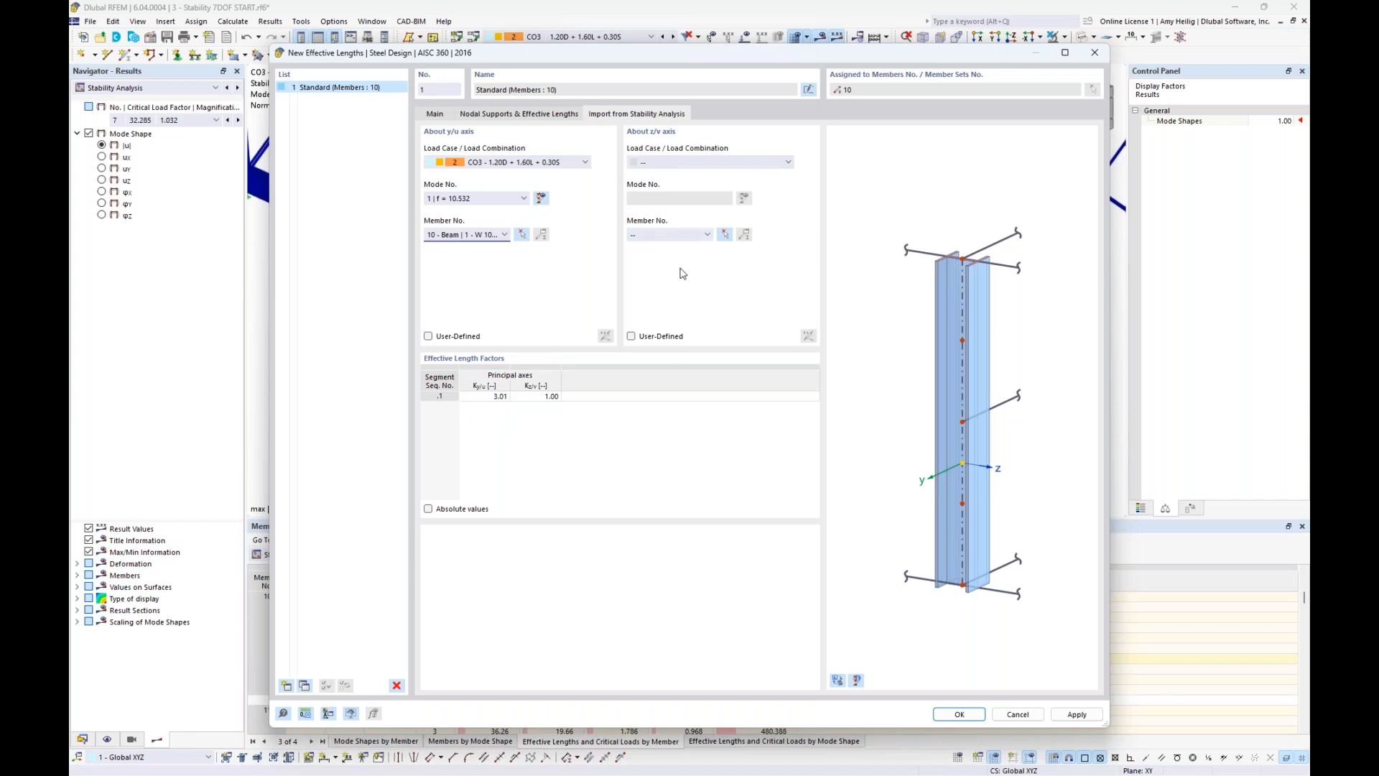
# - Show the column in the model preview and import its effective length about the z/v axis from CO3, mode 7, member 10
pyautogui.click(838, 680)
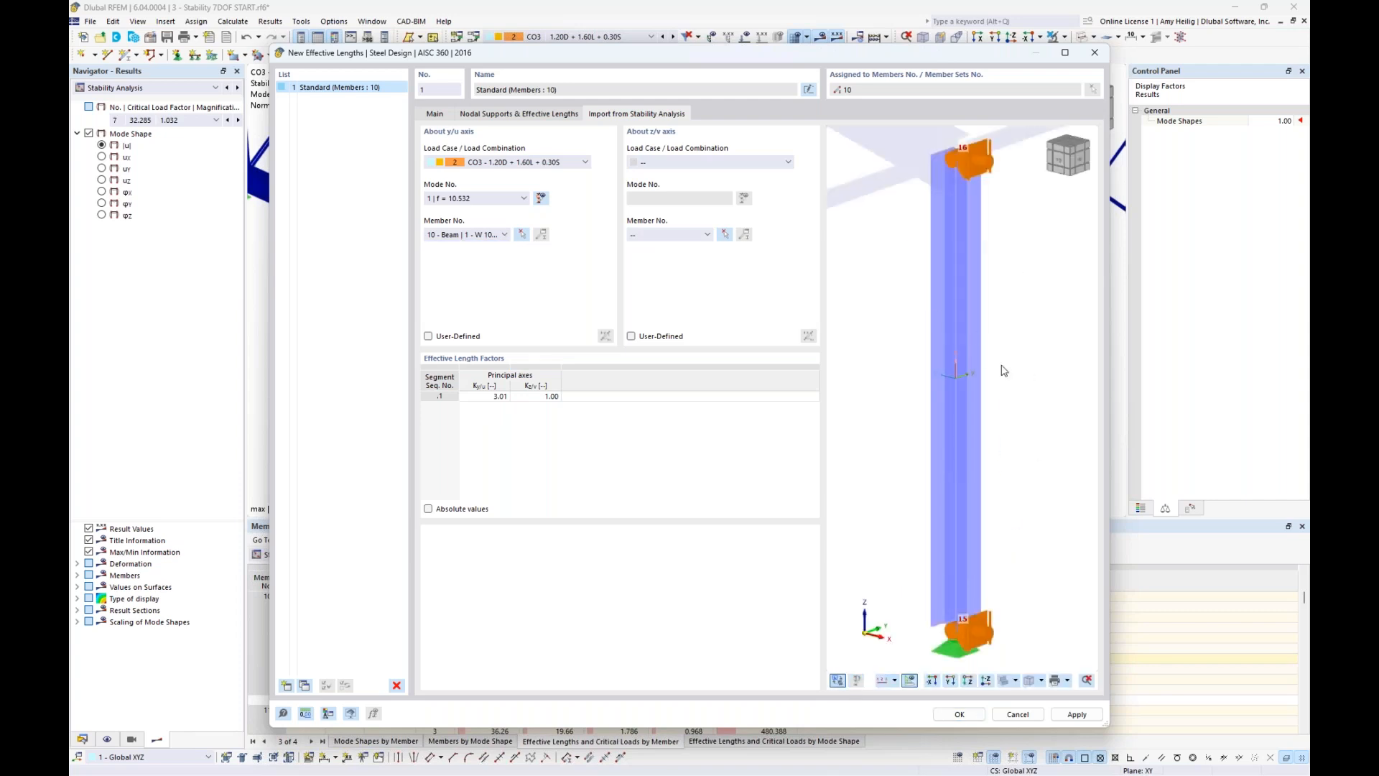
pyautogui.click(720, 164)
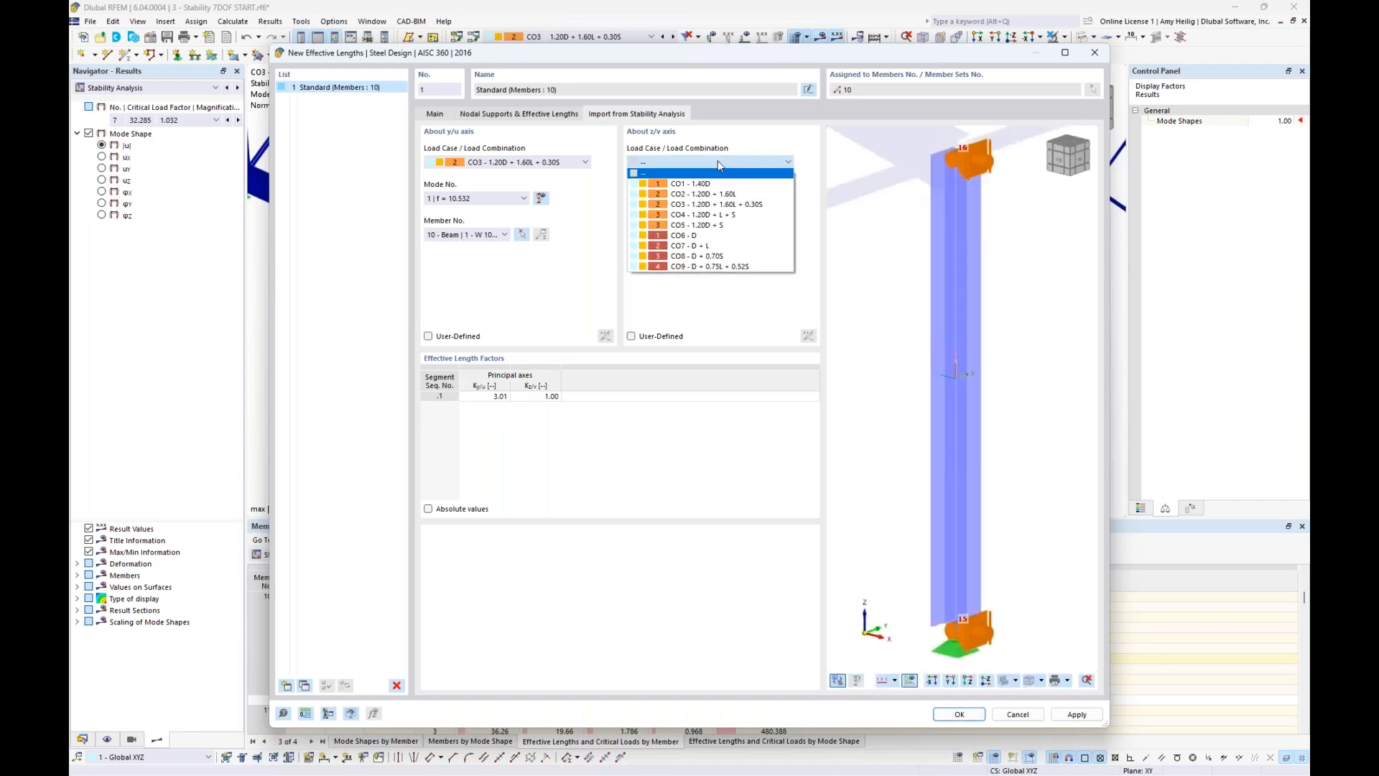
pyautogui.click(707, 207)
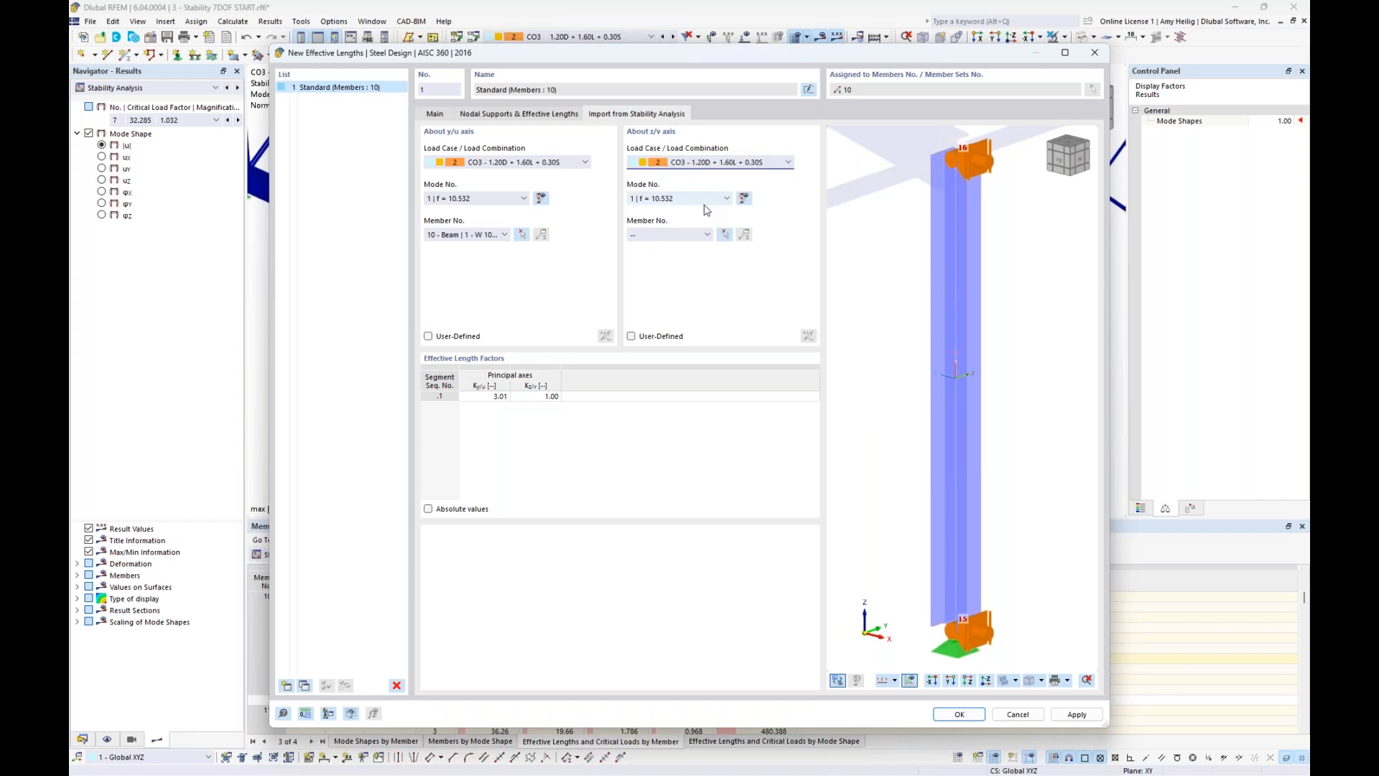
pyautogui.click(694, 200)
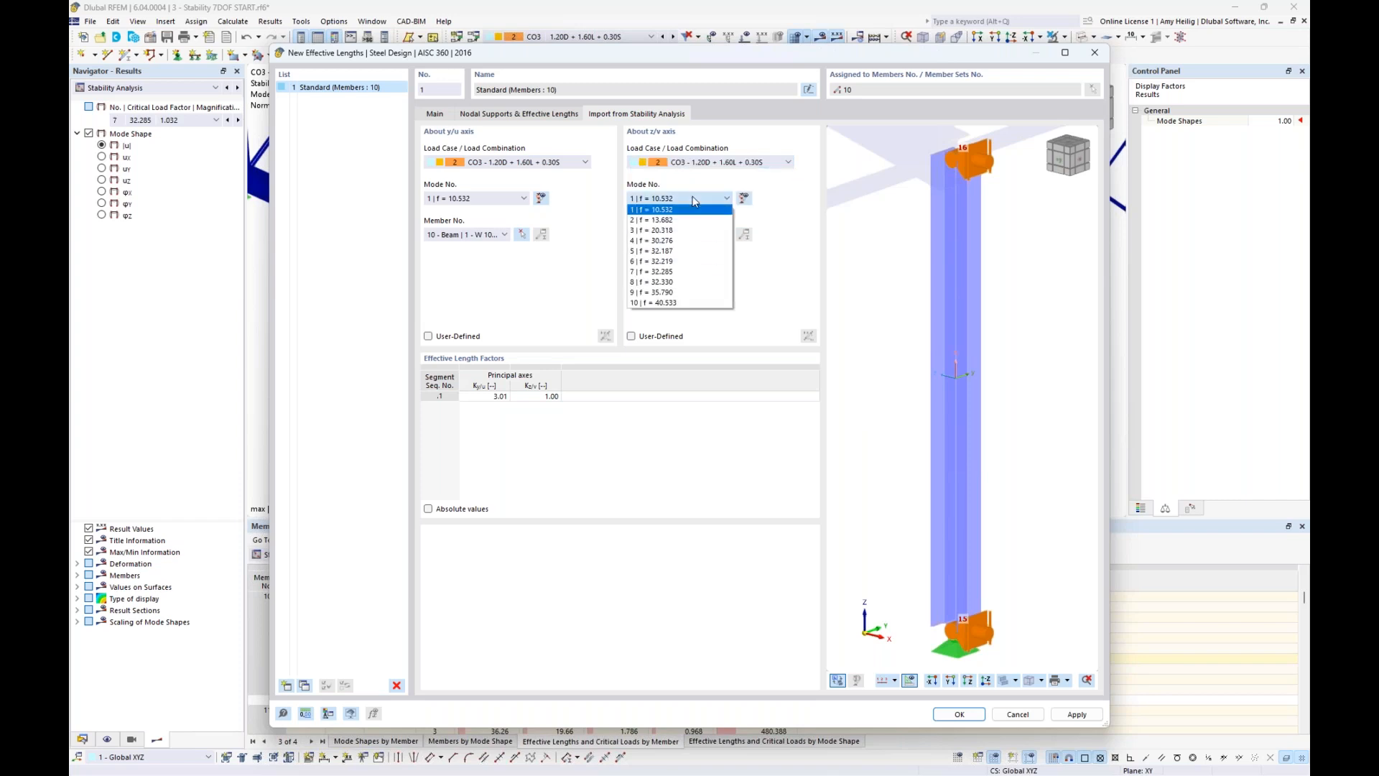
pyautogui.click(666, 273)
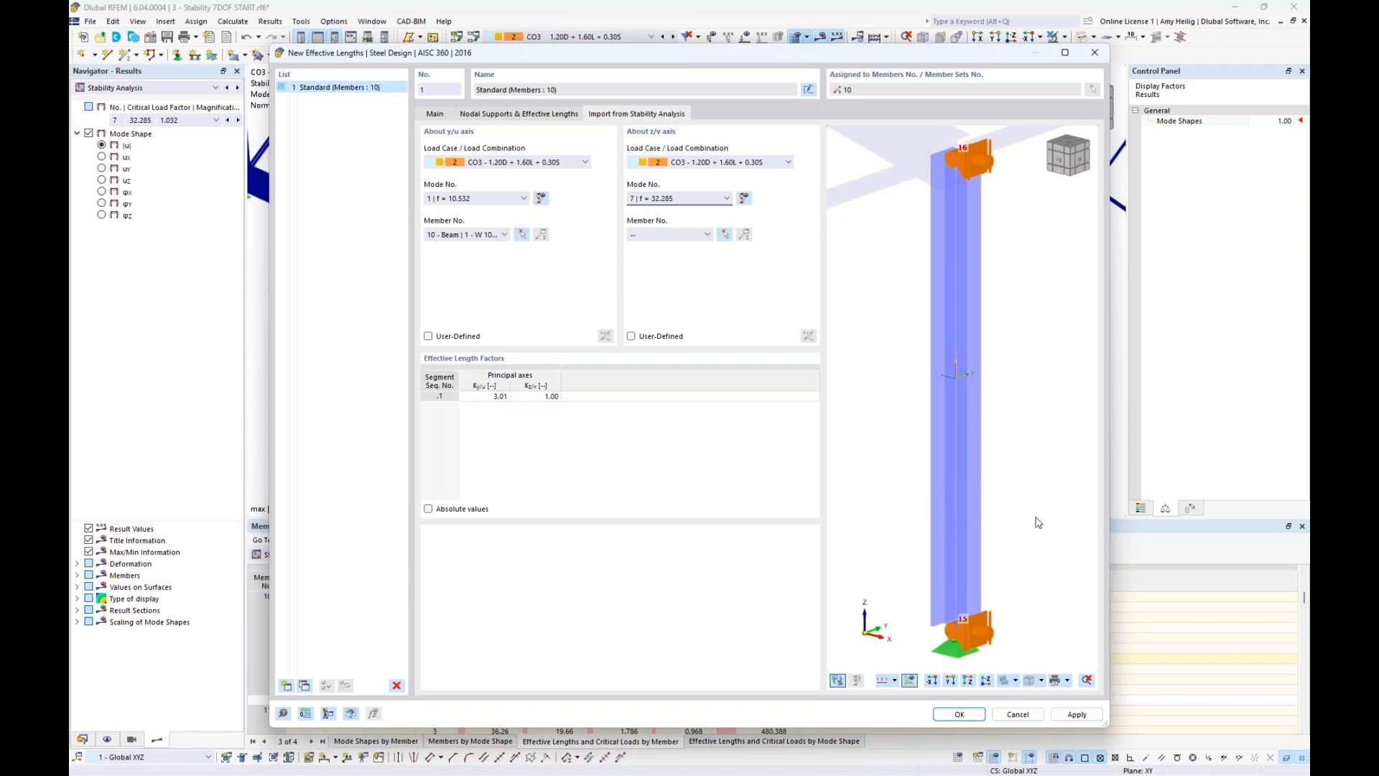
pyautogui.click(688, 237)
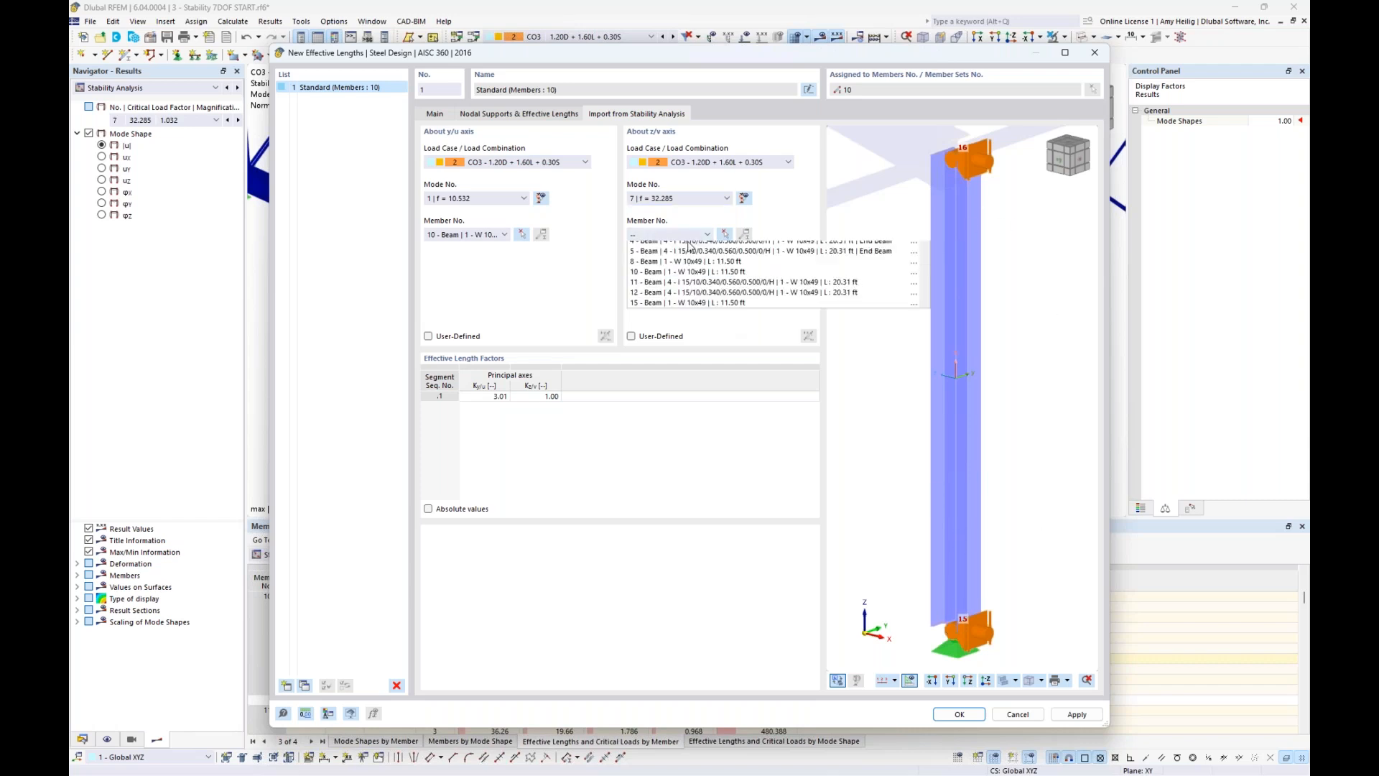
pyautogui.click(667, 309)
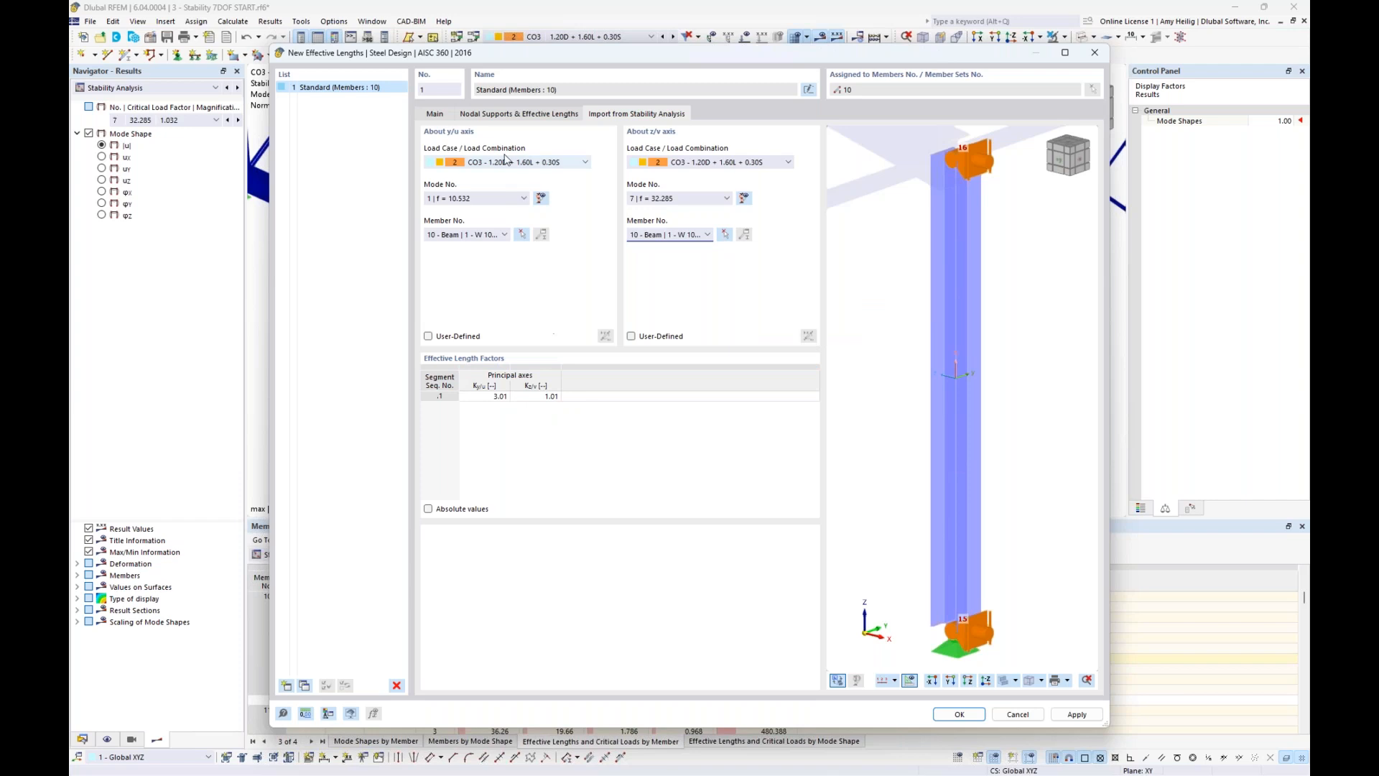
# - Review the nodal supports and effective length factors, and accept the new effective lengths definition for column member 10
pyautogui.click(514, 117)
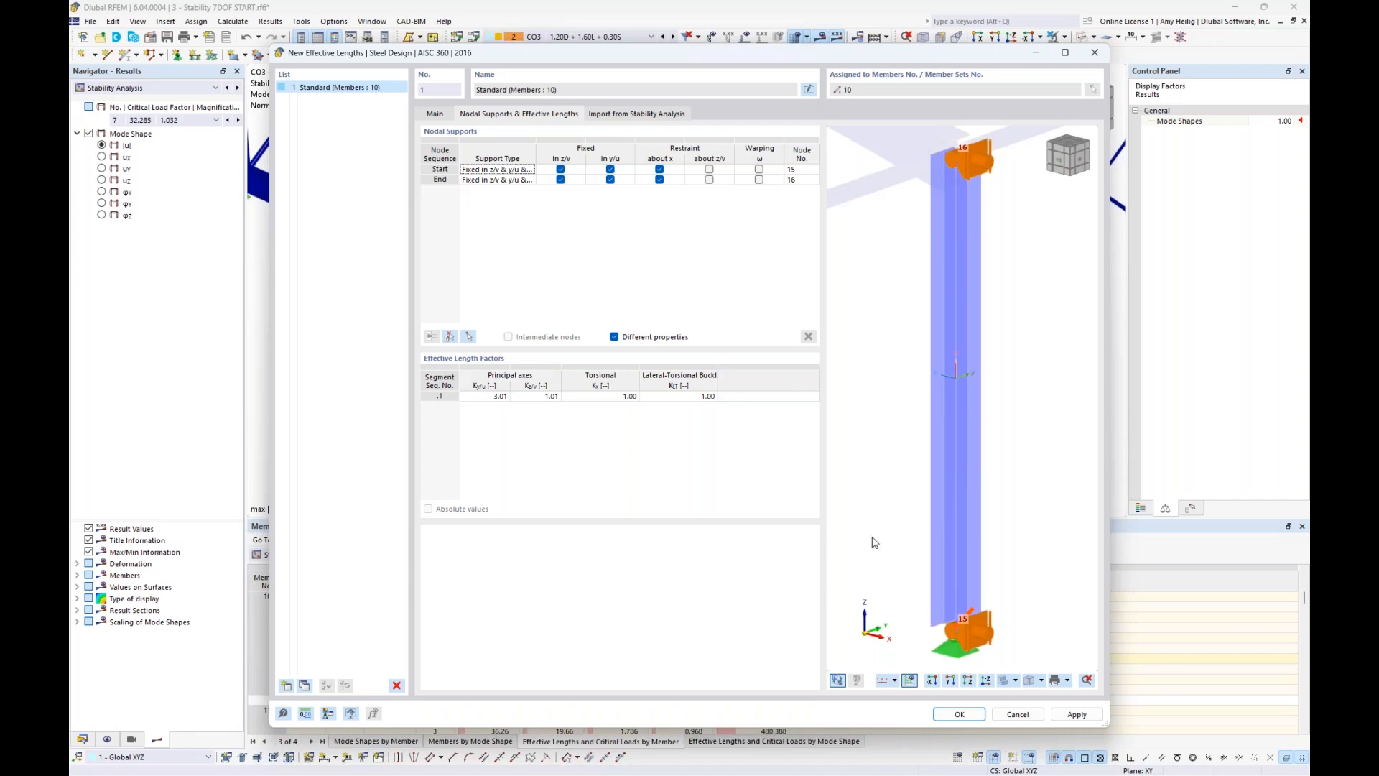
pyautogui.click(960, 715)
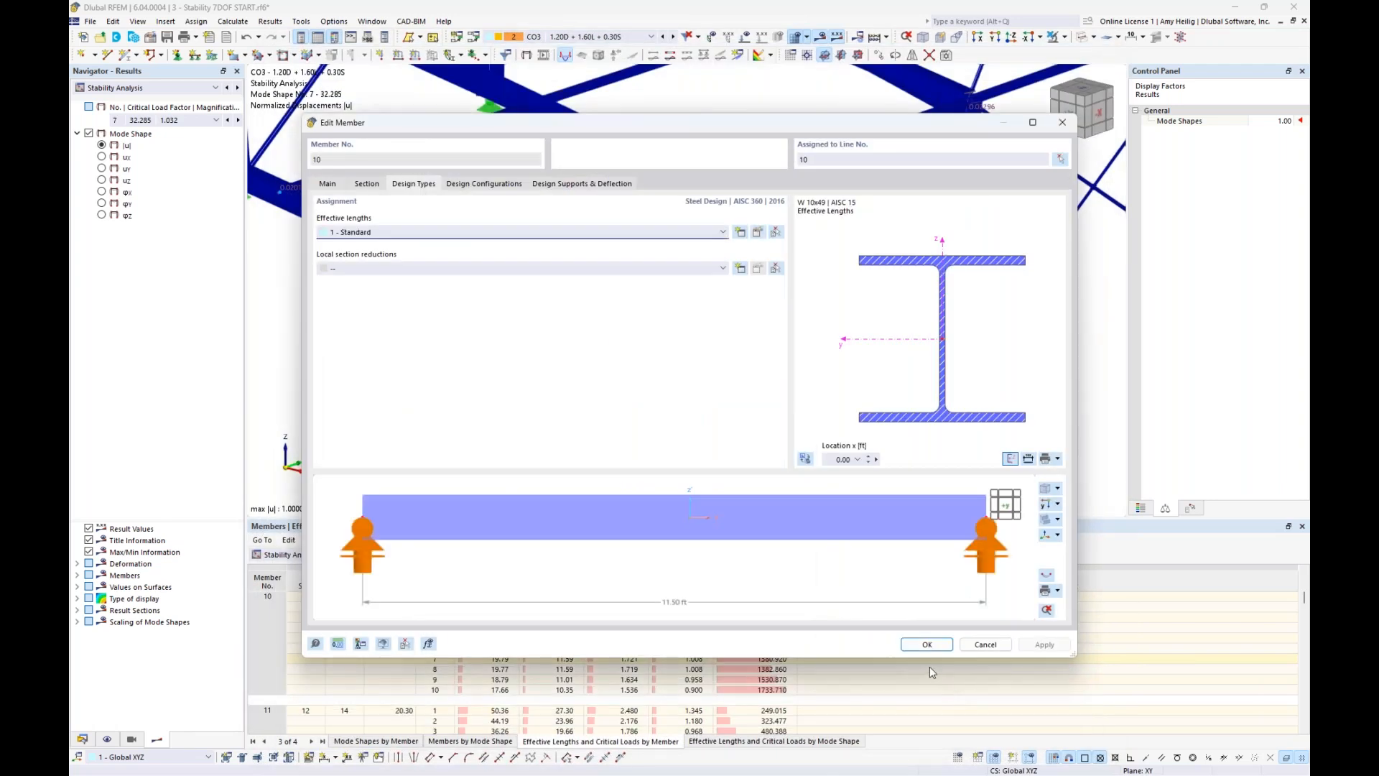
pyautogui.click(927, 645)
# - View the whole frame and compare the mode shapes for modes 1, 2 and 3
pyautogui.scroll(-5, 817, 341)
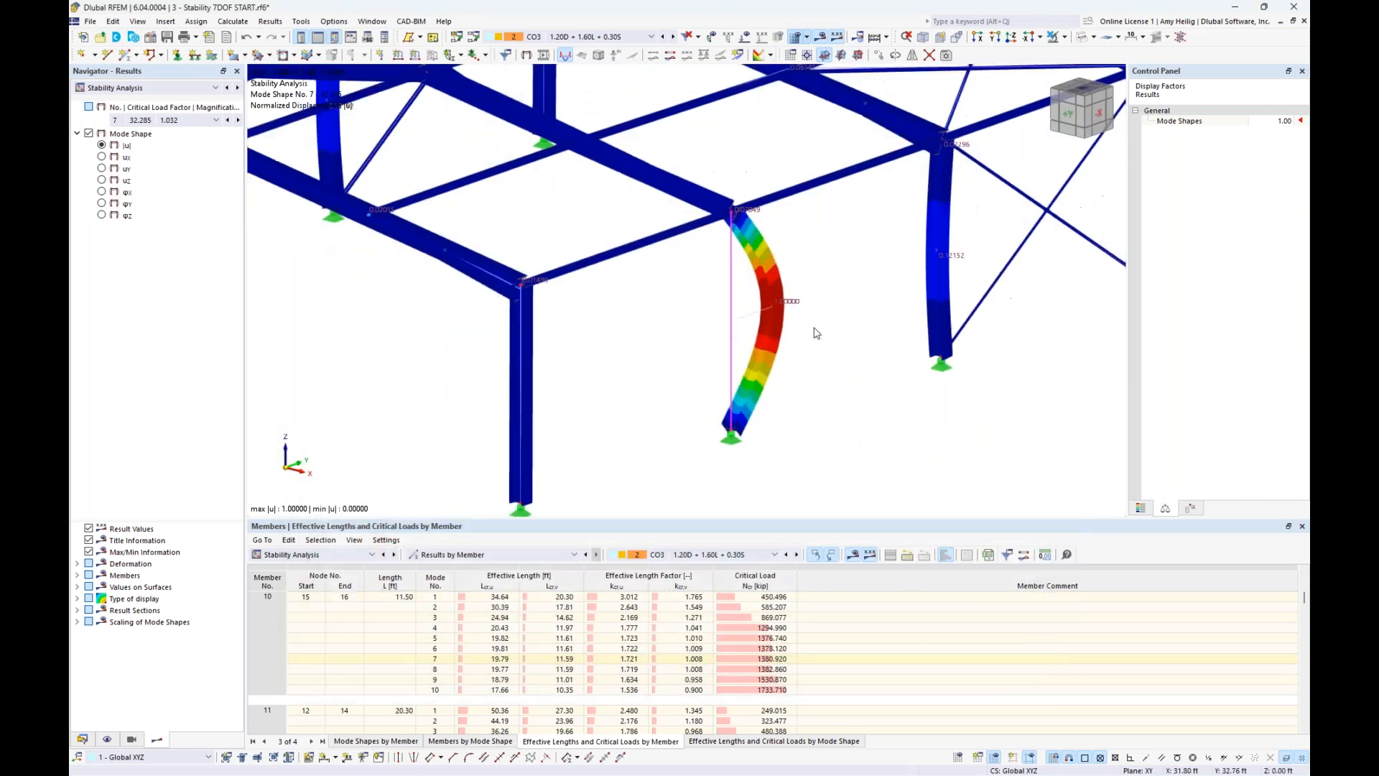
pyautogui.moveTo(814, 336); pyautogui.dragTo(764, 366, button='middle')
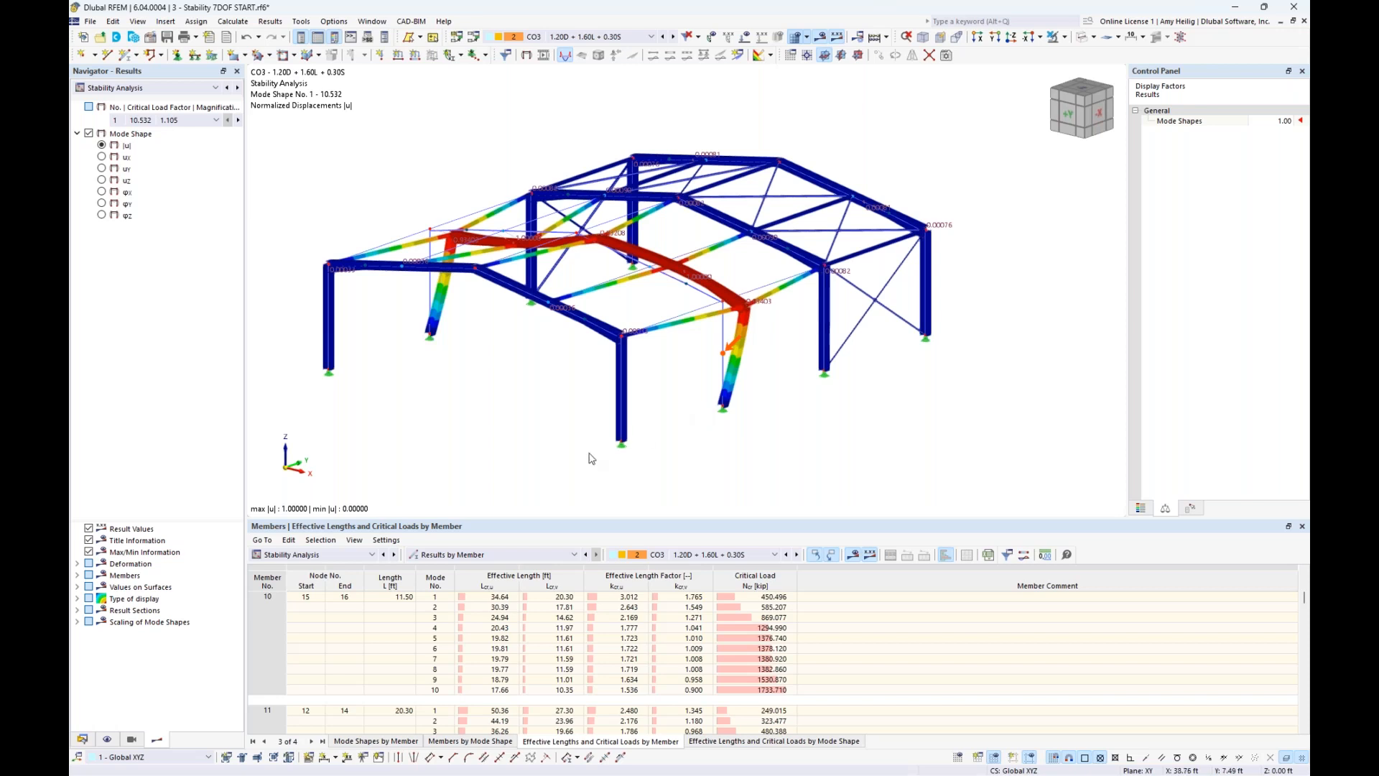
pyautogui.click(500, 608)
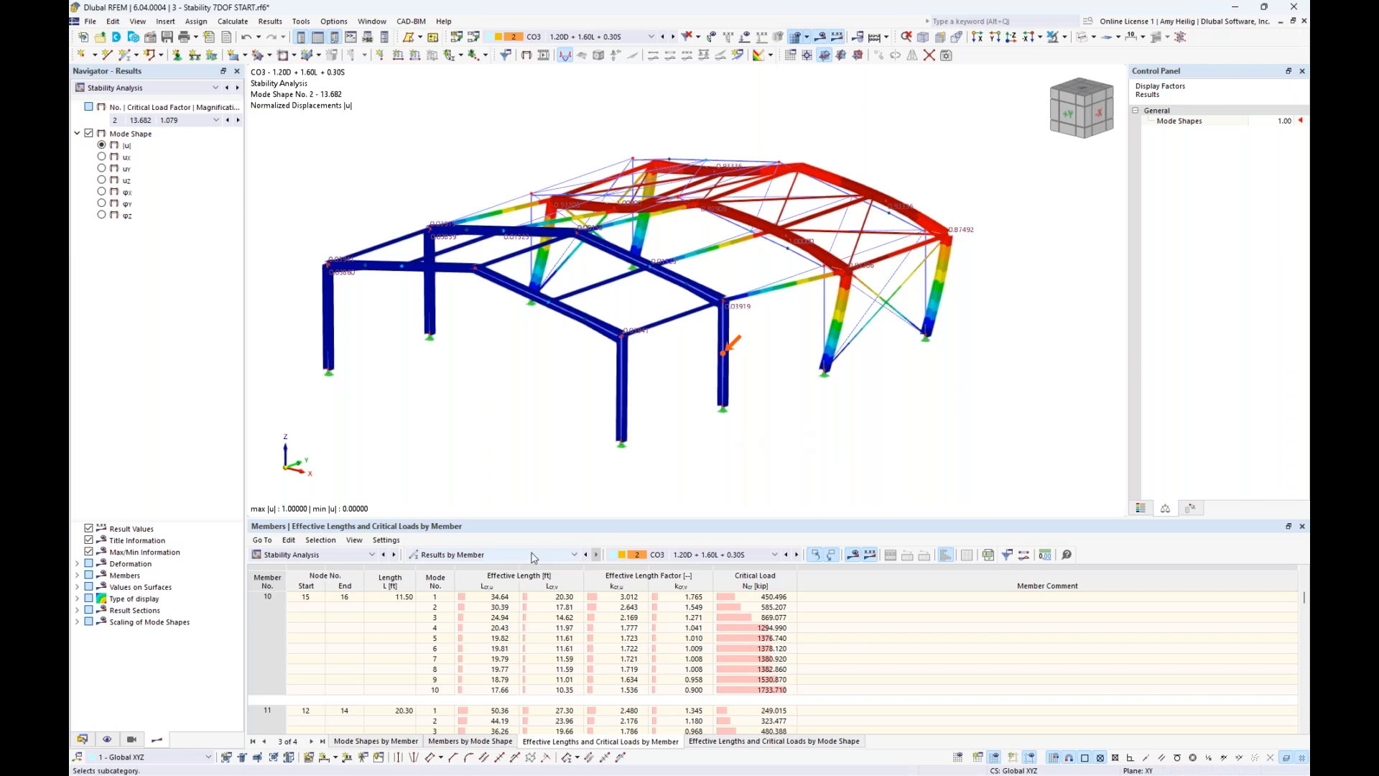
pyautogui.click(501, 619)
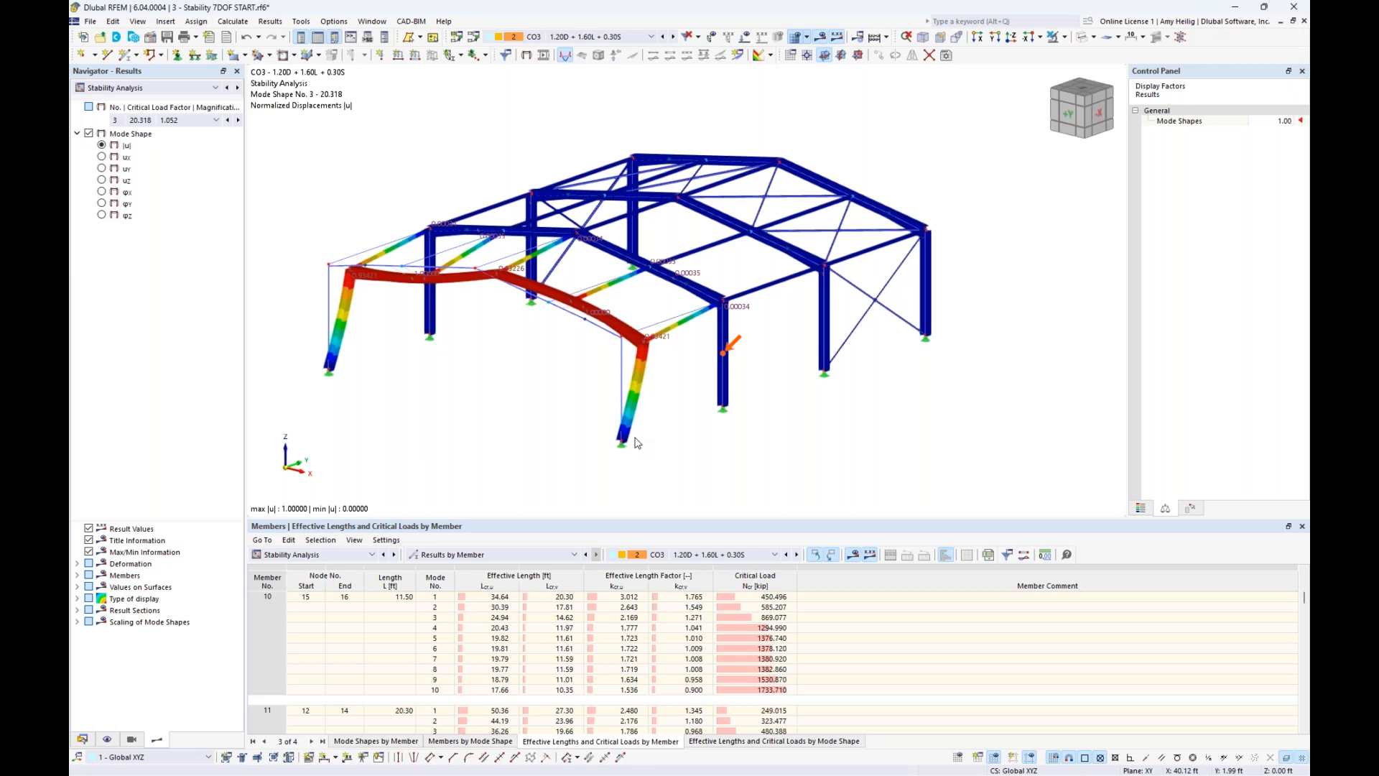
# - Switch to the static analysis results for CO3 and compare the members' My/Mu moments with their axial forces N
pyautogui.click(163, 89)
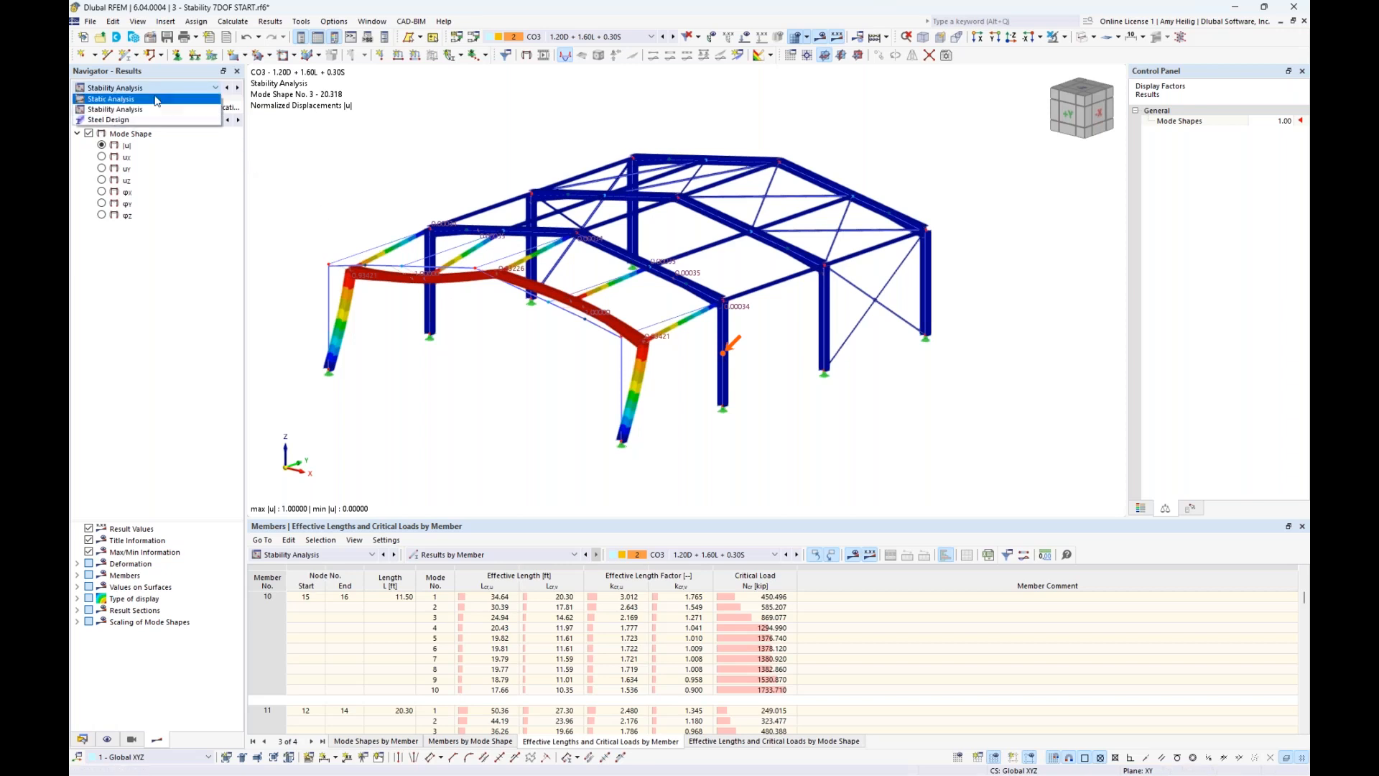
pyautogui.click(136, 100)
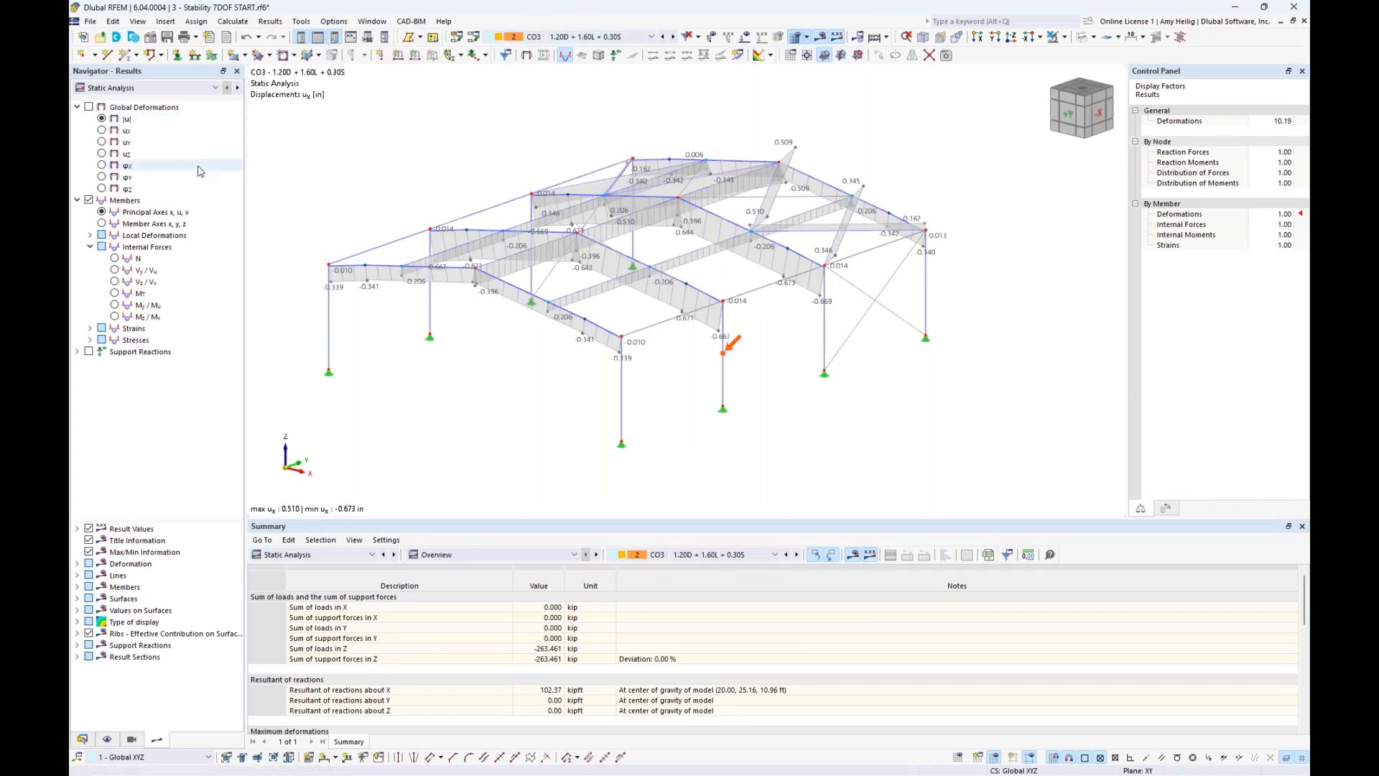
pyautogui.click(115, 306)
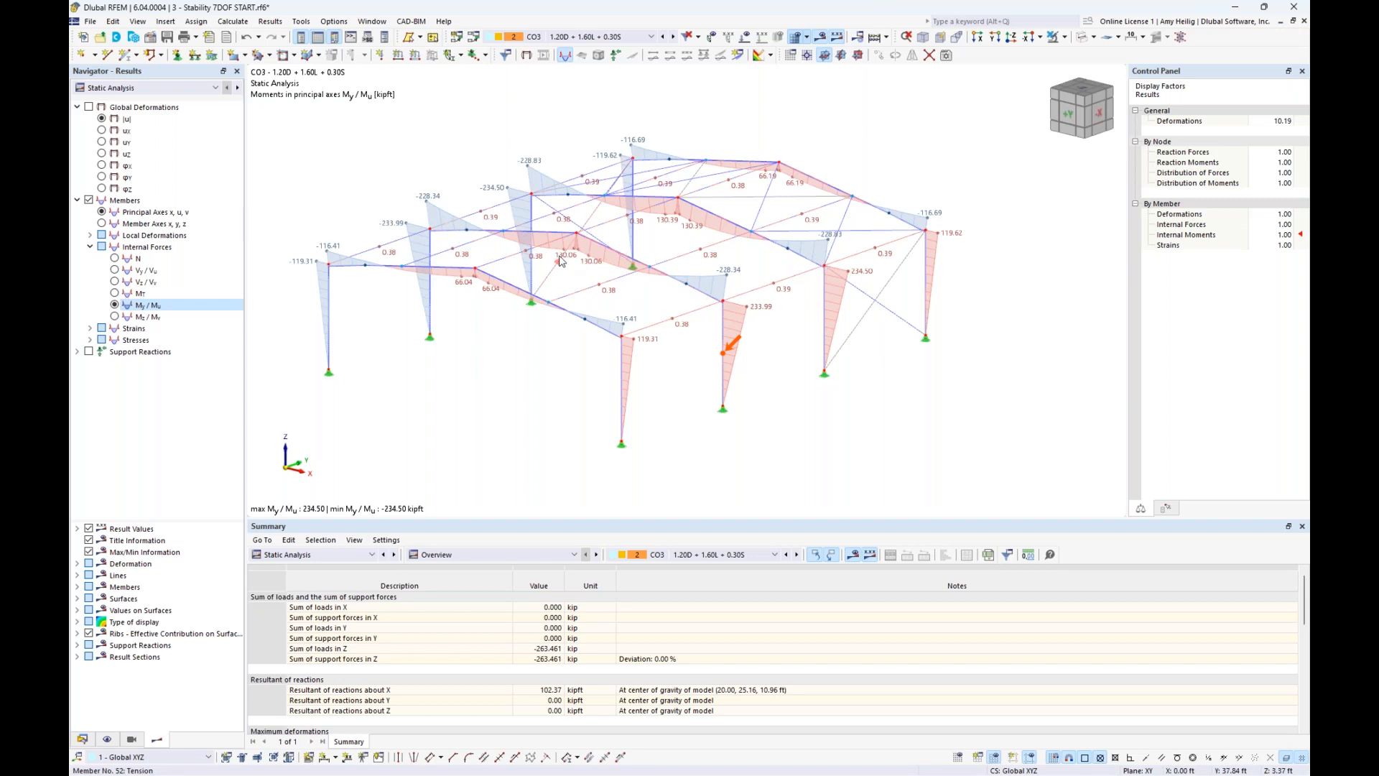
pyautogui.click(116, 258)
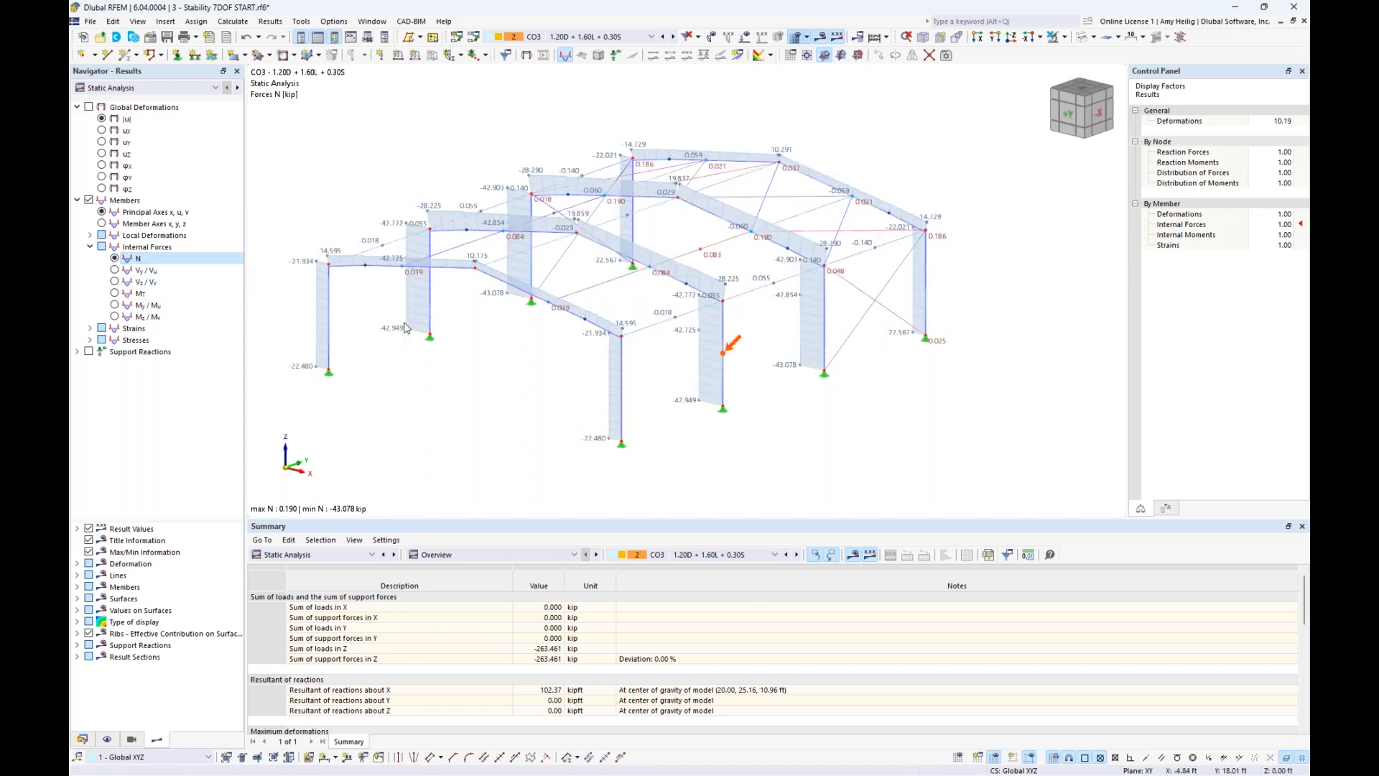
pyautogui.click(115, 305)
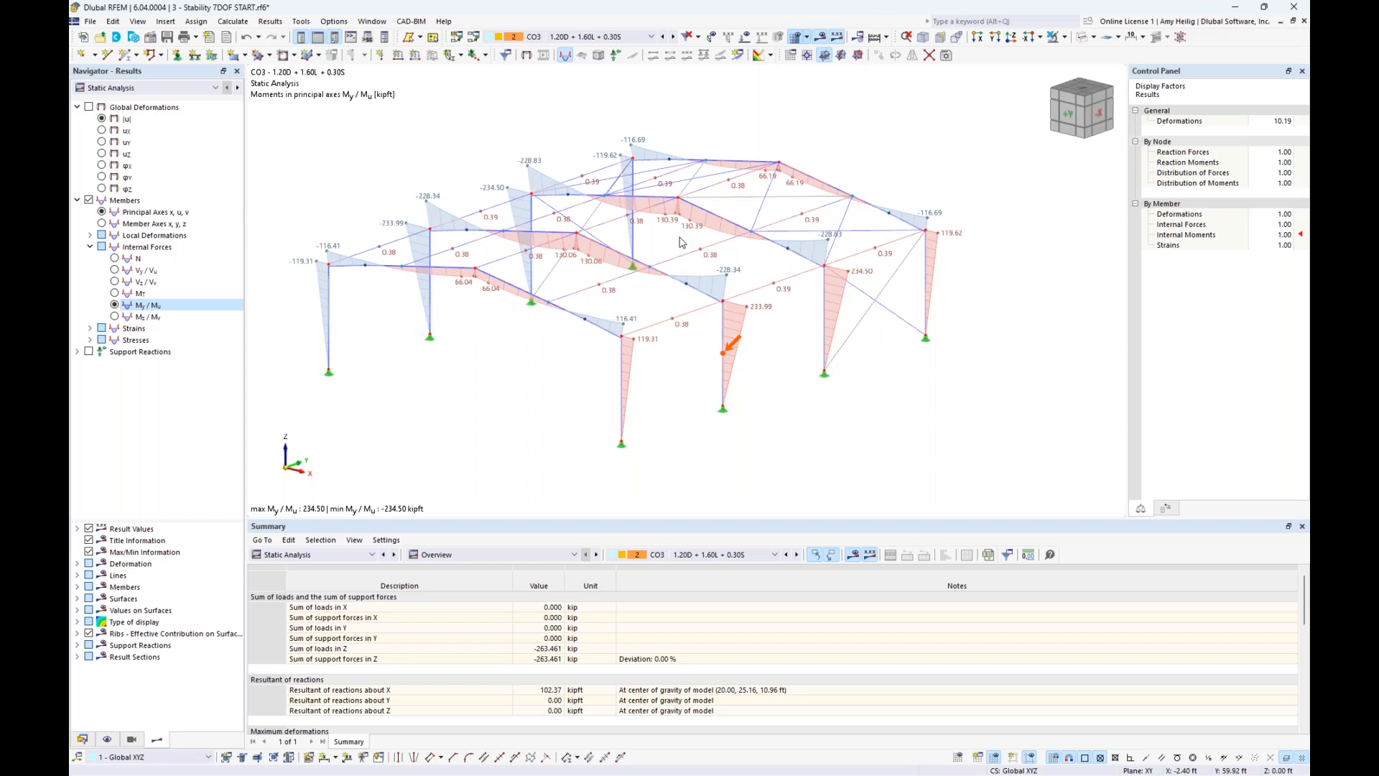
pyautogui.press('super+Tab')
pyautogui.click(687, 319)
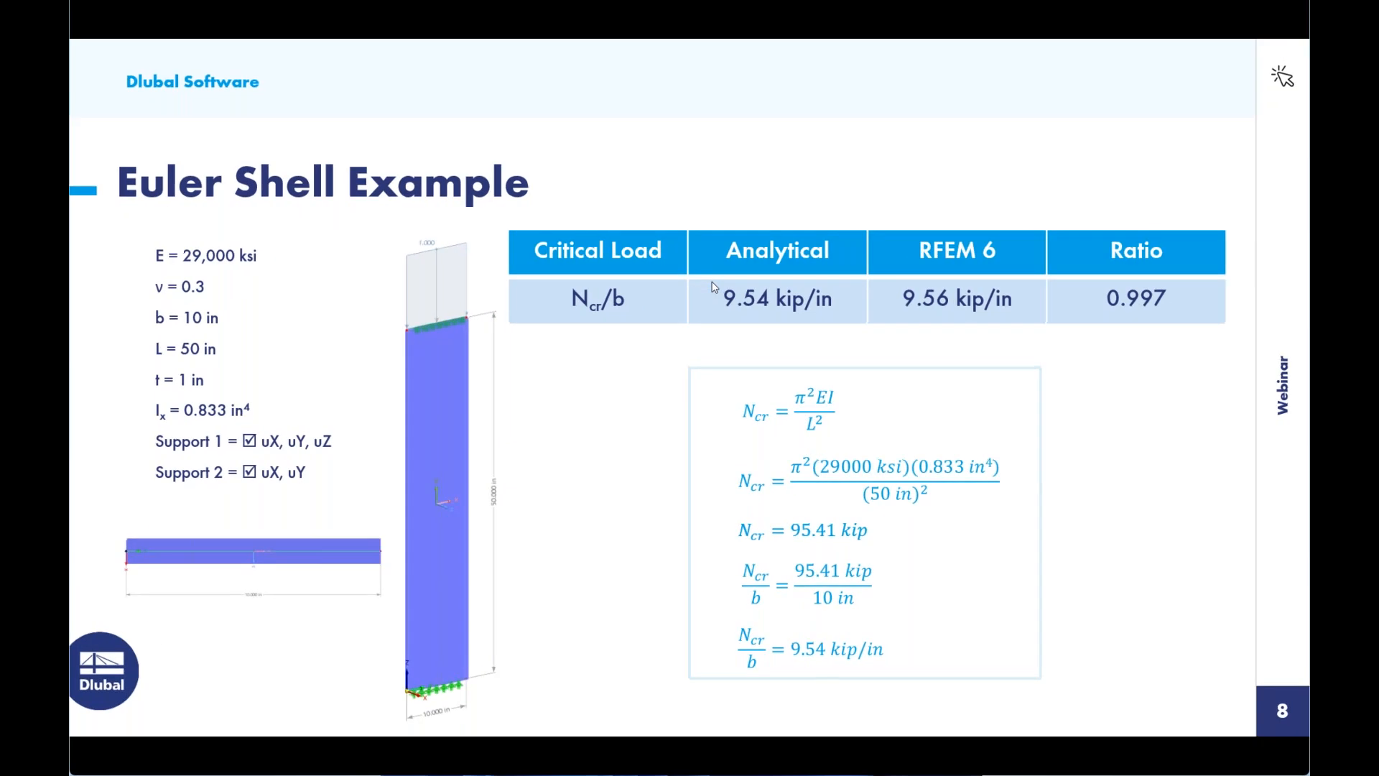
pyautogui.press('Right')
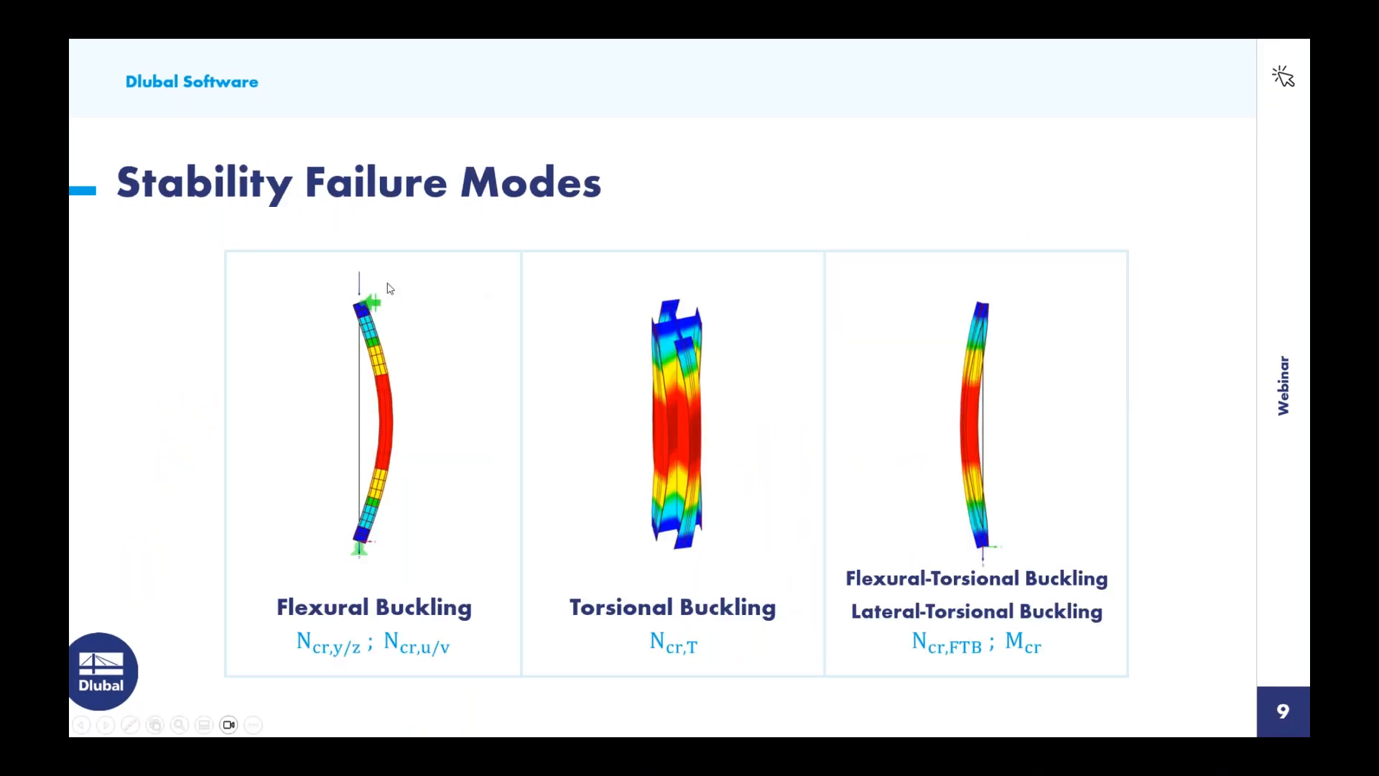
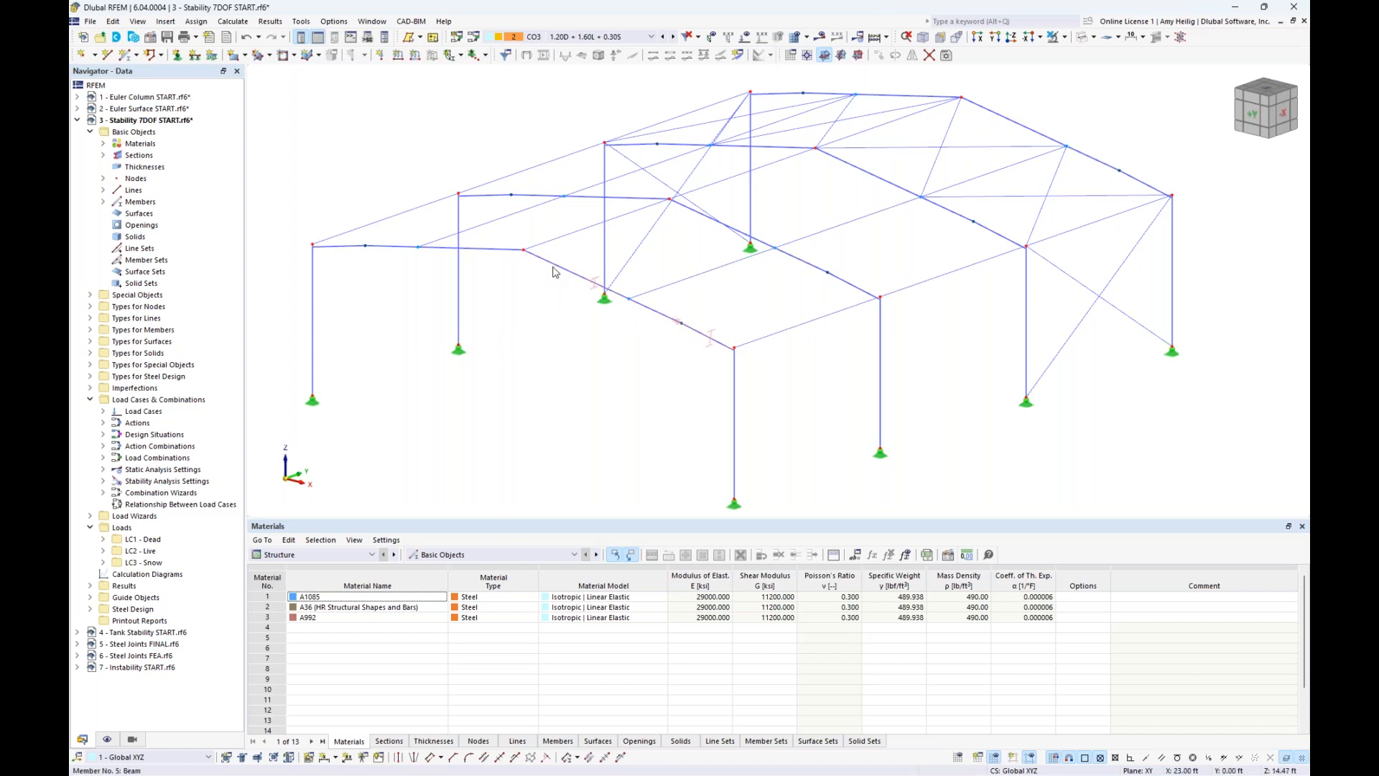
pyautogui.moveTo(573, 276)
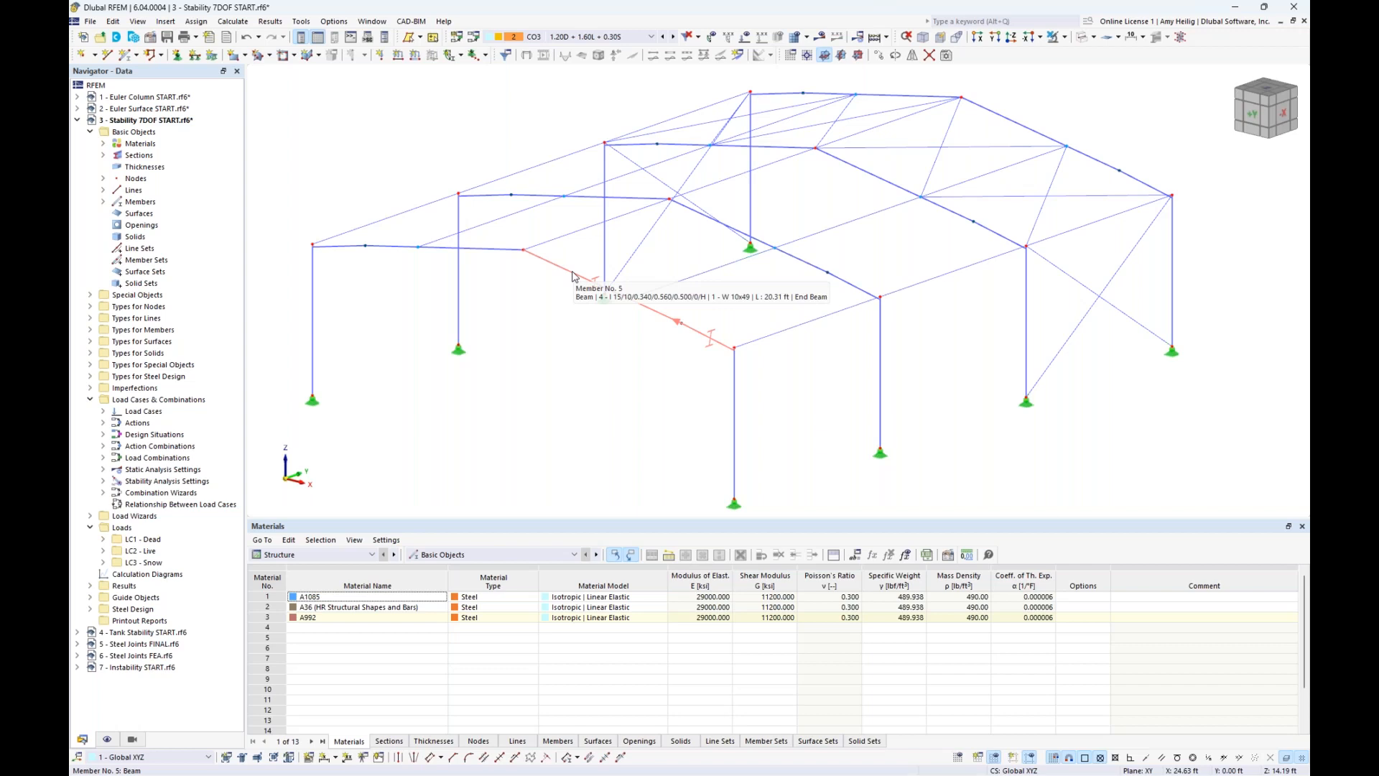
pyautogui.click(573, 278)
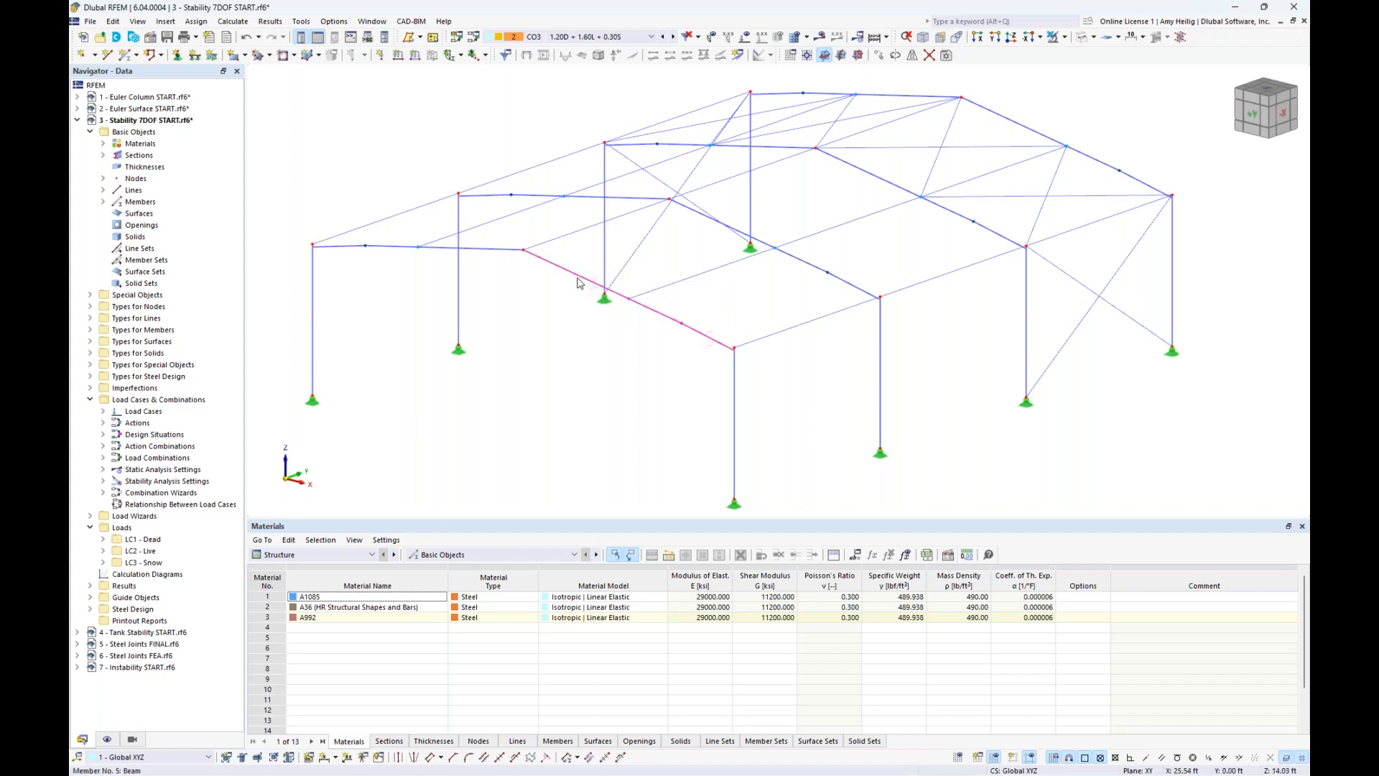
pyautogui.click(505, 256)
pyautogui.rightClick(559, 270)
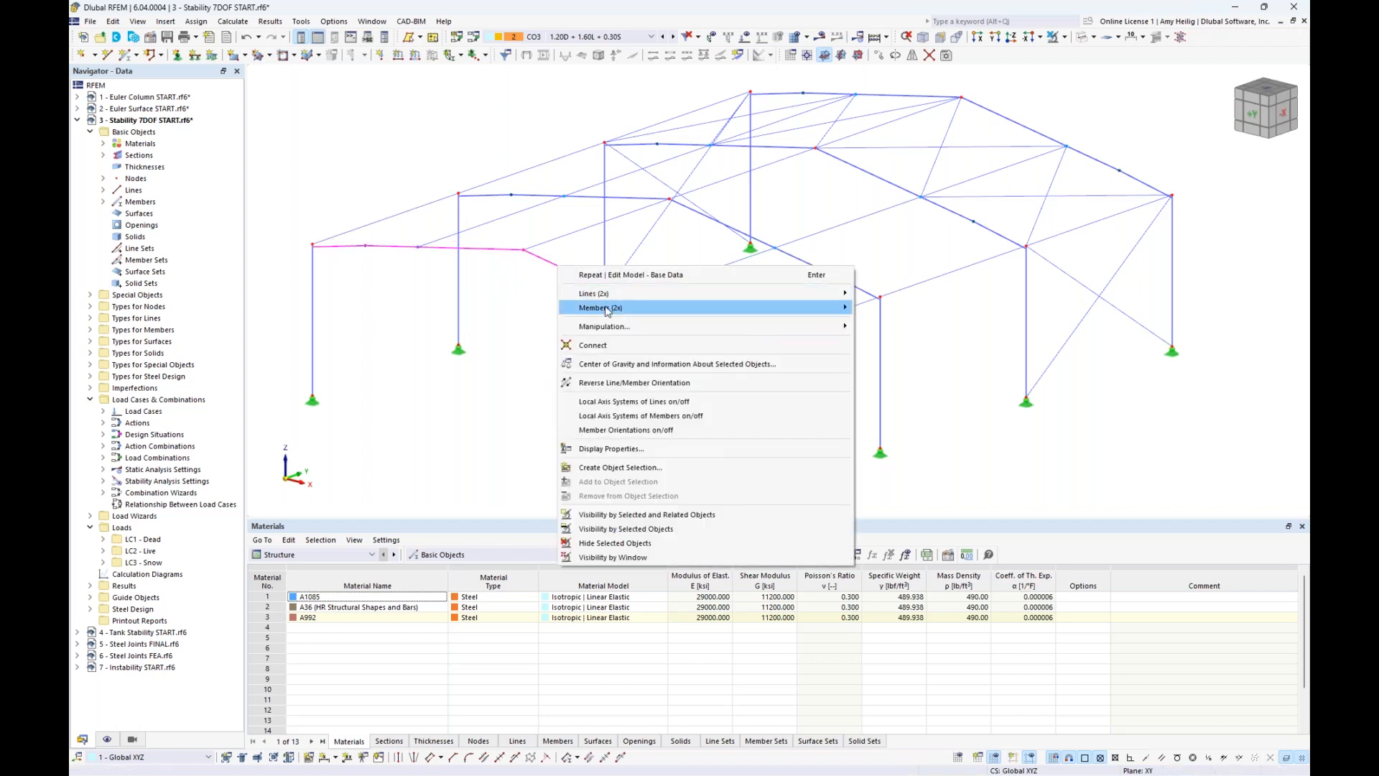
pyautogui.moveTo(834, 308)
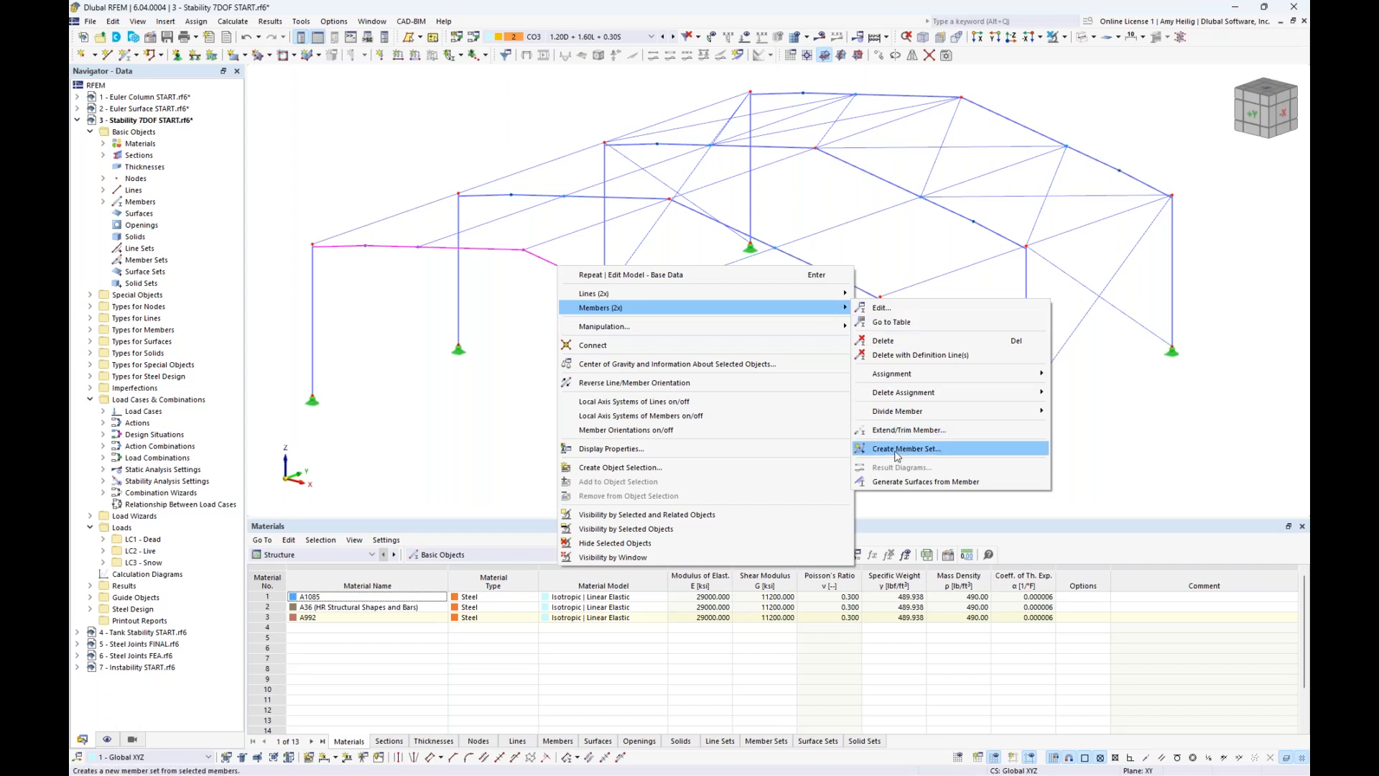
pyautogui.click(420, 421)
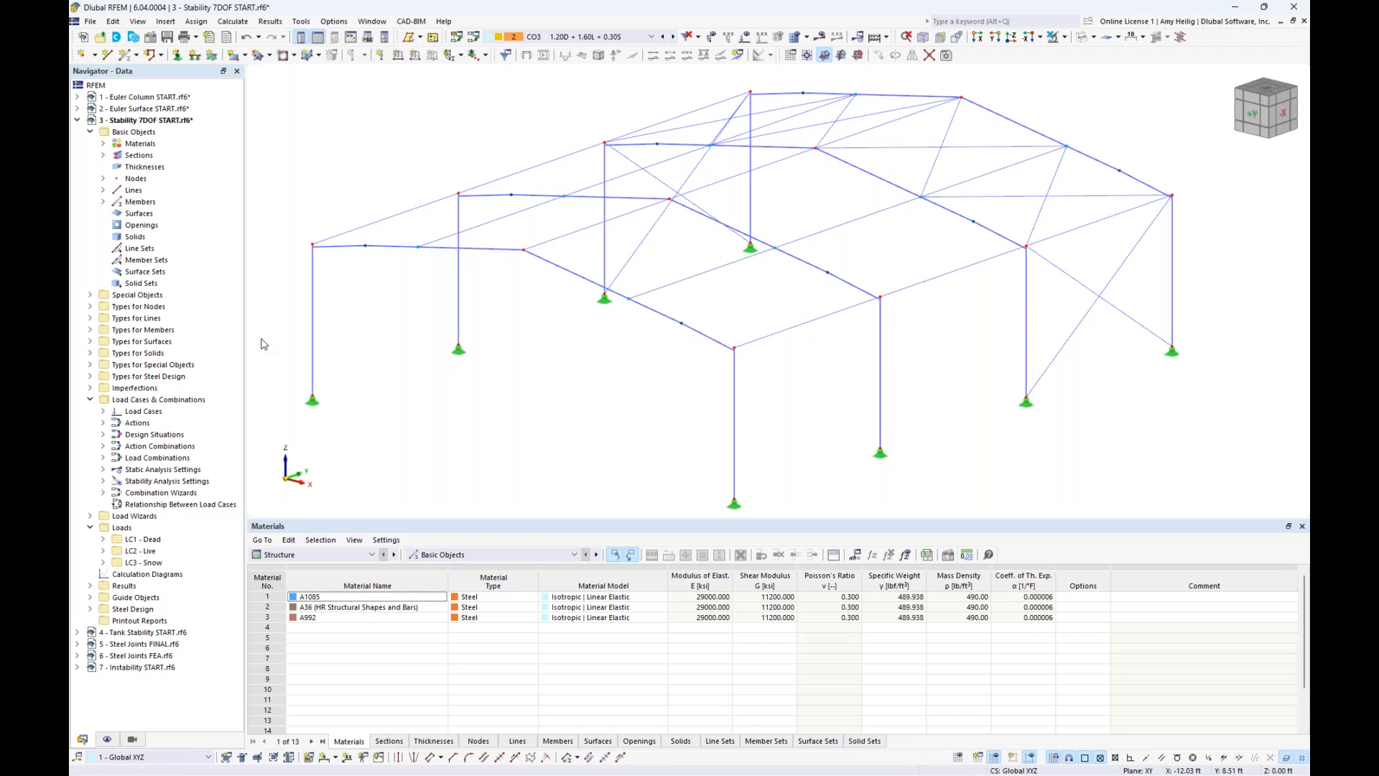
# - Start a new member transverse stiffener definition and add a Flat stiffener as its first entry
pyautogui.click(90, 331)
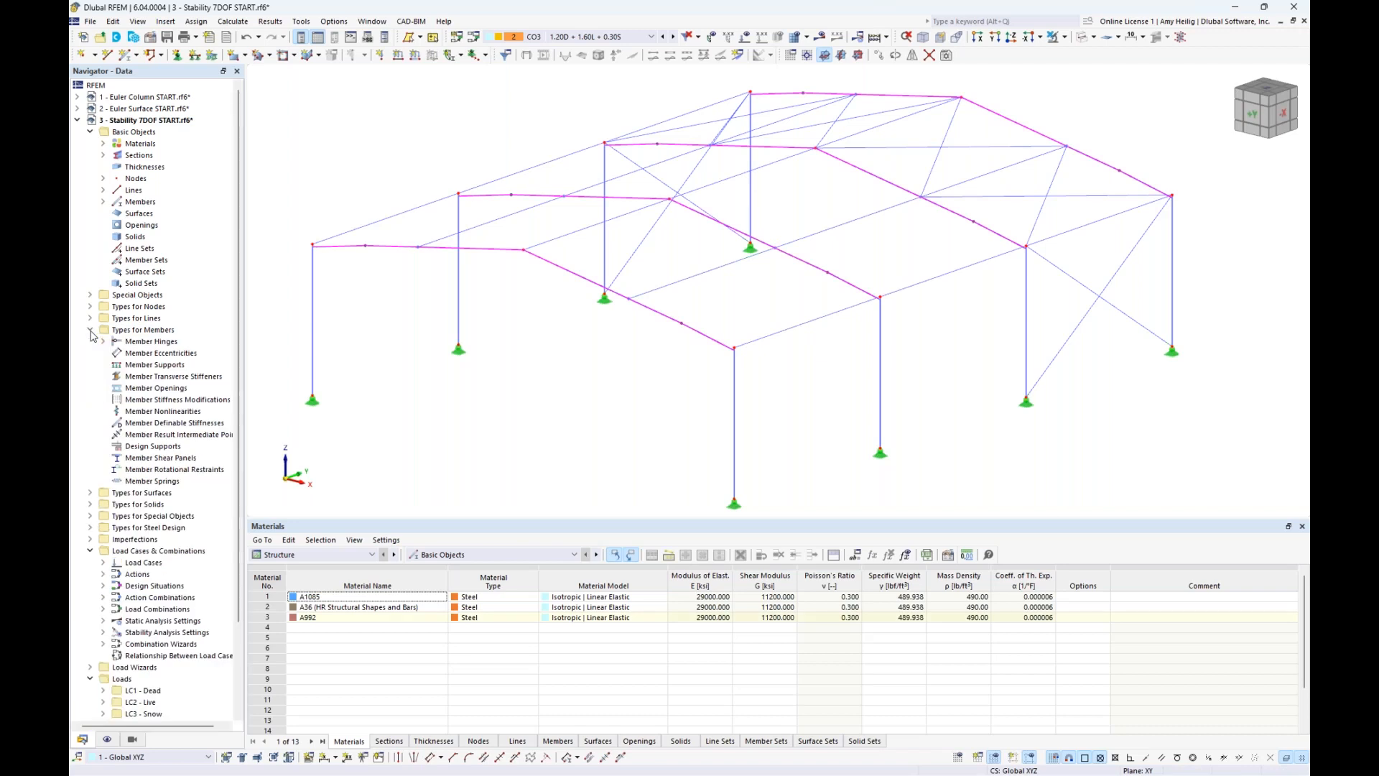
pyautogui.doubleClick(164, 378)
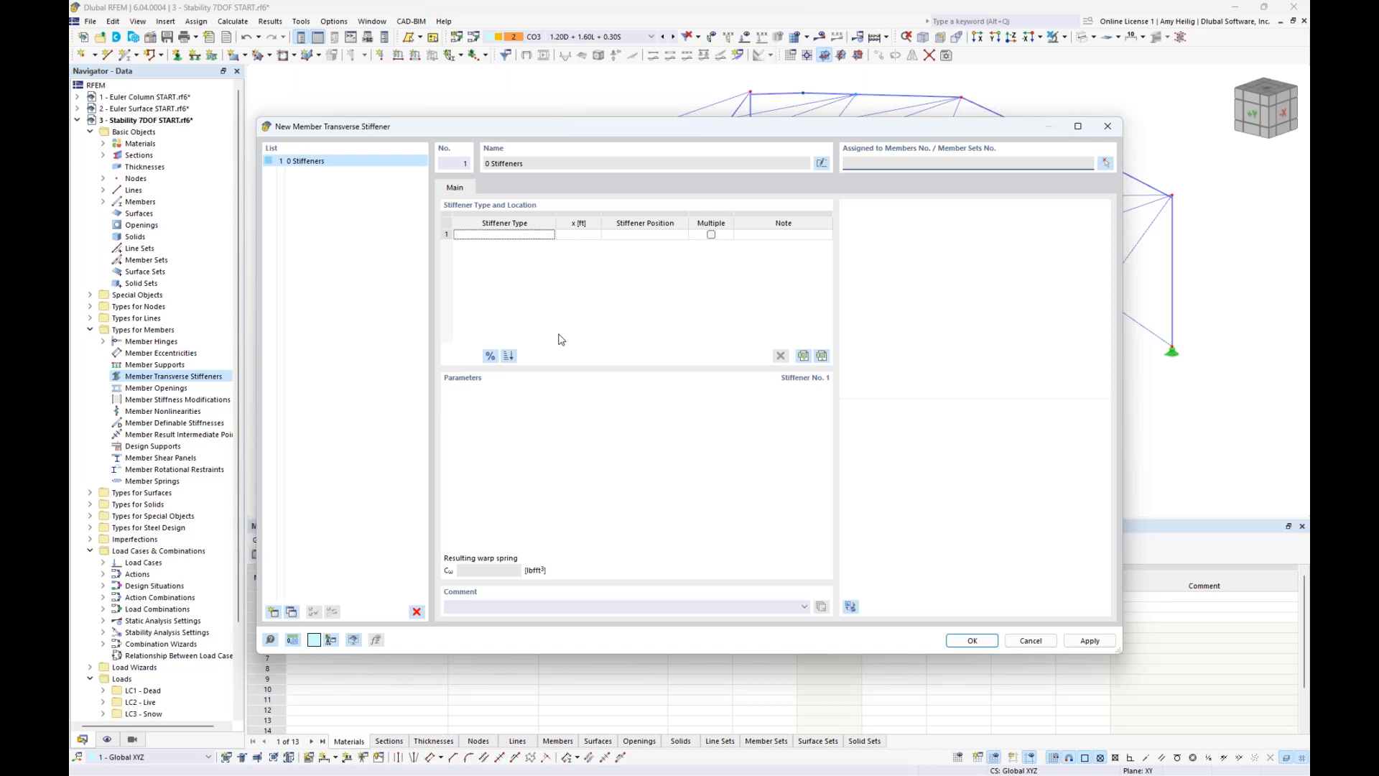
pyautogui.click(540, 235)
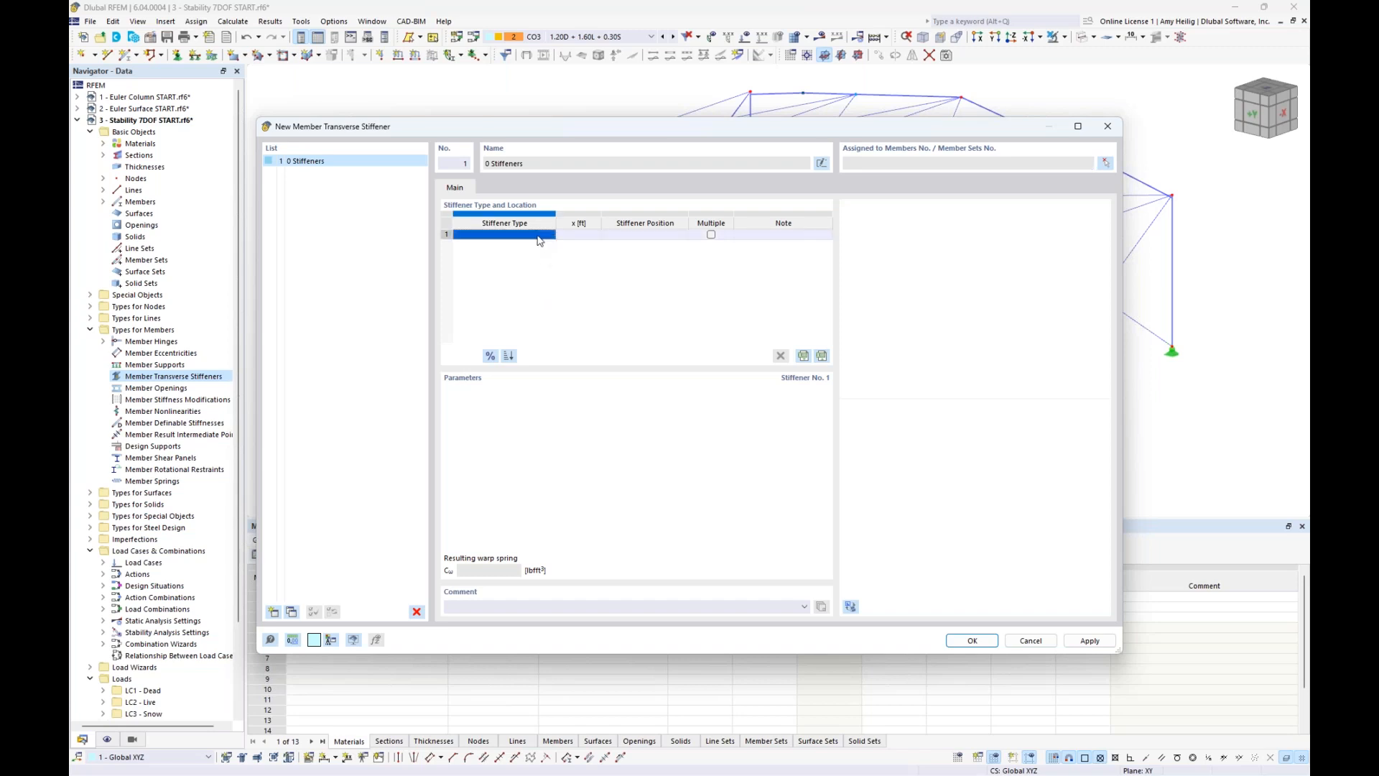
pyautogui.click(550, 236)
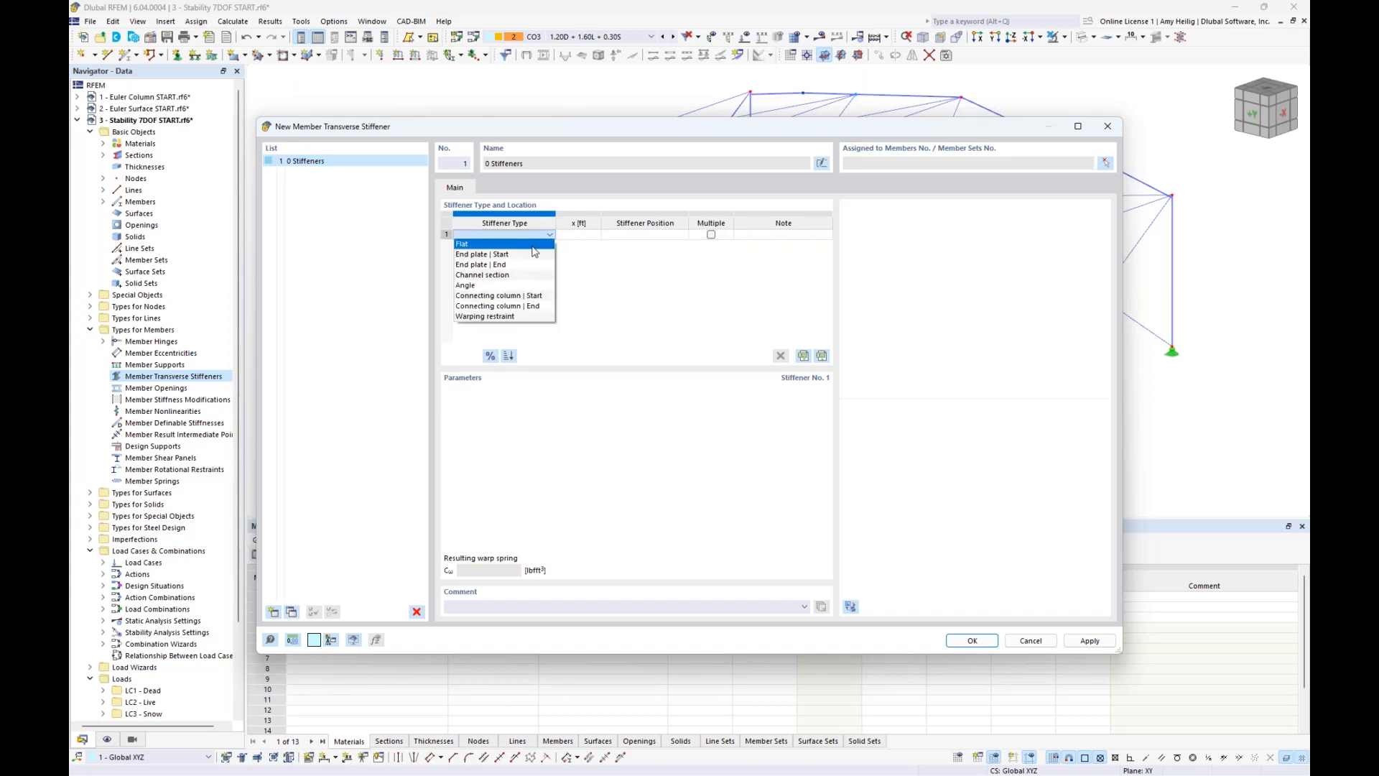
pyautogui.click(525, 247)
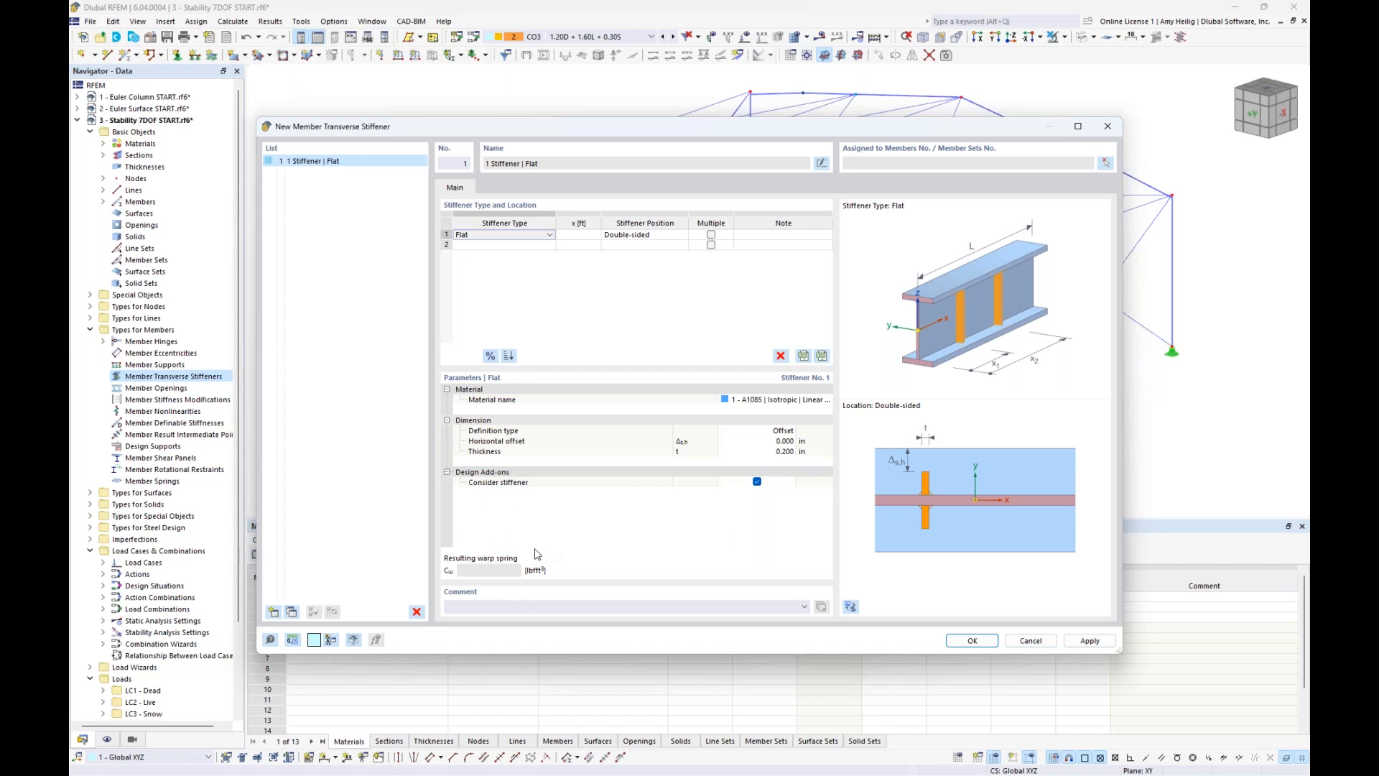
# - Change the first stiffener entry to a warping restraint and place it at a relative x of 0%
pyautogui.click(513, 234)
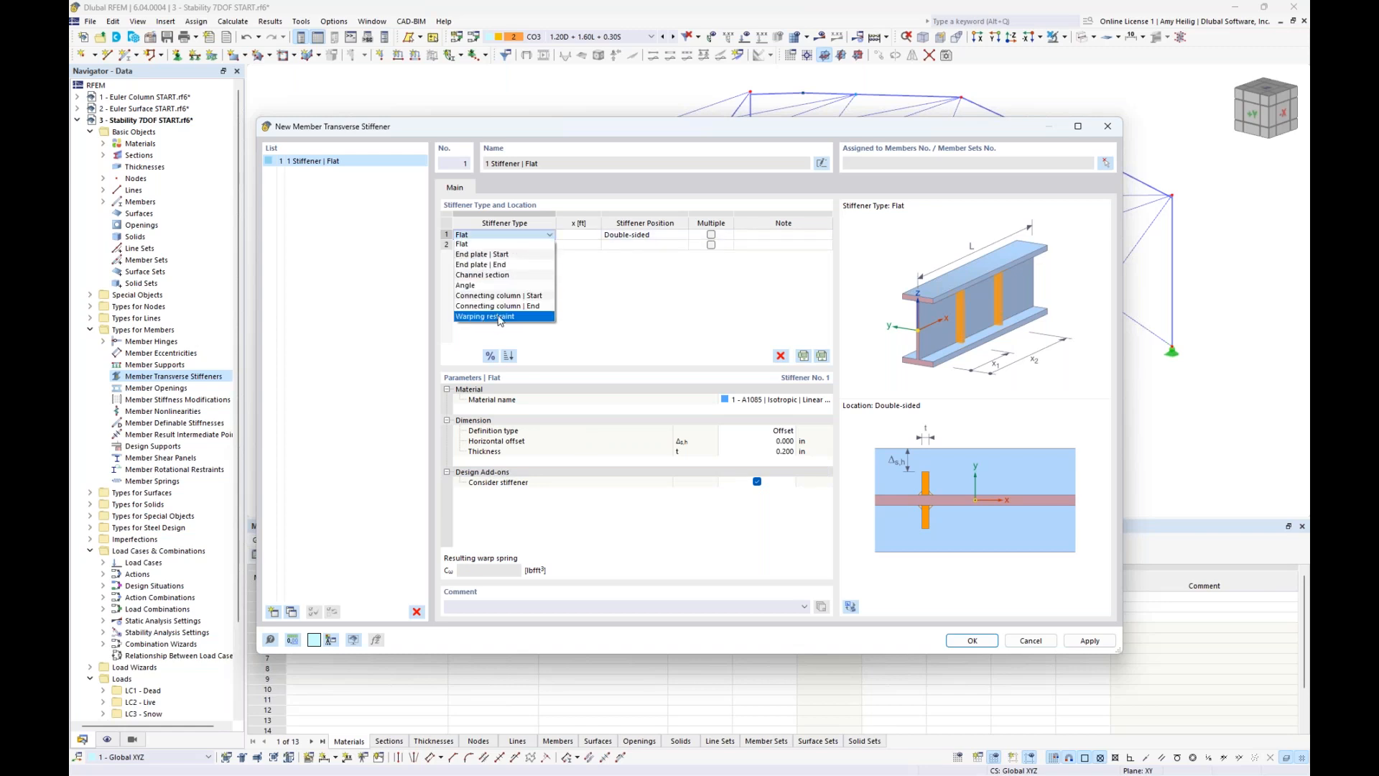
pyautogui.click(501, 317)
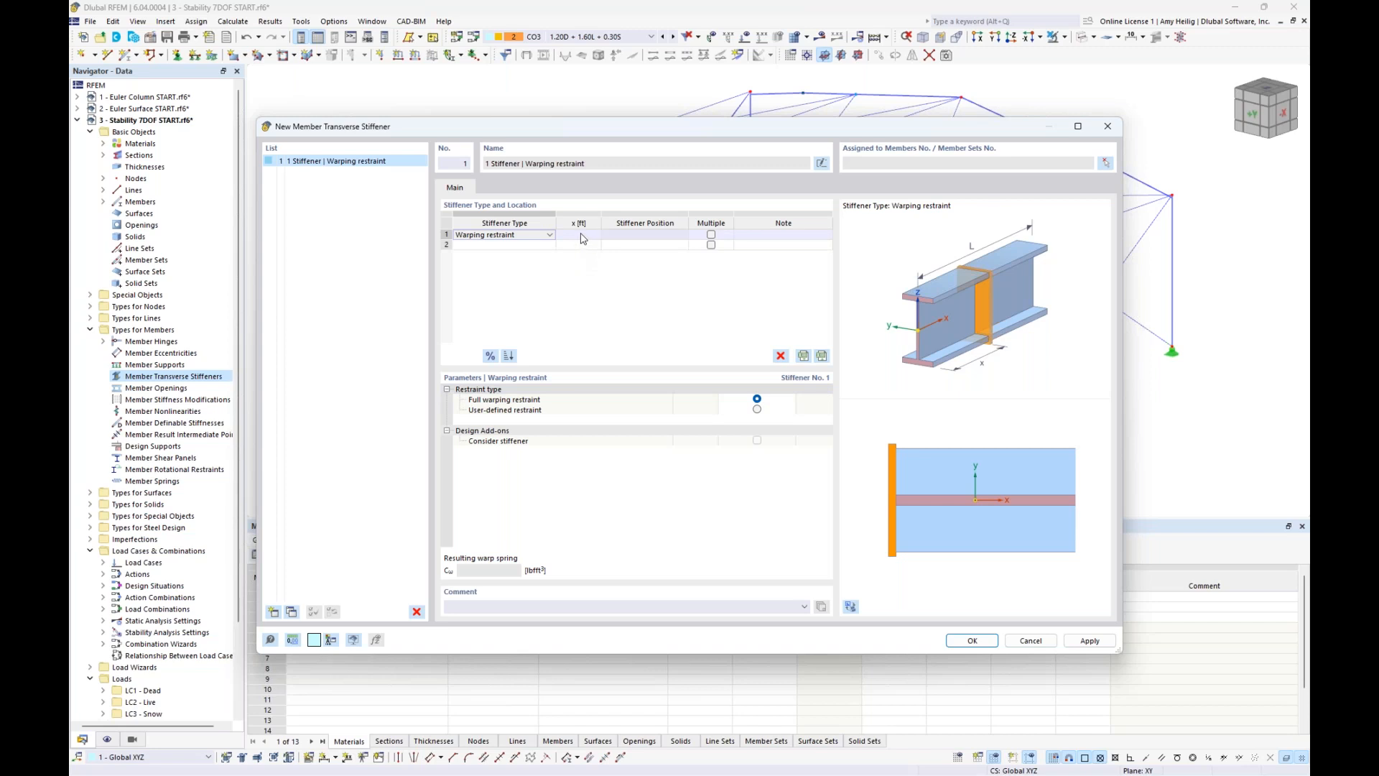
pyautogui.click(489, 356)
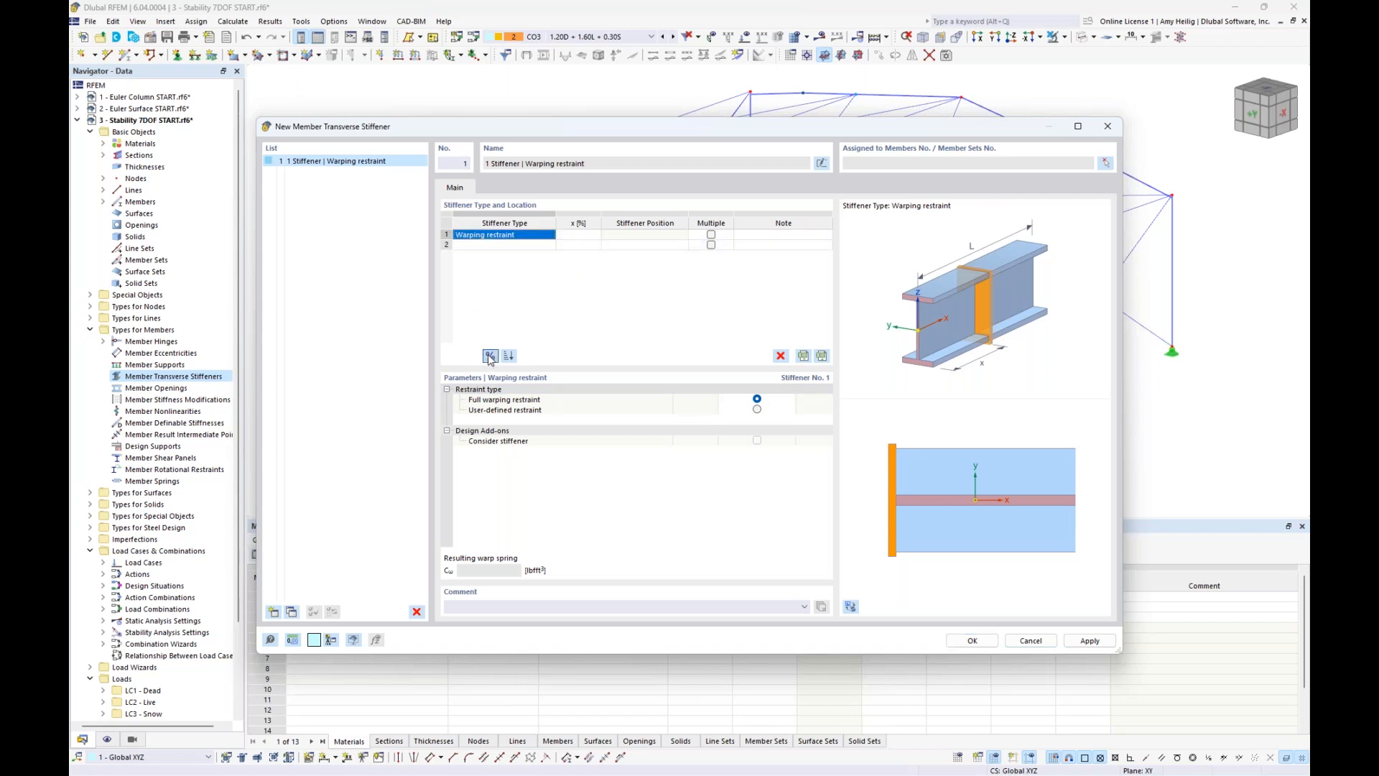
pyautogui.click(577, 236)
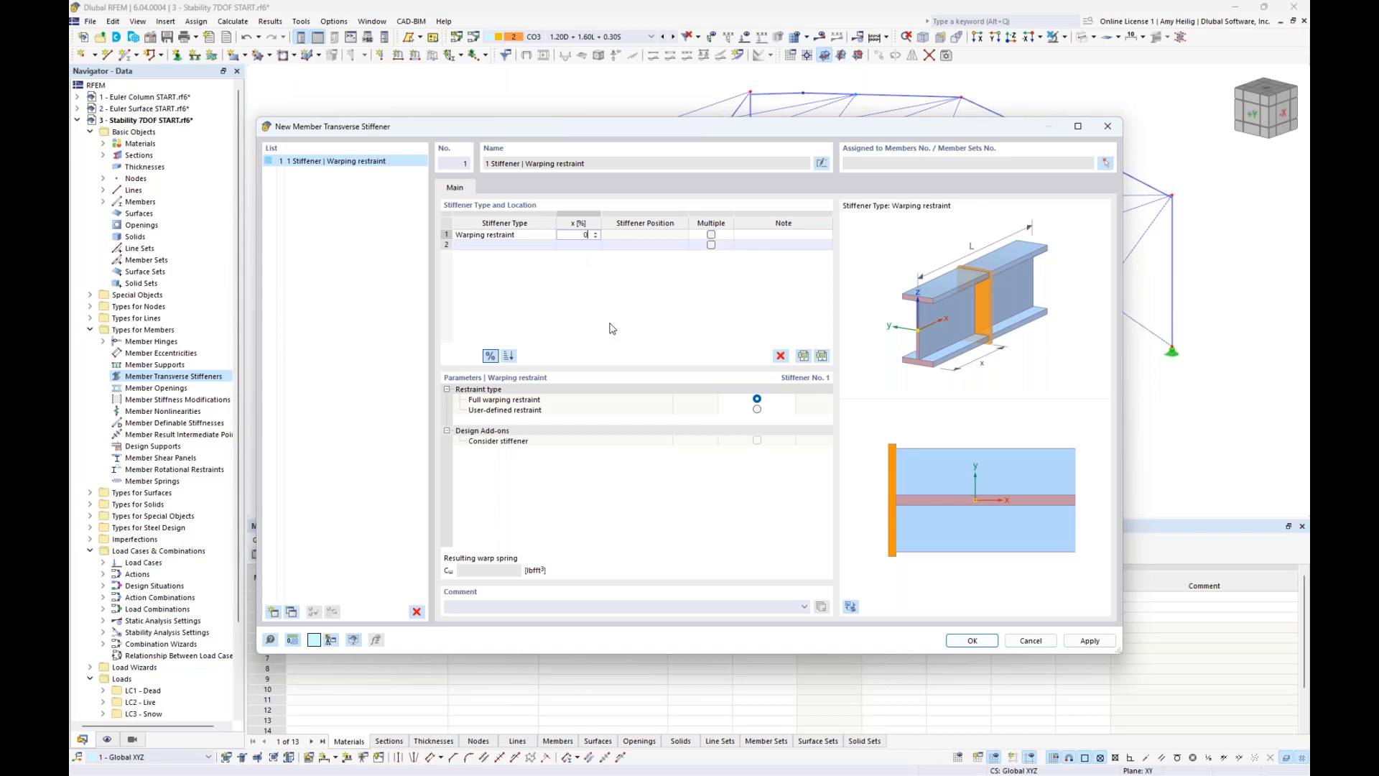
# - Add a second warping restraint entry to the stiffener definition at a relative x of 100%
pyautogui.click(491, 245)
pyautogui.click(503, 245)
pyautogui.click(550, 245)
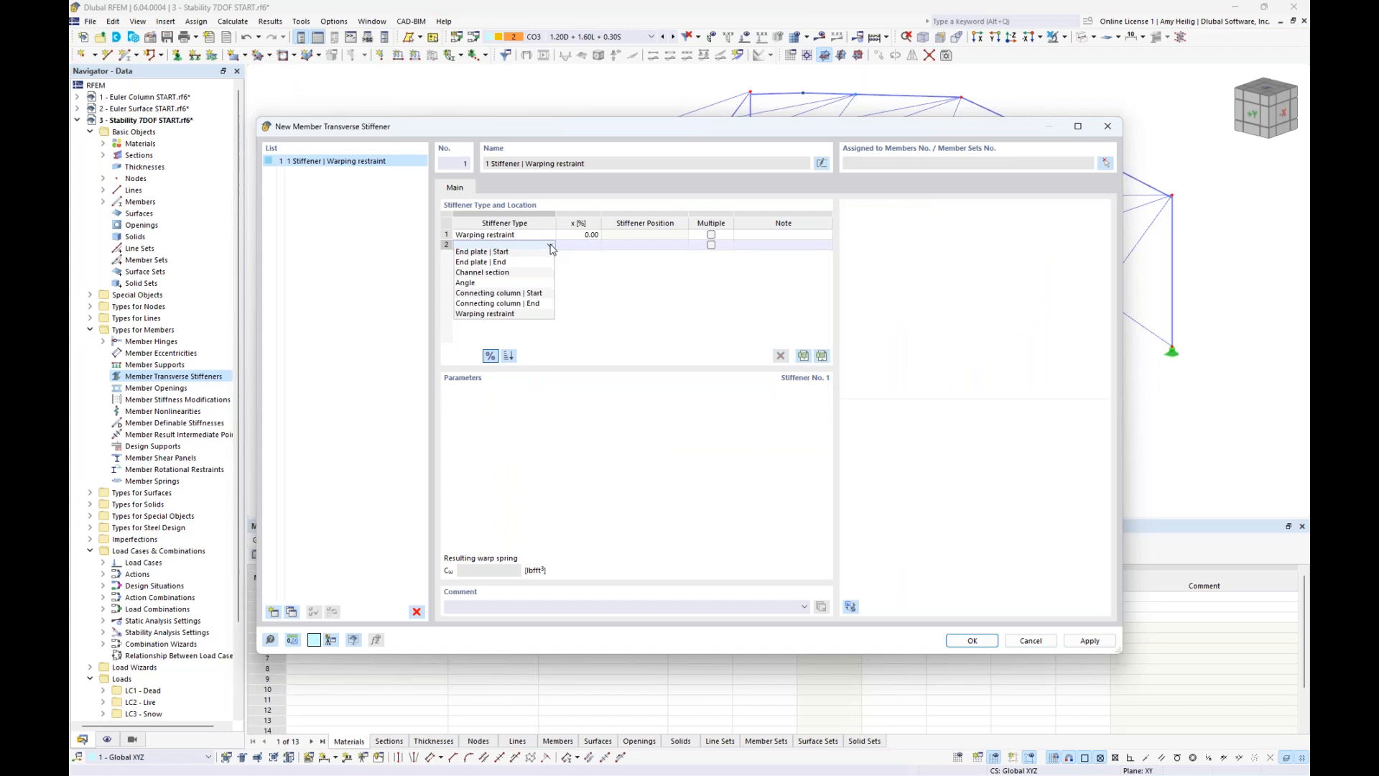
pyautogui.click(496, 316)
pyautogui.click(585, 245)
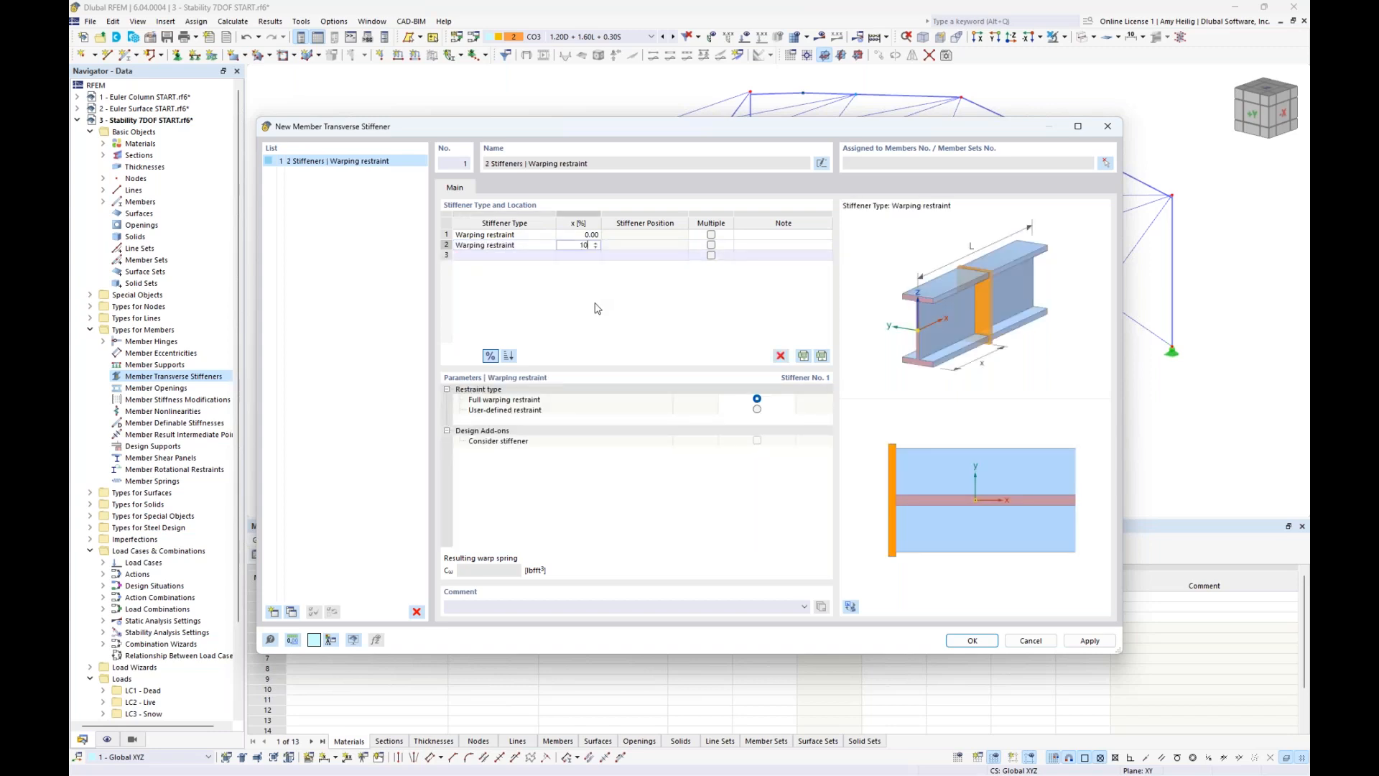
pyautogui.press('Return')
# - Assign the warping restraints to the rafter members 4,5,11,12,18,19,32,33 of all four frames and accept the stiffener definition
pyautogui.click(1106, 163)
pyautogui.keyDown('ctrl'); pyautogui.moveTo(655, 324); pyautogui.dragTo(754, 424, button='middle'); pyautogui.keyUp('ctrl')
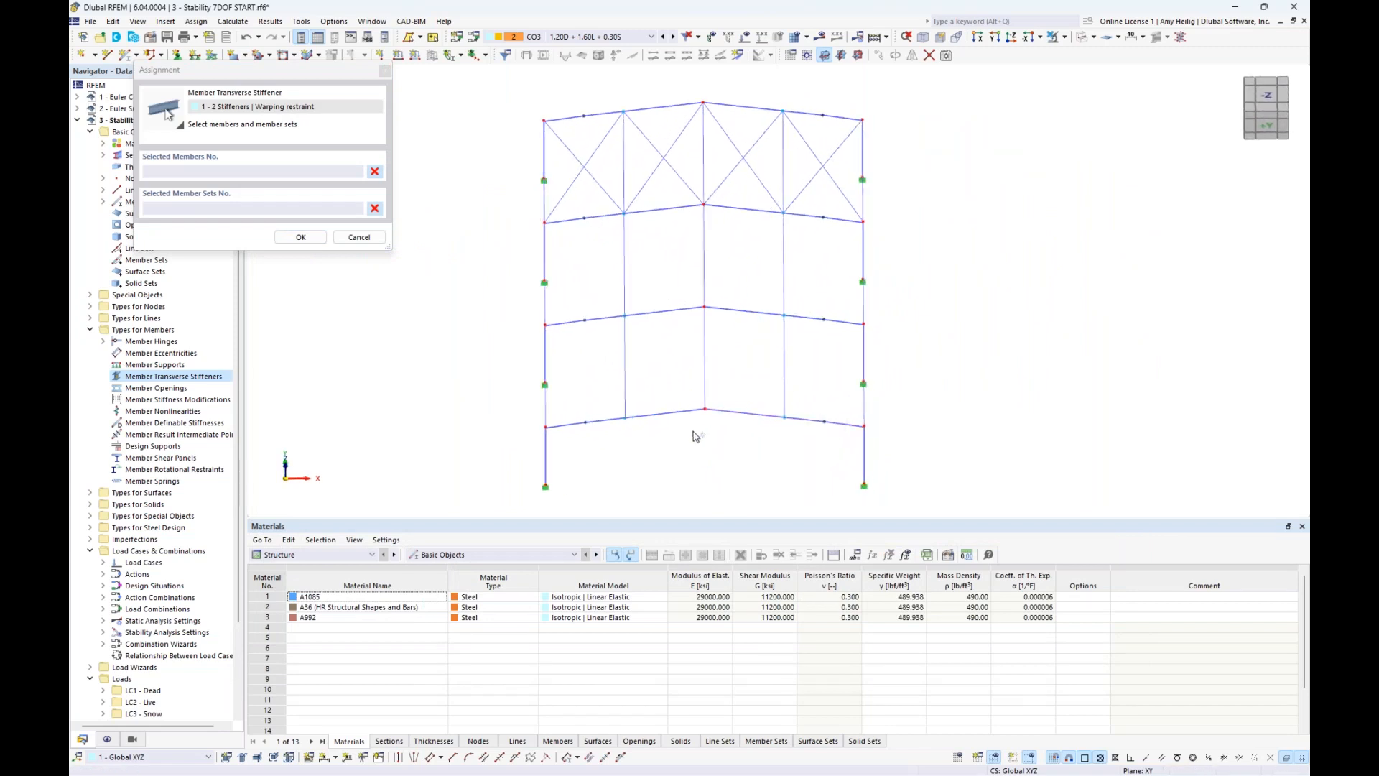
pyautogui.moveTo(688, 437); pyautogui.dragTo(649, 199)
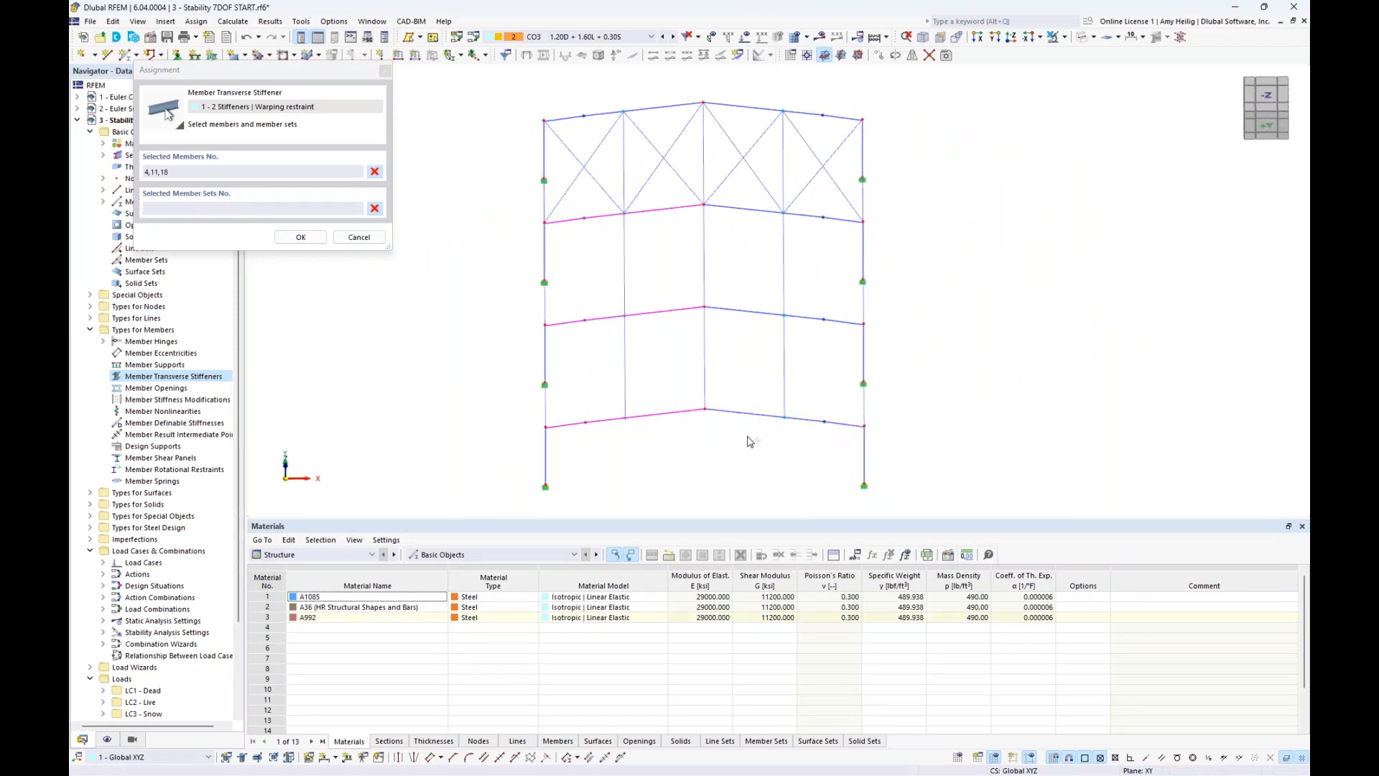
pyautogui.moveTo(759, 444); pyautogui.dragTo(727, 203)
pyautogui.moveTo(682, 123); pyautogui.dragTo(646, 92)
pyautogui.moveTo(754, 127); pyautogui.dragTo(725, 93)
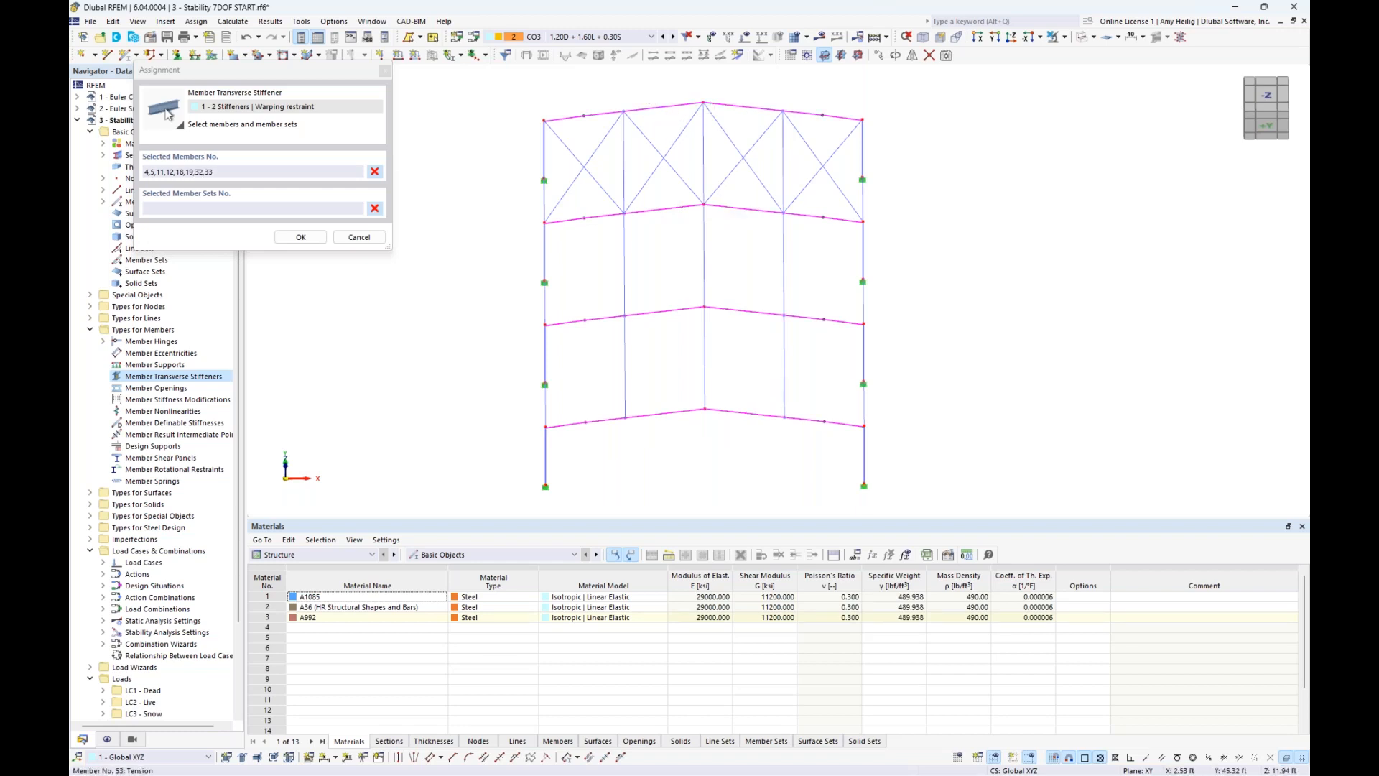
pyautogui.click(300, 238)
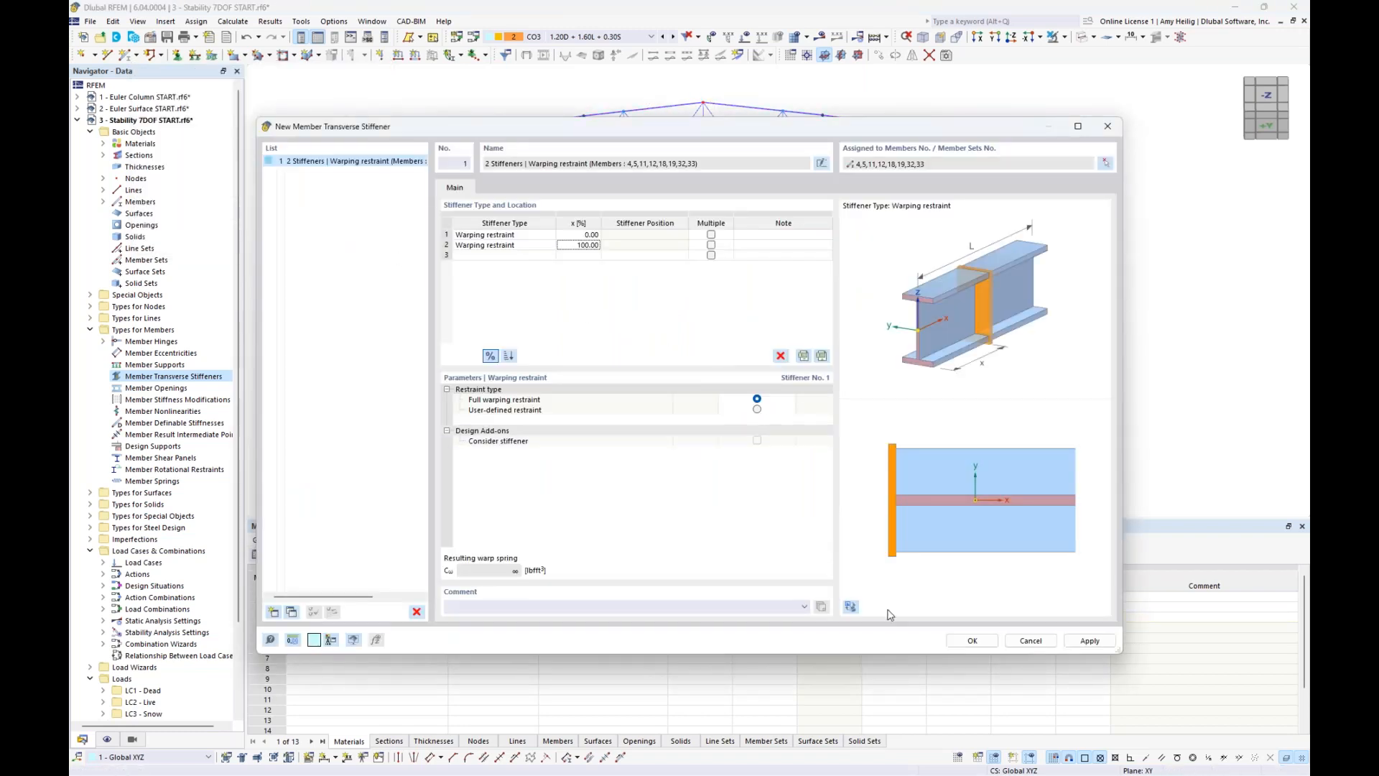
pyautogui.click(973, 641)
# - Recalculate the frame model with the new warping restraints
pyautogui.keyDown('ctrl'); pyautogui.moveTo(984, 425); pyautogui.dragTo(866, 336, button='middle'); pyautogui.keyUp('ctrl')
pyautogui.scroll(4, 570, 266)
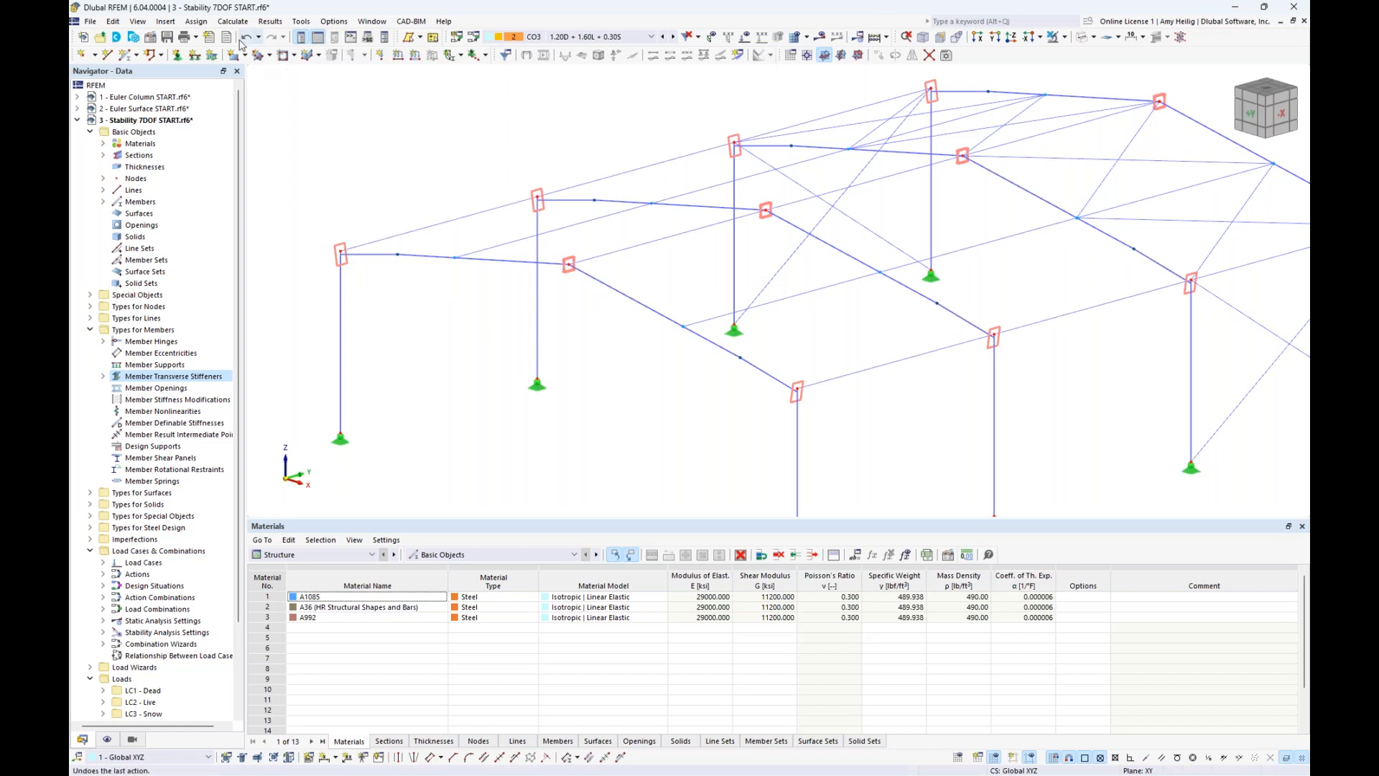
pyautogui.click(234, 21)
pyautogui.click(252, 51)
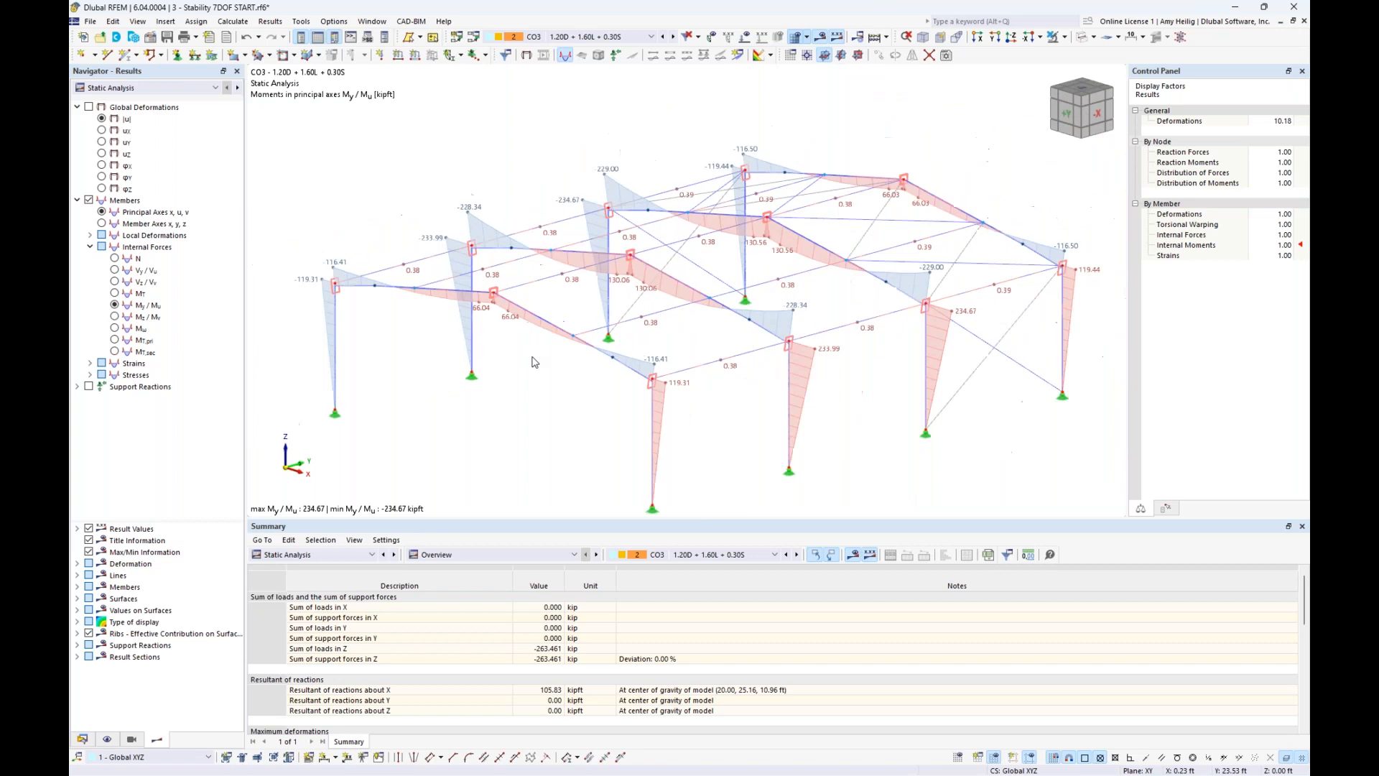
# - Review the members' axial forces N, warping moments Mω, and primary and secondary torsional moments MT,pri and MT,sec for CO3
pyautogui.moveTo(554, 391); pyautogui.dragTo(550, 369, button='middle')
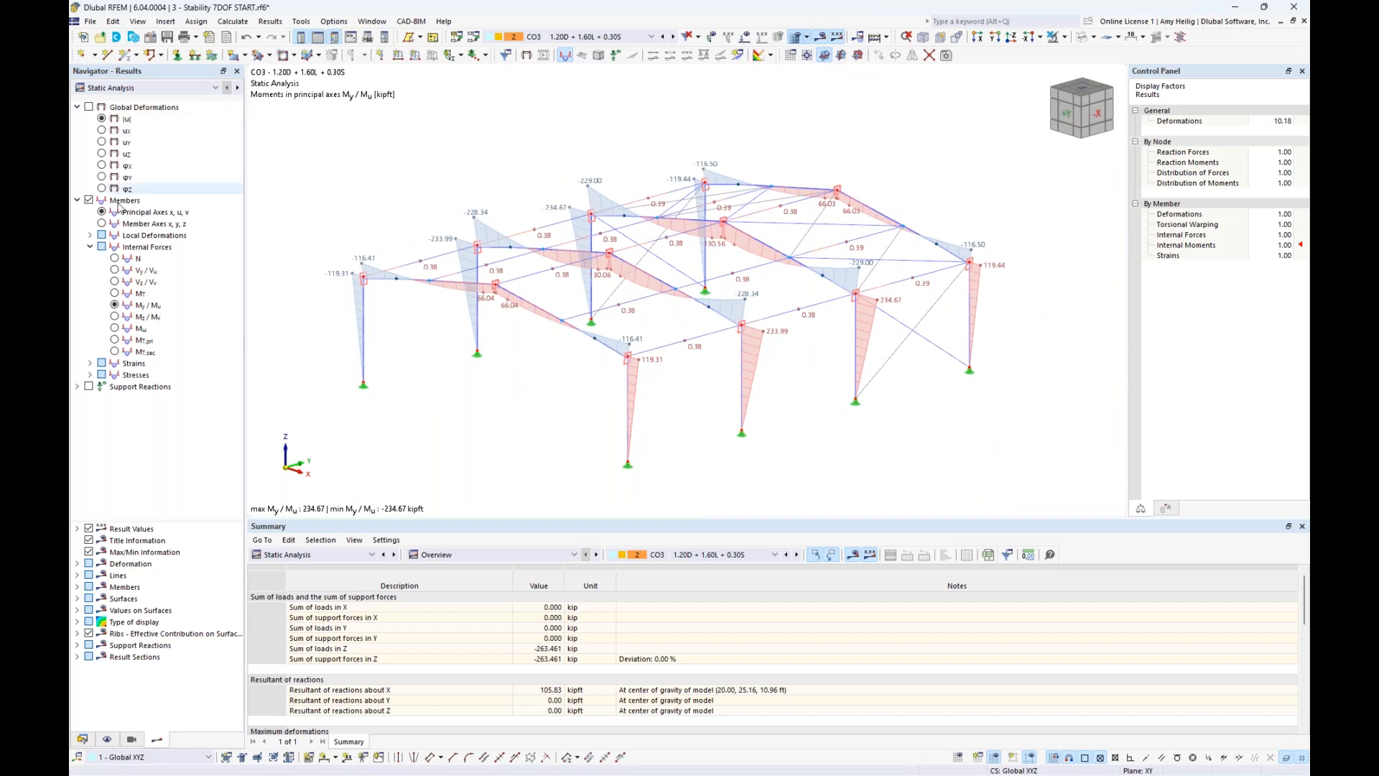
pyautogui.click(115, 260)
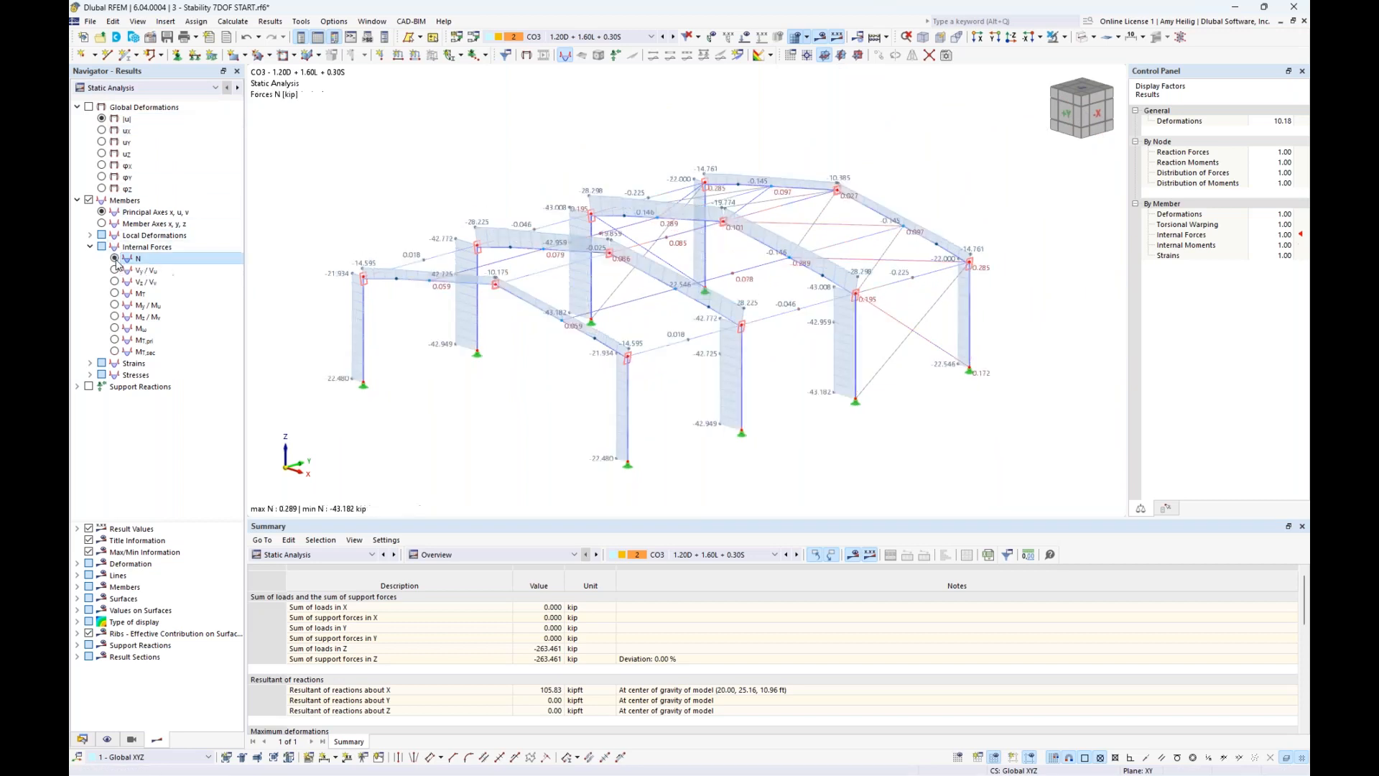
pyautogui.click(115, 329)
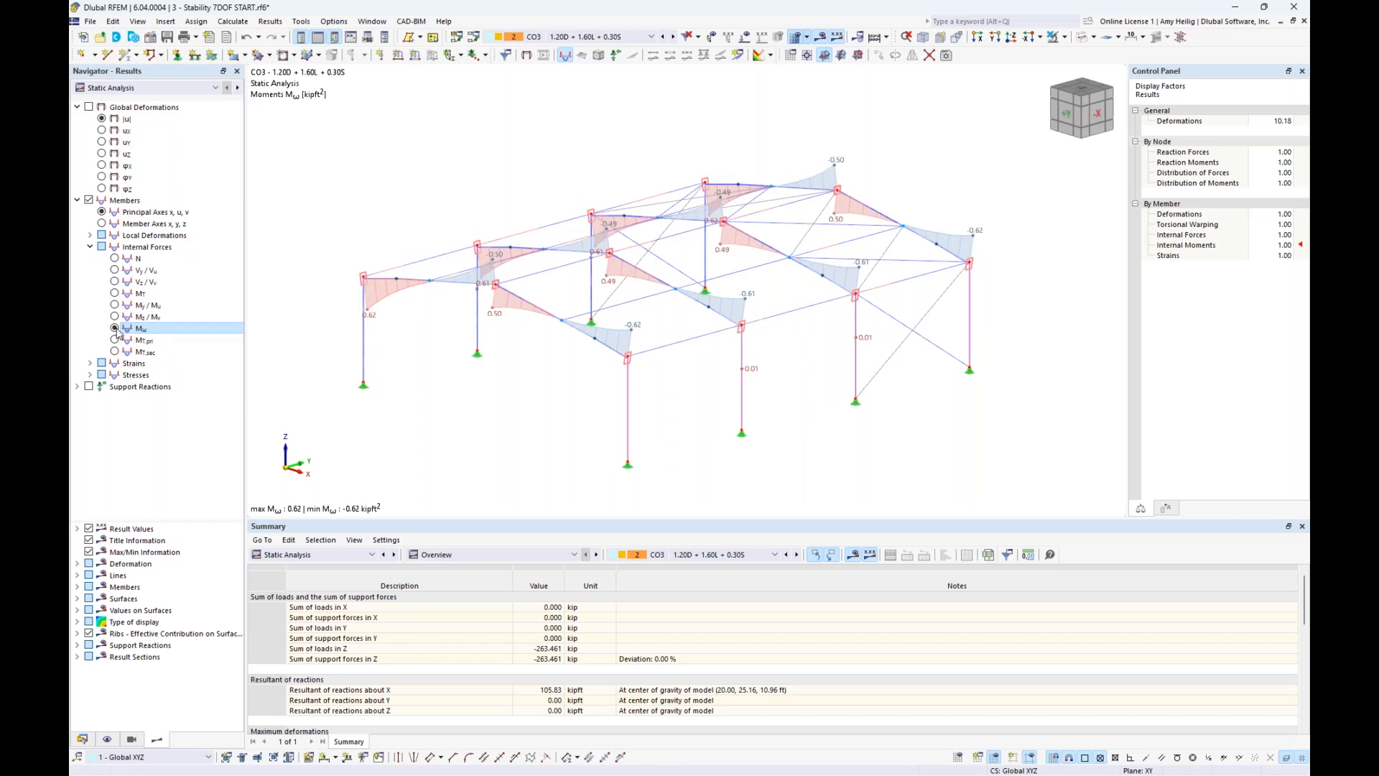
pyautogui.keyDown('ctrl'); pyautogui.moveTo(567, 392); pyautogui.dragTo(588, 406, button='middle'); pyautogui.keyUp('ctrl')
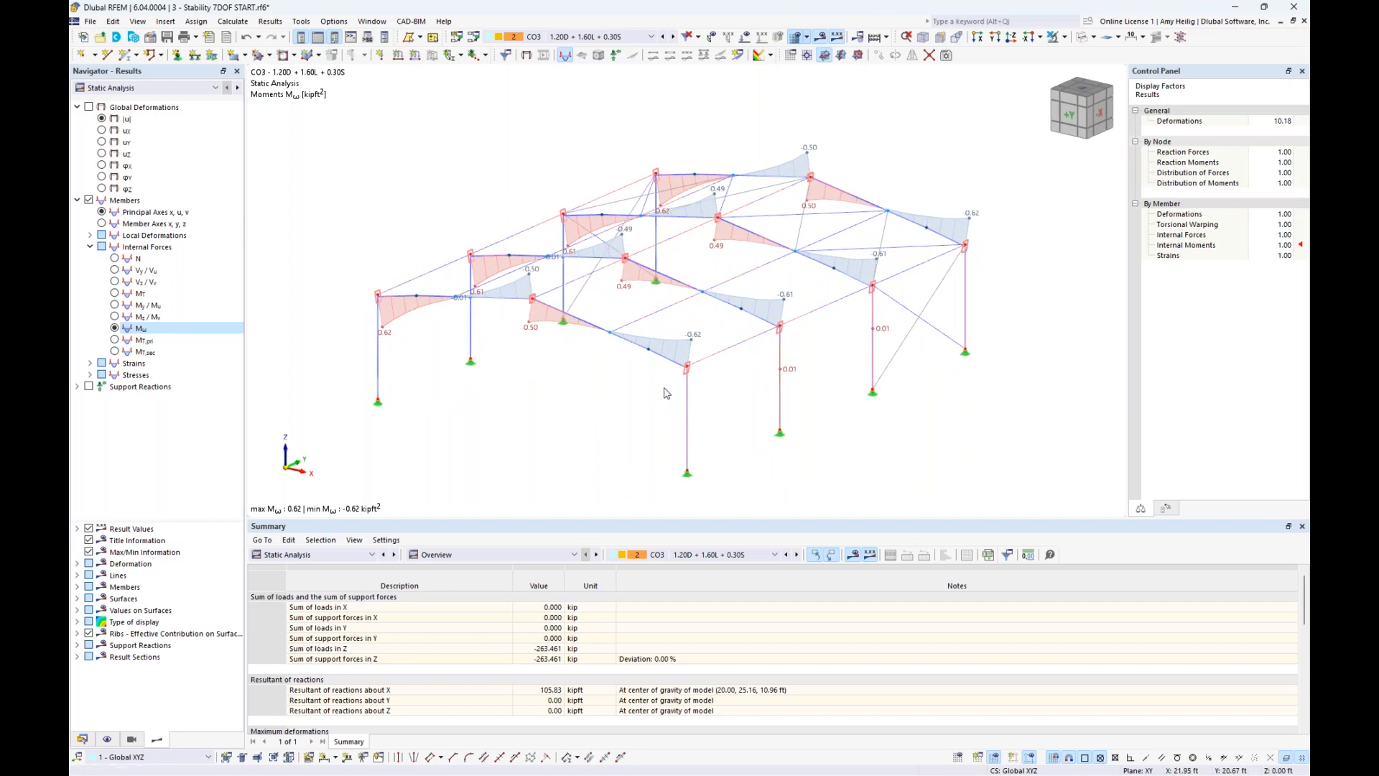
pyautogui.click(115, 341)
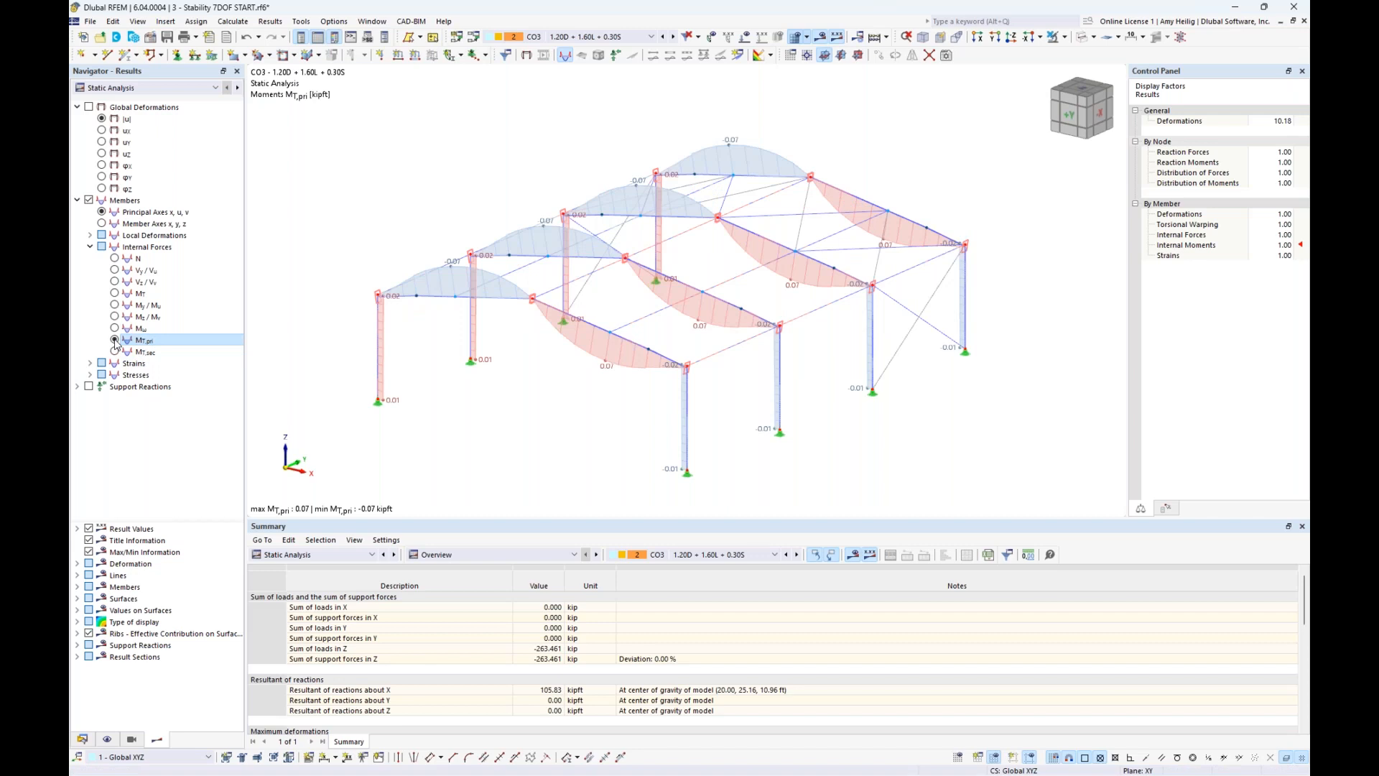
pyautogui.click(114, 351)
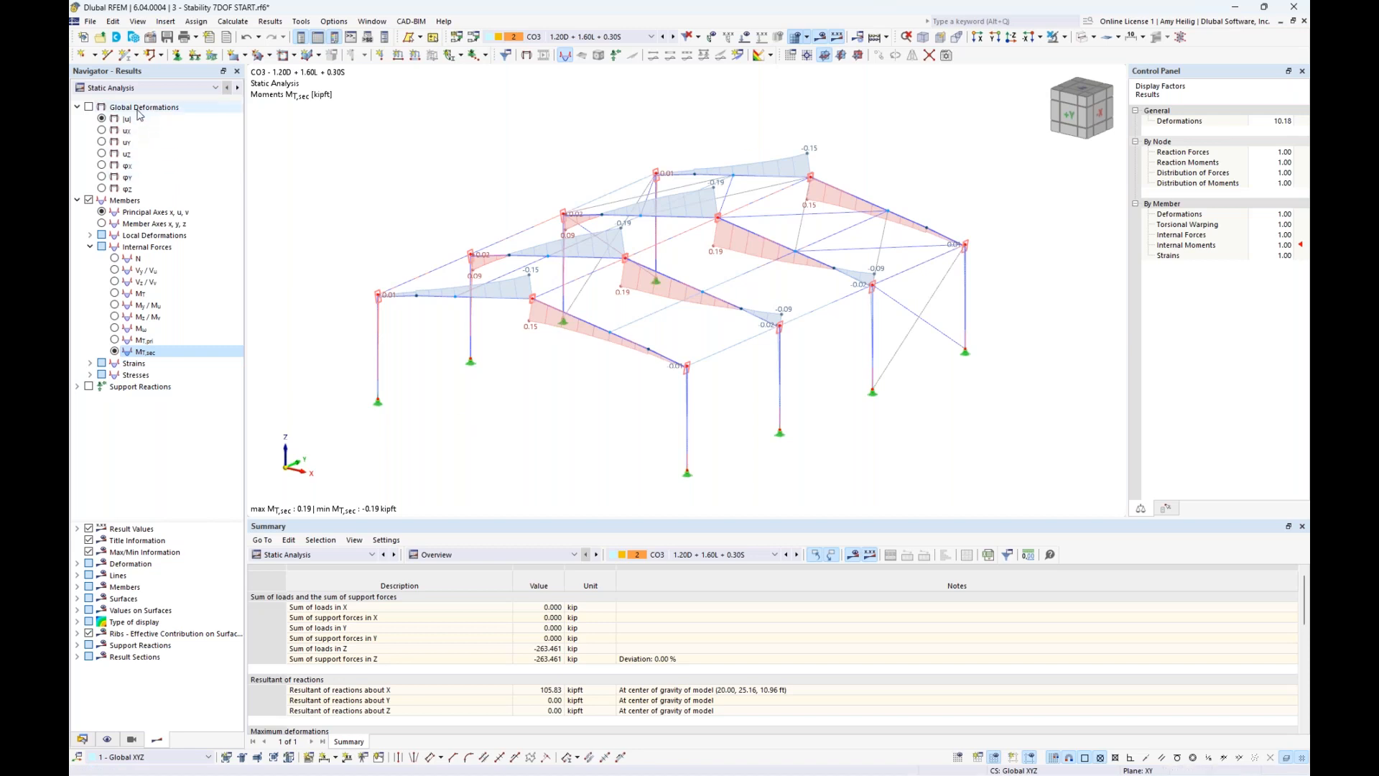
# - Switch to the stability analysis results, enlarge the critical load factors table and select mode 1
pyautogui.click(152, 92)
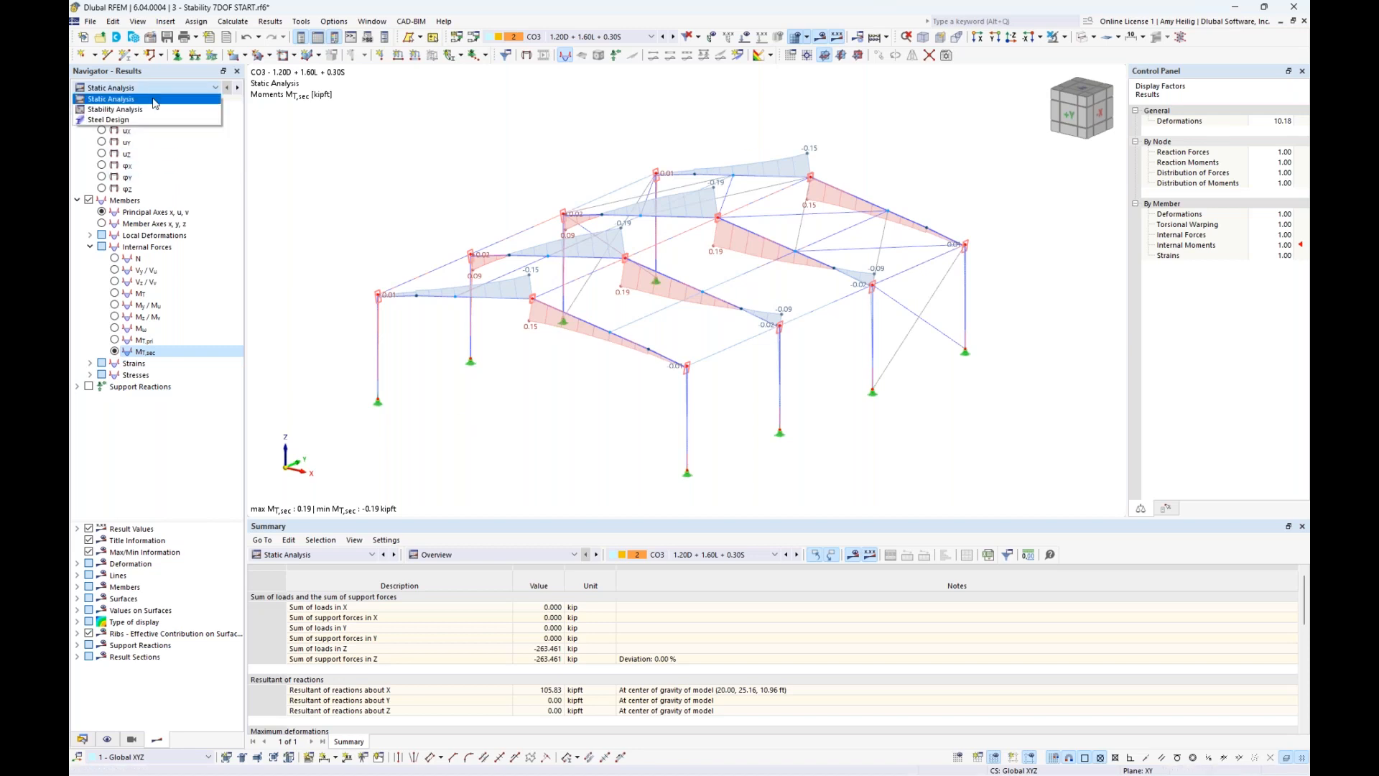
pyautogui.click(152, 113)
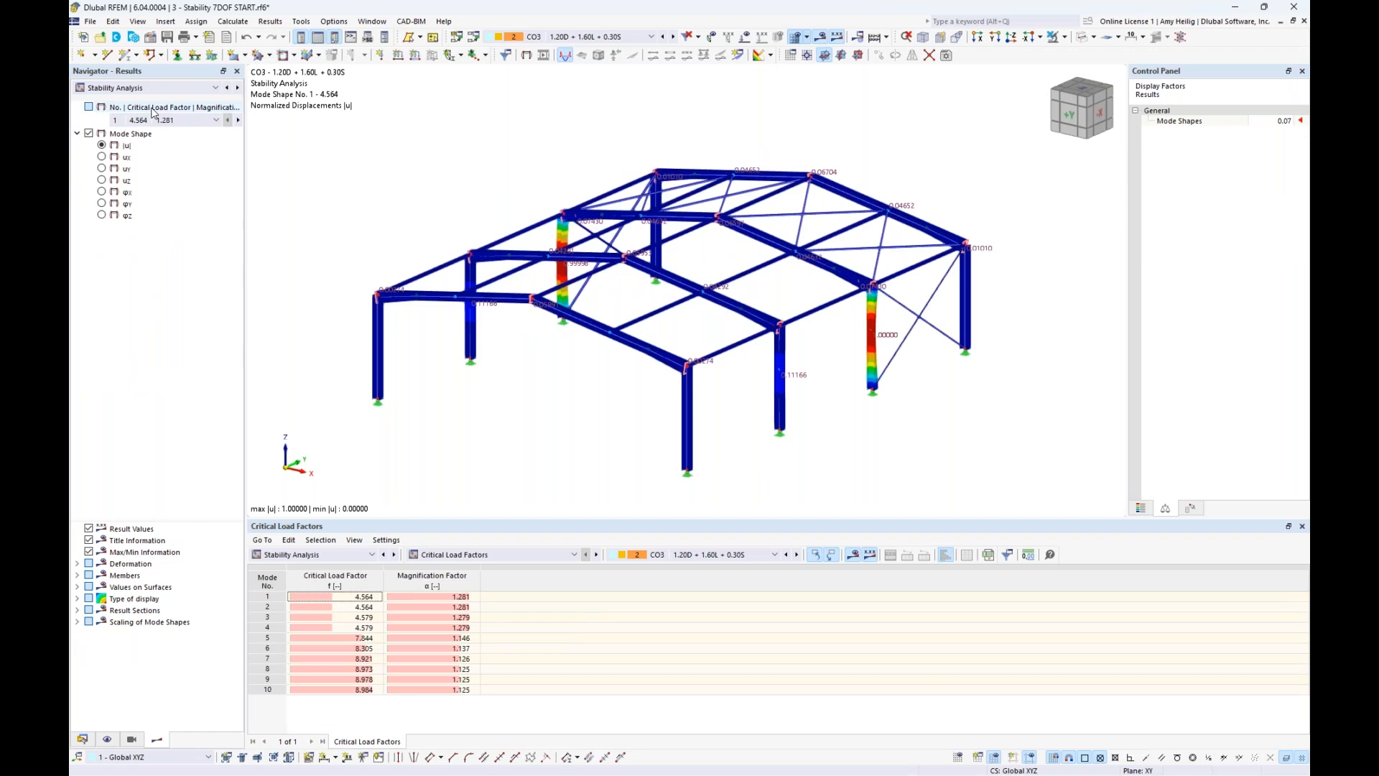
pyautogui.moveTo(579, 424); pyautogui.dragTo(629, 422, button='middle')
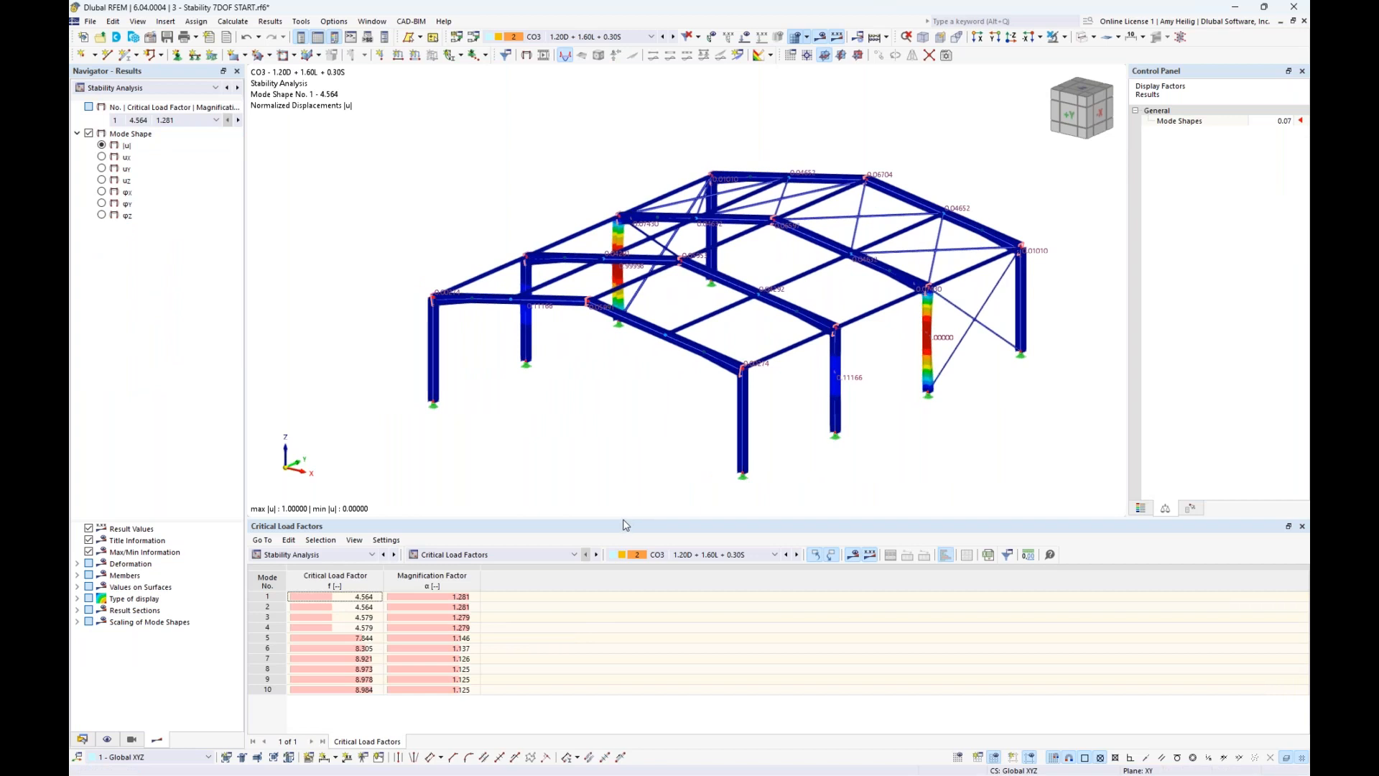
pyautogui.moveTo(625, 523); pyautogui.dragTo(619, 493)
pyautogui.click(370, 569)
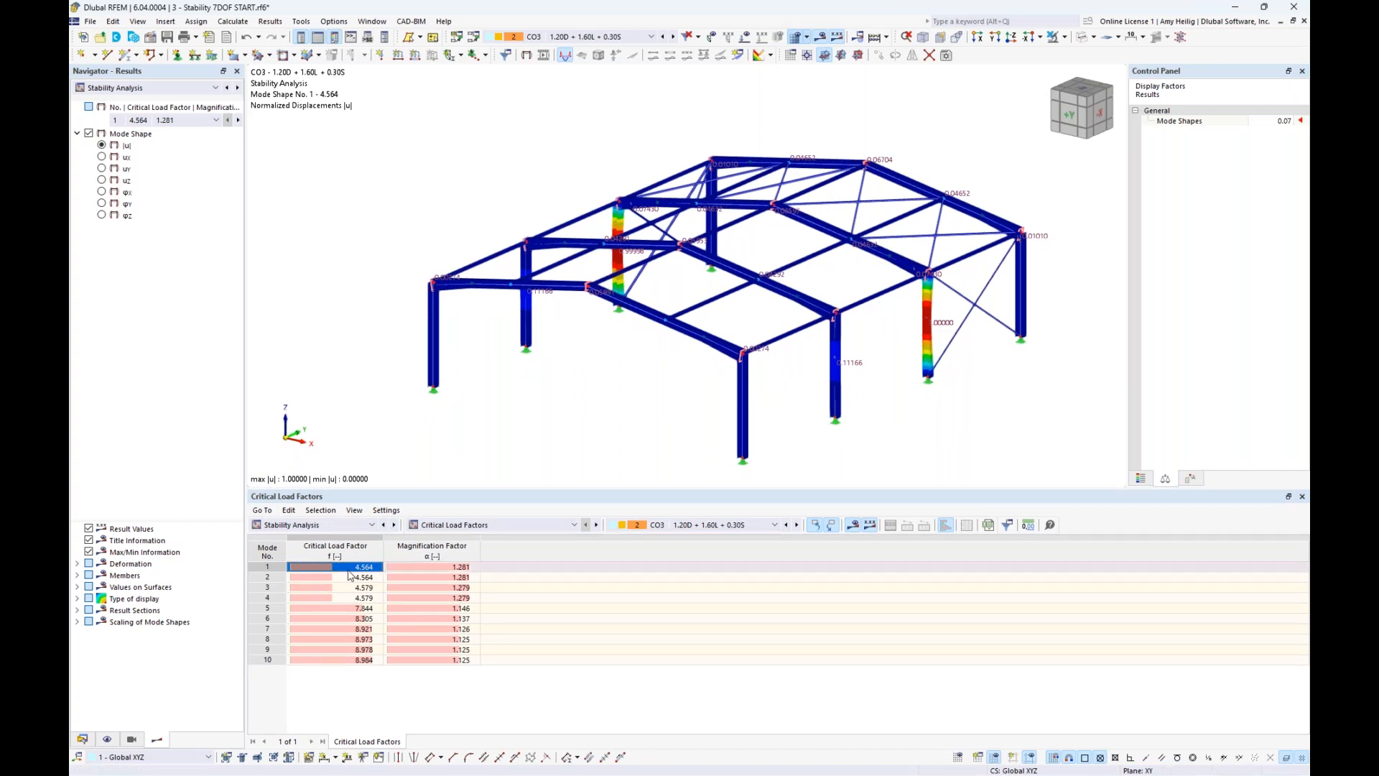
# - View the buckled column of mode 1 up close and set the mode shape display factor to 0.2
pyautogui.keyDown('ctrl'); pyautogui.moveTo(637, 360); pyautogui.dragTo(896, 354, button='middle'); pyautogui.keyUp('ctrl')
pyautogui.scroll(4, 680, 399)
pyautogui.scroll(2, 679, 399)
pyautogui.click(1268, 121)
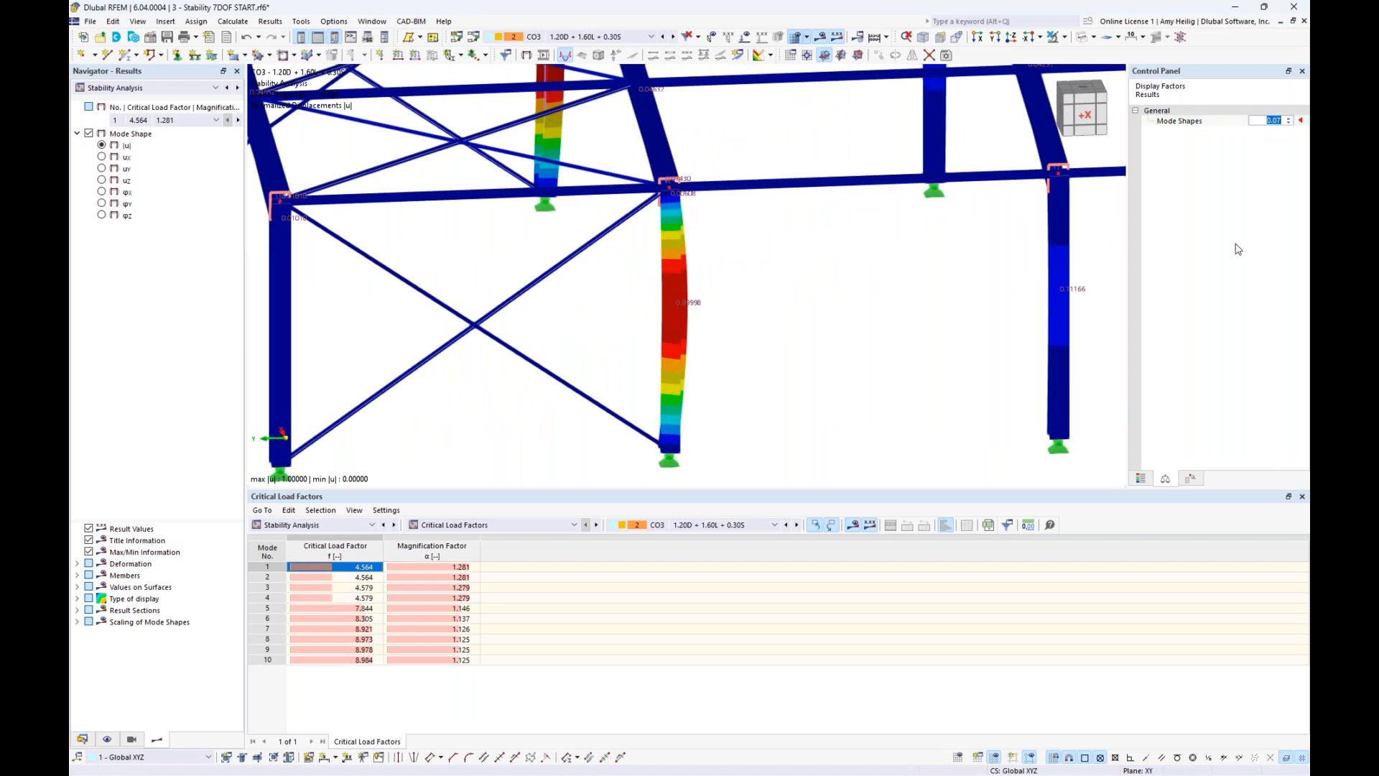
pyautogui.write('0.2')
pyautogui.press('Return')
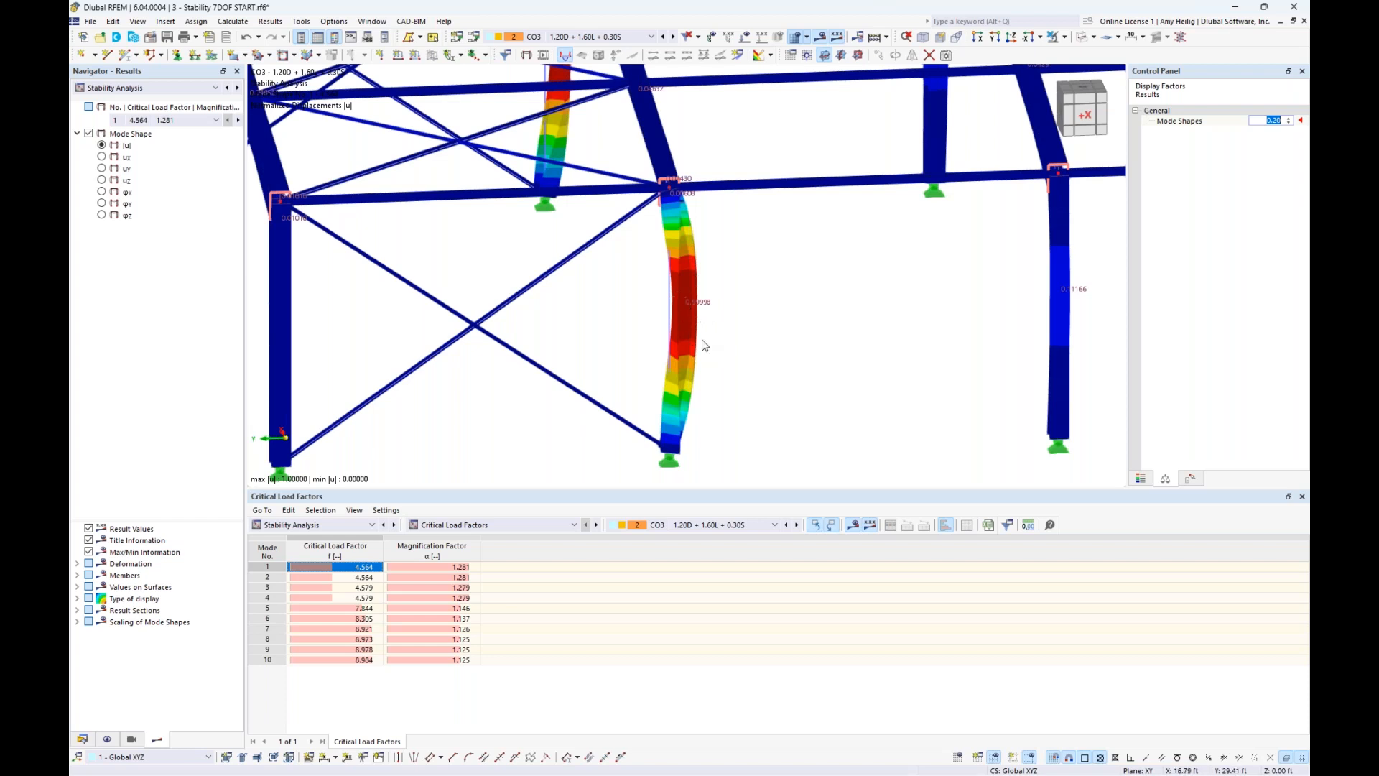
# - Compare the mode shapes for modes 1 to 5 on the whole frame, examining the rafters in mode 5 closely
pyautogui.scroll(-5, 700, 344)
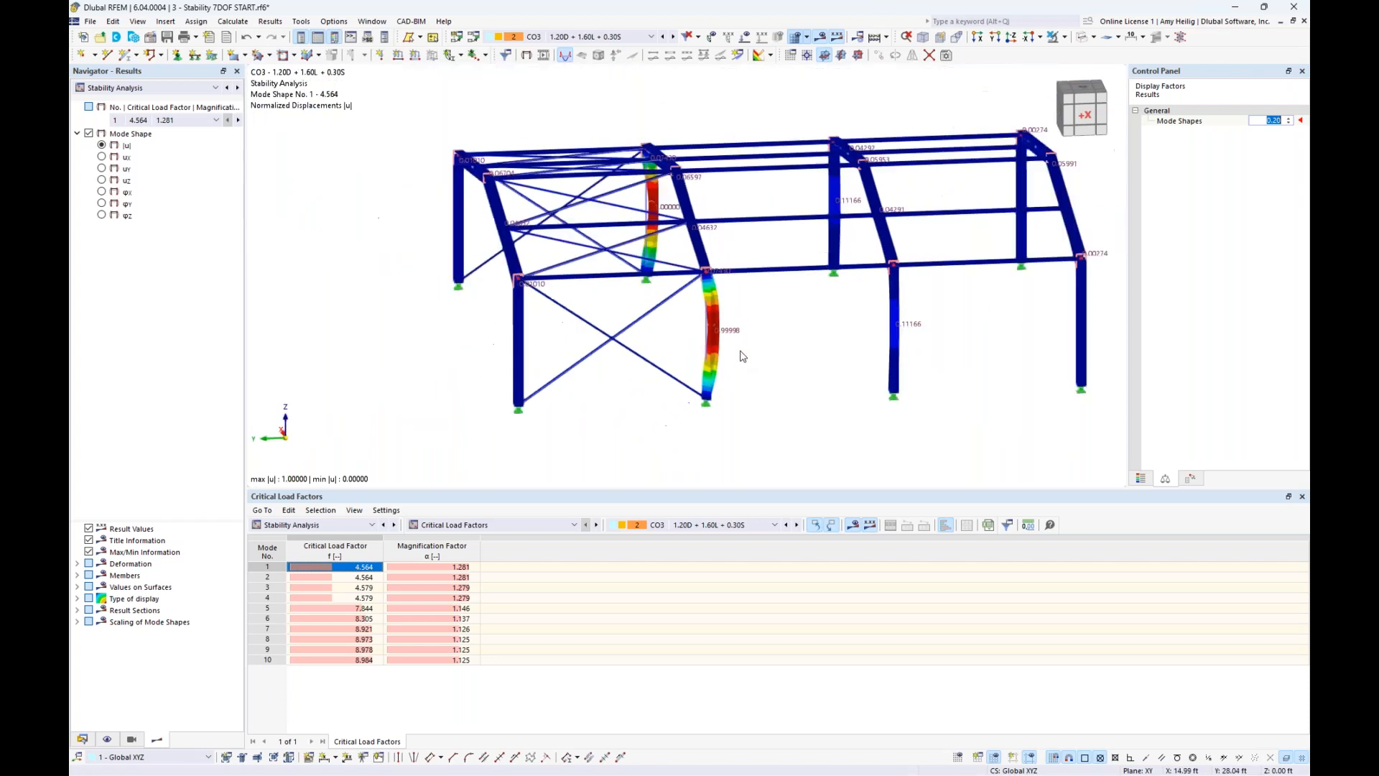
pyautogui.scroll(-1, 773, 348)
pyautogui.keyDown('ctrl'); pyautogui.moveTo(961, 337); pyautogui.dragTo(603, 360, button='middle'); pyautogui.keyUp('ctrl')
pyautogui.click(335, 569)
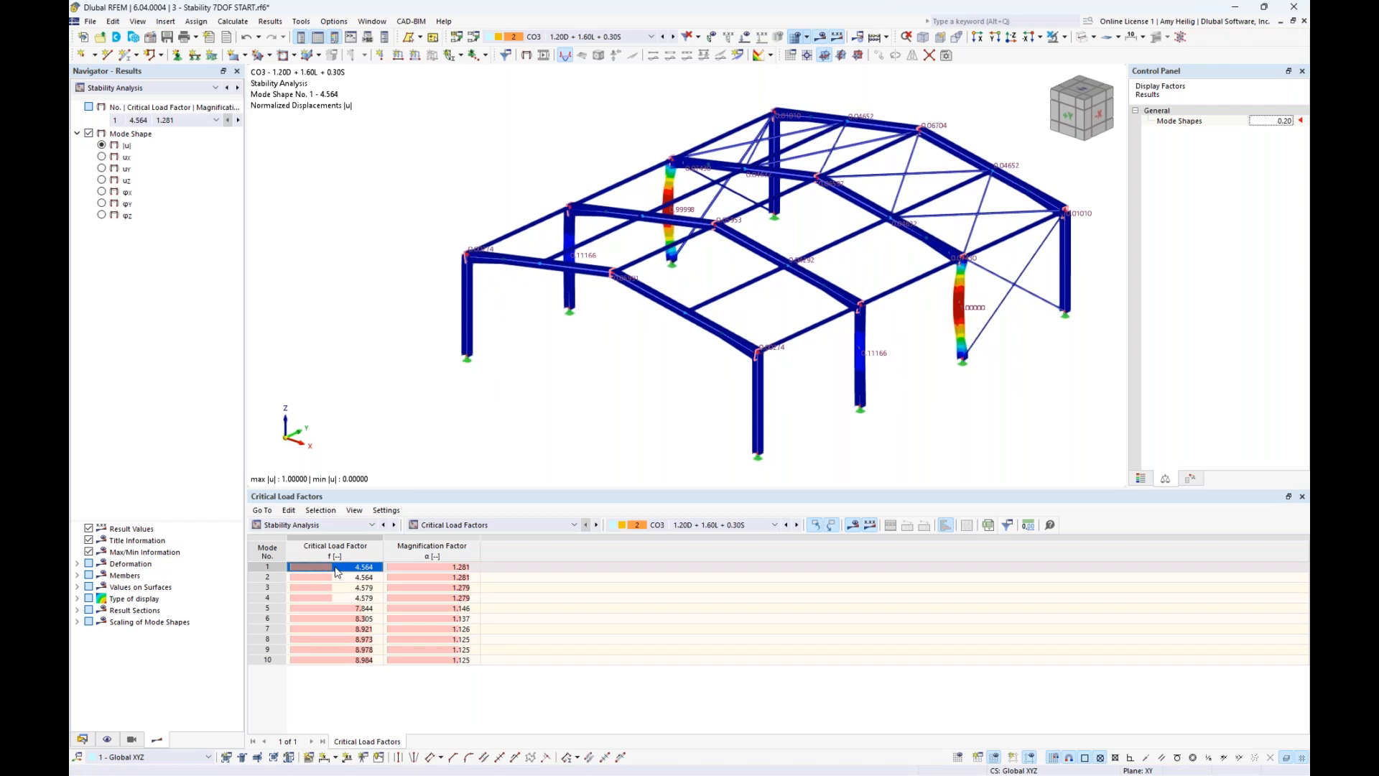
pyautogui.moveTo(647, 435); pyautogui.dragTo(608, 431, button='middle')
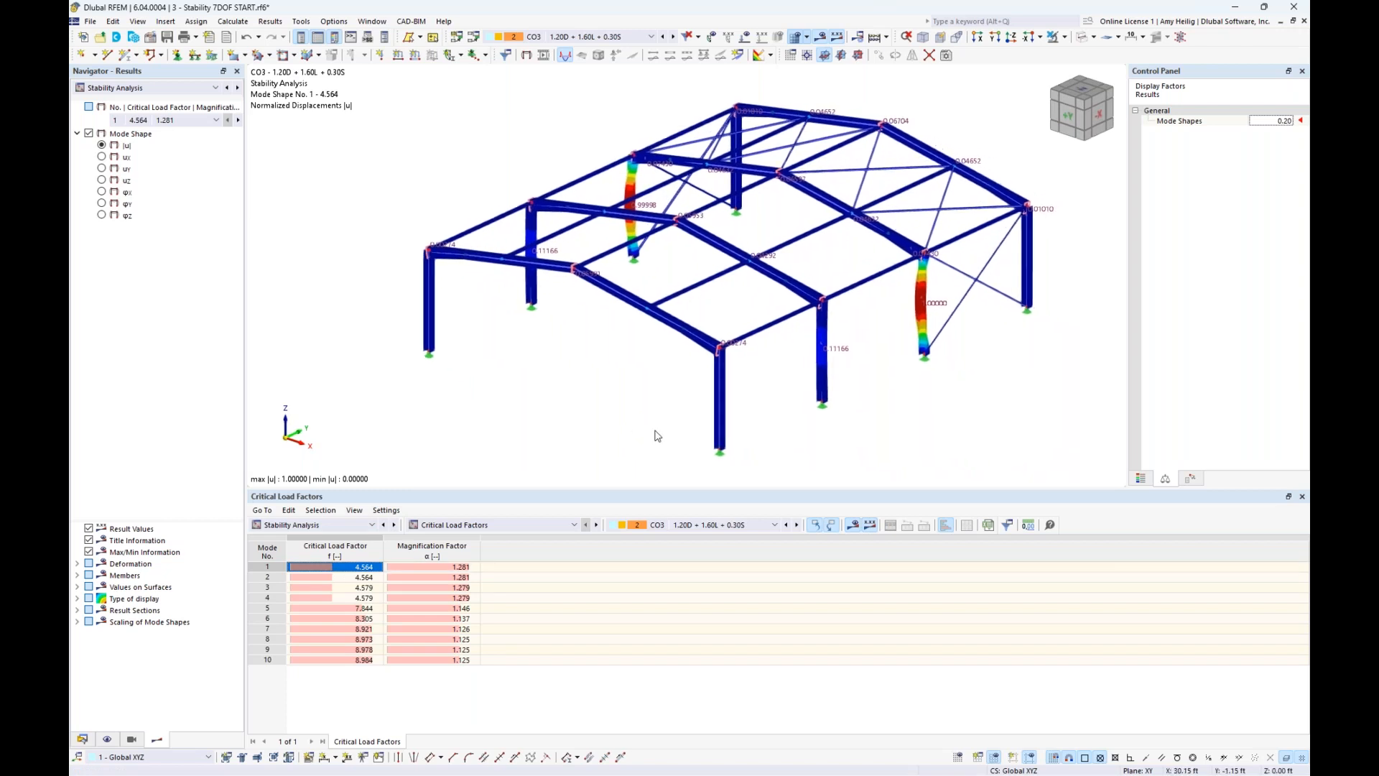
pyautogui.click(362, 577)
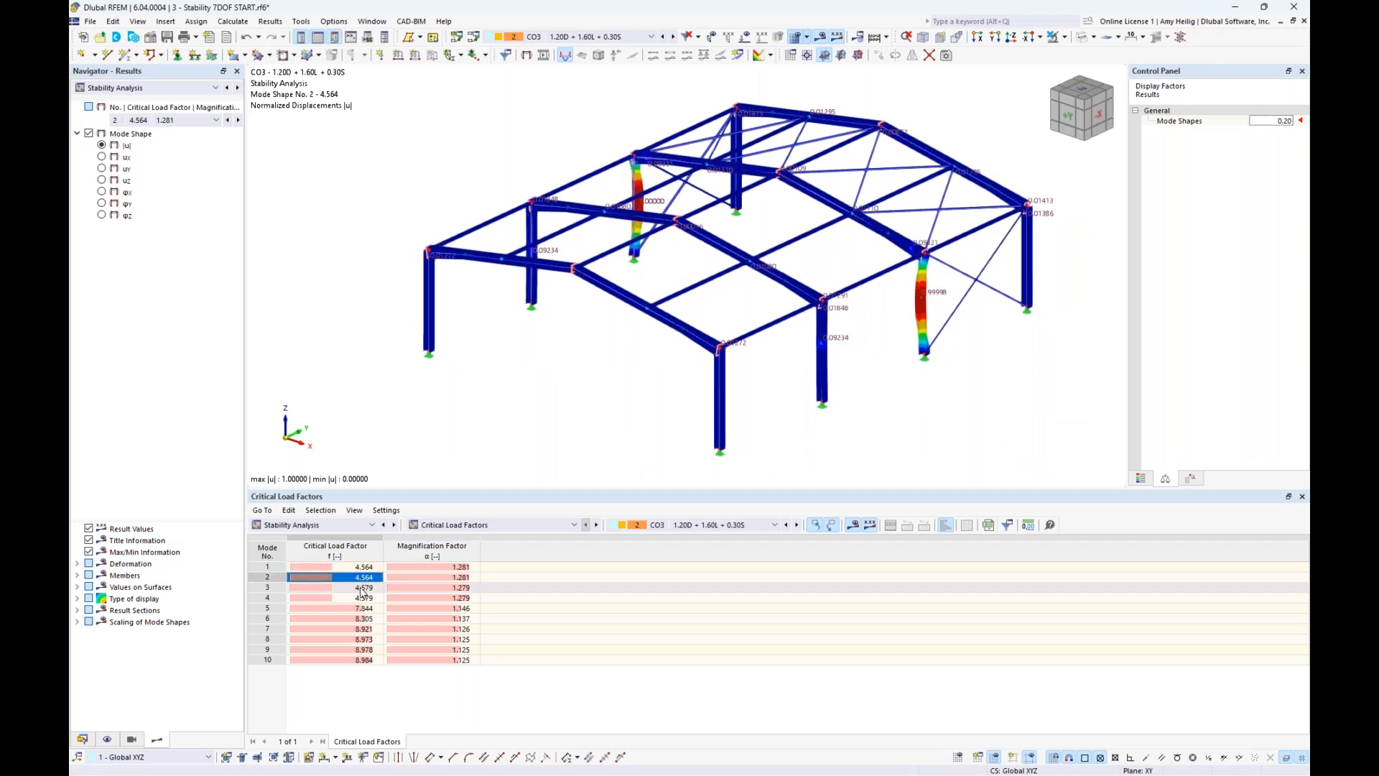
pyautogui.click(360, 587)
pyautogui.click(356, 598)
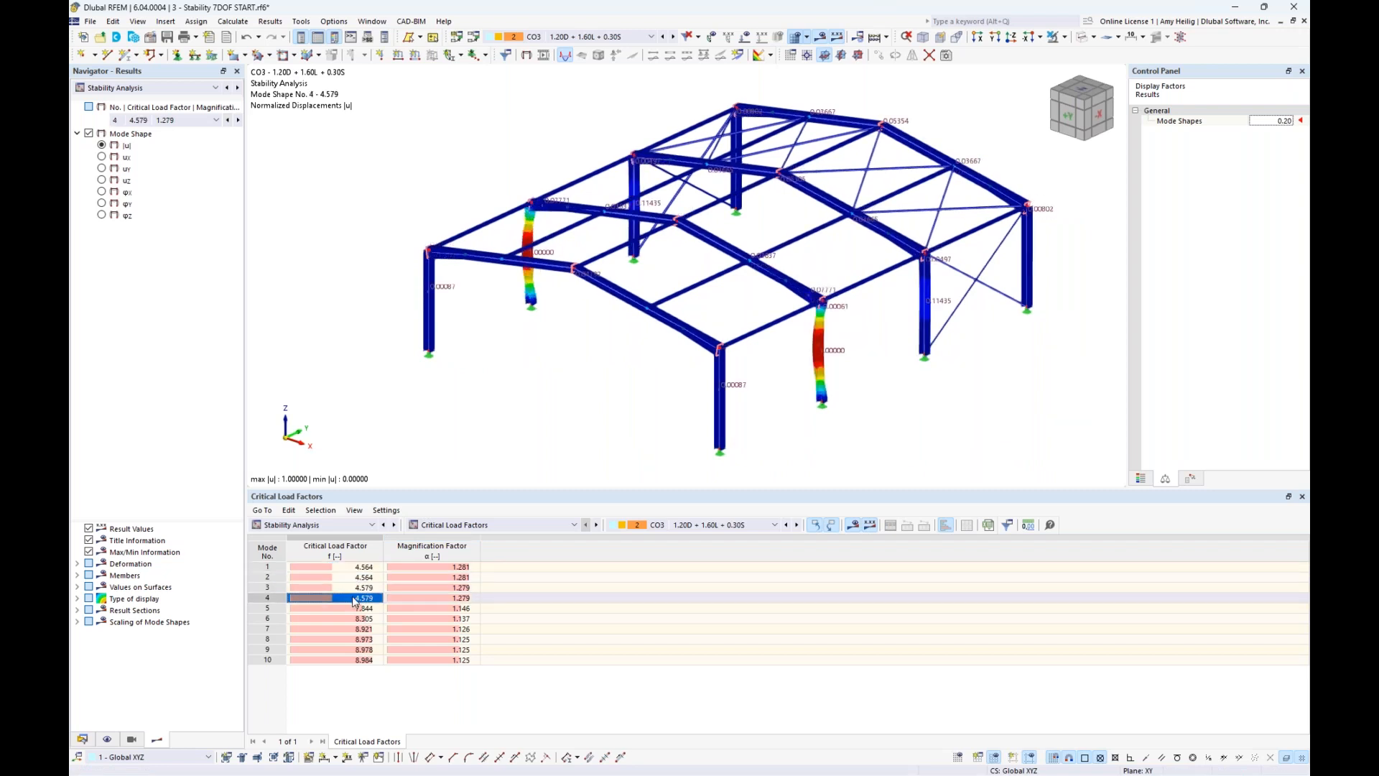
pyautogui.click(355, 609)
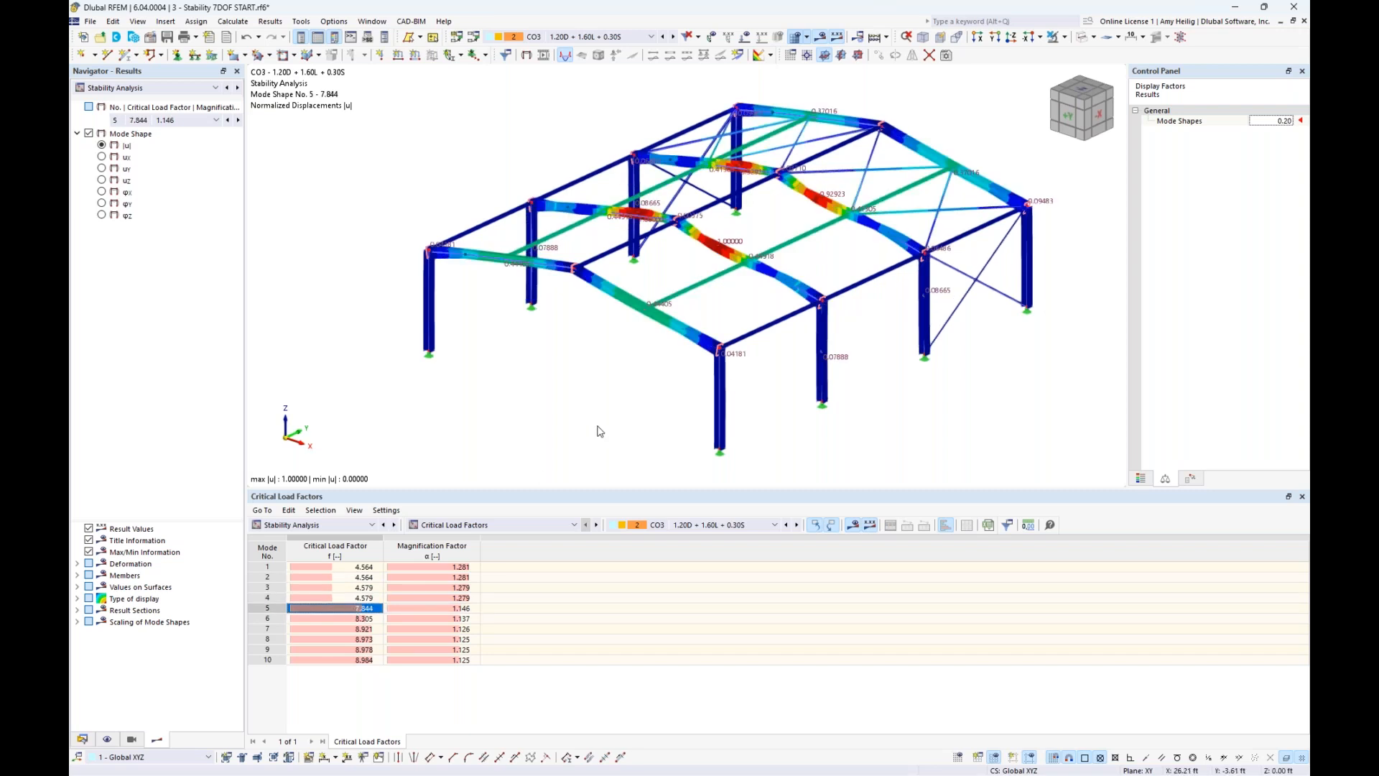
pyautogui.moveTo(754, 311); pyautogui.dragTo(710, 323, button='middle')
pyautogui.scroll(2, 670, 291)
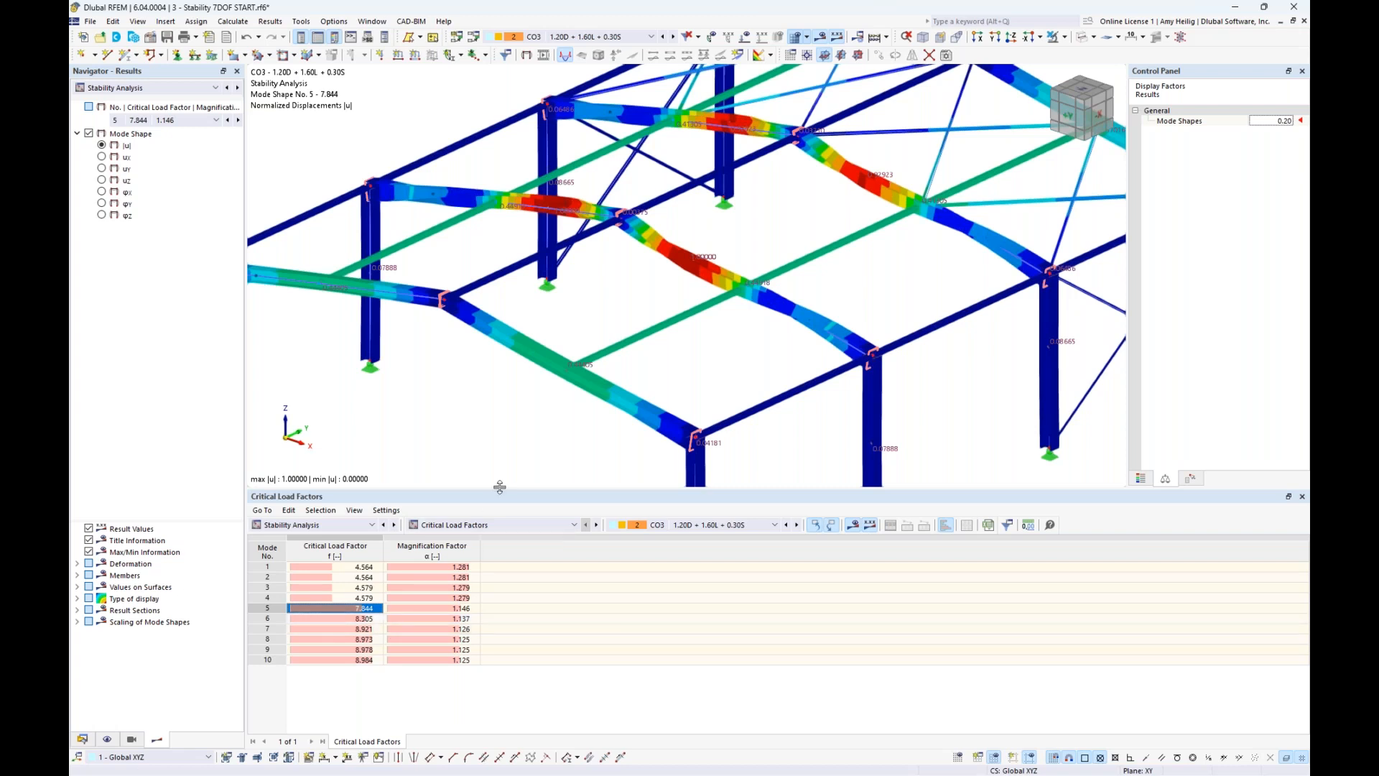
pyautogui.scroll(-4, 645, 319)
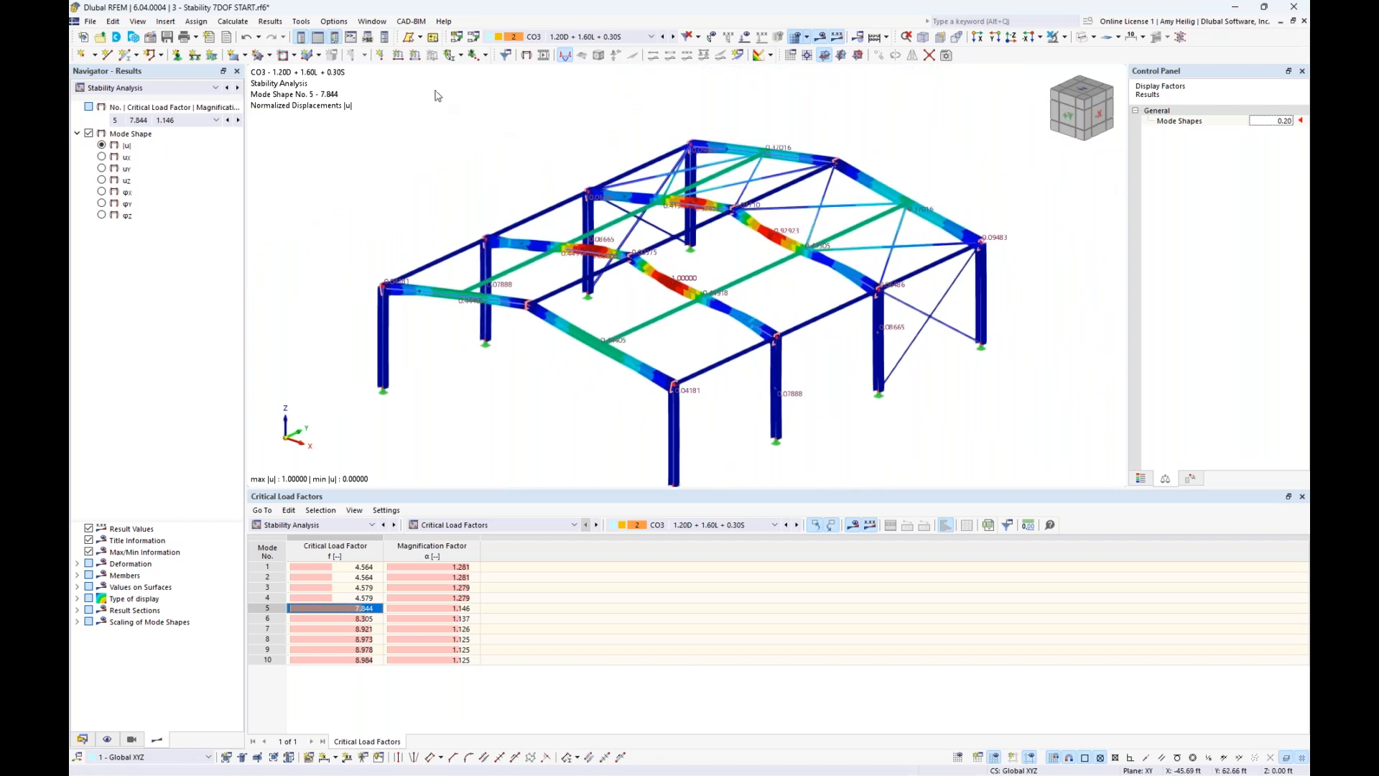
# - Switch to the 4 - Tank Stability START.rf6 model and clear the selection of the tank surfaces
pyautogui.click(373, 21)
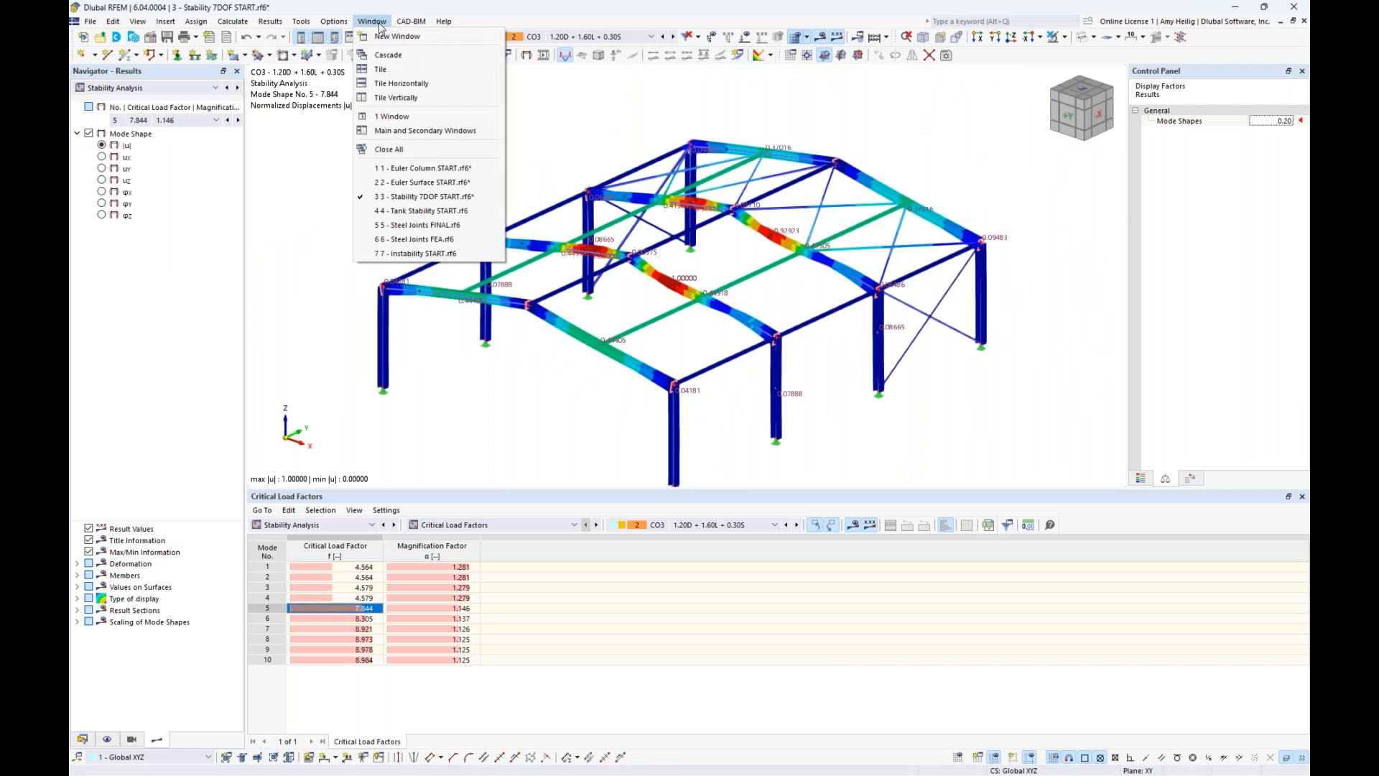
pyautogui.click(419, 211)
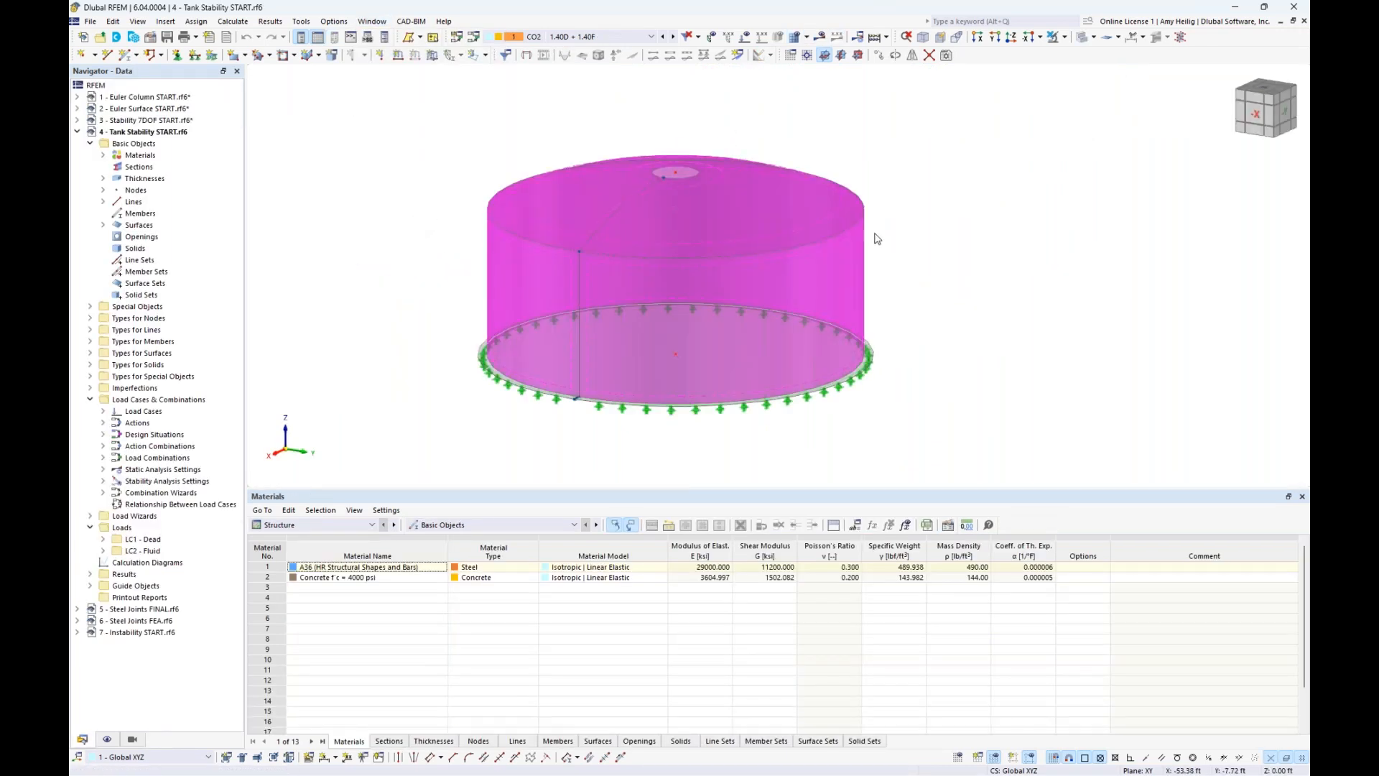
pyautogui.click(892, 239)
pyautogui.moveTo(920, 303); pyautogui.dragTo(987, 319, button='middle')
pyautogui.scroll(1, 946, 317)
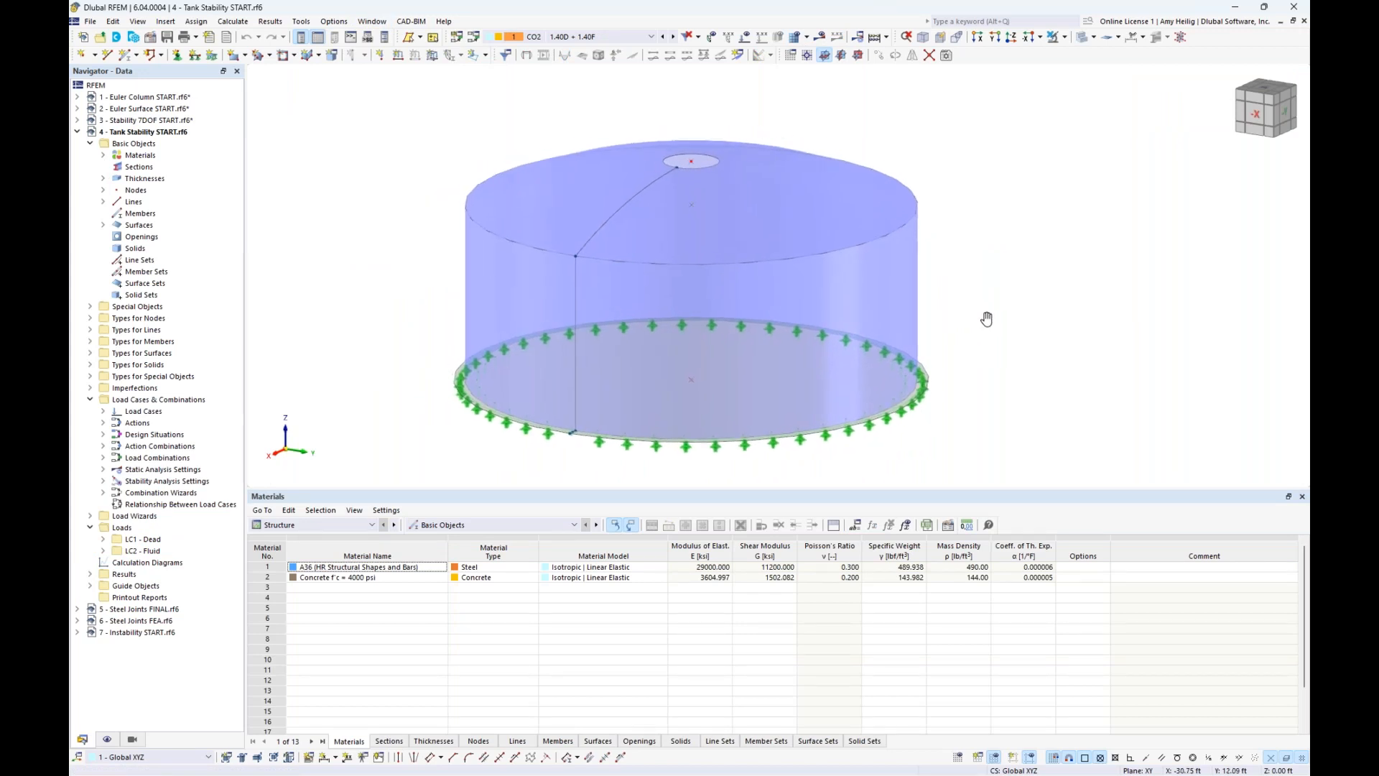
# - Highlight the tank's cylindrical wall and upper shell in turn, clearing the selection after each
pyautogui.click(903, 299)
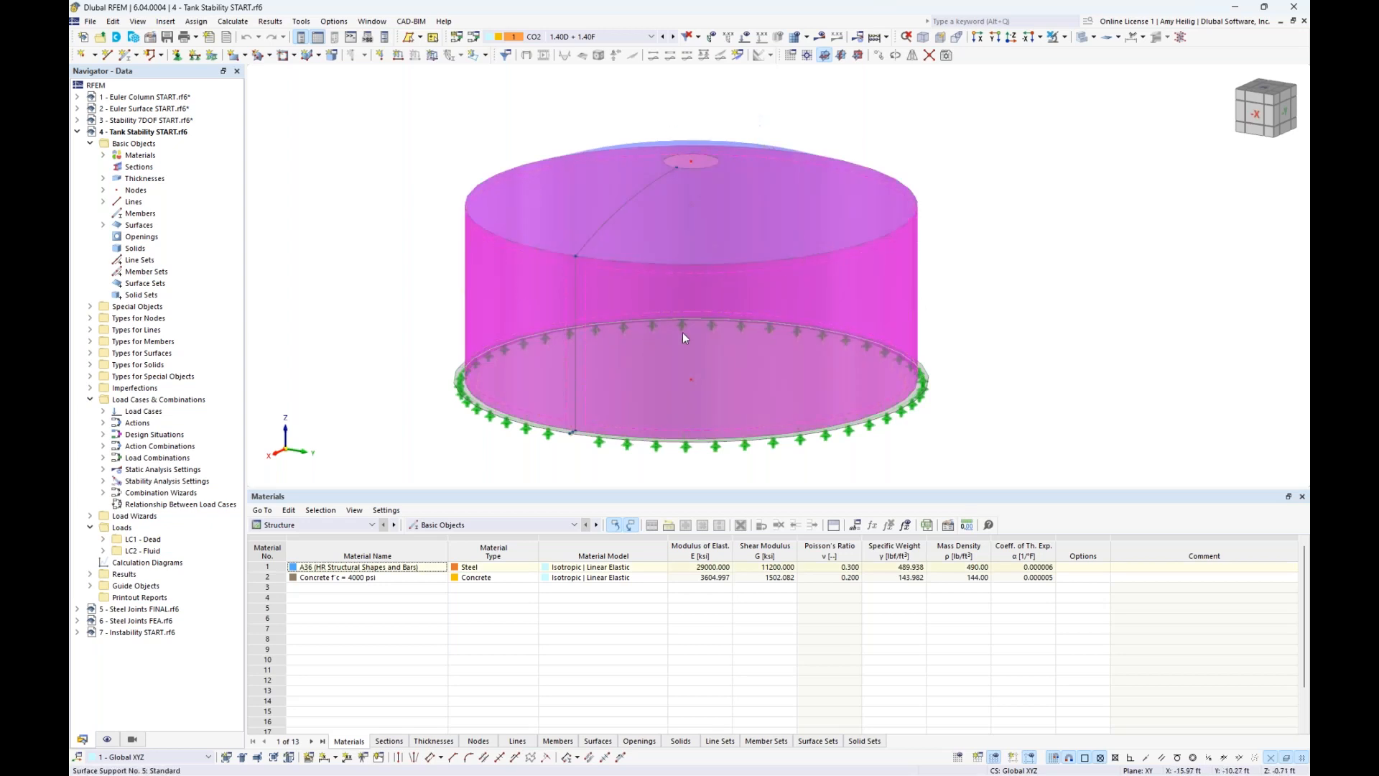
pyautogui.press('Escape')
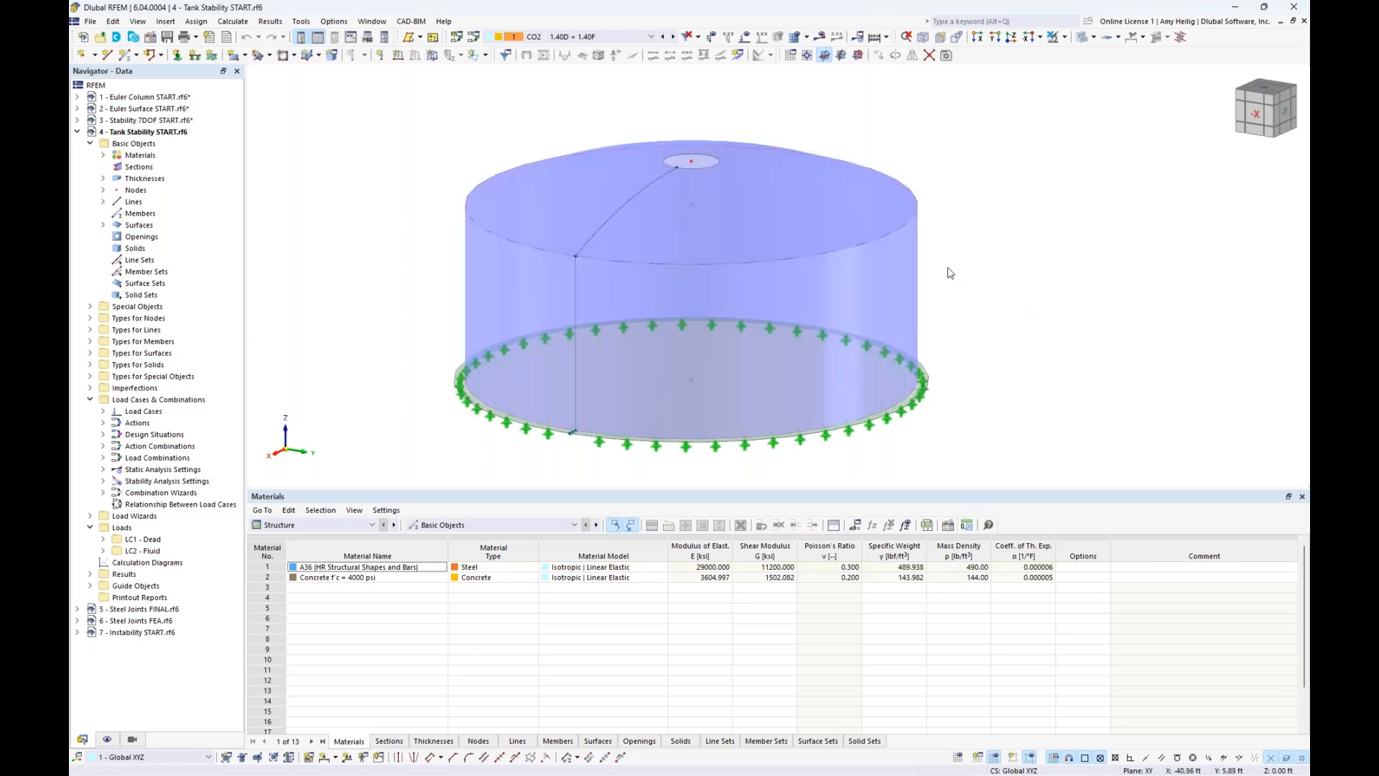
pyautogui.click(816, 213)
pyautogui.press('Escape')
# - Highlight the surfaces assigned the 0.500 in A36 thickness and the 8.000 in concrete thickness, and clear the selection
pyautogui.click(101, 179)
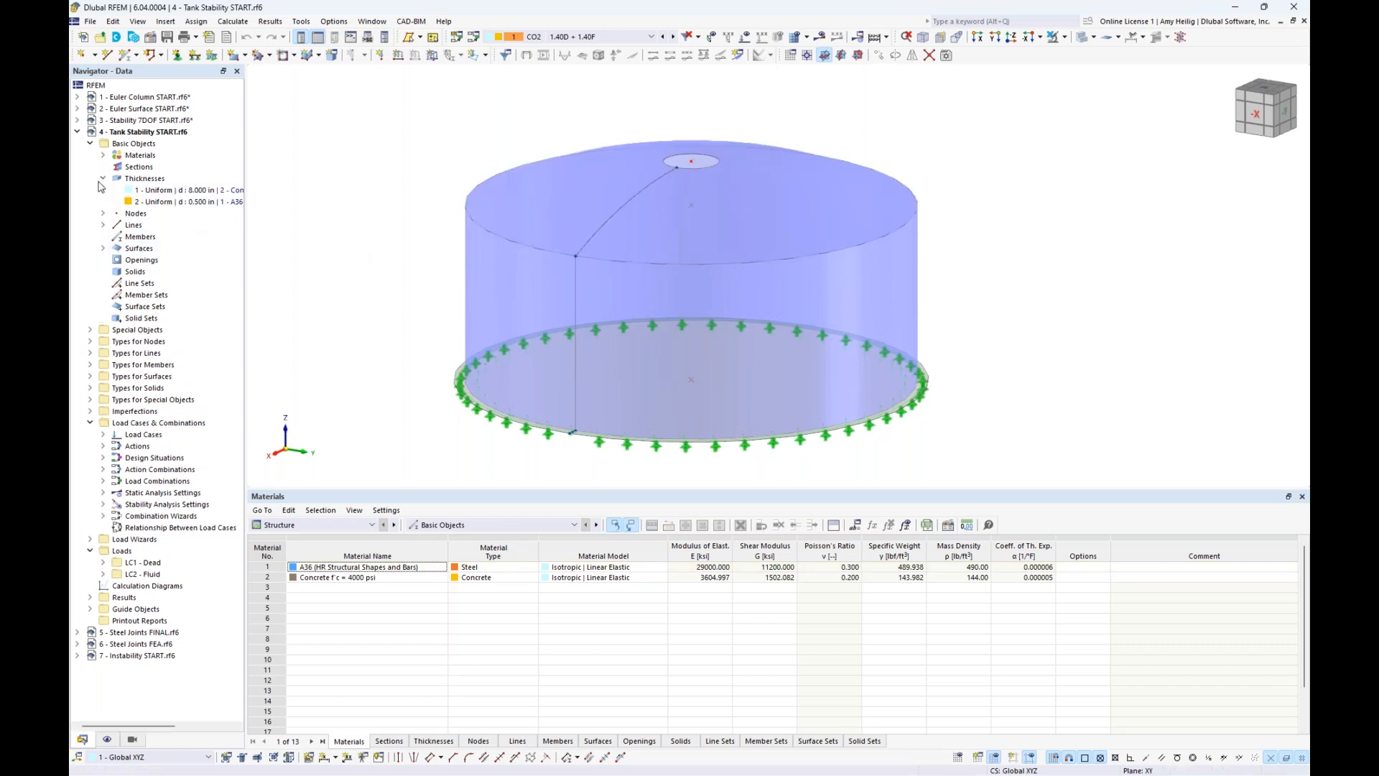
pyautogui.click(139, 203)
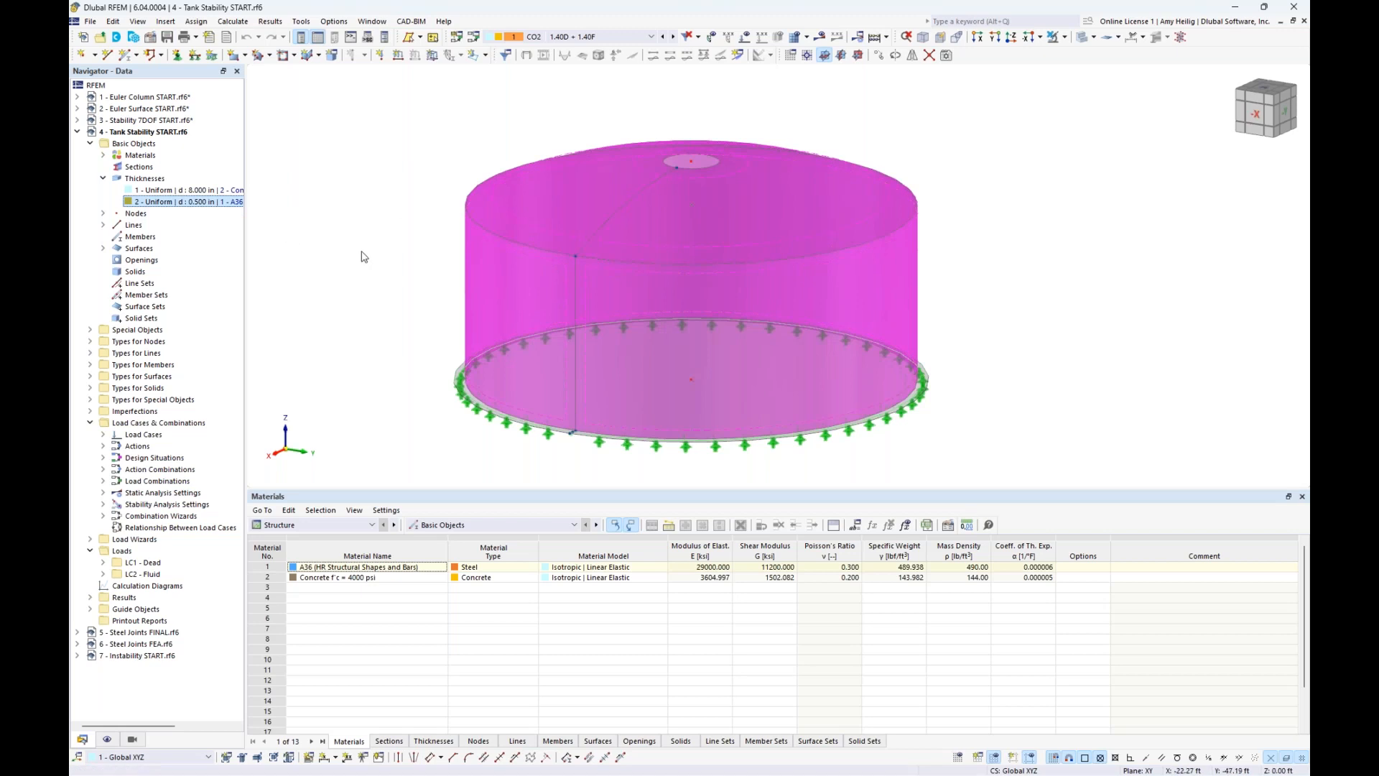
pyautogui.click(213, 191)
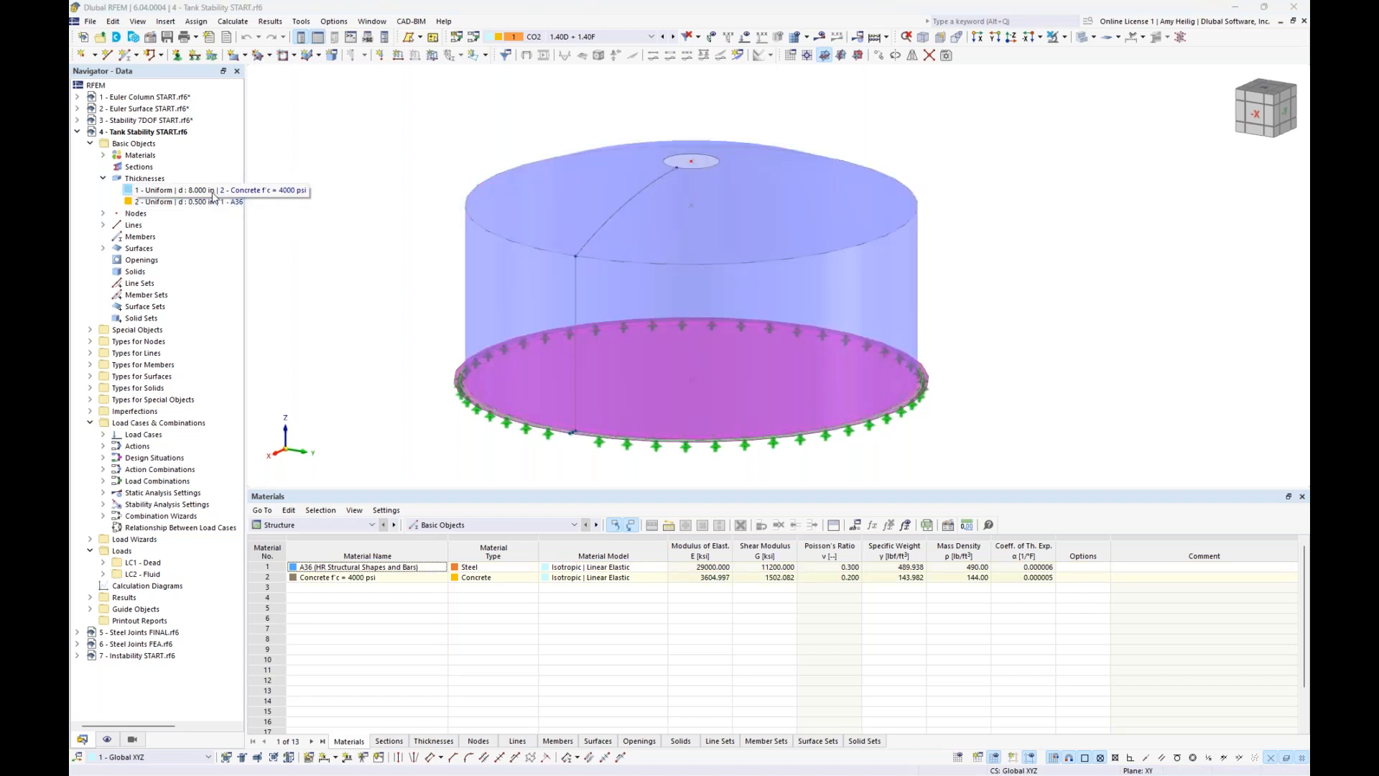
pyautogui.click(371, 288)
pyautogui.click(102, 179)
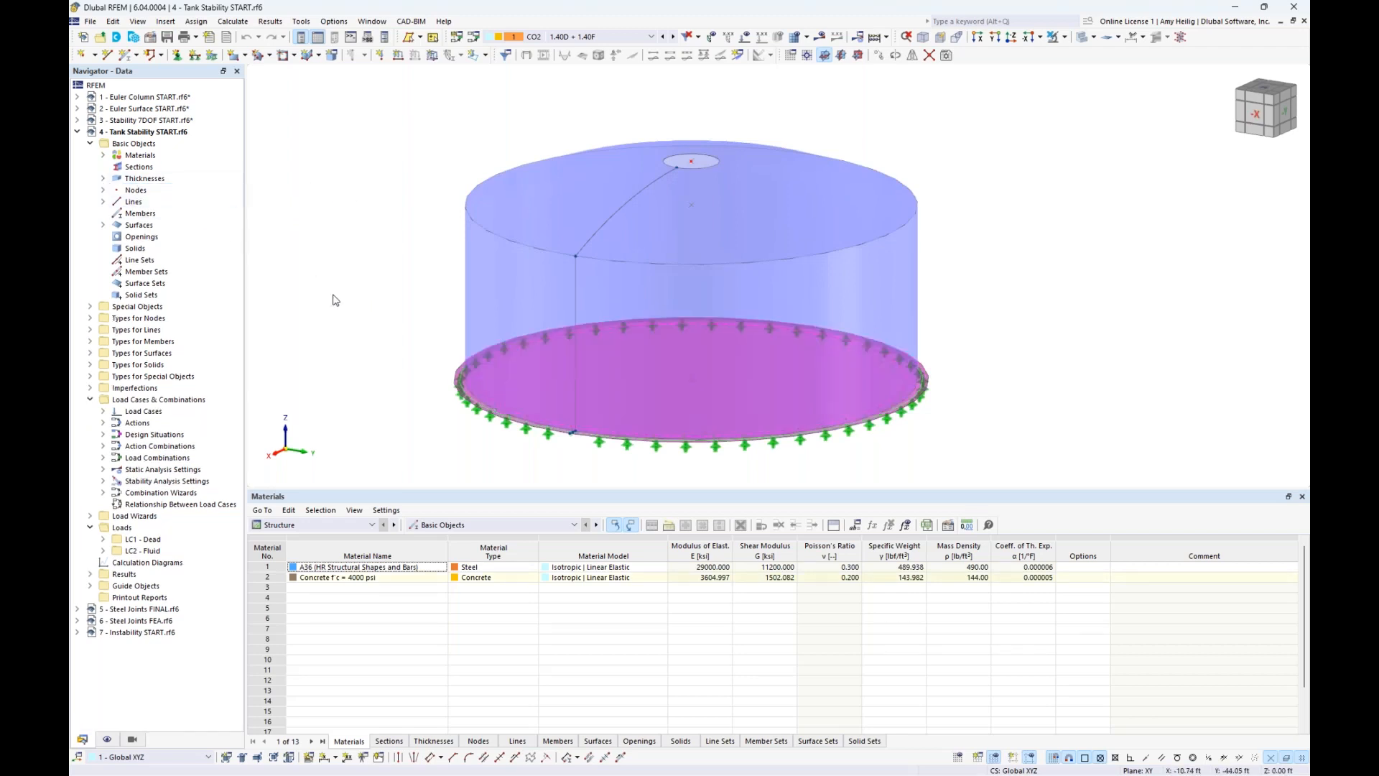
pyautogui.moveTo(333, 296); pyautogui.dragTo(370, 287, button='middle')
pyautogui.click(475, 298)
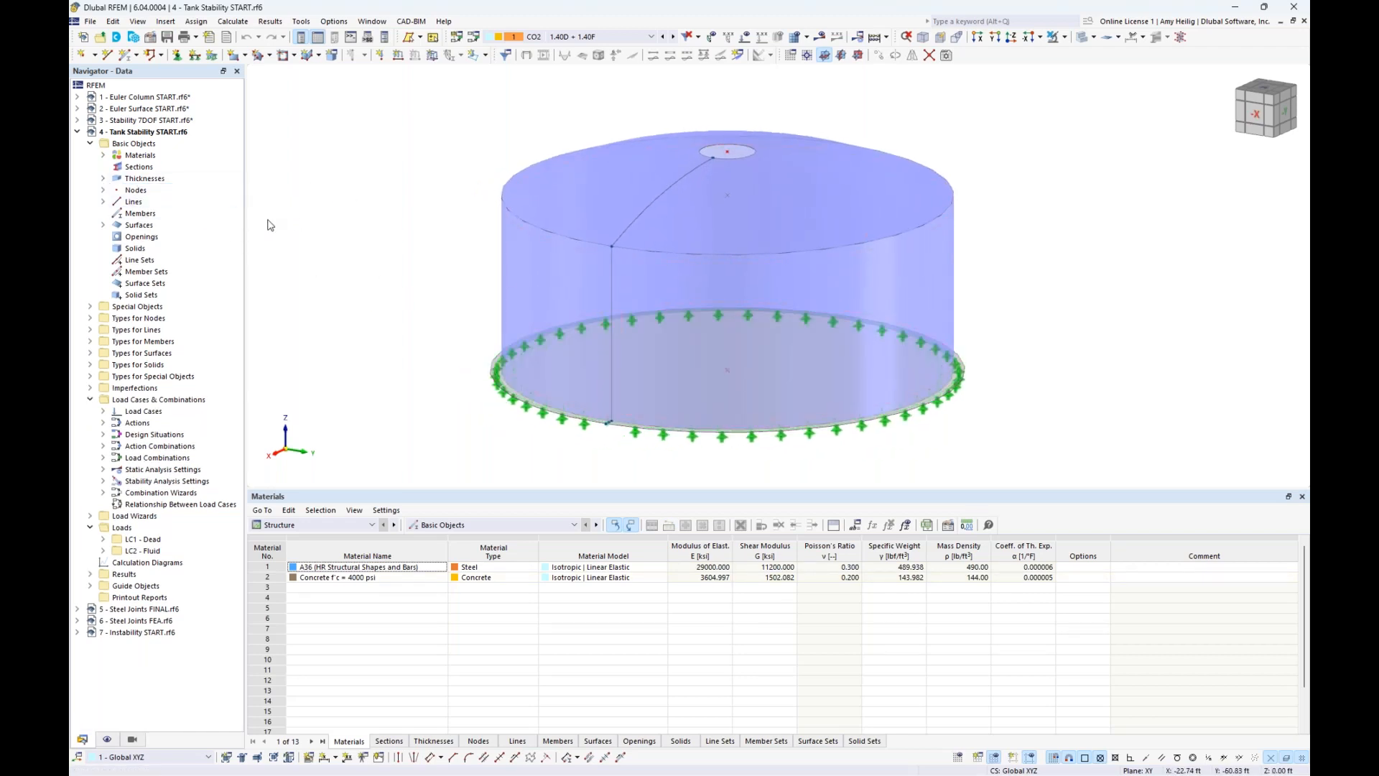
# - Open the Block Manager to access the library of predefined model blocks
pyautogui.click(133, 41)
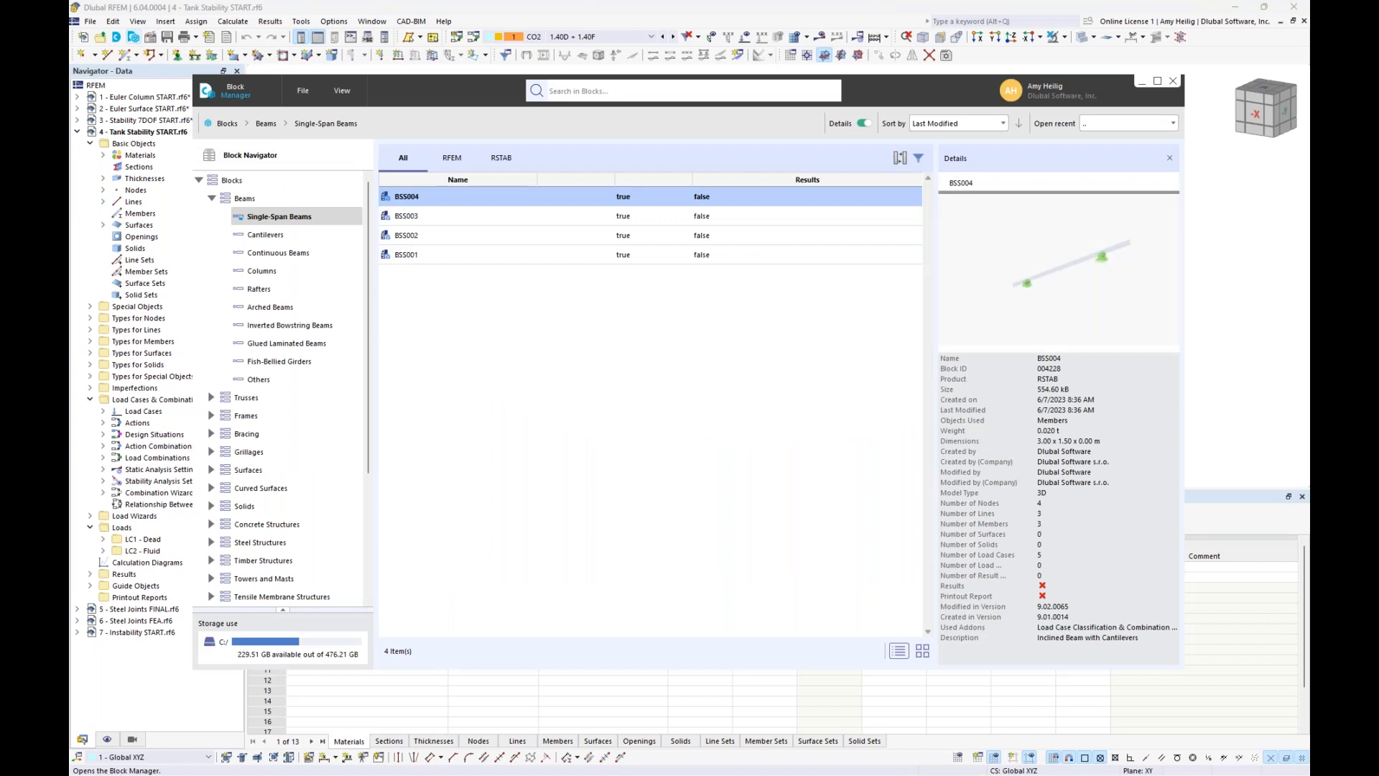
# - Browse the circular silo and storage tank blocks in the Block Manager, previewing SIC102 through SIC015, and close it
pyautogui.click(212, 198)
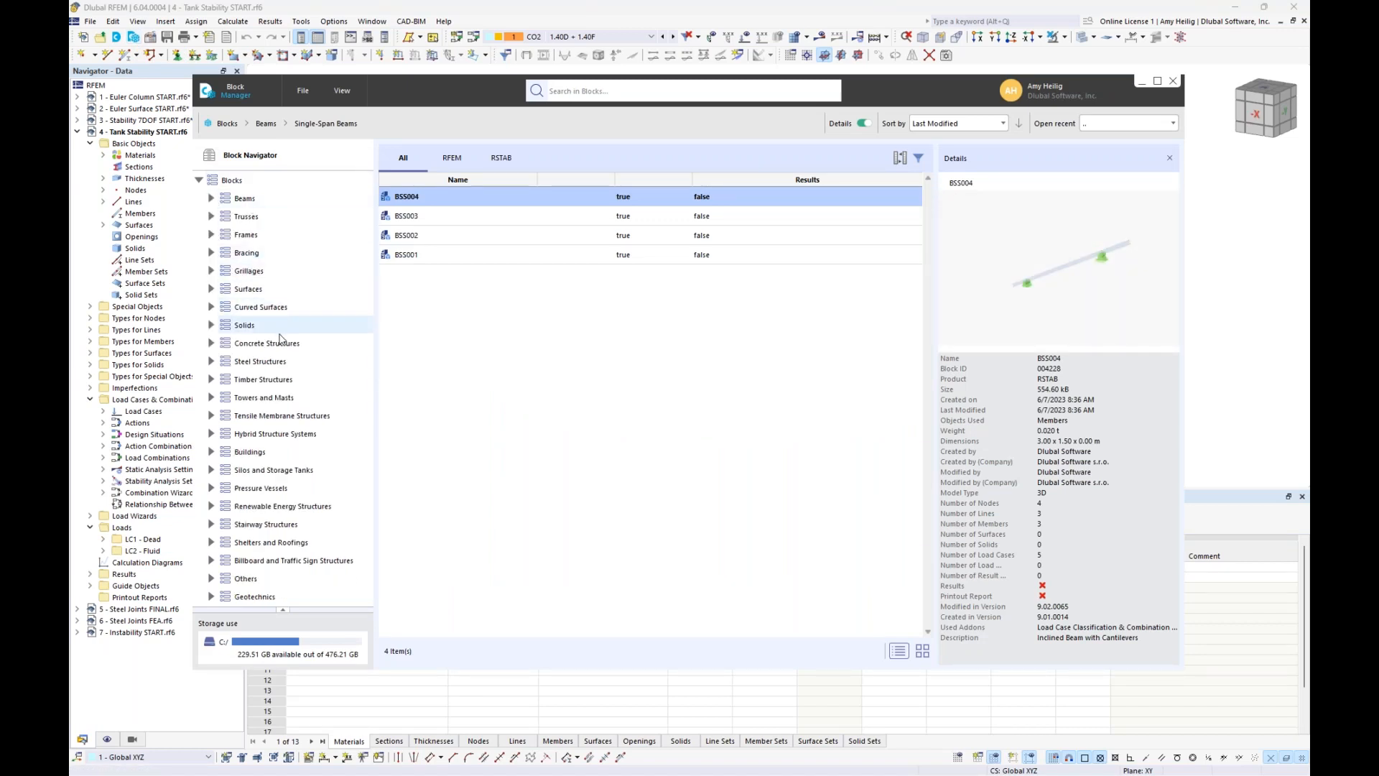
pyautogui.click(212, 471)
pyautogui.click(260, 488)
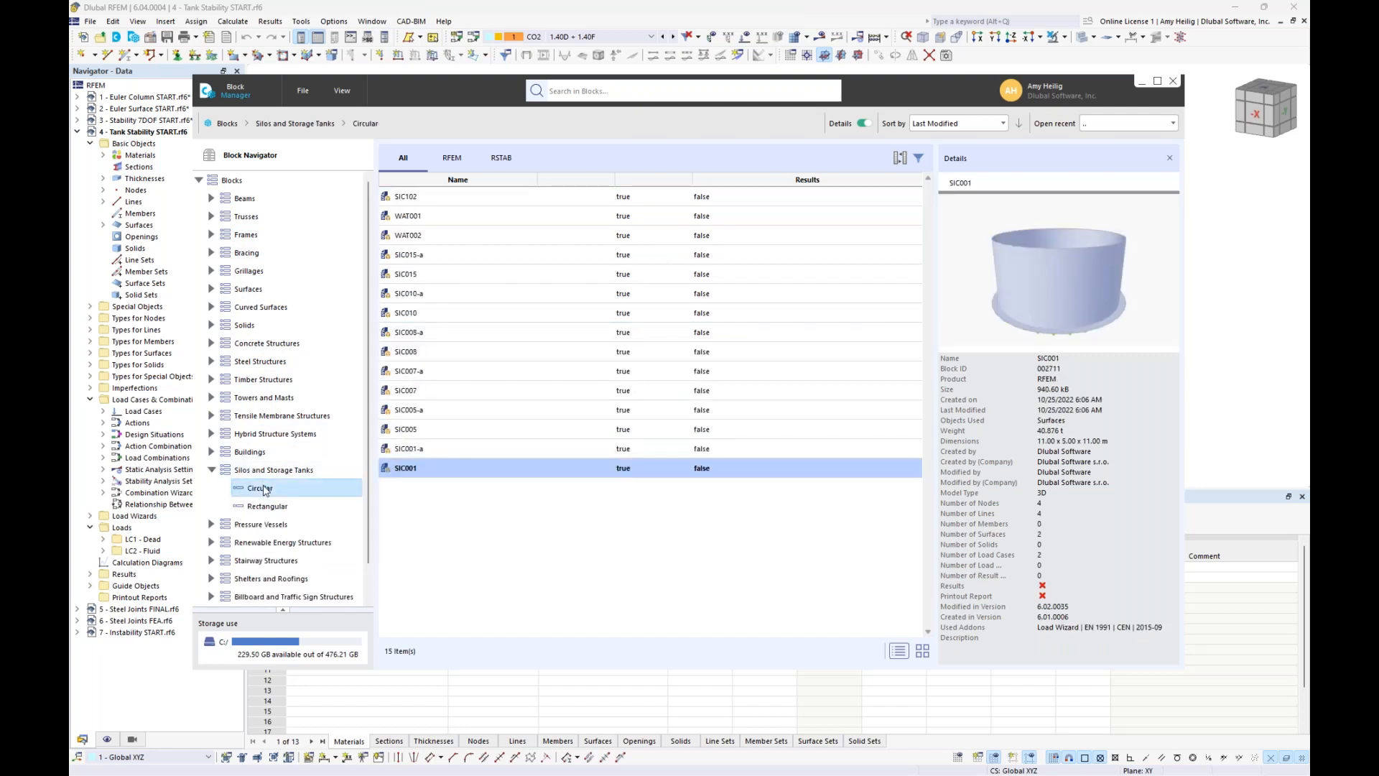
pyautogui.click(510, 201)
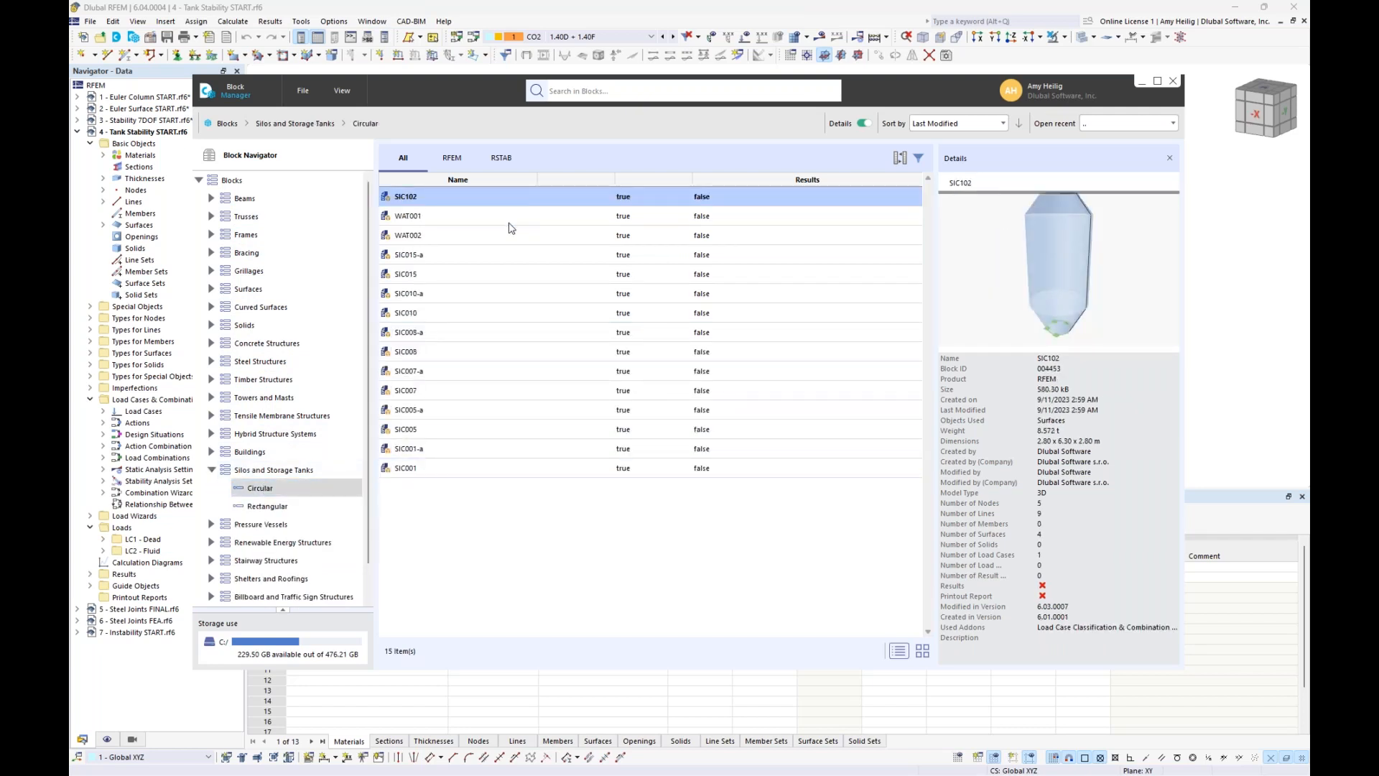
pyautogui.click(511, 219)
pyautogui.click(510, 237)
pyautogui.click(505, 265)
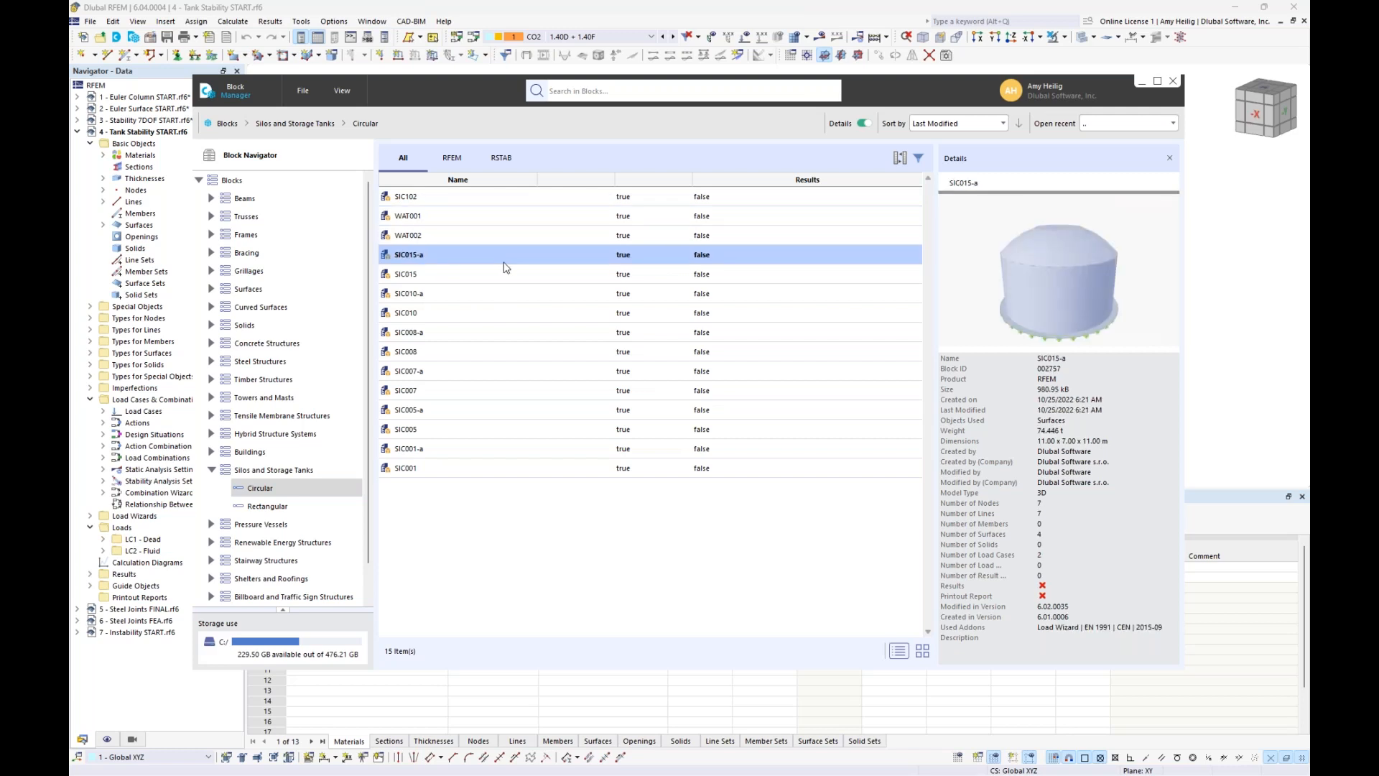
pyautogui.click(500, 274)
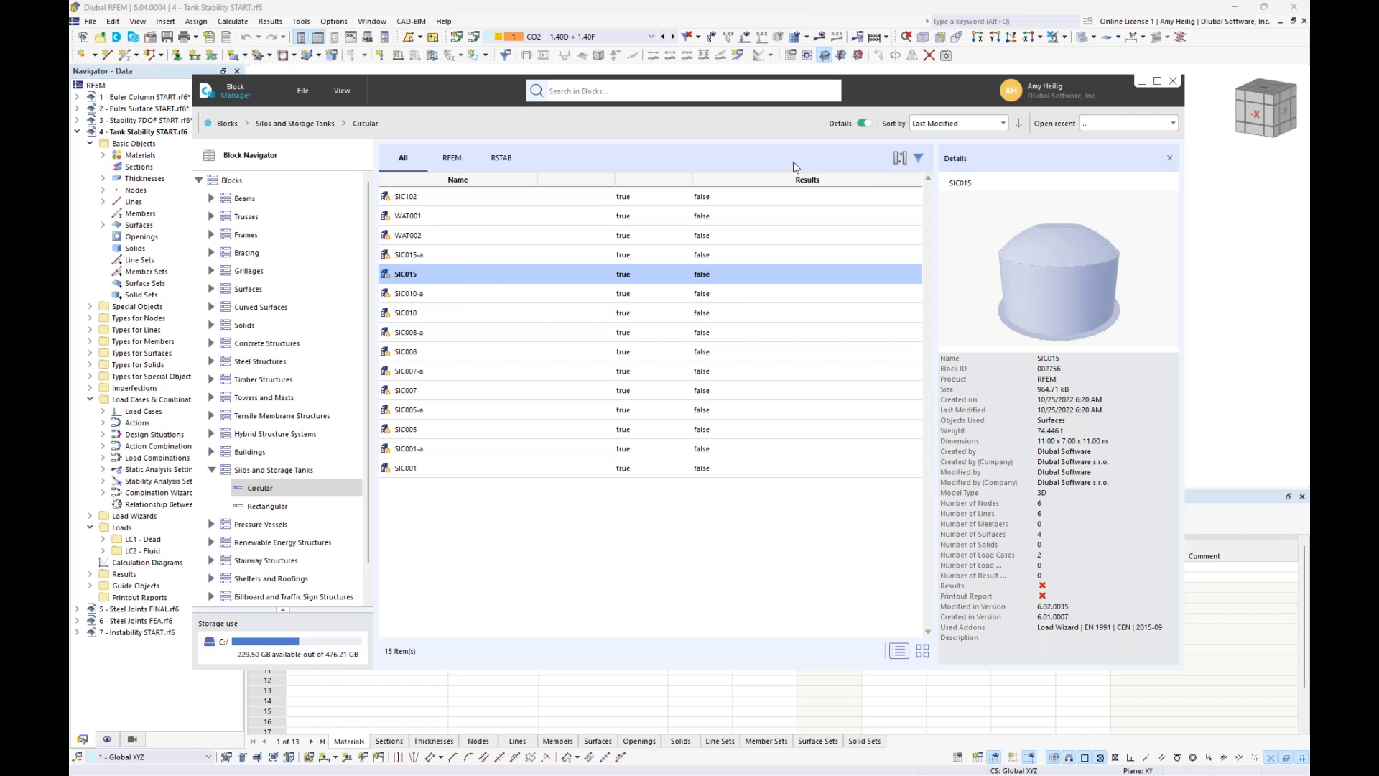
pyautogui.click(1173, 81)
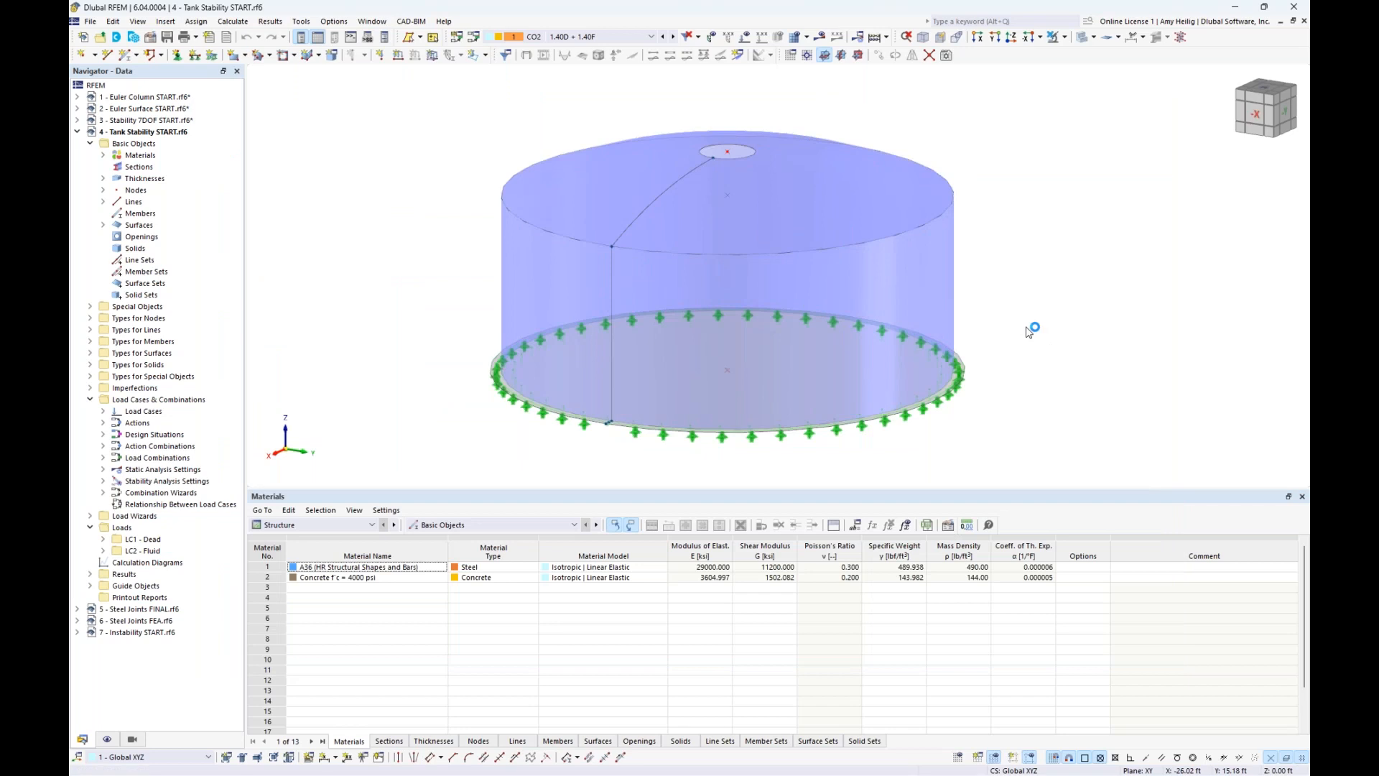
# - Activate load case LC2 Fluid with its loads displayed and switch the tank model to wireframe display
pyautogui.click(580, 38)
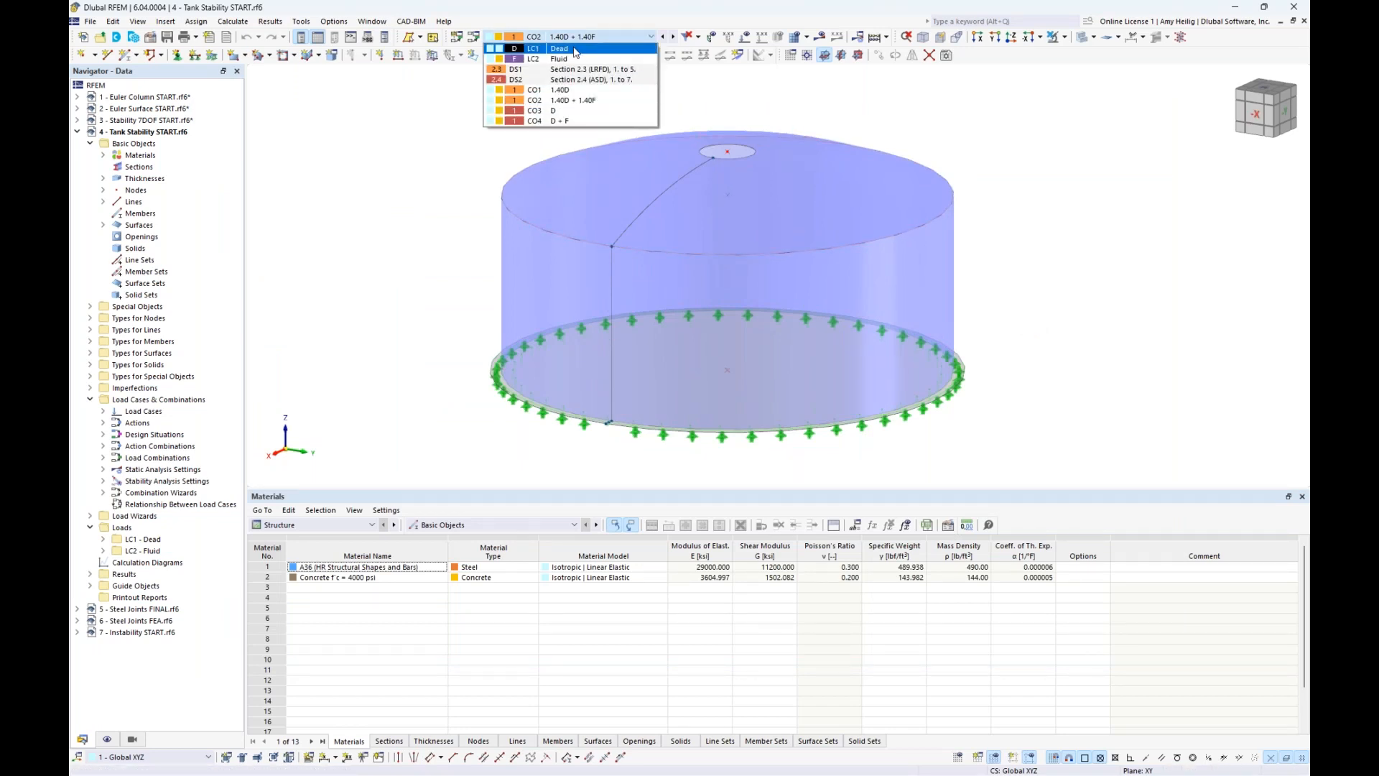
pyautogui.click(575, 49)
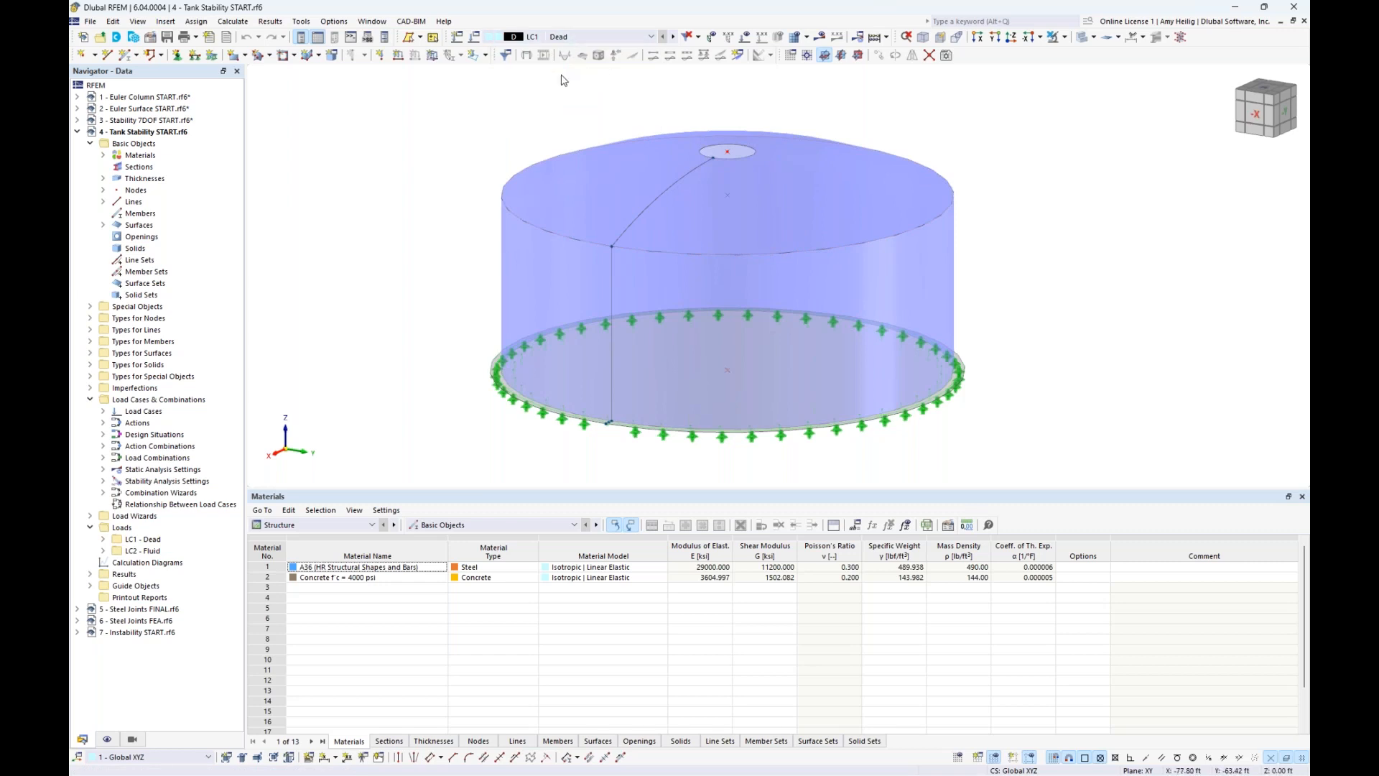
pyautogui.click(745, 37)
pyautogui.click(673, 38)
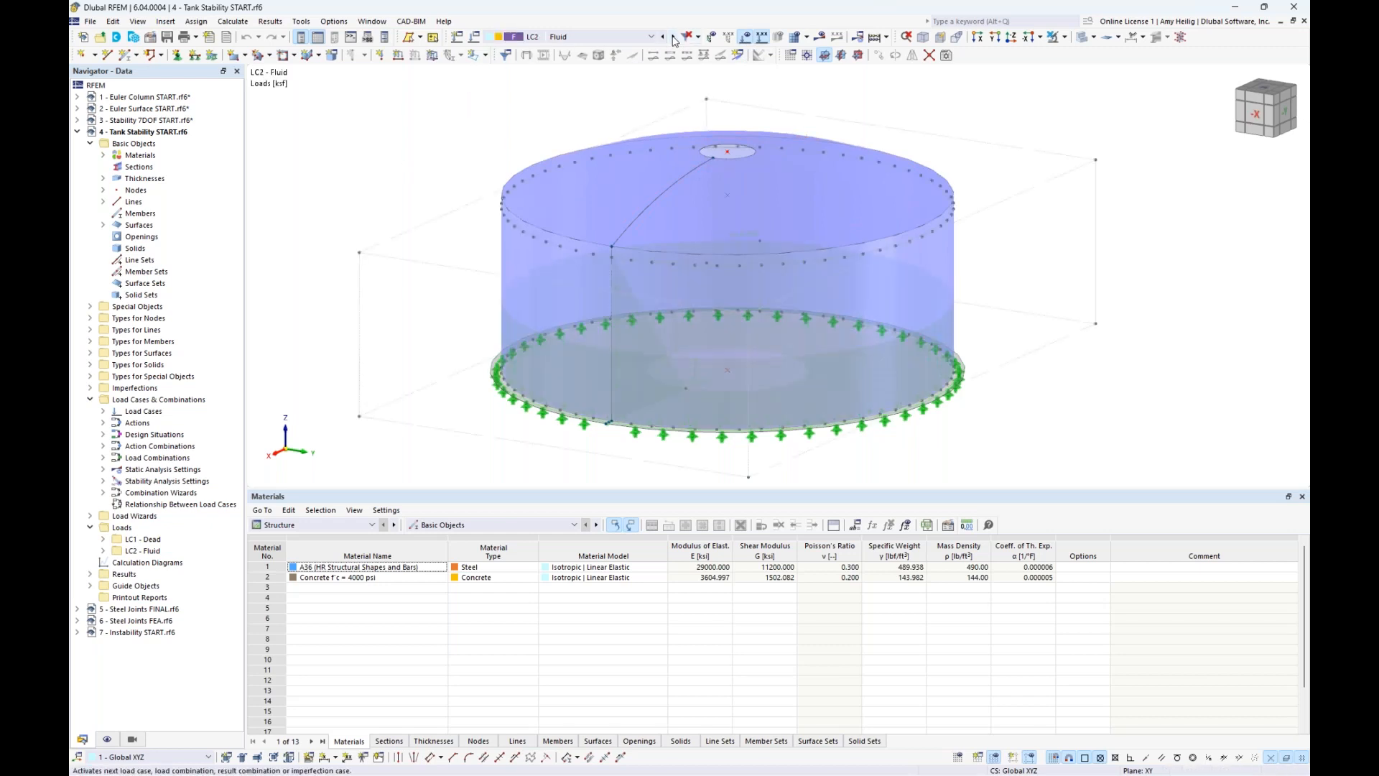
pyautogui.click(1080, 37)
# - Examine the fluid pressure loads on the tank wall and base from the side, and hide the load display
pyautogui.keyDown('ctrl'); pyautogui.moveTo(1126, 259); pyautogui.dragTo(980, 266, button='middle'); pyautogui.keyUp('ctrl')
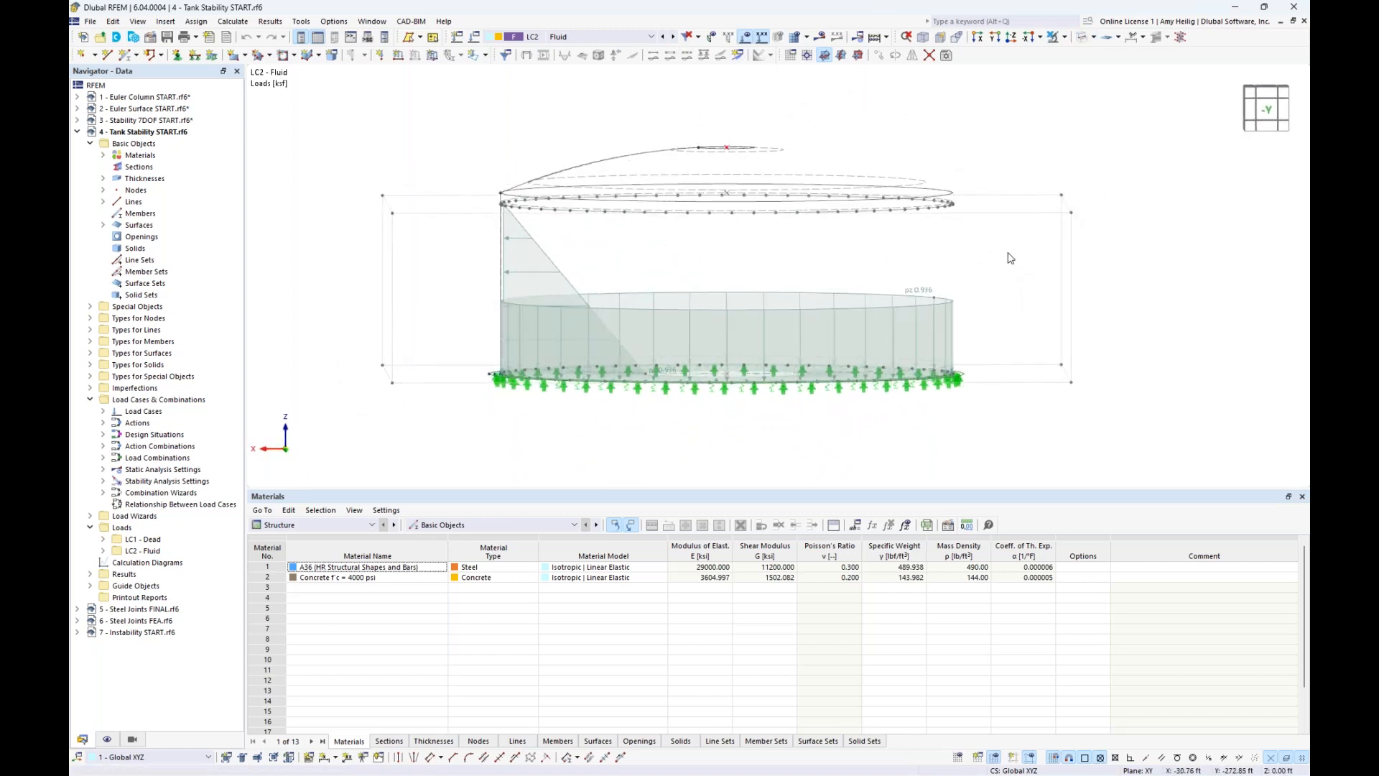
pyautogui.keyDown('ctrl'); pyautogui.moveTo(661, 243); pyautogui.dragTo(680, 257, button='middle'); pyautogui.keyUp('ctrl')
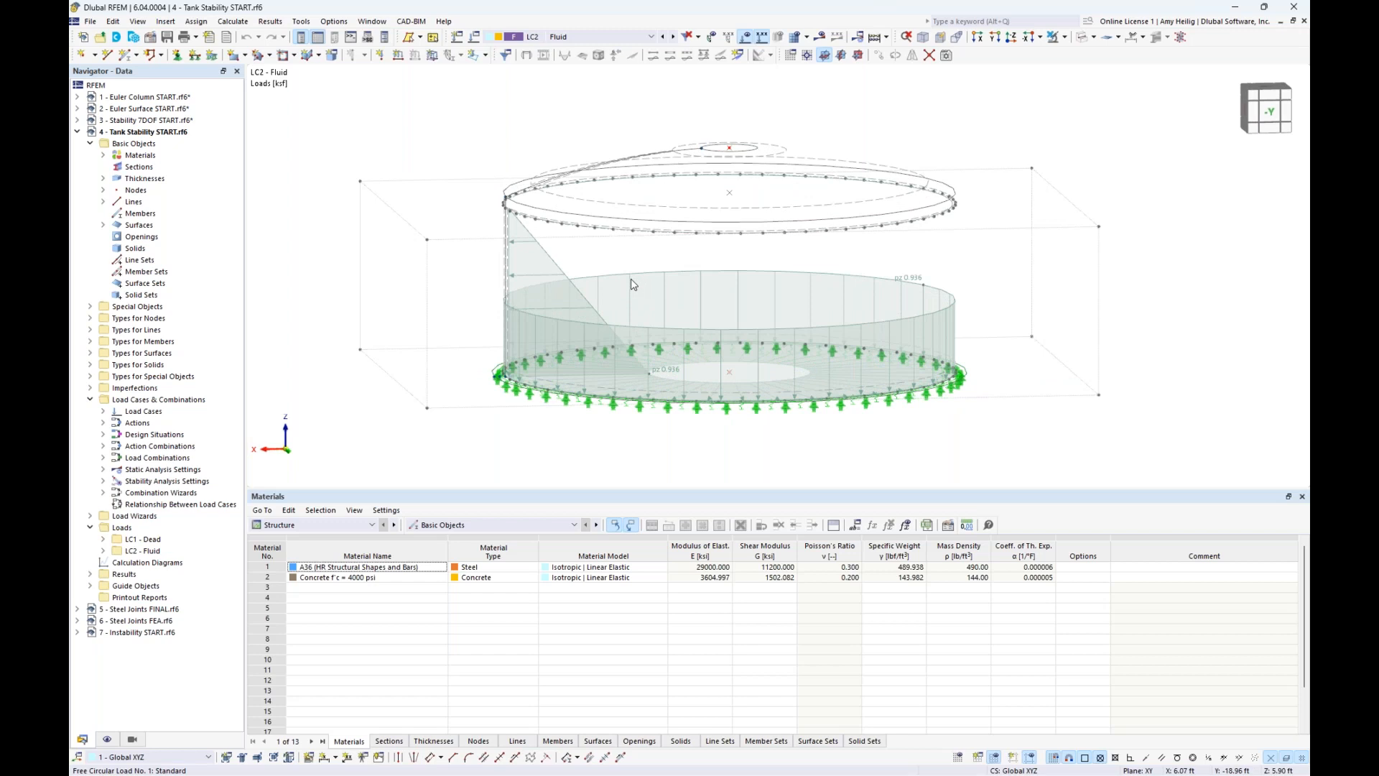
pyautogui.scroll(2, 635, 282)
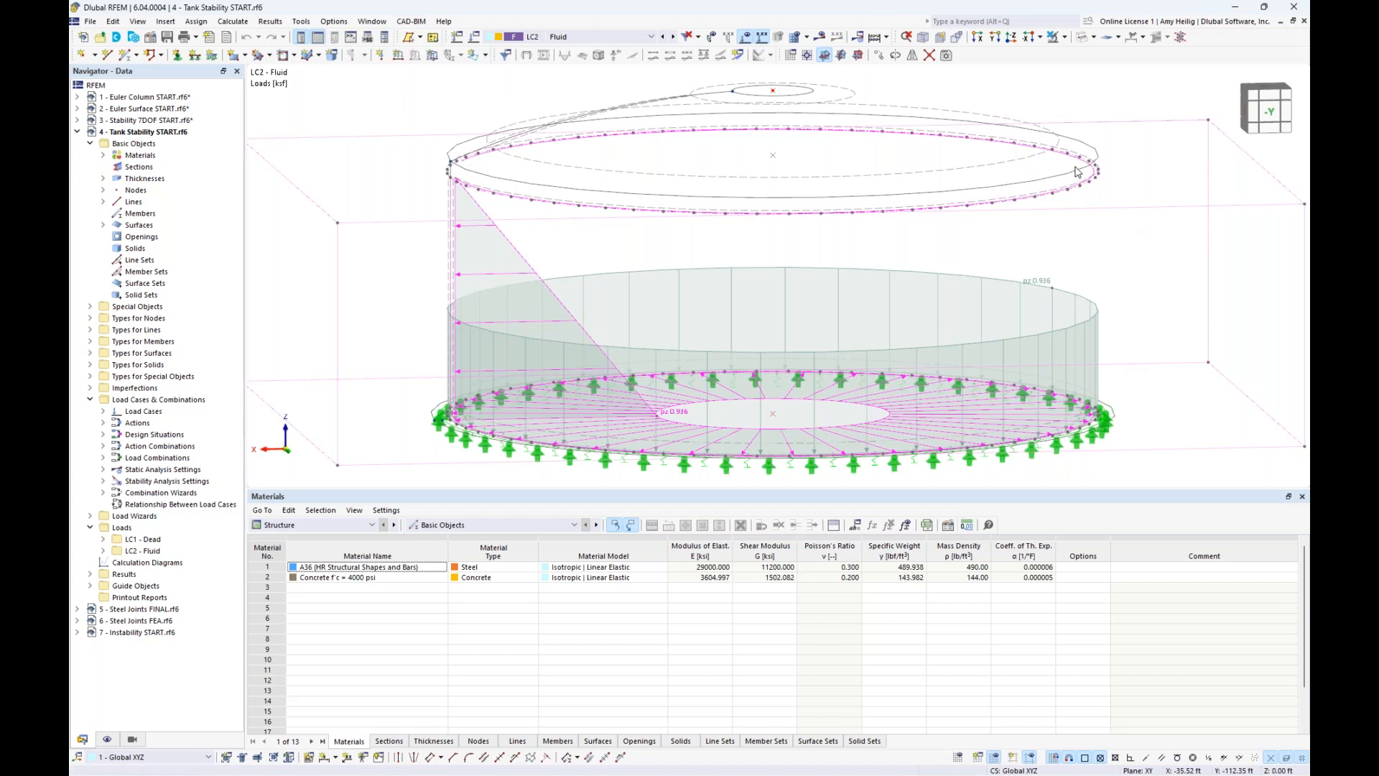
pyautogui.click(885, 276)
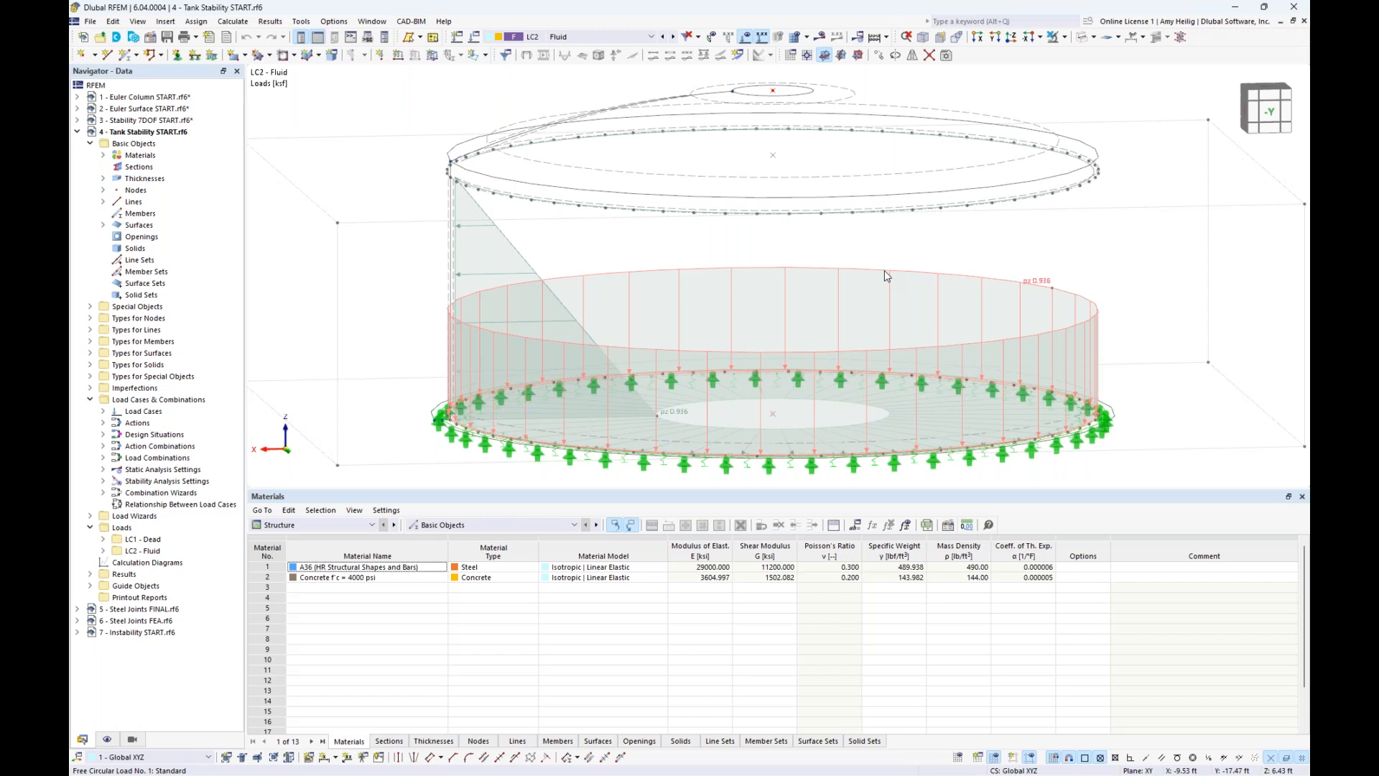
pyautogui.scroll(-3, 885, 270)
pyautogui.moveTo(885, 270); pyautogui.dragTo(770, 245, button='middle')
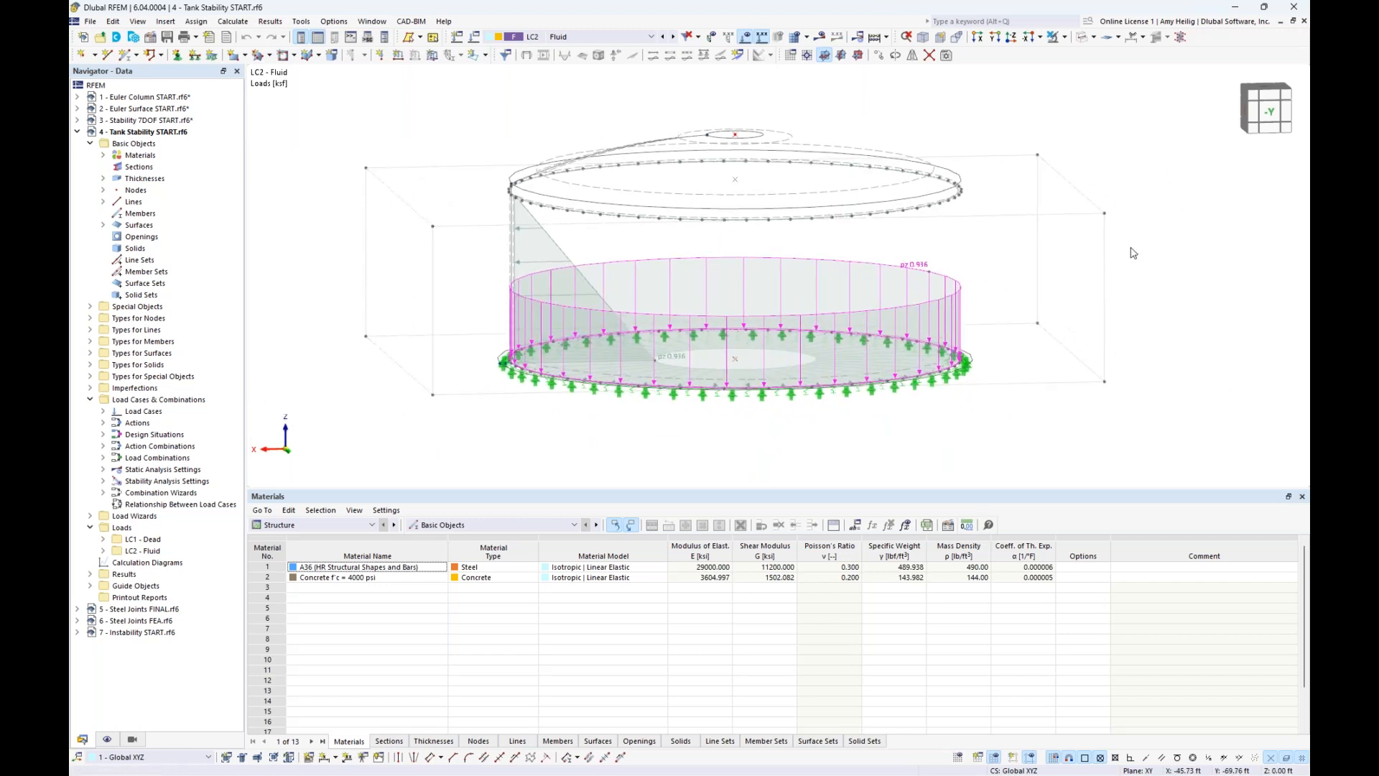
pyautogui.click(559, 254)
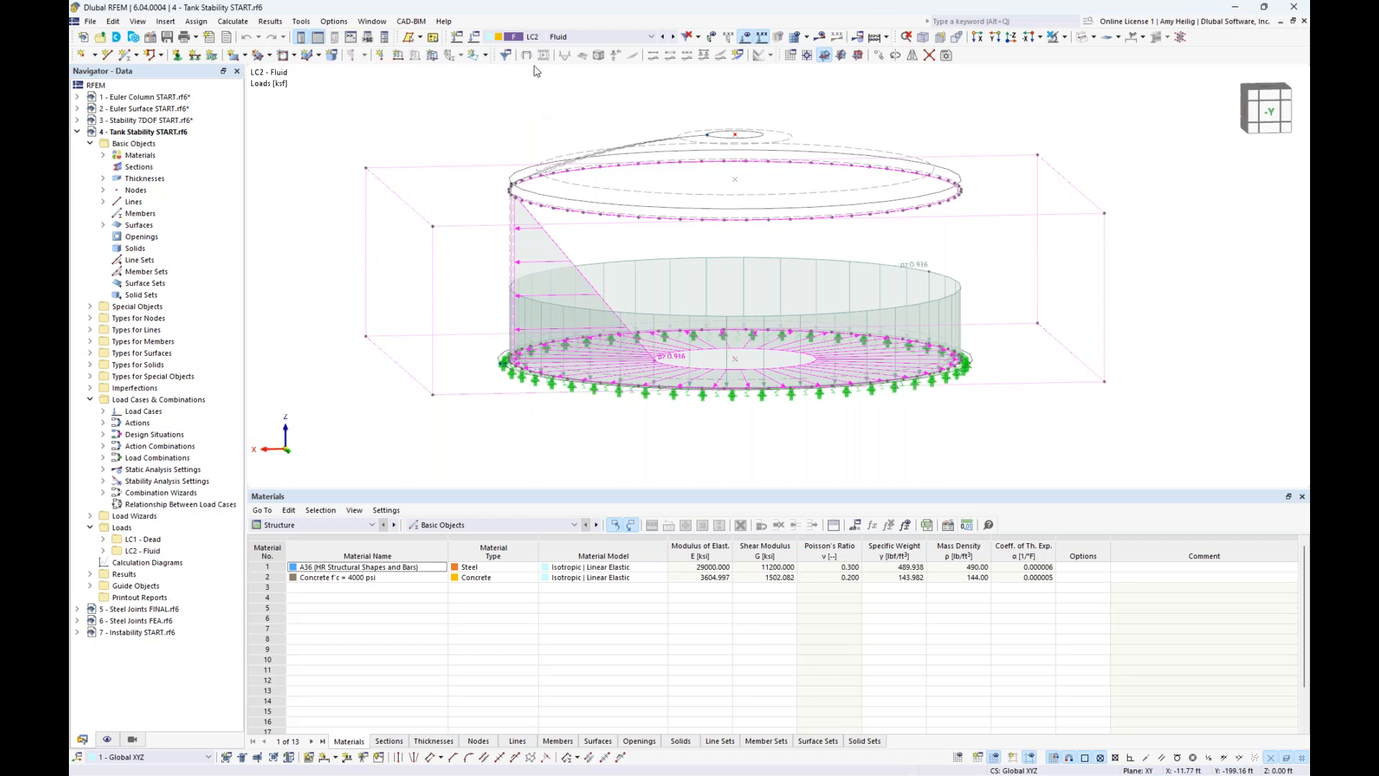
pyautogui.click(487, 115)
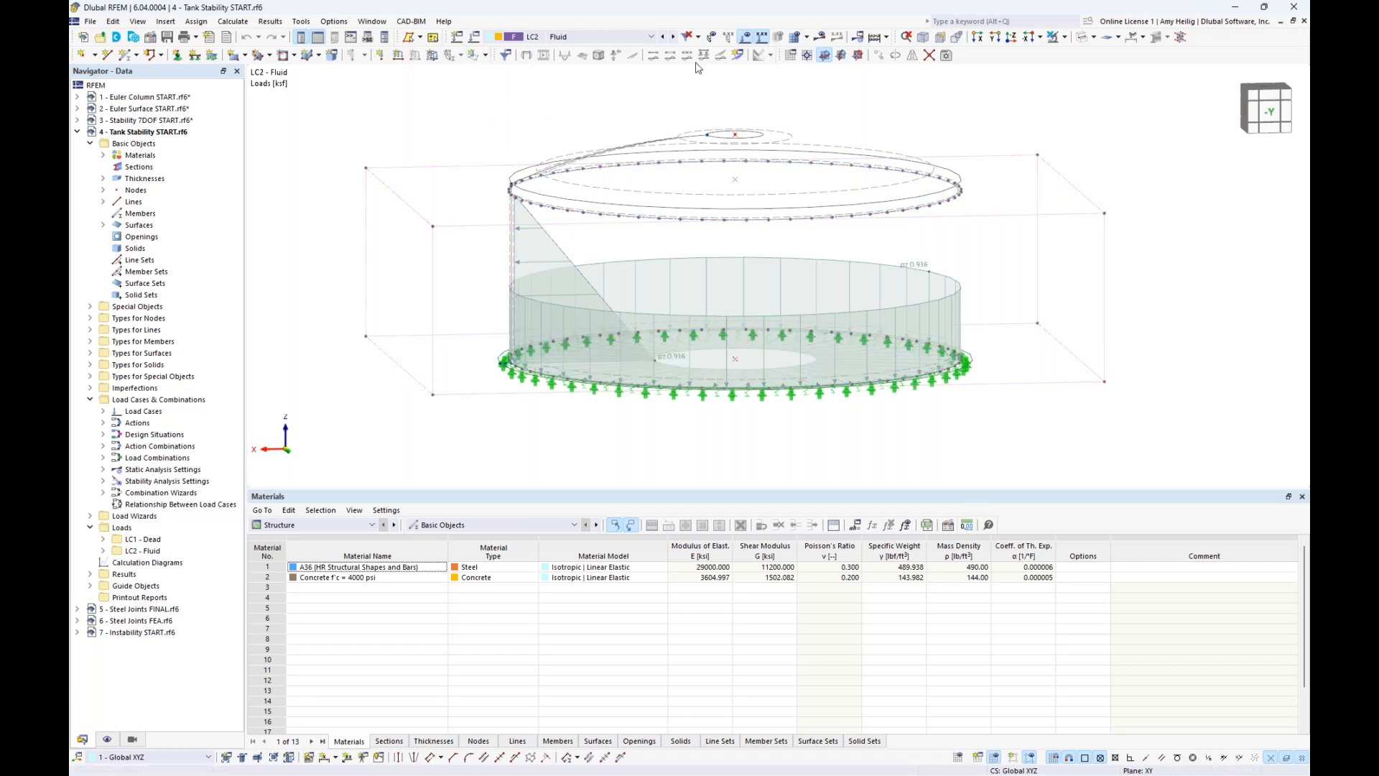
pyautogui.click(746, 37)
# - Activate the Structure Stability critical load calculation for load case LC2 Fluid and calculate it
pyautogui.click(475, 38)
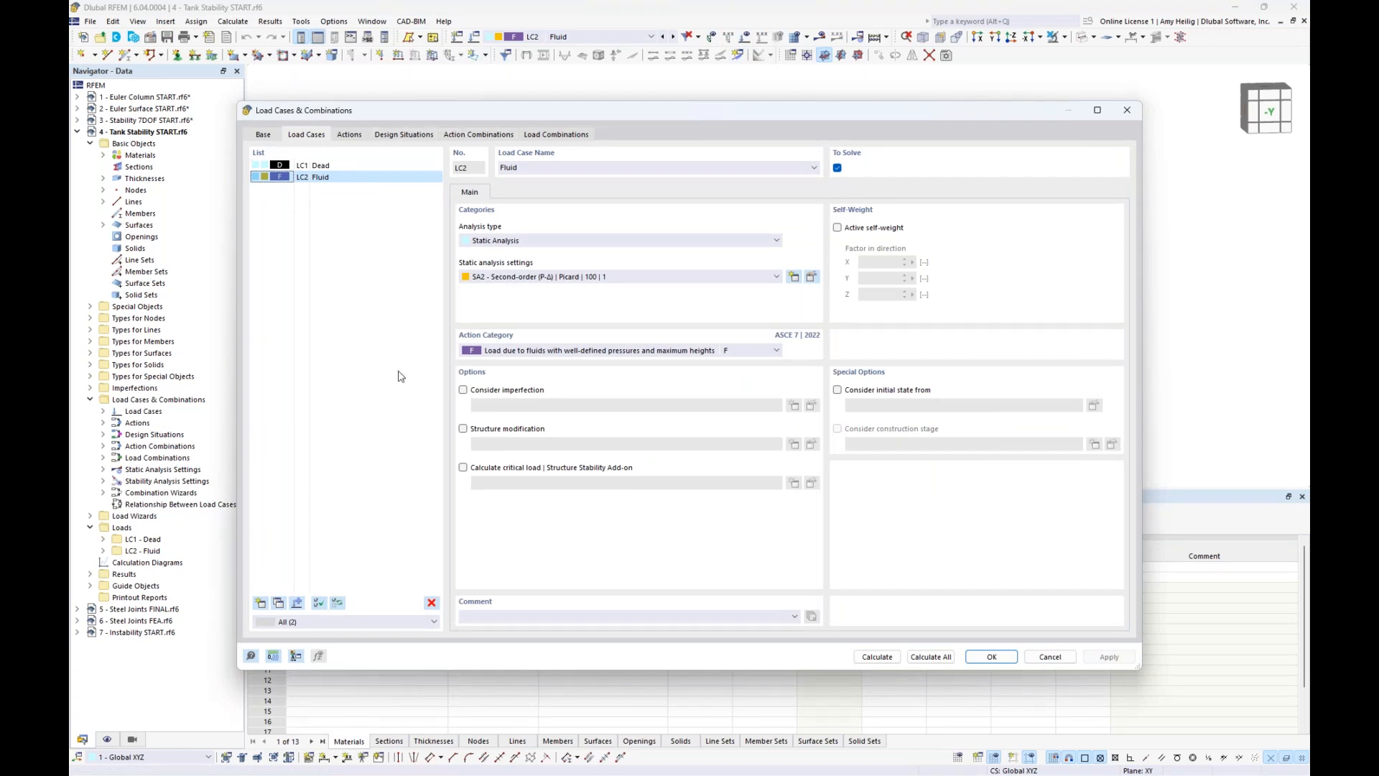
pyautogui.click(462, 468)
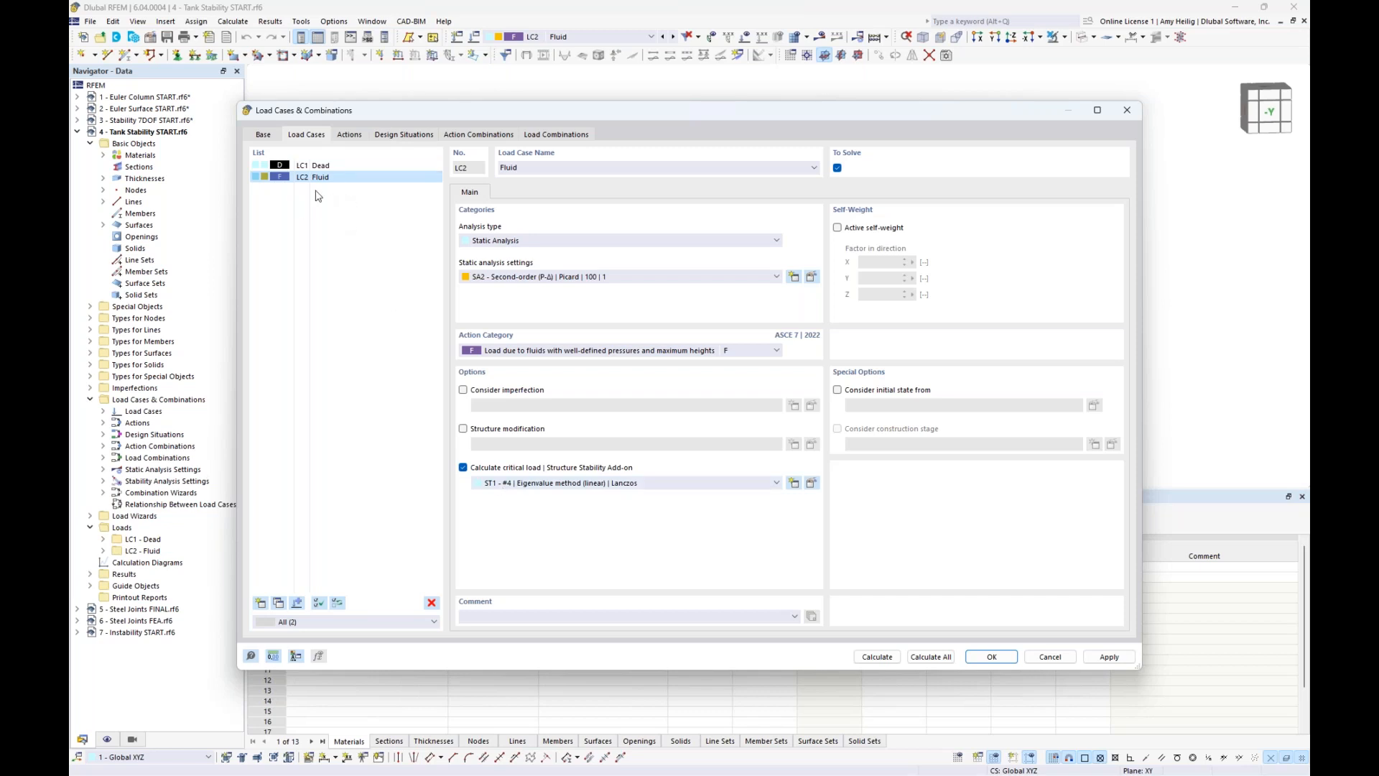
pyautogui.click(877, 656)
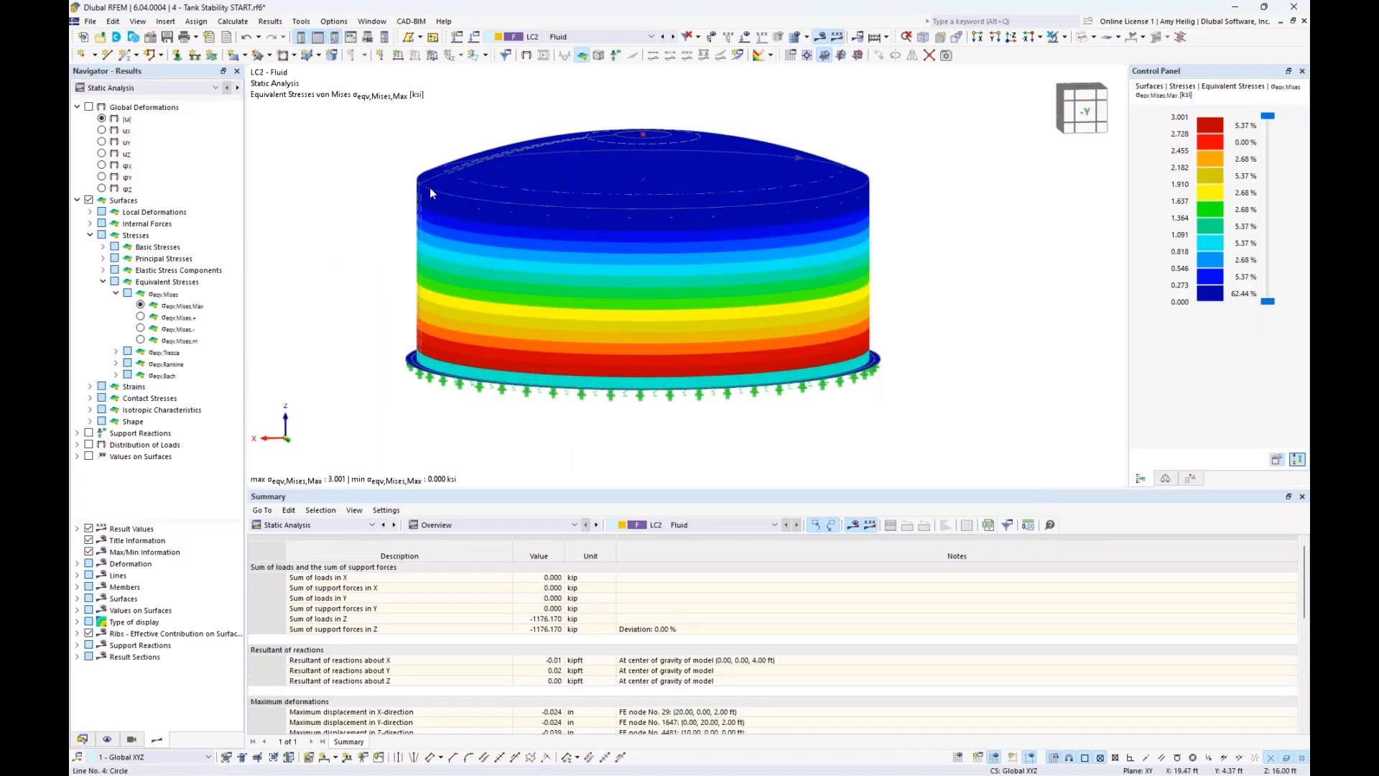
# - Display the stability analysis results and isolate the tank's cylindrical wall using the visibility of selected objects
pyautogui.click(158, 87)
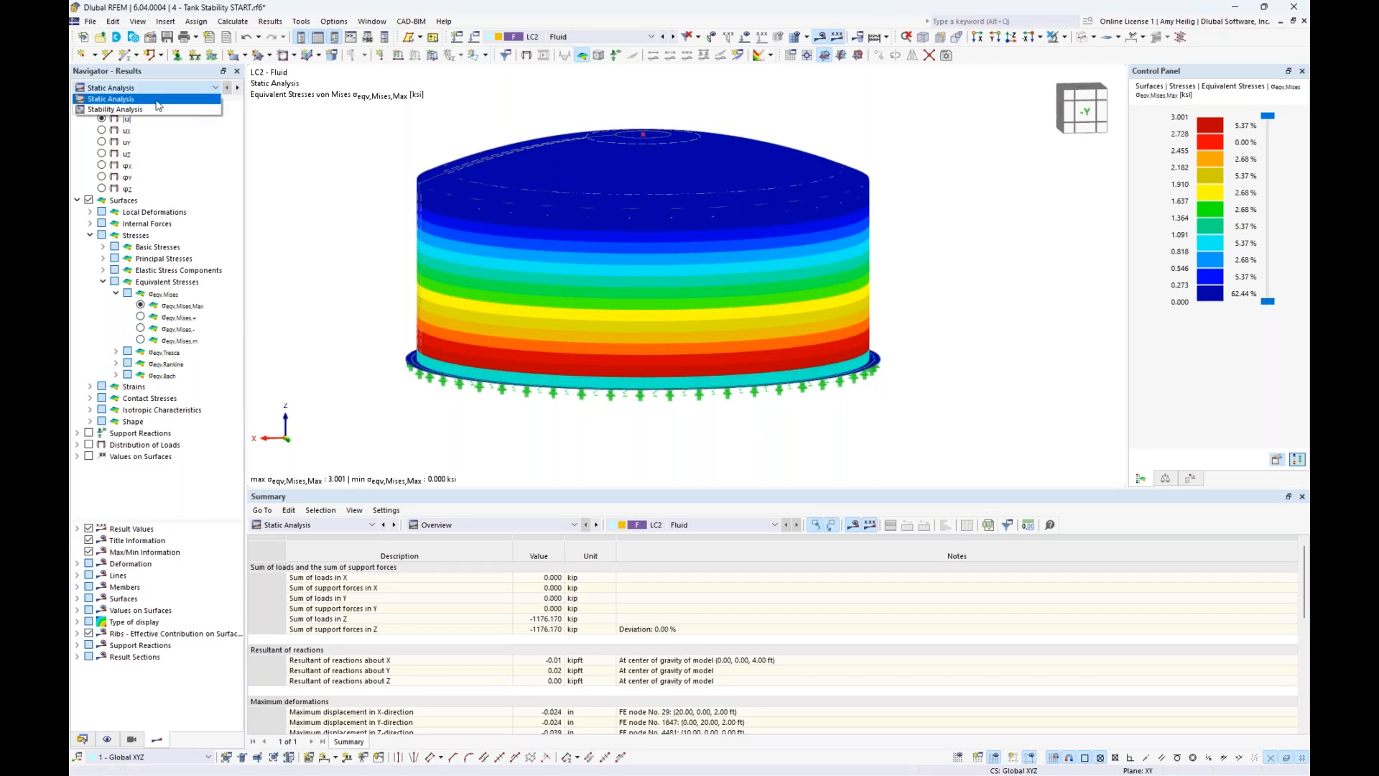
pyautogui.click(144, 109)
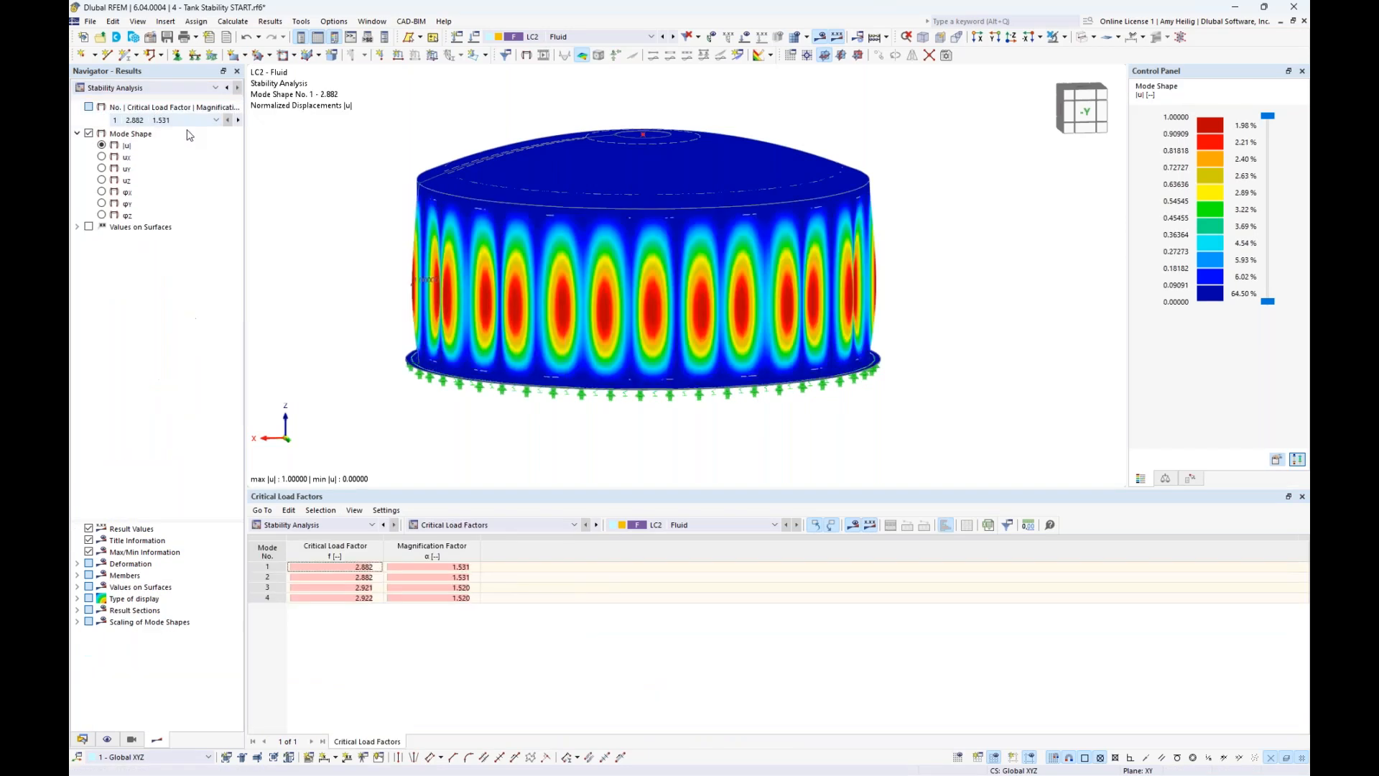
pyautogui.moveTo(347, 267); pyautogui.dragTo(368, 281, button='middle')
pyautogui.moveTo(971, 330); pyautogui.dragTo(391, 258)
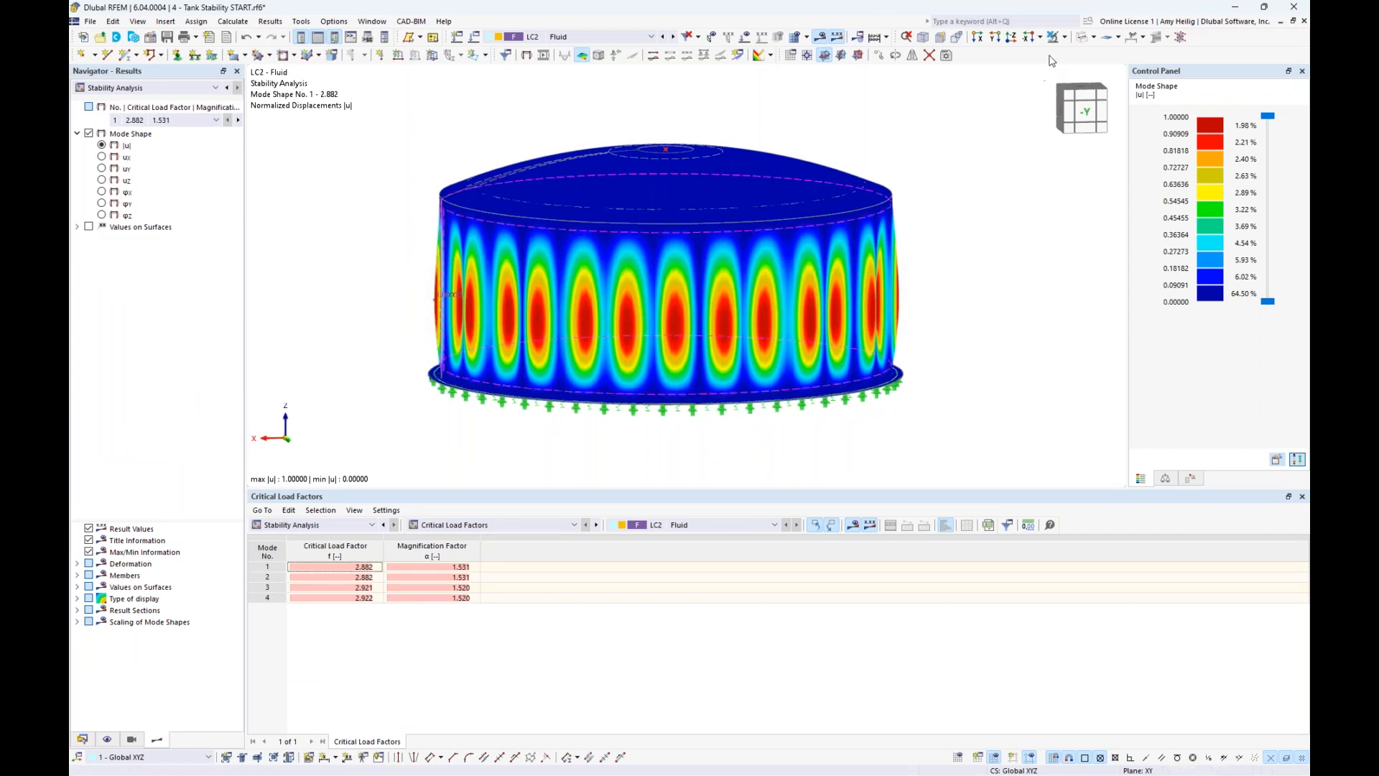
pyautogui.click(1064, 37)
pyautogui.click(1077, 49)
pyautogui.keyDown('ctrl'); pyautogui.moveTo(939, 187); pyautogui.dragTo(955, 224, button='middle'); pyautogui.keyUp('ctrl')
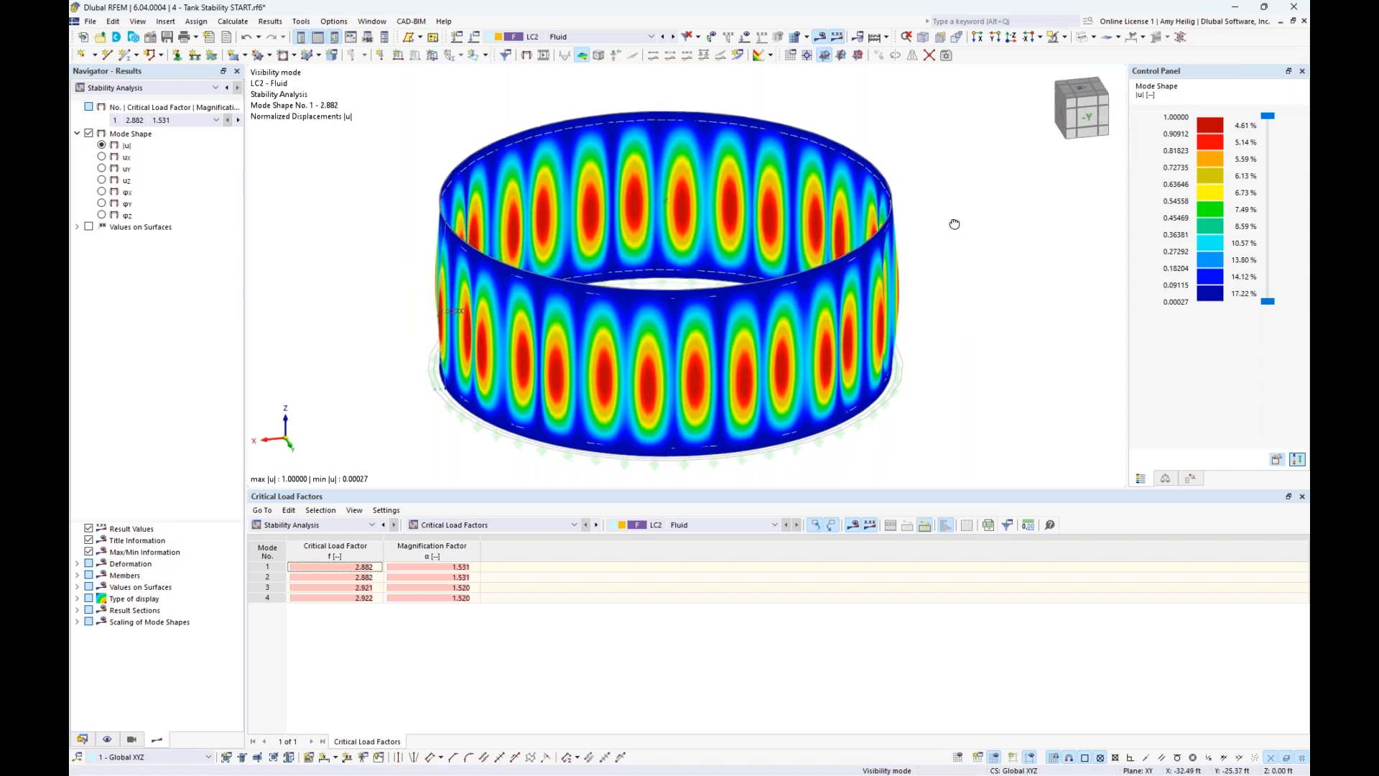
# - Review the buckling mode shapes 1 to 4 on the tank wall and return to mode shape 1
pyautogui.click(340, 568)
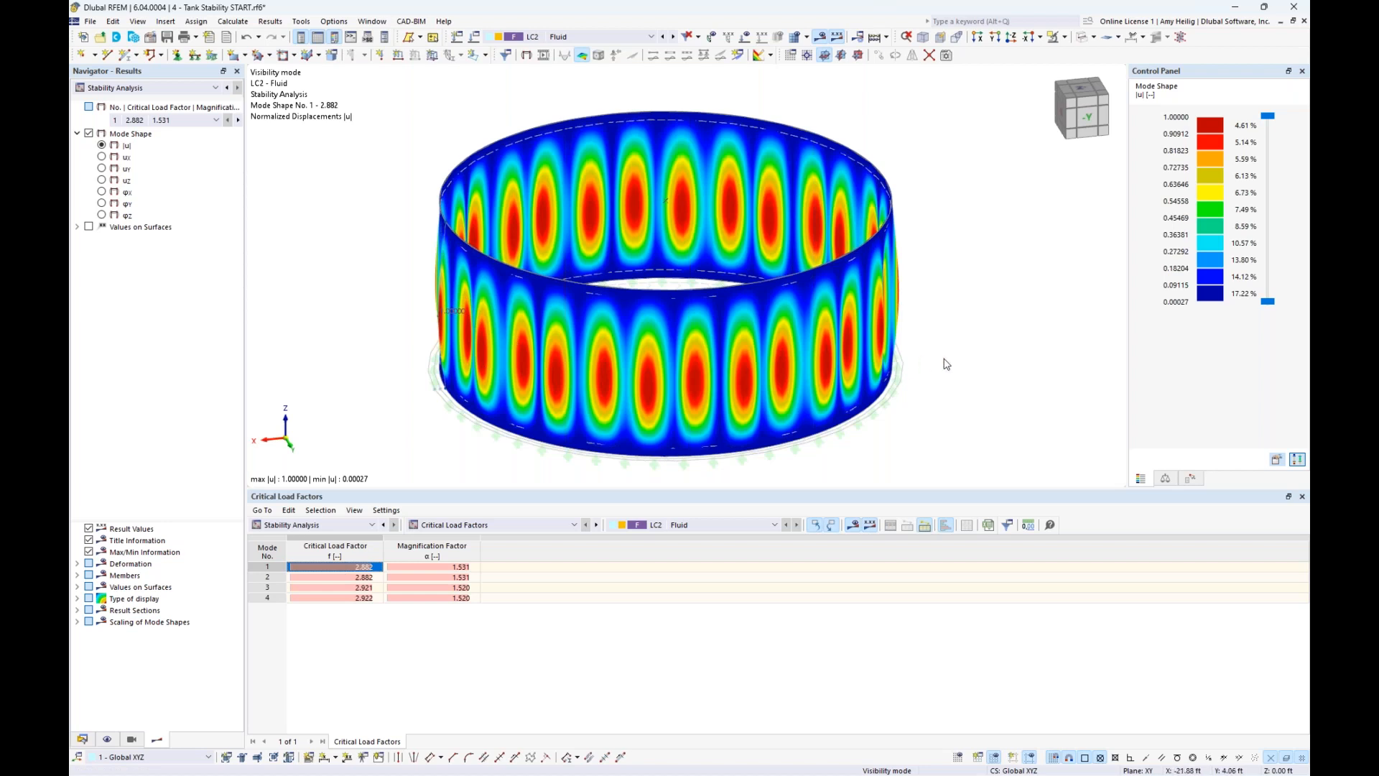
pyautogui.keyDown('ctrl'); pyautogui.moveTo(968, 359); pyautogui.dragTo(707, 359, button='middle'); pyautogui.keyUp('ctrl')
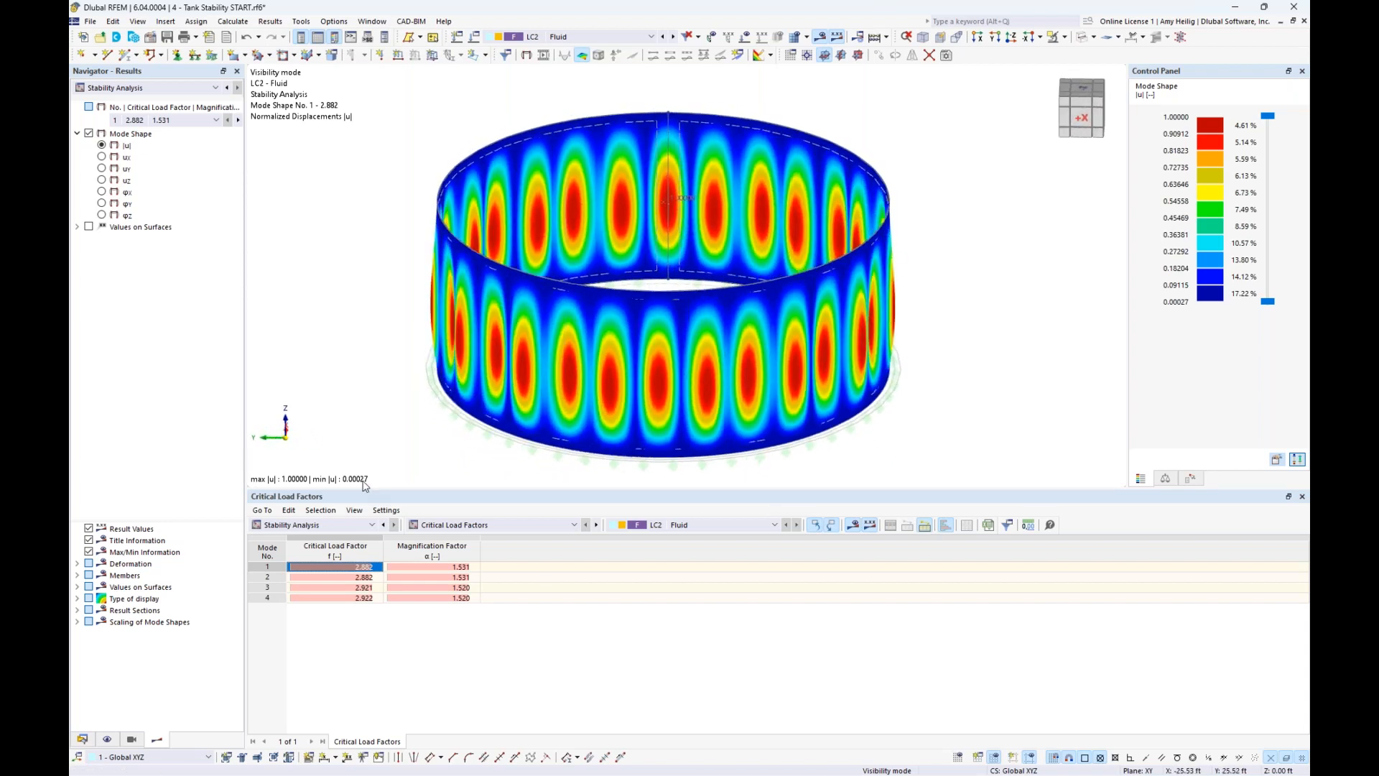
pyautogui.click(334, 576)
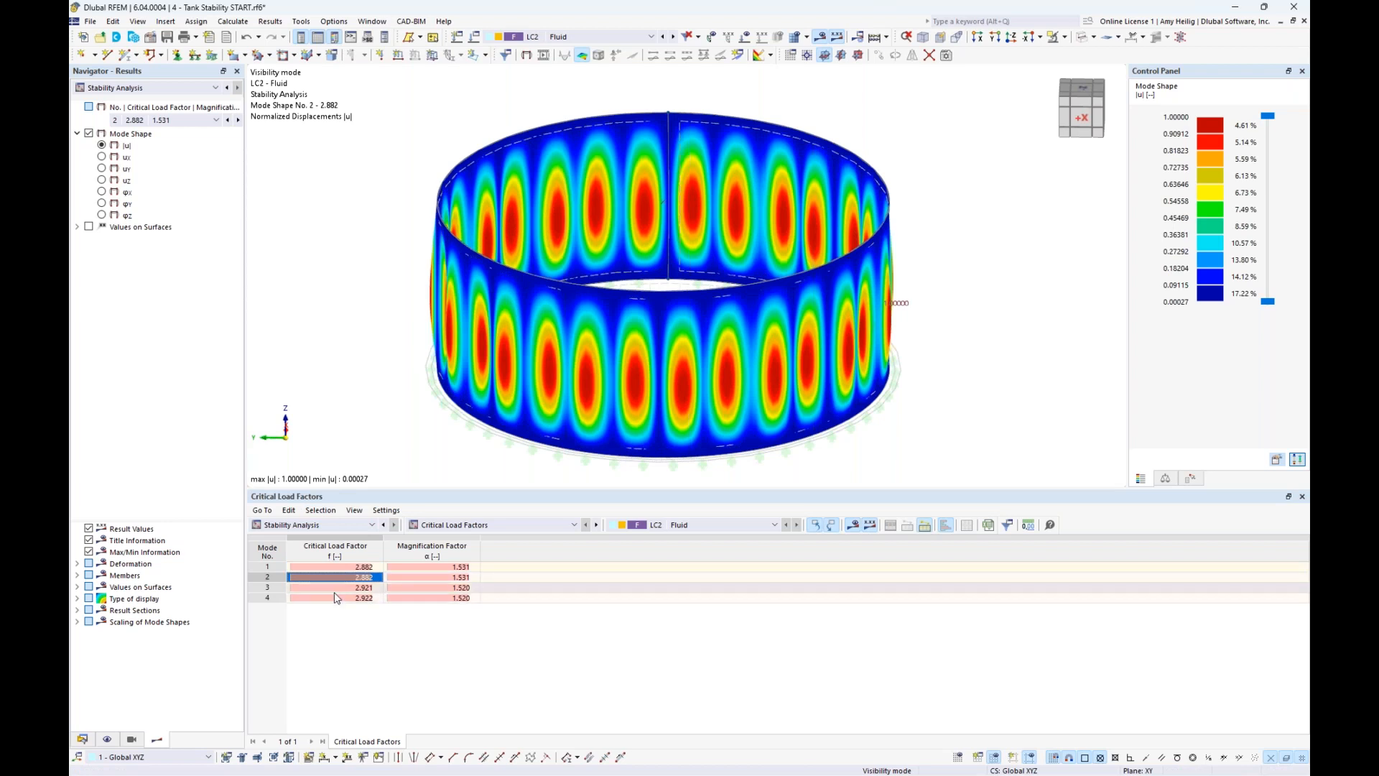
pyautogui.click(334, 588)
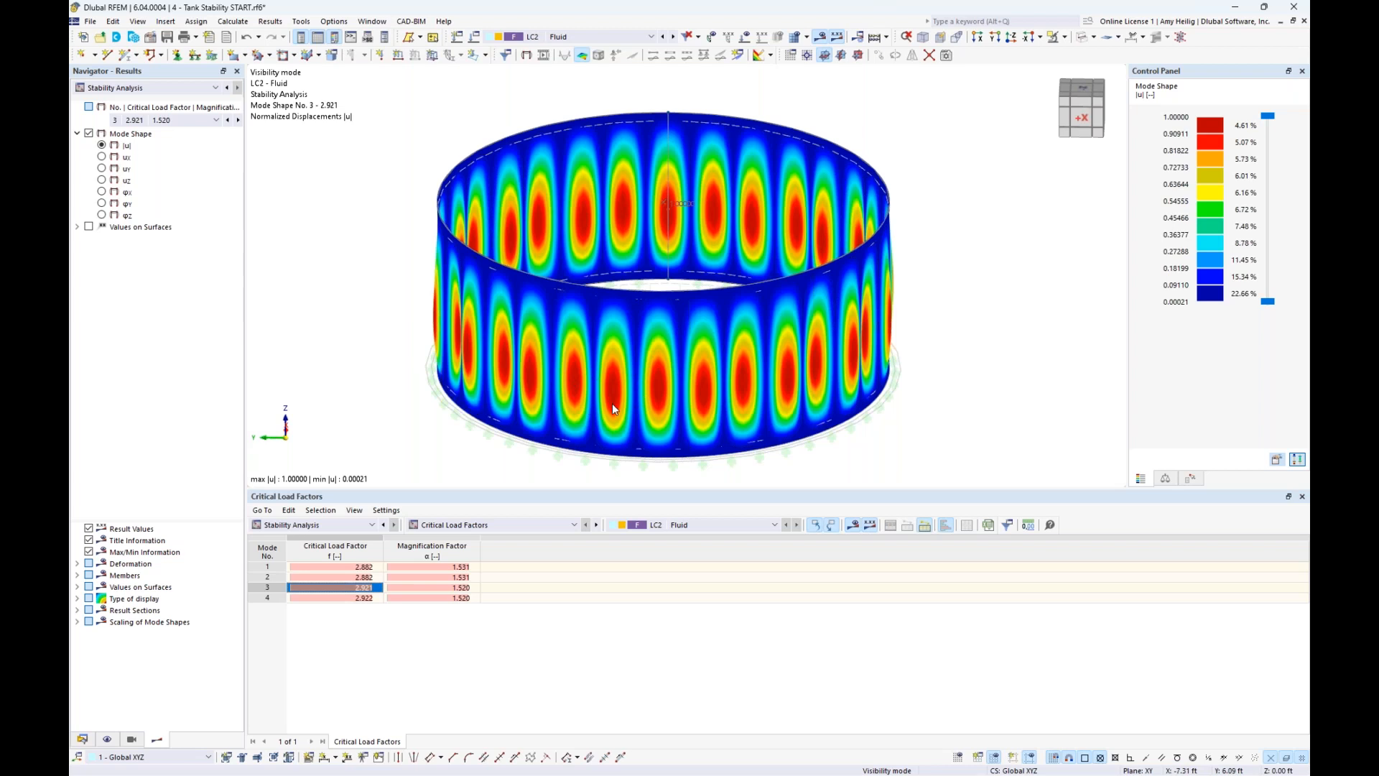
pyautogui.click(327, 598)
pyautogui.click(329, 568)
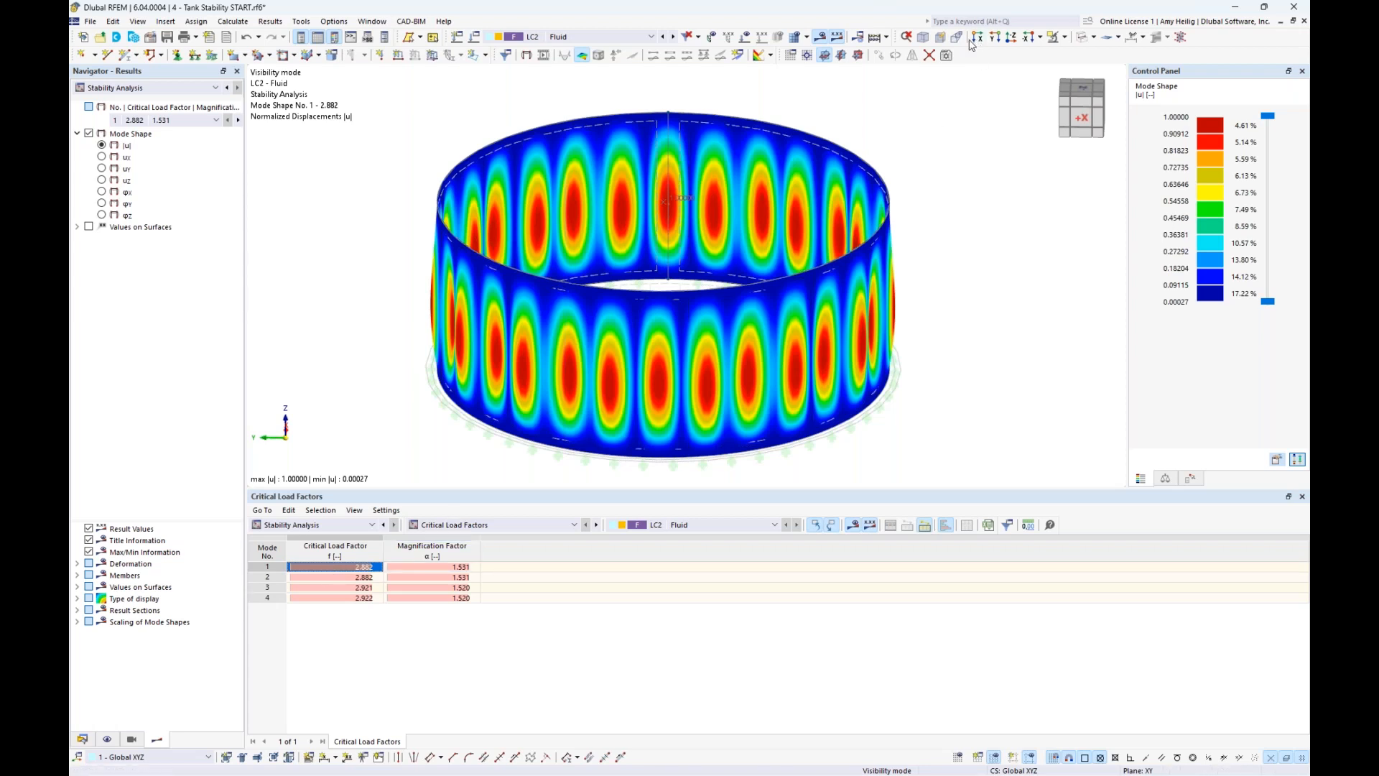
# - Hide the results, switch the model back to shaded transparent display, and make all tank objects visible in a 3D view
pyautogui.click(823, 40)
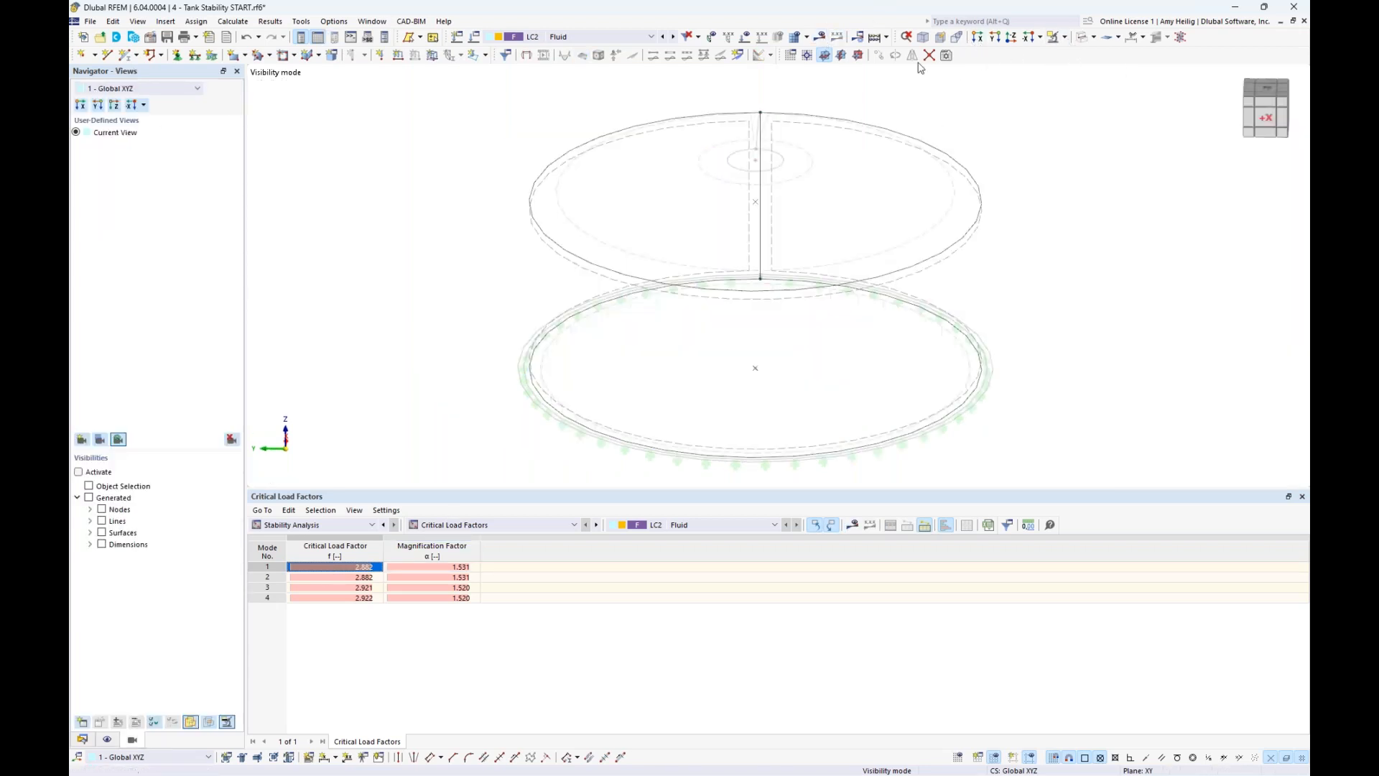
pyautogui.click(1095, 39)
pyautogui.click(1126, 82)
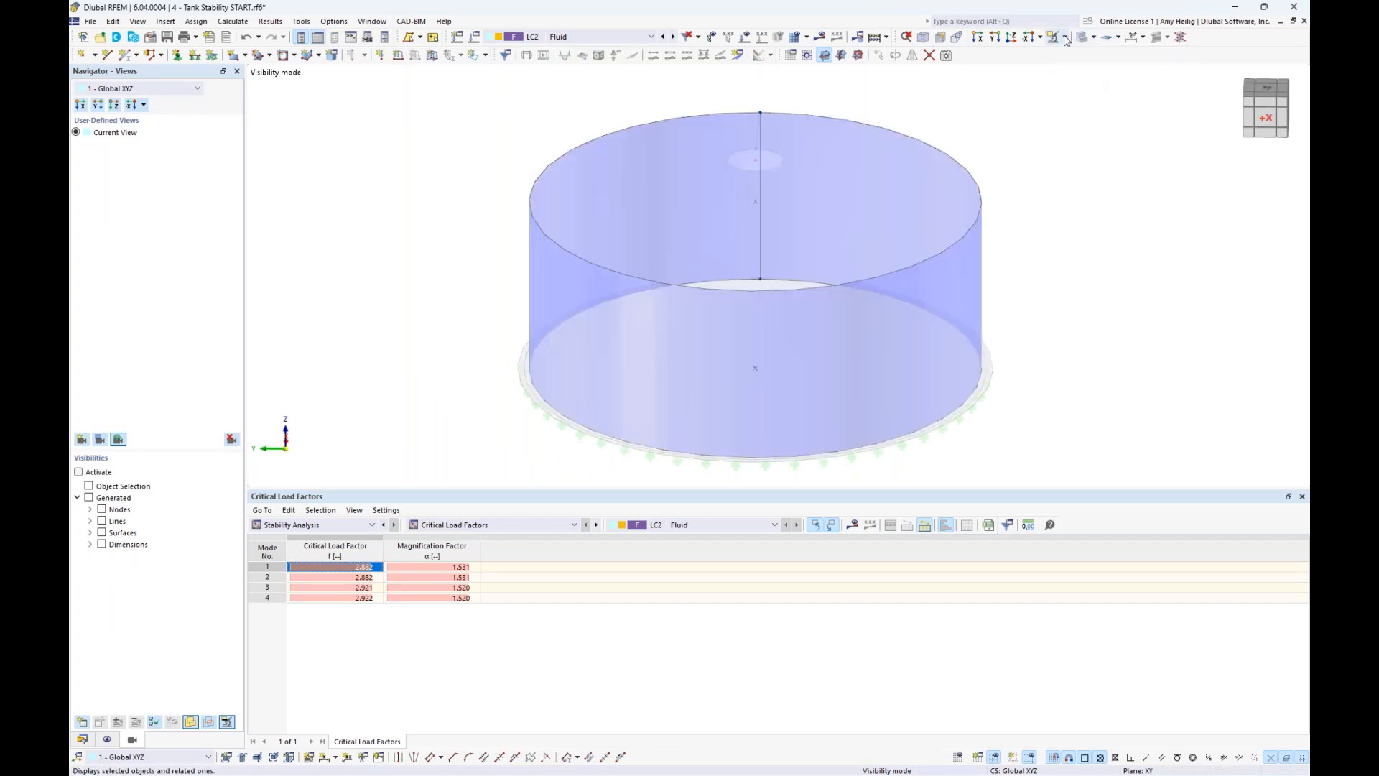
pyautogui.click(1064, 36)
pyautogui.click(1092, 148)
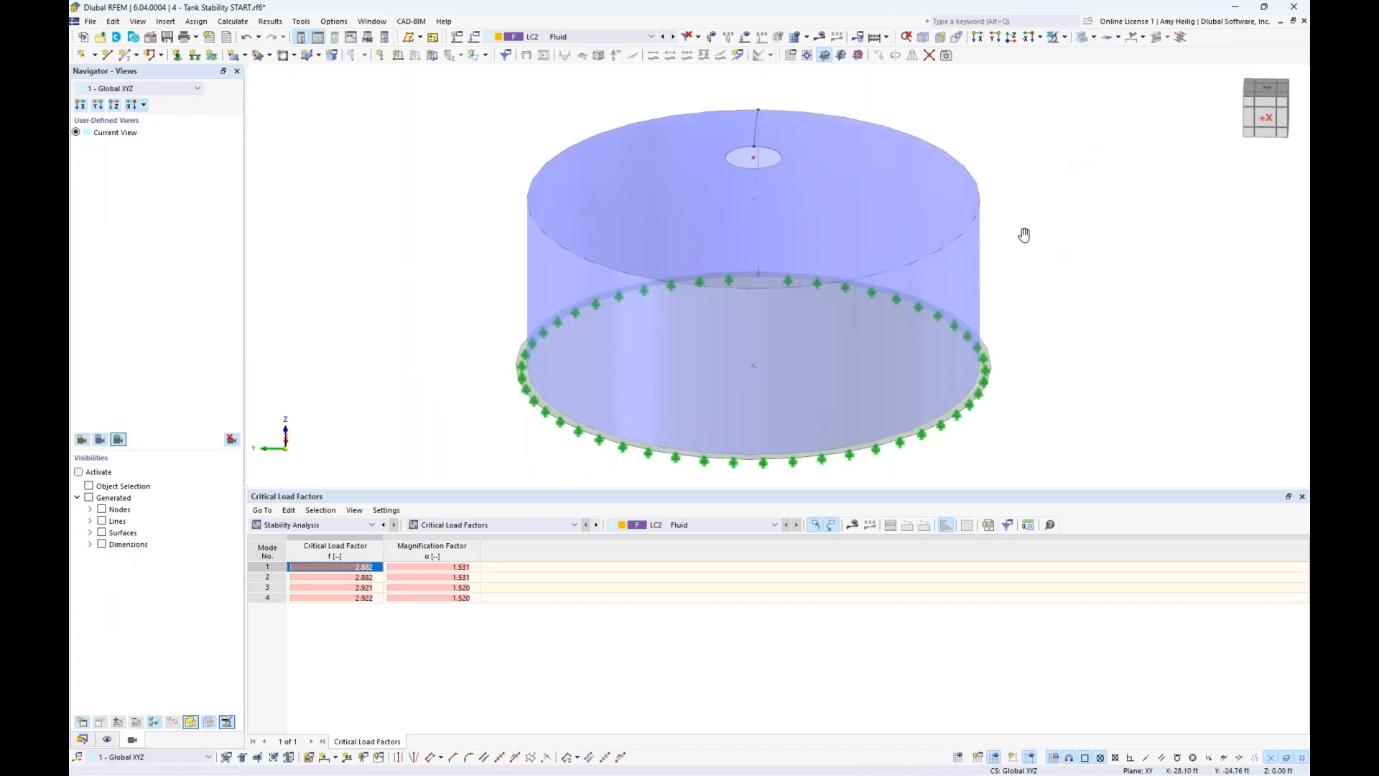
pyautogui.click(923, 39)
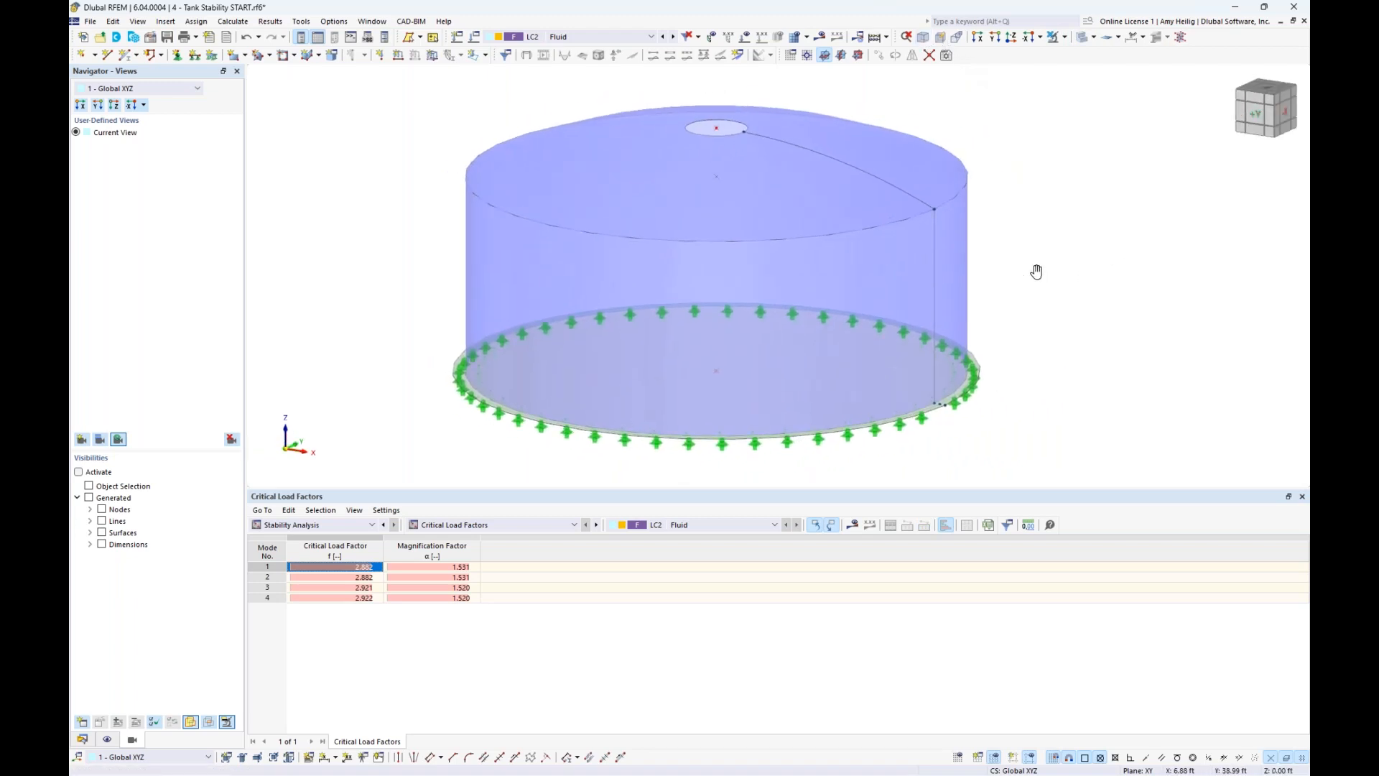
pyautogui.moveTo(1034, 271); pyautogui.dragTo(1014, 294, button='middle')
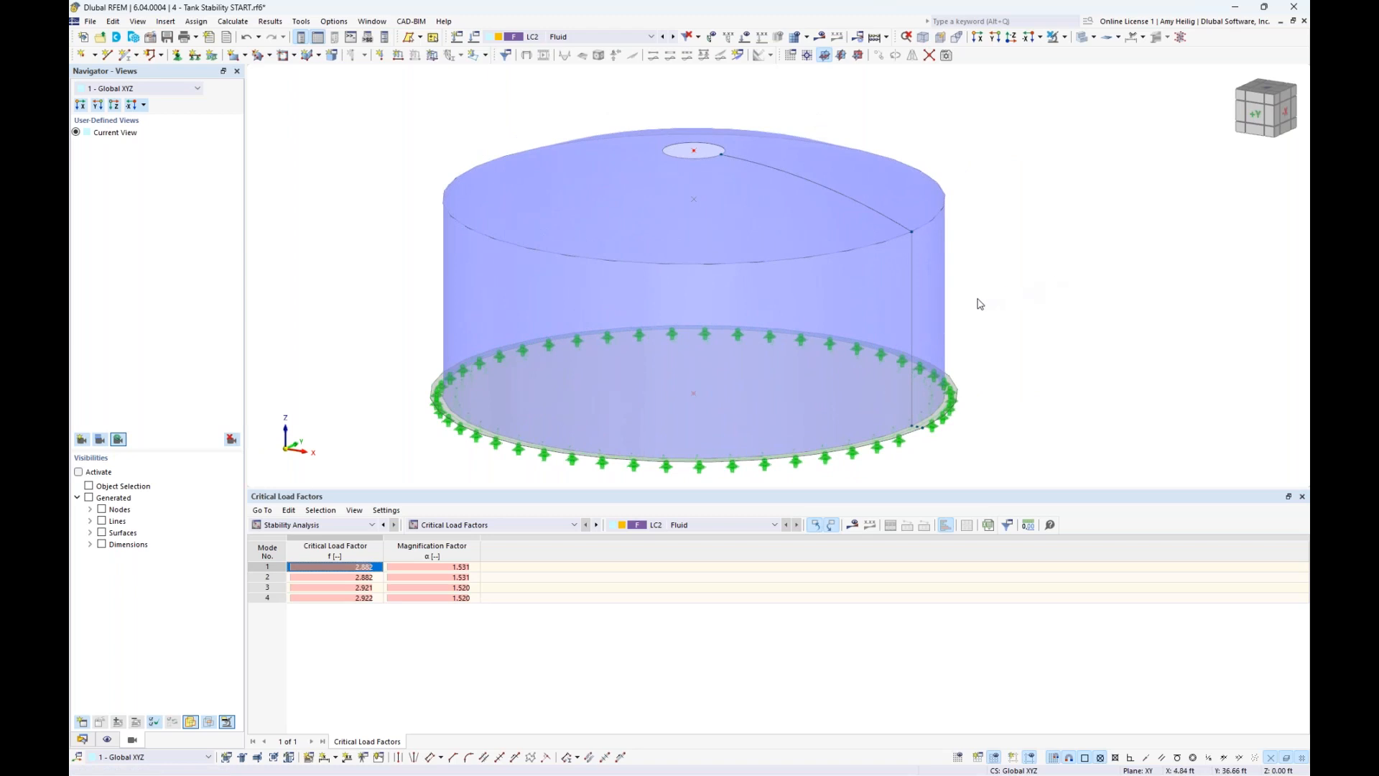
# - Create a new imperfection case for the tank model with Buckling Mode as its imperfection type
pyautogui.moveTo(934, 288)
pyautogui.click(83, 740)
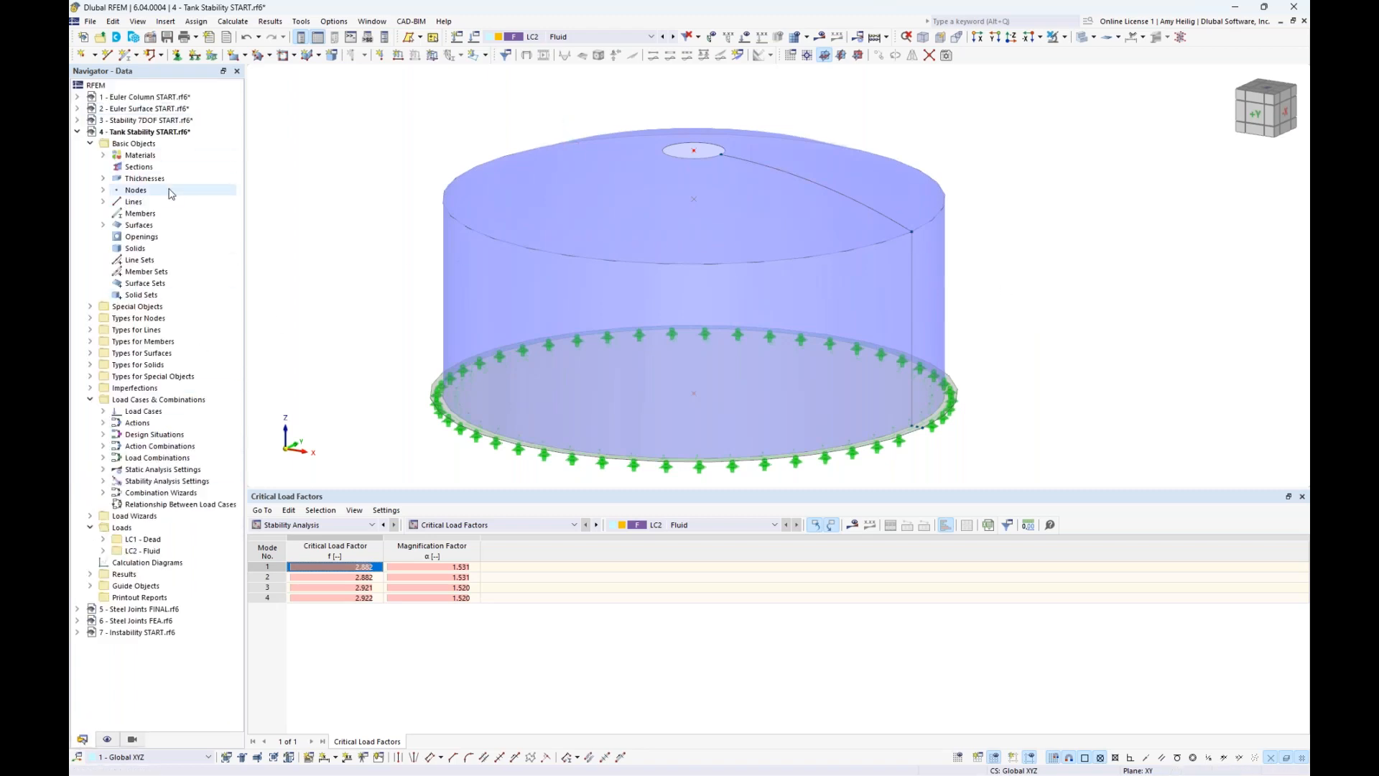
pyautogui.click(90, 388)
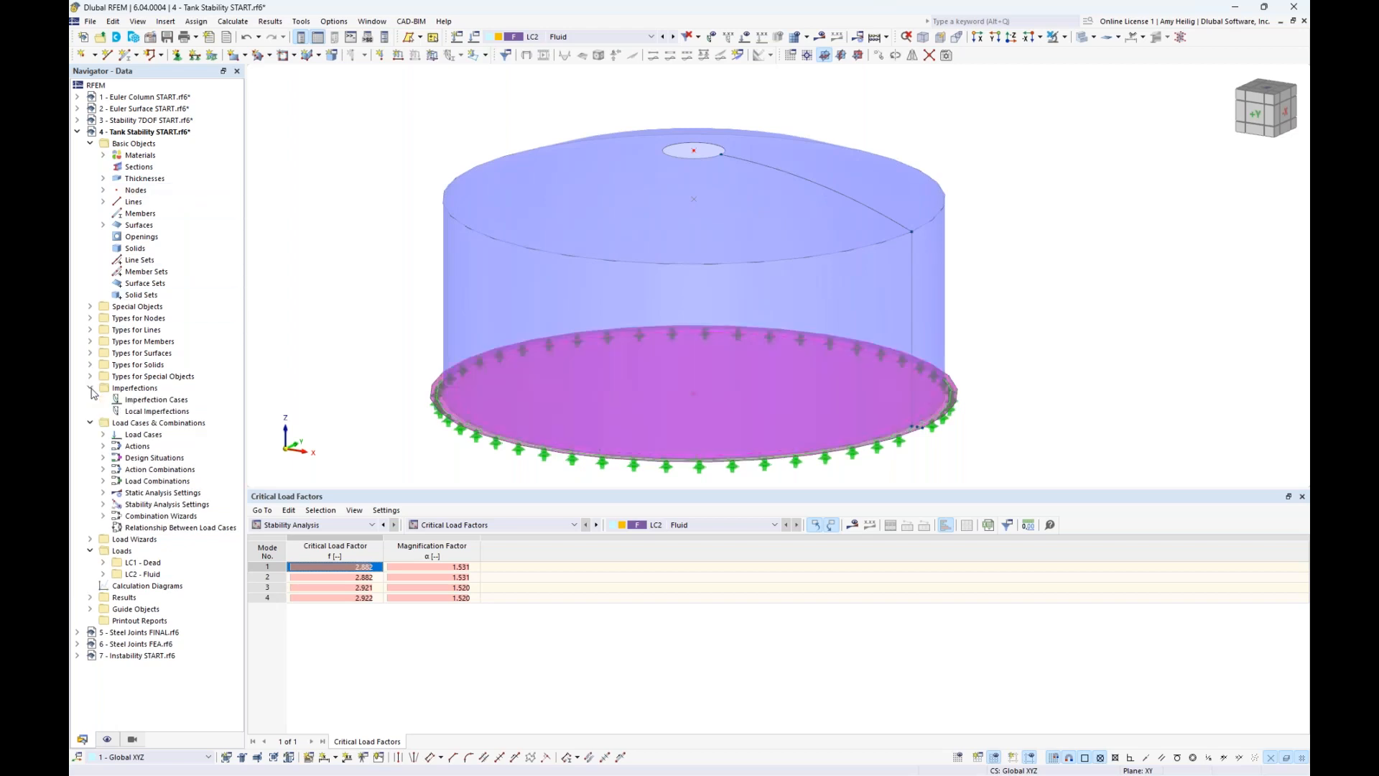
pyautogui.doubleClick(176, 401)
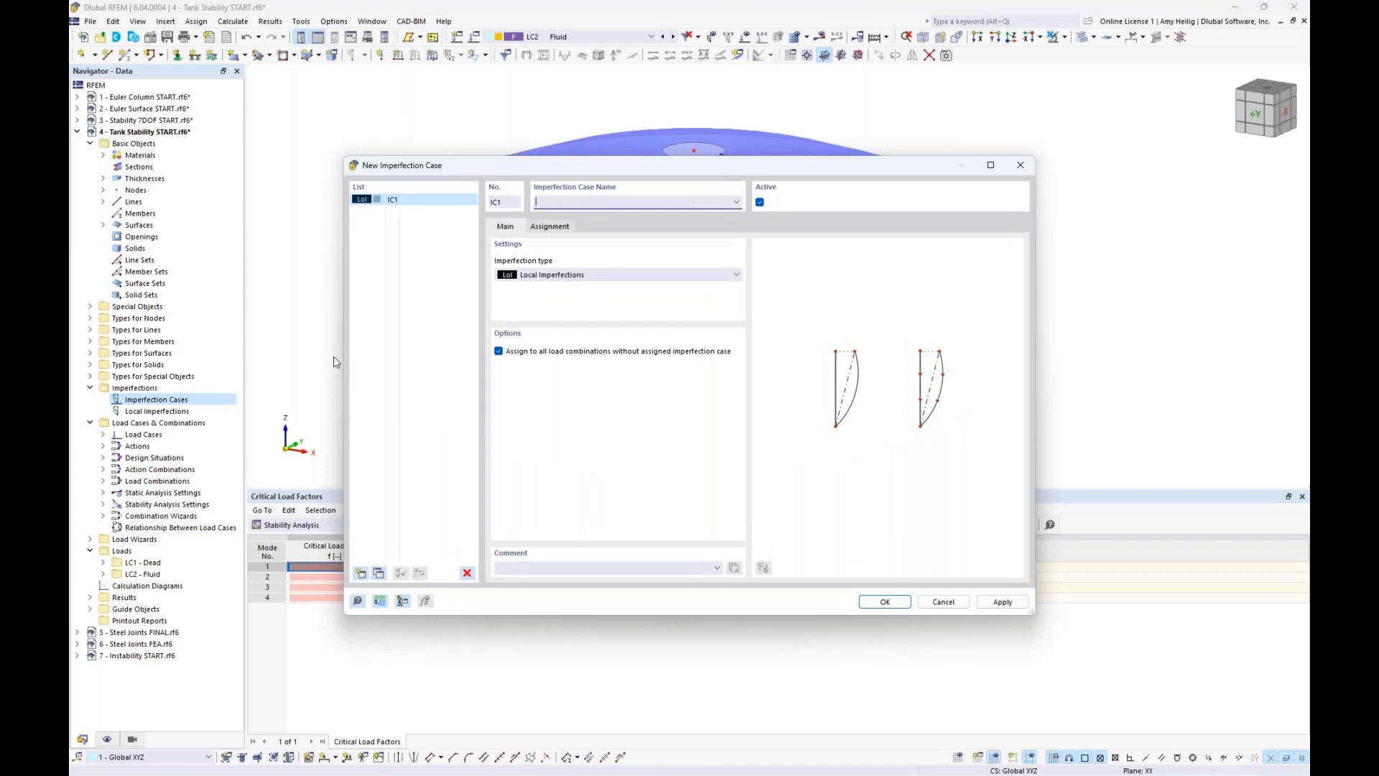
pyautogui.click(565, 275)
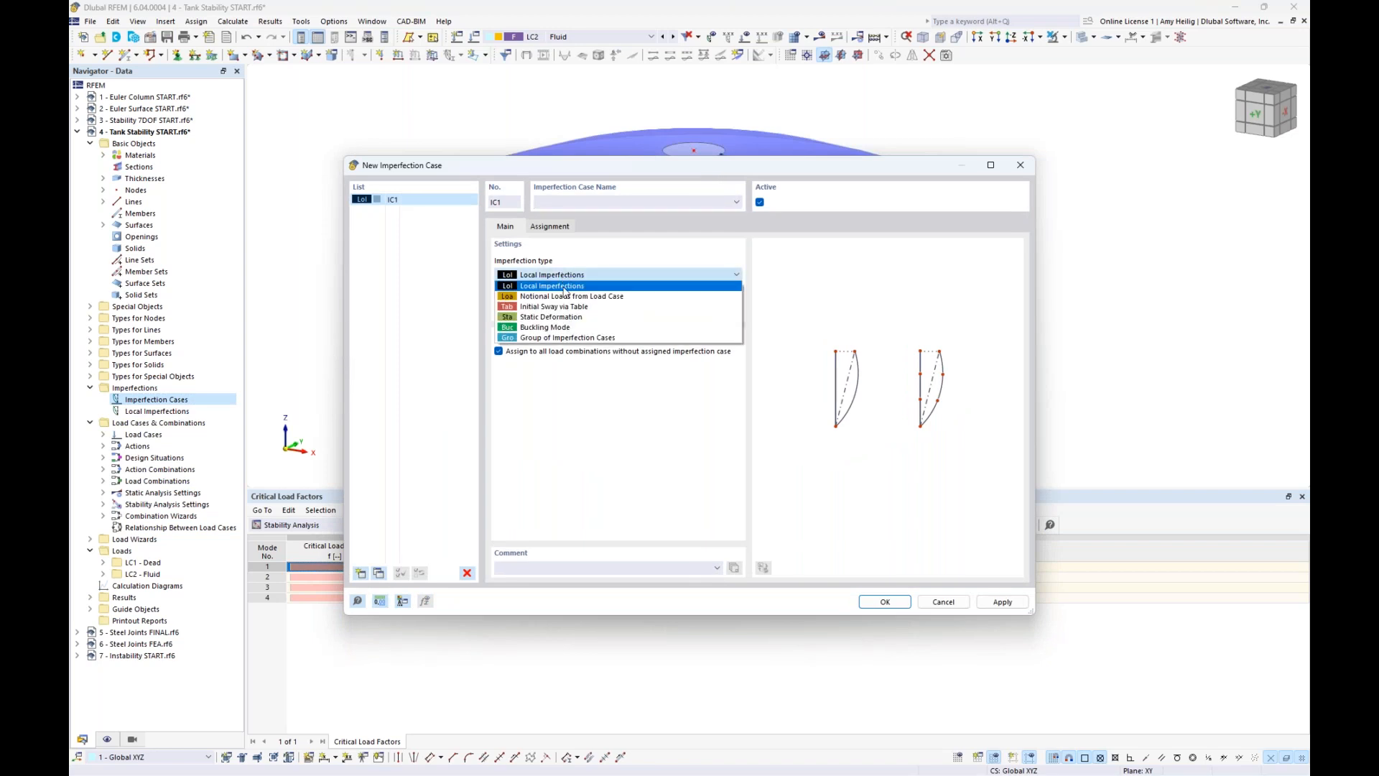
pyautogui.click(558, 328)
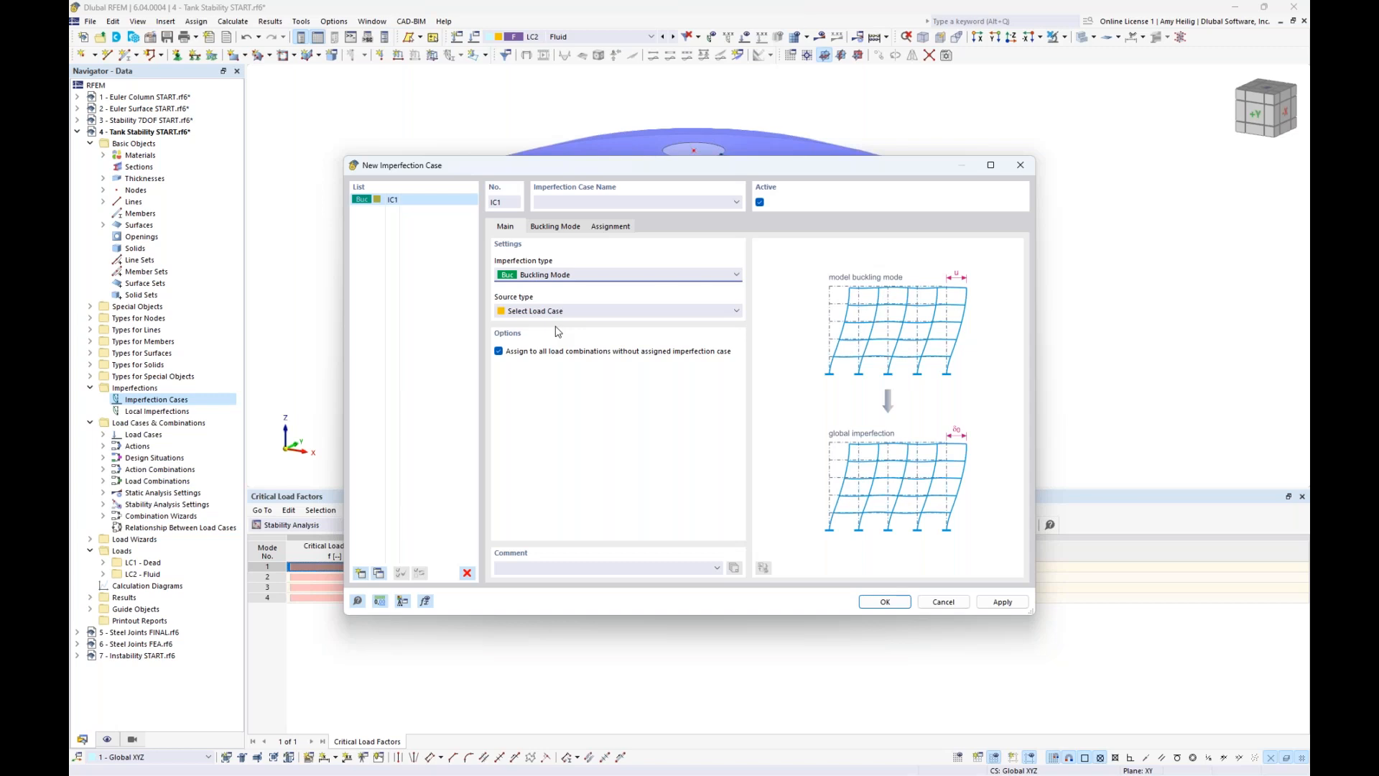
# - Base the imperfection on buckling mode 1 of LC2 Fluid, with Spatial scaling direction and a new imperfection magnitude, and save the case
pyautogui.click(567, 228)
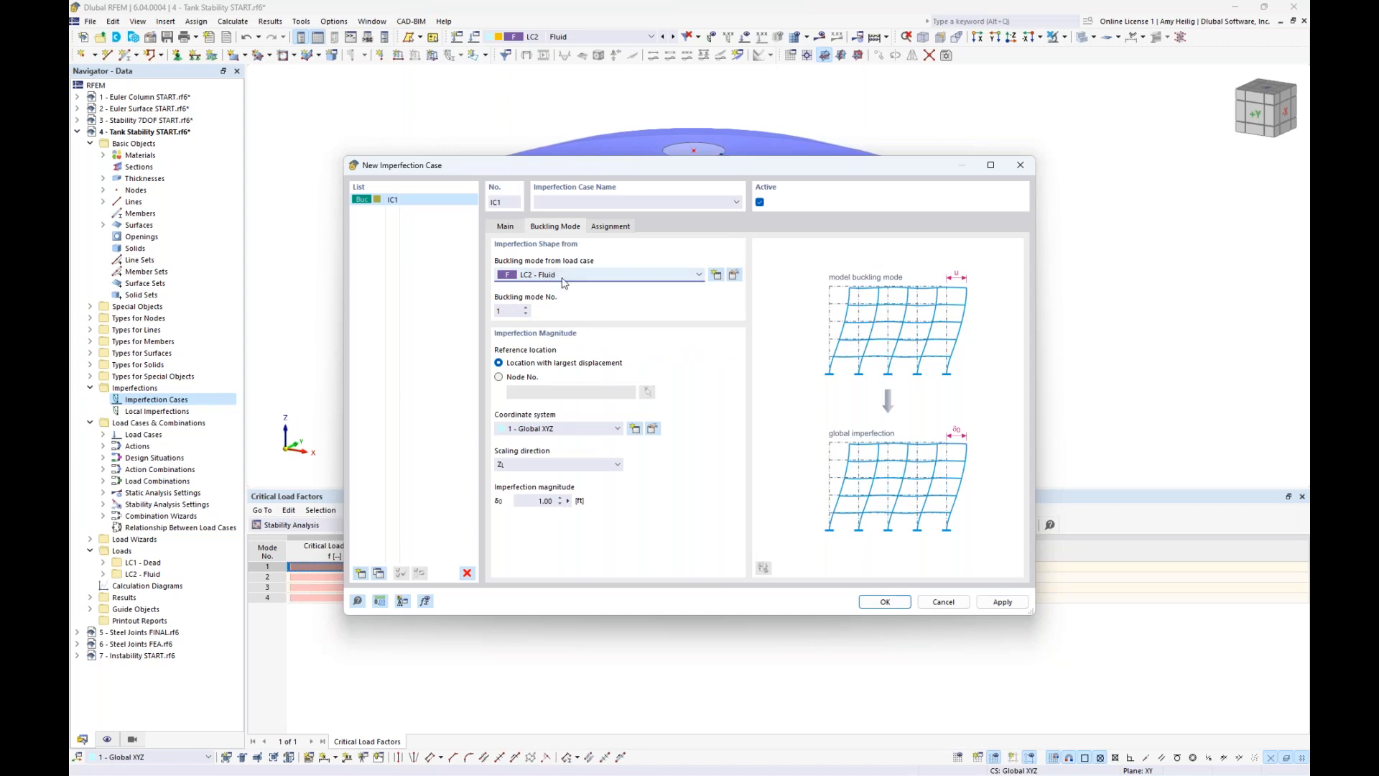
pyautogui.doubleClick(511, 311)
pyautogui.moveTo(579, 170); pyautogui.dragTo(594, 289)
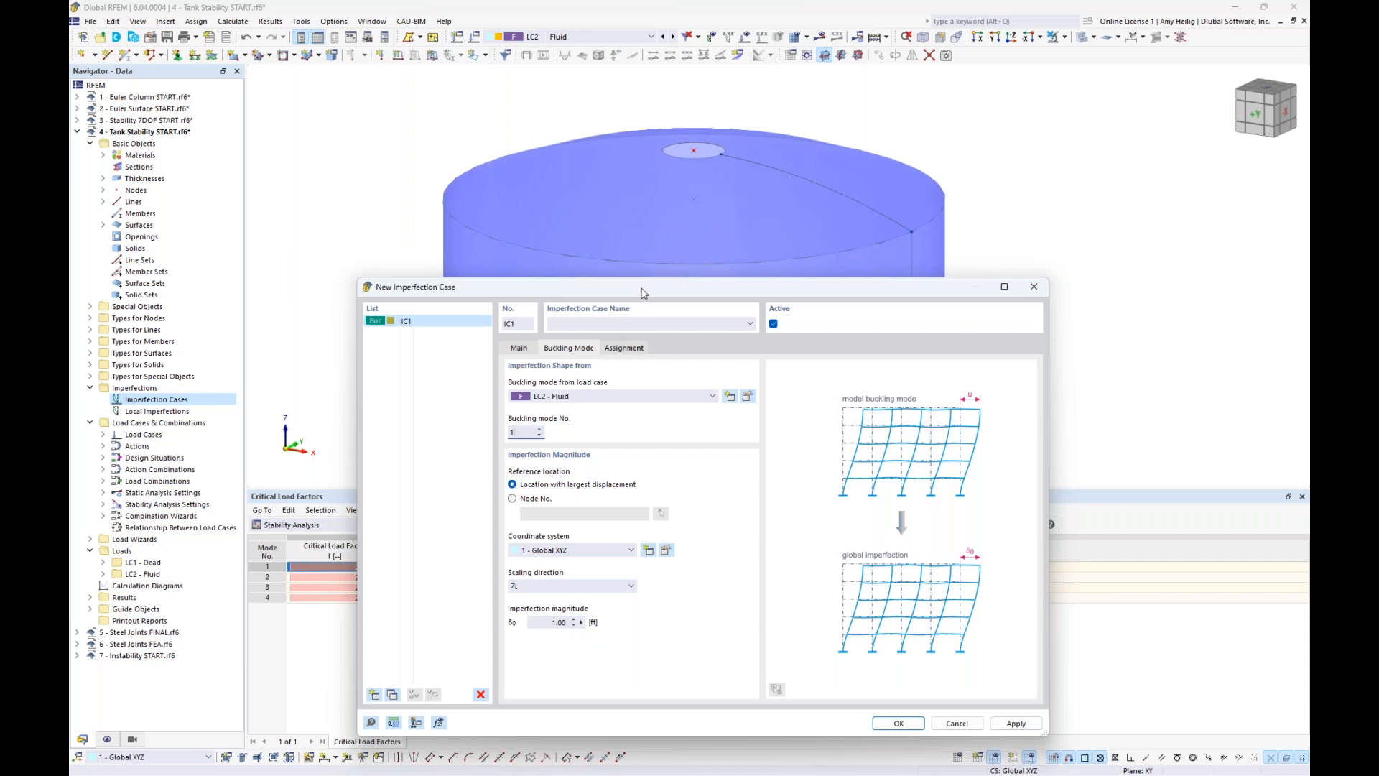
pyautogui.moveTo(645, 293); pyautogui.dragTo(666, 173)
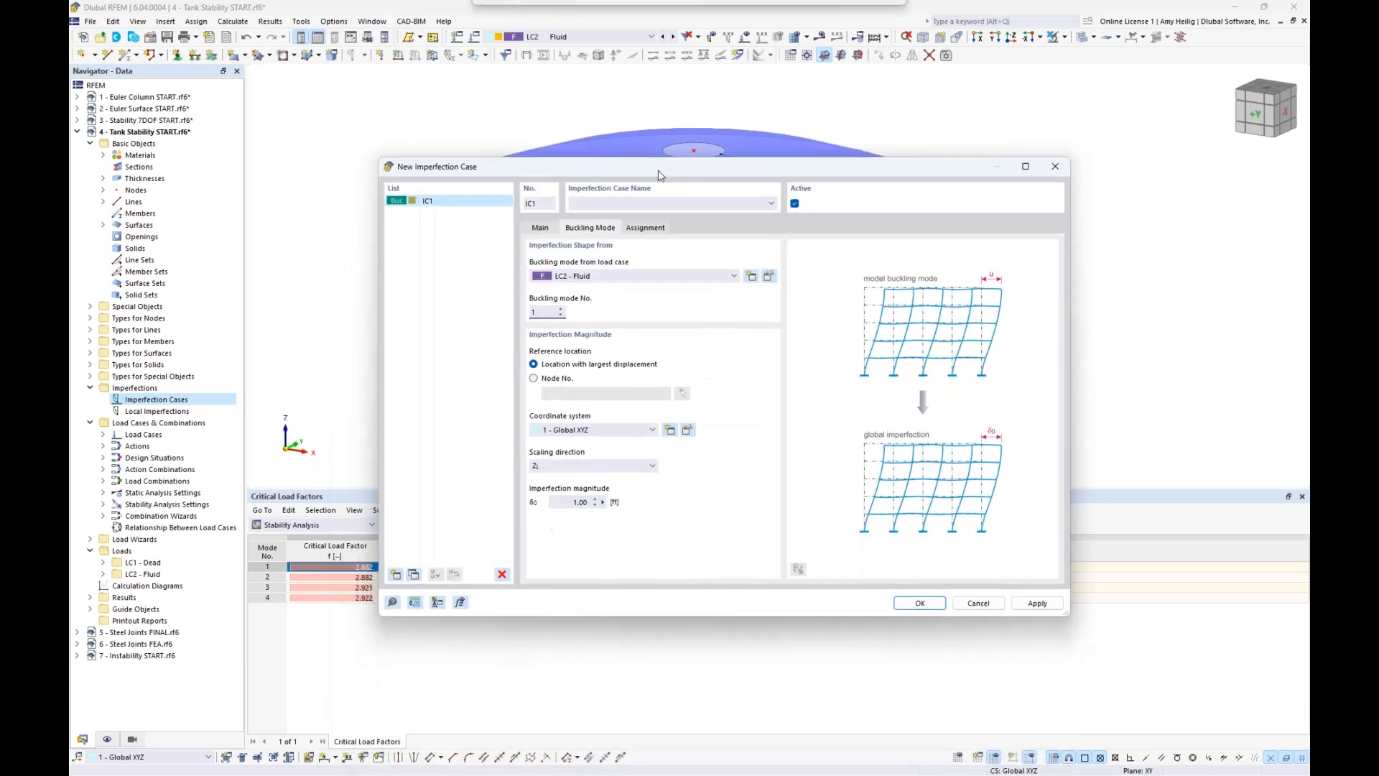
pyautogui.click(576, 467)
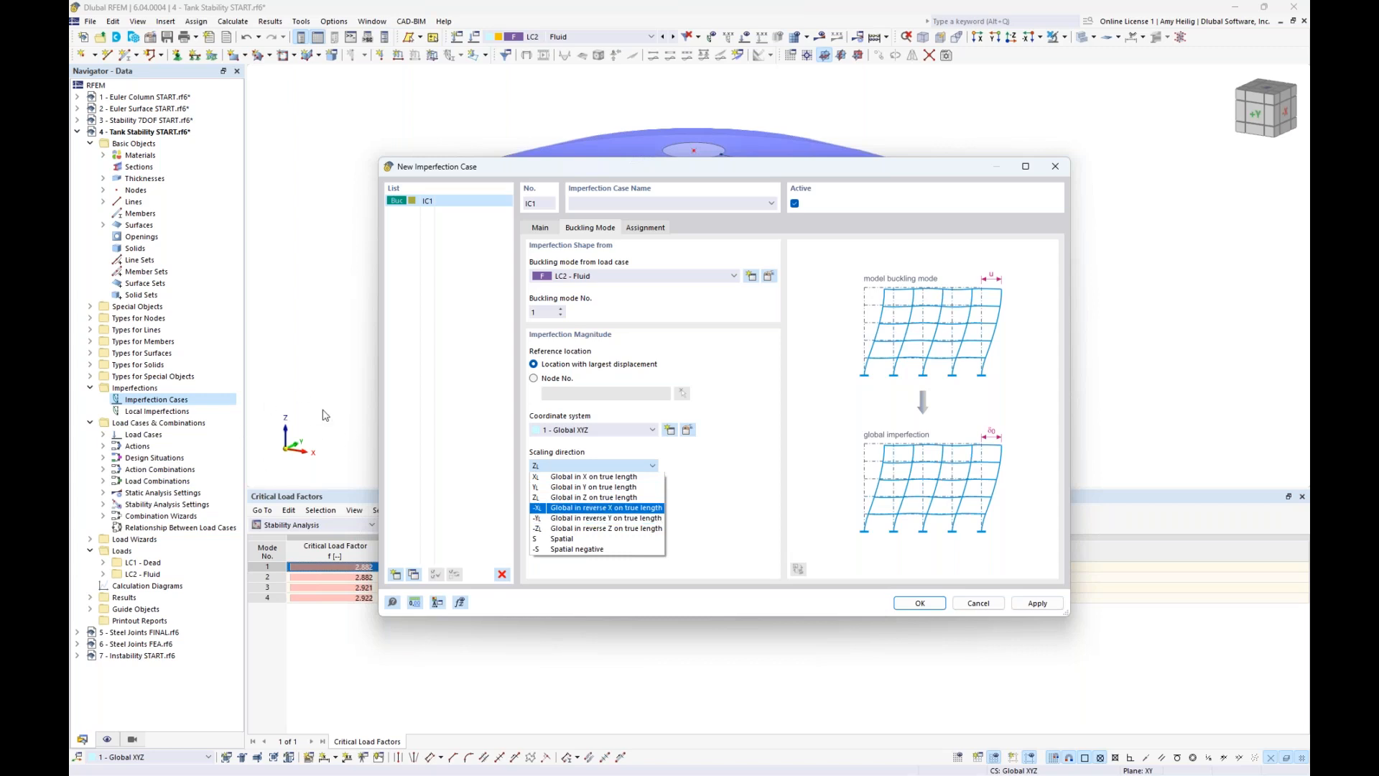
pyautogui.click(595, 540)
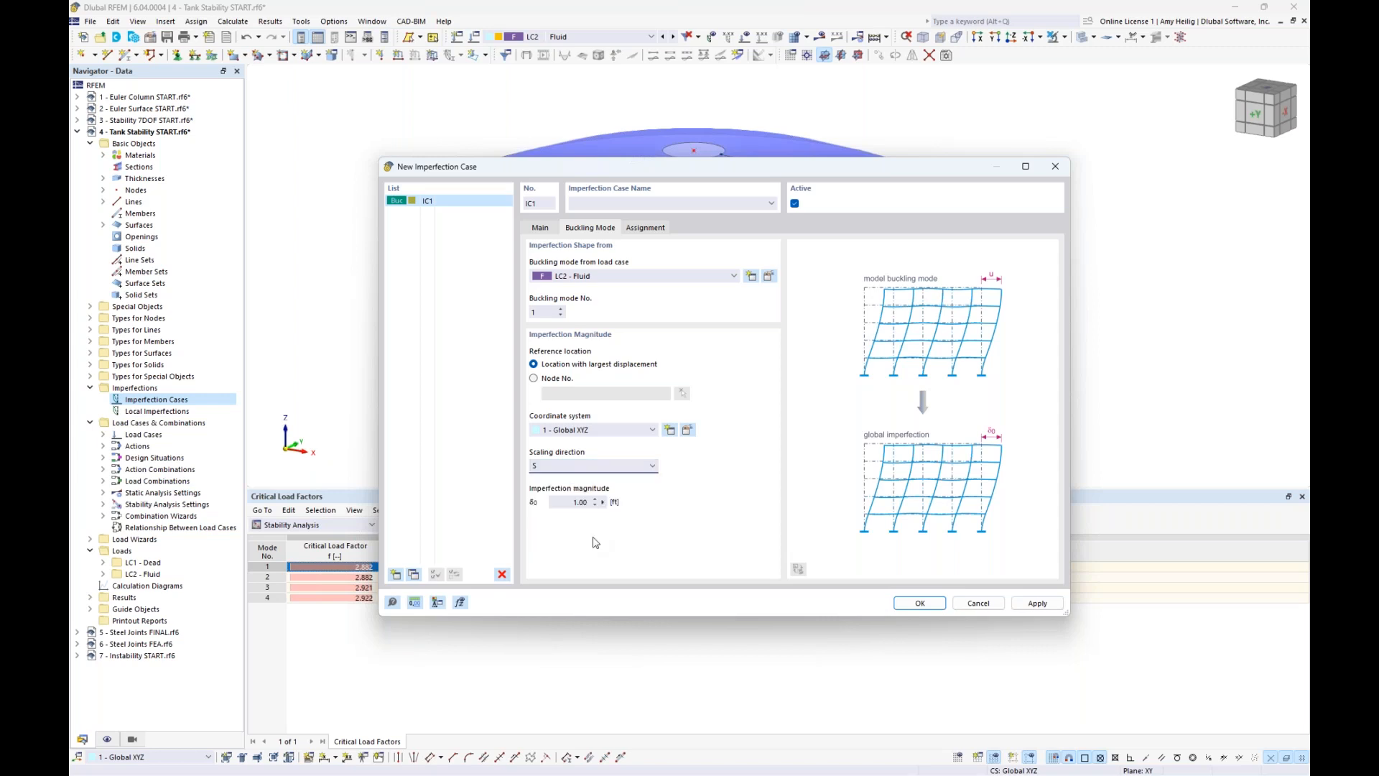
pyautogui.press('Tab')
pyautogui.write('0.')
pyautogui.click(919, 604)
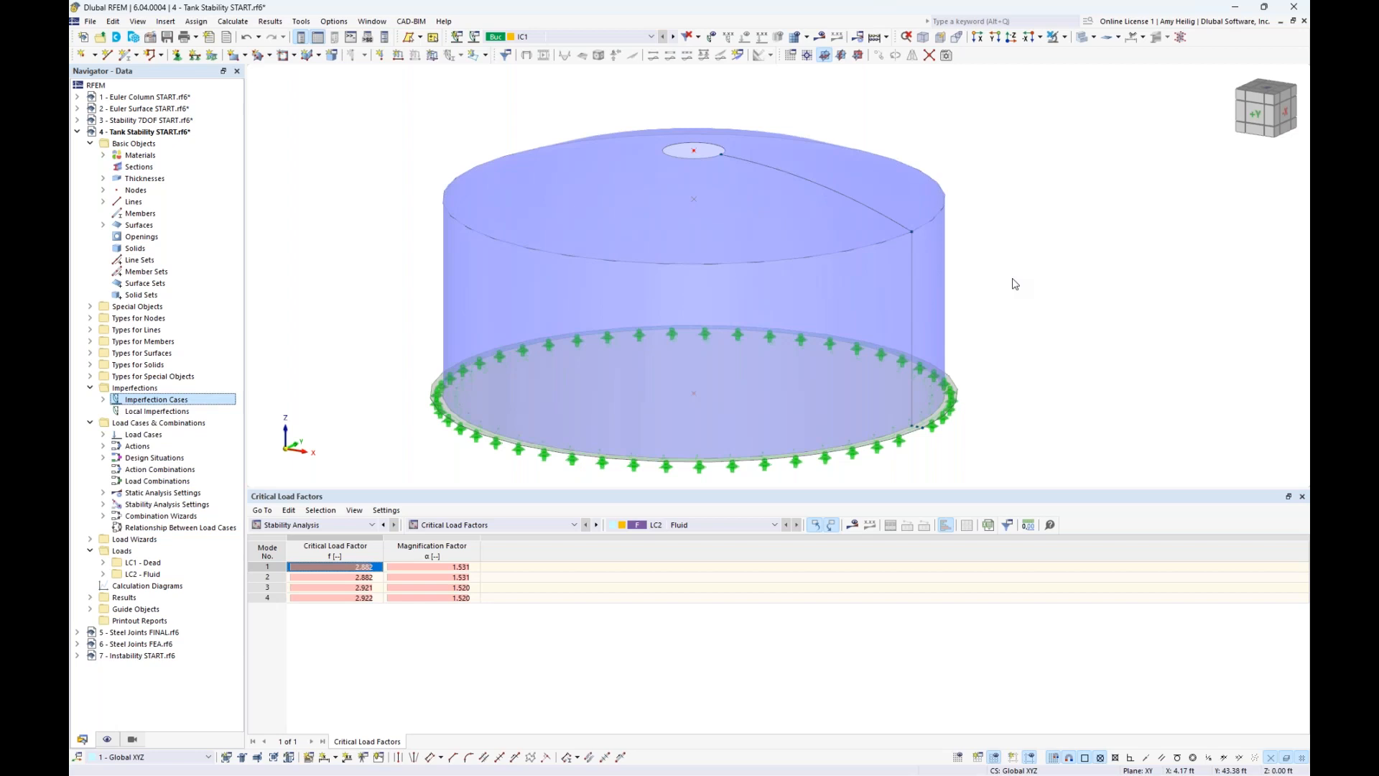
# - Check in design situation DS1's combination wizard that imperfection cases are considered for the load combinations
pyautogui.click(104, 400)
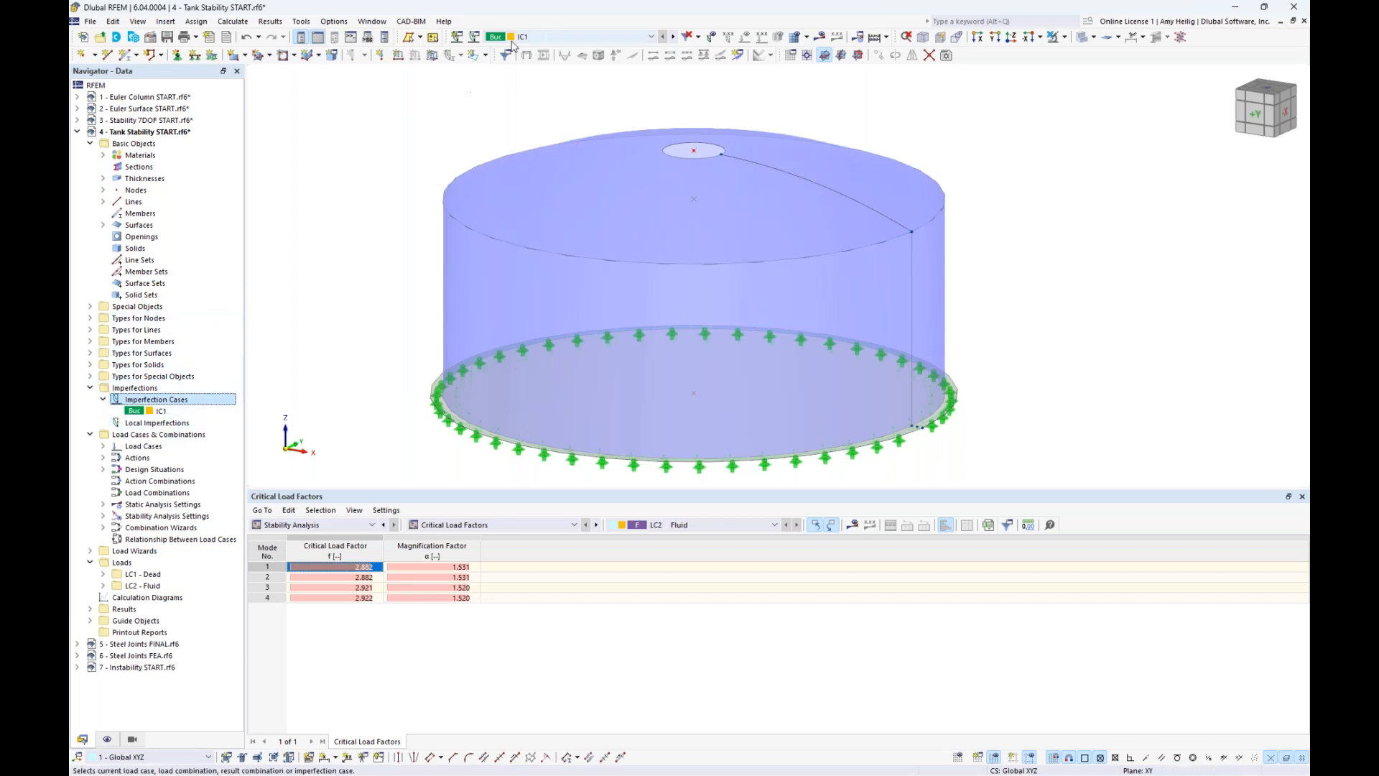
pyautogui.click(541, 37)
pyautogui.click(565, 104)
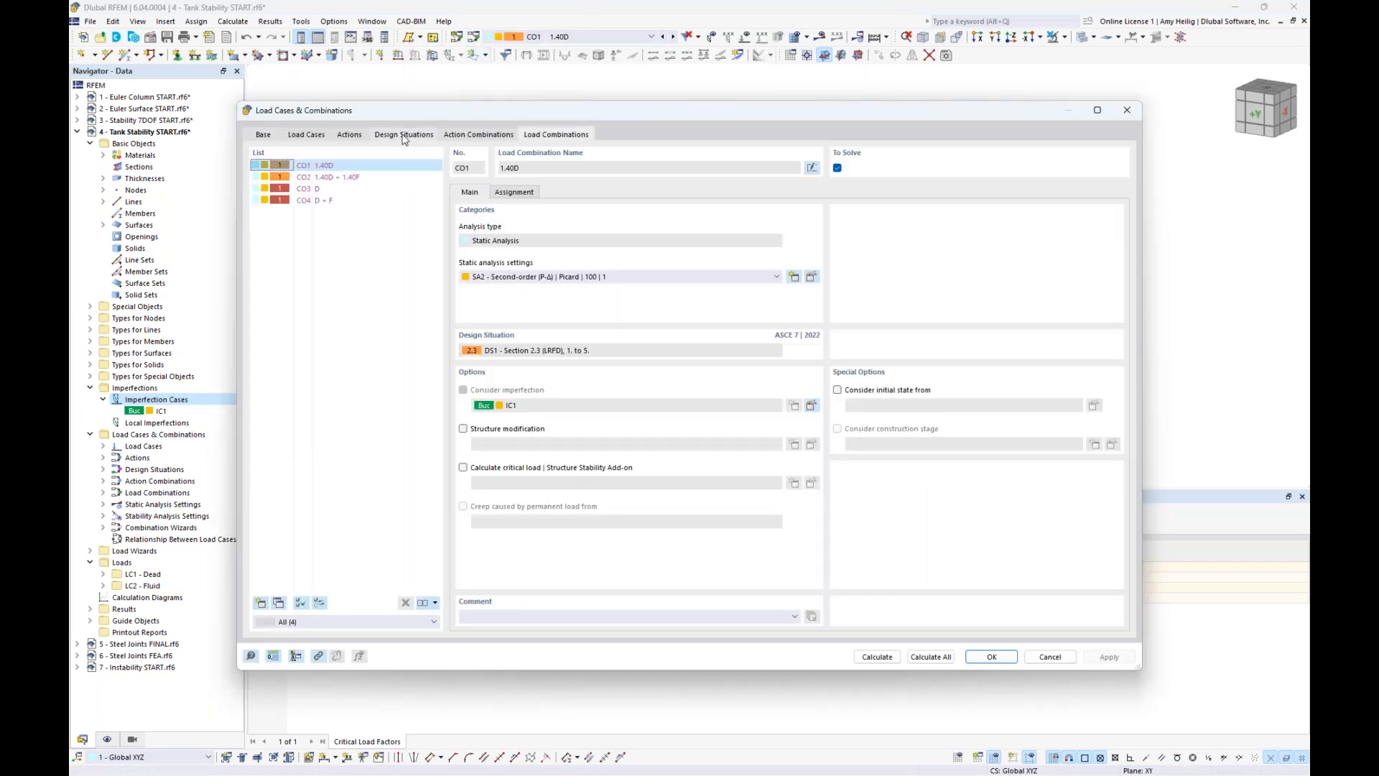
pyautogui.click(404, 135)
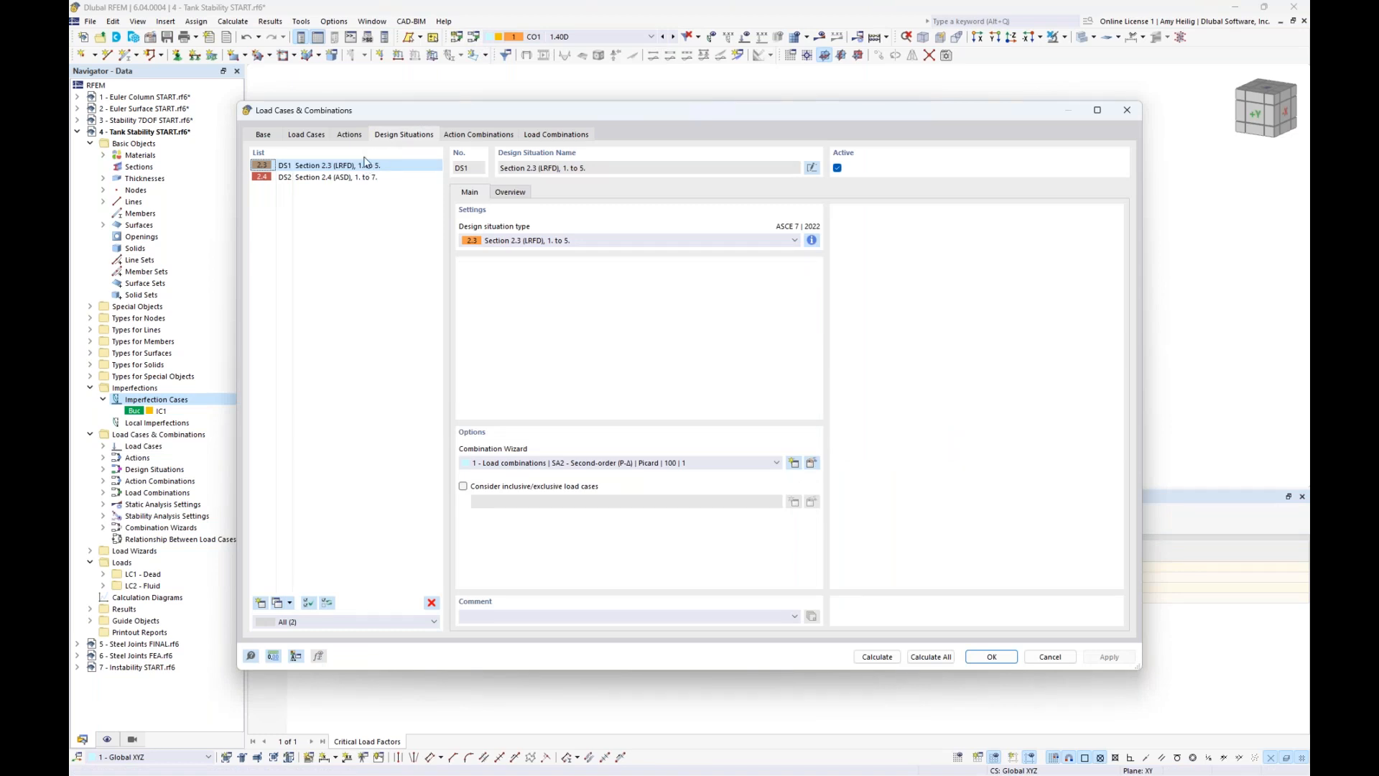
pyautogui.click(812, 463)
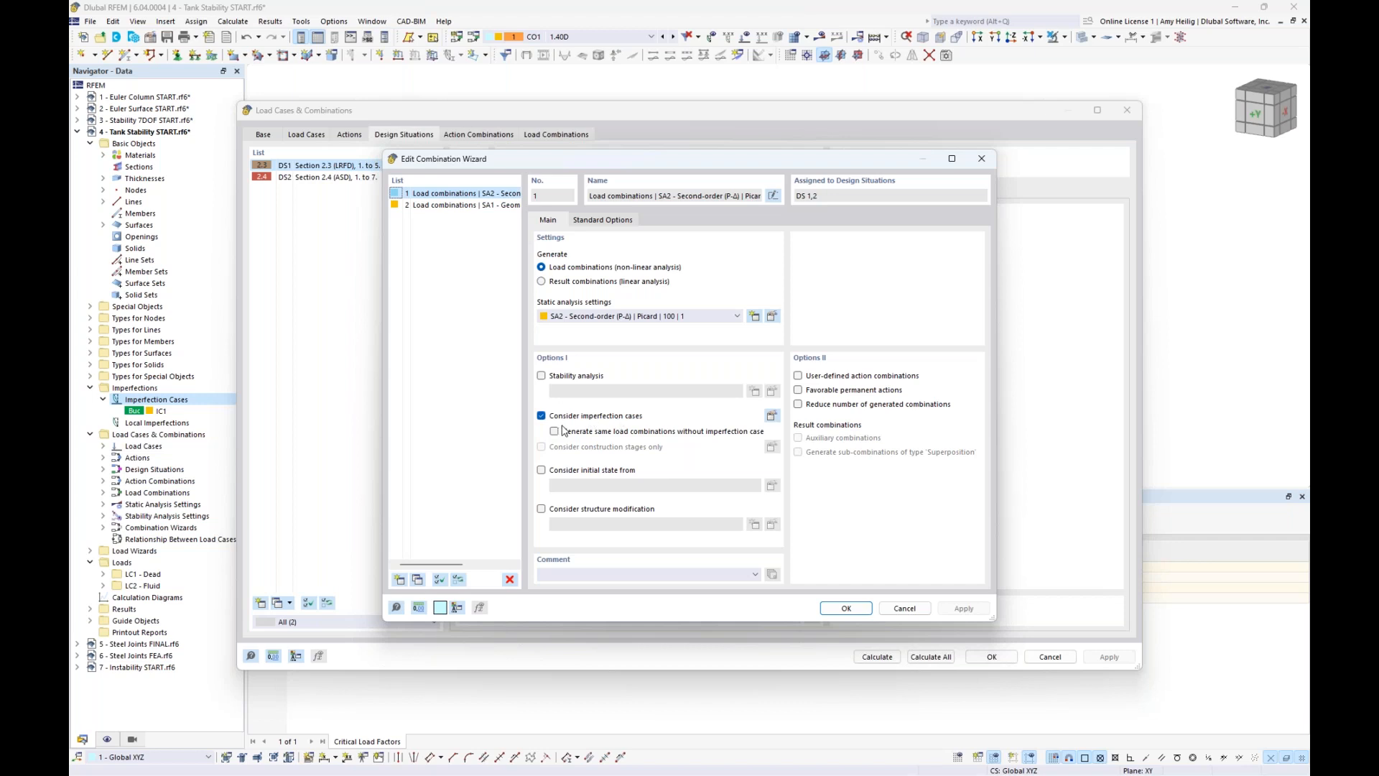
pyautogui.click(846, 608)
# - Select load combination CO2 1.40D + 1.40F and run the calculation of all load cases and combinations
pyautogui.click(557, 136)
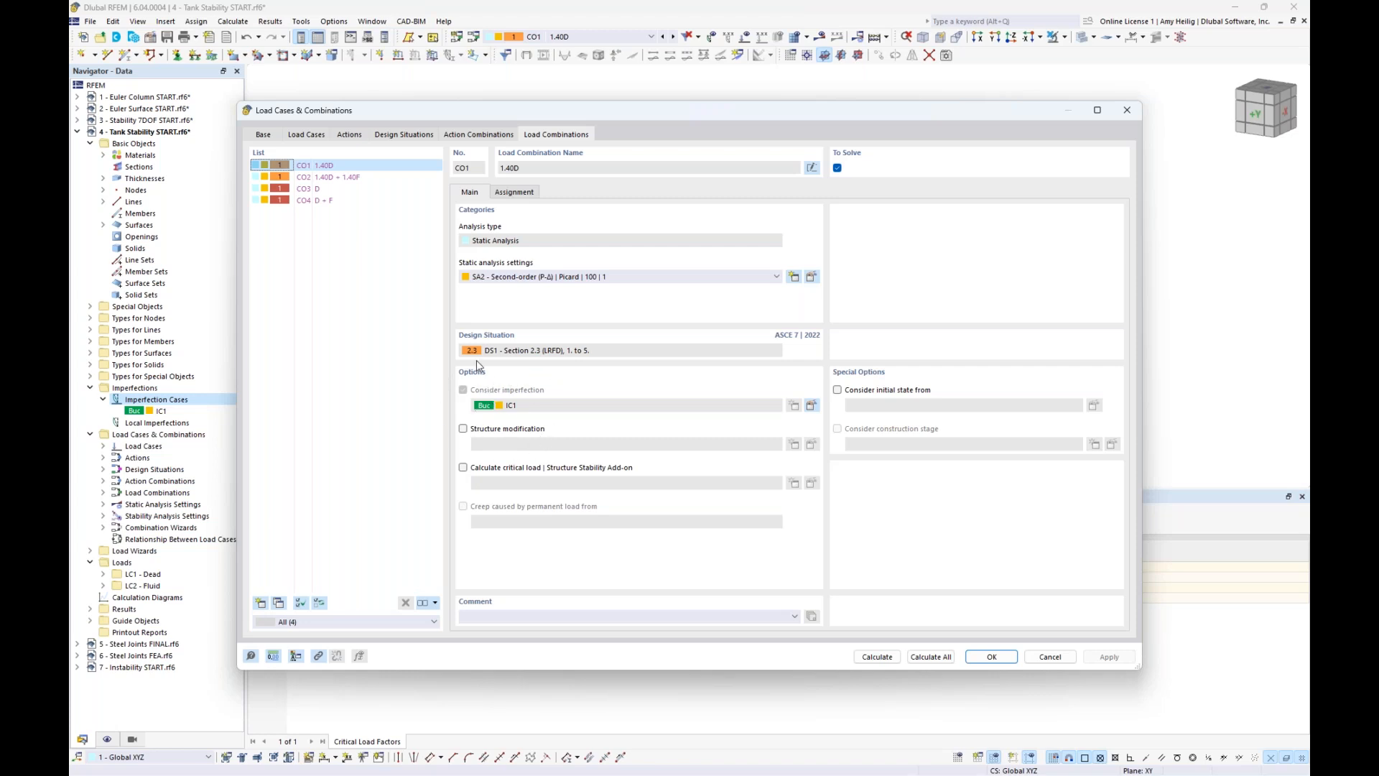
pyautogui.click(370, 181)
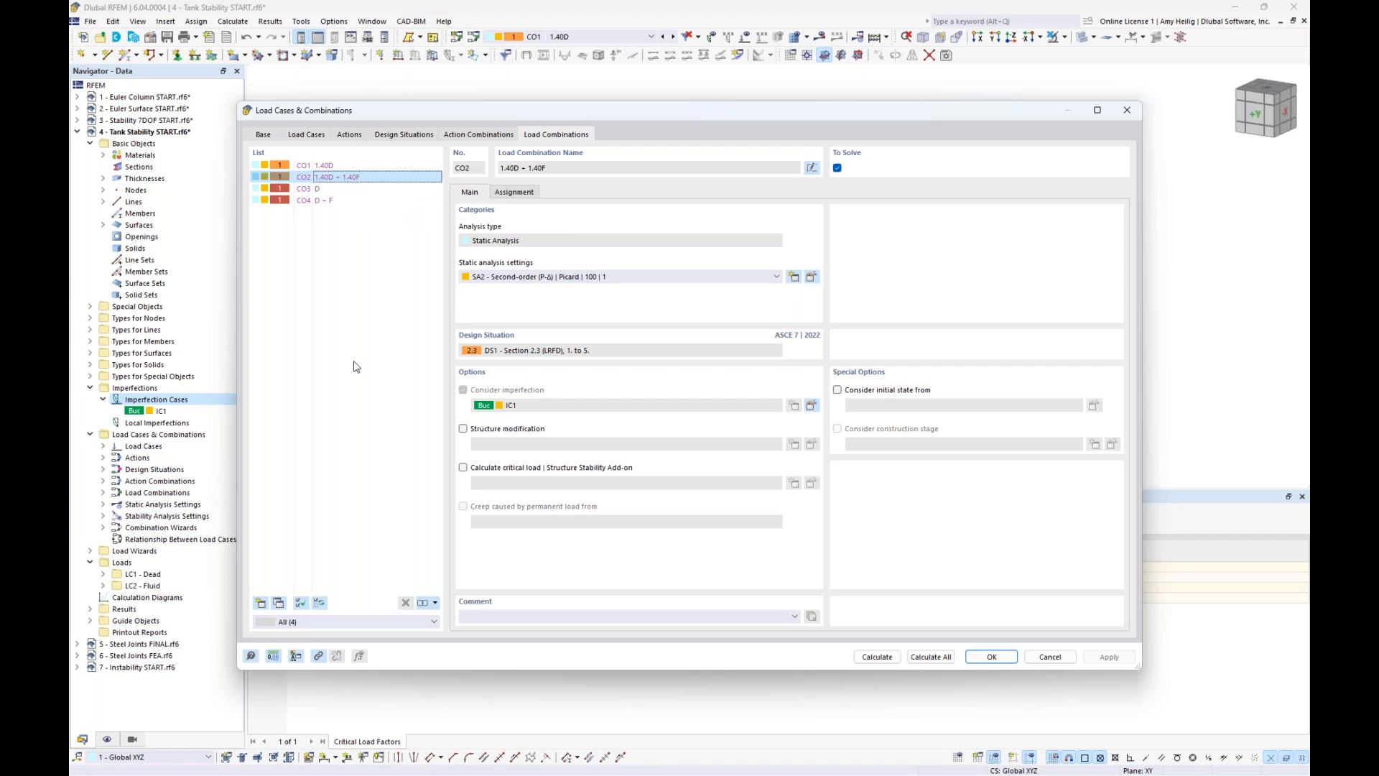
pyautogui.click(917, 658)
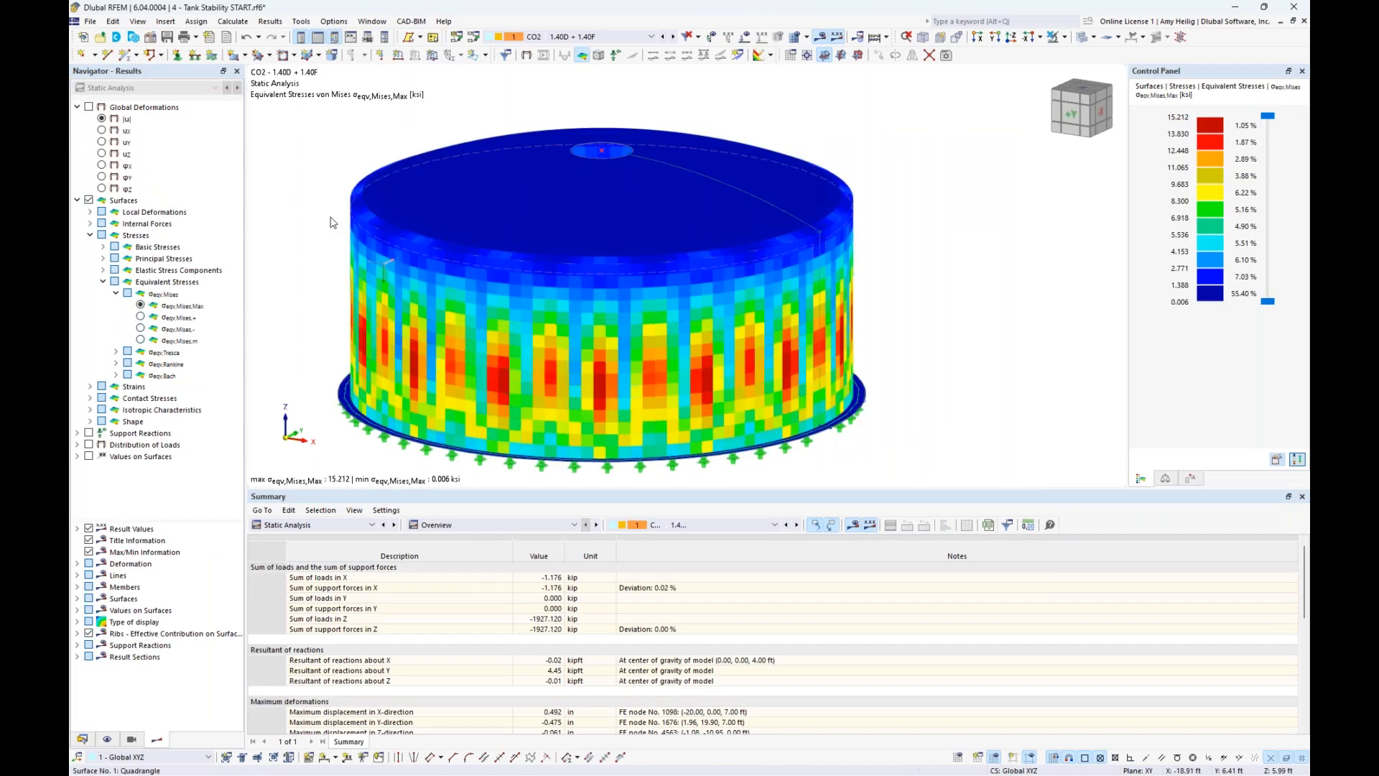
# - Display the total global deformations of the tank for CO2 and examine them around the wall
pyautogui.click(90, 106)
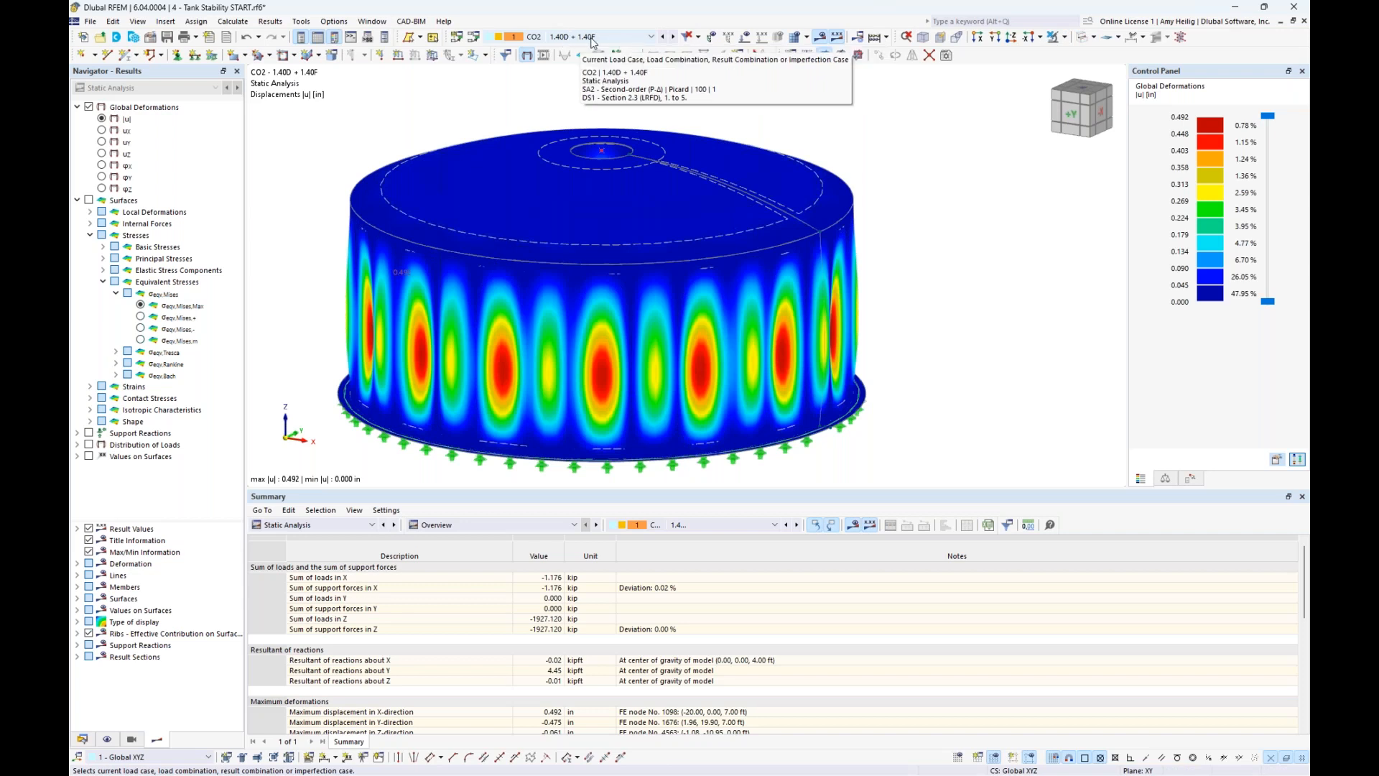
pyautogui.moveTo(890, 291); pyautogui.dragTo(955, 268, button='middle')
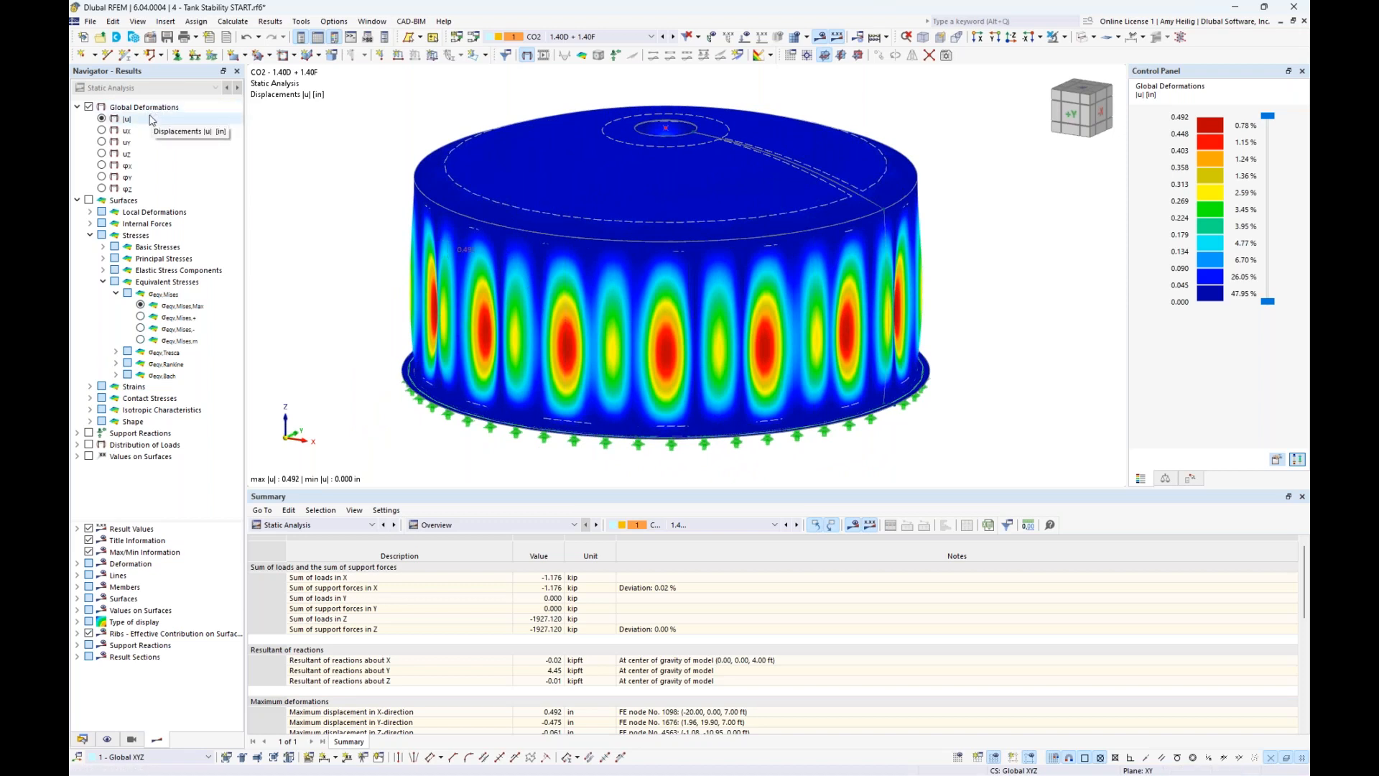
pyautogui.keyDown('ctrl'); pyautogui.moveTo(954, 371); pyautogui.dragTo(1033, 361, button='middle'); pyautogui.keyUp('ctrl')
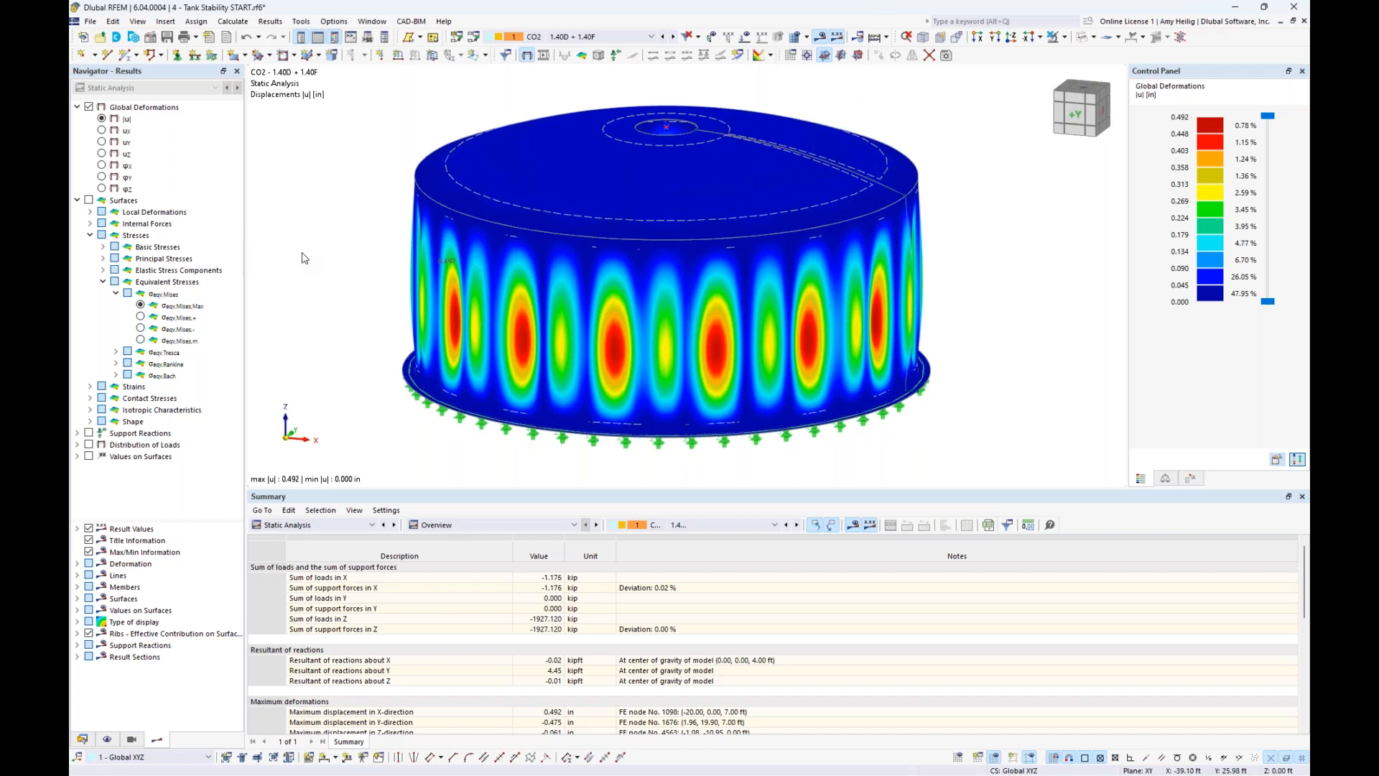
# - Display the maximum von Mises equivalent stresses on the tank surfaces and examine them from several sides
pyautogui.click(89, 200)
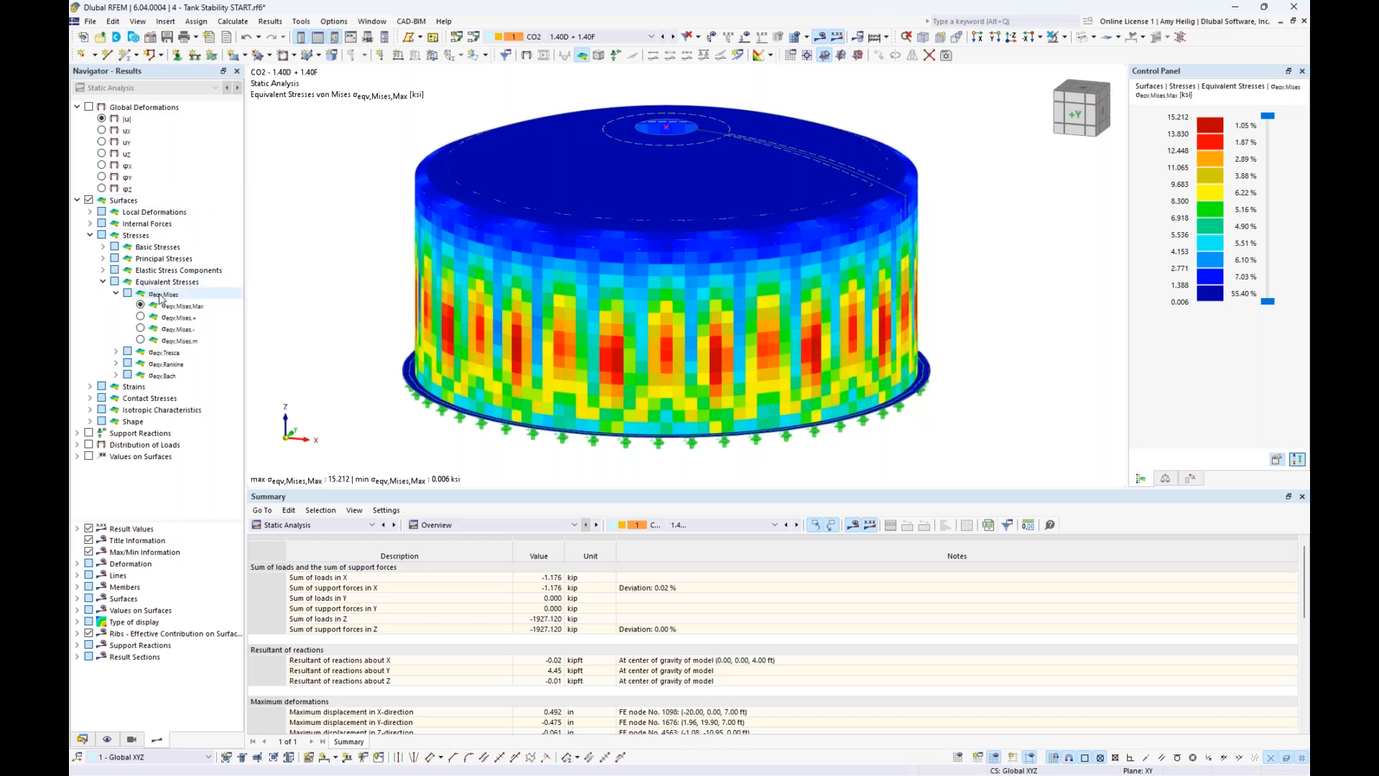
pyautogui.keyDown('ctrl'); pyautogui.moveTo(995, 400); pyautogui.dragTo(669, 373, button='middle'); pyautogui.keyUp('ctrl')
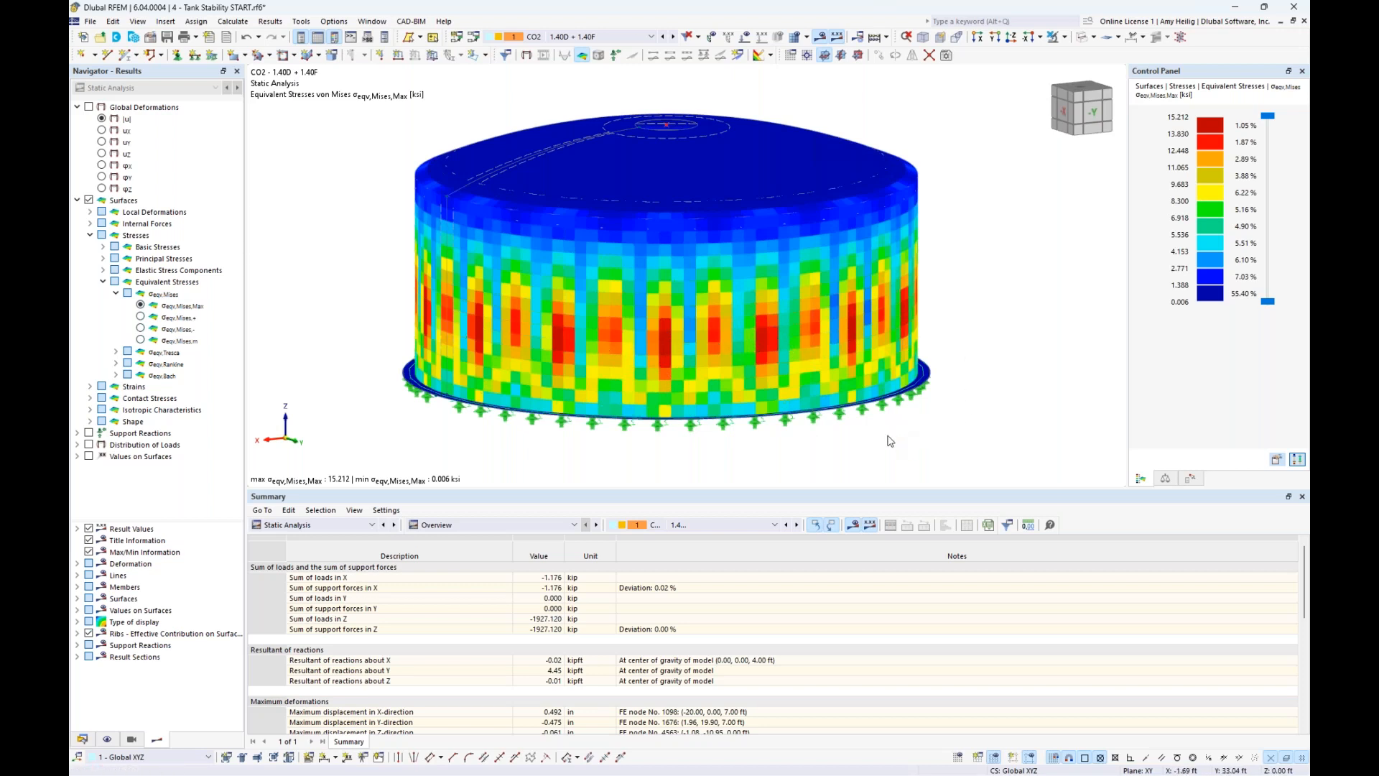
pyautogui.keyDown('ctrl'); pyautogui.moveTo(880, 434); pyautogui.dragTo(943, 444, button='middle'); pyautogui.keyUp('ctrl')
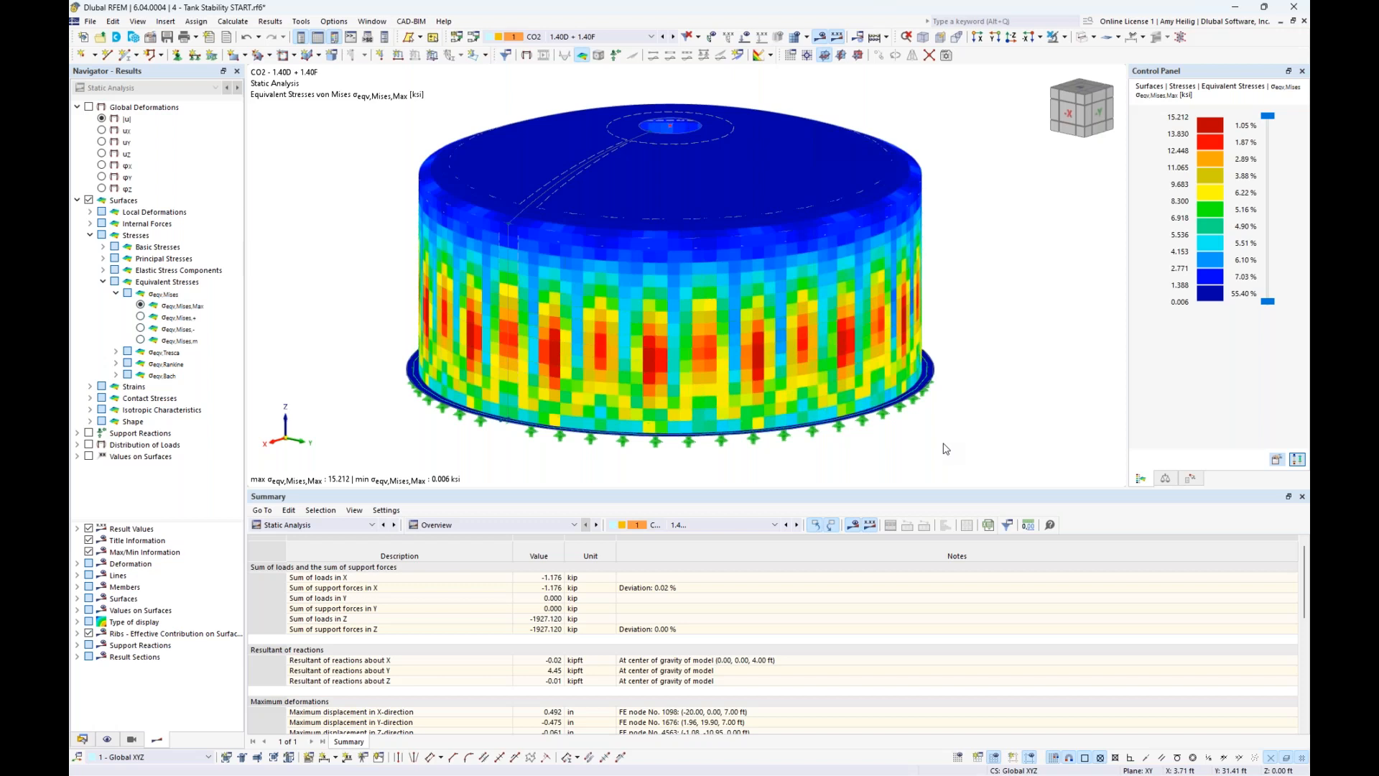
# - Switch to the model 5 - Steel Joints FINAL.rf6 and change its members from transparent to solid display
pyautogui.click(375, 23)
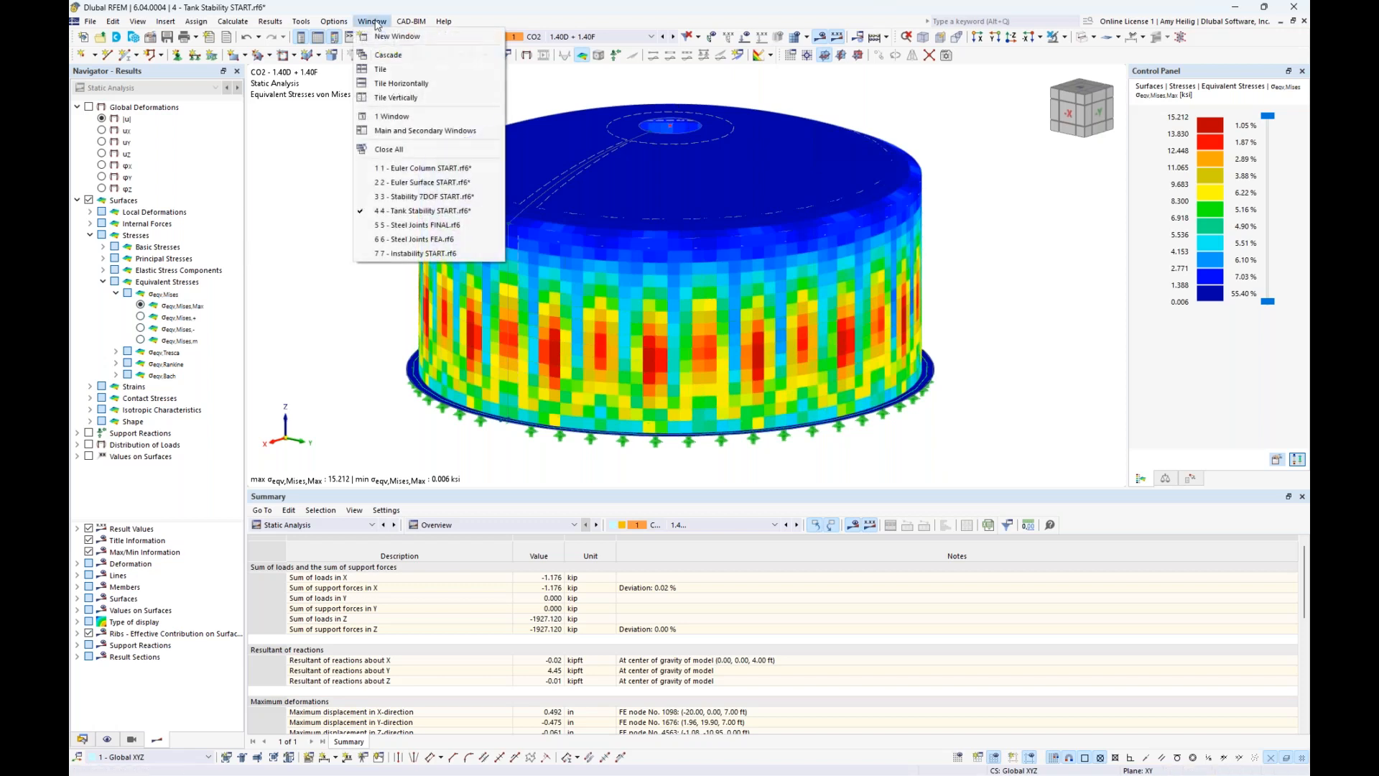
pyautogui.click(421, 226)
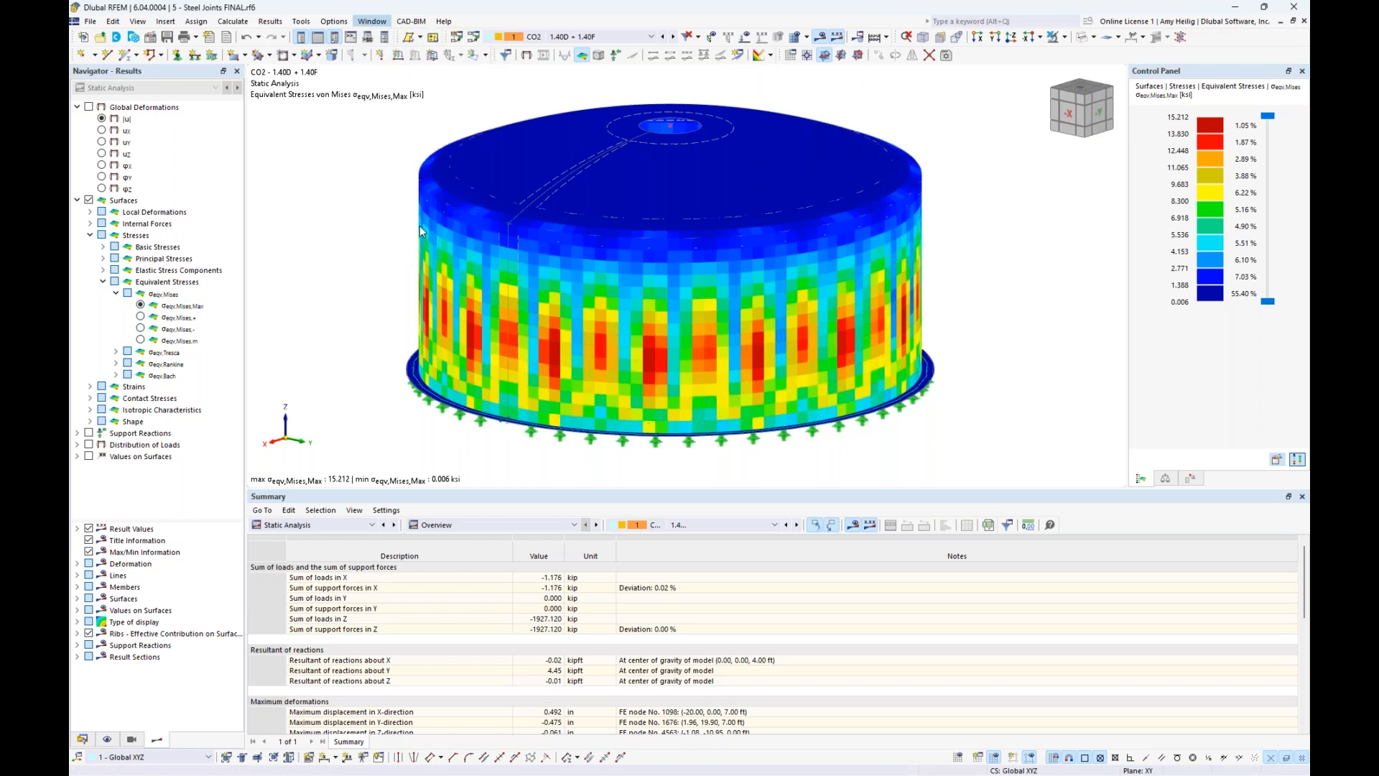
pyautogui.moveTo(566, 289); pyautogui.dragTo(526, 301, button='middle')
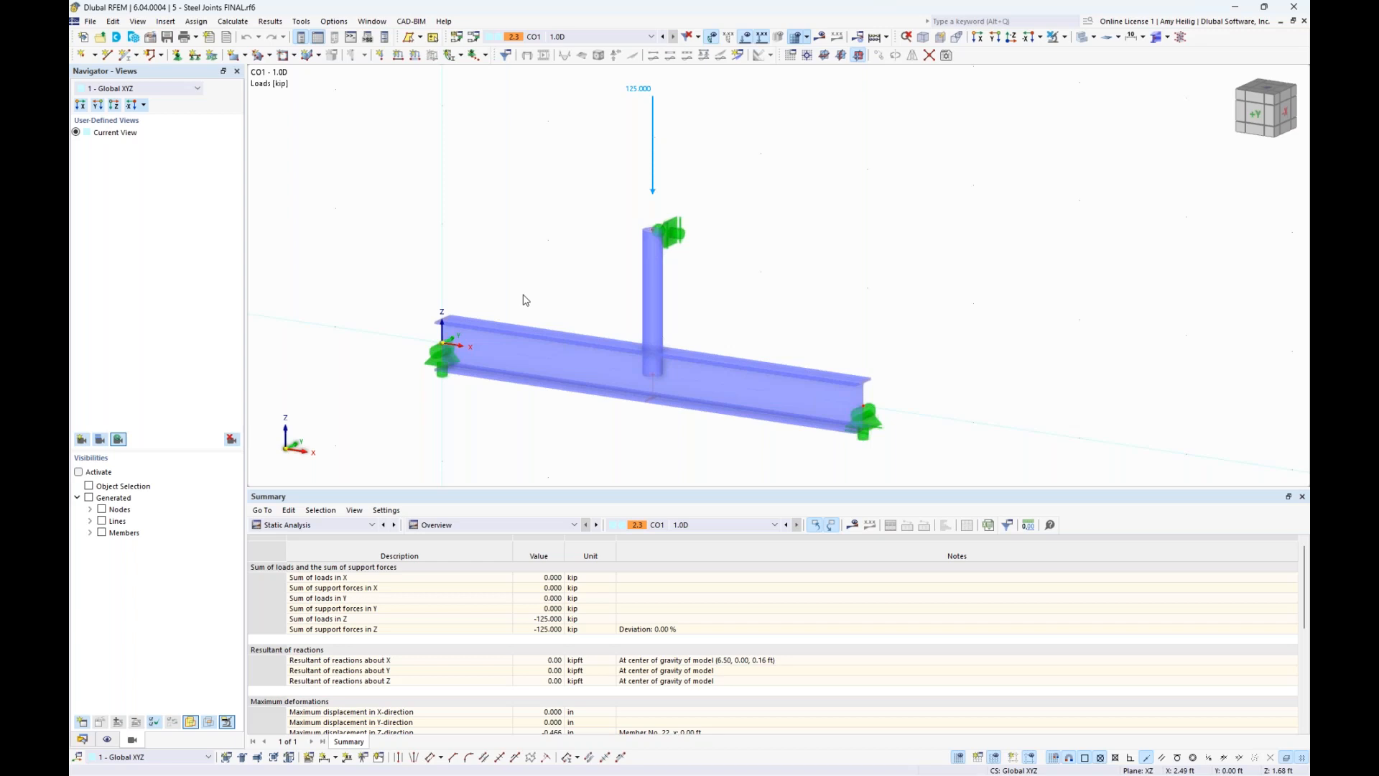
pyautogui.click(1085, 42)
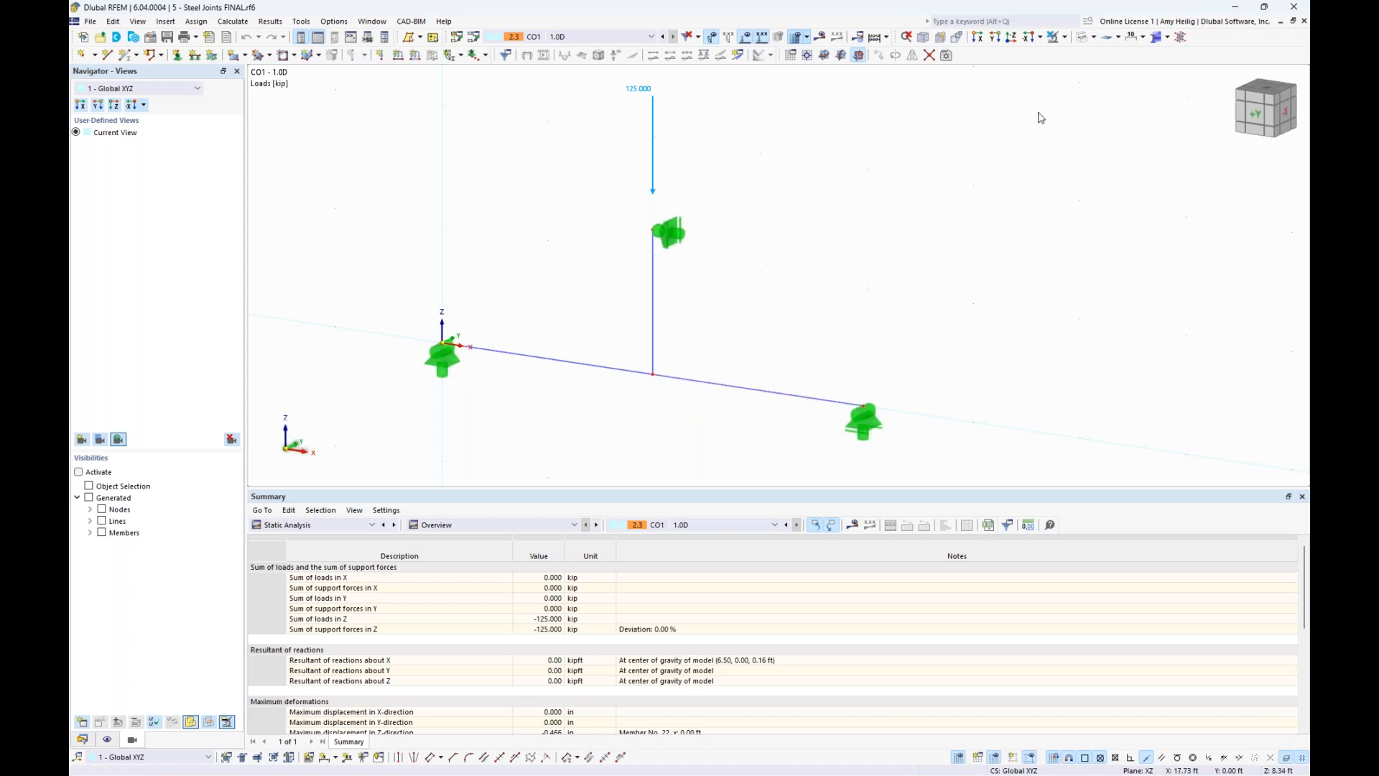
pyautogui.click(1082, 42)
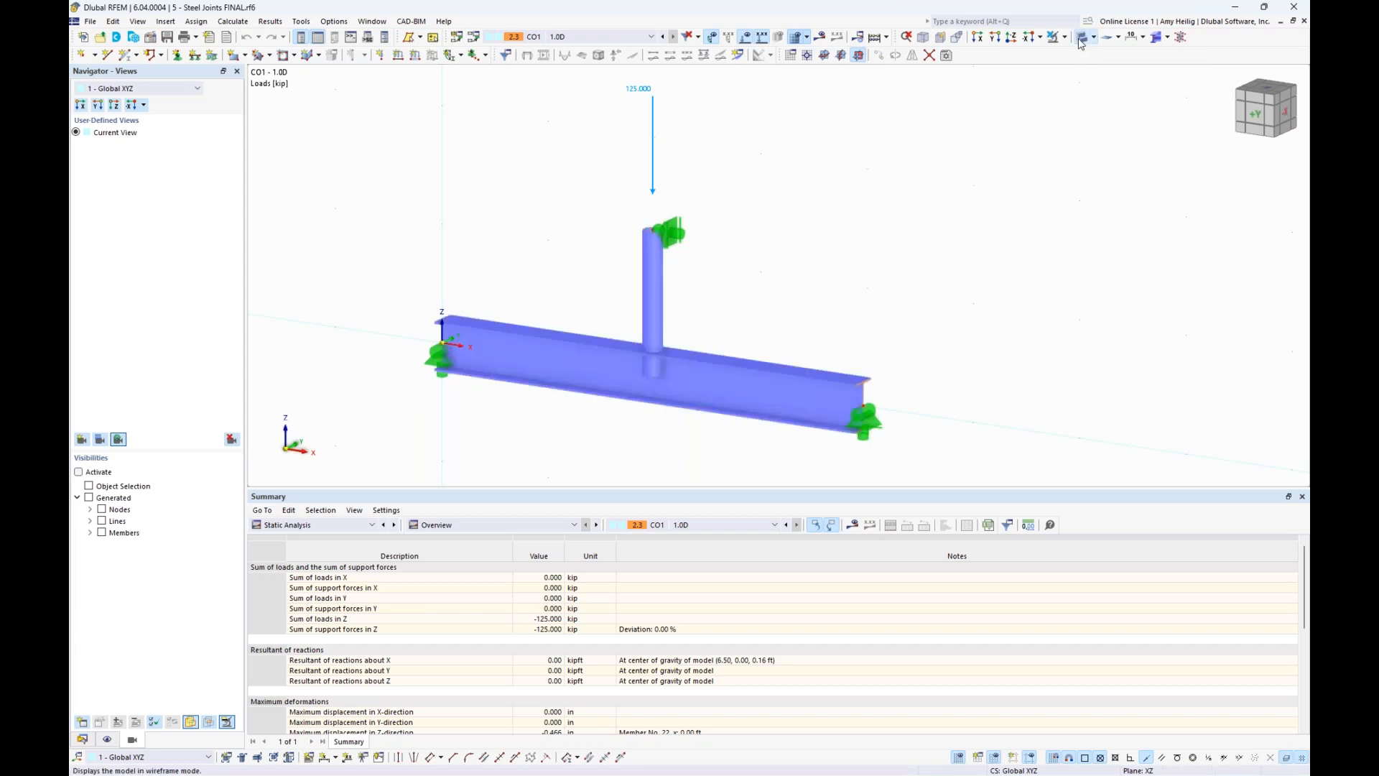
pyautogui.scroll(3, 786, 381)
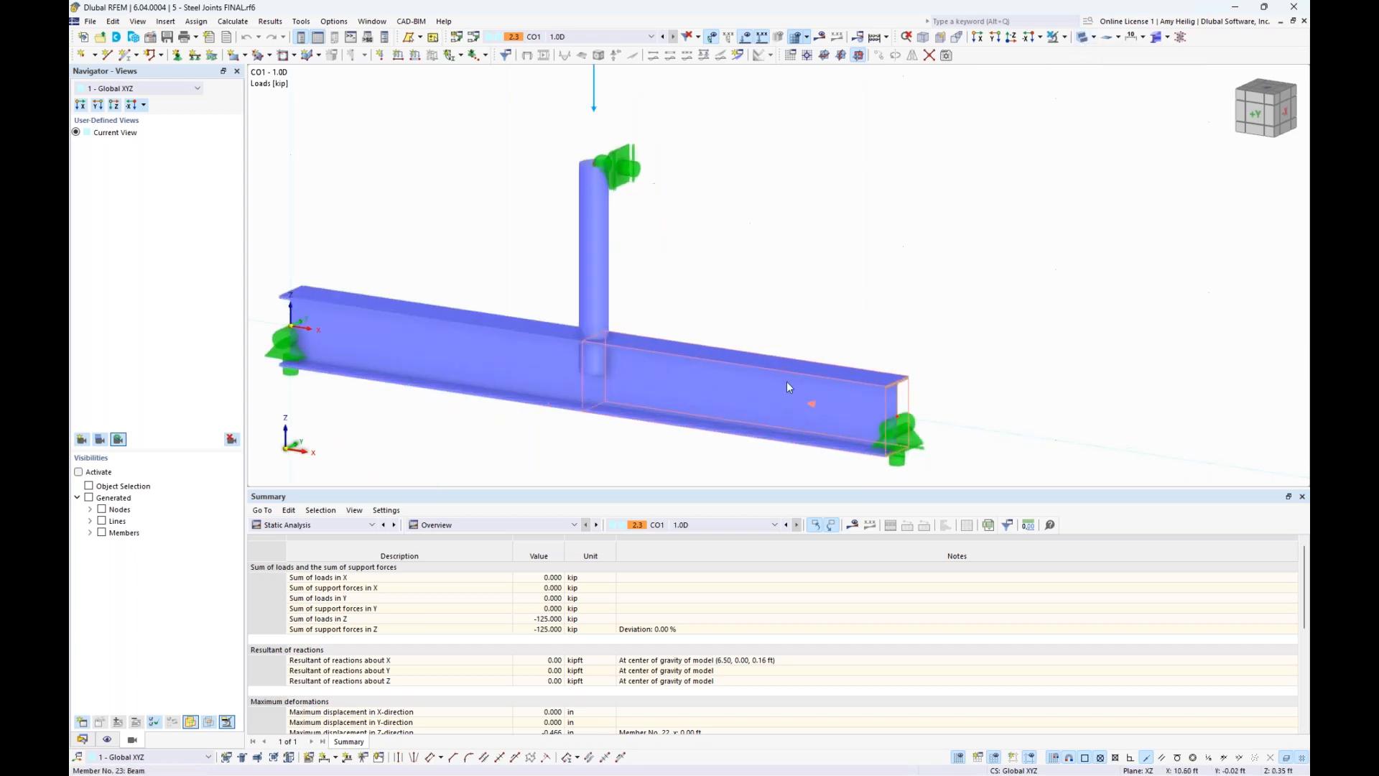
pyautogui.moveTo(823, 352); pyautogui.dragTo(883, 312, button='middle')
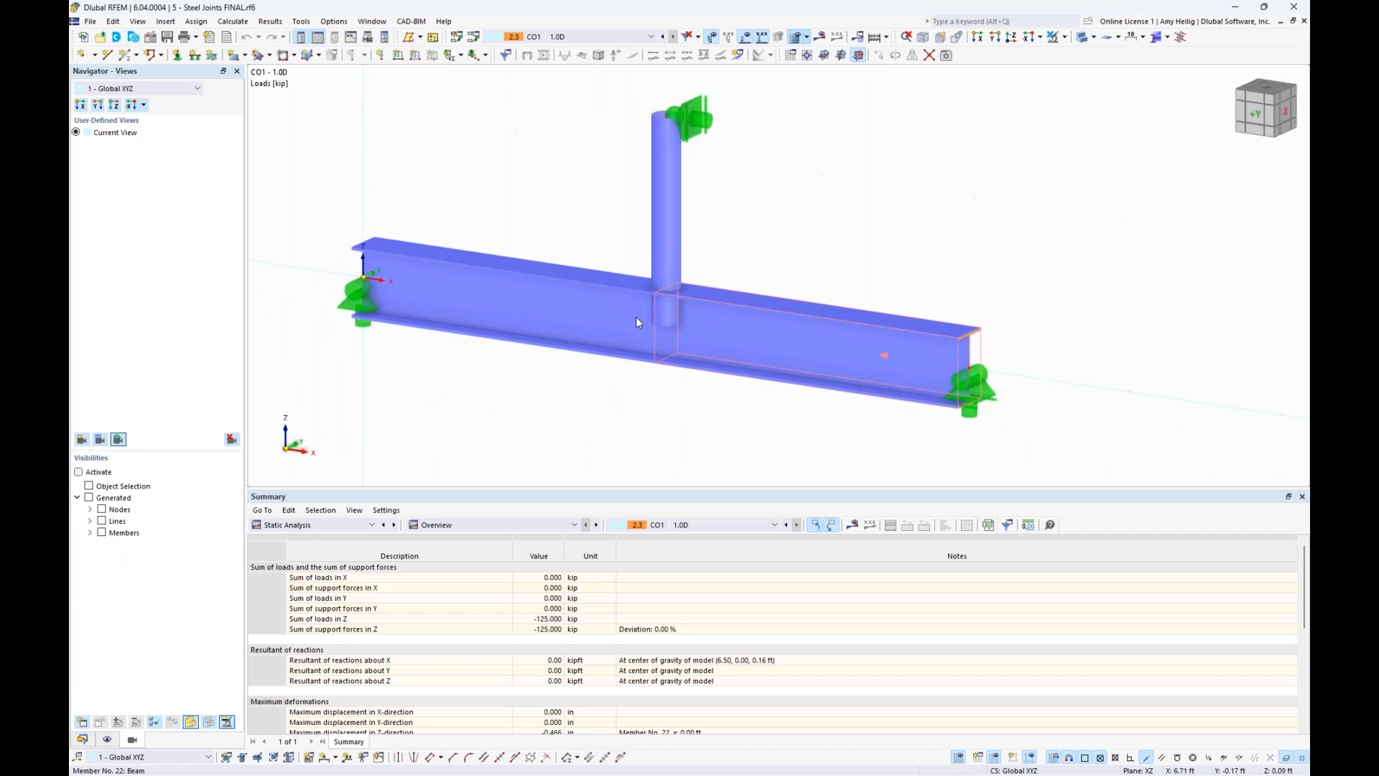
pyautogui.moveTo(762, 167); pyautogui.dragTo(757, 203, button='middle')
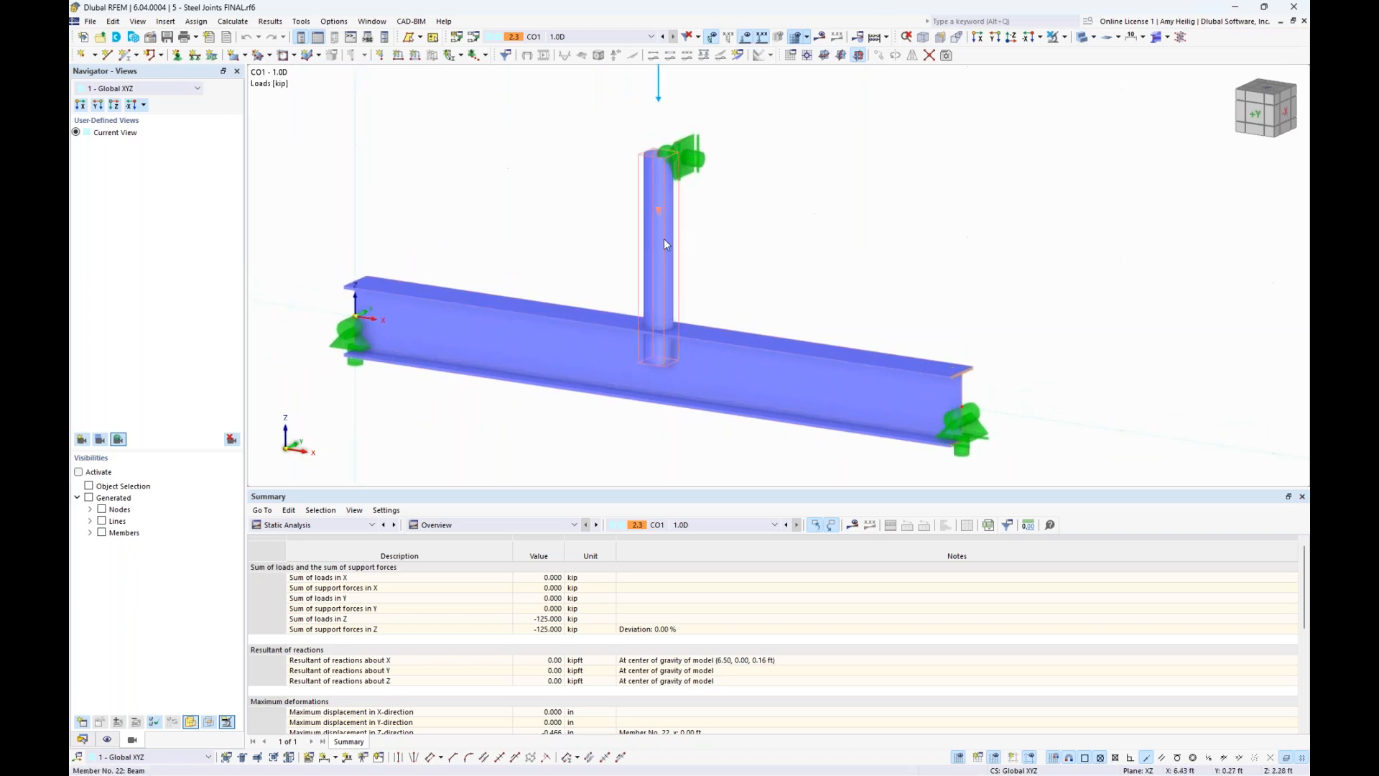
pyautogui.scroll(-2, 796, 247)
pyautogui.moveTo(795, 222); pyautogui.dragTo(766, 290, button='middle')
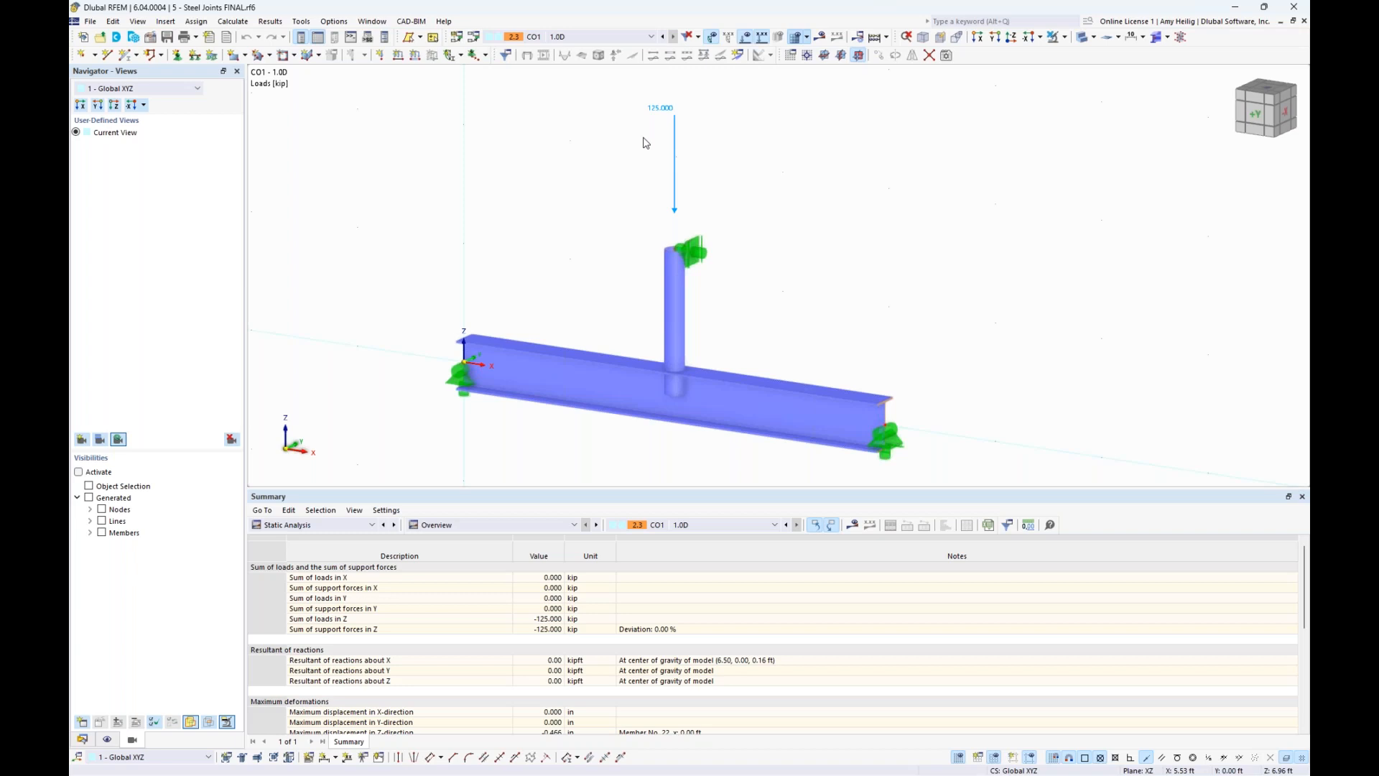
# - Show the steel joint's plates, bolts and stiffeners at the column-to-beam connection and bring up the model's data tree
pyautogui.click(1167, 38)
pyautogui.click(1196, 83)
pyautogui.scroll(6, 643, 443)
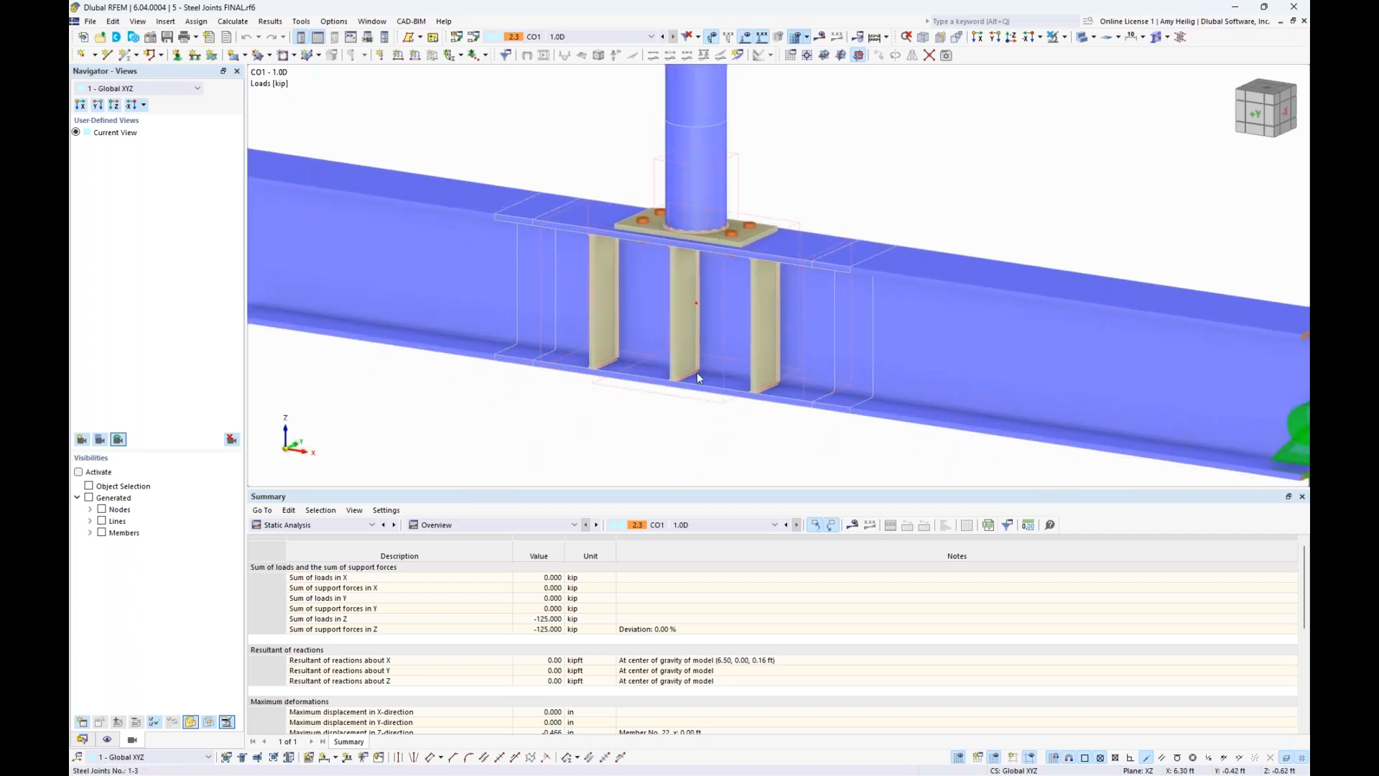
pyautogui.click(82, 739)
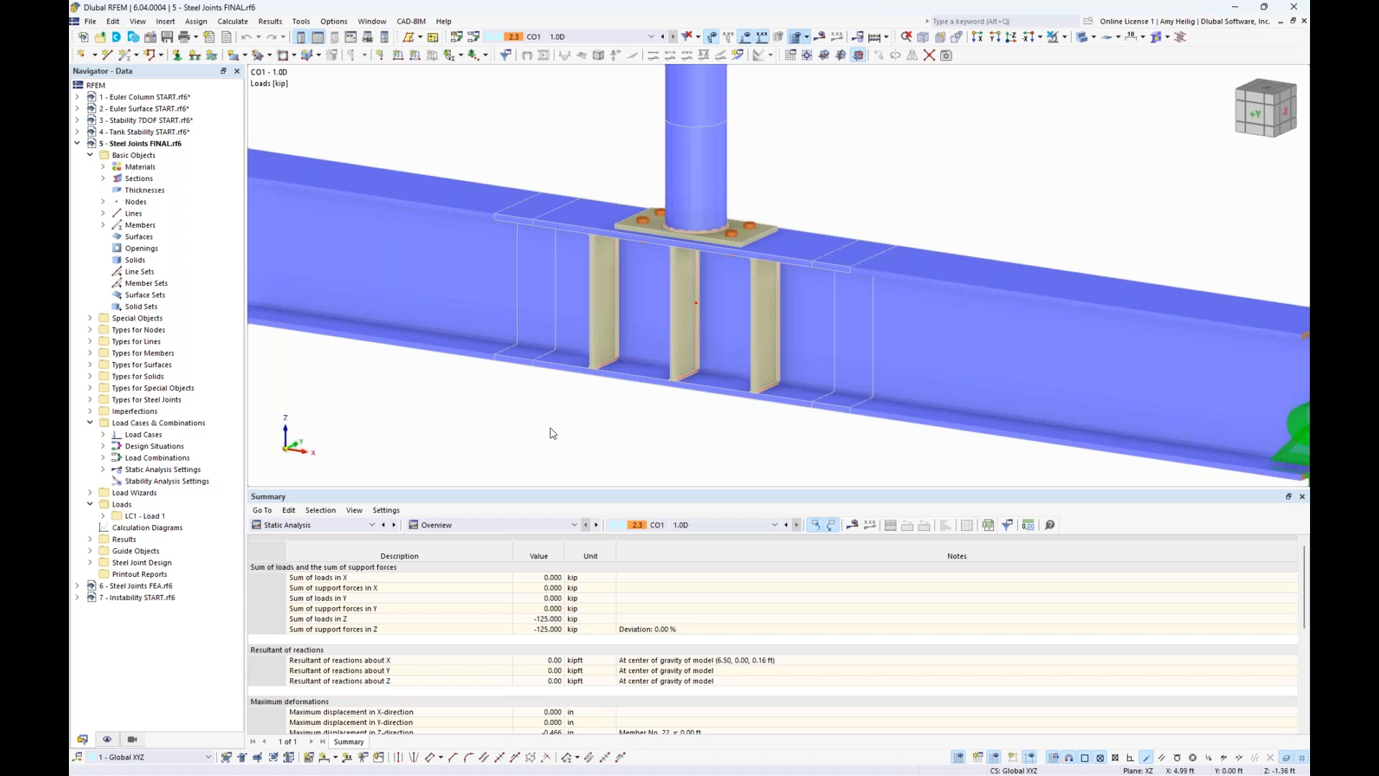
# - List the model's steel joint types in the data tree and open the steel joint definitions for editing
pyautogui.moveTo(608, 443); pyautogui.dragTo(580, 447, button='middle')
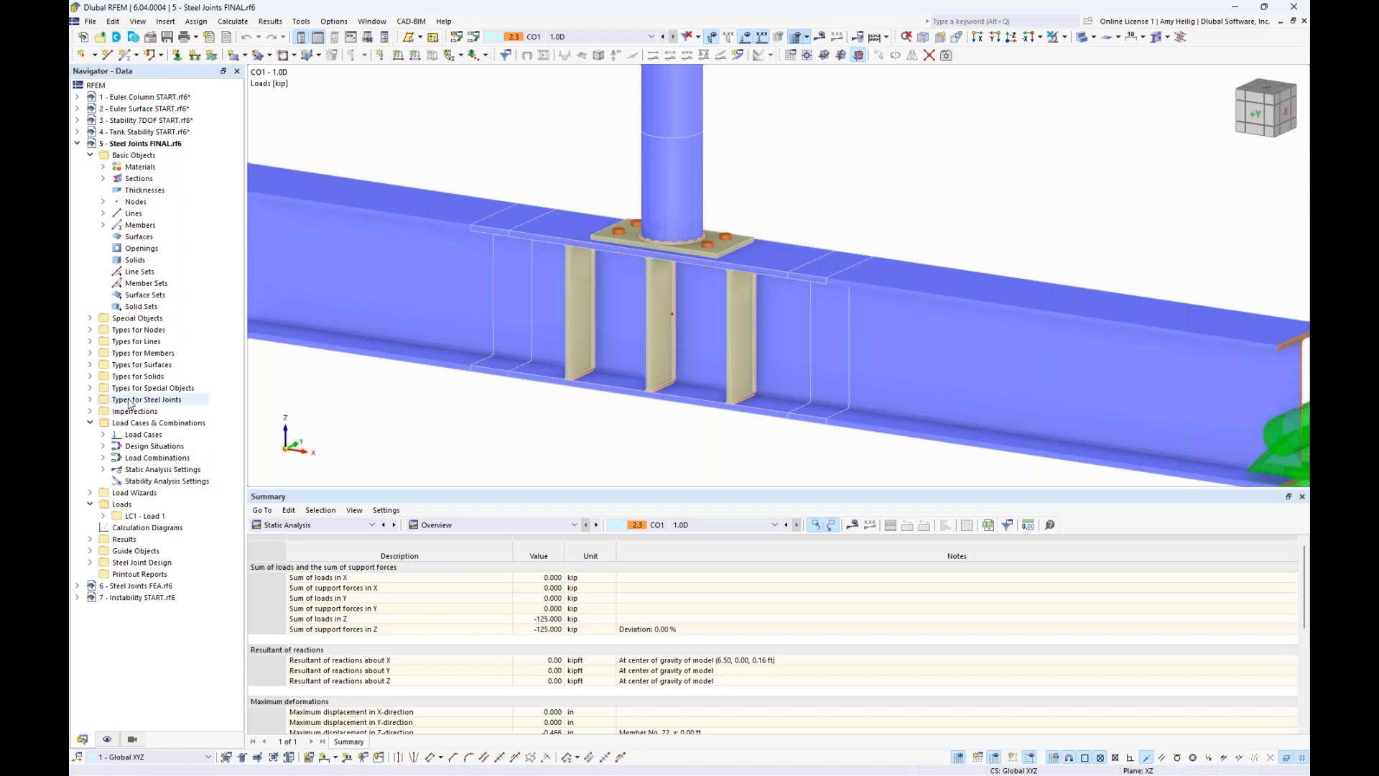
pyautogui.click(89, 400)
pyautogui.click(103, 411)
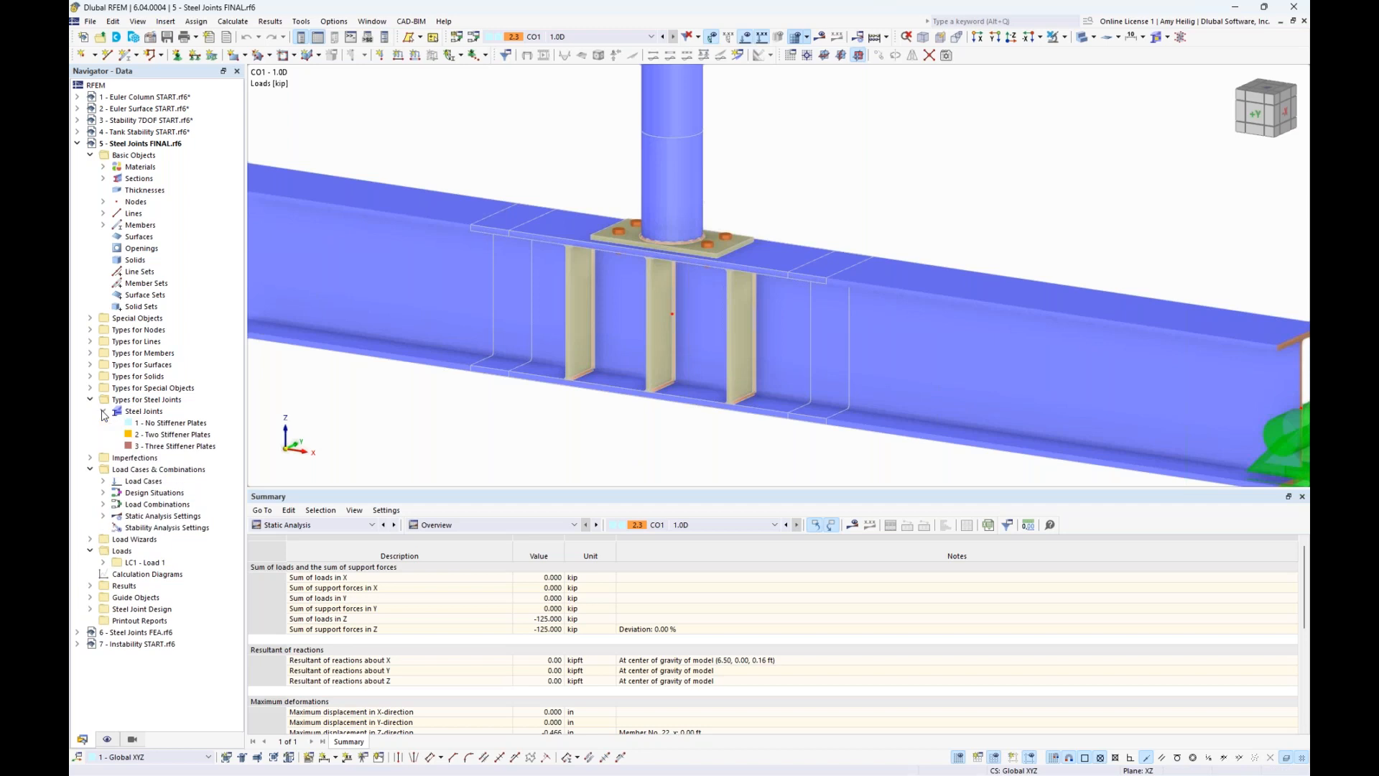
pyautogui.click(170, 435)
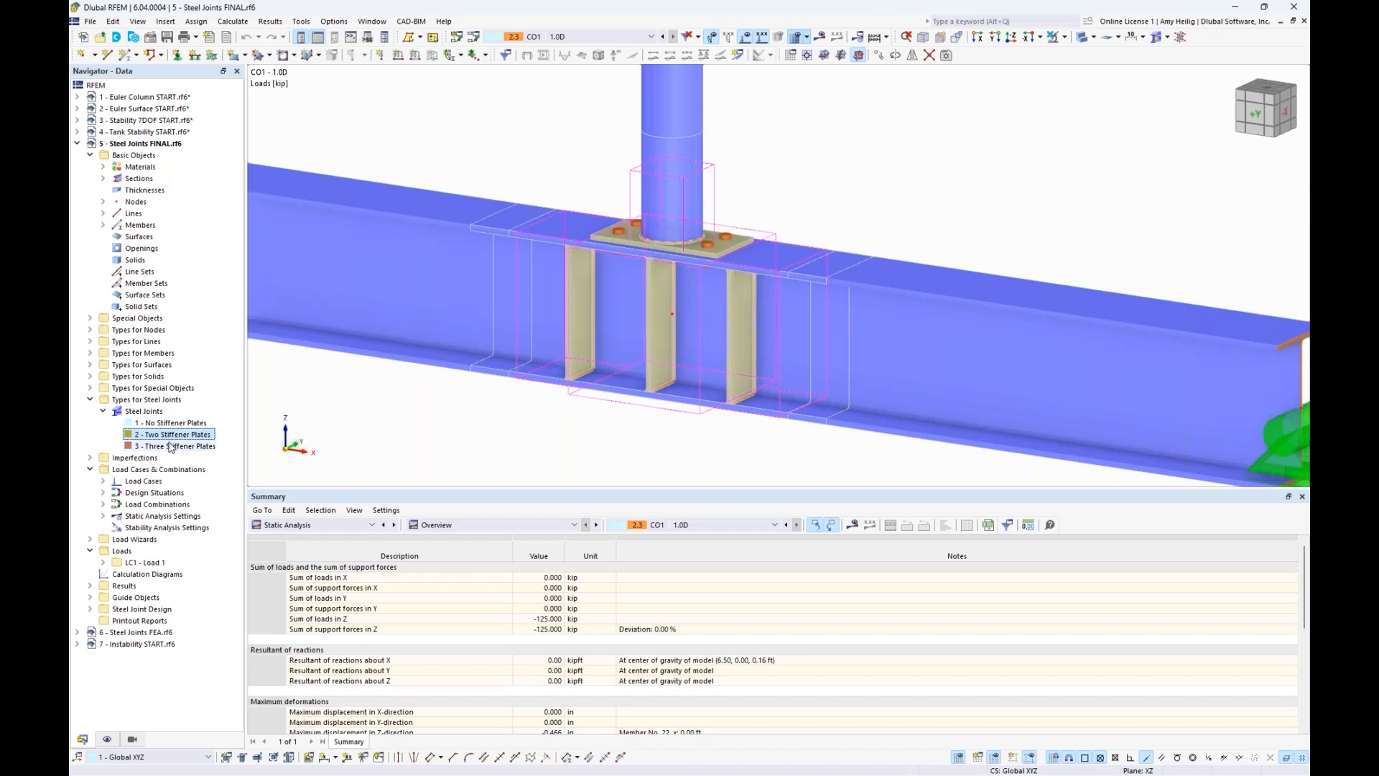
pyautogui.rightClick(162, 412)
pyautogui.click(172, 419)
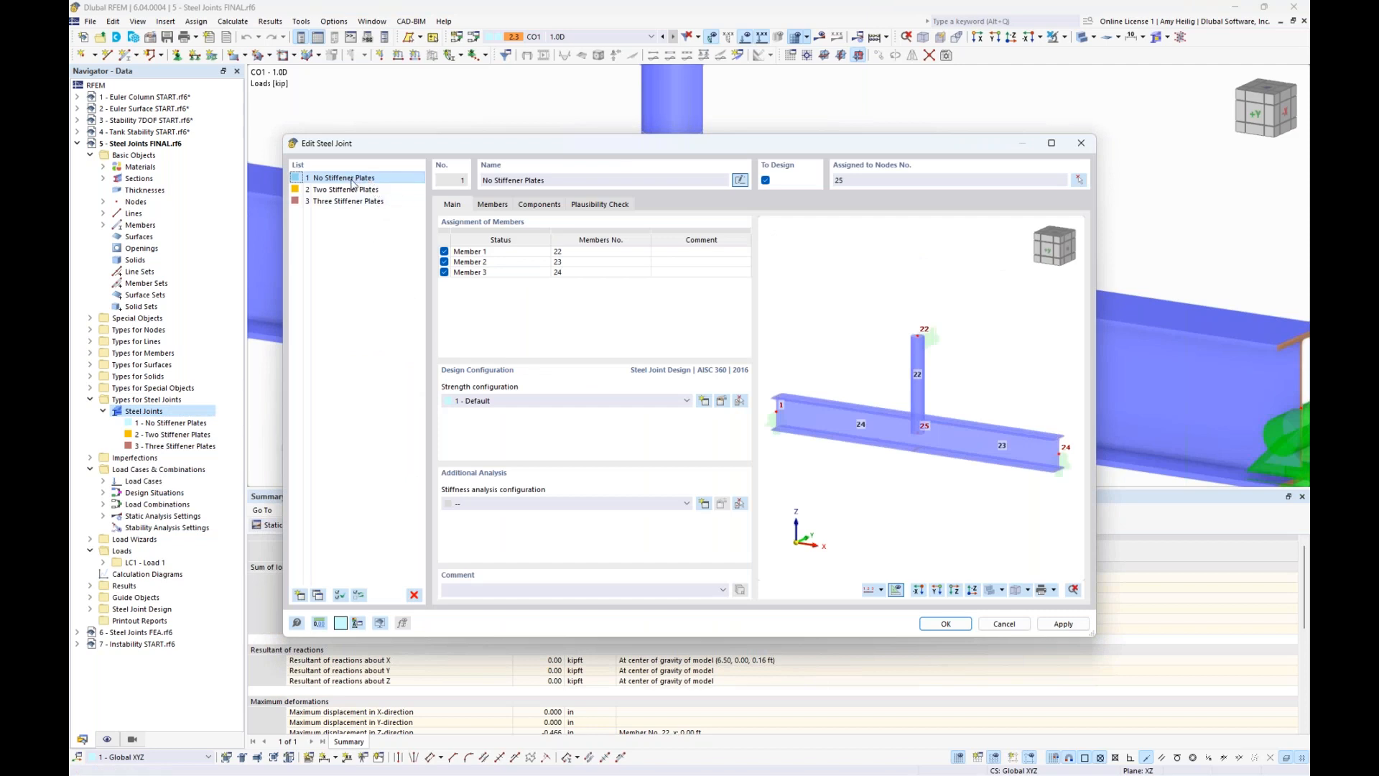
# - Examine the components of the No Stiffener Plates joint, looking closely at its end plate and bolts
pyautogui.click(539, 205)
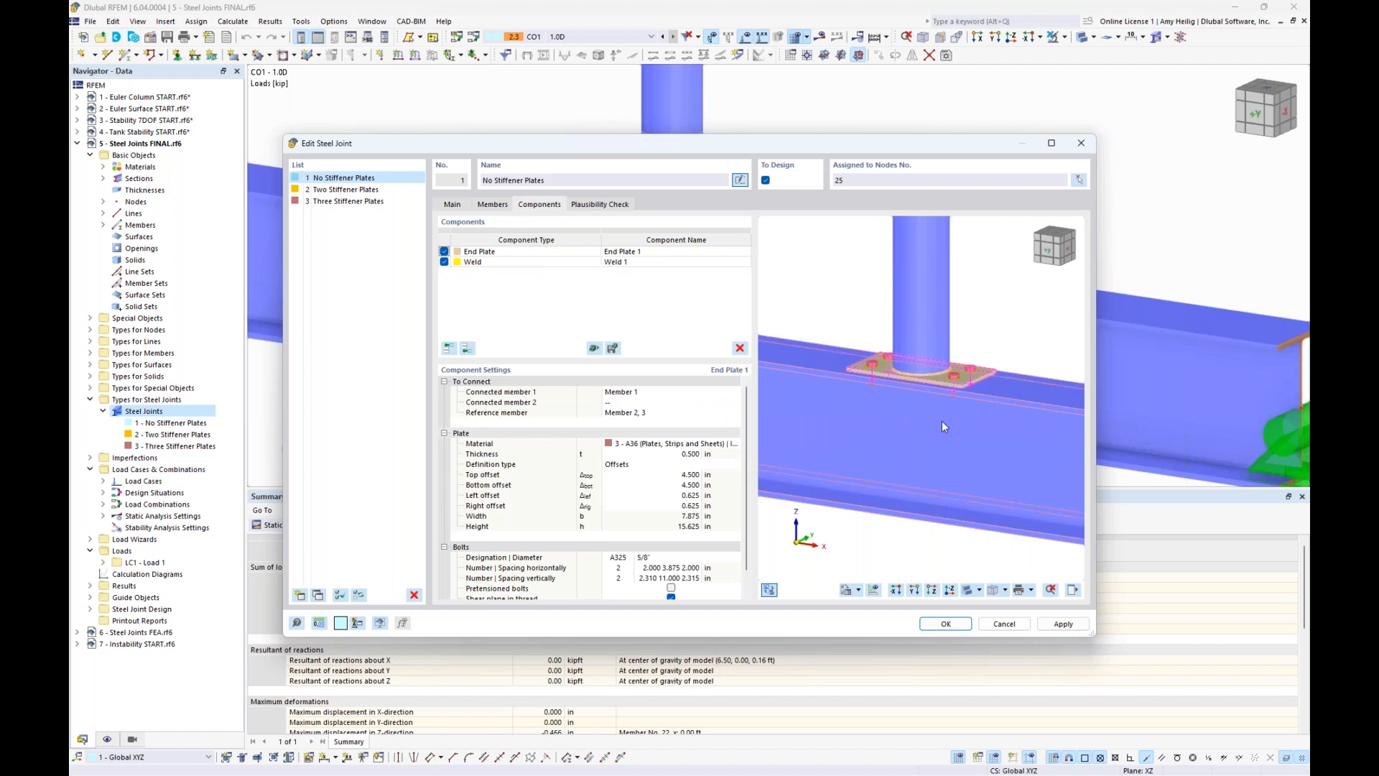
pyautogui.scroll(2, 945, 388)
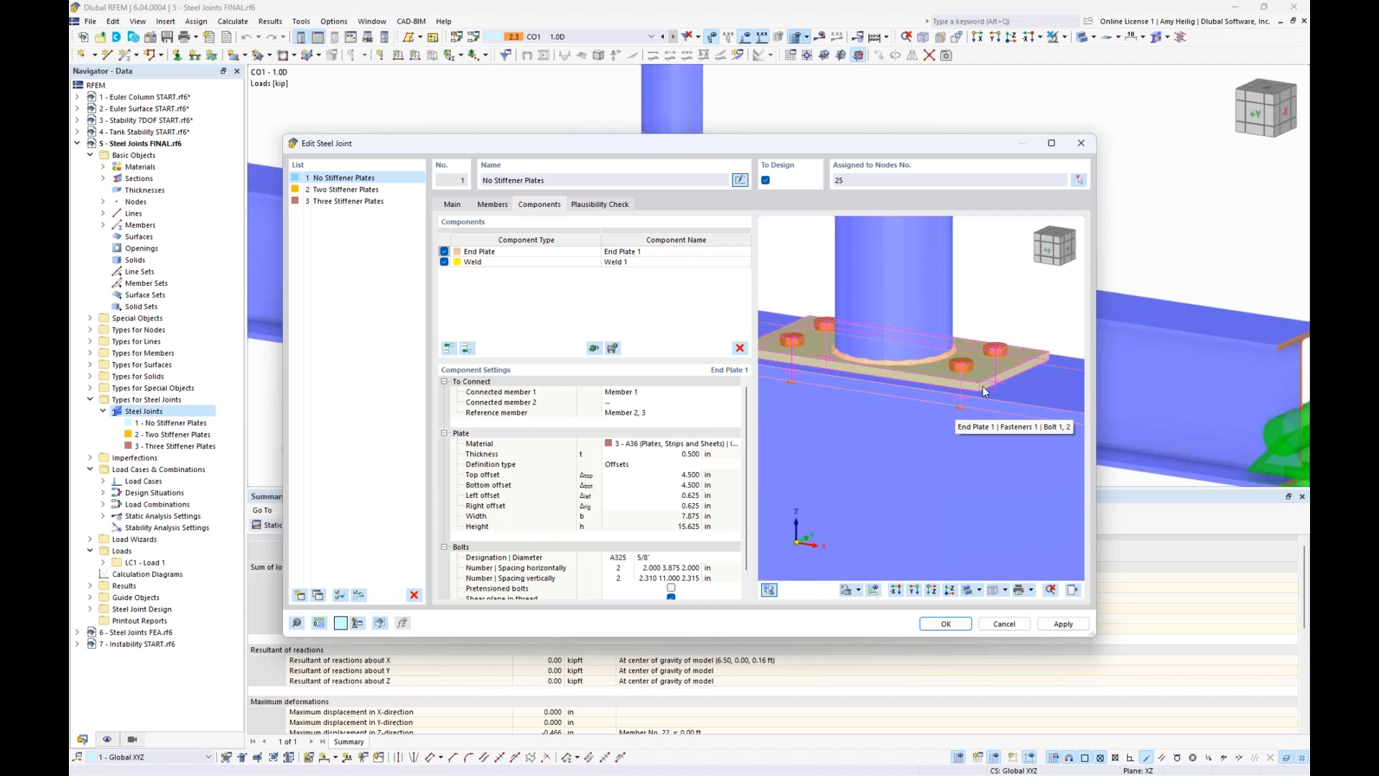
pyautogui.moveTo(981, 316); pyautogui.dragTo(1013, 339, button='middle')
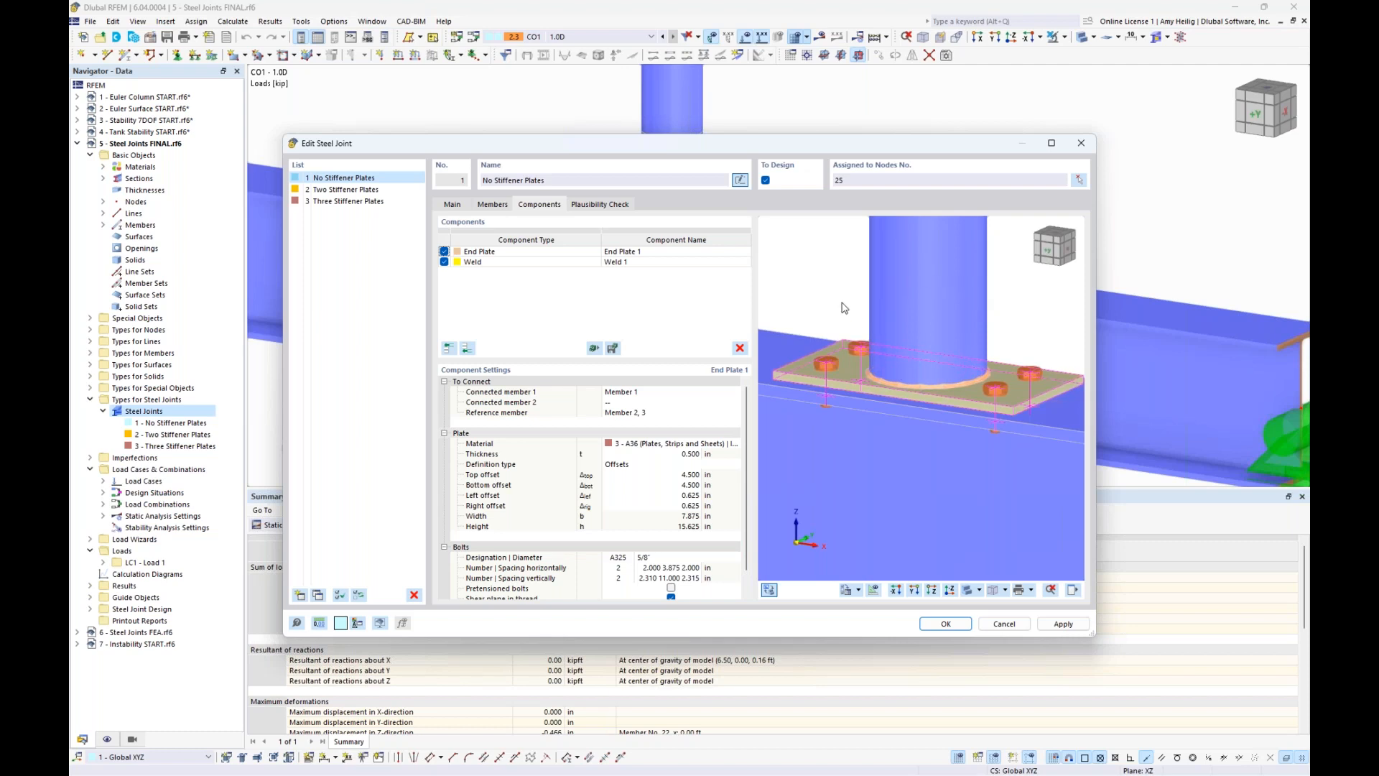
pyautogui.scroll(-2, 870, 372)
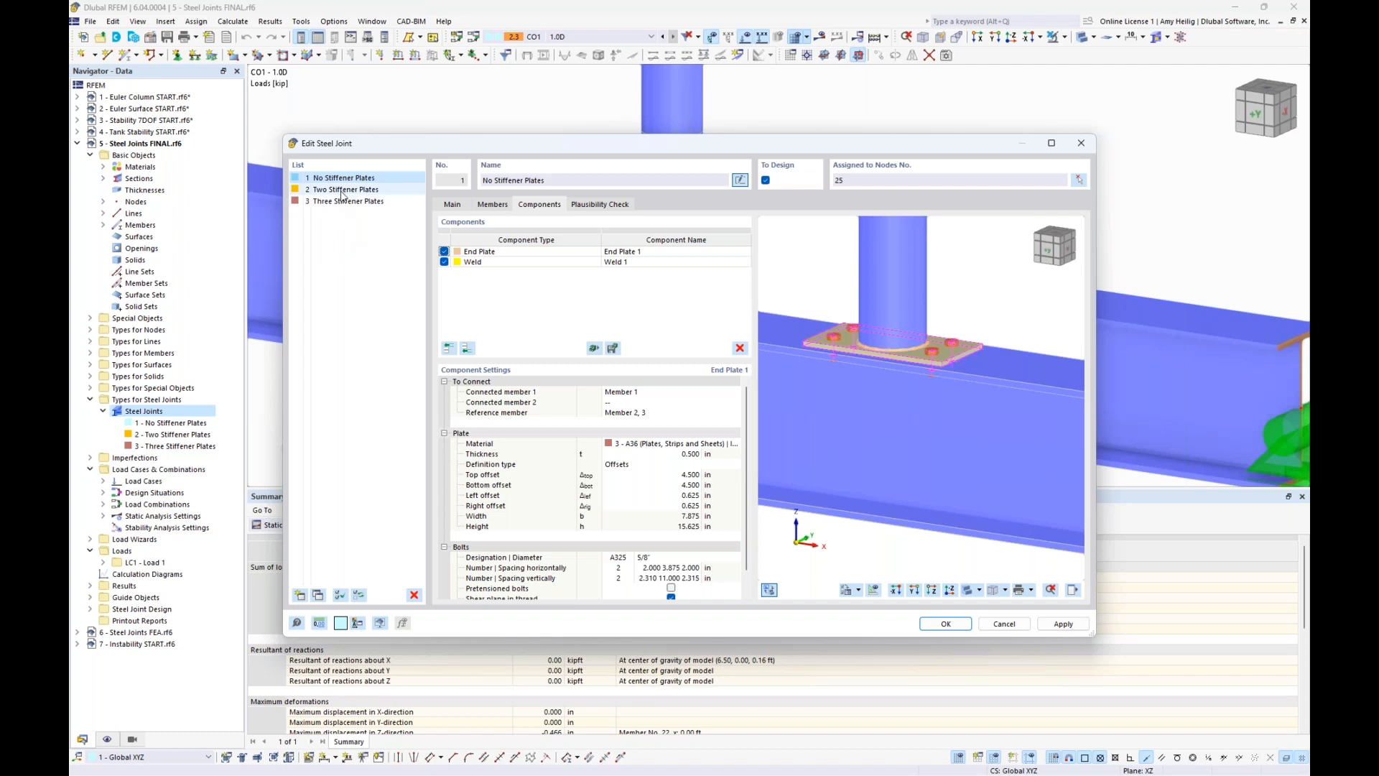
# - Examine the Stiffener component of the Two Stiffener Plates joint and view its plates in the preview
pyautogui.click(343, 191)
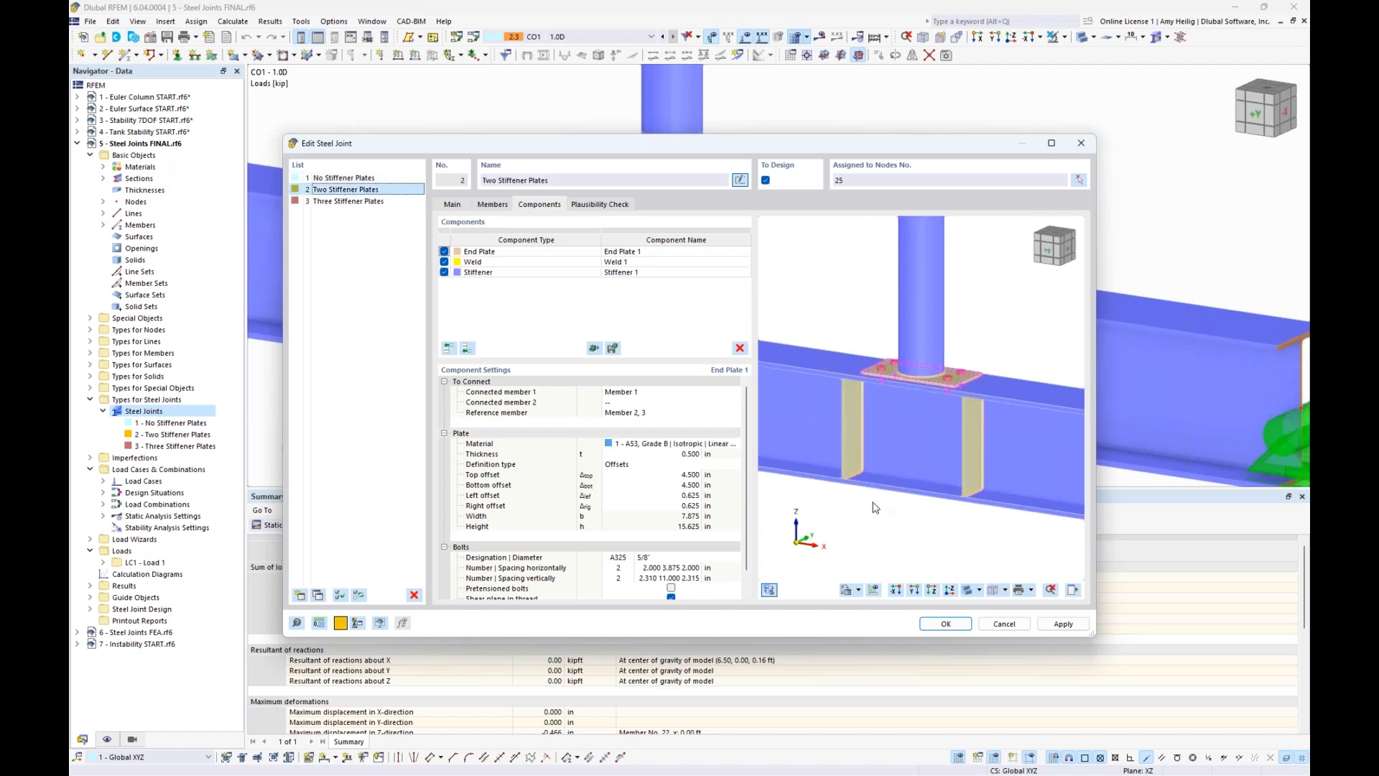
pyautogui.click(573, 273)
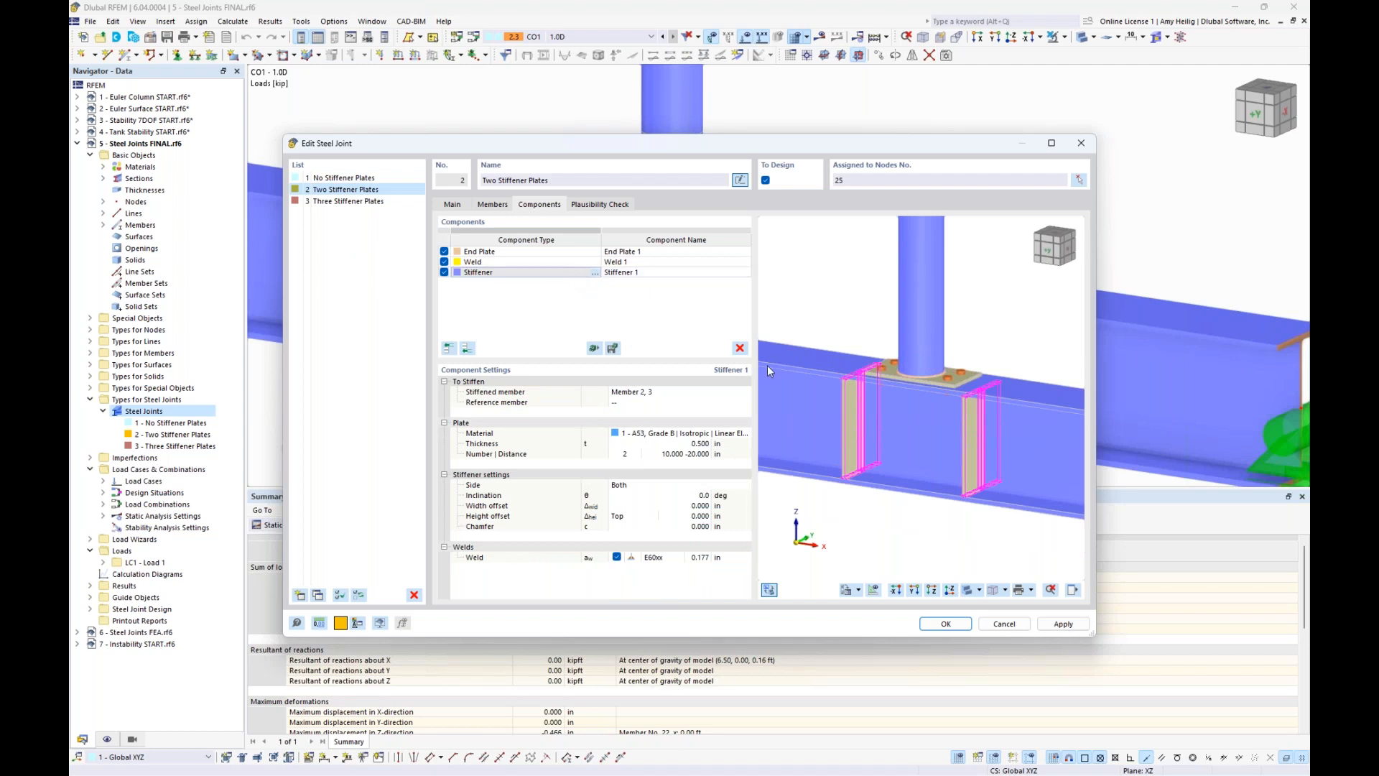
pyautogui.keyDown('ctrl'); pyautogui.moveTo(944, 459); pyautogui.dragTo(1003, 449, button='middle'); pyautogui.keyUp('ctrl')
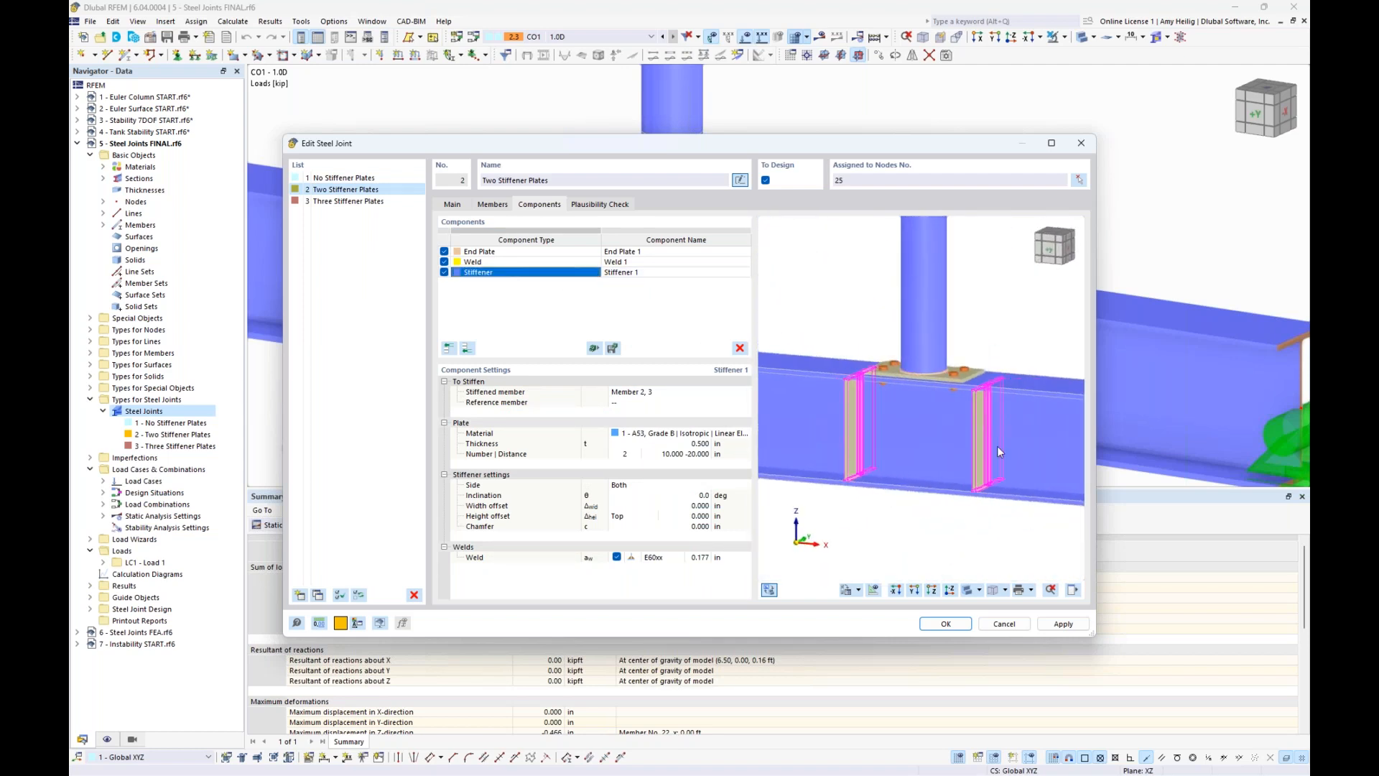
pyautogui.scroll(2, 934, 421)
# - Examine the Stiffener component of the Three Stiffener Plates joint up close, then leave the joint definitions without changes
pyautogui.click(361, 202)
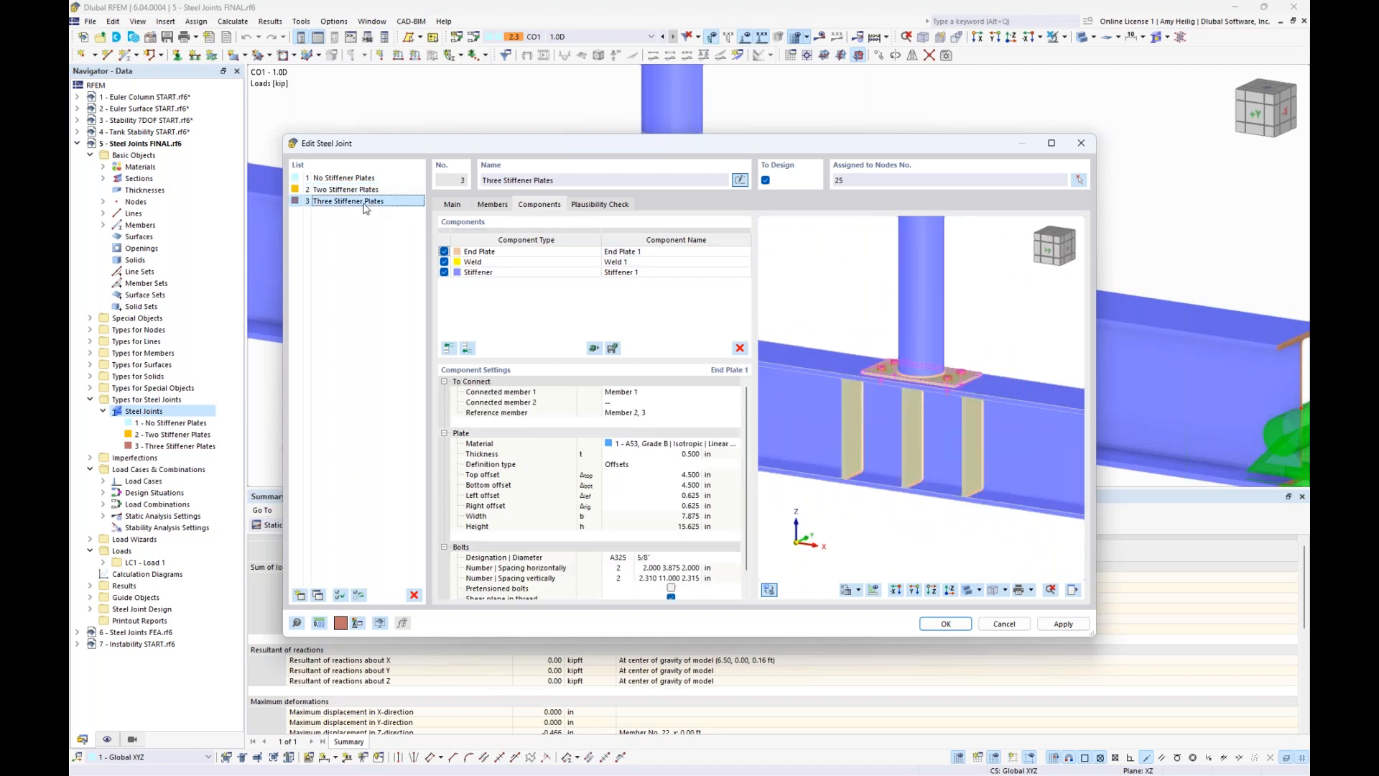
pyautogui.click(921, 461)
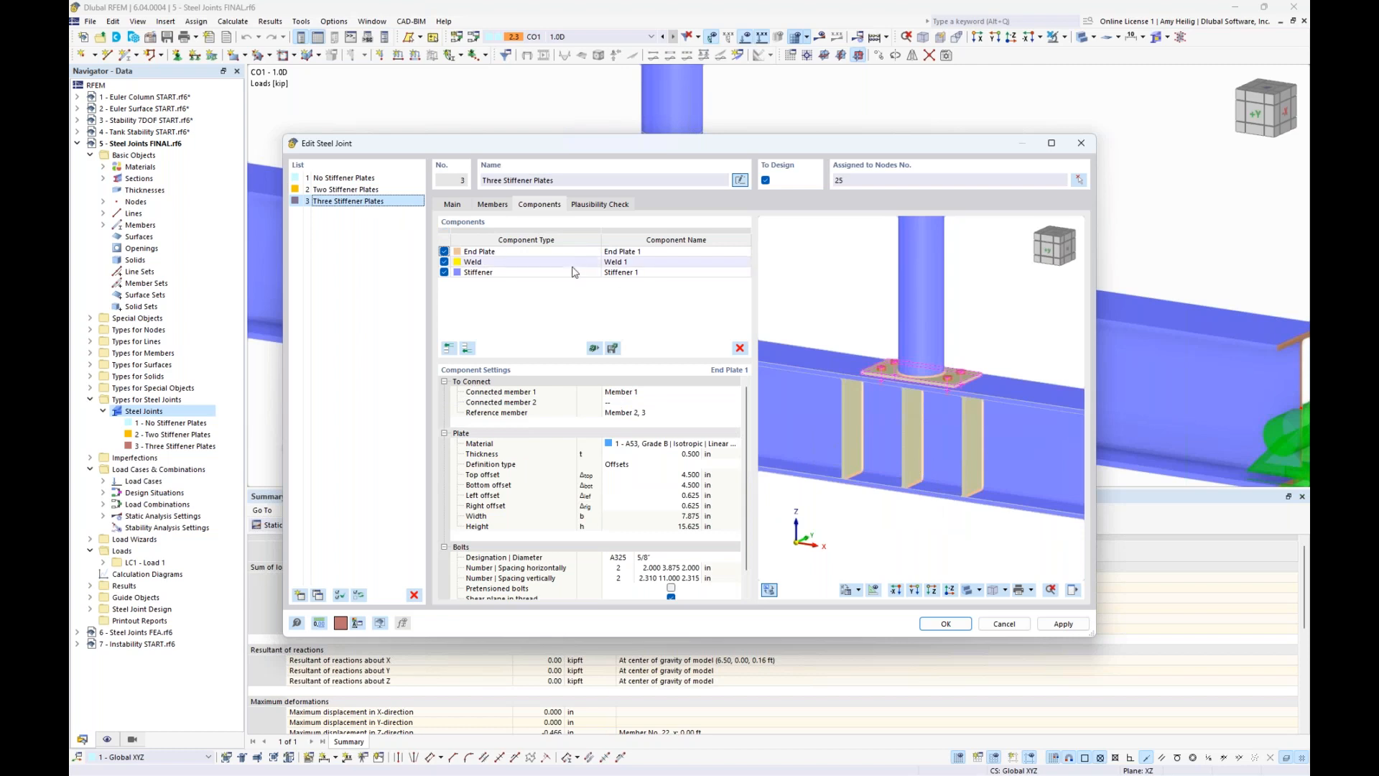
pyautogui.scroll(2, 942, 469)
pyautogui.keyDown('ctrl'); pyautogui.moveTo(942, 469); pyautogui.dragTo(951, 425, button='middle'); pyautogui.keyUp('ctrl')
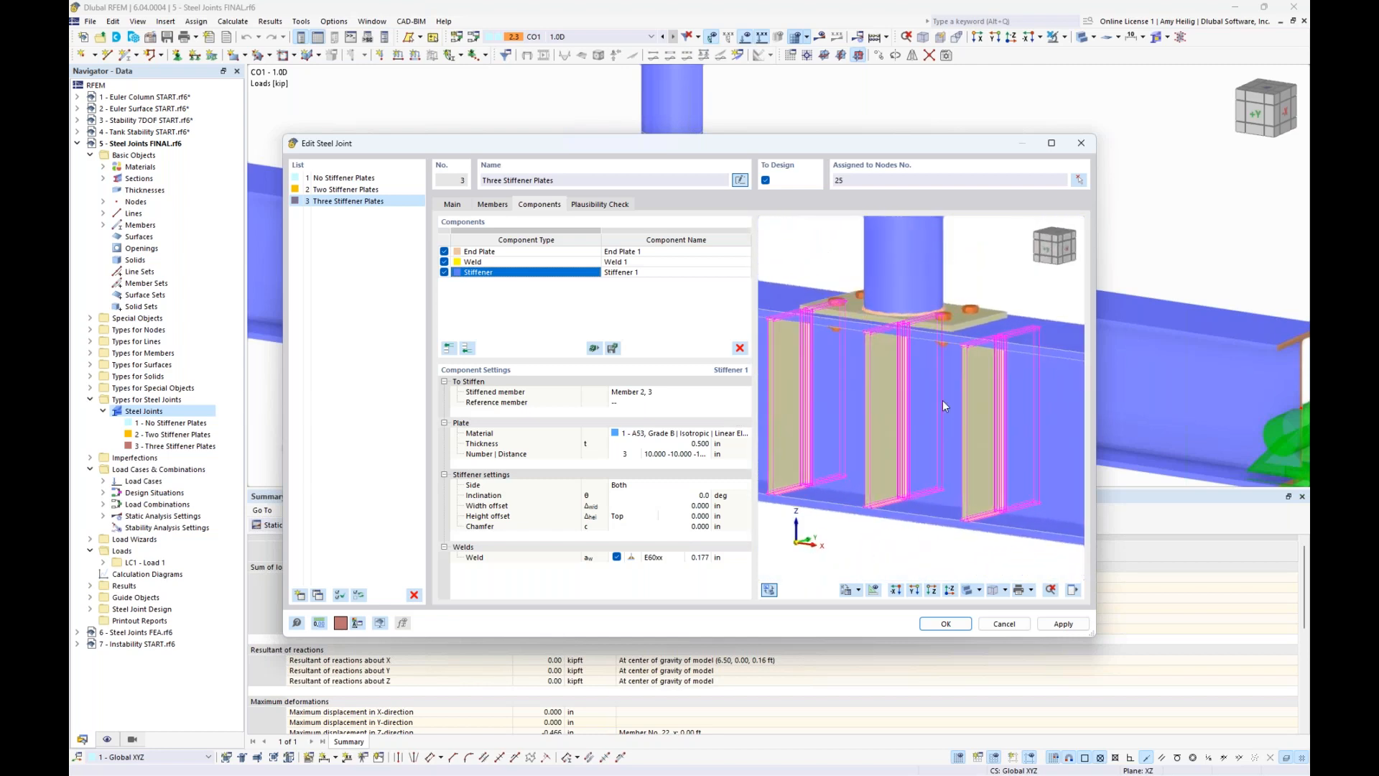
pyautogui.click(1004, 623)
# - Show the Steel Joint Design result tables, first the stress-strain analysis and then the buckling analysis
pyautogui.click(372, 525)
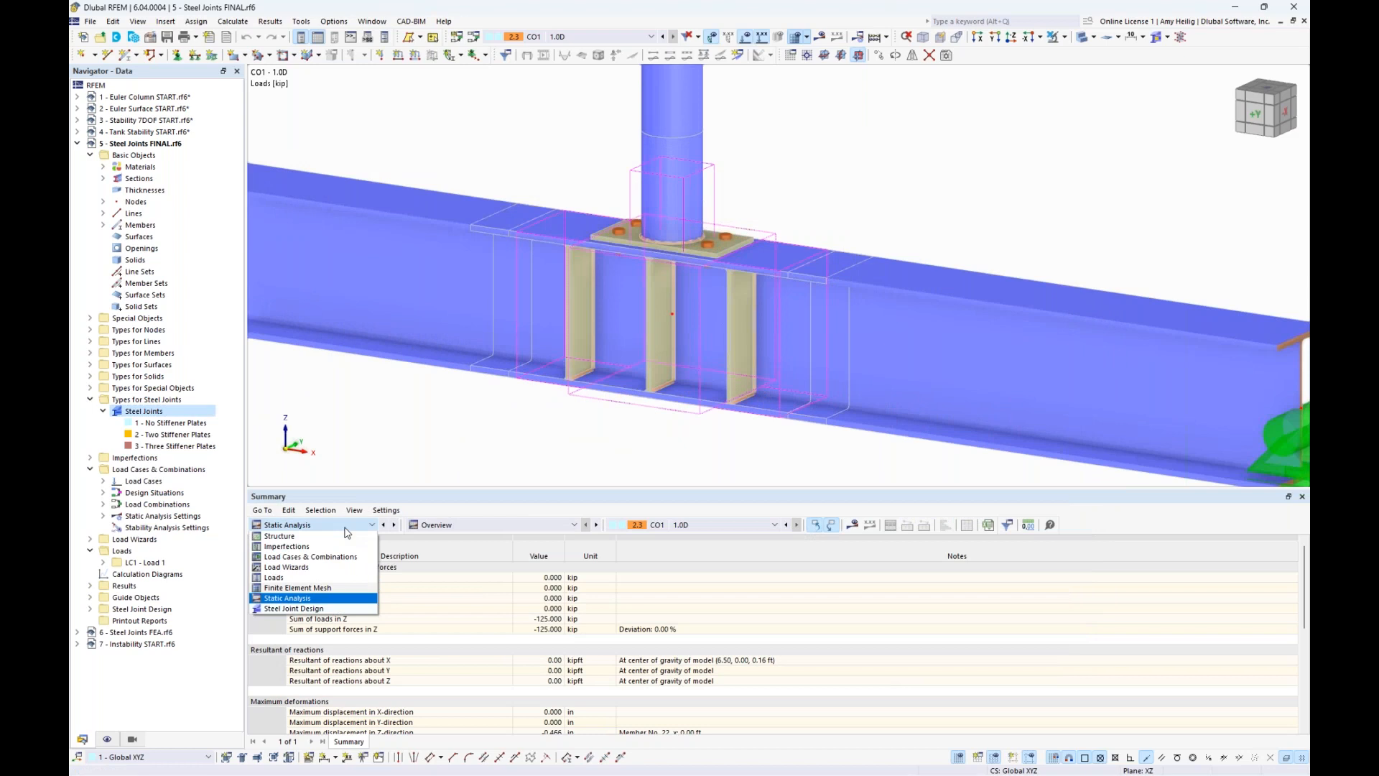
pyautogui.click(312, 609)
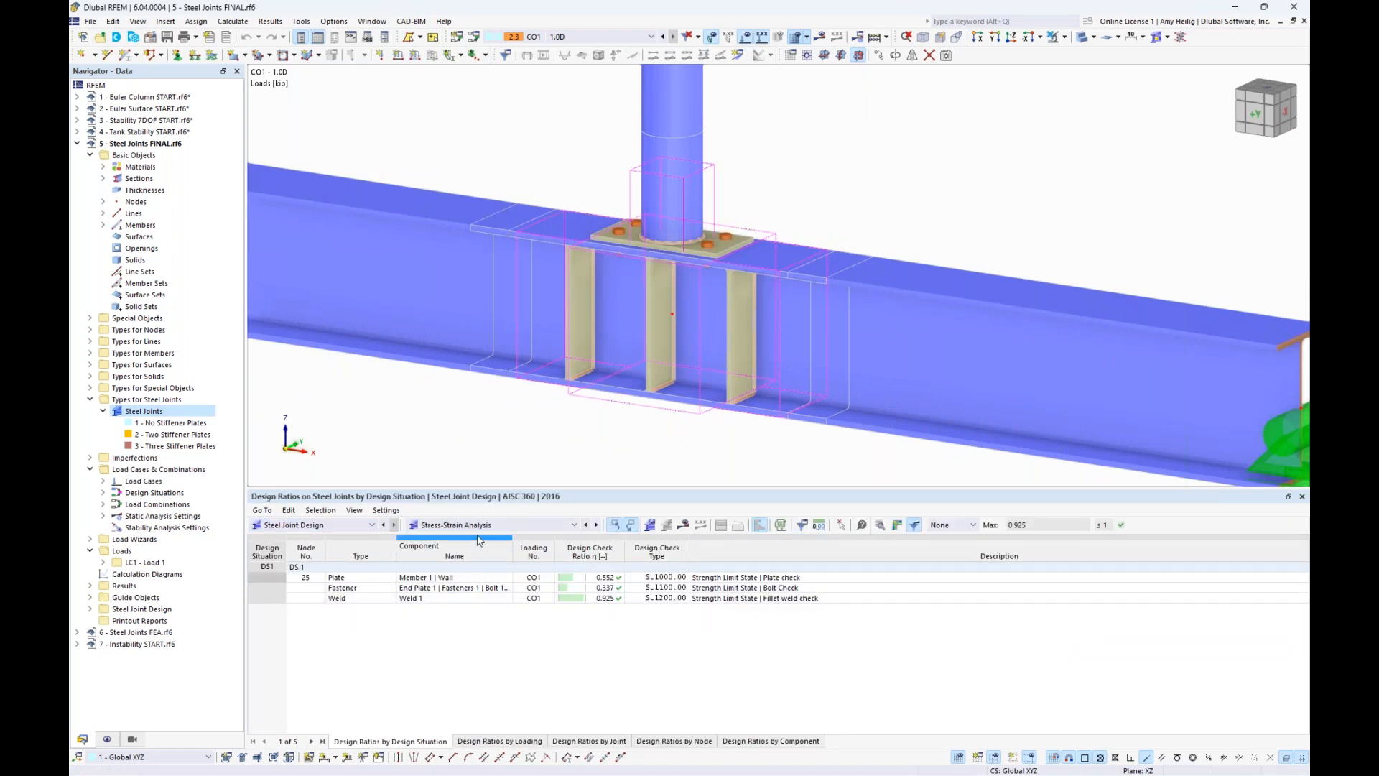
pyautogui.click(519, 528)
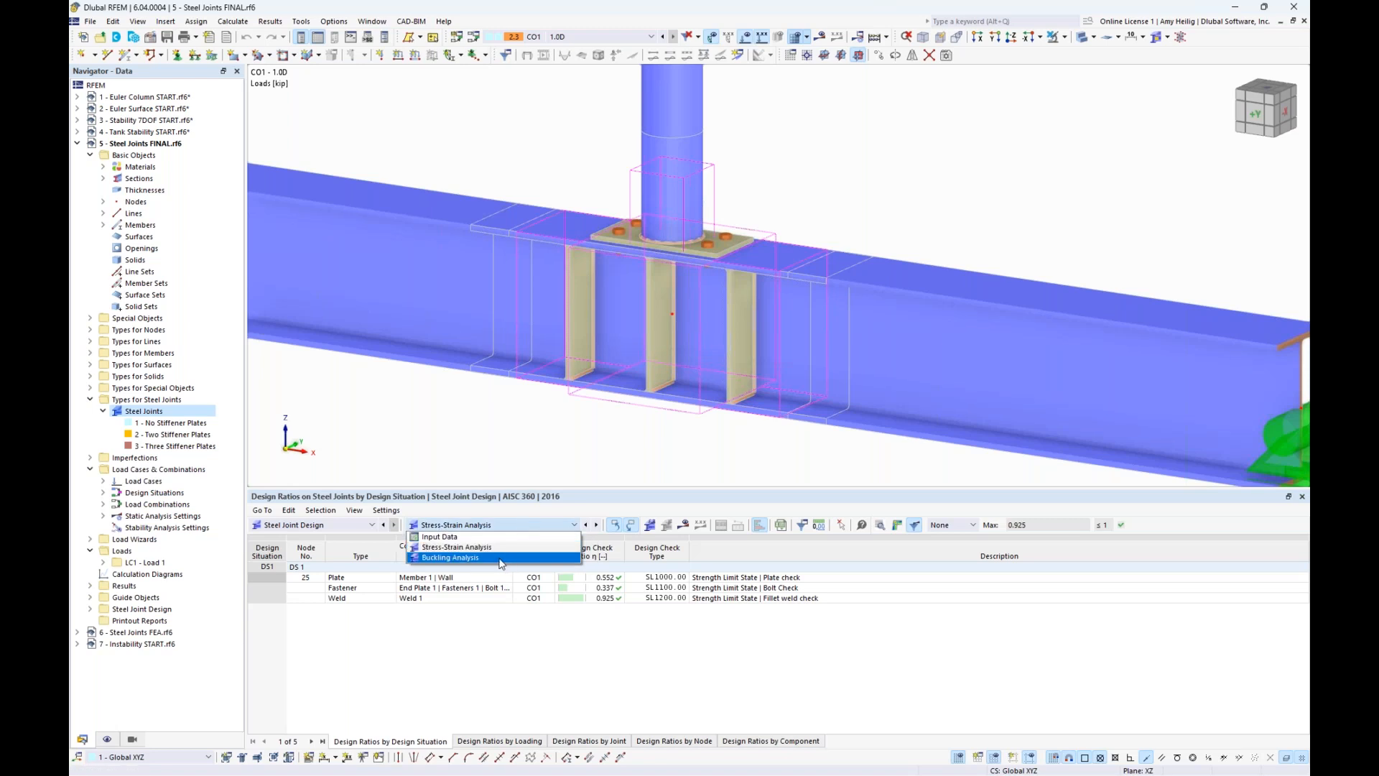
pyautogui.click(501, 558)
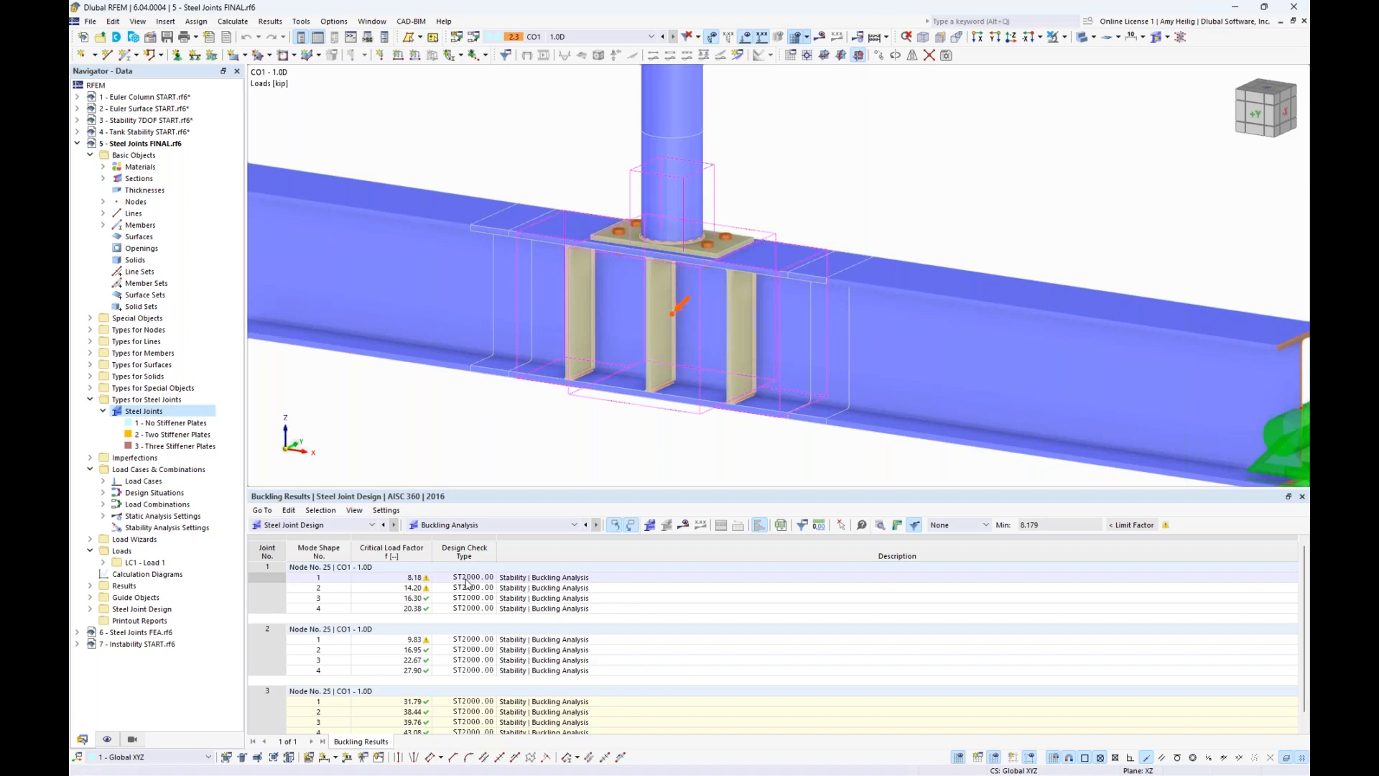
# - Display mode shape 1 of joint 1 in the joint results view with a display factor of 0.1
pyautogui.click(412, 579)
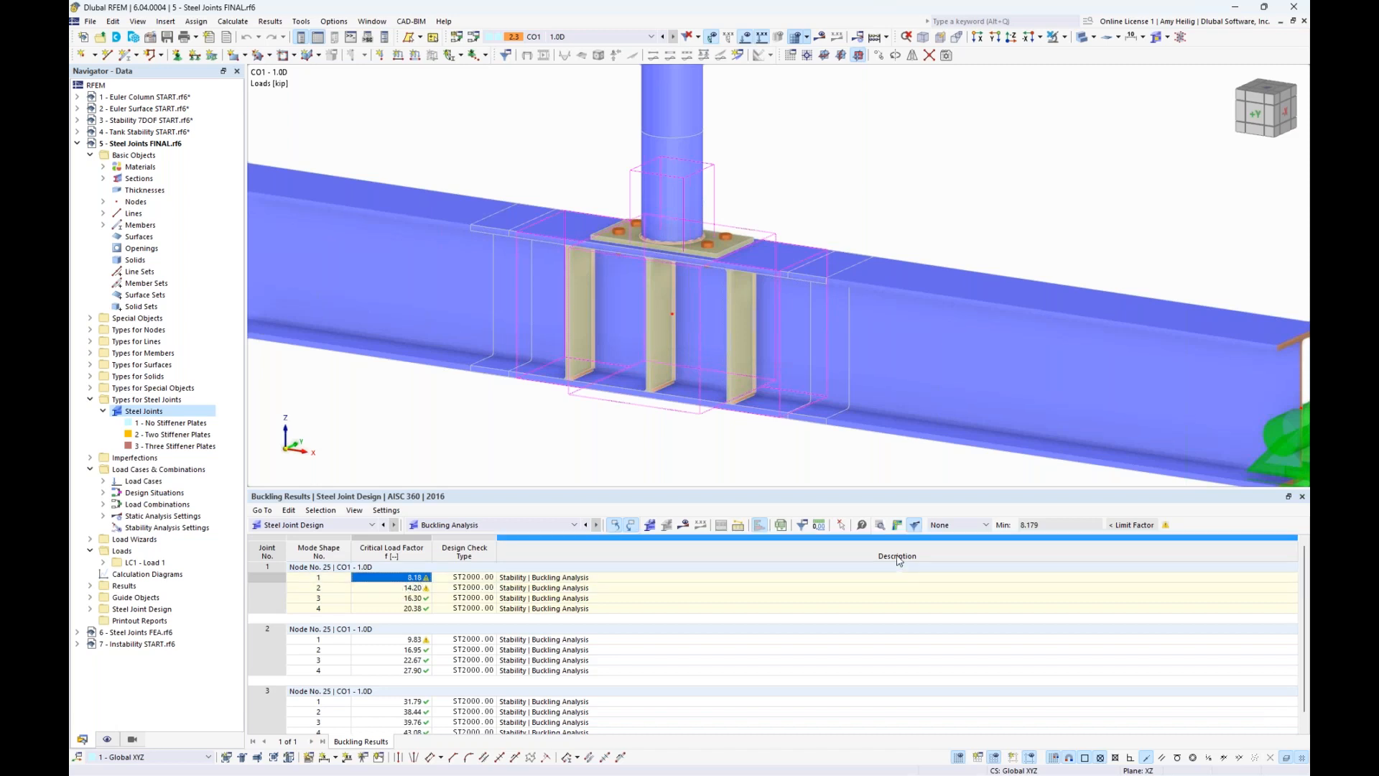
pyautogui.click(897, 524)
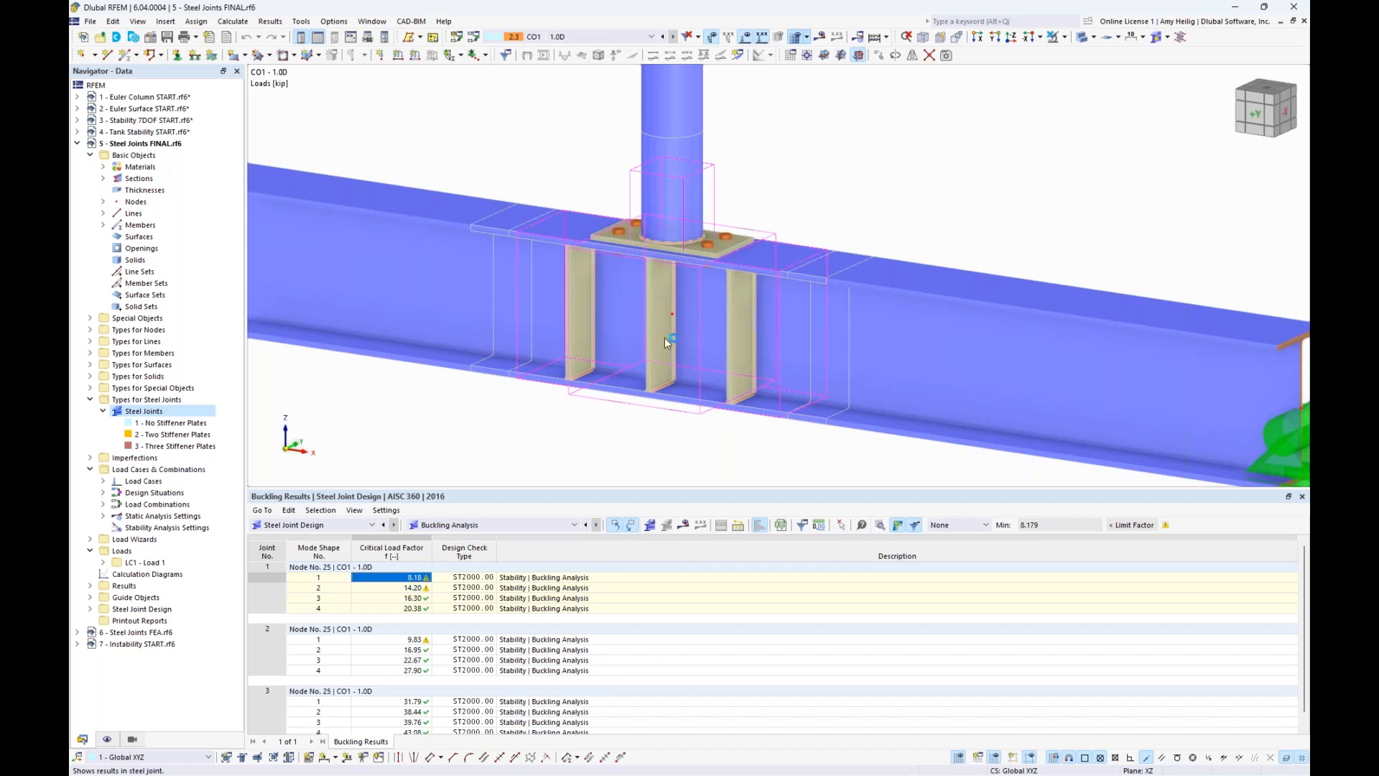
pyautogui.click(898, 525)
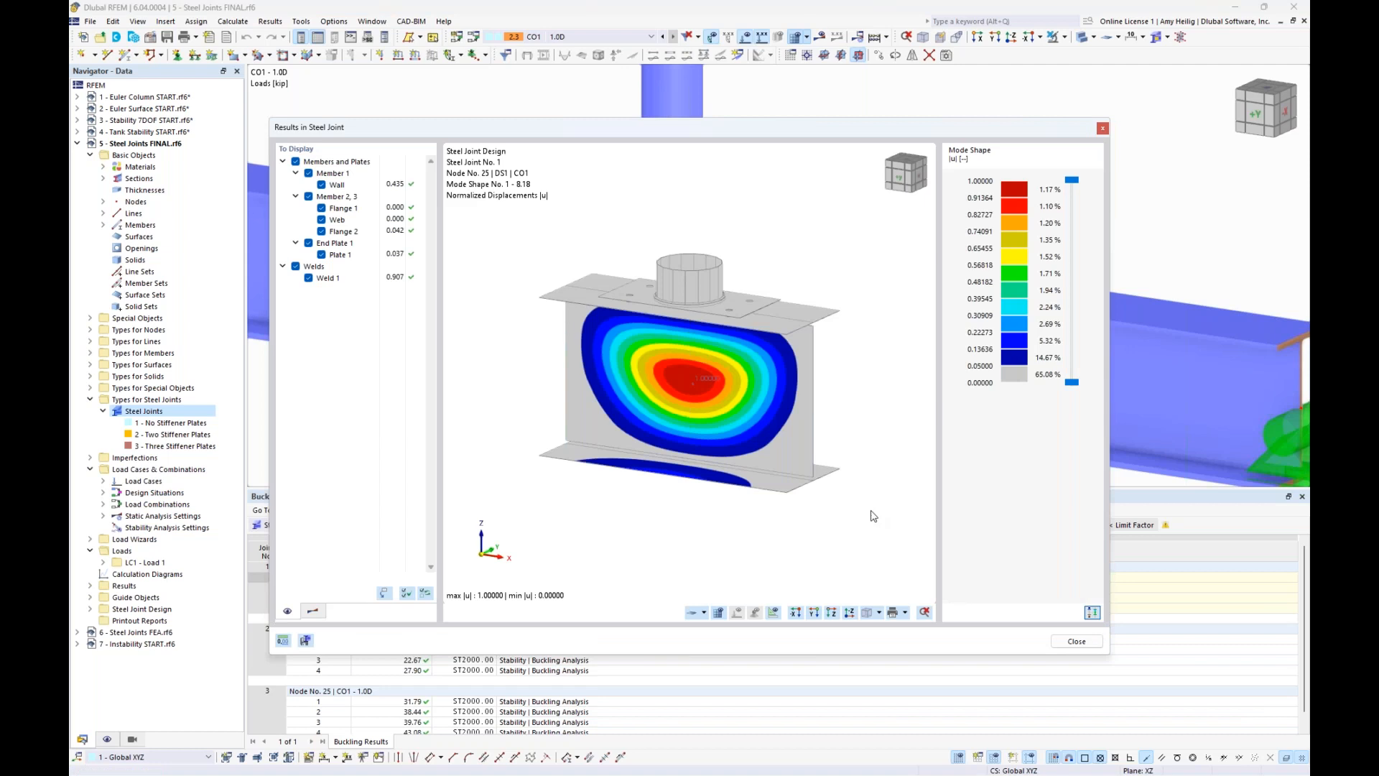
pyautogui.click(312, 611)
pyautogui.click(406, 161)
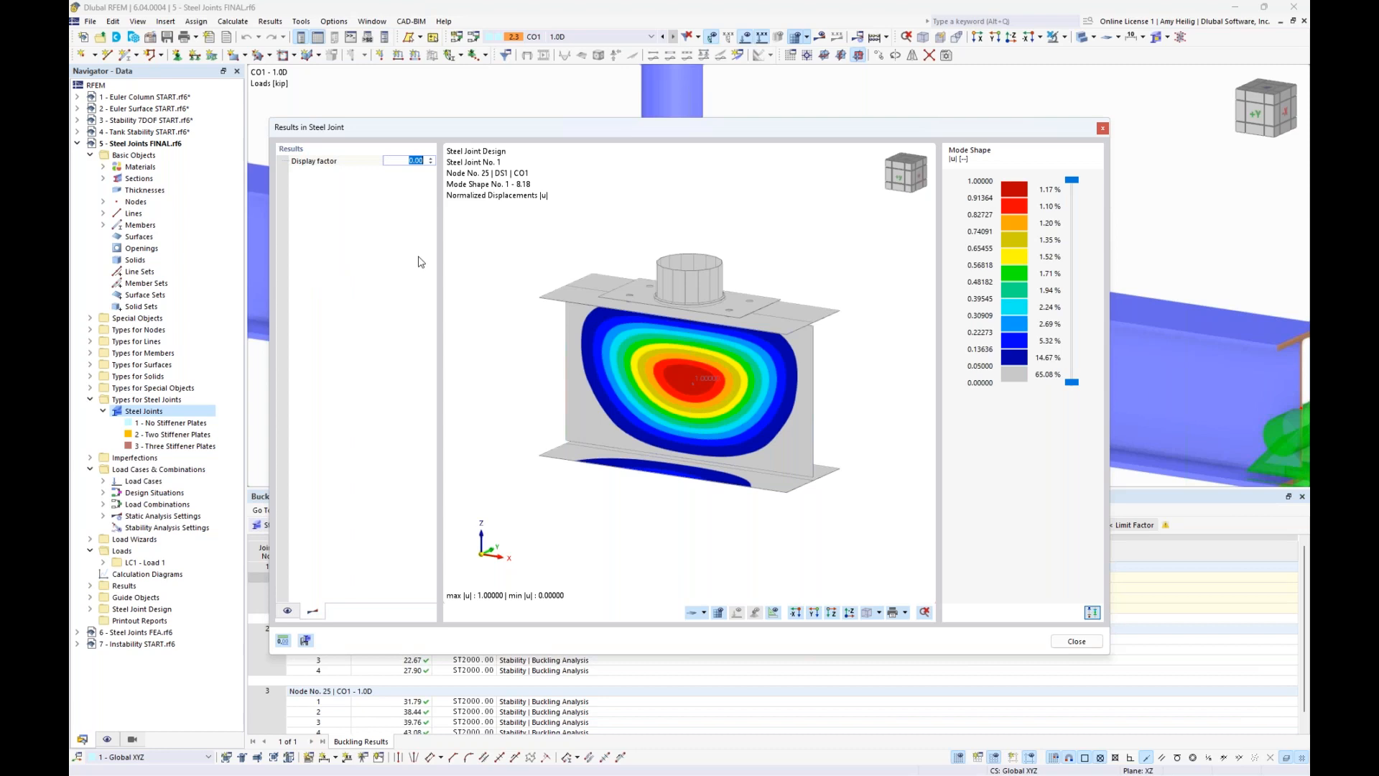
pyautogui.write('.1')
pyautogui.press('Return')
# - Examine the buckled web of the joint without stiffeners from several sides and close its results view
pyautogui.keyDown('ctrl'); pyautogui.moveTo(834, 369); pyautogui.dragTo(662, 375, button='middle'); pyautogui.keyUp('ctrl')
pyautogui.scroll(3, 713, 401)
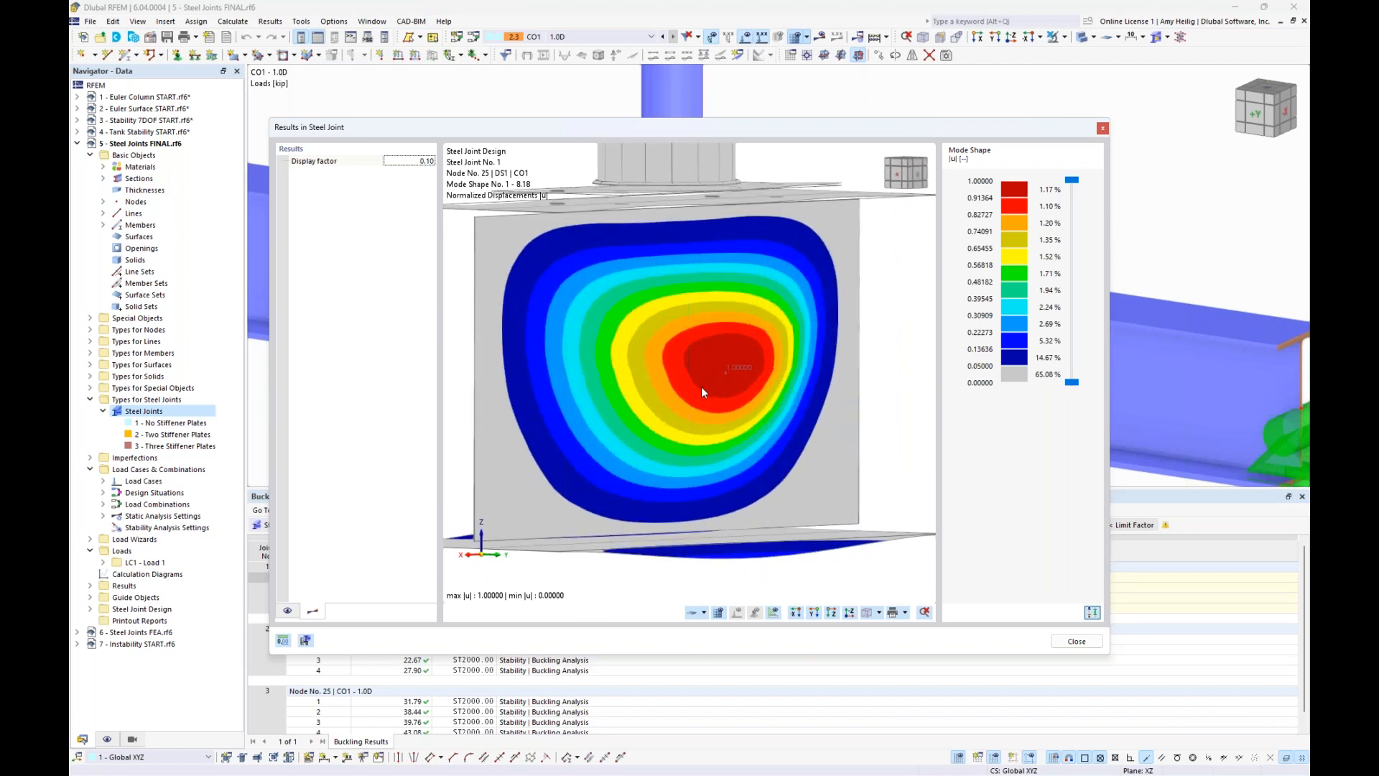
pyautogui.scroll(-2, 701, 386)
pyautogui.keyDown('ctrl'); pyautogui.moveTo(589, 394); pyautogui.dragTo(809, 432, button='middle'); pyautogui.keyUp('ctrl')
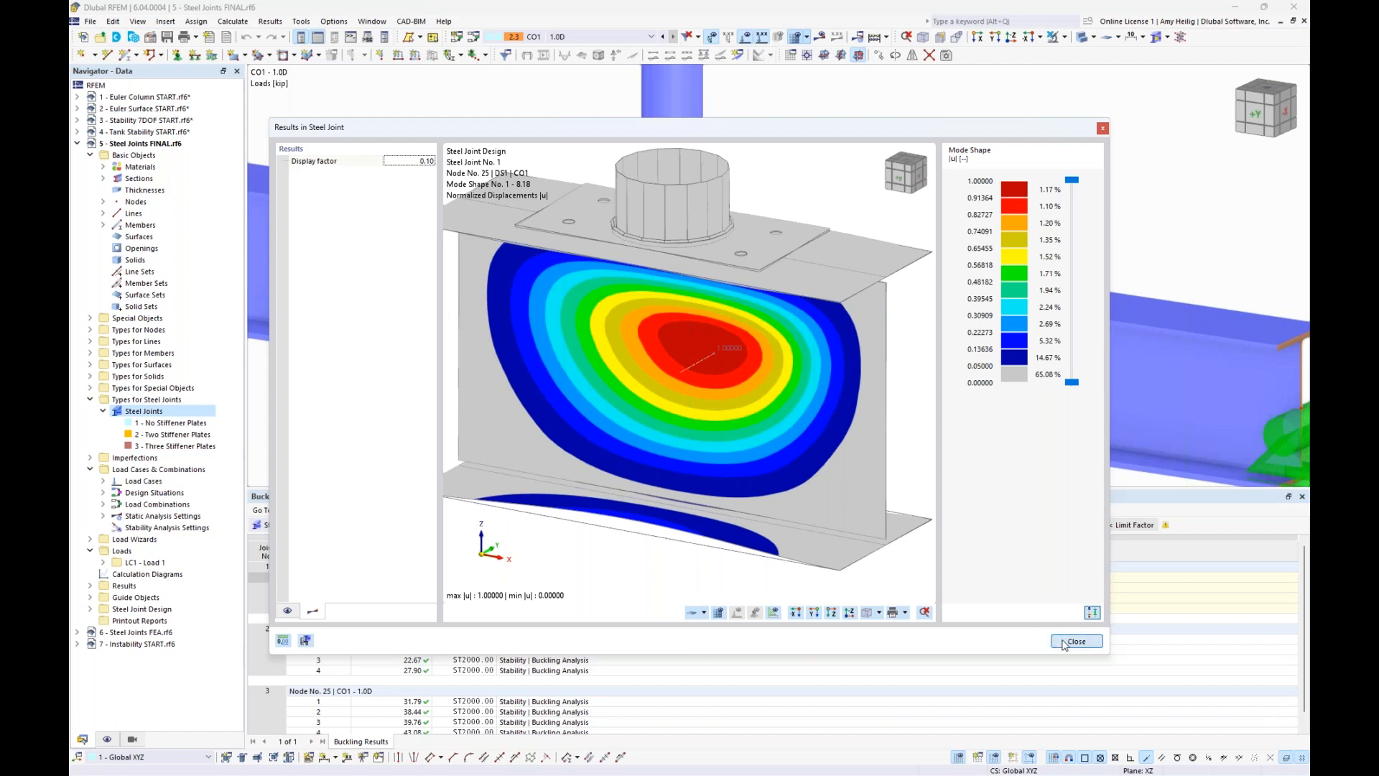
pyautogui.click(1086, 640)
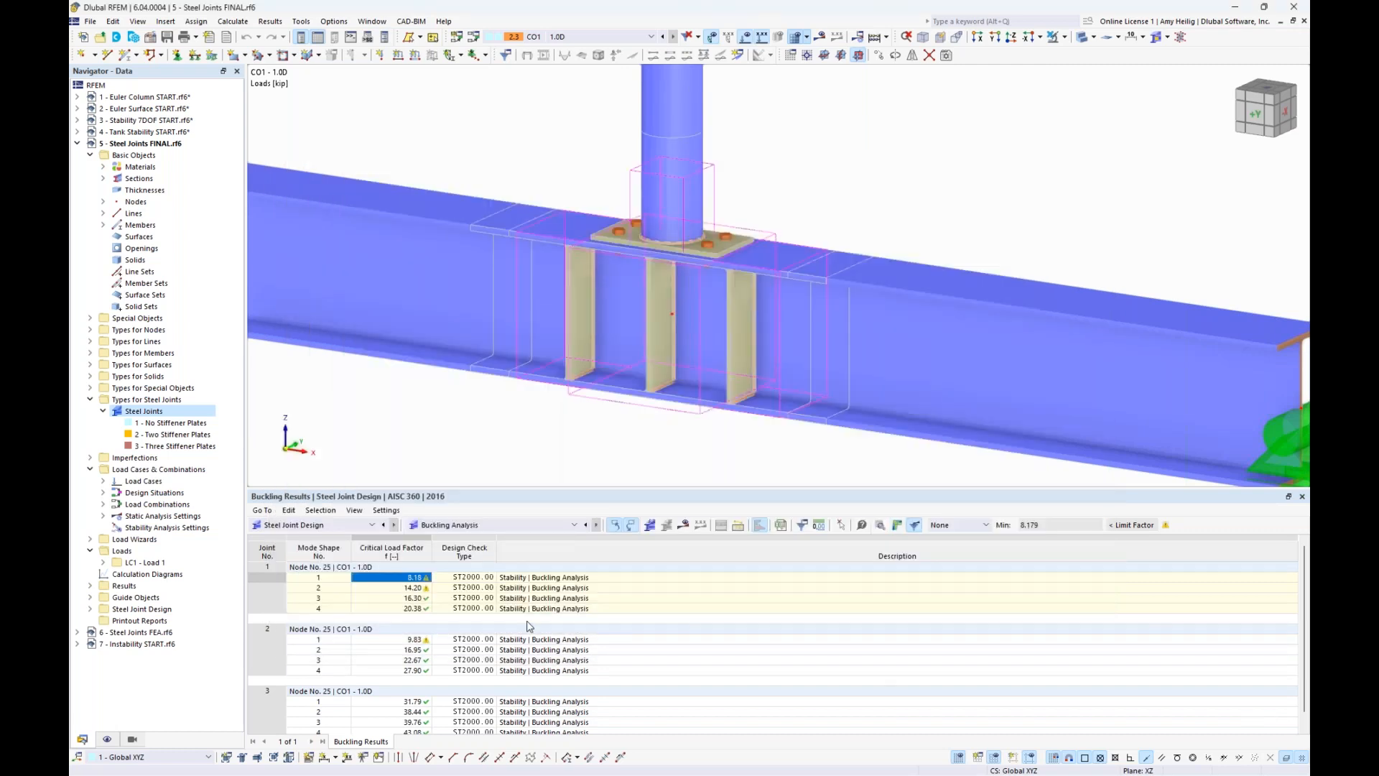
# - Display mode shape 1 of joint 2 with two stiffener plates, examine its web buckling and close the results view
pyautogui.click(392, 643)
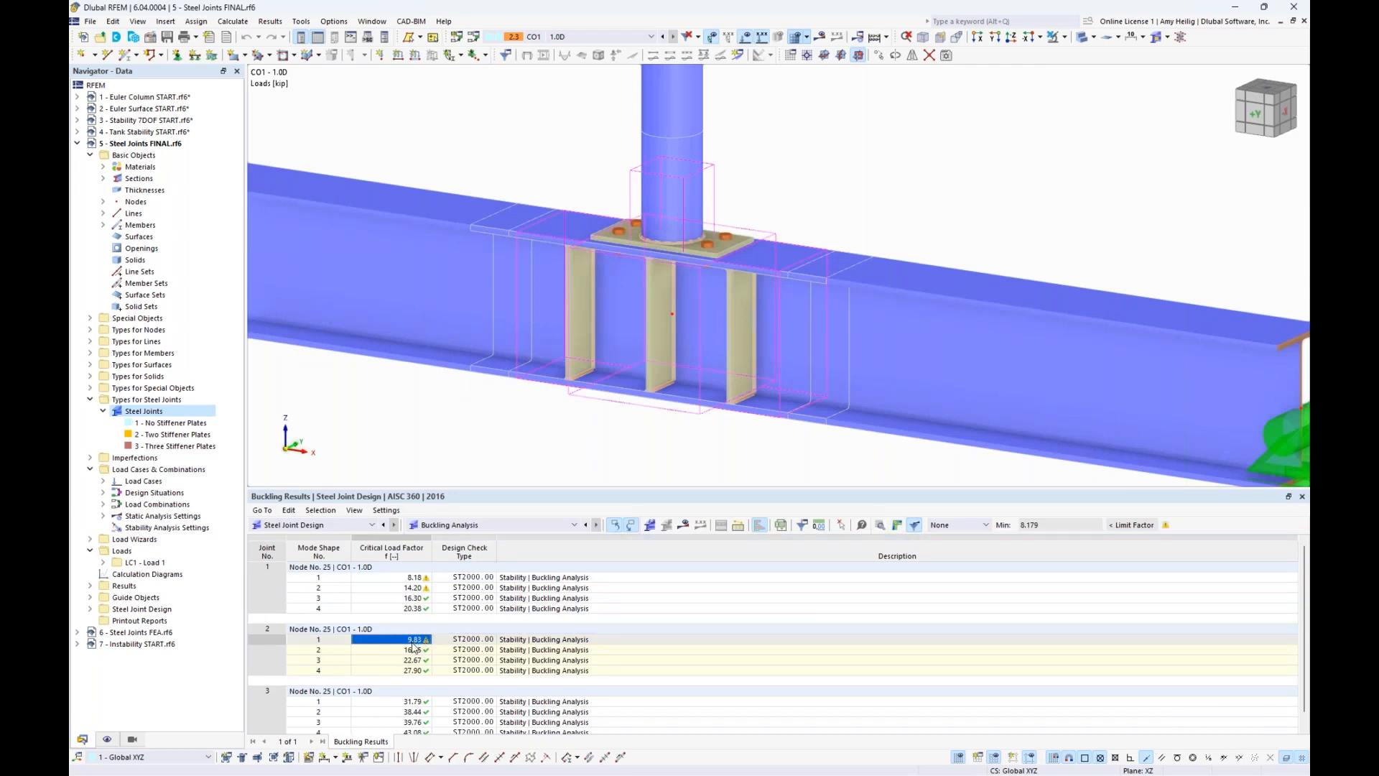
pyautogui.click(897, 526)
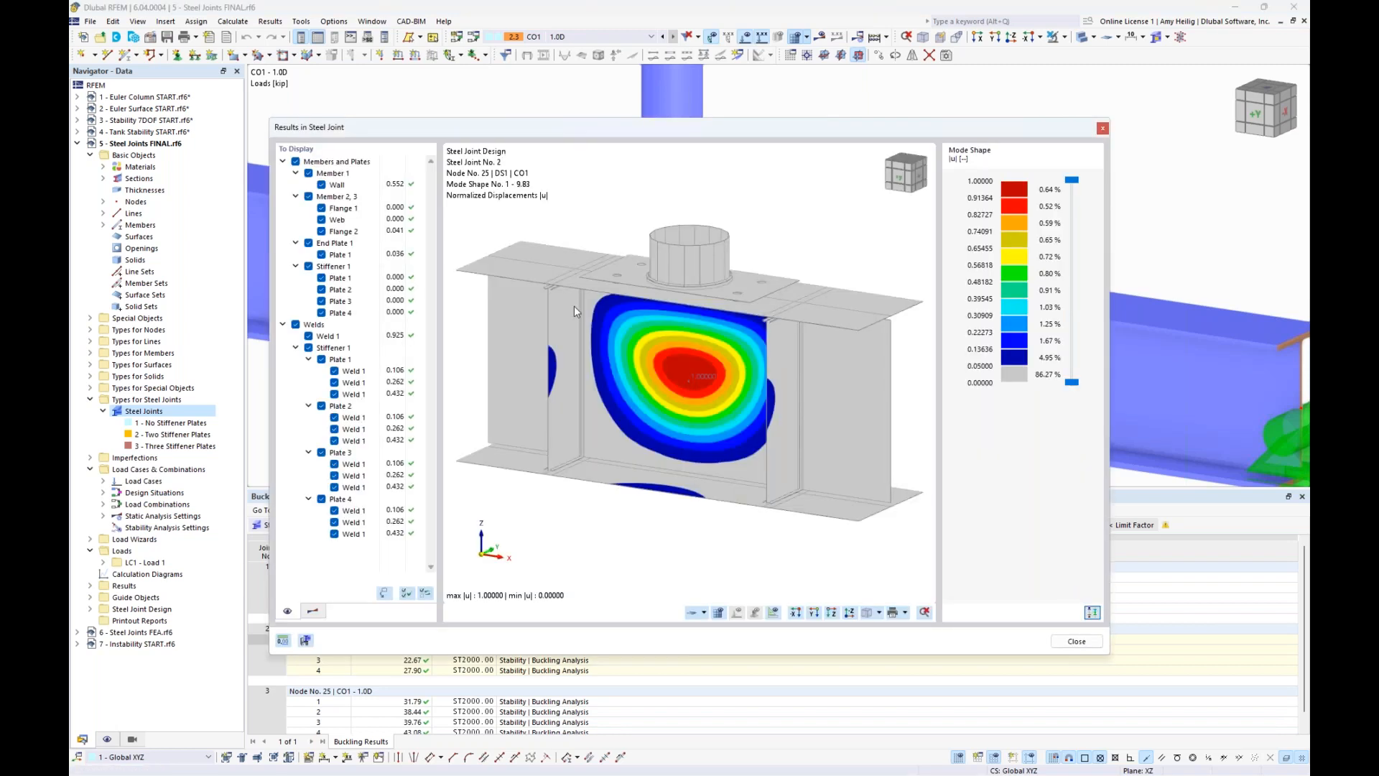
pyautogui.click(314, 611)
pyautogui.keyDown('ctrl'); pyautogui.moveTo(885, 373); pyautogui.dragTo(785, 371, button='middle'); pyautogui.keyUp('ctrl')
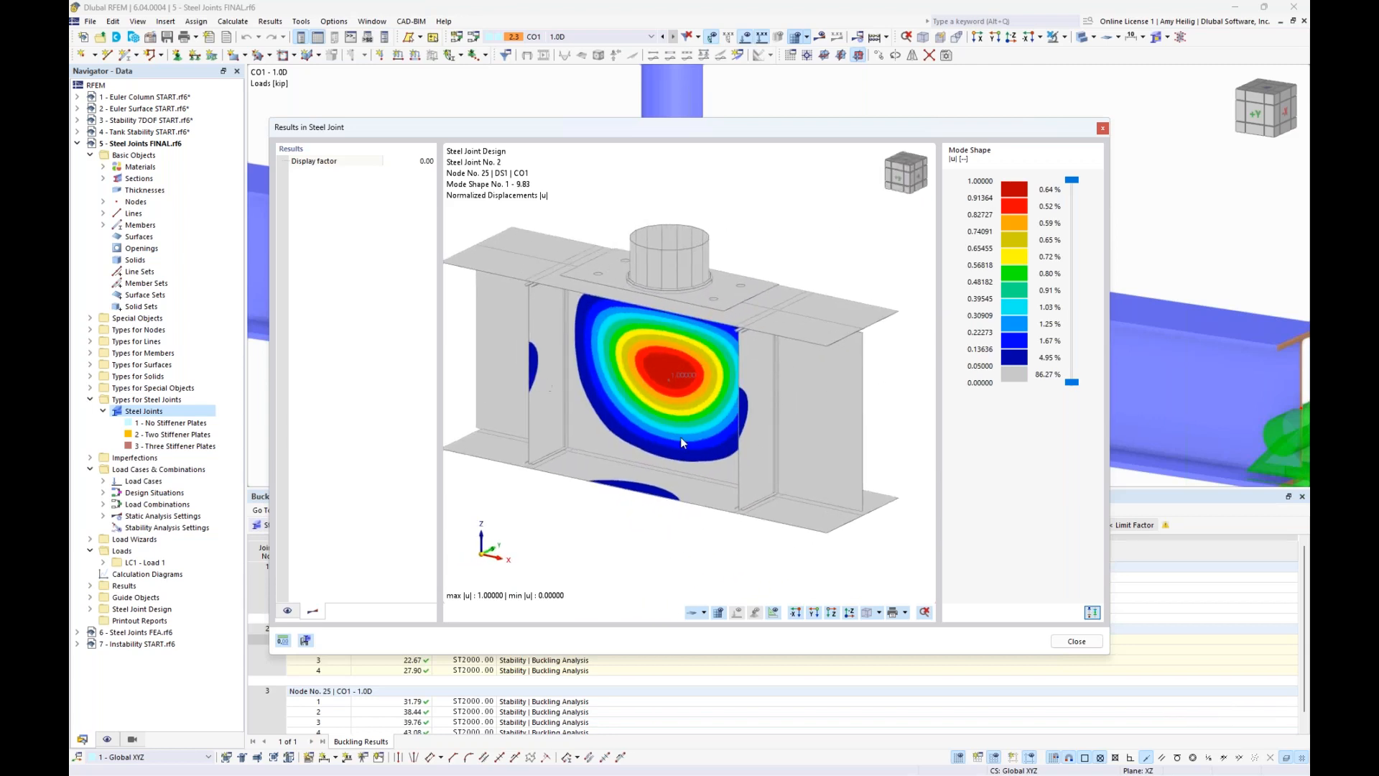
pyautogui.click(1103, 129)
# - Display mode shape 1 of joint 3 with three stiffener plates and bring up its display factor setting
pyautogui.click(408, 702)
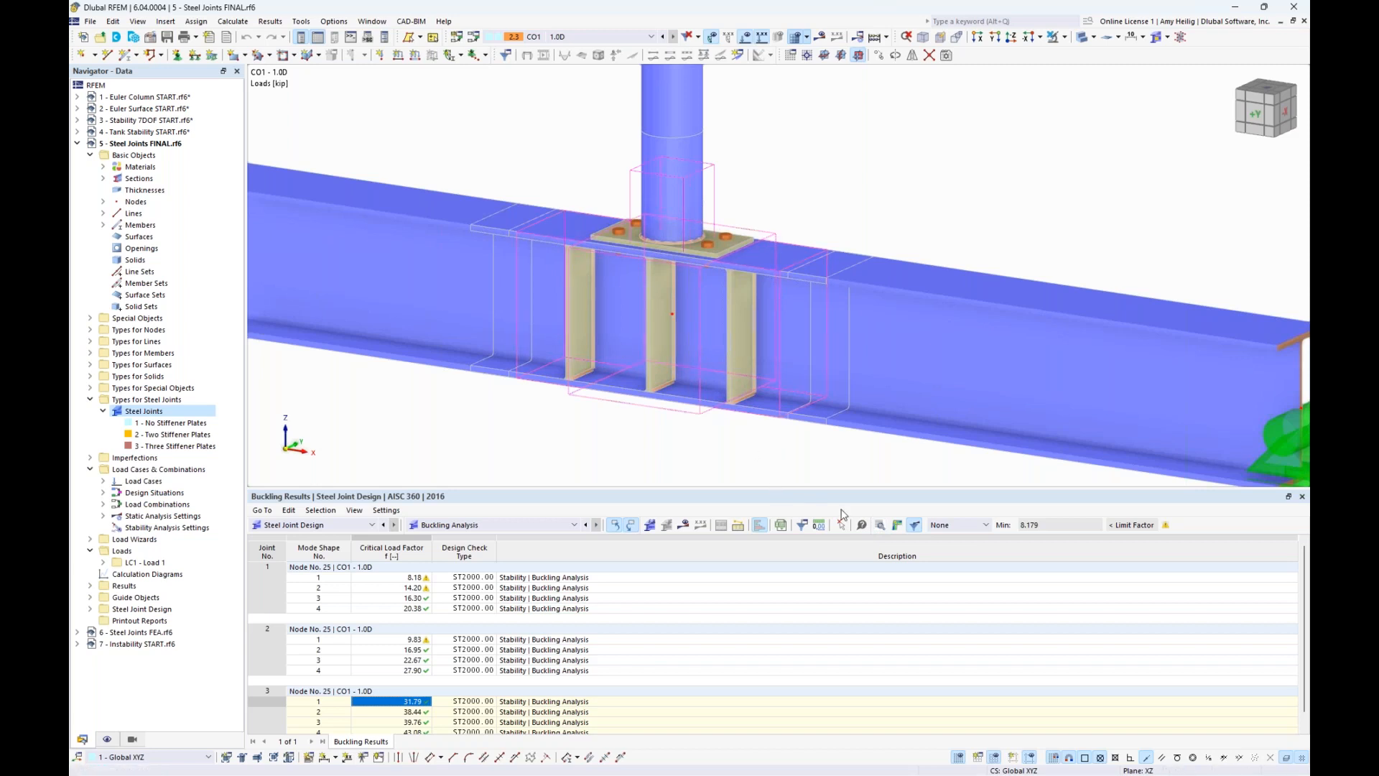
pyautogui.click(897, 525)
pyautogui.moveTo(666, 128); pyautogui.dragTo(702, 99)
pyautogui.click(352, 582)
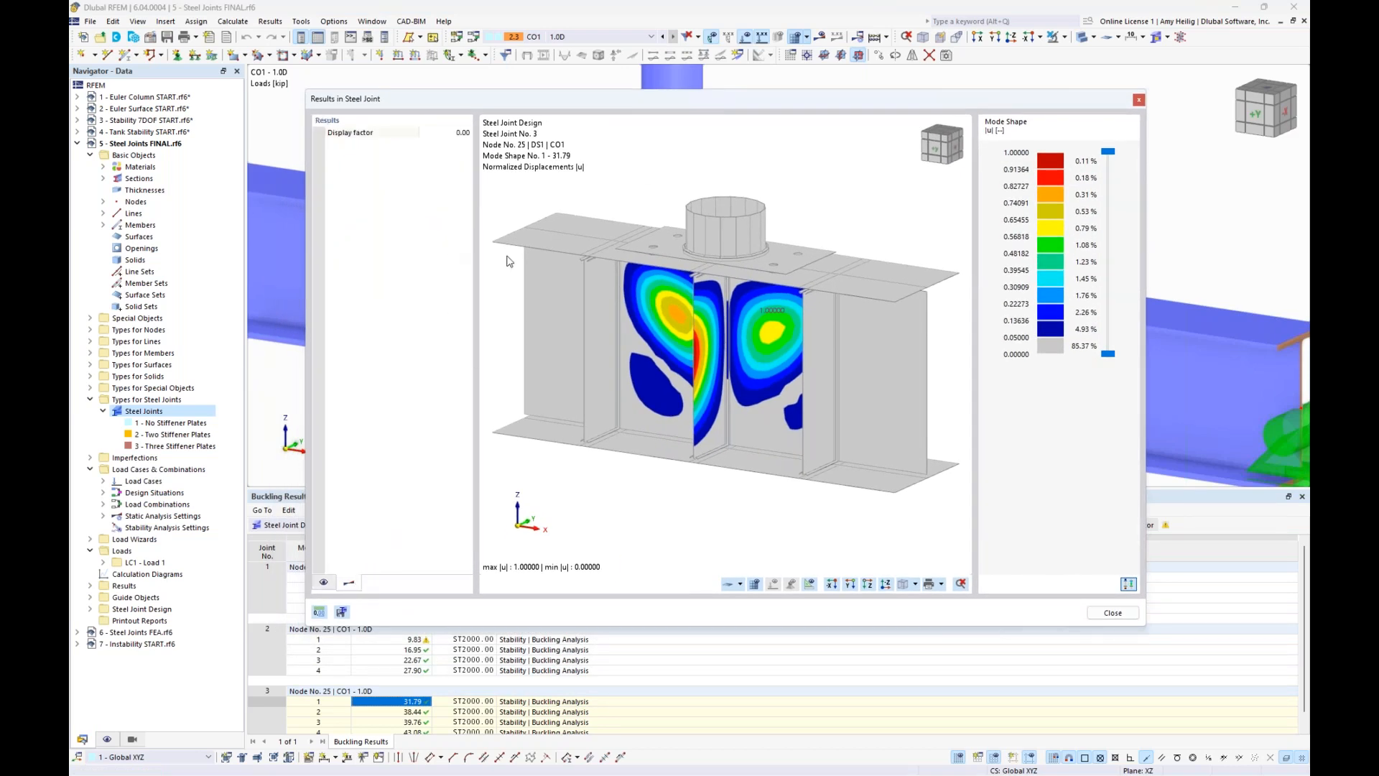
# - Set the display factor of joint 3's mode shape to 0.1, examine the deformed stiffener and close the results view
pyautogui.click(441, 133)
pyautogui.write('0.1')
pyautogui.press('Return')
pyautogui.keyDown('ctrl'); pyautogui.moveTo(694, 334); pyautogui.dragTo(697, 400, button='middle'); pyautogui.keyUp('ctrl')
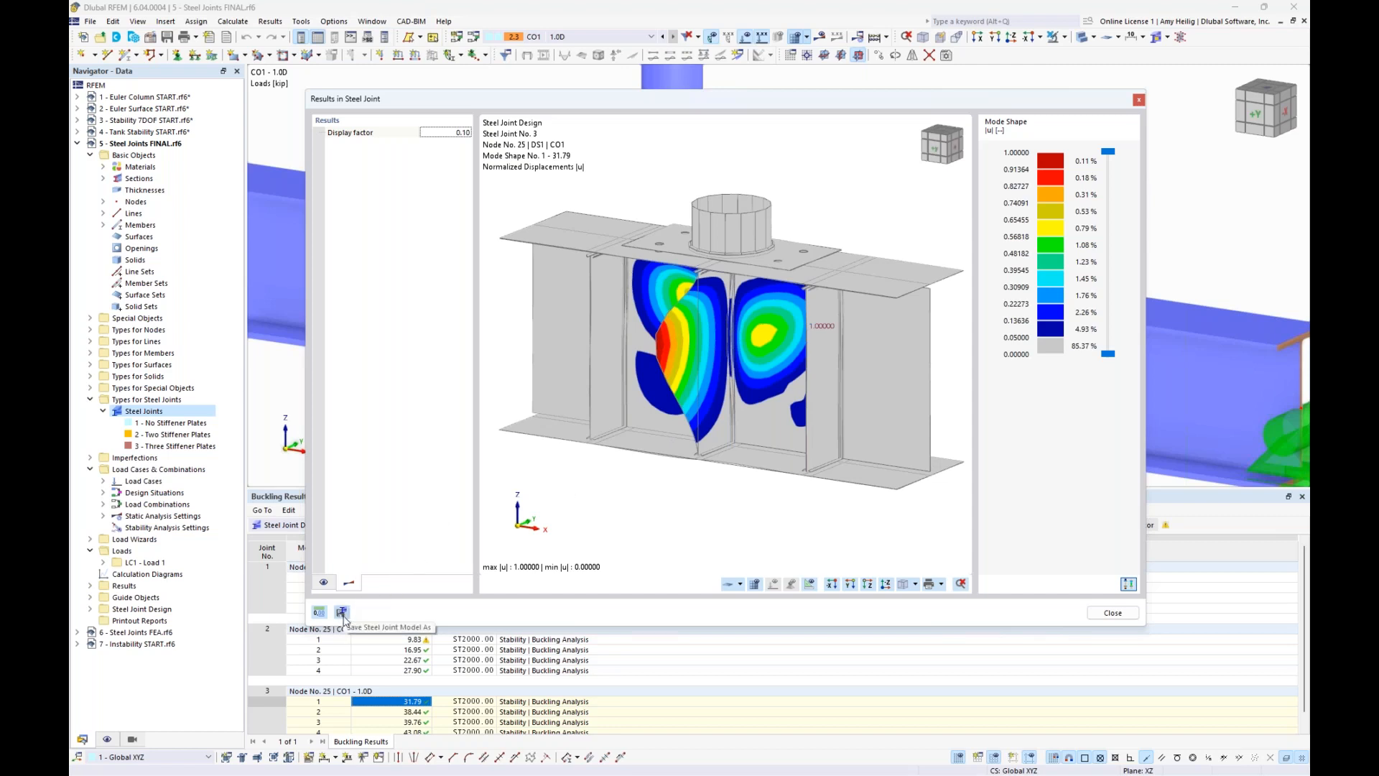
pyautogui.click(1112, 613)
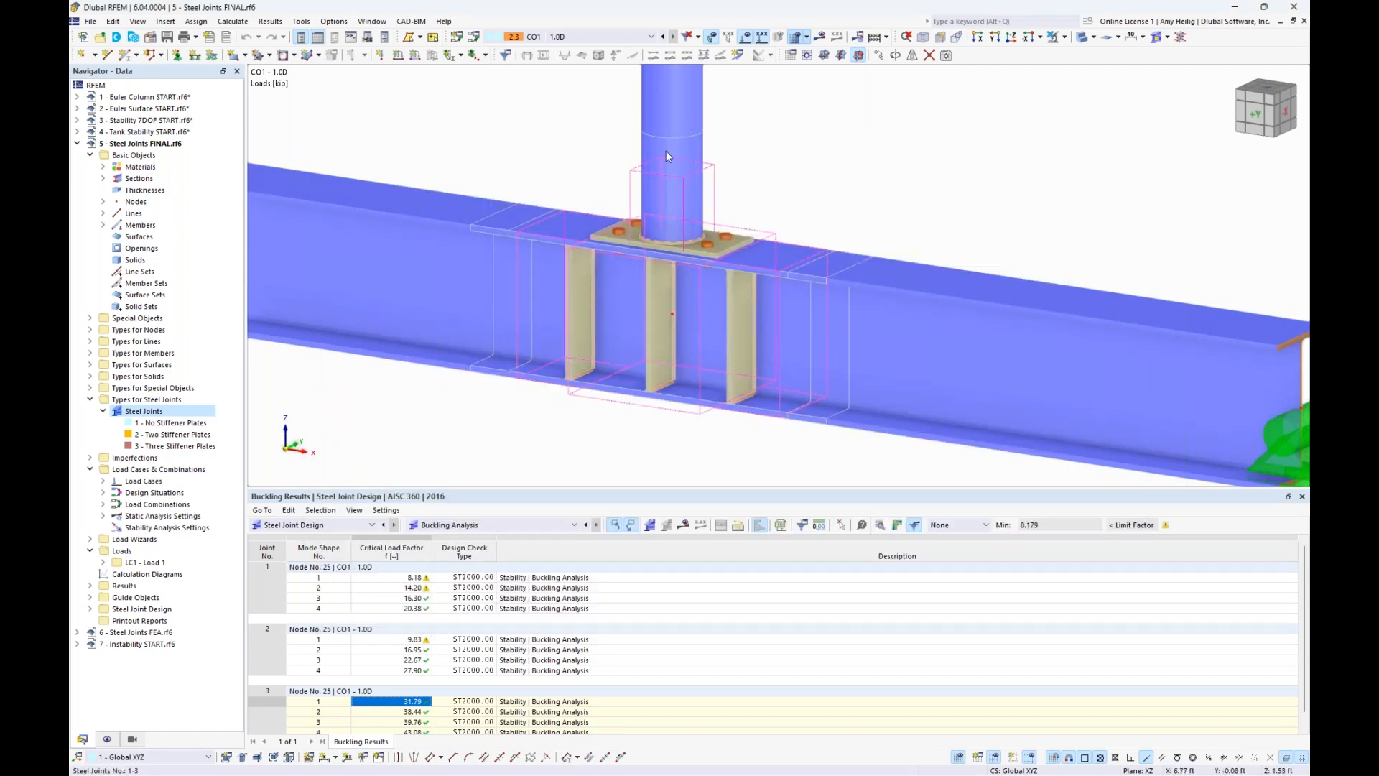
# - Switch to the model 6 - Steel Joints FEA.rf6 and view its meshed joint with the three stiffeners
pyautogui.click(388, 22)
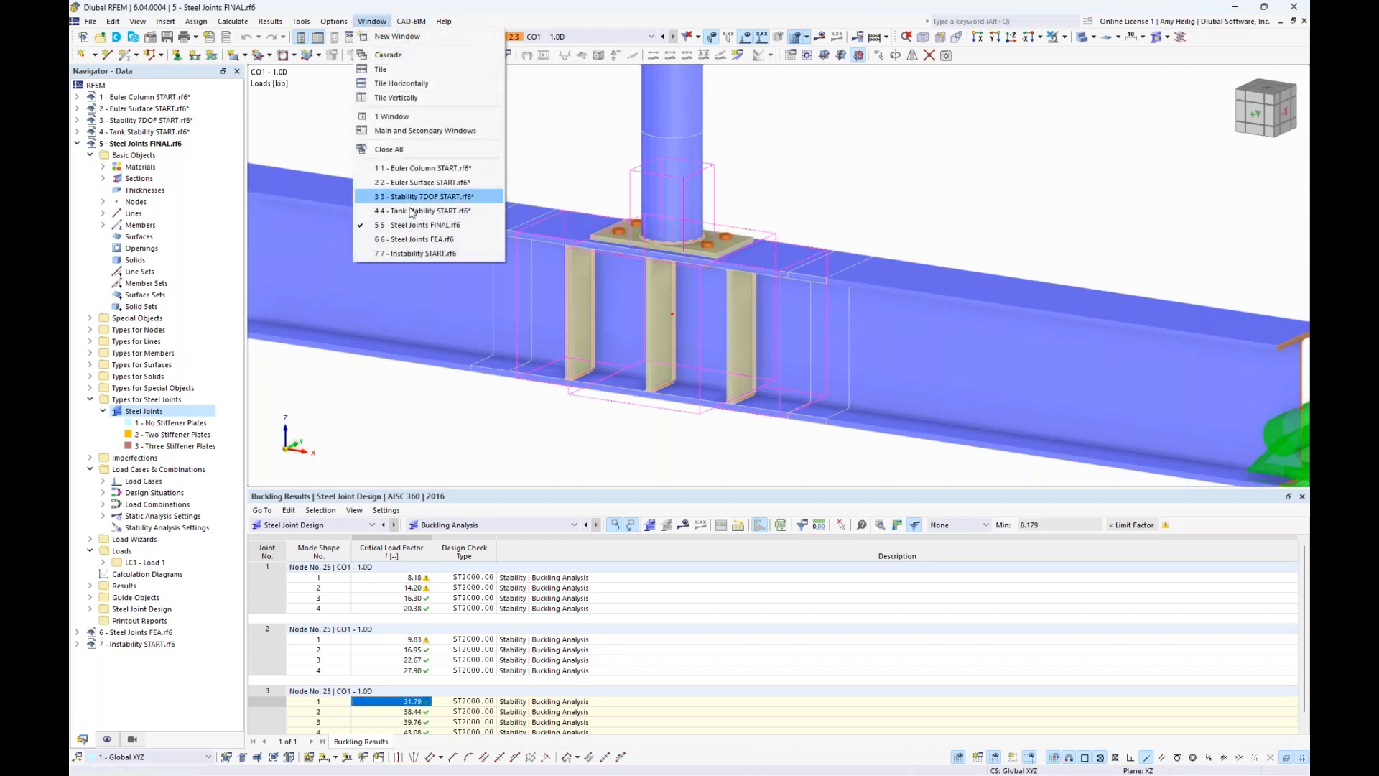
pyautogui.click(402, 248)
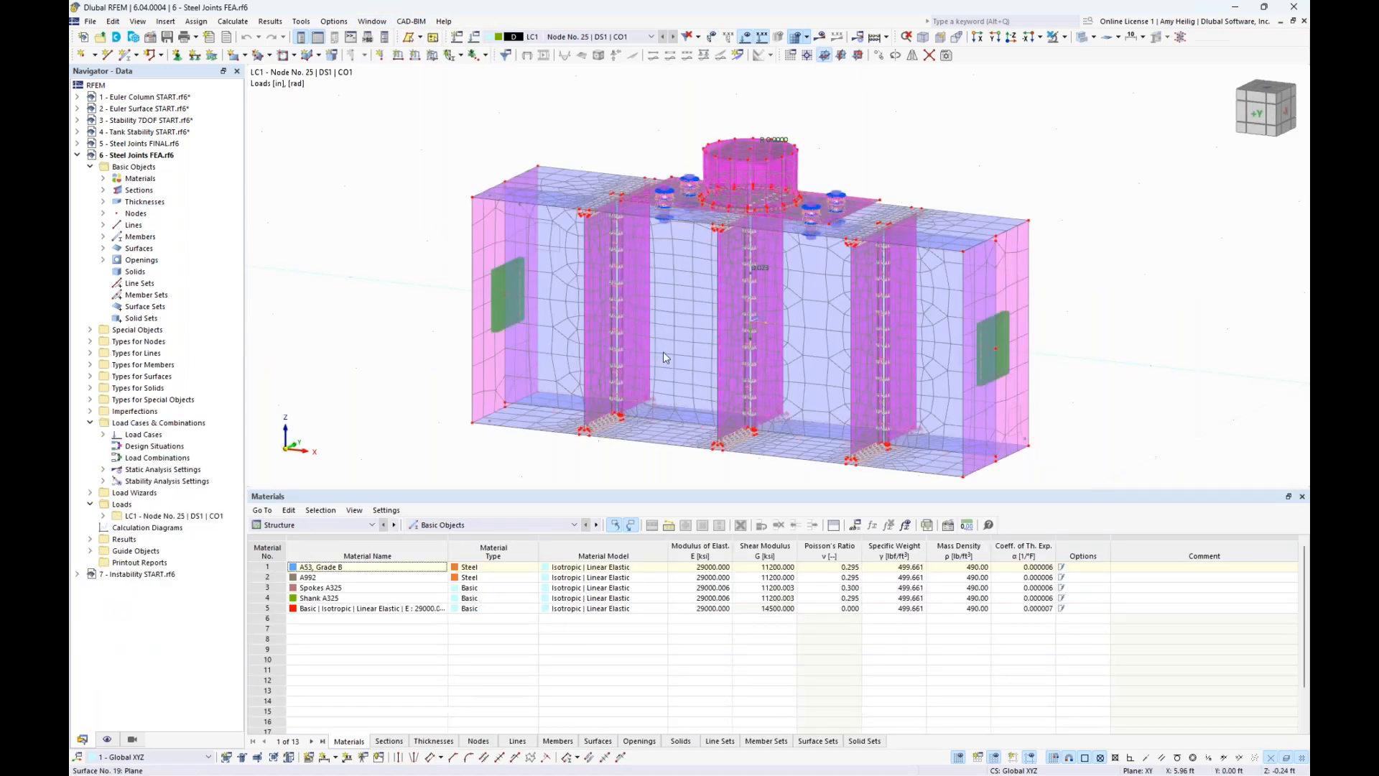
pyautogui.moveTo(1093, 324); pyautogui.dragTo(1049, 310, button='middle')
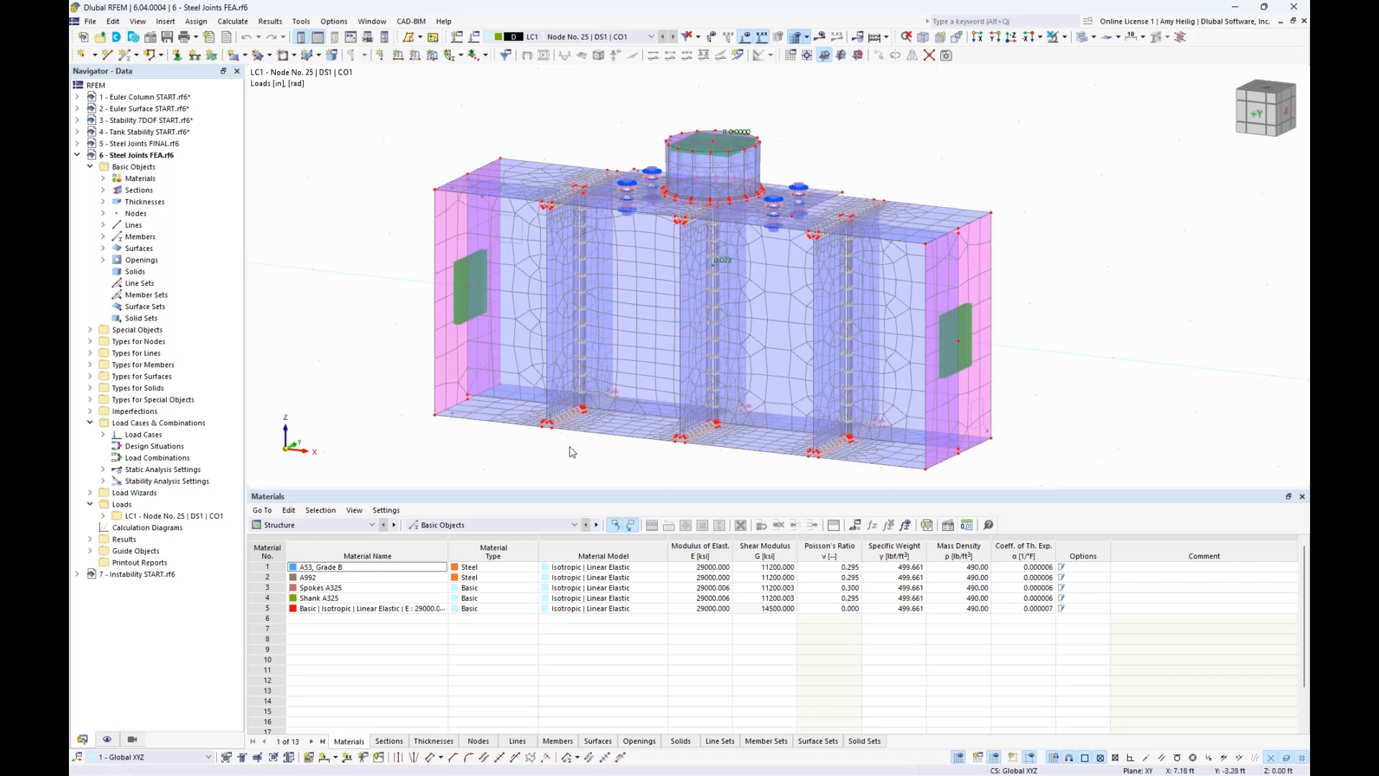
# - Display the stability results of the meshed joint and list its critical load factors with mode shape 1 selected
pyautogui.moveTo(591, 490); pyautogui.dragTo(590, 559)
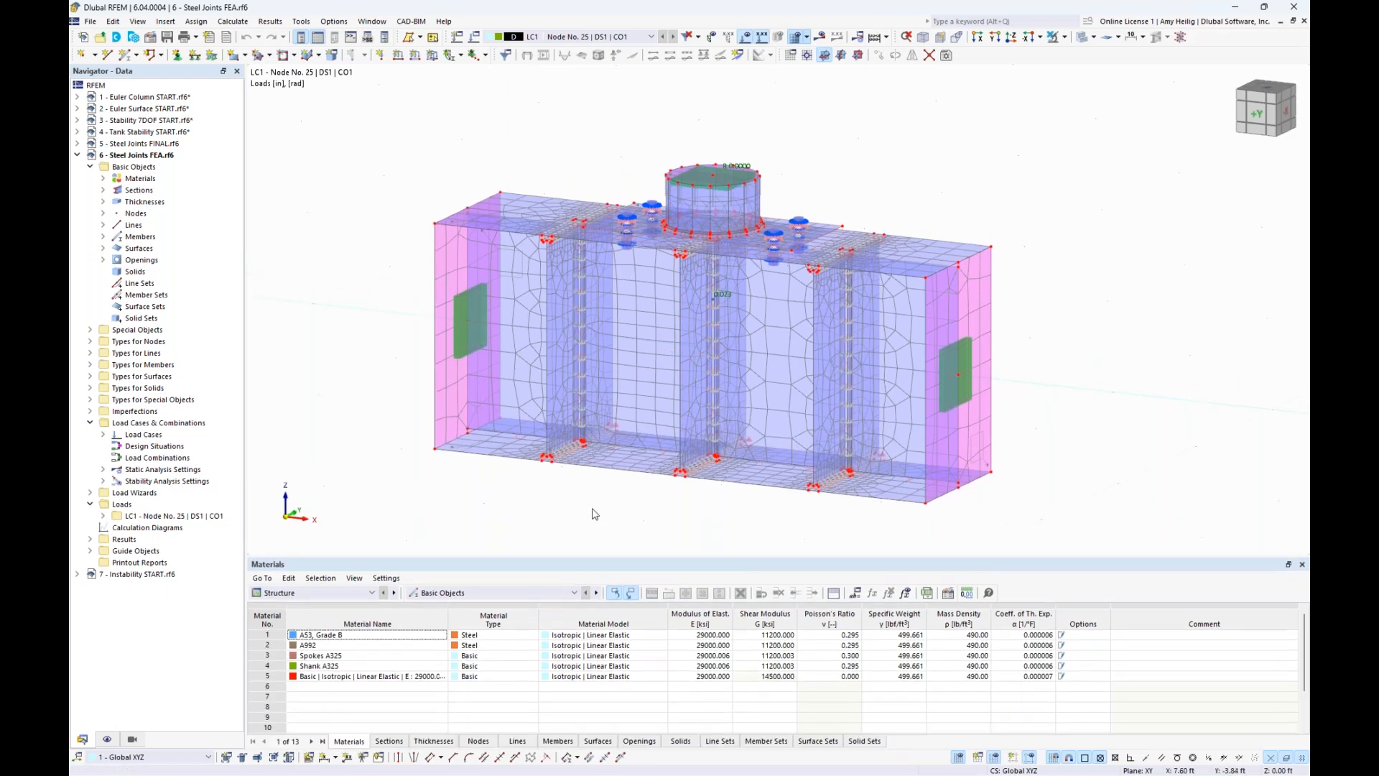
pyautogui.click(824, 41)
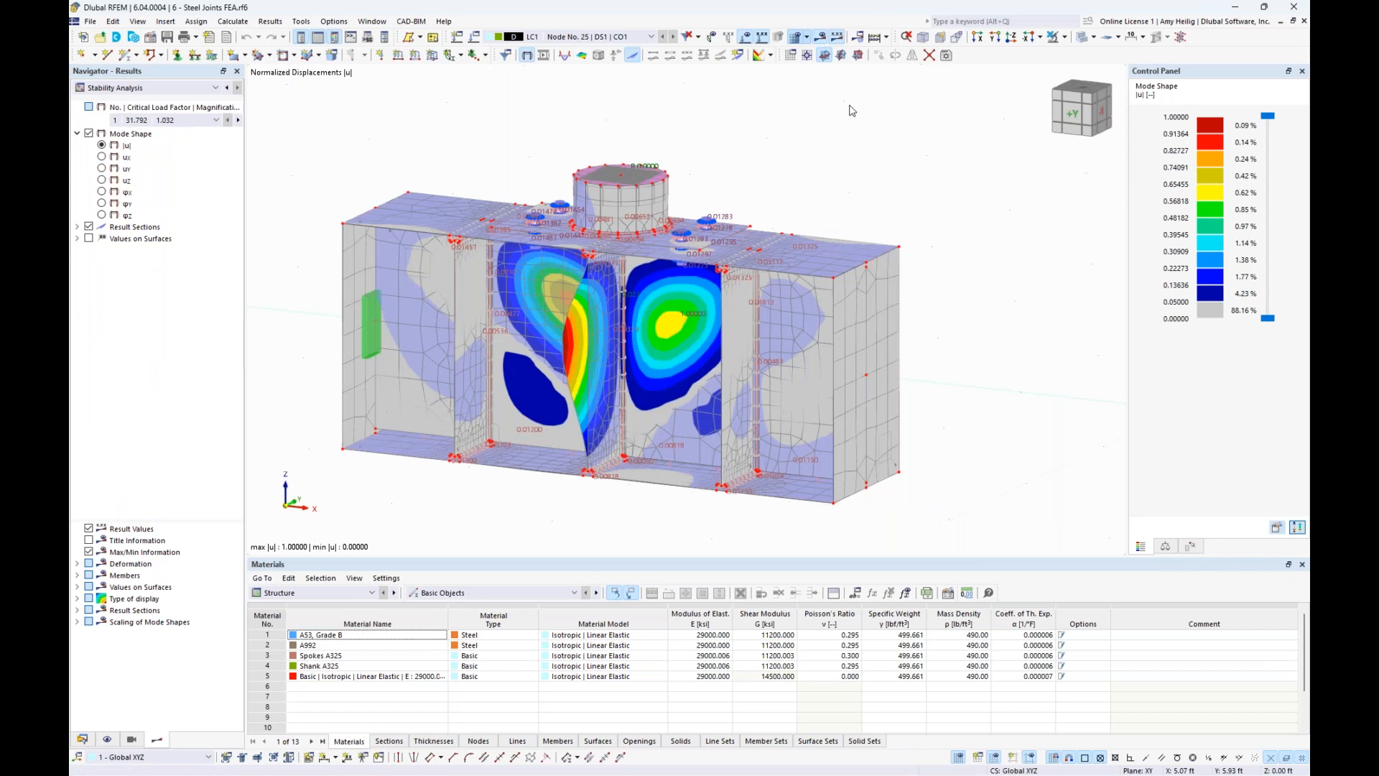
pyautogui.moveTo(795, 176); pyautogui.dragTo(826, 171, button='middle')
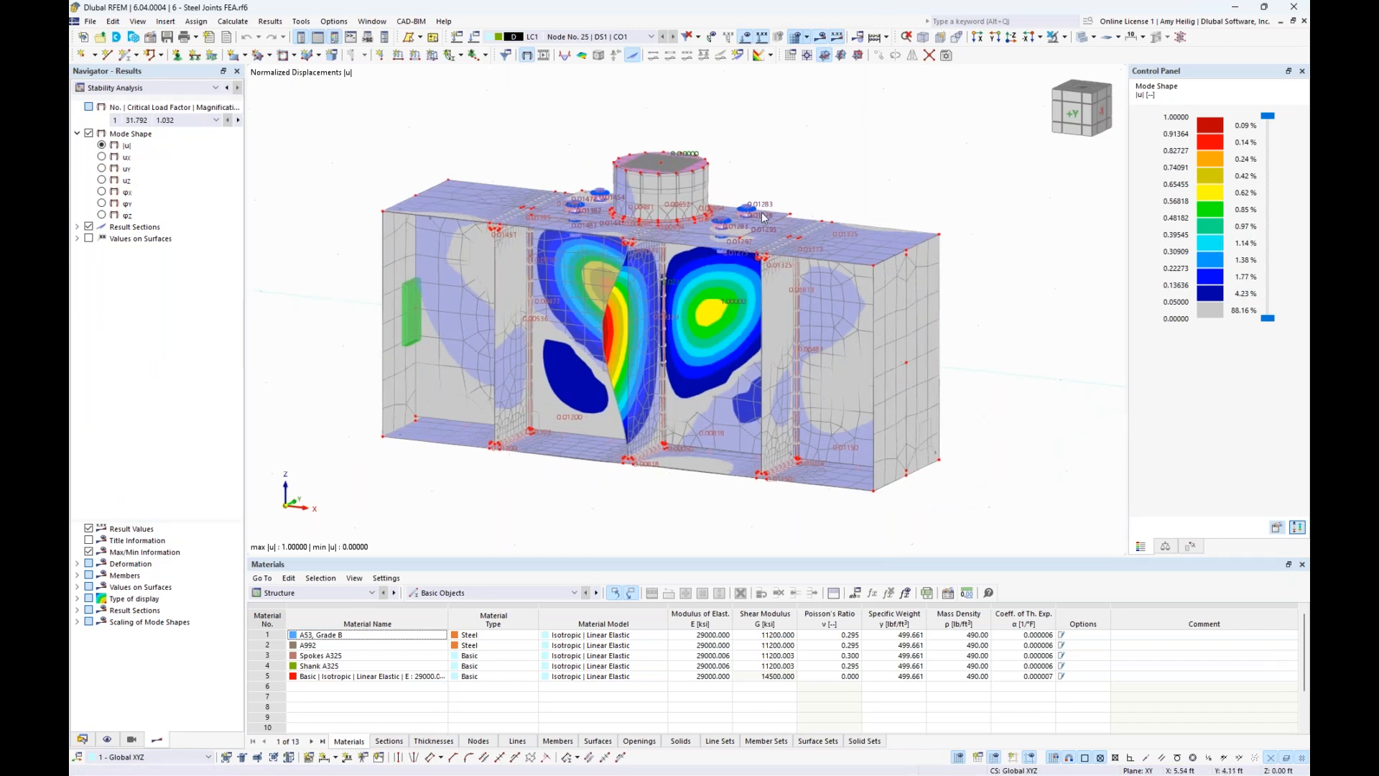
pyautogui.click(338, 592)
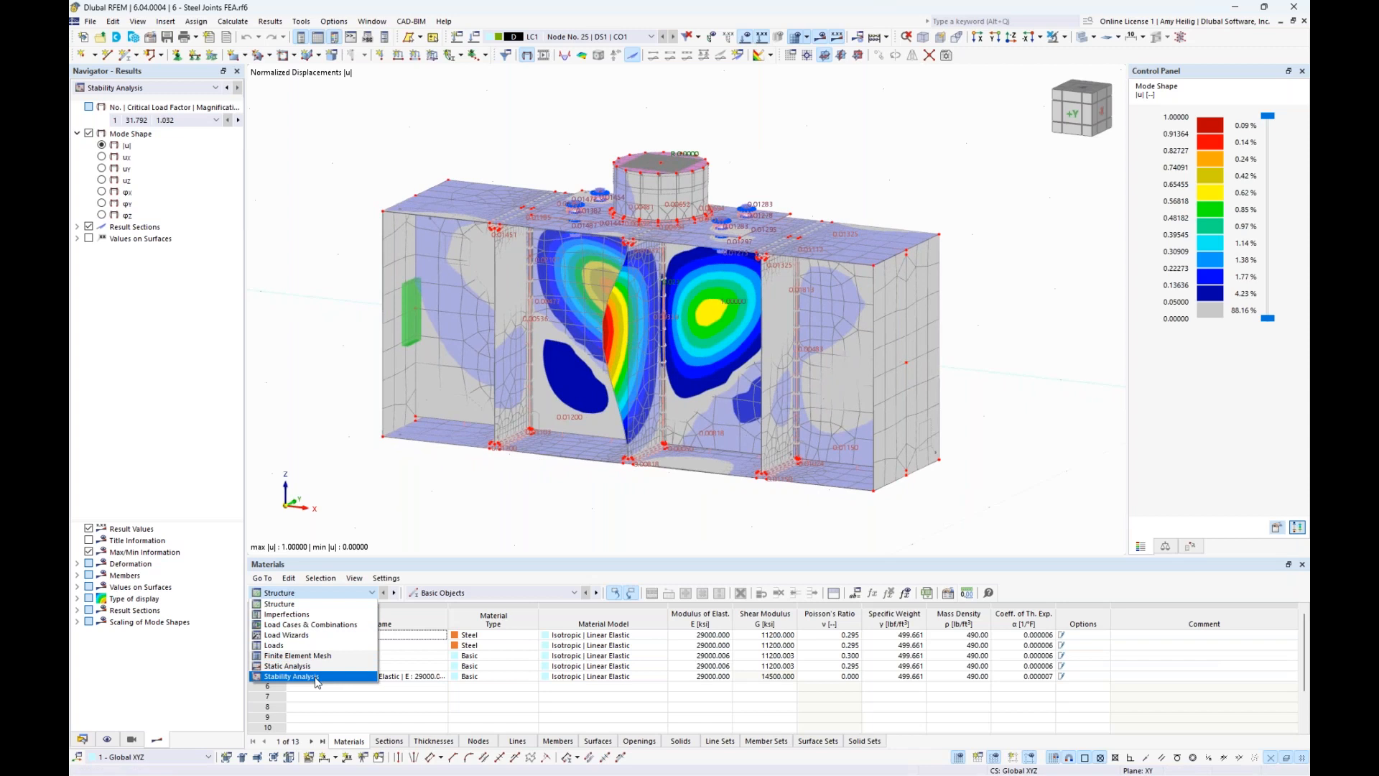
pyautogui.click(317, 681)
pyautogui.click(342, 637)
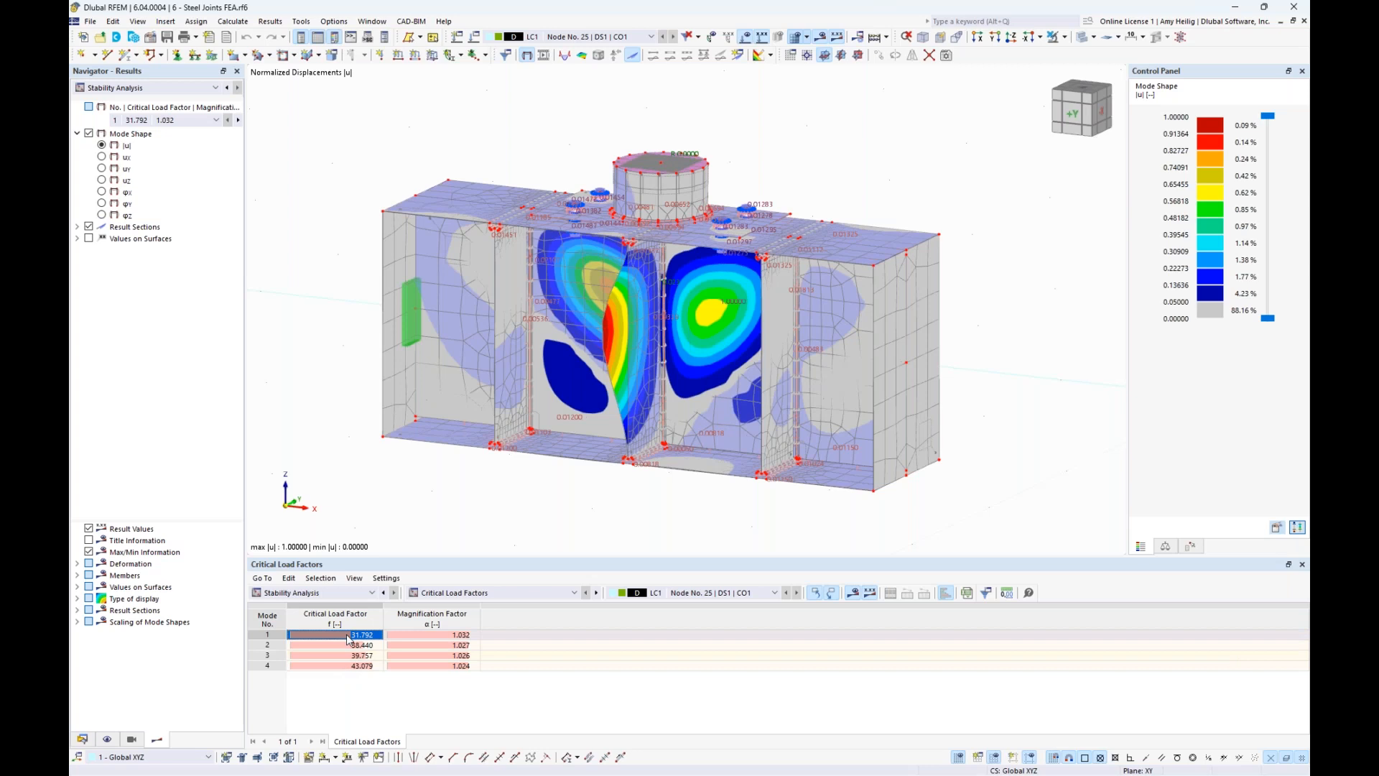
# - Examine mode shape 1 of the meshed joint, followed by mode shapes 2 and 3, from several viewing angles
pyautogui.keyDown('ctrl'); pyautogui.moveTo(508, 497); pyautogui.dragTo(550, 501, button='middle'); pyautogui.keyUp('ctrl')
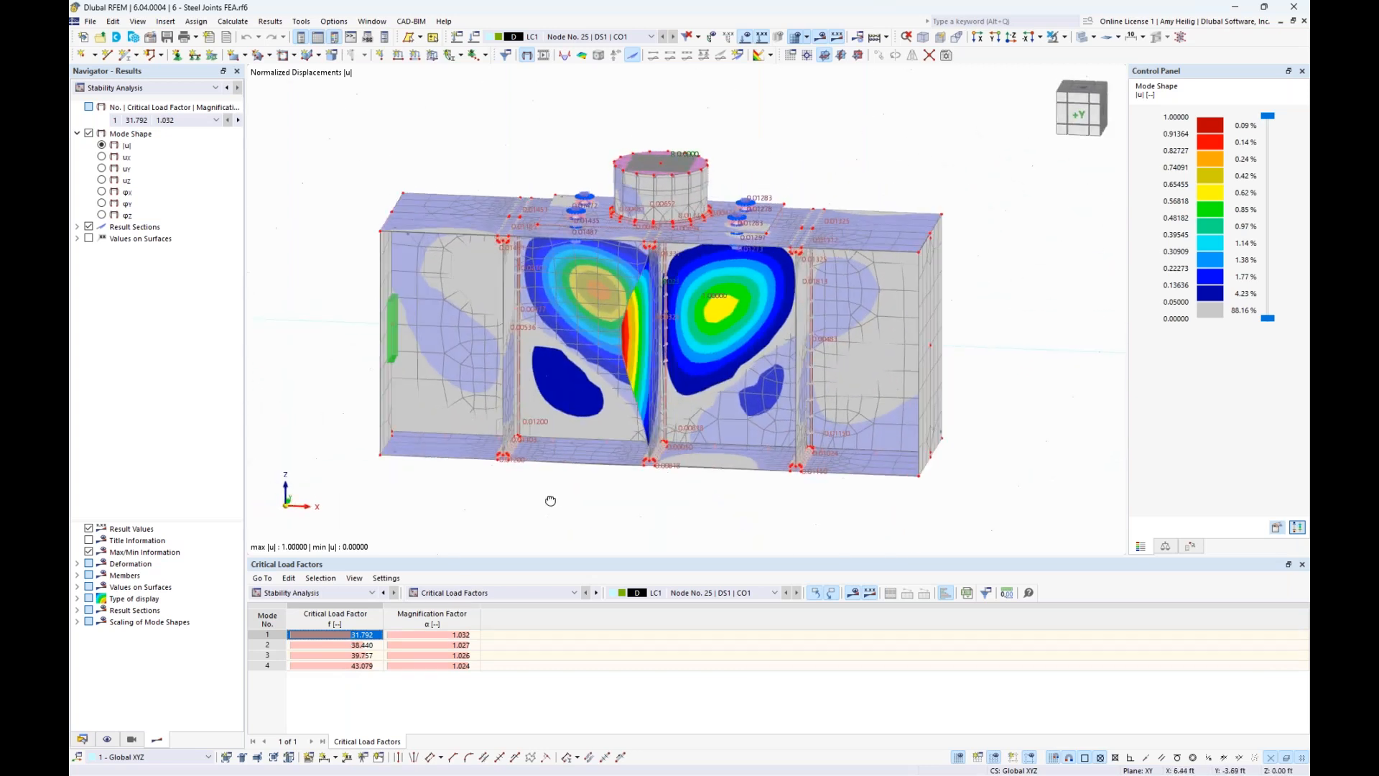
pyautogui.click(363, 645)
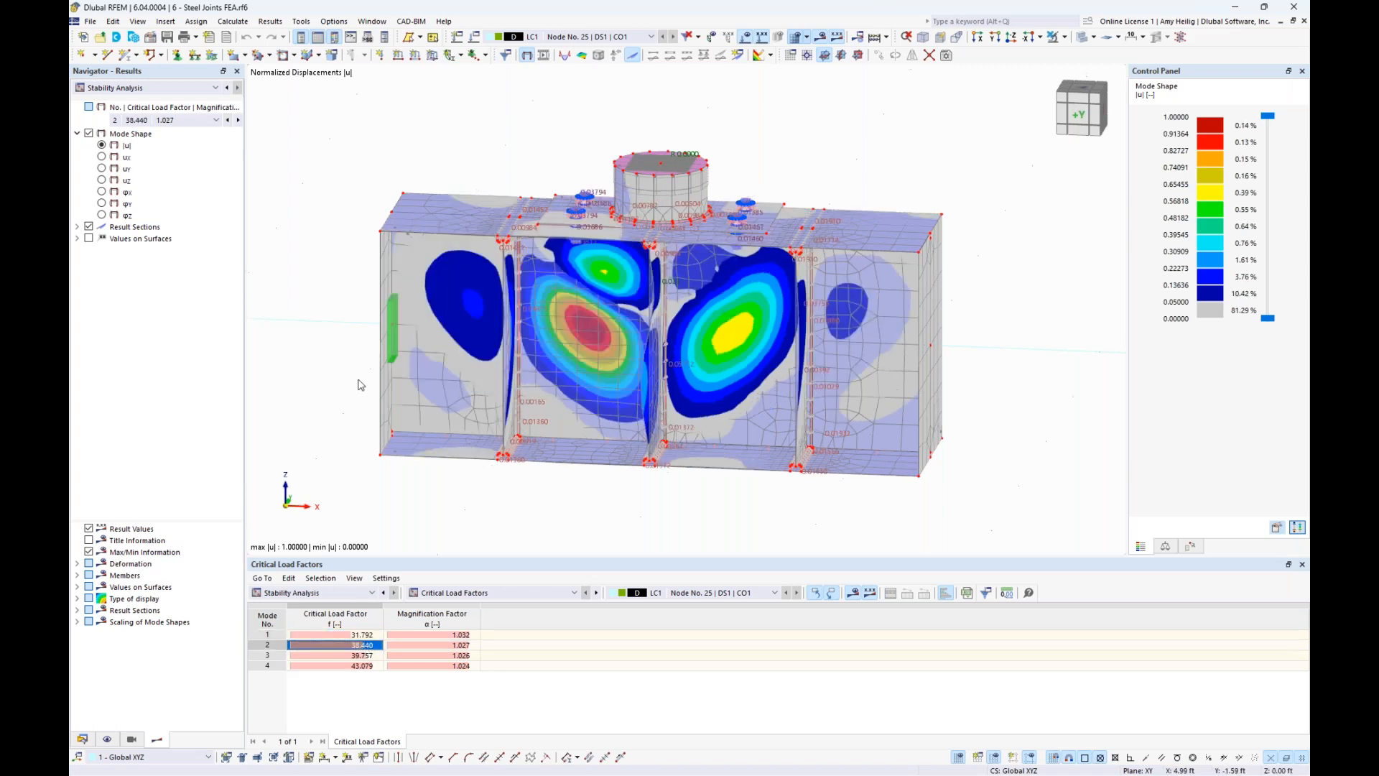
pyautogui.keyDown('ctrl'); pyautogui.moveTo(354, 350); pyautogui.dragTo(452, 327, button='middle'); pyautogui.keyUp('ctrl')
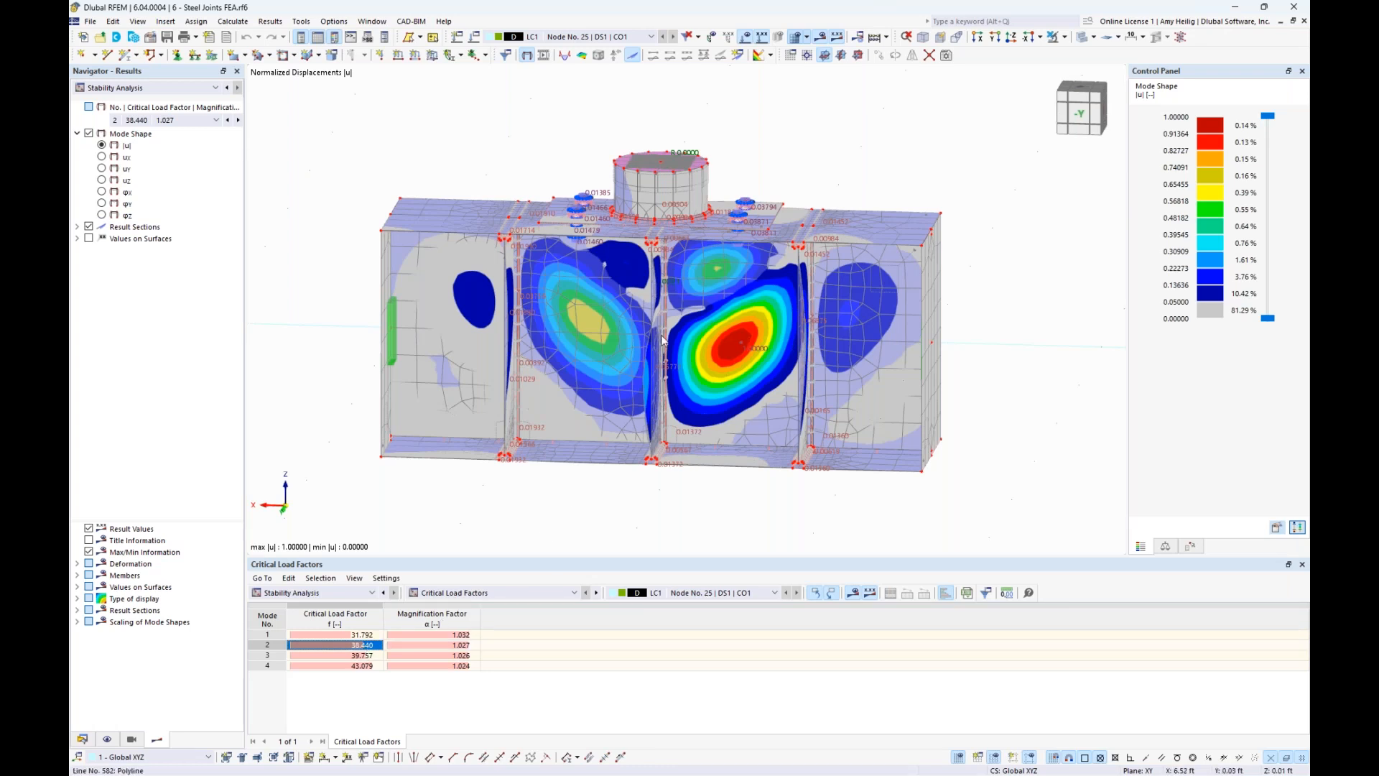
pyautogui.click(359, 655)
pyautogui.keyDown('ctrl'); pyautogui.moveTo(1057, 373); pyautogui.dragTo(566, 393, button='middle'); pyautogui.keyUp('ctrl')
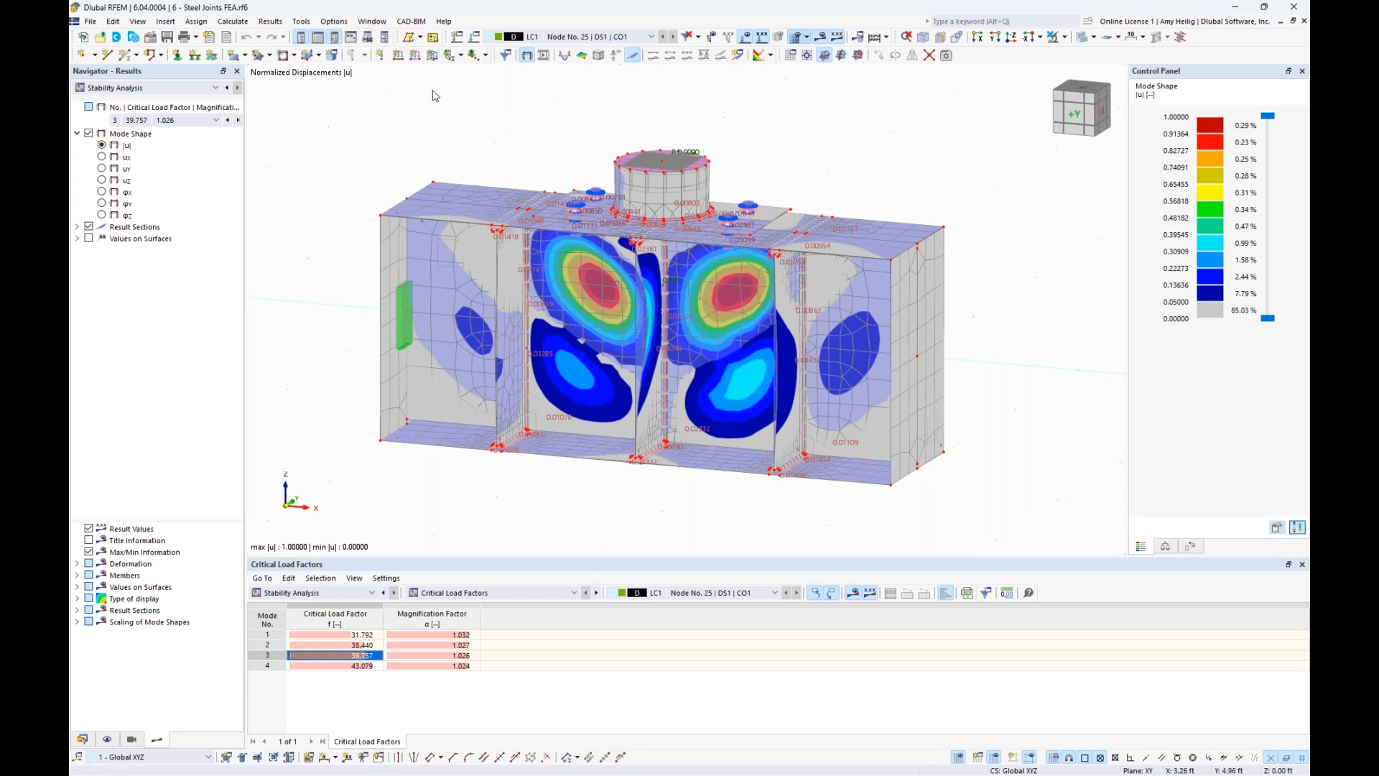
# - Switch to the model 7 - Instability START.rf6 and view its steel hall frame
pyautogui.click(378, 24)
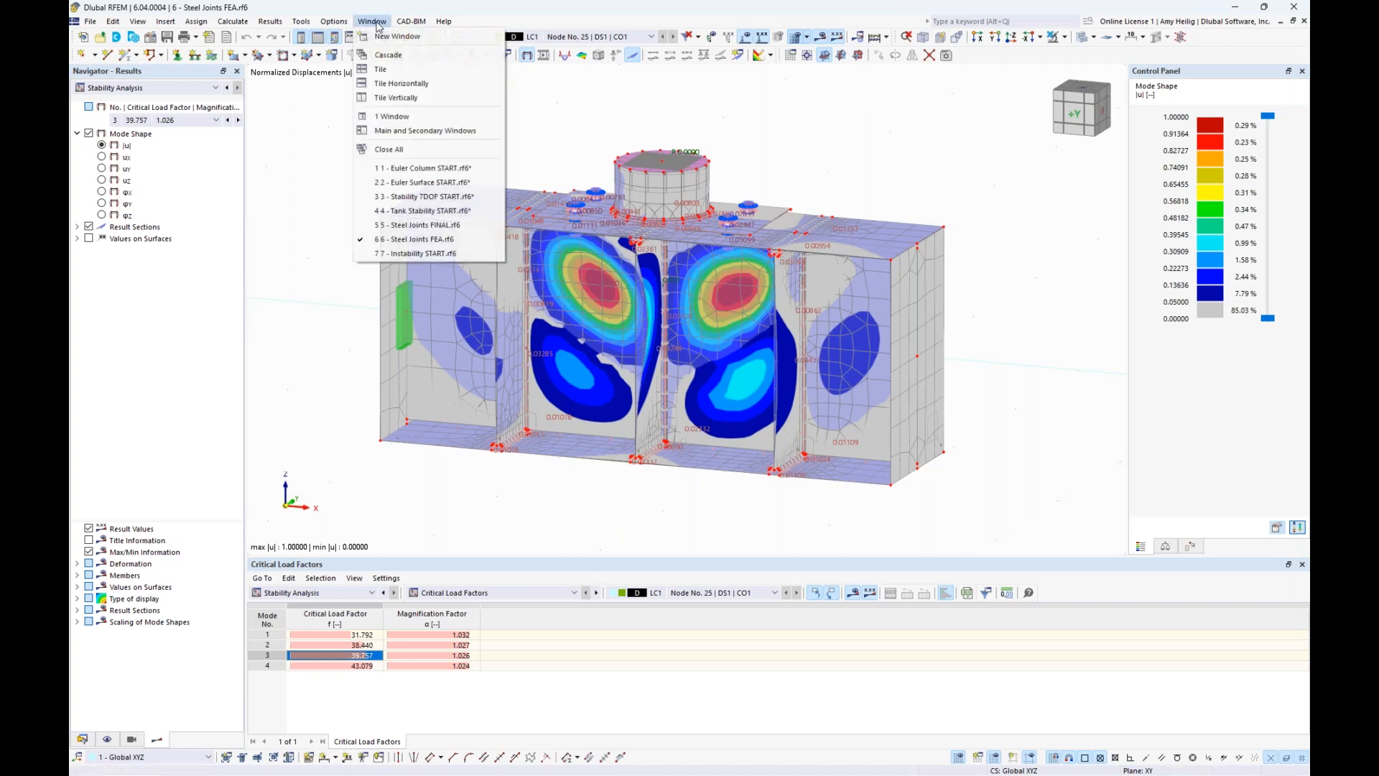
pyautogui.click(422, 253)
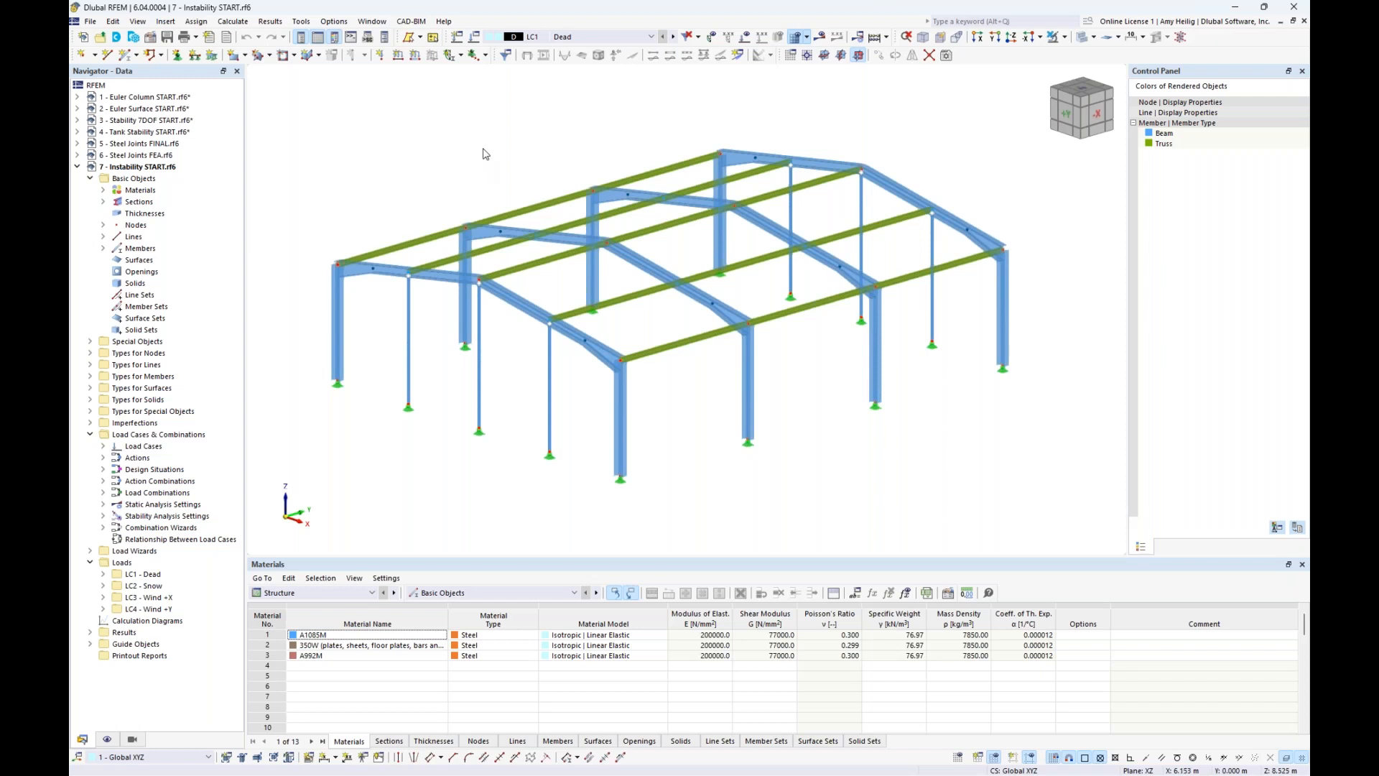
pyautogui.moveTo(465, 164); pyautogui.dragTo(491, 178, button='middle')
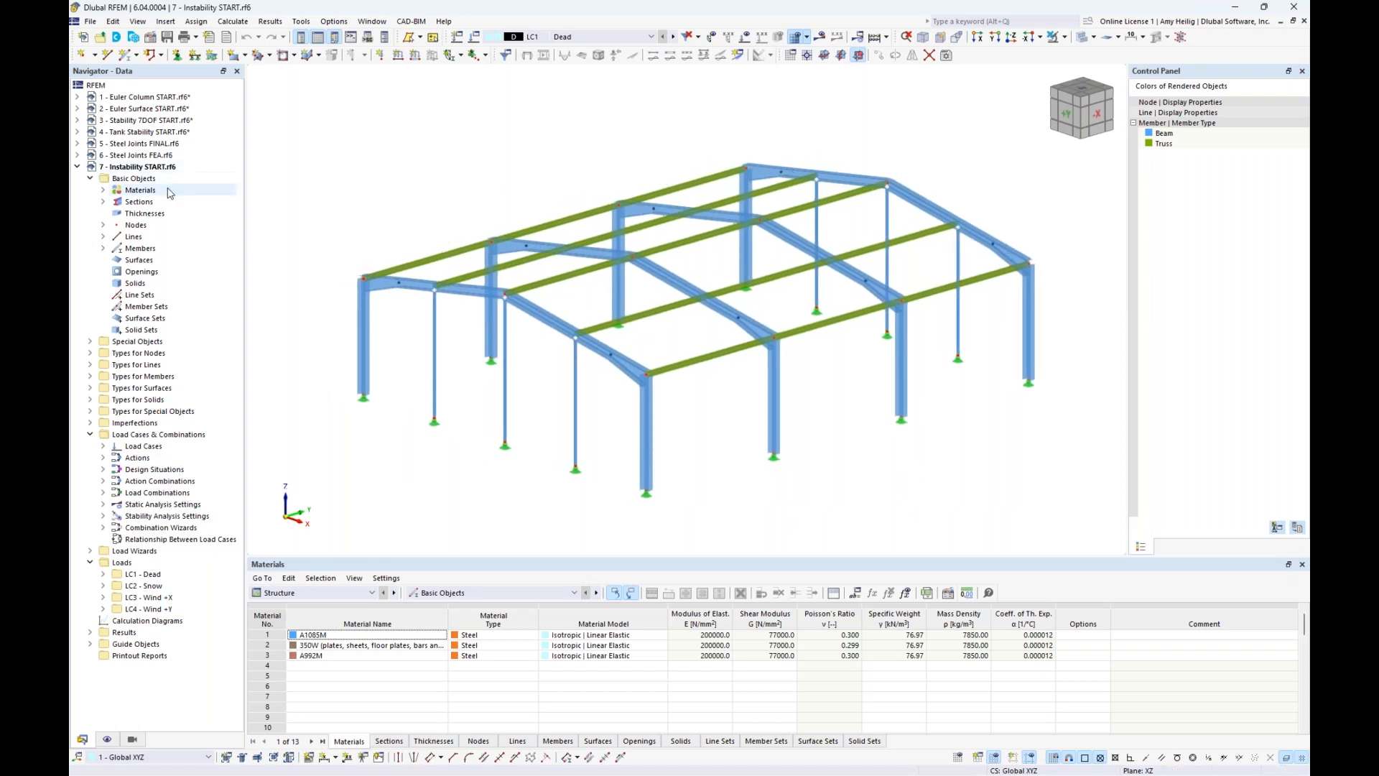
# - Highlight the members that use section 1 (W 250x80) and those that use section 2 (Sqr HSS 127x127x4.8)
pyautogui.click(103, 203)
pyautogui.click(151, 215)
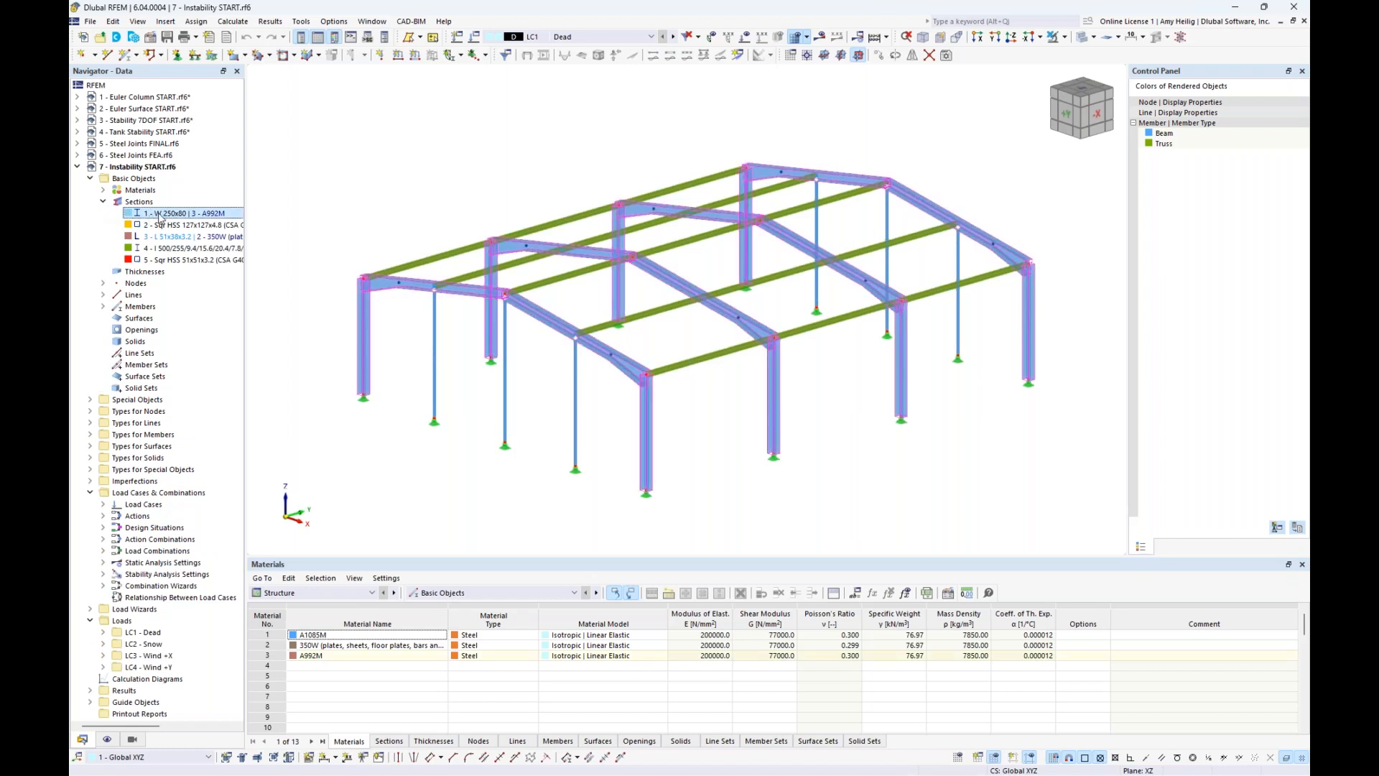
pyautogui.click(161, 228)
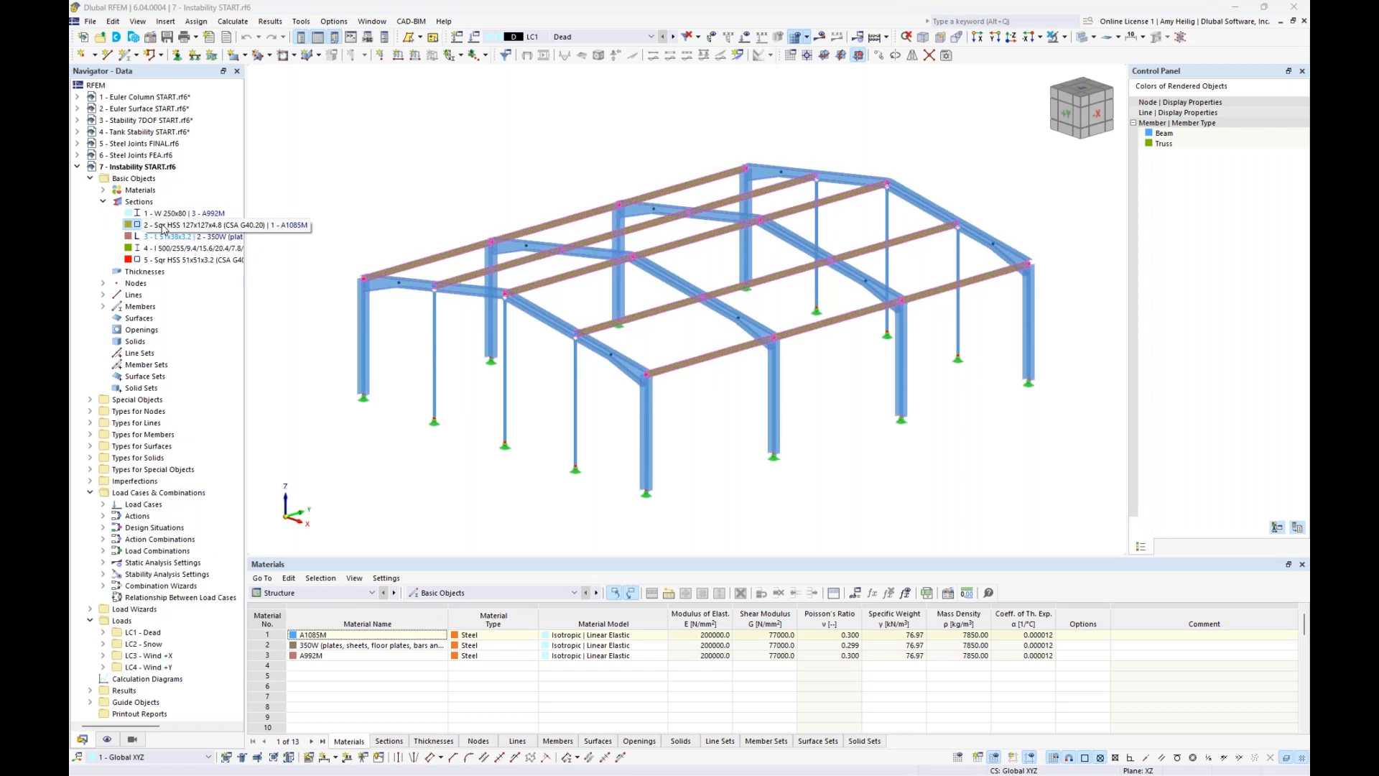
pyautogui.click(103, 202)
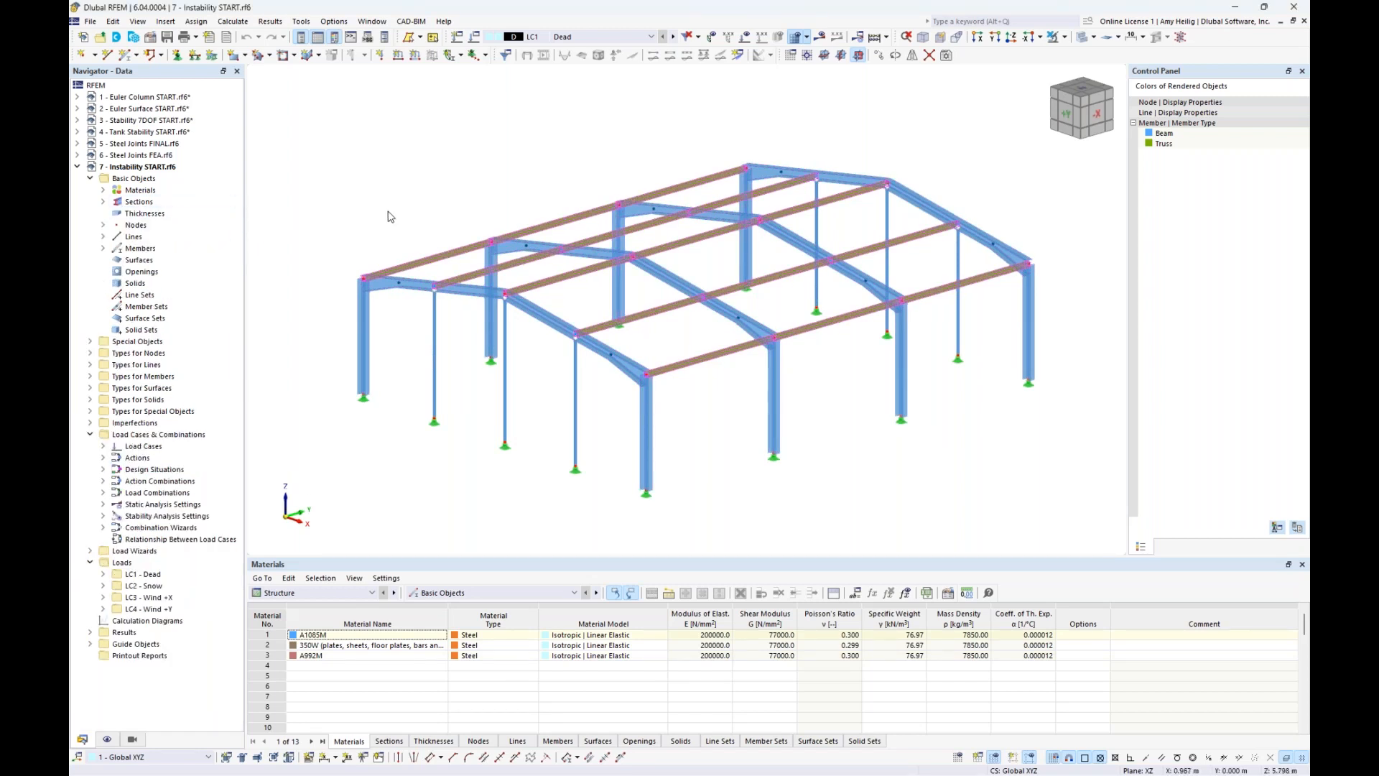
pyautogui.moveTo(467, 209)
pyautogui.mouseDown(button='middle')
pyautogui.moveTo(475, 171)
pyautogui.moveTo(452, 203)
pyautogui.mouseUp(button='middle')
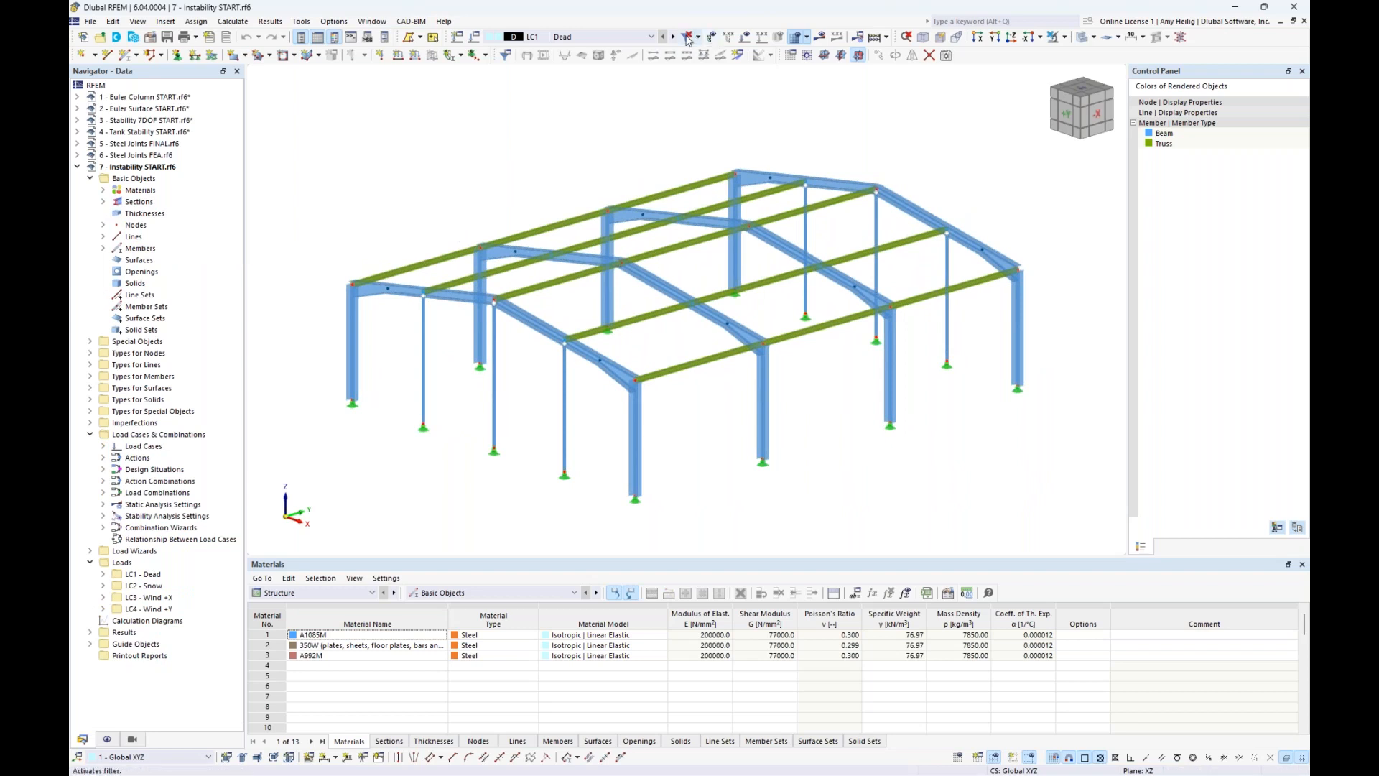
# - Display the loads and review load cases up to LC4 - Wind +Y and load combinations CO1 to CO3
pyautogui.click(745, 37)
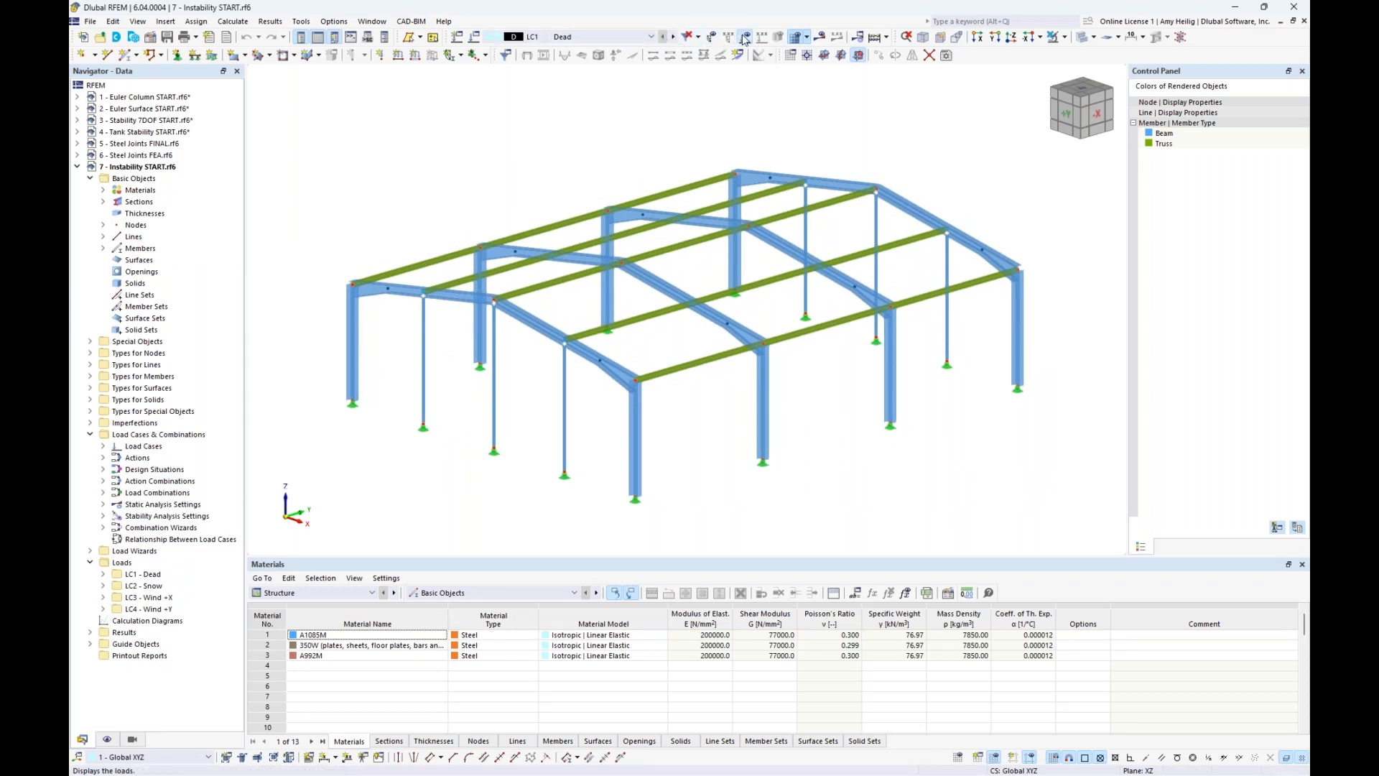
pyautogui.click(673, 38)
pyautogui.click(673, 37)
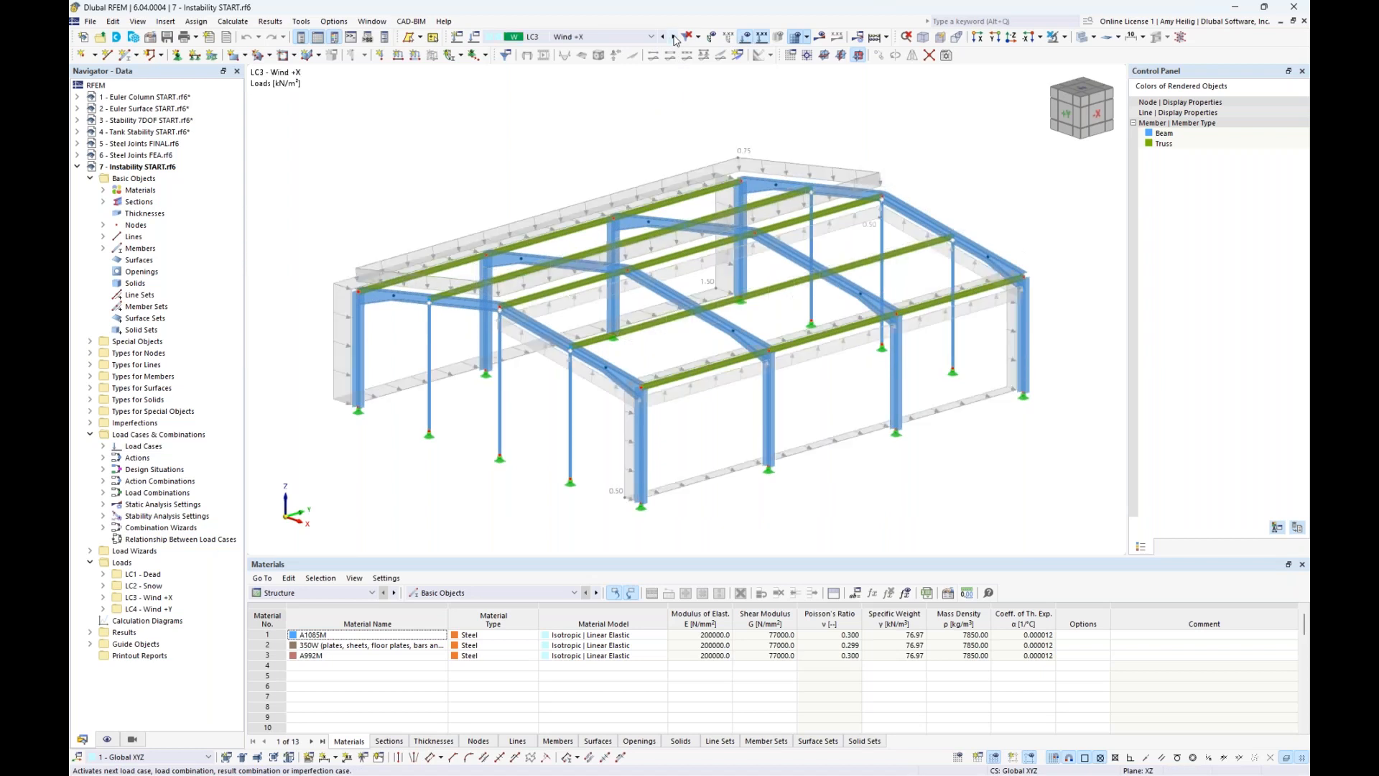
pyautogui.click(674, 37)
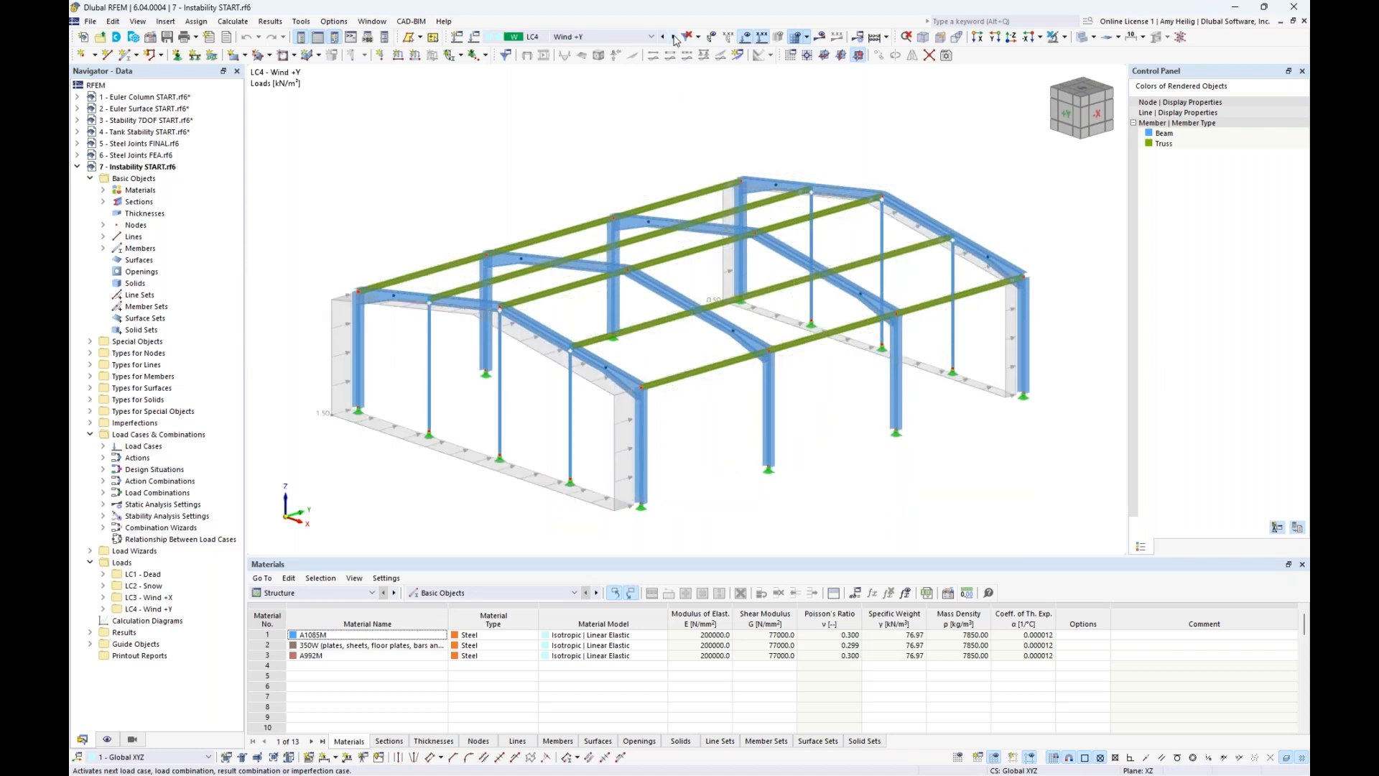
pyautogui.click(647, 37)
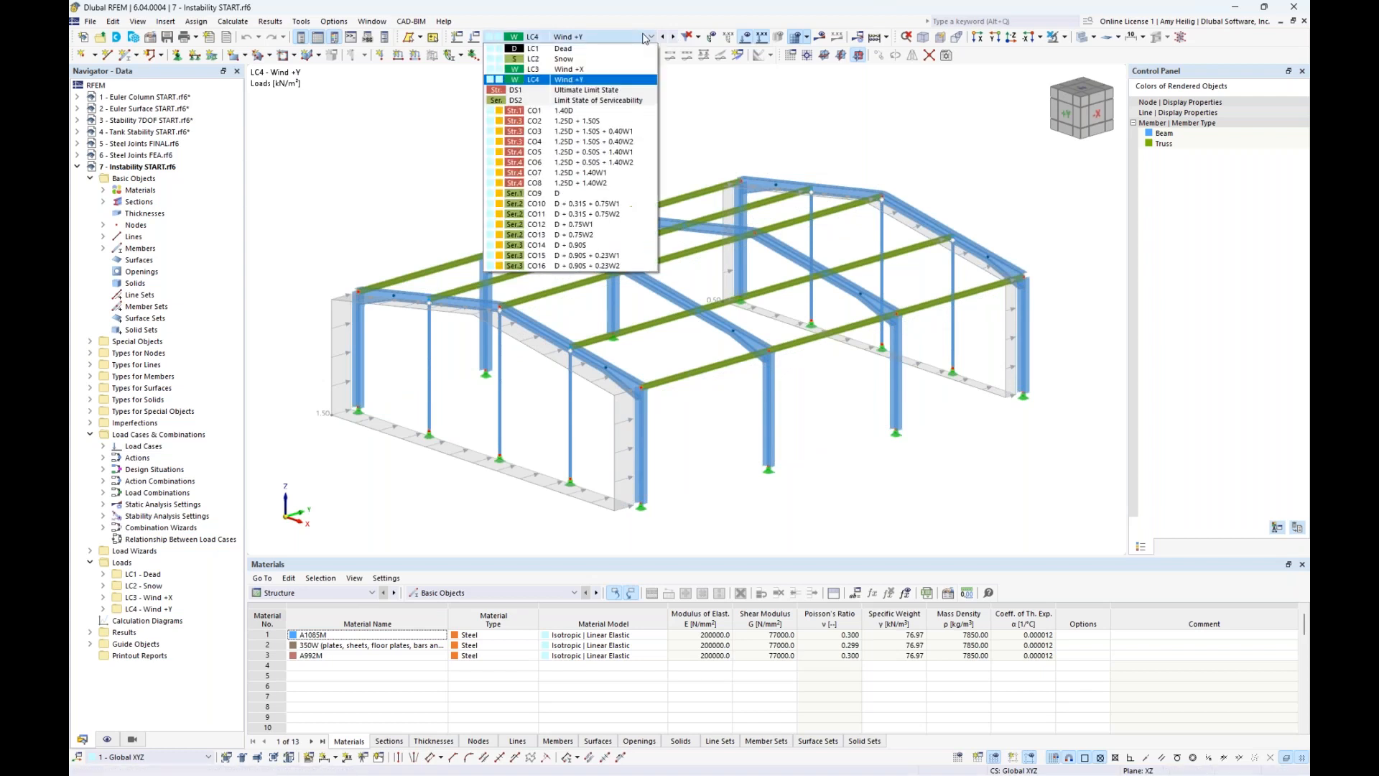
pyautogui.click(611, 113)
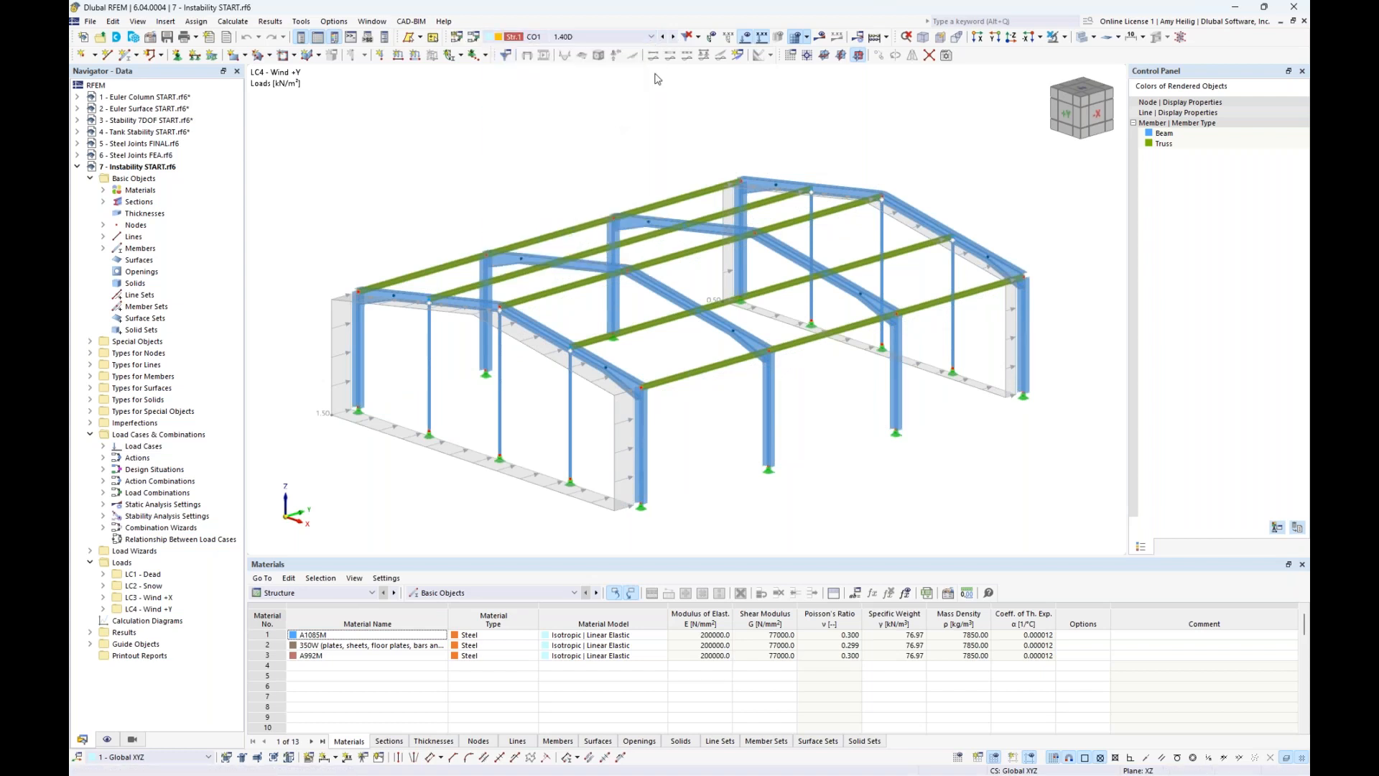
pyautogui.click(674, 38)
pyautogui.click(674, 37)
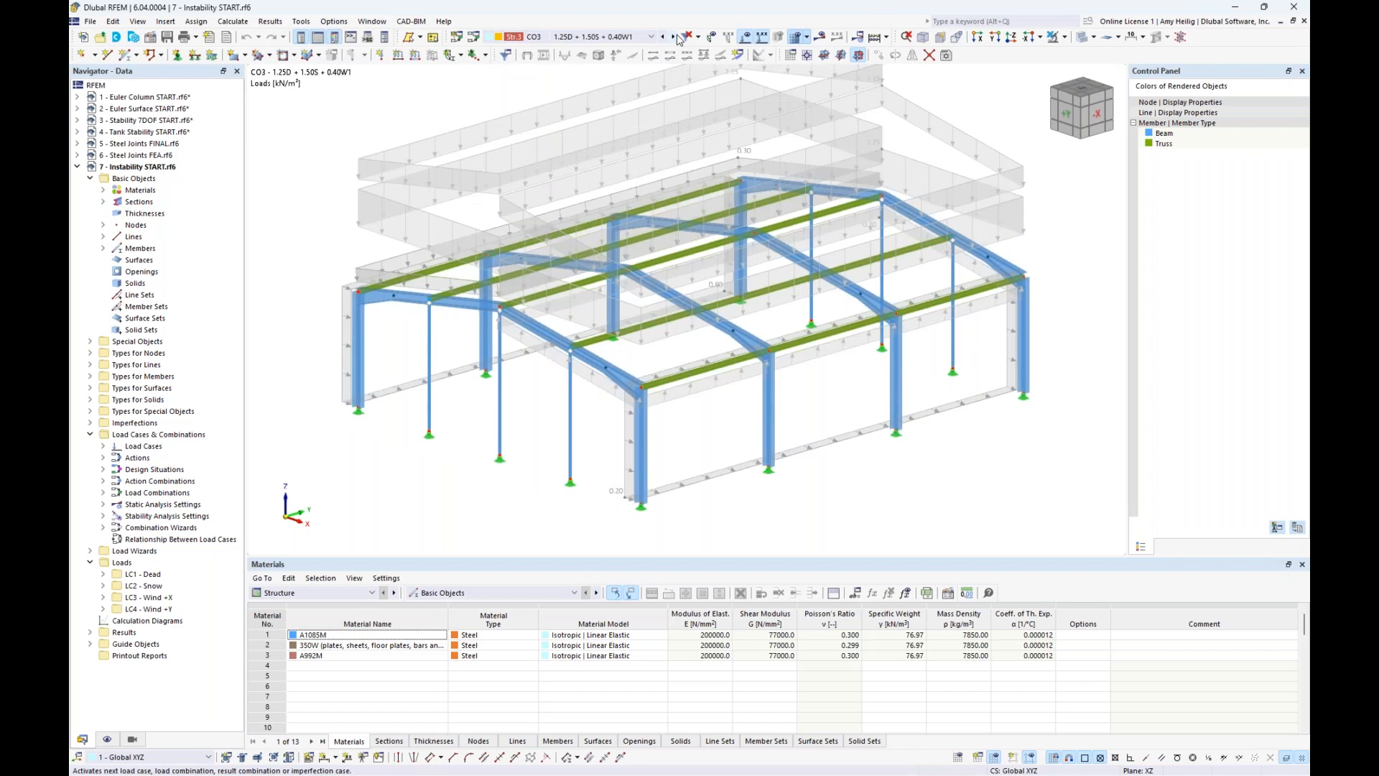
# - Return to load case LC1 - Dead and hide the load display
pyautogui.click(618, 37)
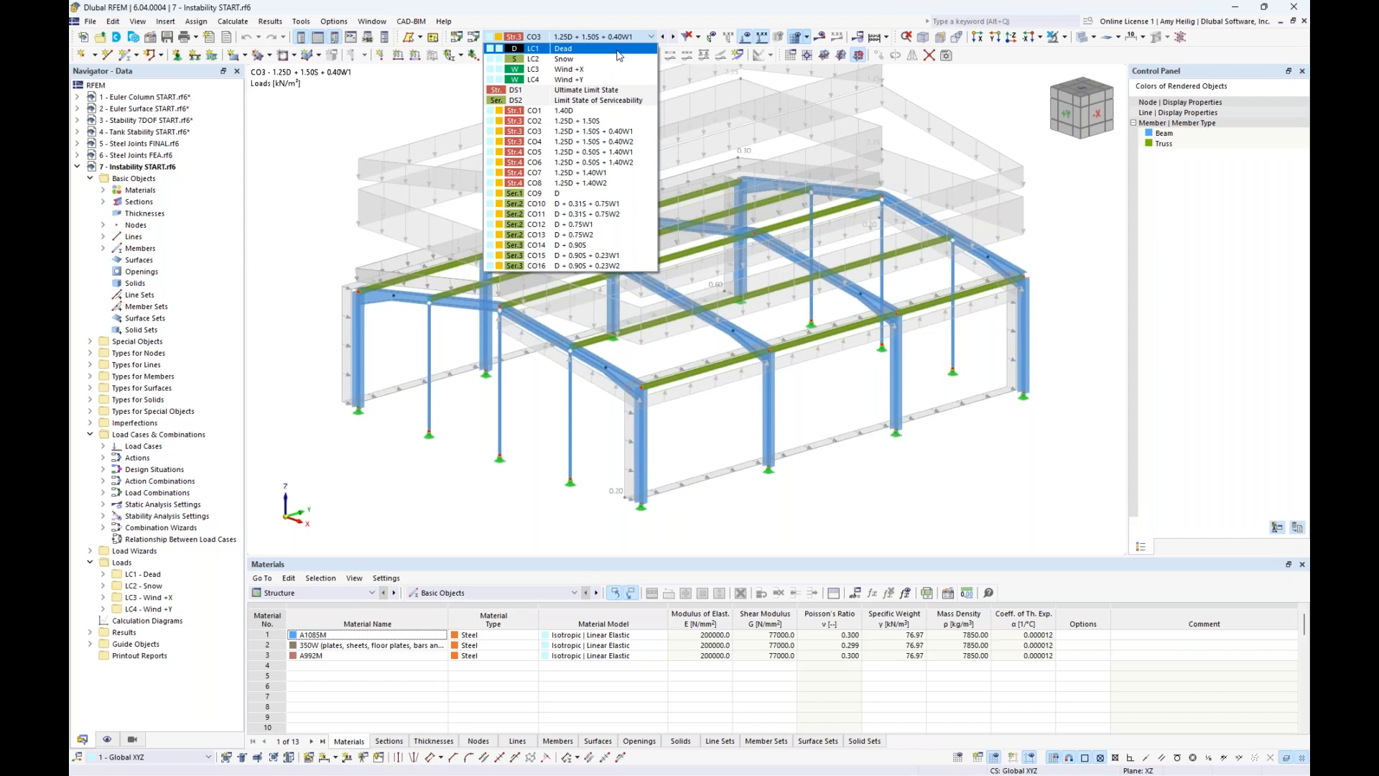
pyautogui.click(617, 49)
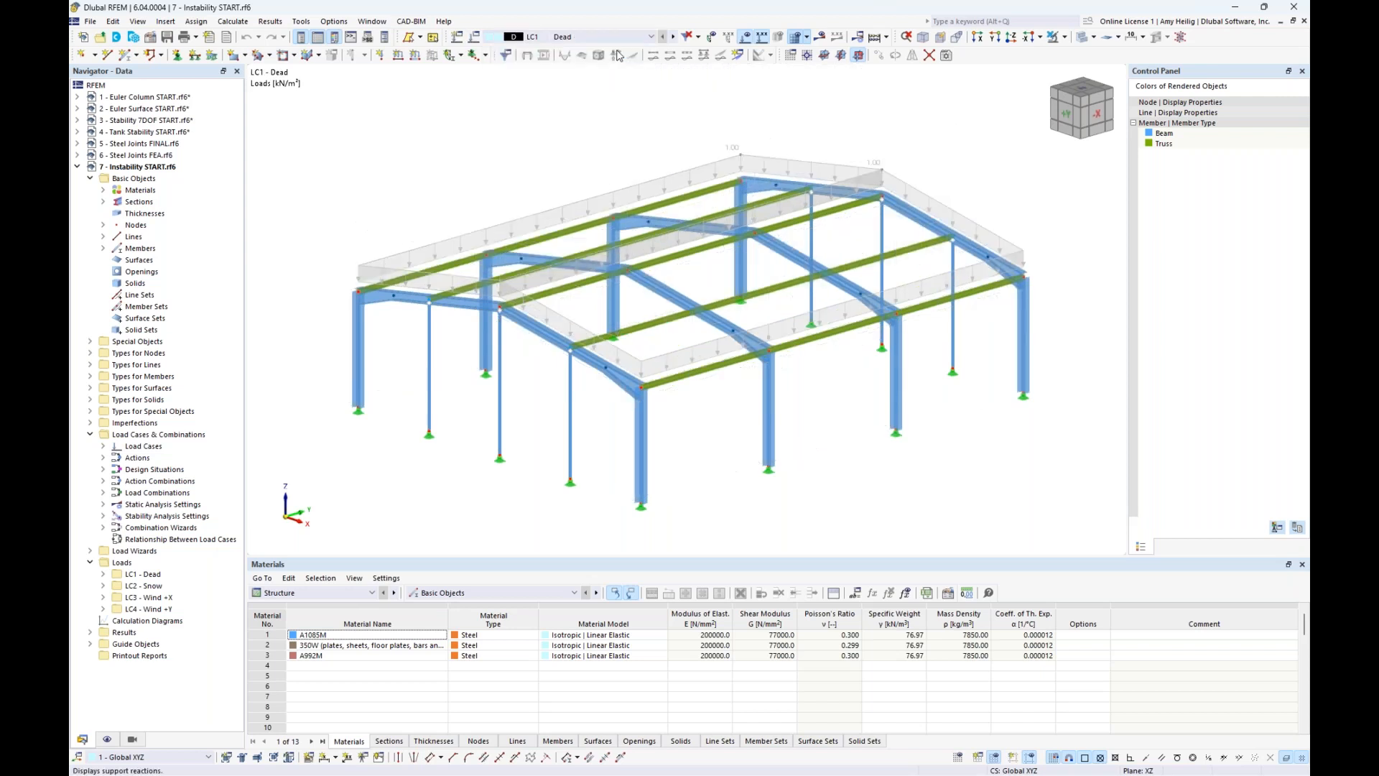
pyautogui.click(748, 40)
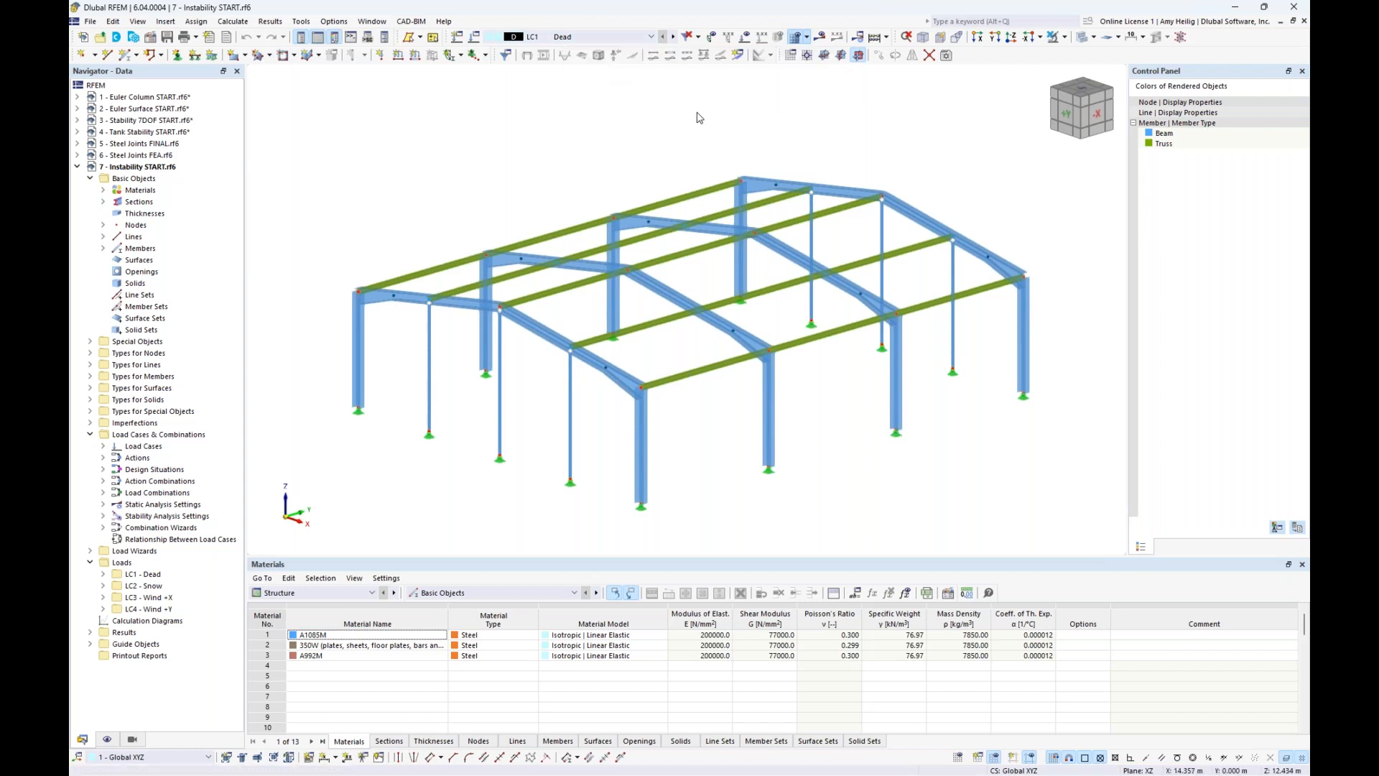
# - Calculate load case LC1 - Dead and examine the calculation errors and the node marked in the frame
pyautogui.click(825, 39)
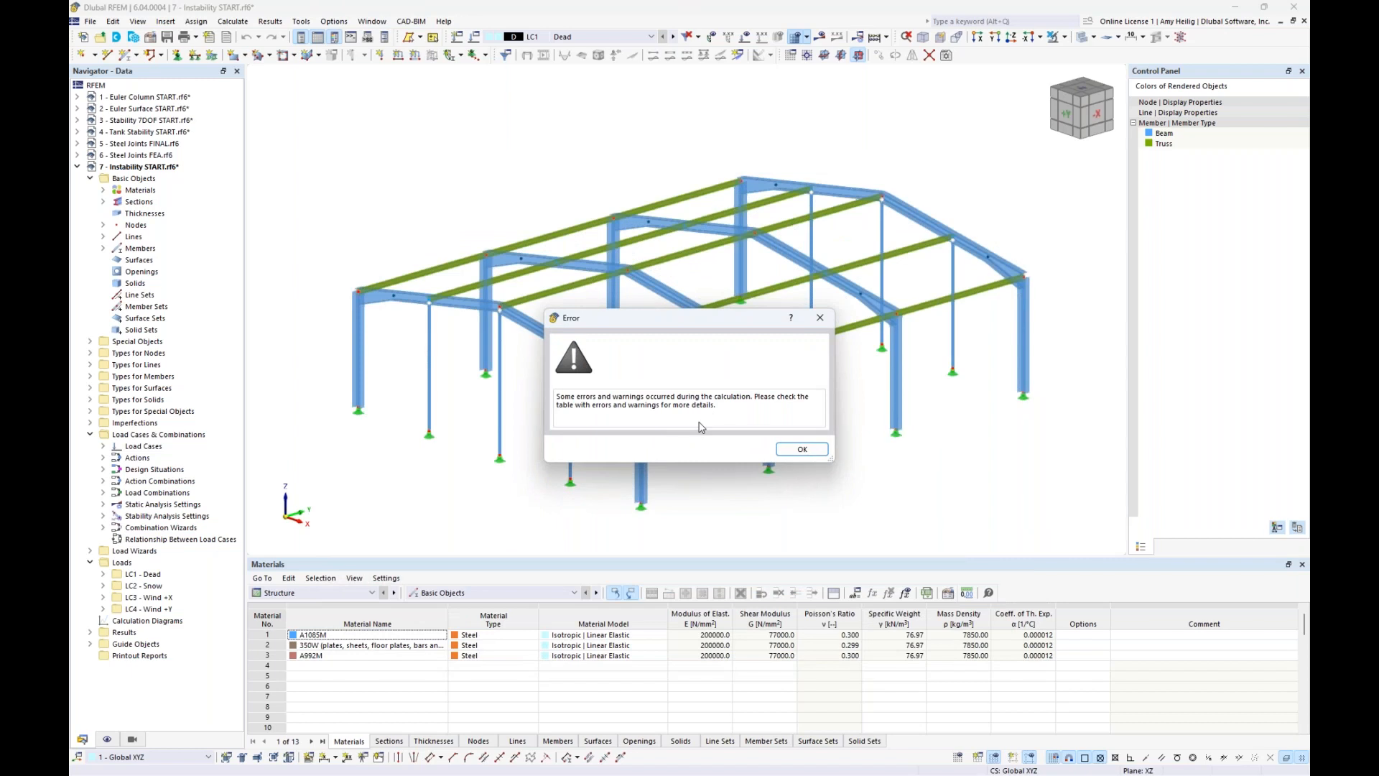
pyautogui.click(802, 451)
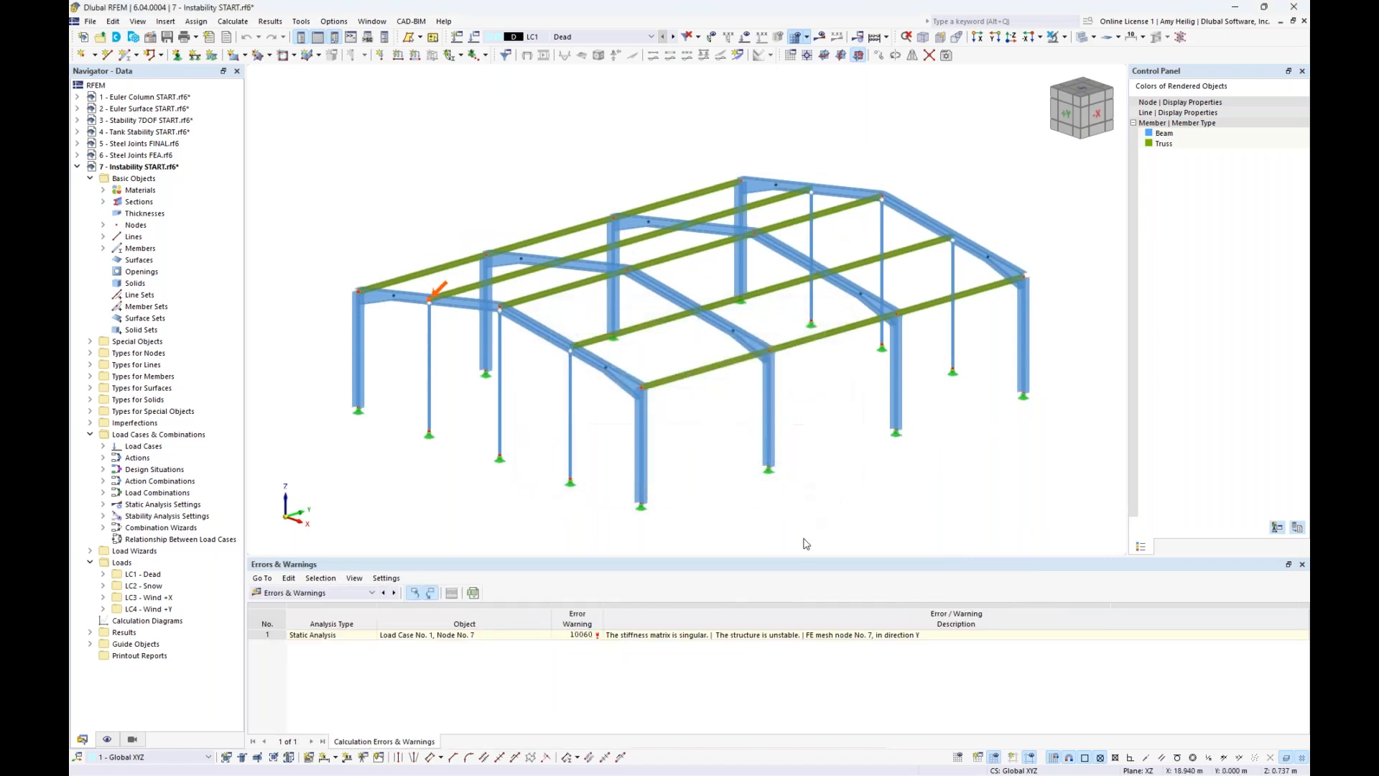
pyautogui.moveTo(805, 558); pyautogui.dragTo(817, 485)
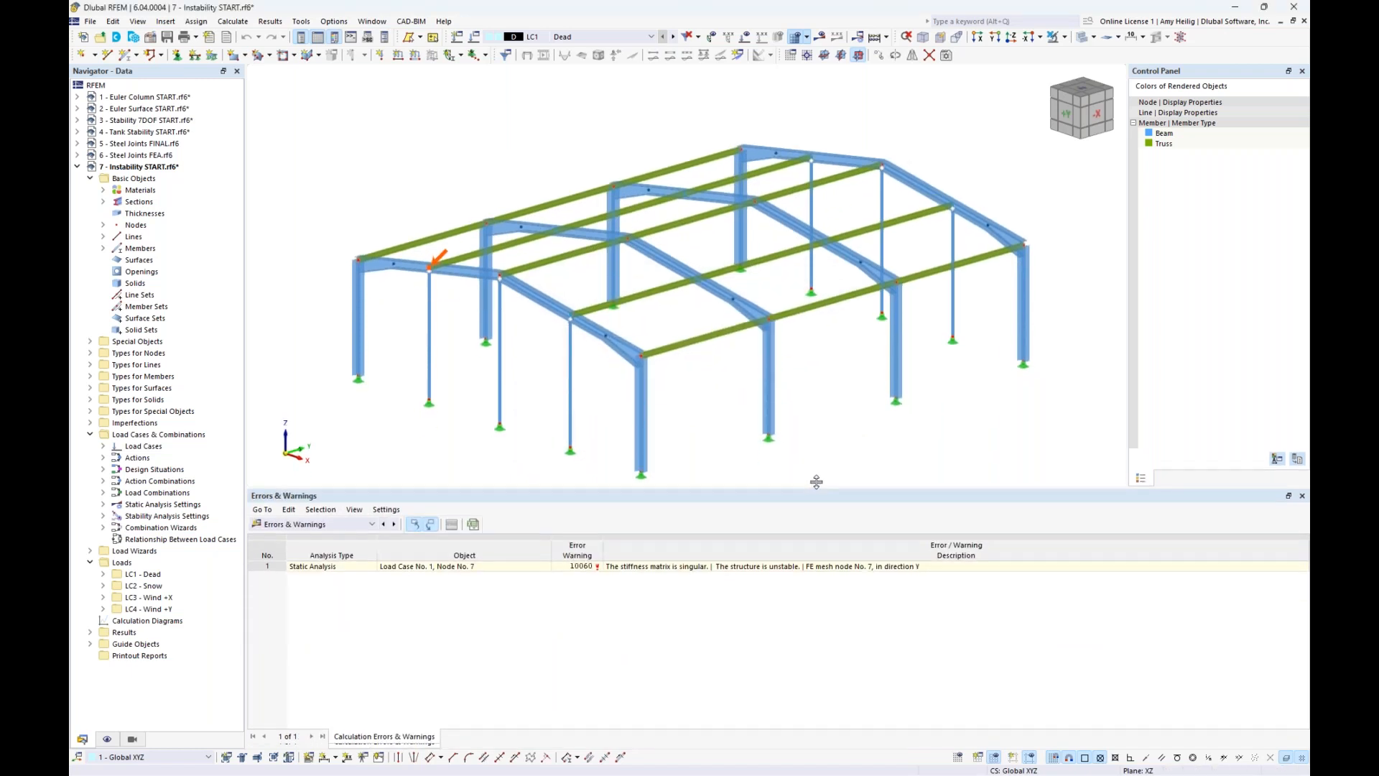
pyautogui.click(780, 563)
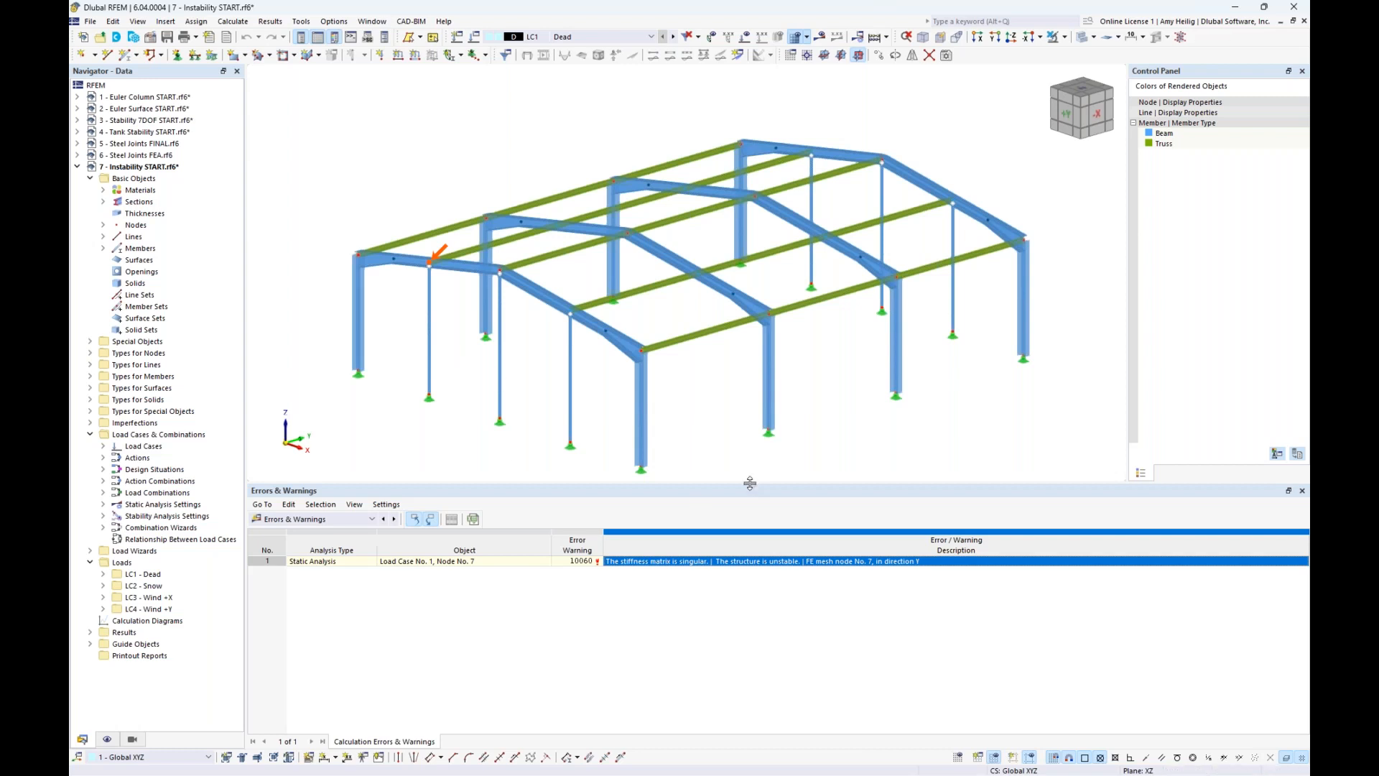
pyautogui.moveTo(750, 484); pyautogui.dragTo(751, 533)
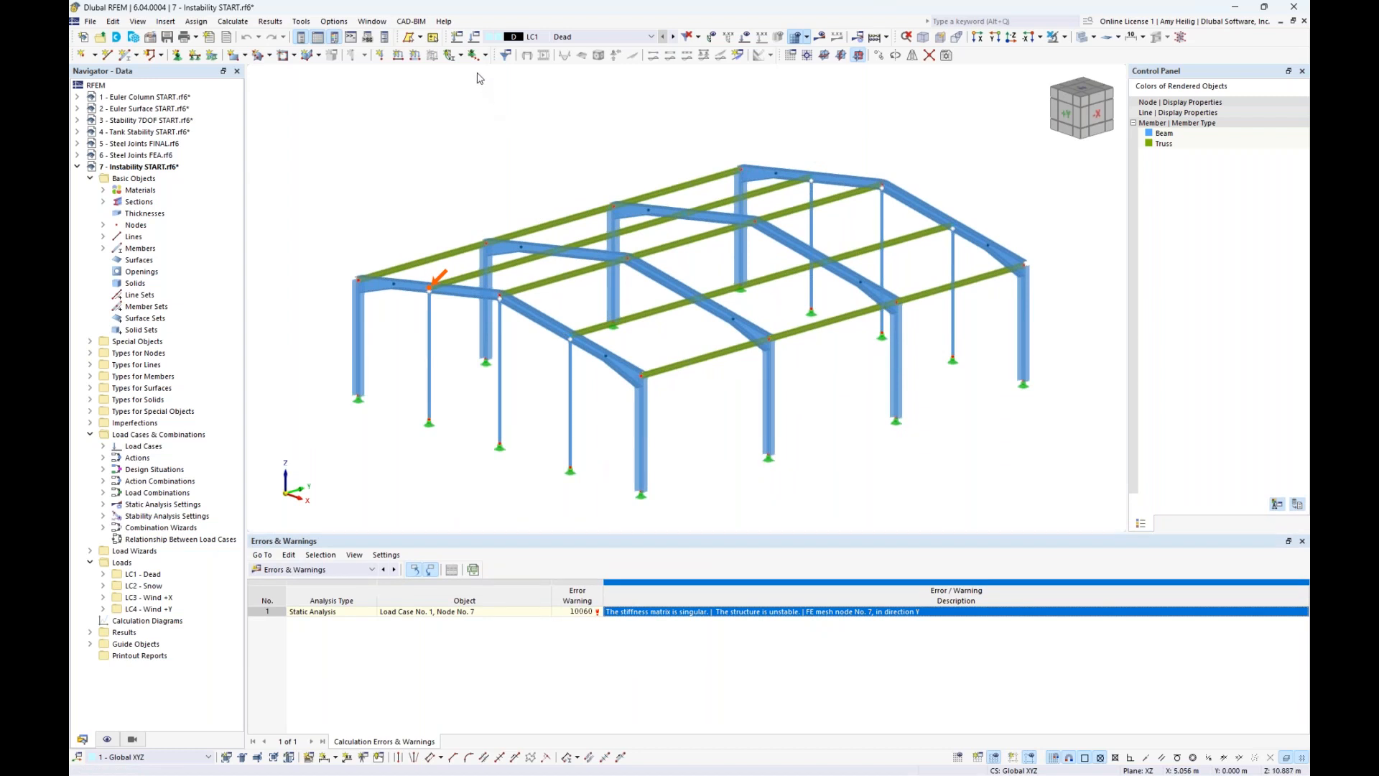
# - Activate the critical load calculation for LC1, set ST1 to calculate without loading for an instability check by mode shape, and run it
pyautogui.click(477, 38)
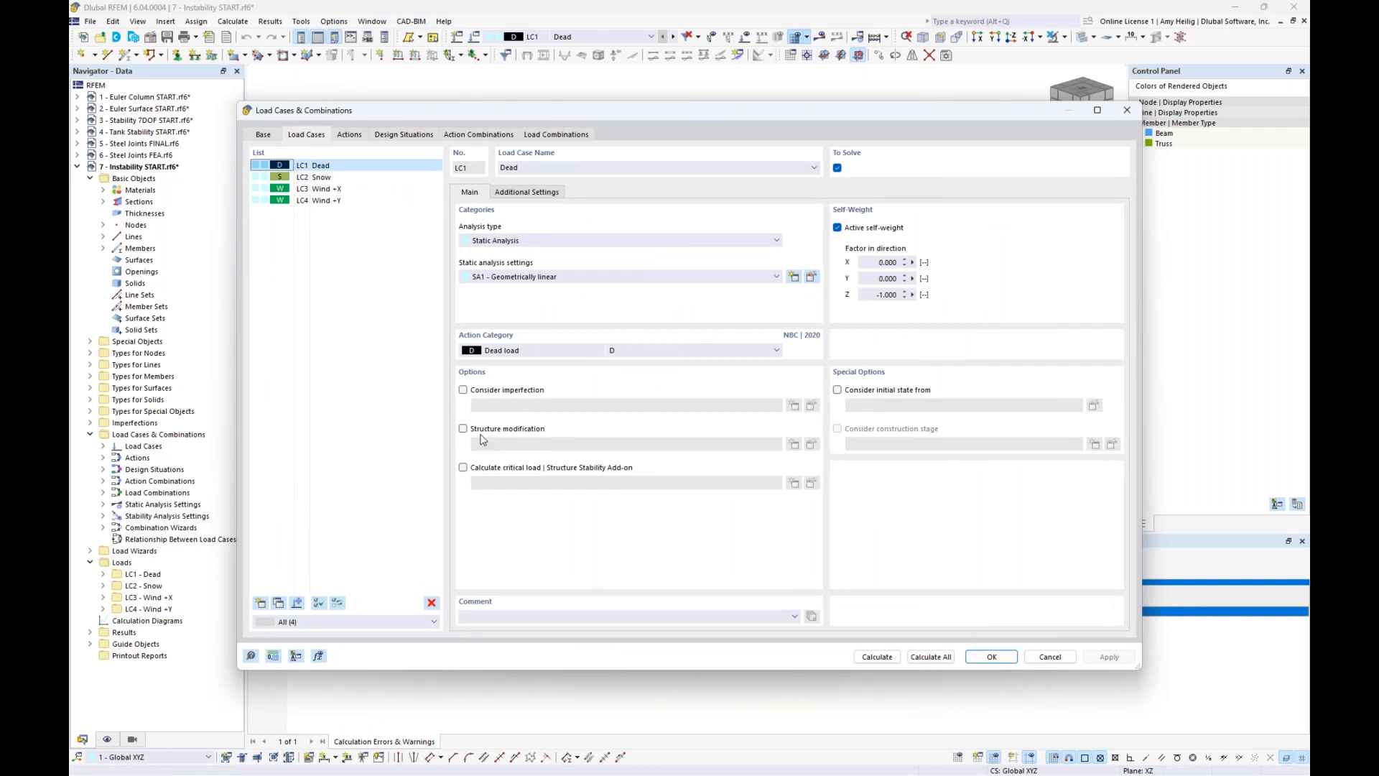
pyautogui.click(464, 468)
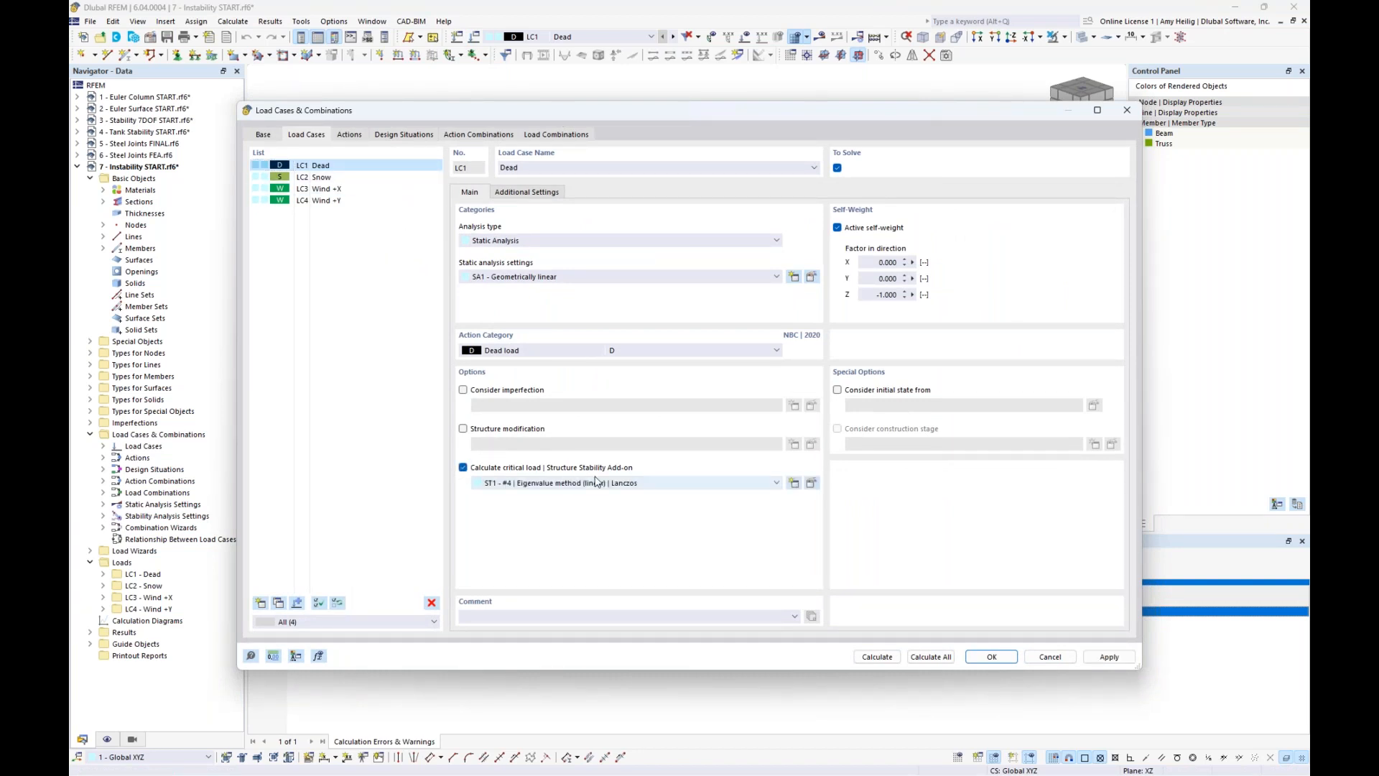
pyautogui.click(811, 485)
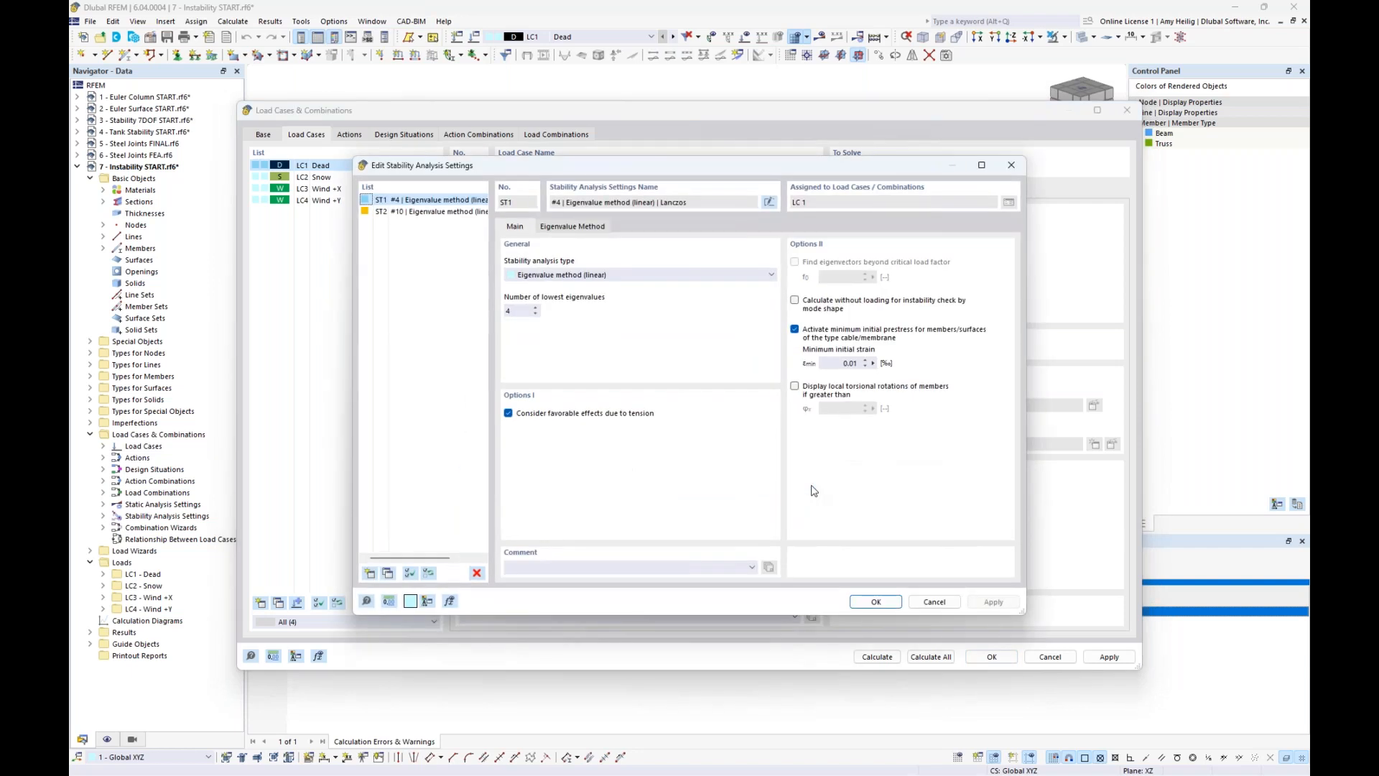
pyautogui.click(794, 300)
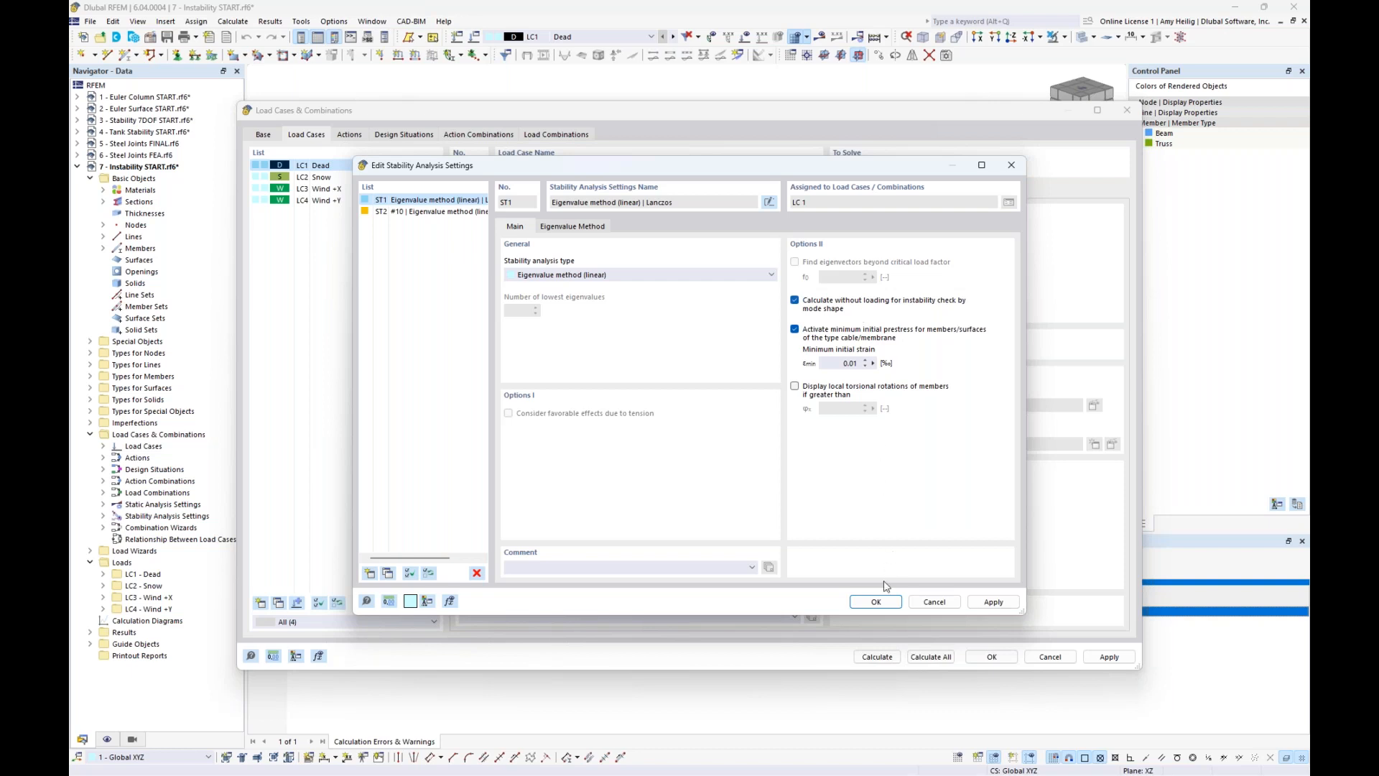
pyautogui.click(877, 602)
pyautogui.click(877, 656)
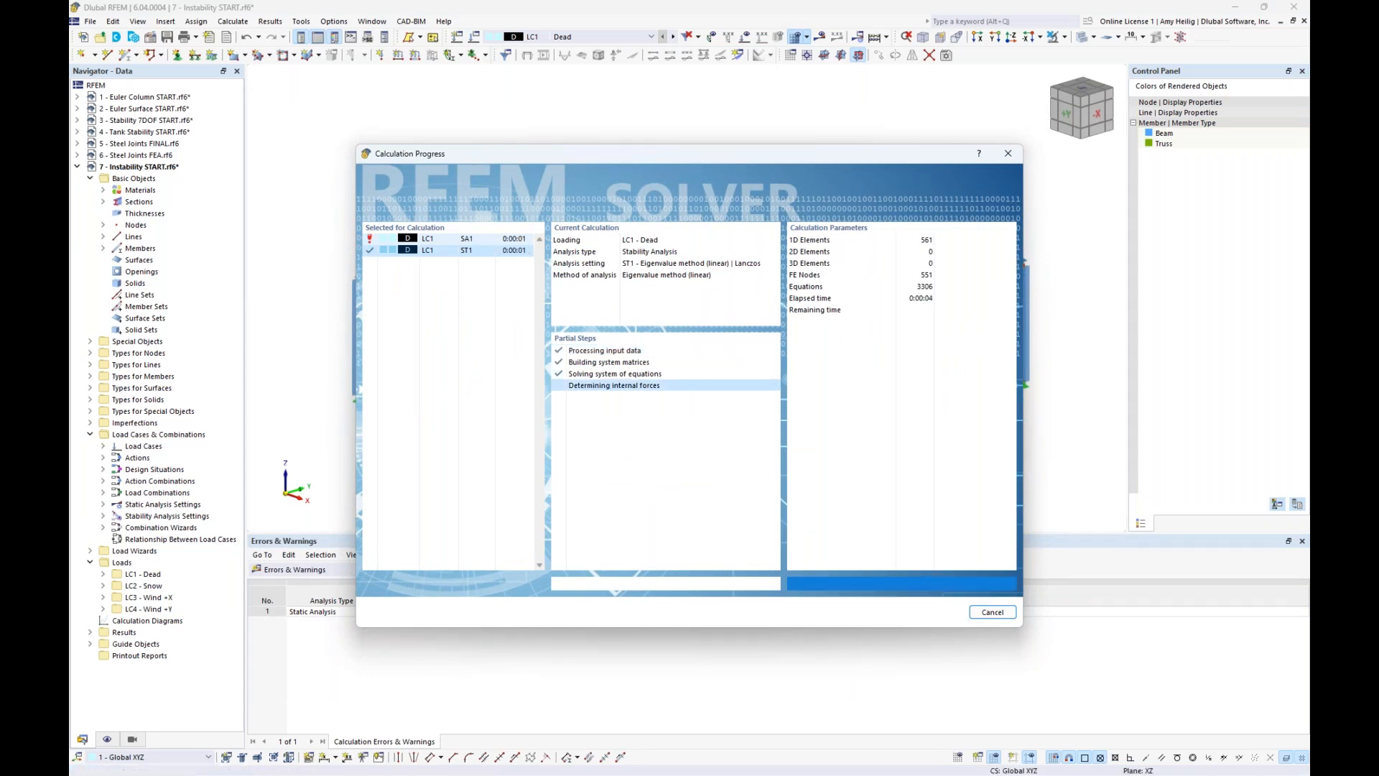
# - Examine LC1's first mode shape with the mode shape display factor set to 1.74, and hide the results
pyautogui.click(803, 450)
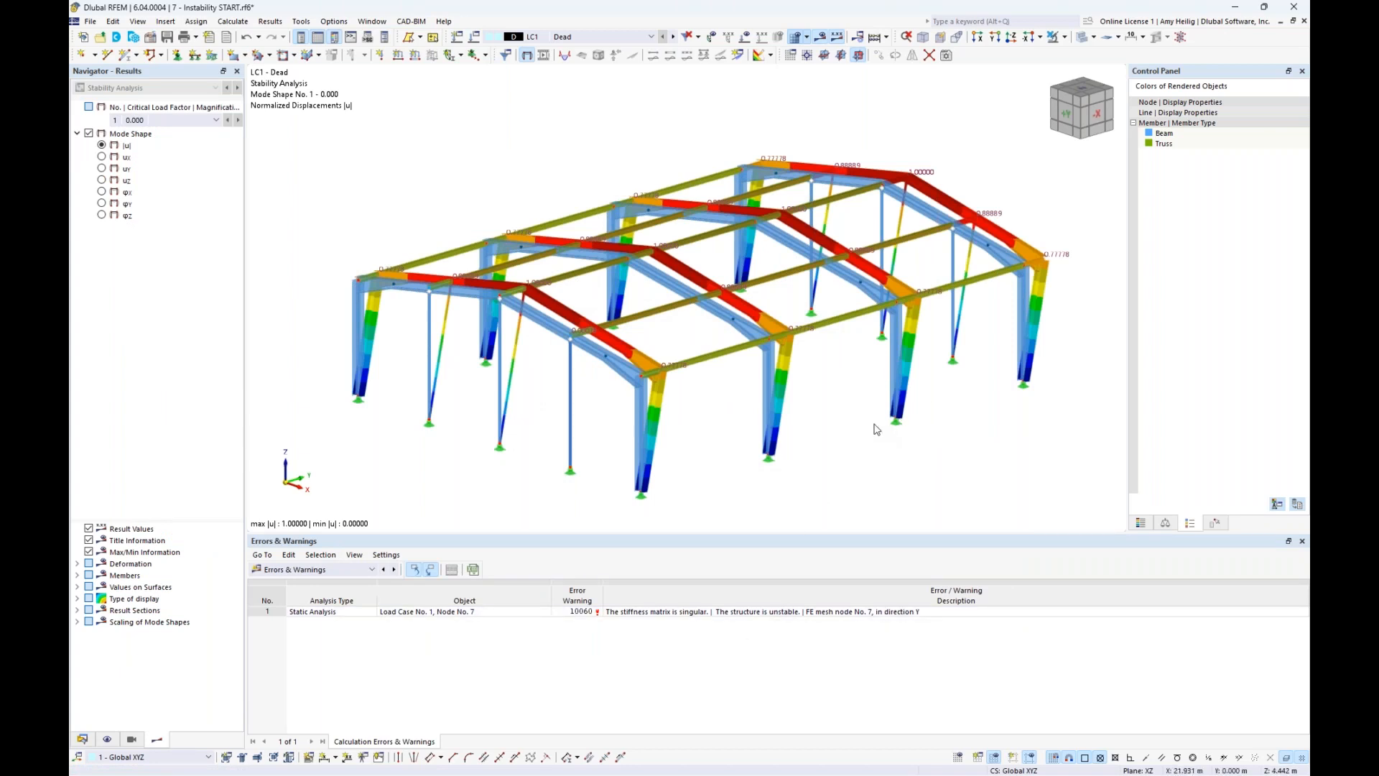
pyautogui.keyDown('ctrl'); pyautogui.moveTo(875, 429); pyautogui.dragTo(824, 429, button='middle'); pyautogui.keyUp('ctrl')
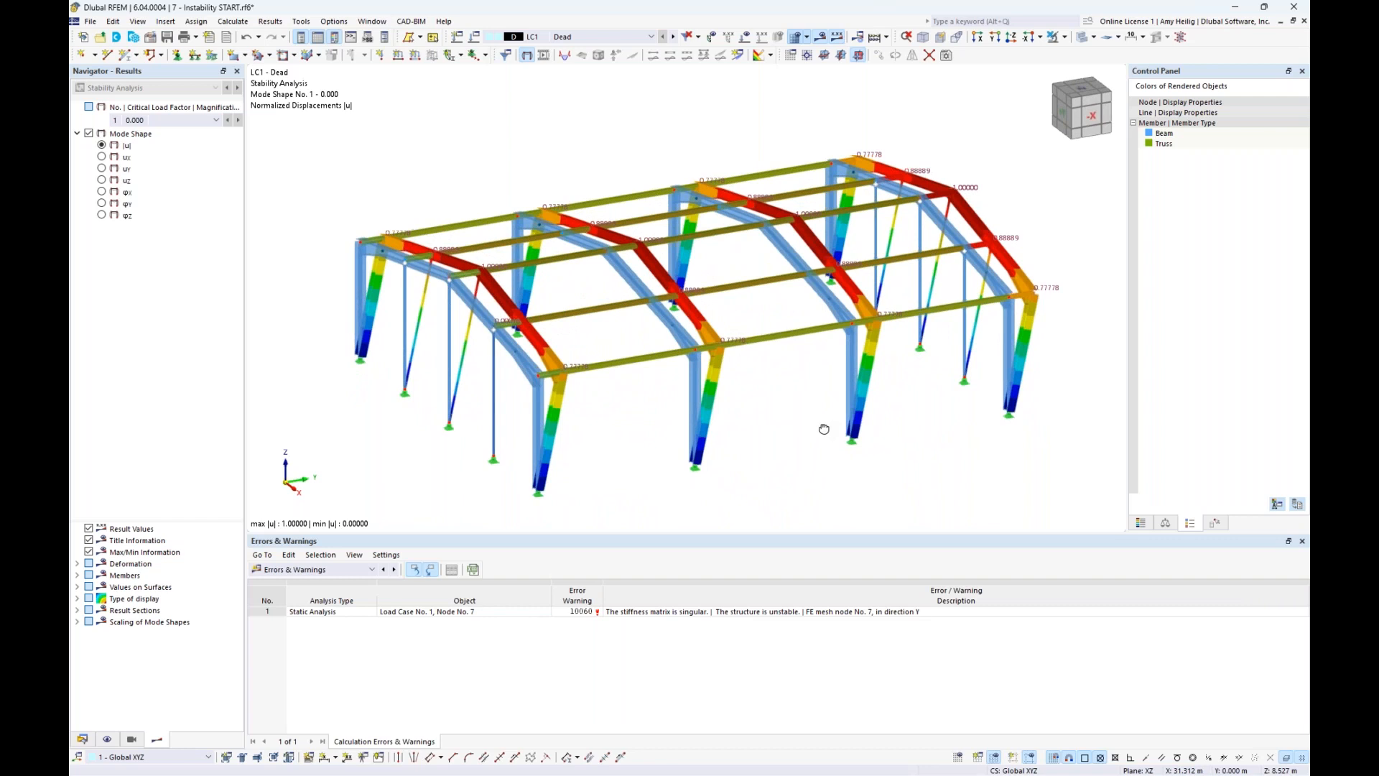
pyautogui.click(1167, 527)
pyautogui.click(1277, 121)
pyautogui.click(1288, 119)
pyautogui.click(1289, 119)
pyautogui.click(1290, 119)
pyautogui.moveTo(903, 446)
pyautogui.keyDown('ctrl'); pyautogui.mouseDown(button='middle')
pyautogui.moveTo(808, 406)
pyautogui.moveTo(889, 450)
pyautogui.mouseUp(button='middle'); pyautogui.keyUp('ctrl')
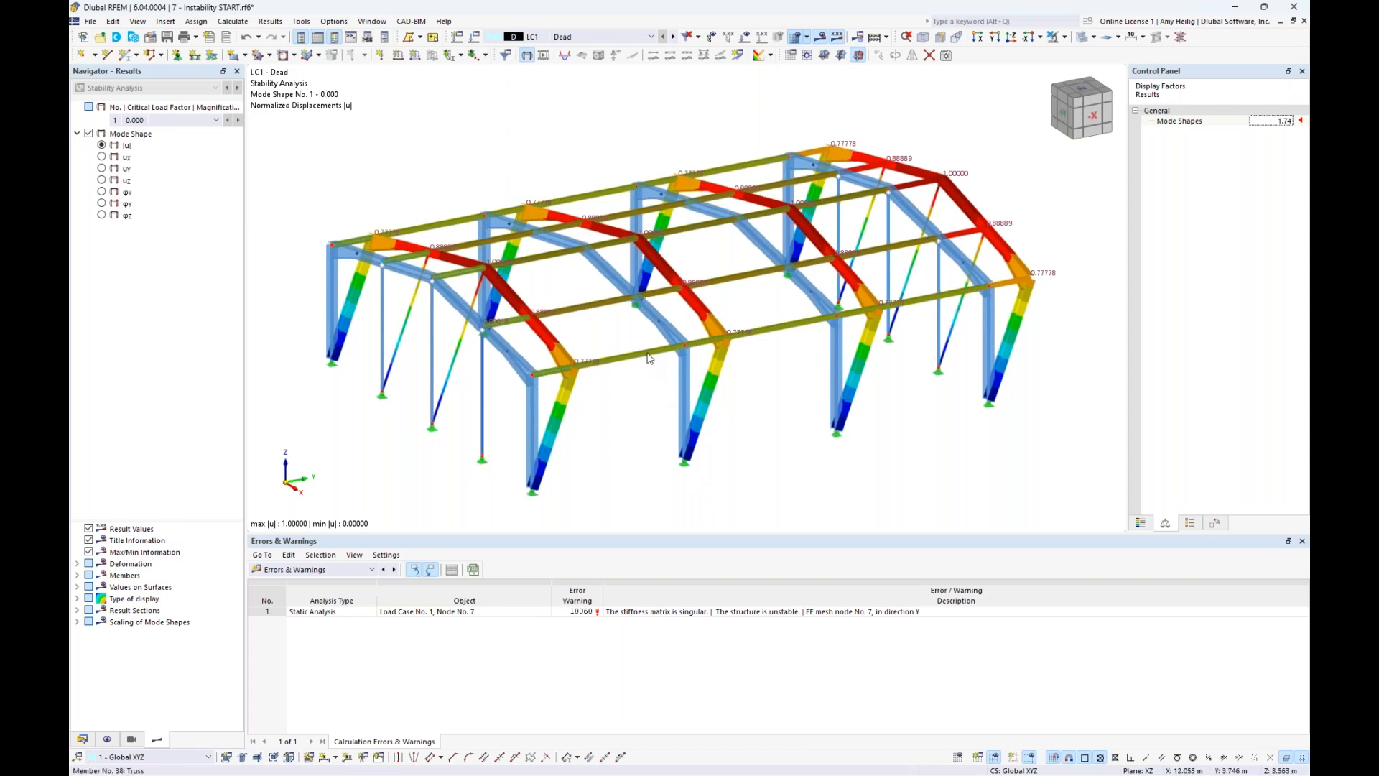
pyautogui.moveTo(649, 357)
pyautogui.click(821, 38)
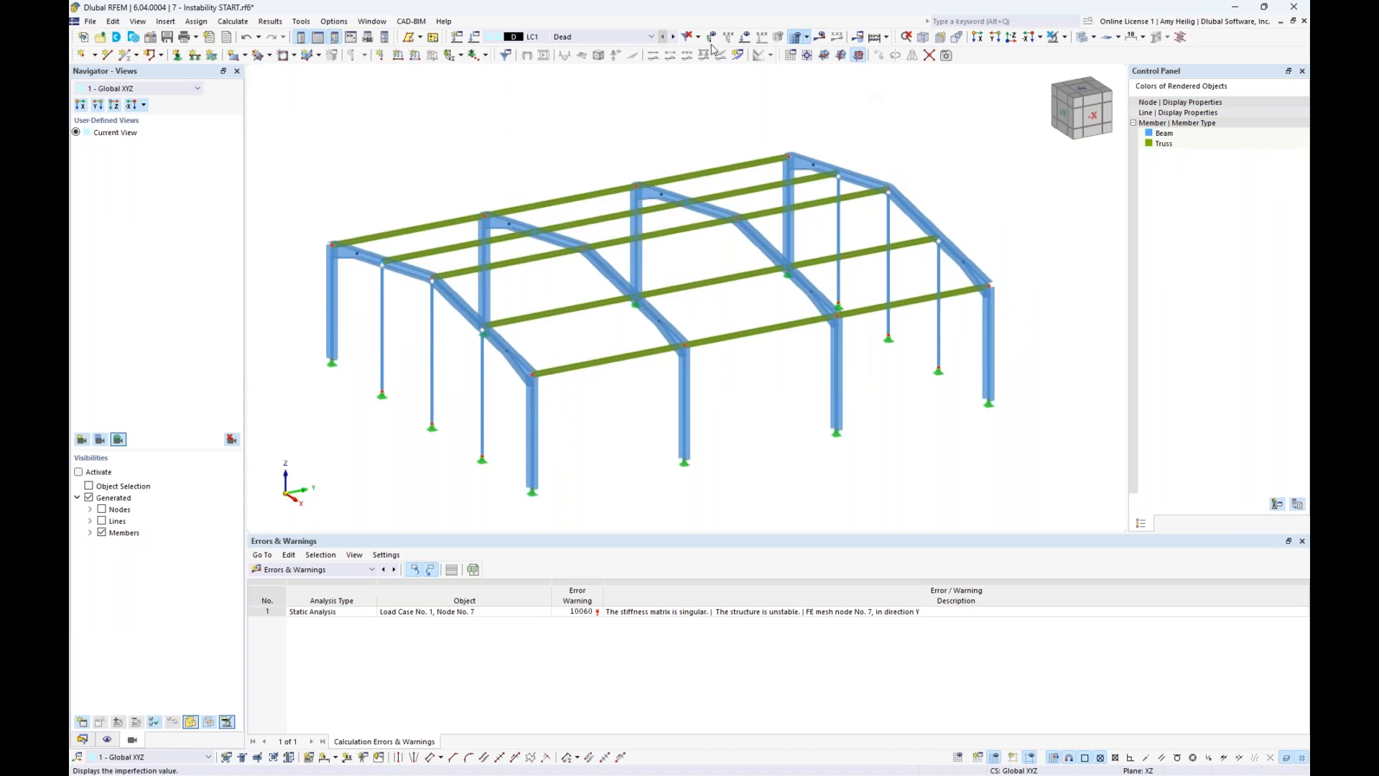
# - Define a new single member of type Tension with section 3 - L 51x38x3.2 in 350W material
pyautogui.click(124, 56)
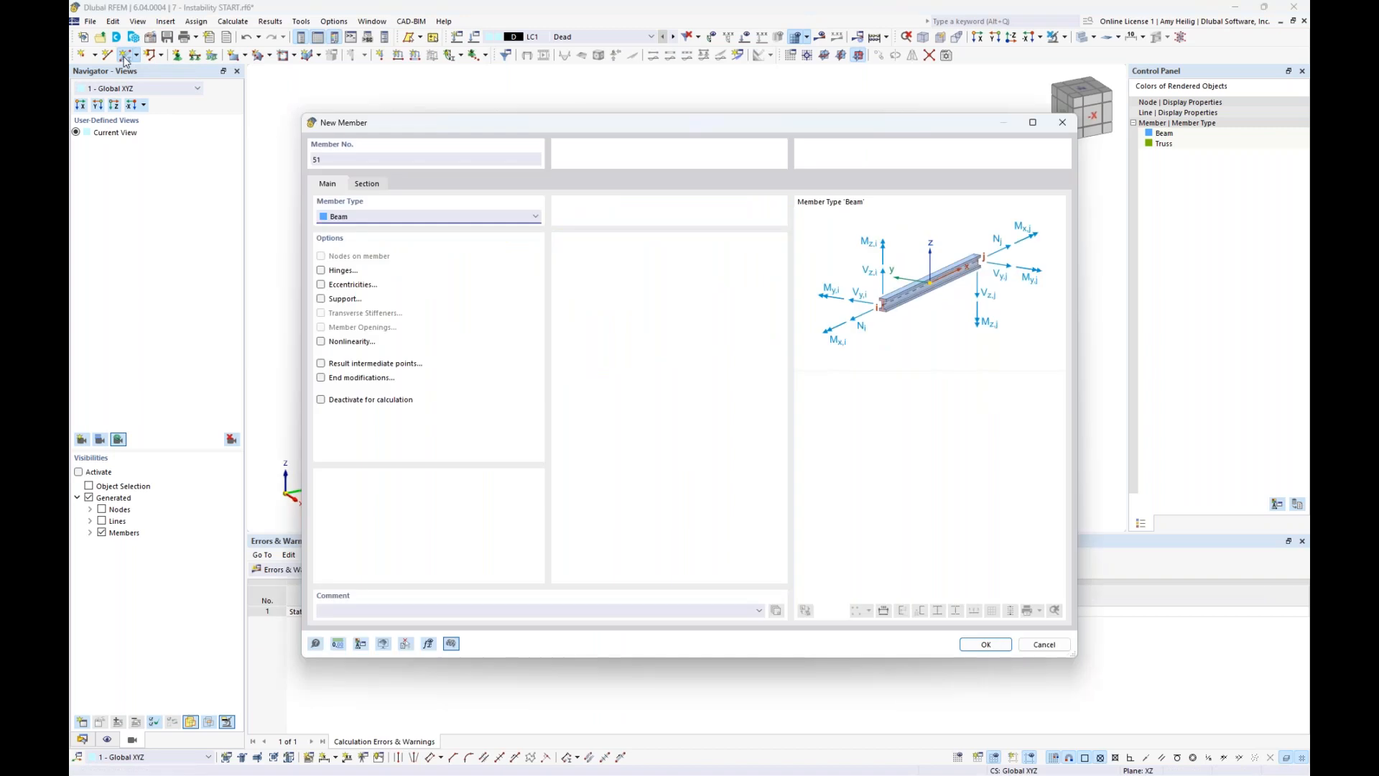
pyautogui.click(388, 216)
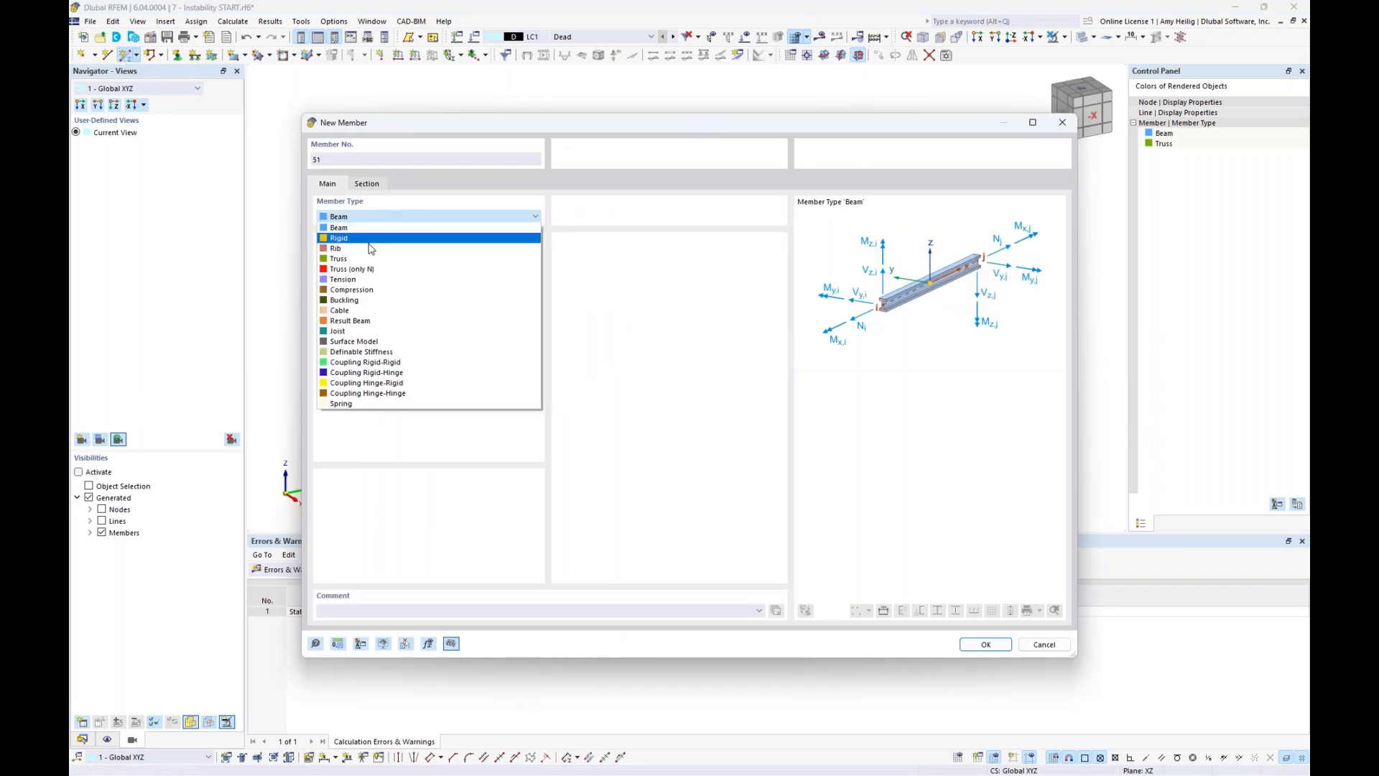
pyautogui.click(355, 281)
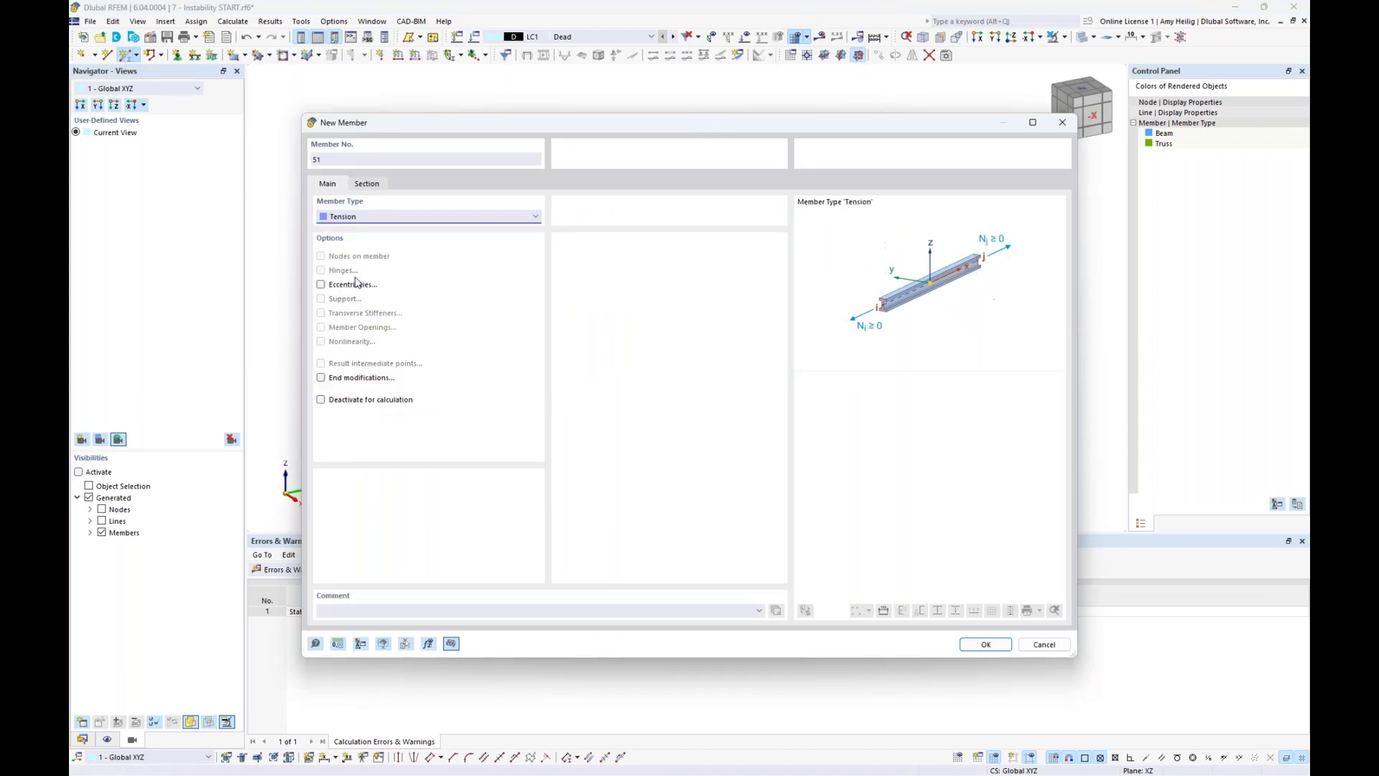
pyautogui.click(366, 184)
pyautogui.click(563, 502)
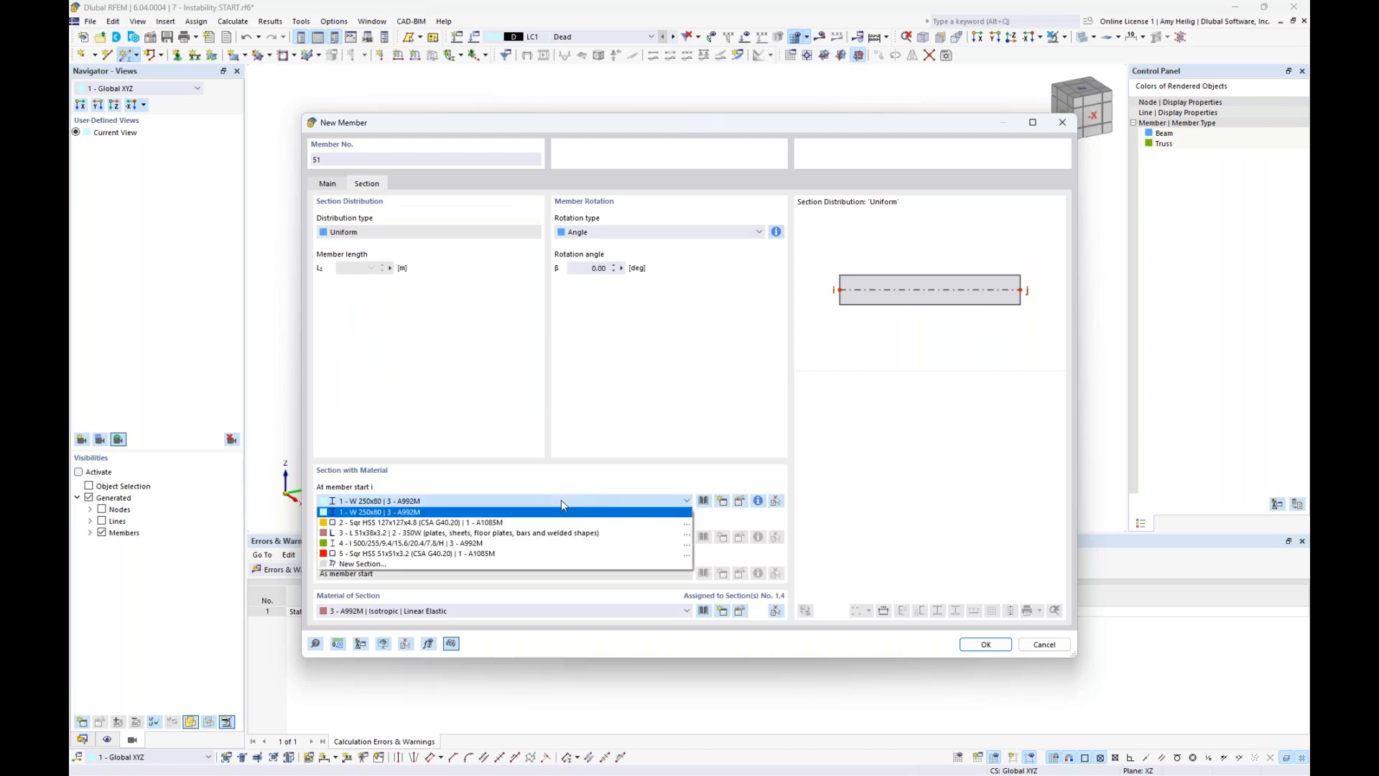
pyautogui.click(514, 534)
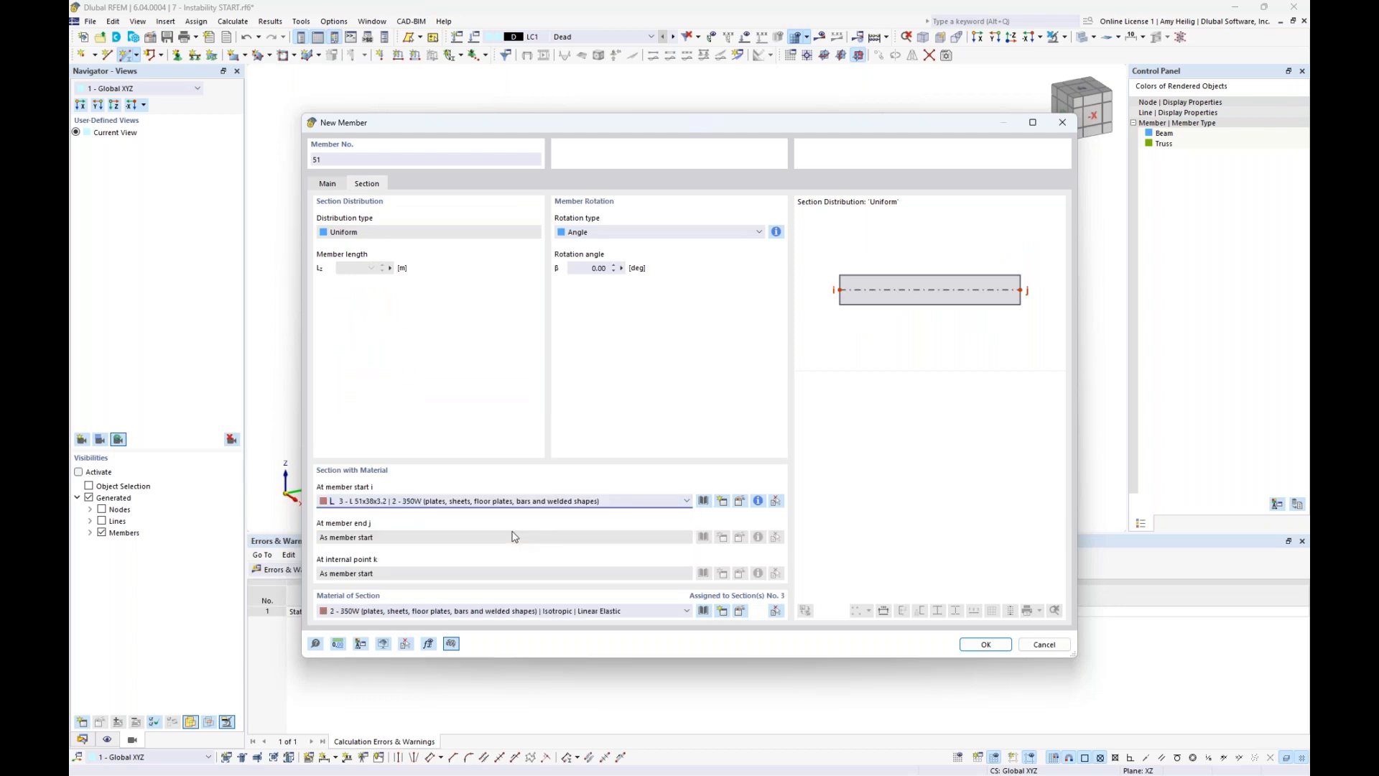
pyautogui.click(985, 643)
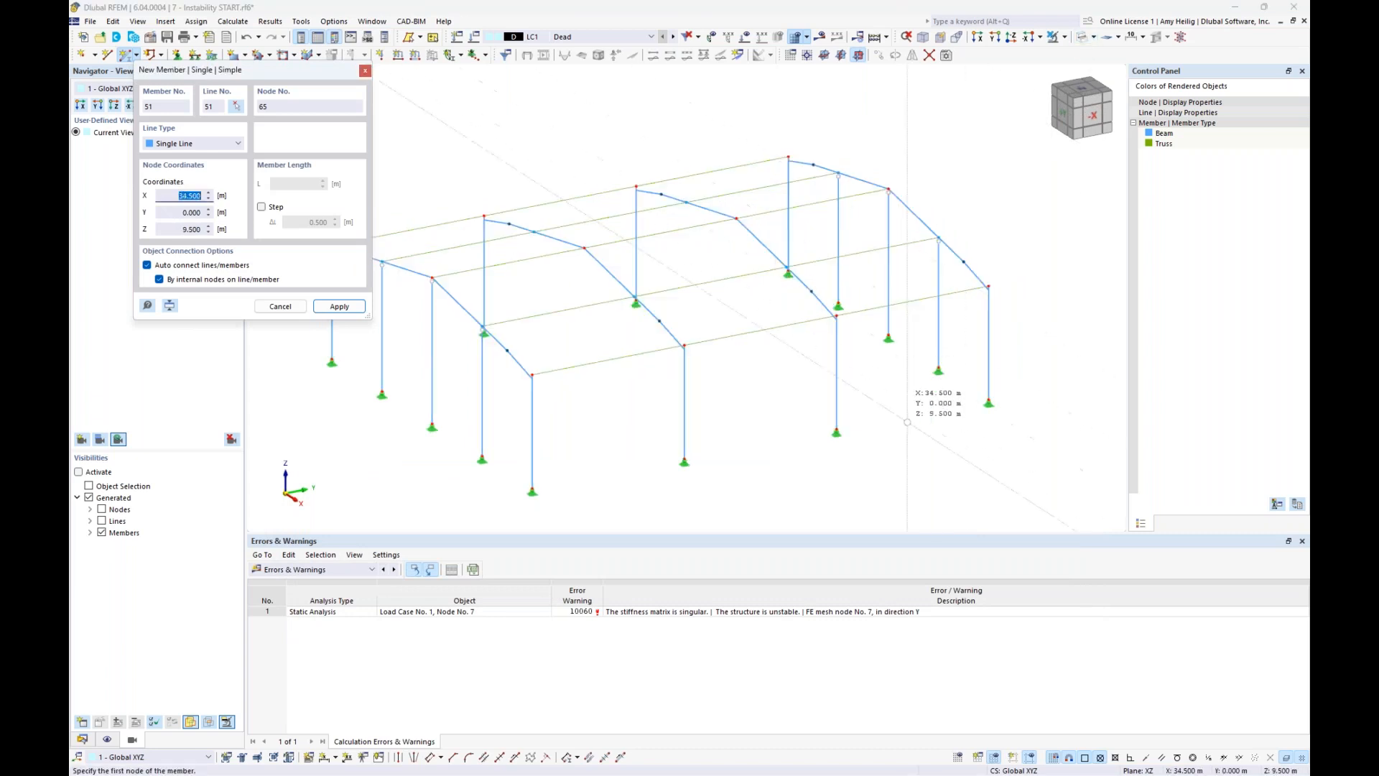
# - Draw crossed tension diagonals in the end bay of the long side wall, from column base to opposite column top, accepting deletion of results
pyautogui.click(839, 430)
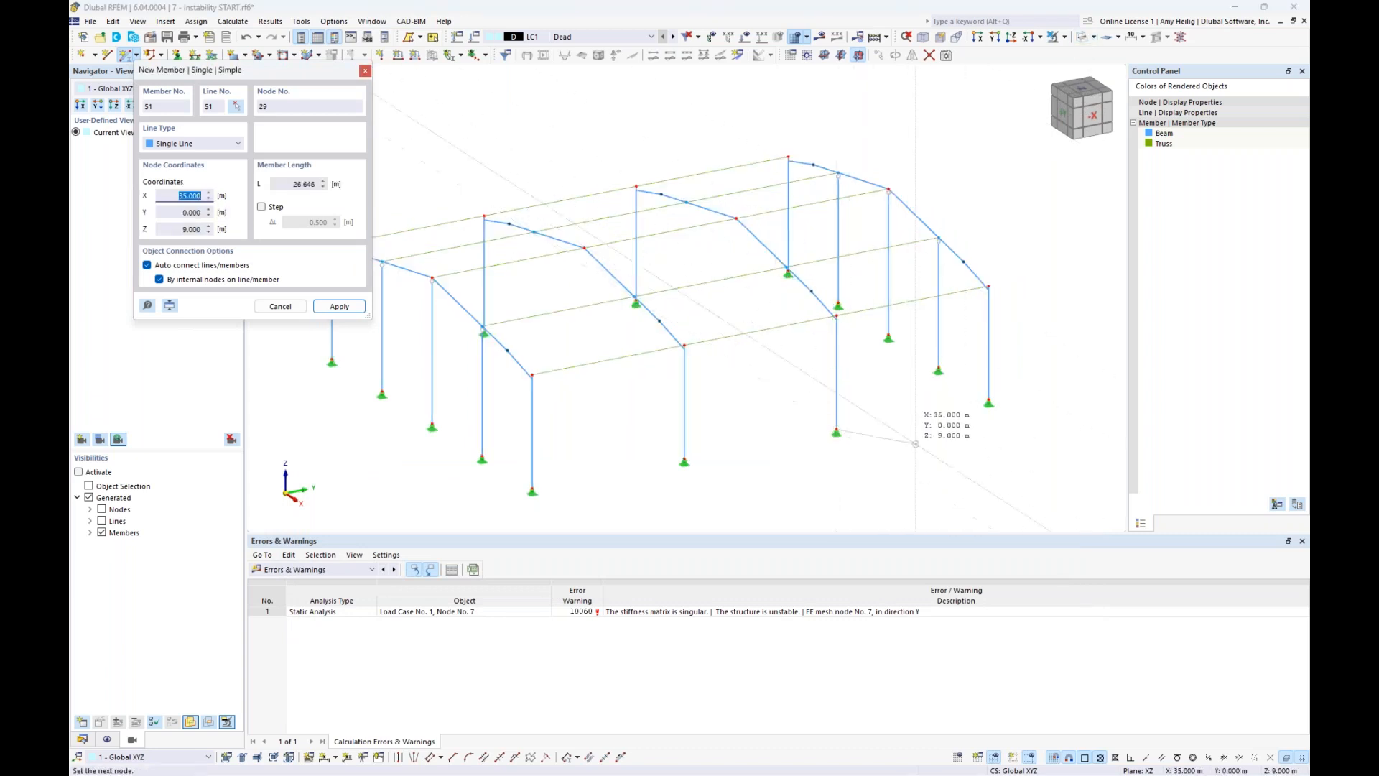
pyautogui.click(988, 286)
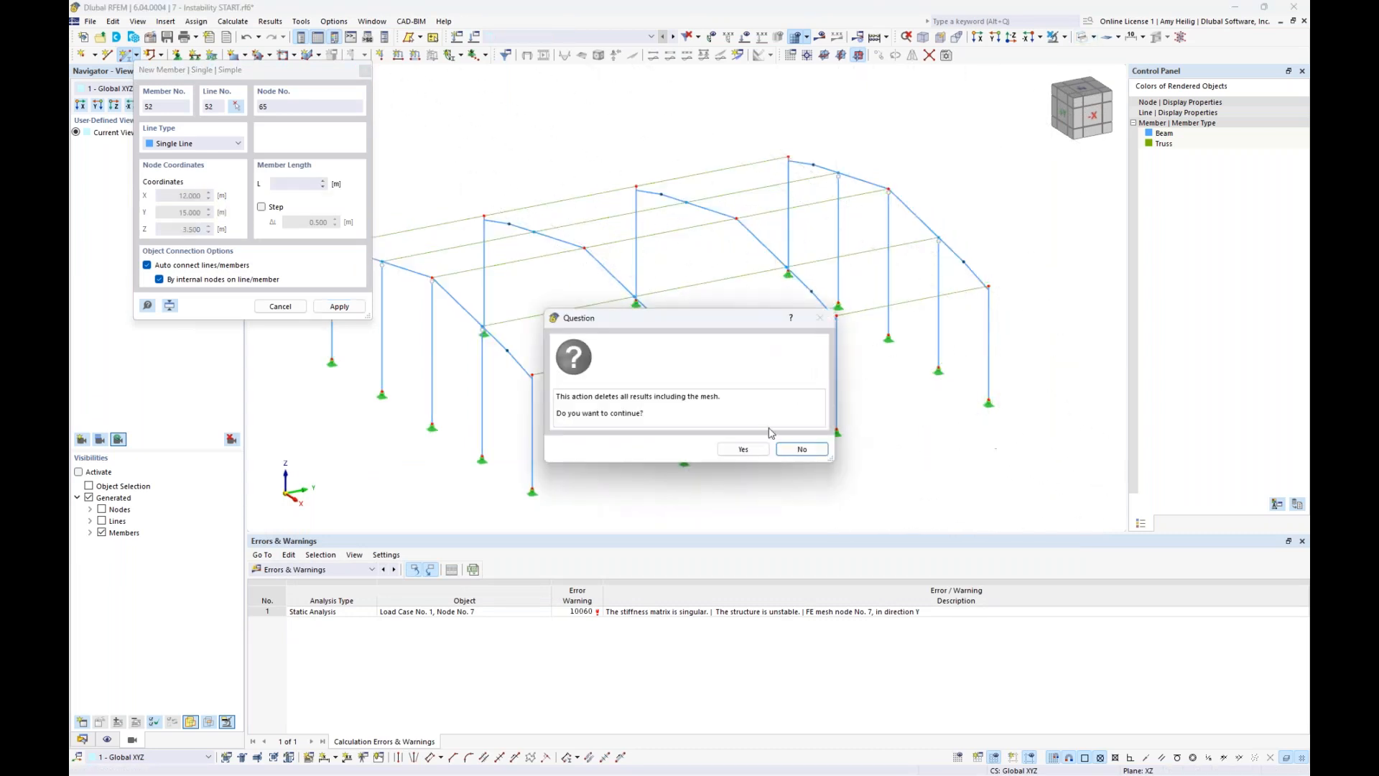
pyautogui.click(741, 450)
pyautogui.scroll(5, 883, 445)
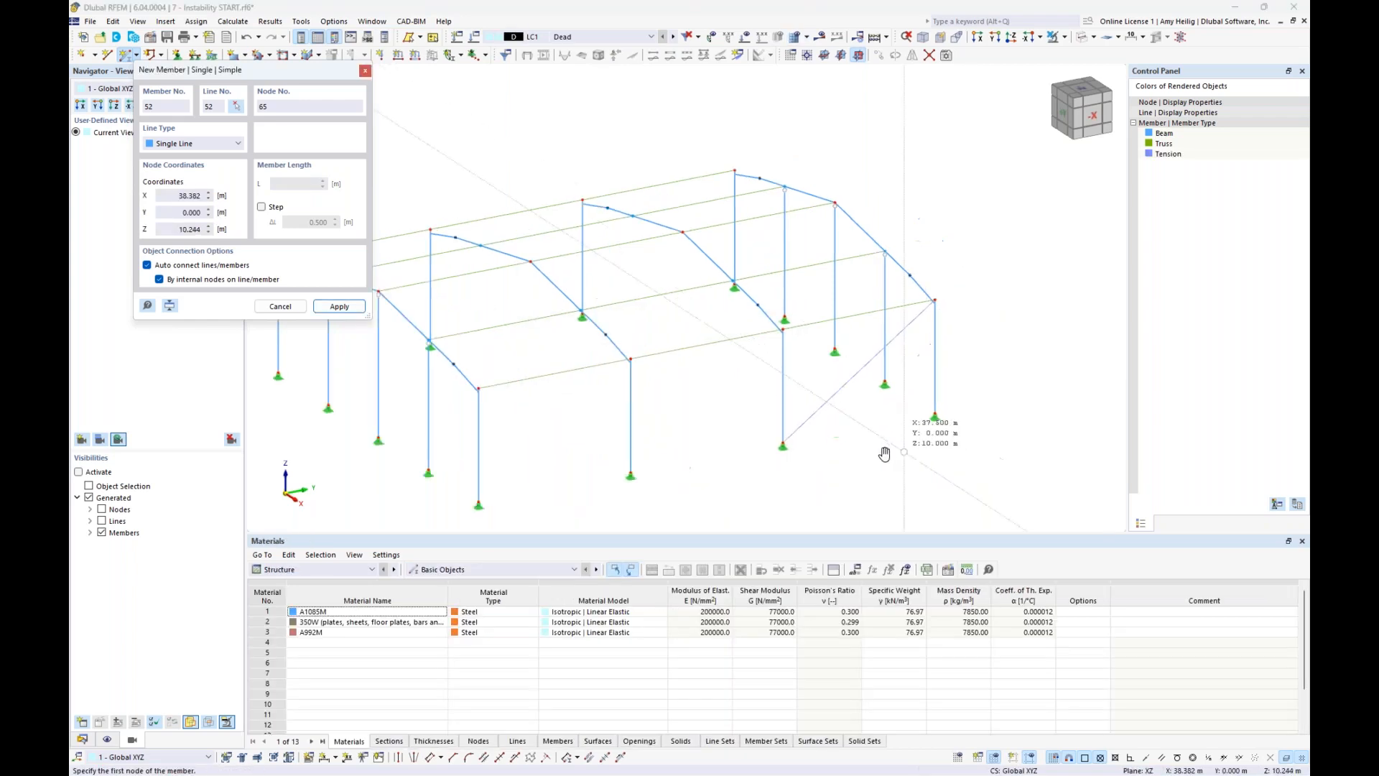
# - Draw crossed tension diagonals in the two roof panels of the same end bay, from the eave up to the ridge
pyautogui.click(691, 286)
pyautogui.click(837, 174)
pyautogui.click(838, 174)
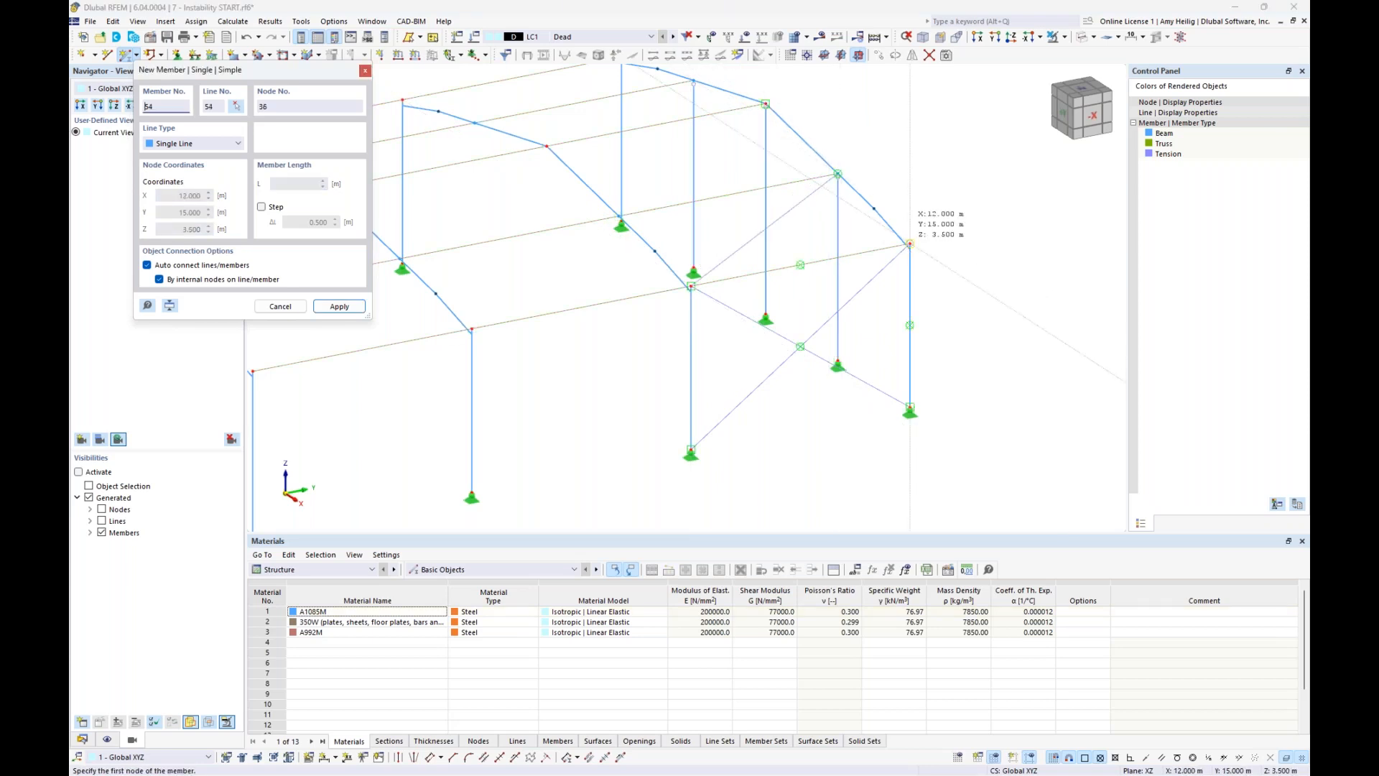
pyautogui.click(909, 245)
pyautogui.click(619, 215)
pyautogui.click(766, 104)
pyautogui.click(548, 147)
pyautogui.rightClick(920, 173)
pyautogui.rightClick(921, 173)
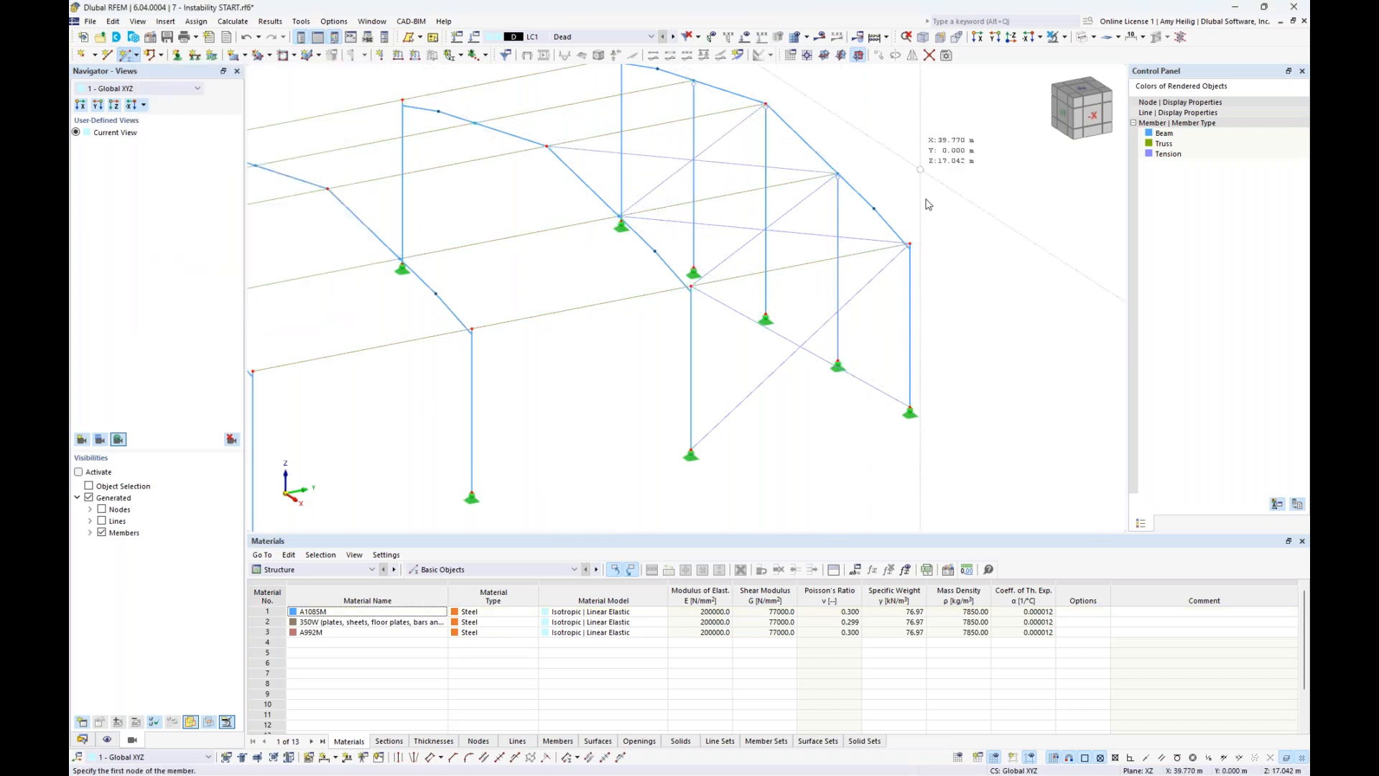
# - Mirror a copy of the wall and roof bracing to the other half of the hall about the vertical plane through the ridge node
pyautogui.keyDown('ctrl'); pyautogui.moveTo(926, 201); pyautogui.dragTo(884, 211, button='middle'); pyautogui.keyUp('ctrl')
pyautogui.moveTo(745, 438); pyautogui.dragTo(658, 181)
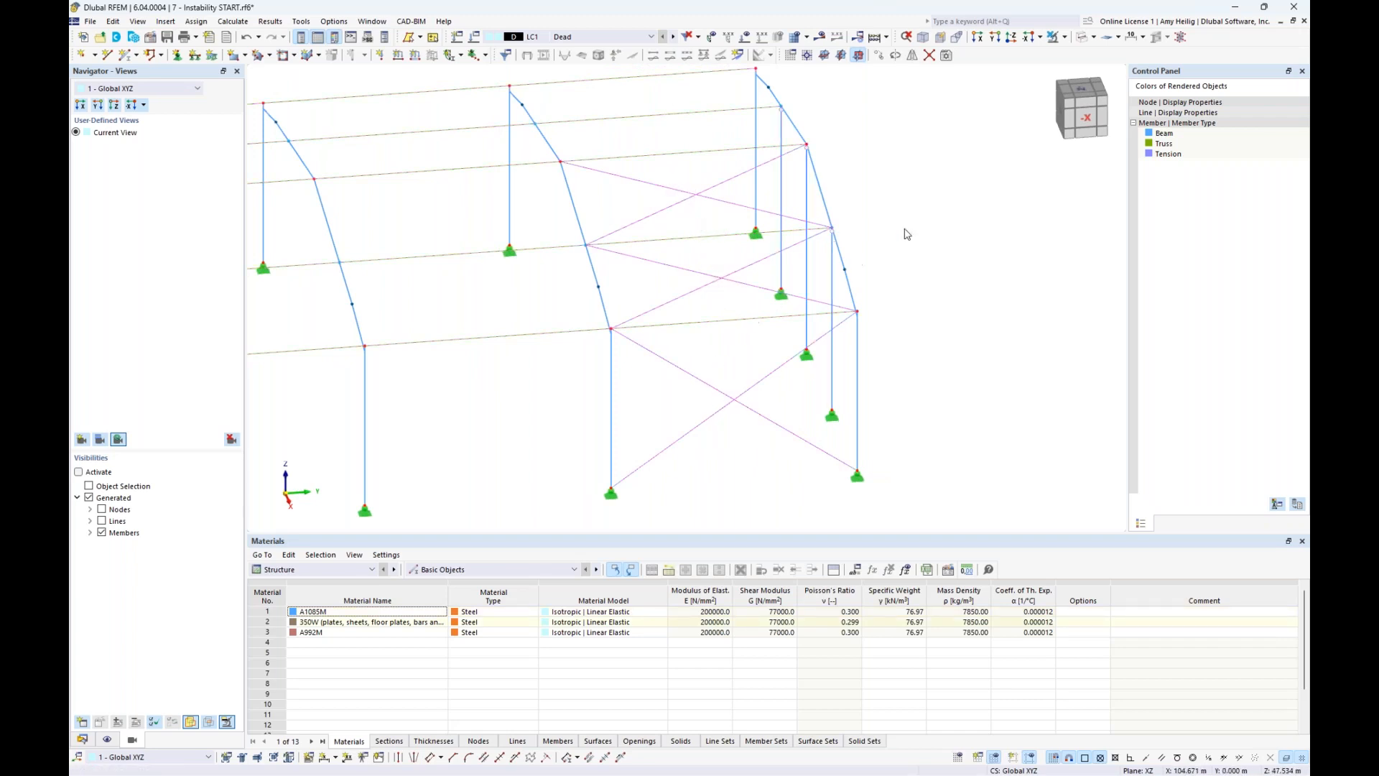
pyautogui.click(913, 56)
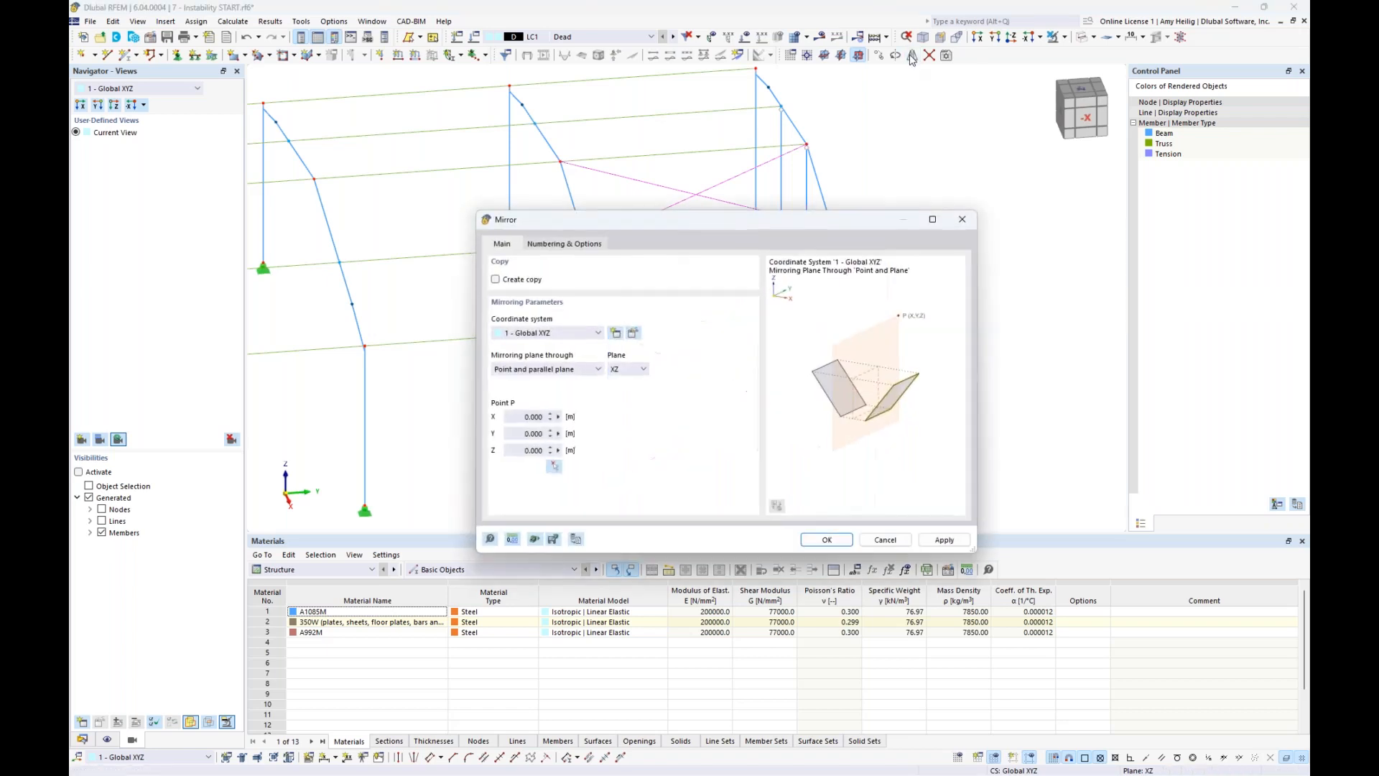
pyautogui.click(628, 368)
pyautogui.click(623, 388)
pyautogui.click(555, 465)
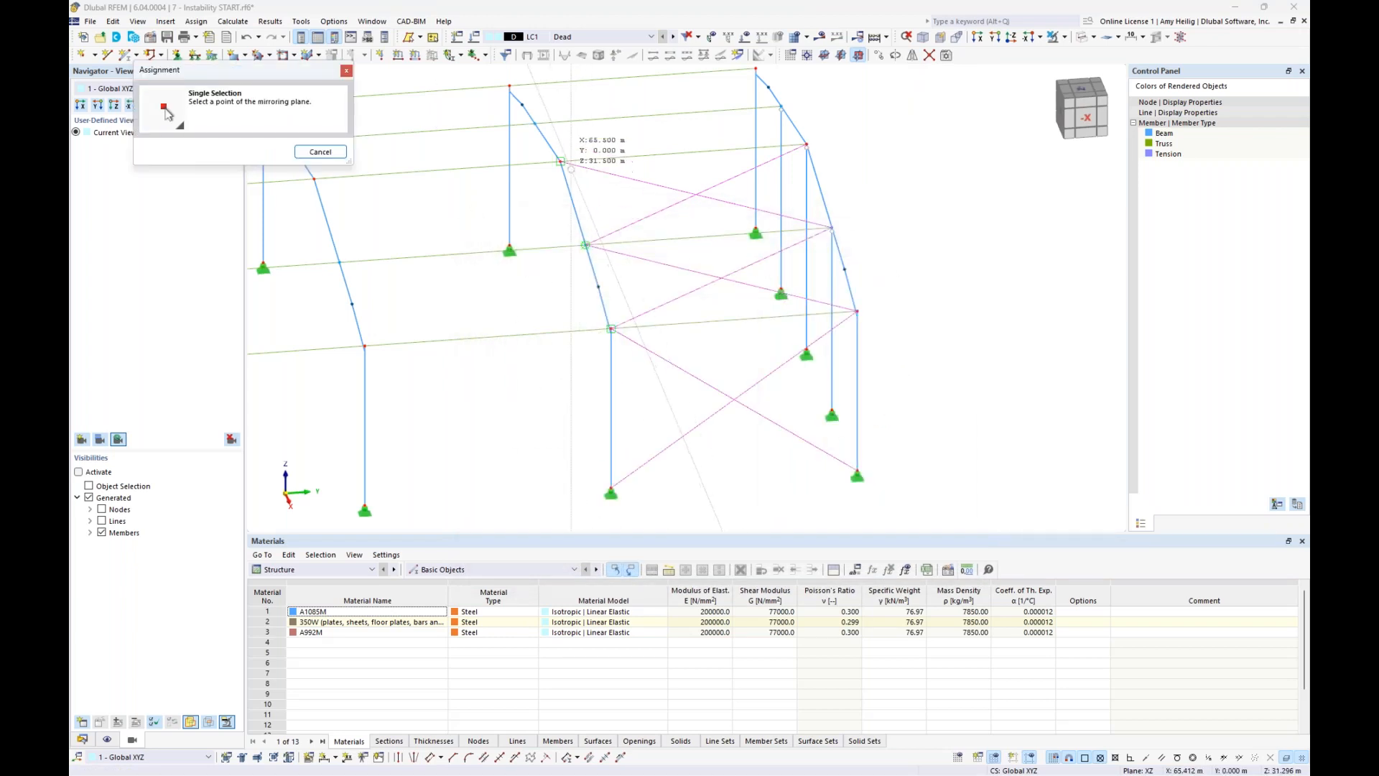
pyautogui.click(561, 161)
pyautogui.click(790, 543)
pyautogui.keyDown('ctrl'); pyautogui.moveTo(671, 413); pyautogui.dragTo(762, 414, button='middle'); pyautogui.keyUp('ctrl')
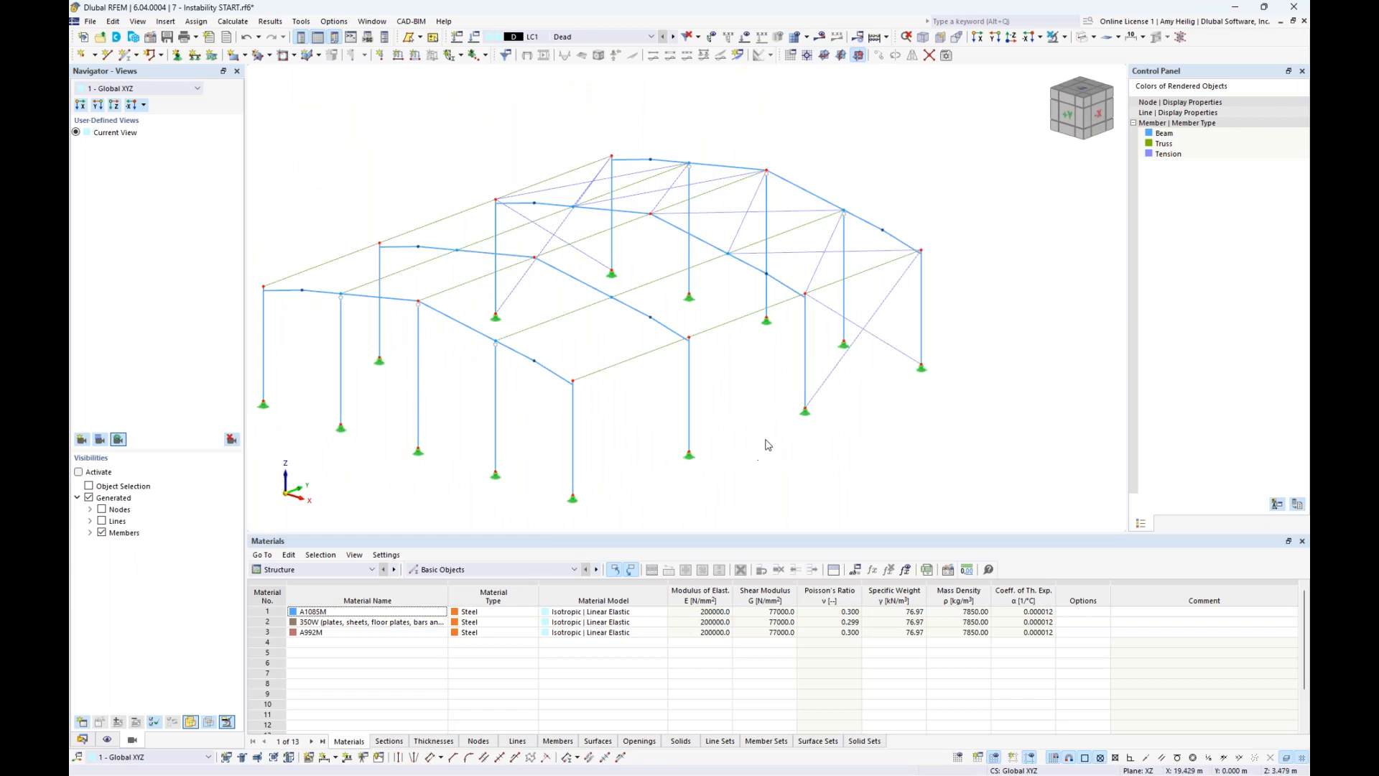
pyautogui.scroll(-2, 770, 438)
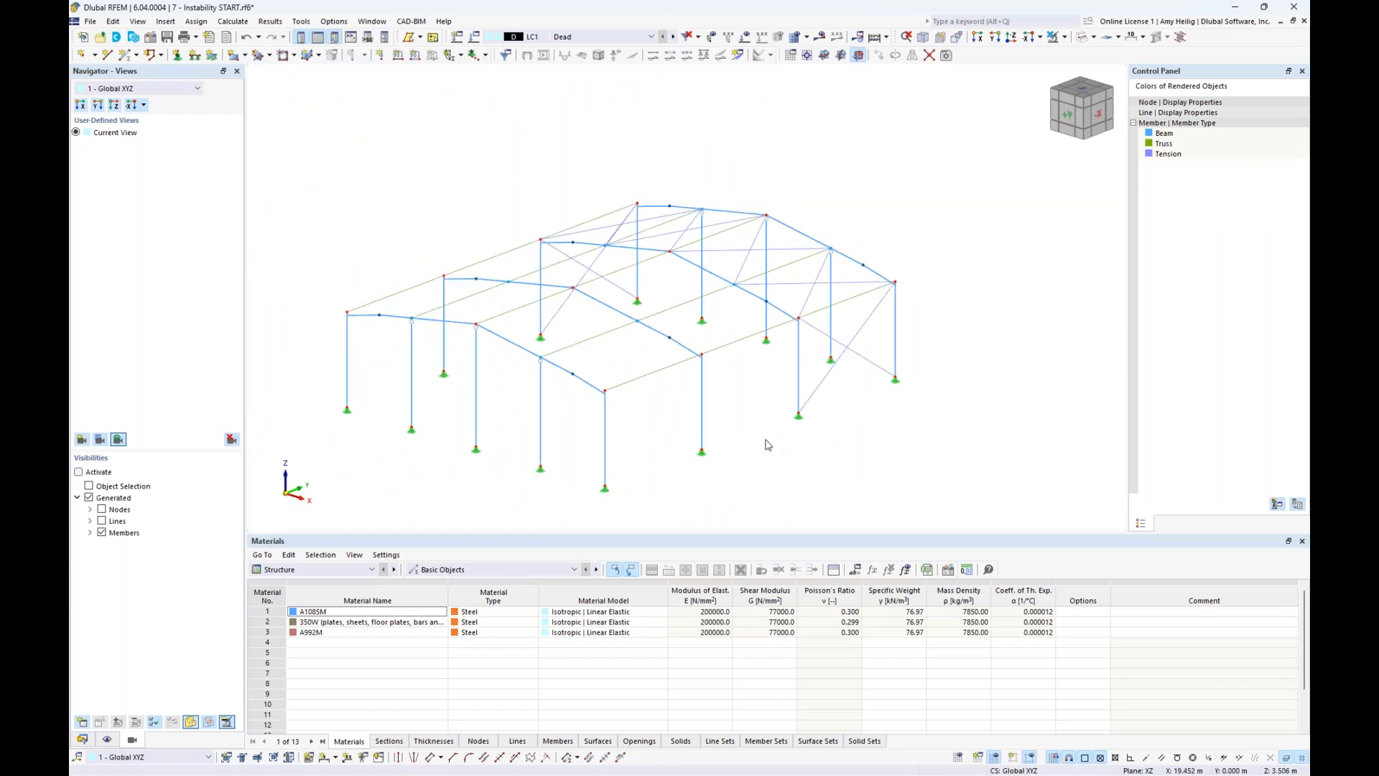
# - Recalculate LC1 - Dead and examine the reported error and the node it marks in the frame
pyautogui.click(820, 38)
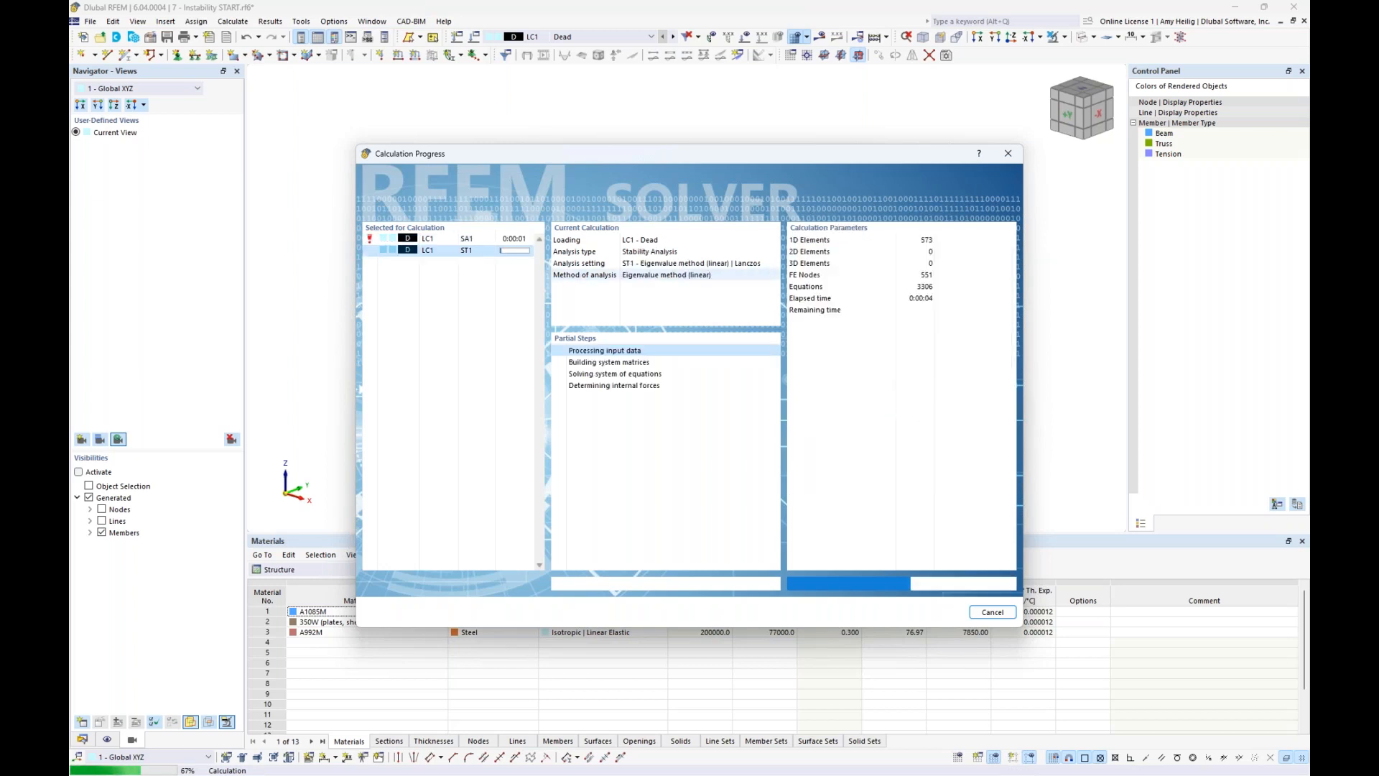
pyautogui.click(801, 449)
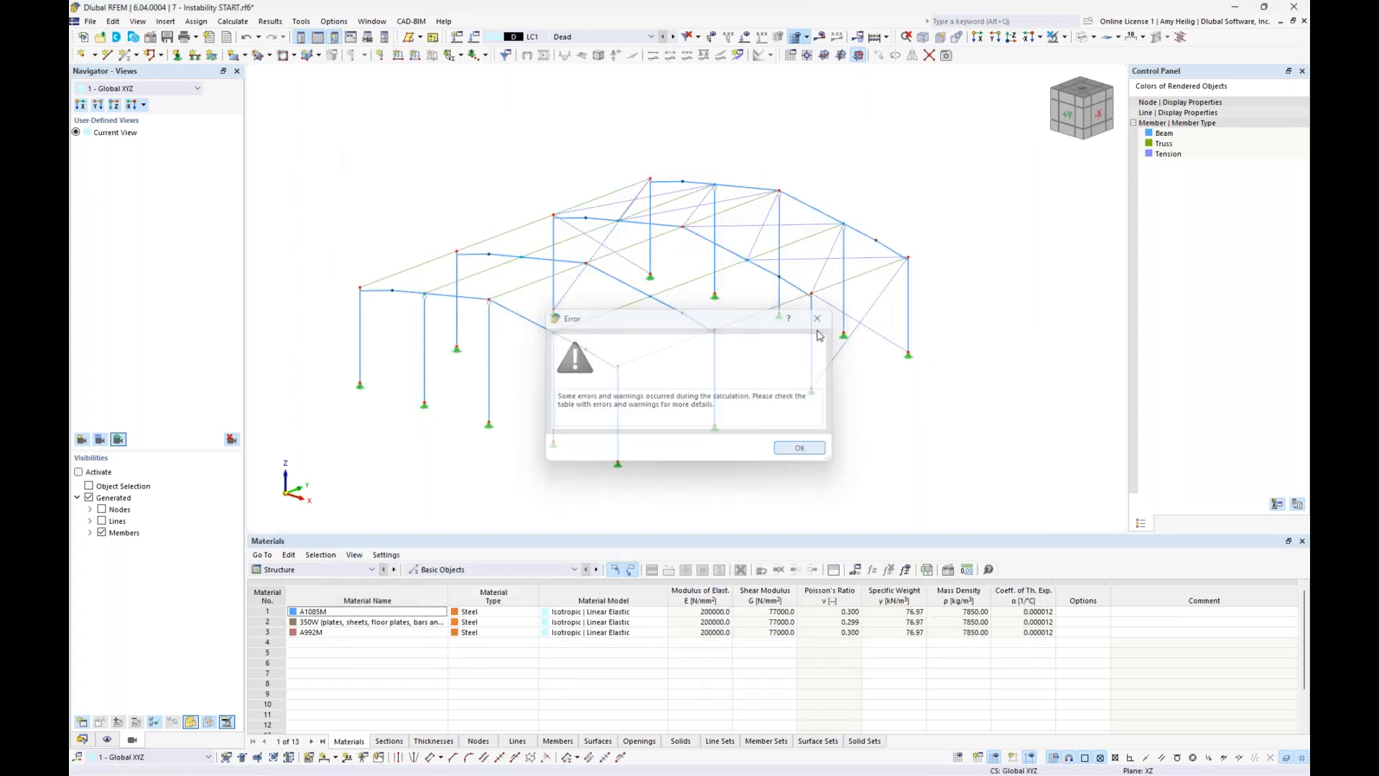
pyautogui.click(817, 42)
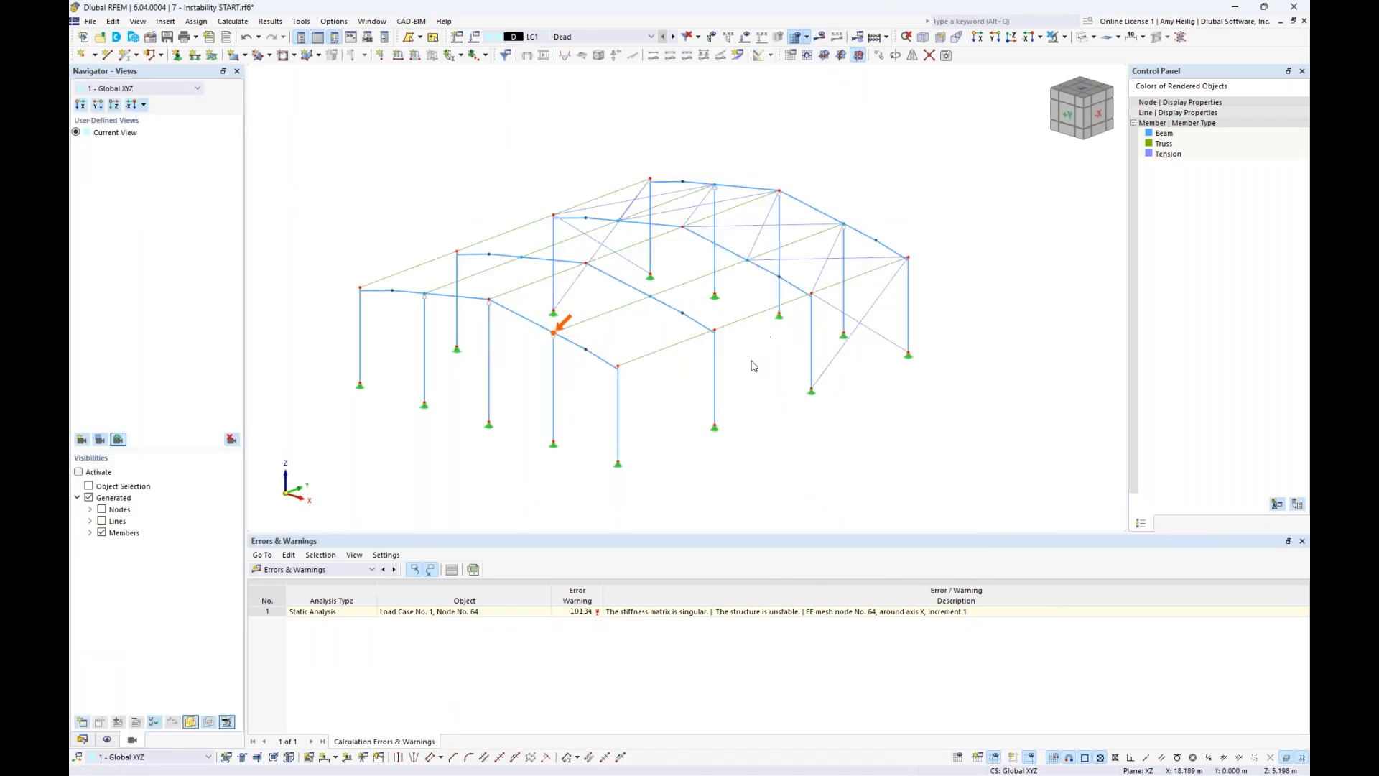
pyautogui.click(748, 612)
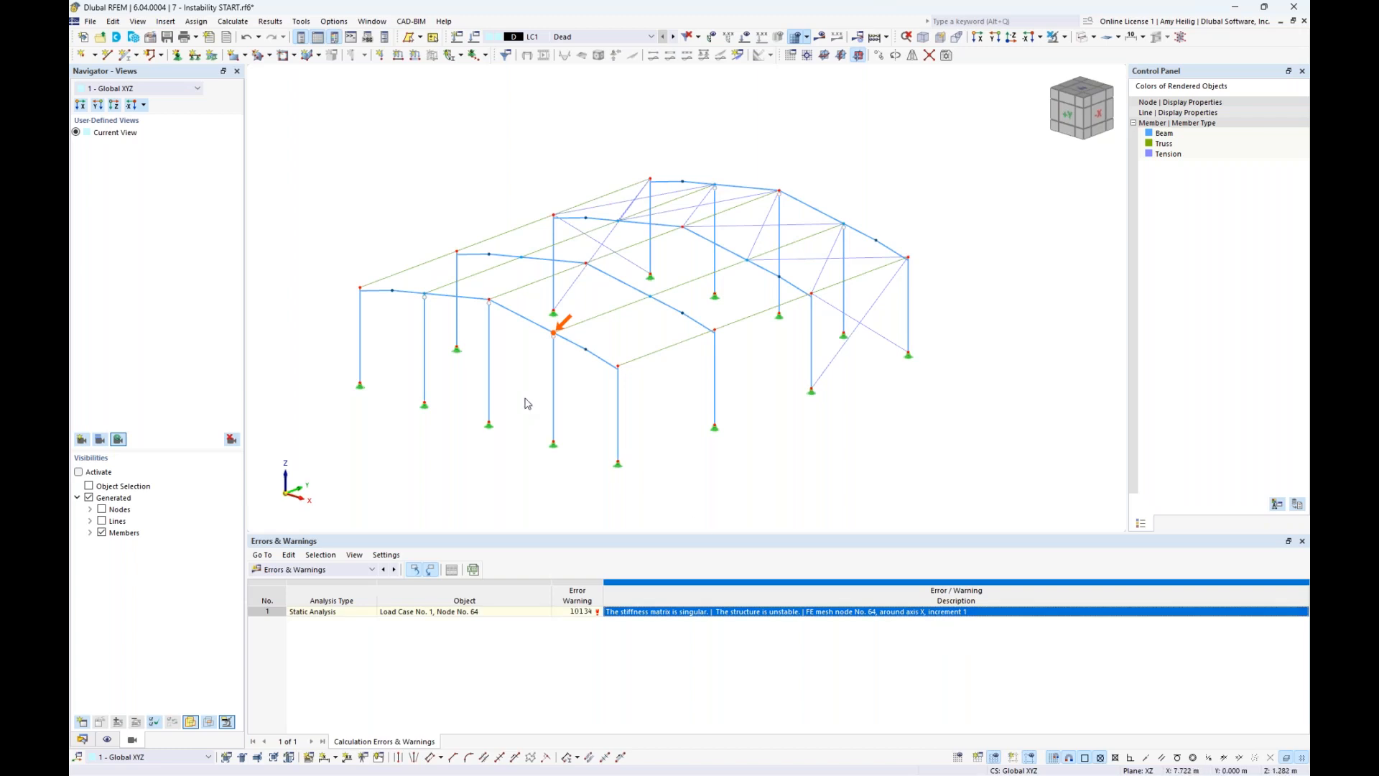
pyautogui.scroll(3, 691, 370)
pyautogui.scroll(2, 692, 361)
pyautogui.moveTo(708, 385); pyautogui.dragTo(626, 370, button='middle')
pyautogui.scroll(-1, 604, 377)
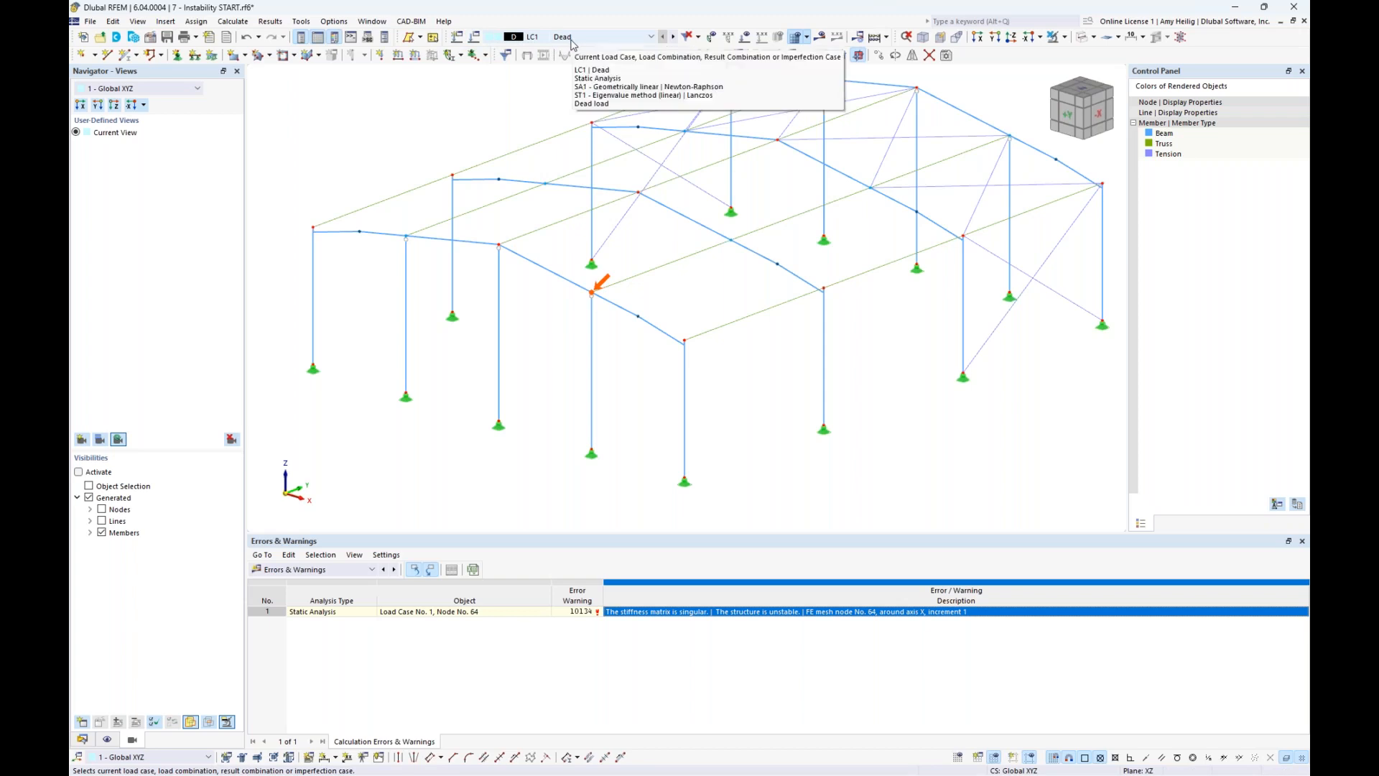
# - Display LC1's first mode shape, examine the gable column at the marked node, and hide the results
pyautogui.click(821, 38)
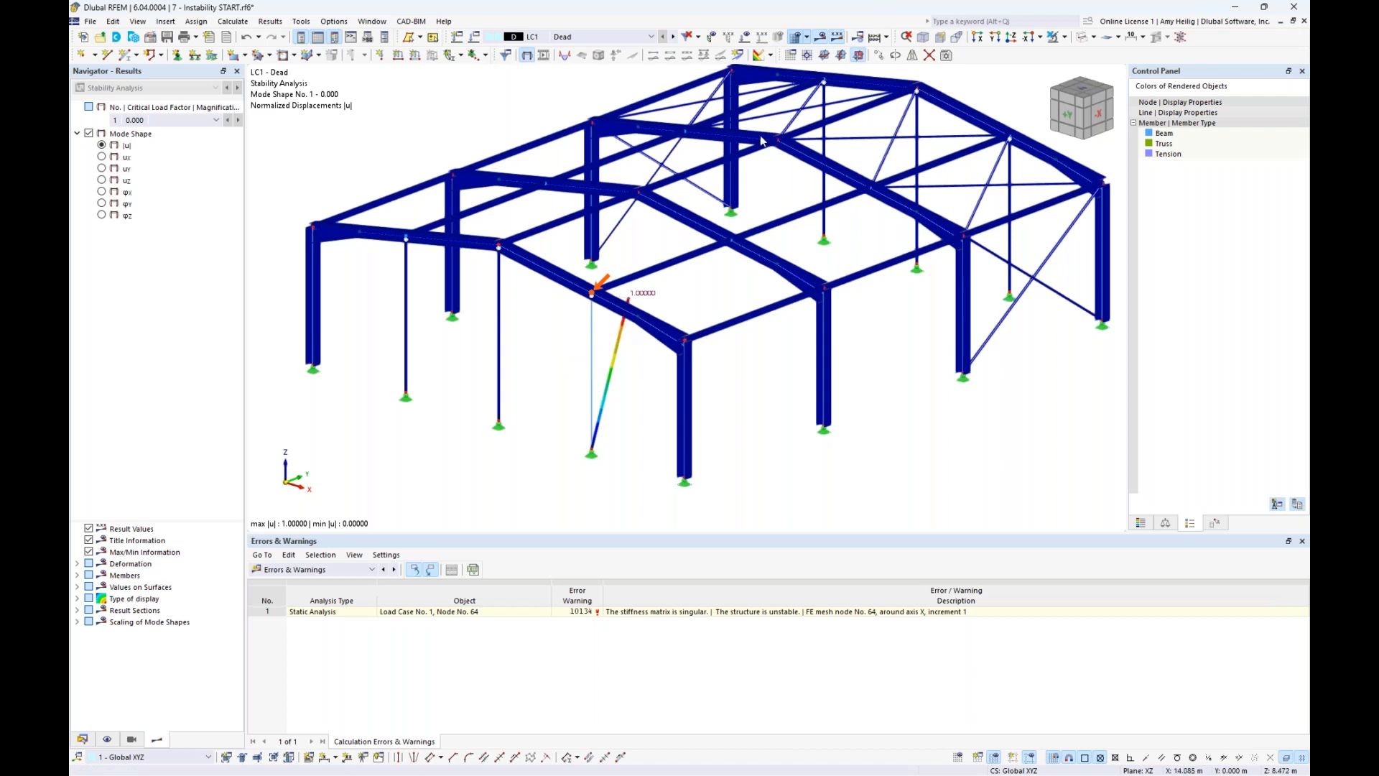
pyautogui.keyDown('ctrl'); pyautogui.moveTo(785, 75); pyautogui.dragTo(744, 256, button='middle'); pyautogui.keyUp('ctrl')
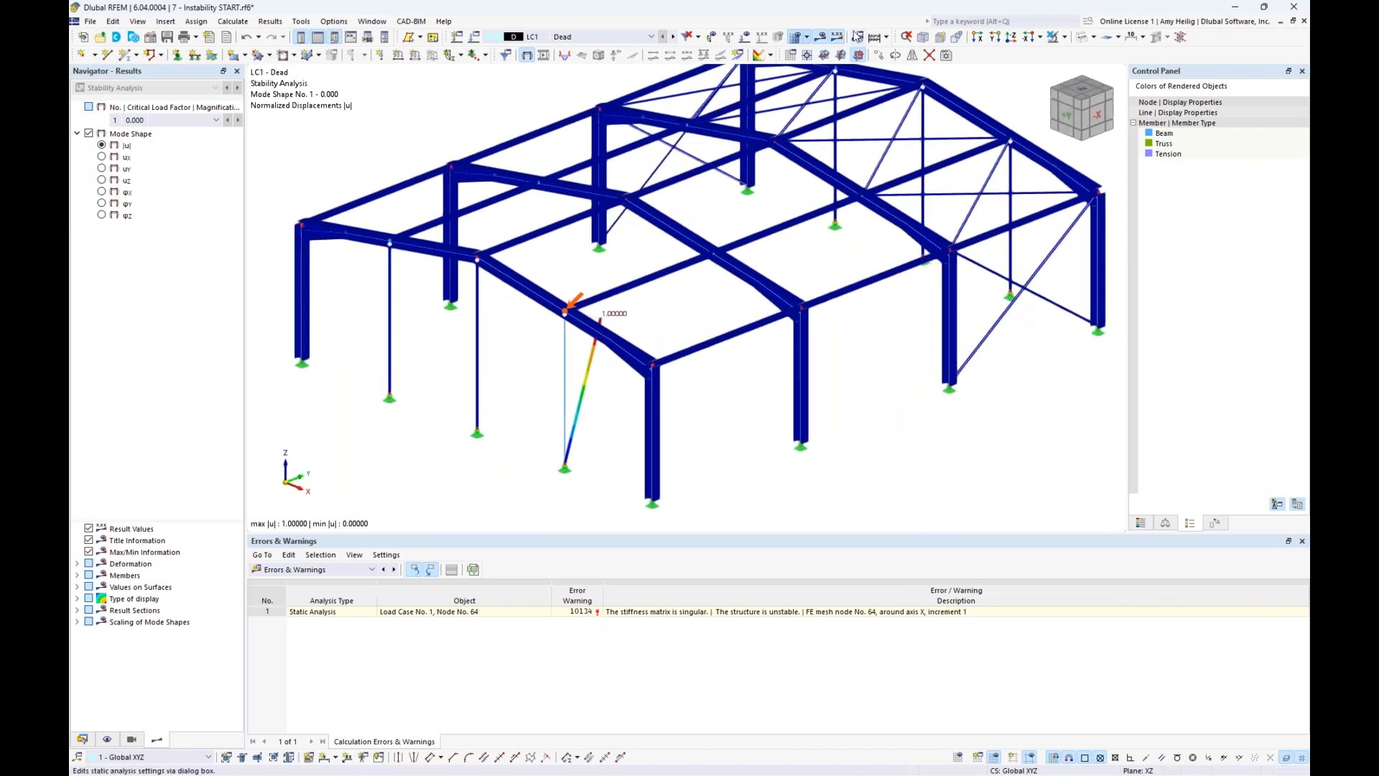
pyautogui.click(527, 55)
# - Move the detached top node of the gable column onto the rafter node where the purlin connects, accepting deletion of results
pyautogui.scroll(6, 561, 318)
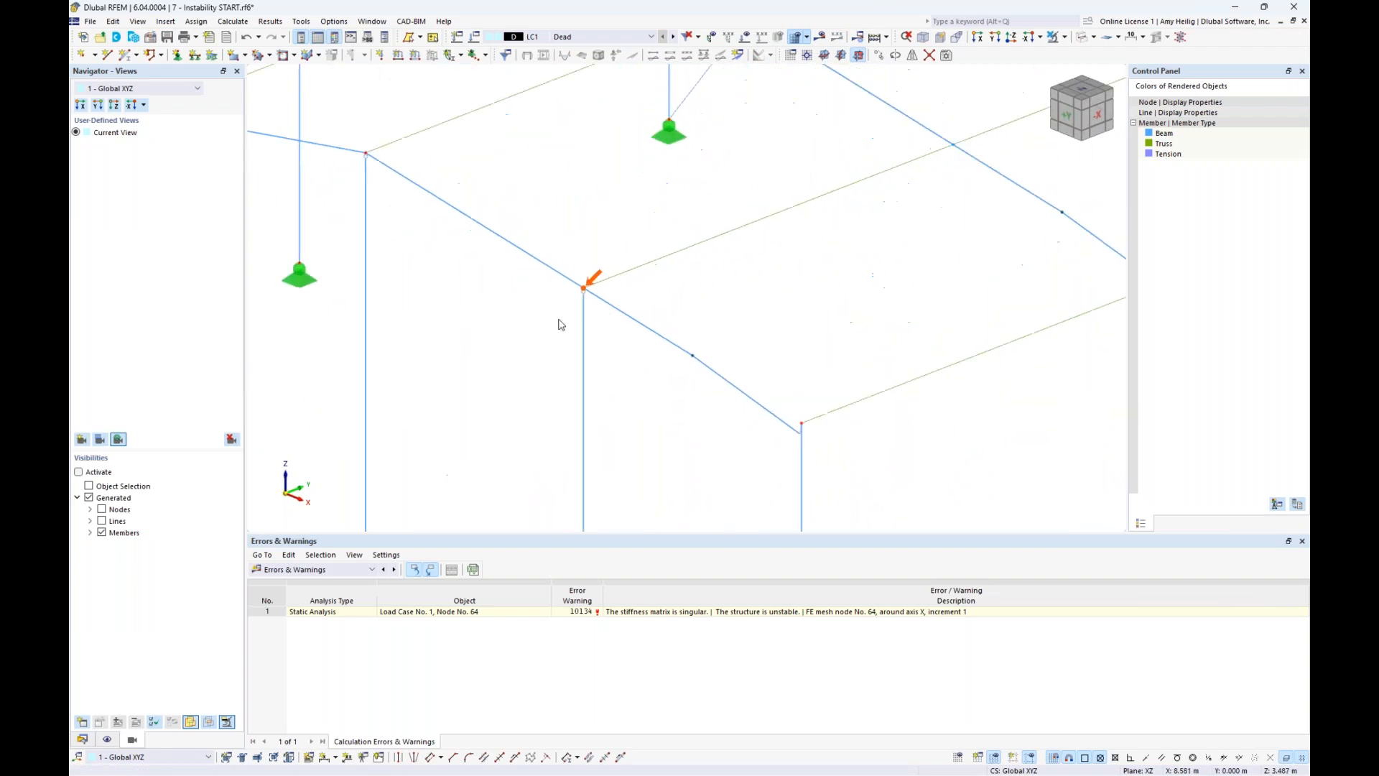
pyautogui.keyDown('ctrl'); pyautogui.moveTo(600, 278); pyautogui.dragTo(628, 267, button='middle'); pyautogui.keyUp('ctrl')
pyautogui.scroll(3, 629, 267)
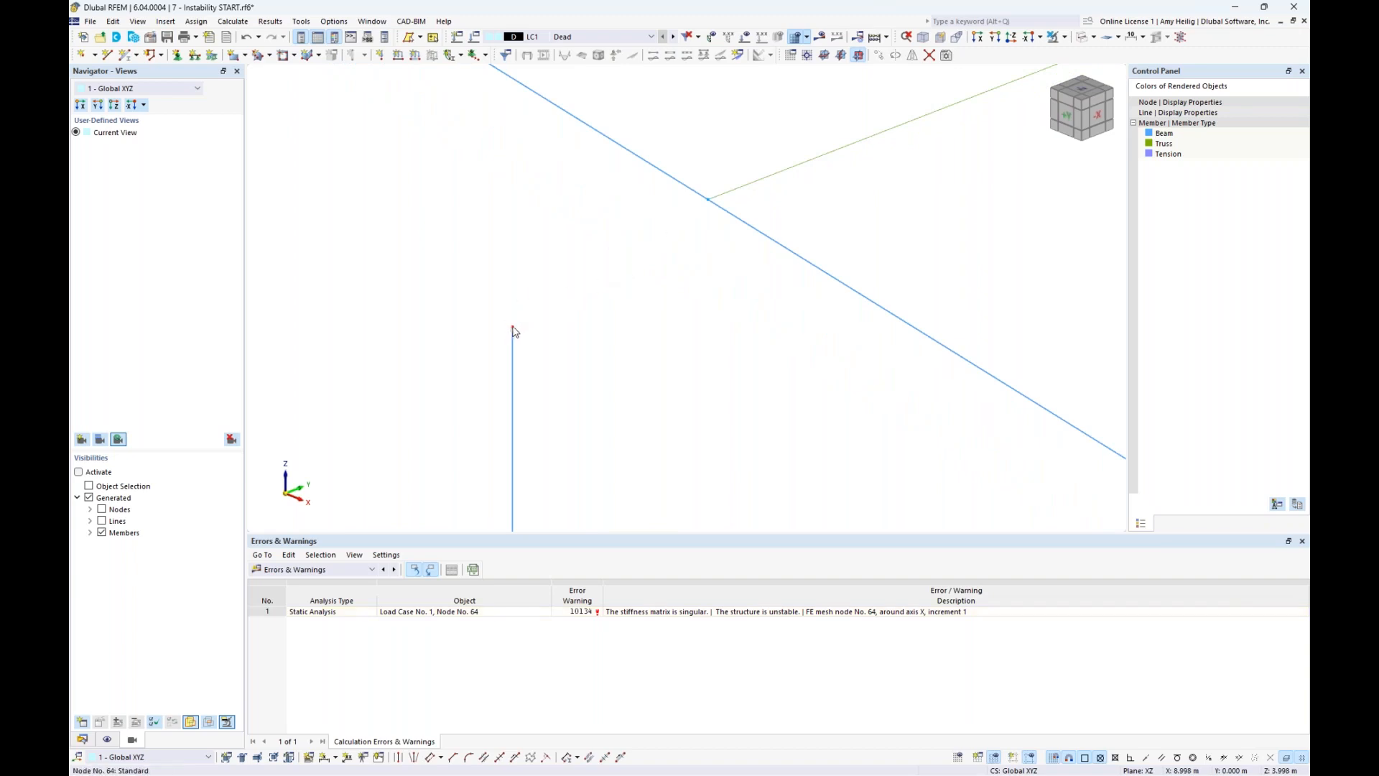
pyautogui.moveTo(516, 322); pyautogui.dragTo(522, 314)
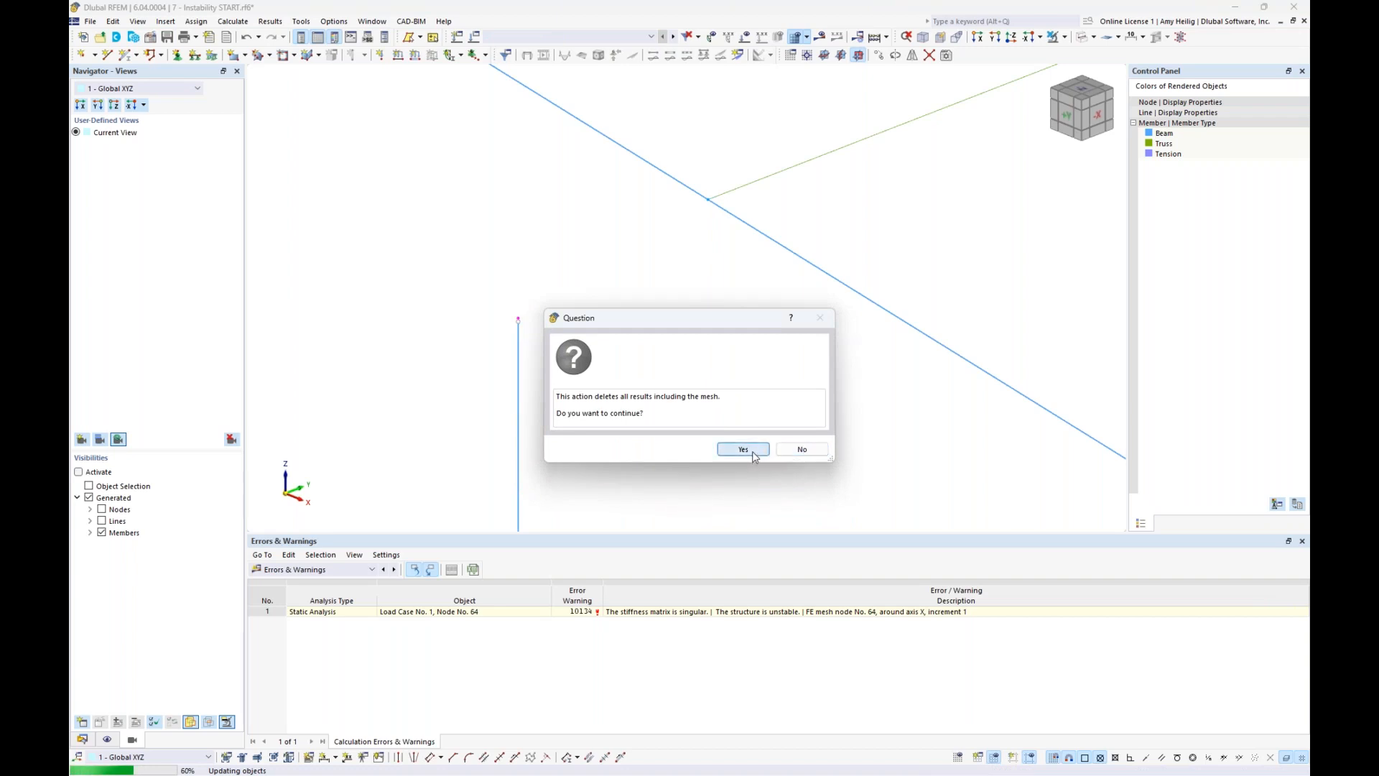
pyautogui.click(744, 449)
pyautogui.moveTo(519, 321); pyautogui.dragTo(708, 201)
pyautogui.scroll(-10, 738, 298)
pyautogui.scroll(-6, 737, 299)
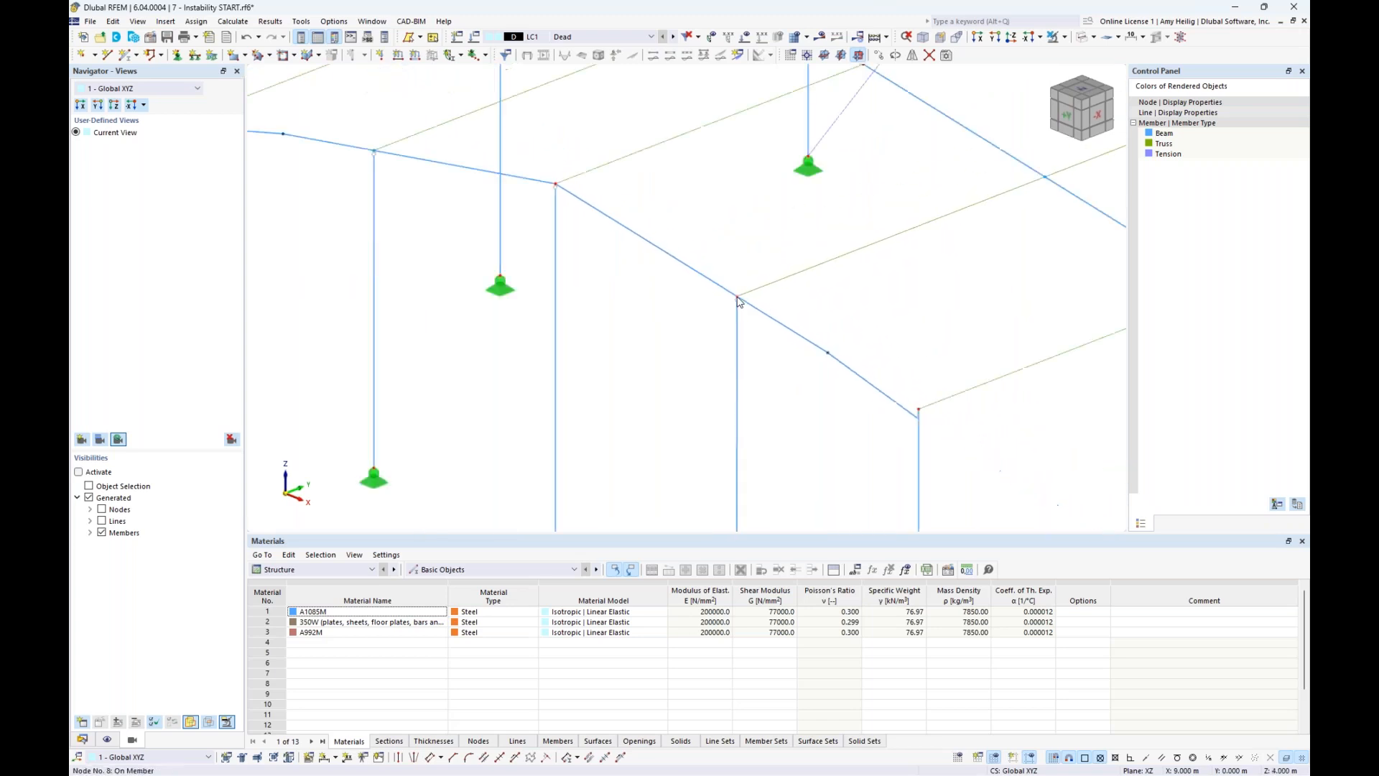
pyautogui.moveTo(721, 427); pyautogui.dragTo(610, 431, button='middle')
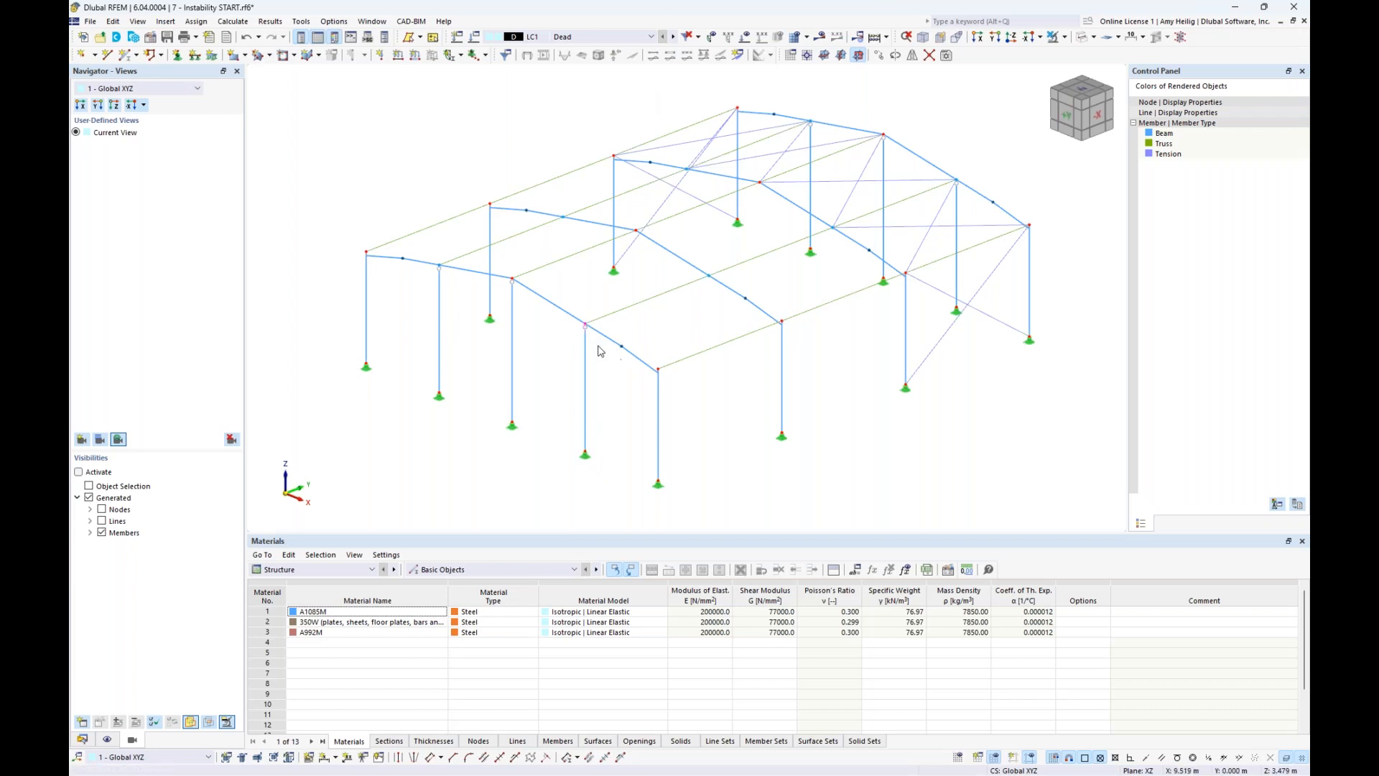
# - Switch to load combination CO2 - 1.25D + 1.50S and display its loads on the frame
pyautogui.click(596, 37)
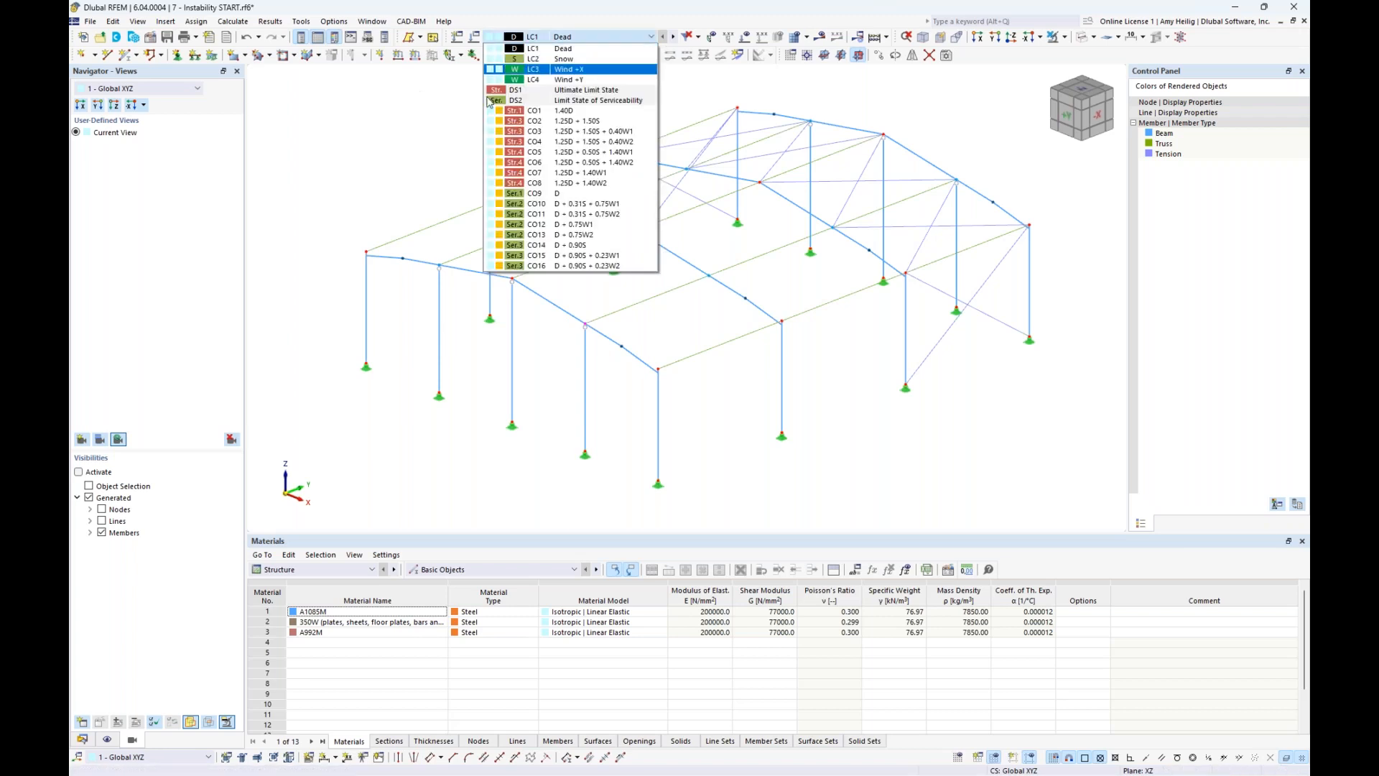
pyautogui.click(583, 122)
pyautogui.click(747, 39)
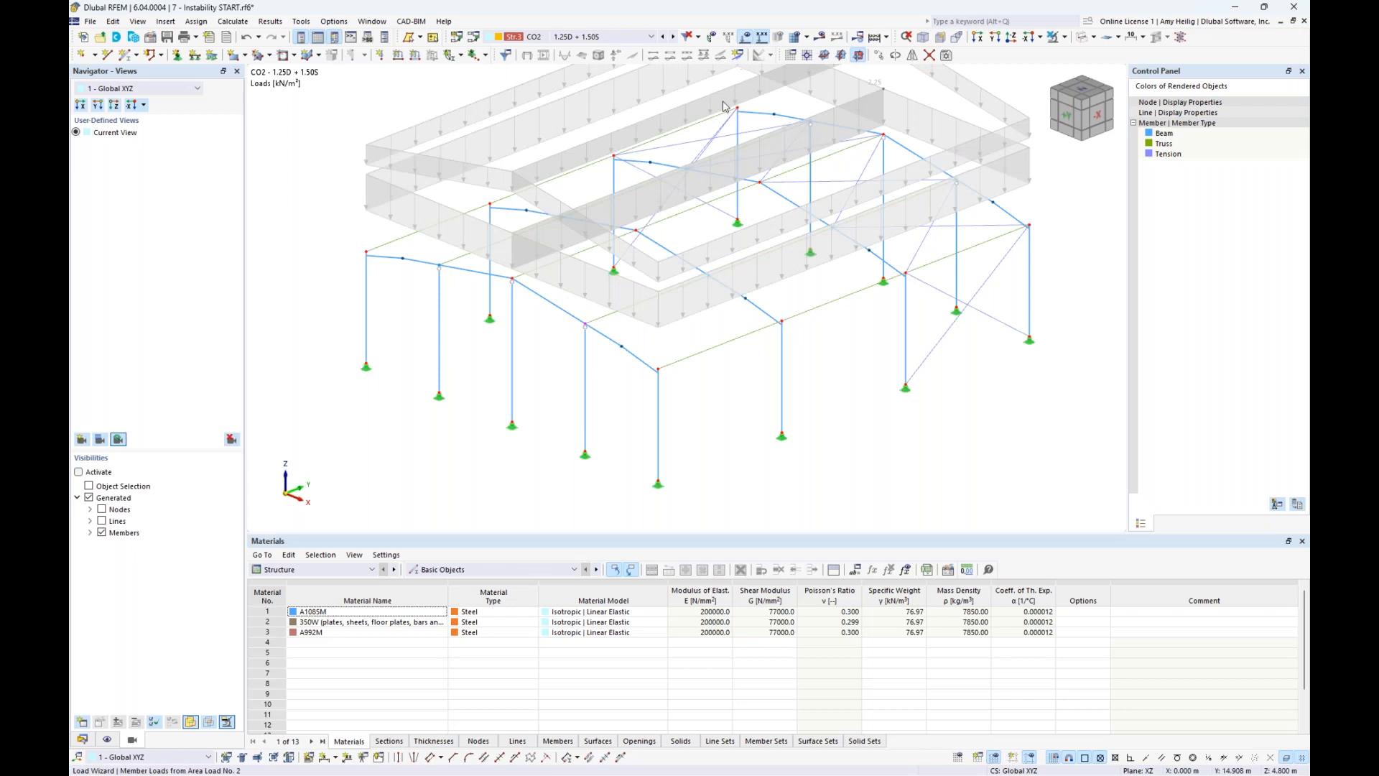
pyautogui.moveTo(721, 210); pyautogui.dragTo(770, 259, button='middle')
pyautogui.scroll(-1, 724, 286)
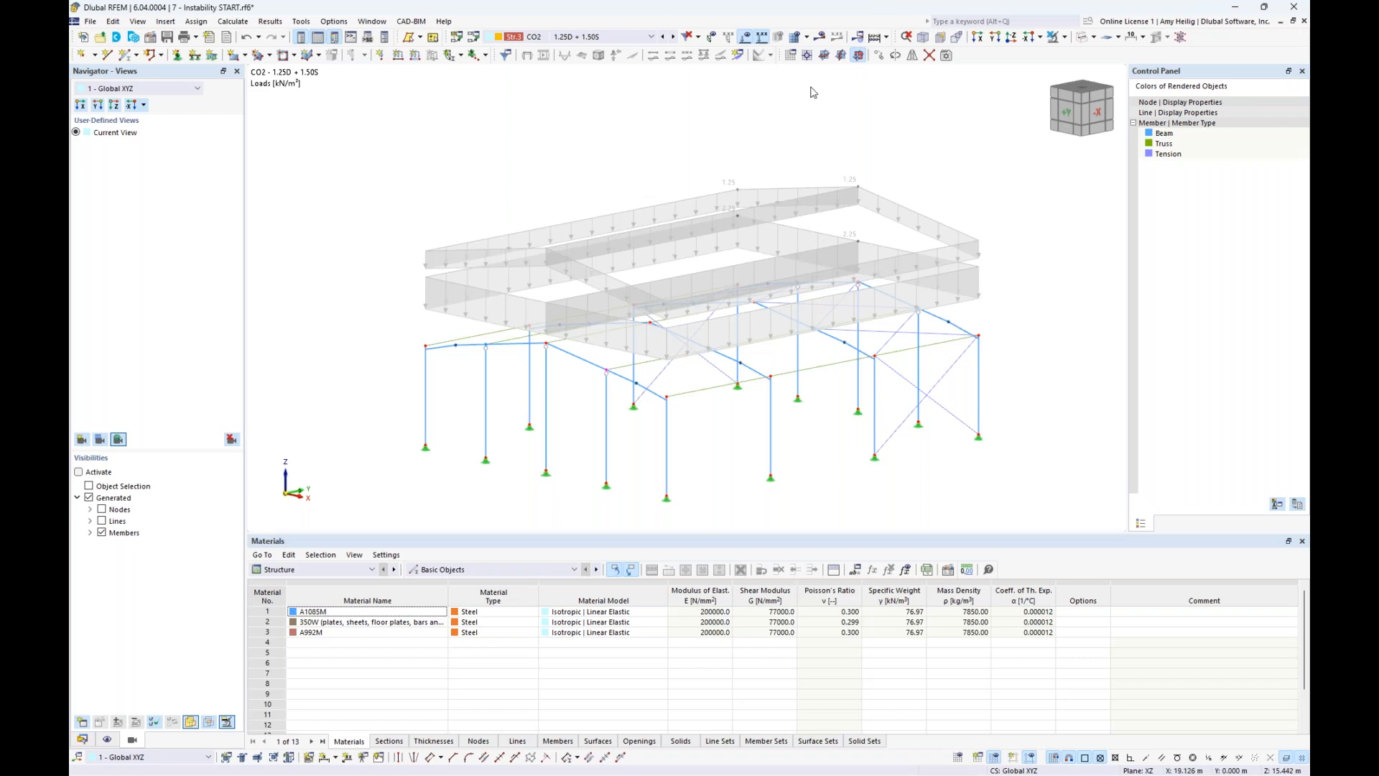
# - Calculate load combination CO2, examine the reported calculation error, and hide the loads on the frame
pyautogui.click(821, 36)
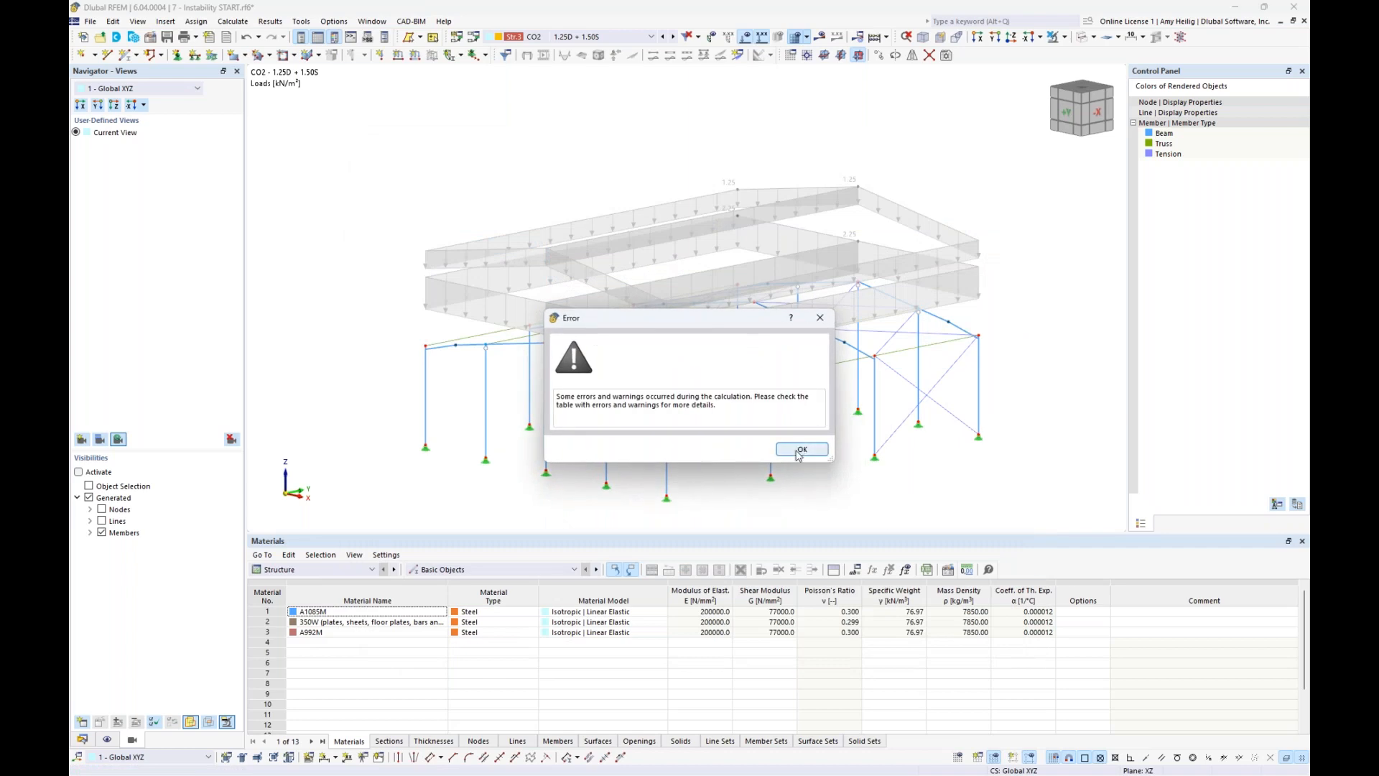
pyautogui.click(802, 449)
pyautogui.click(803, 613)
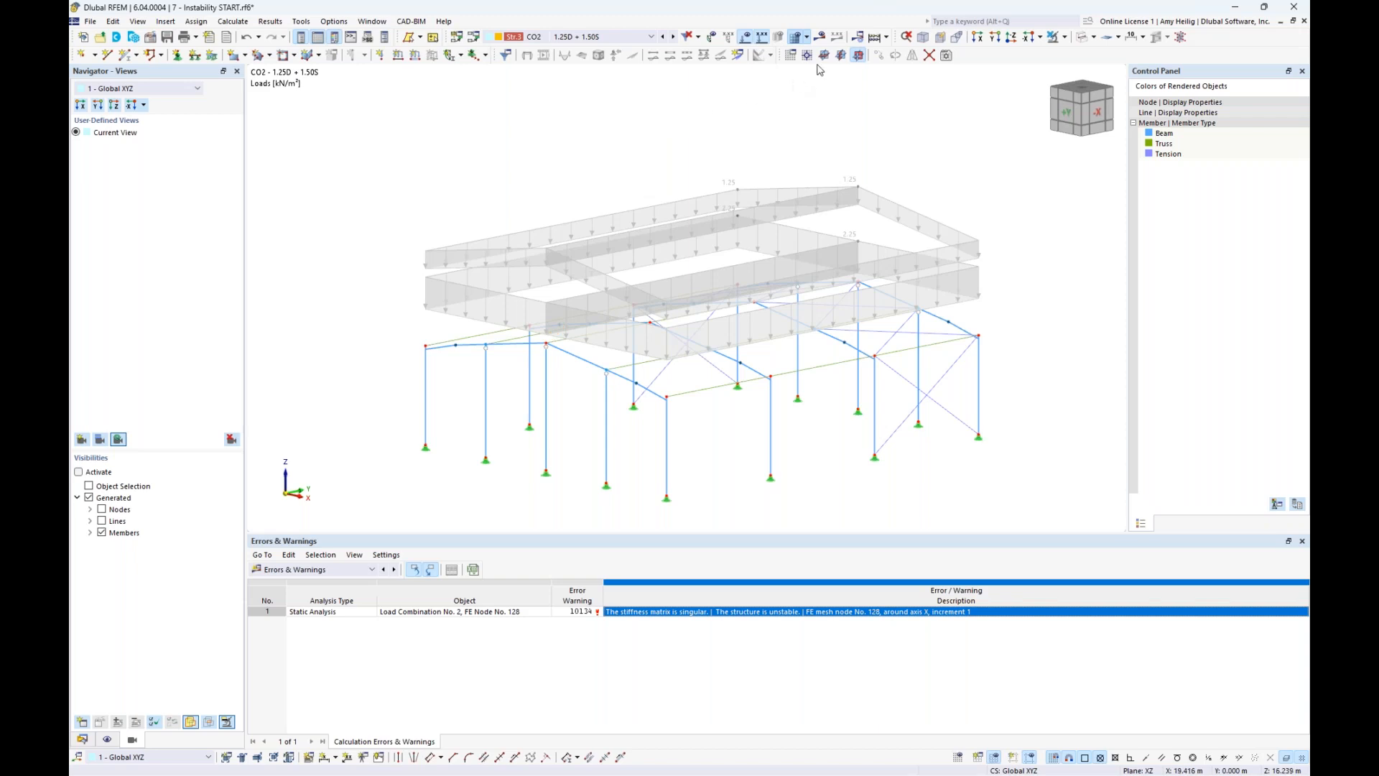
pyautogui.click(749, 38)
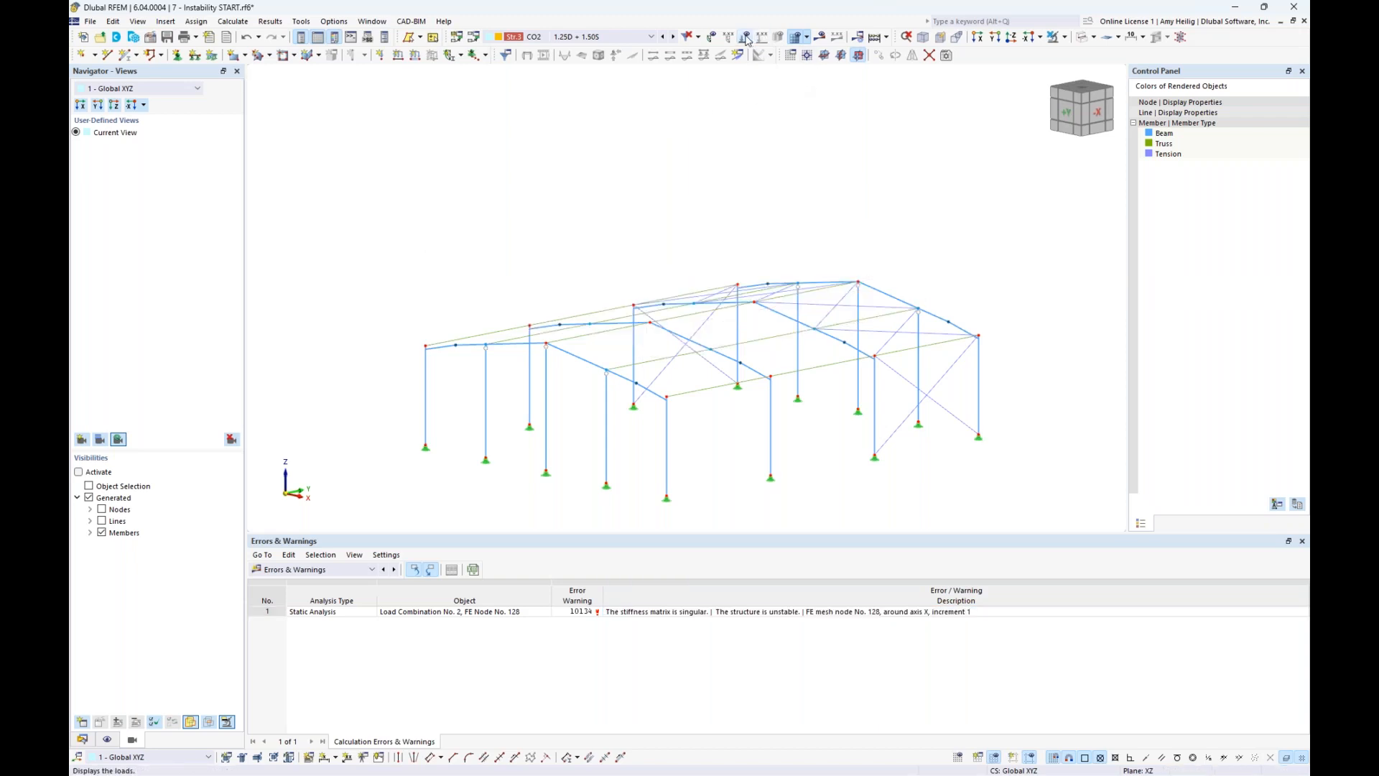
pyautogui.keyDown('ctrl'); pyautogui.moveTo(695, 264); pyautogui.dragTo(604, 198, button='middle'); pyautogui.keyUp('ctrl')
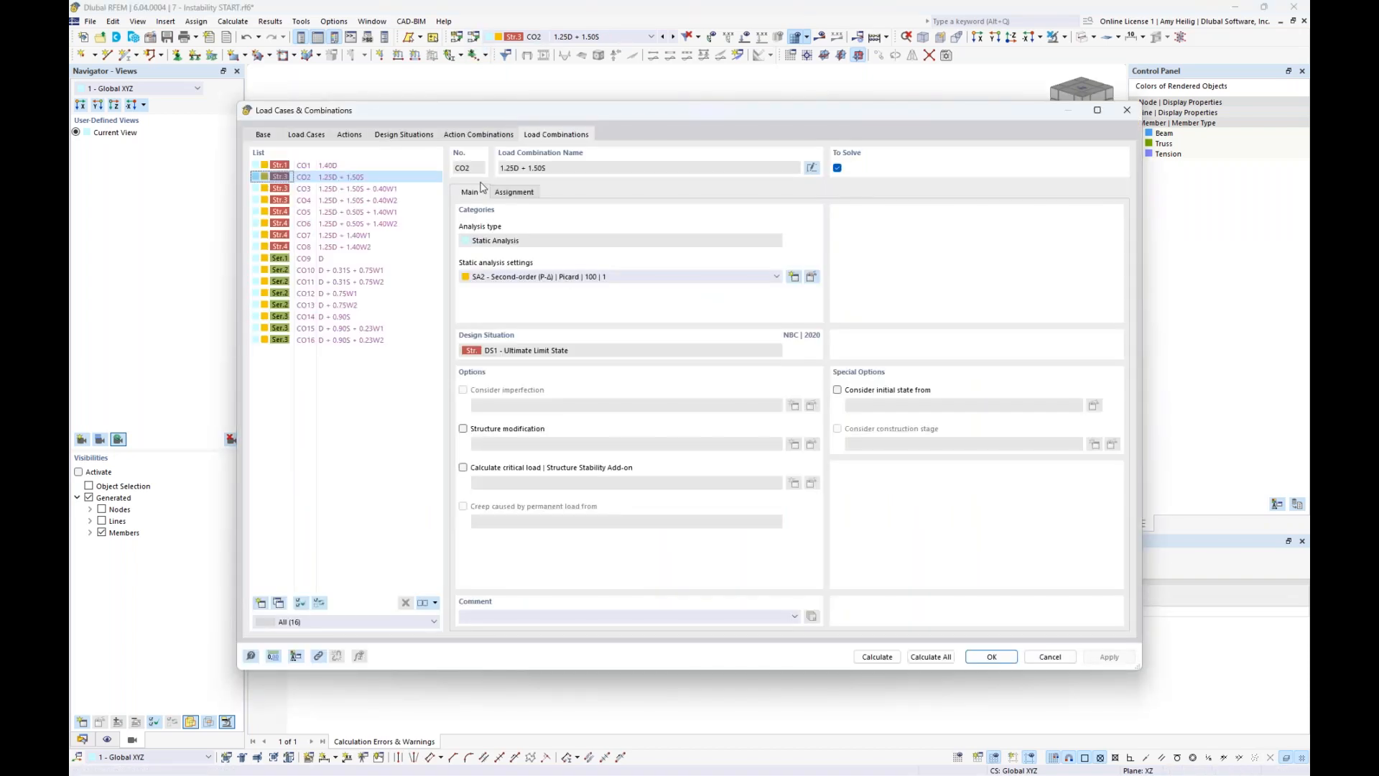
# - Set CO2 to SA1 - Geometrically linear, enable critical load calculation with stability settings ST1 at 4 lowest eigenvalues, and calculate it
pyautogui.click(558, 280)
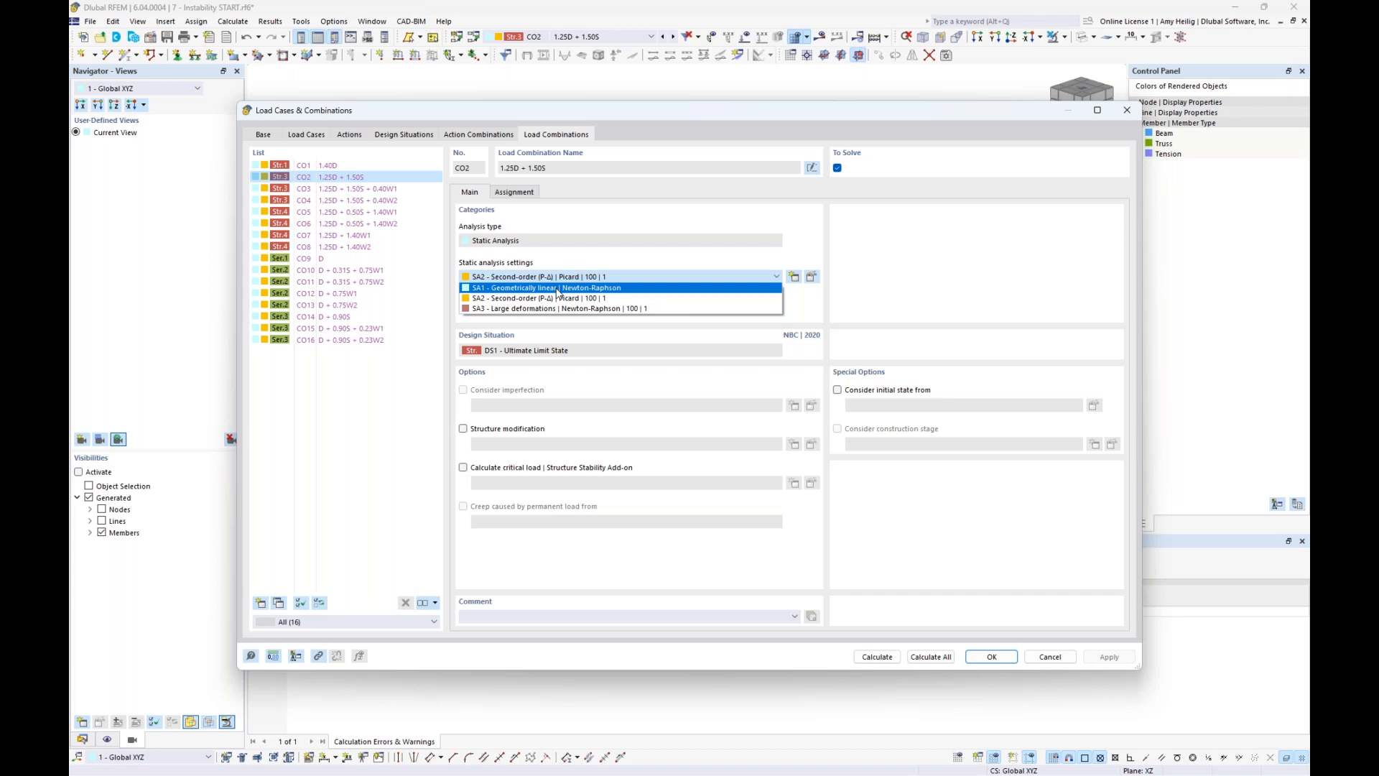
pyautogui.click(558, 288)
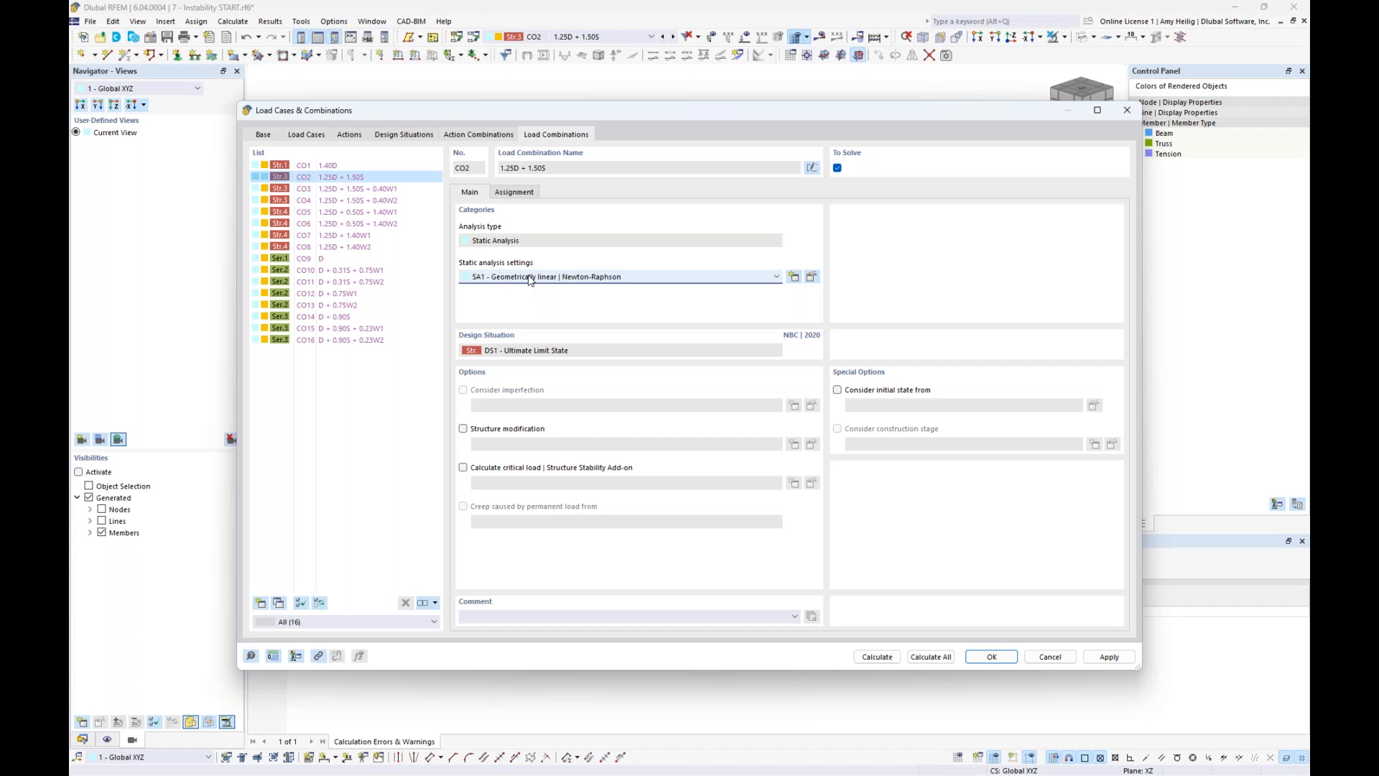
pyautogui.click(463, 468)
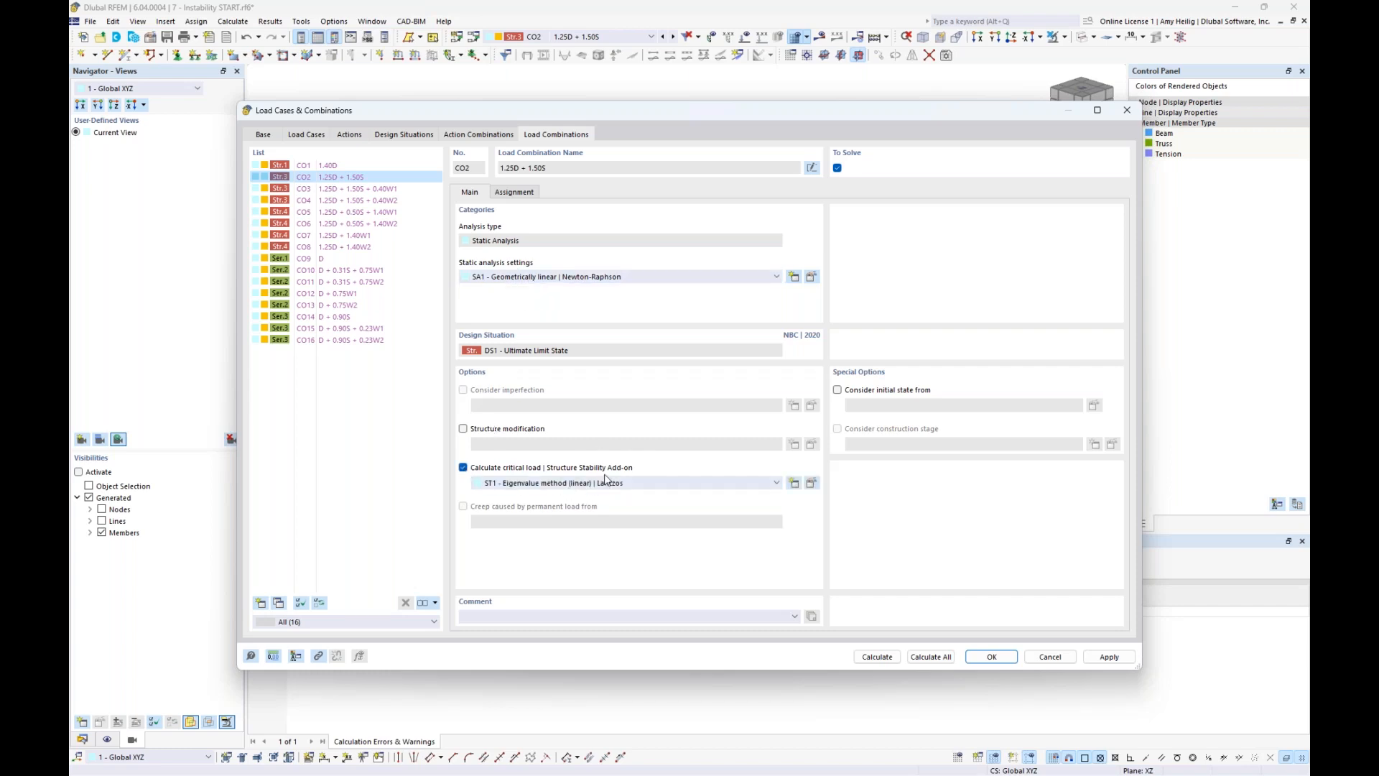
pyautogui.click(812, 482)
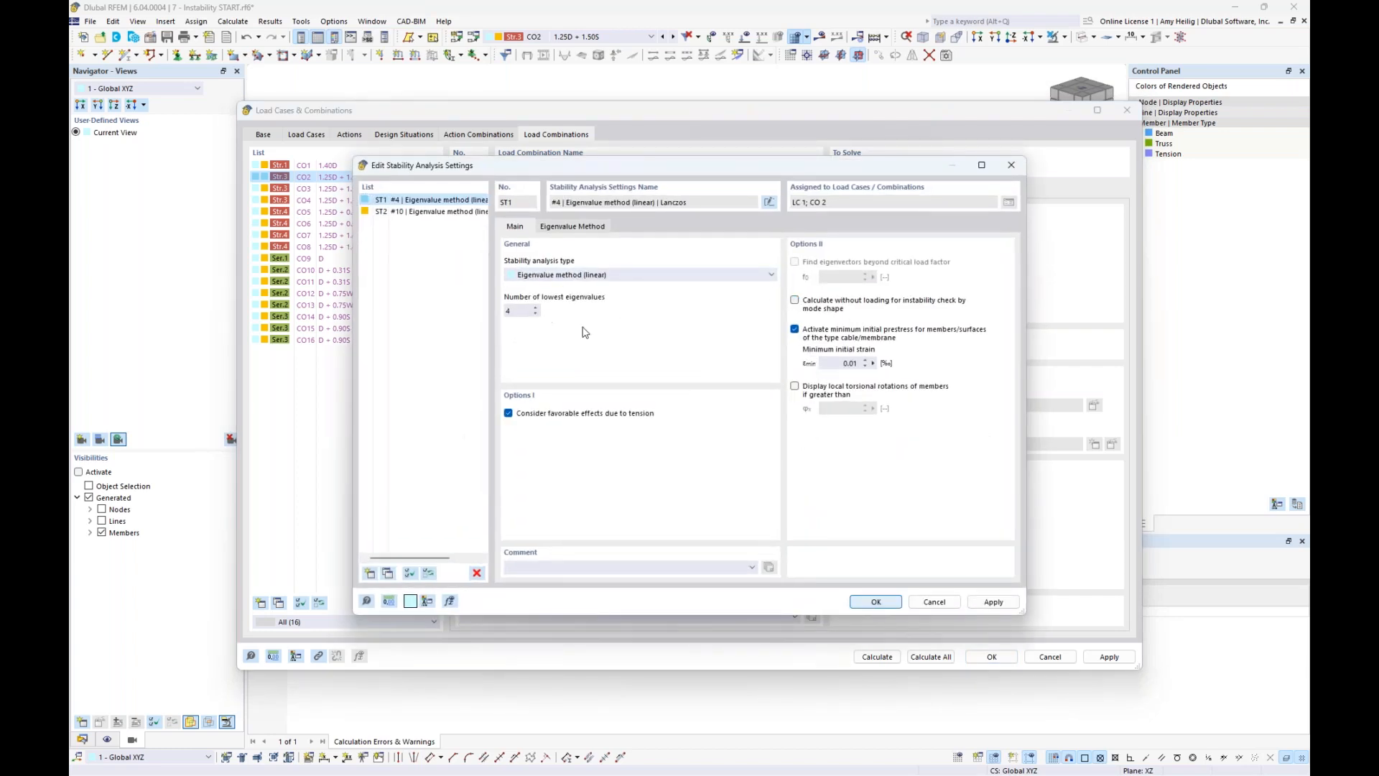
pyautogui.doubleClick(526, 308)
pyautogui.click(873, 602)
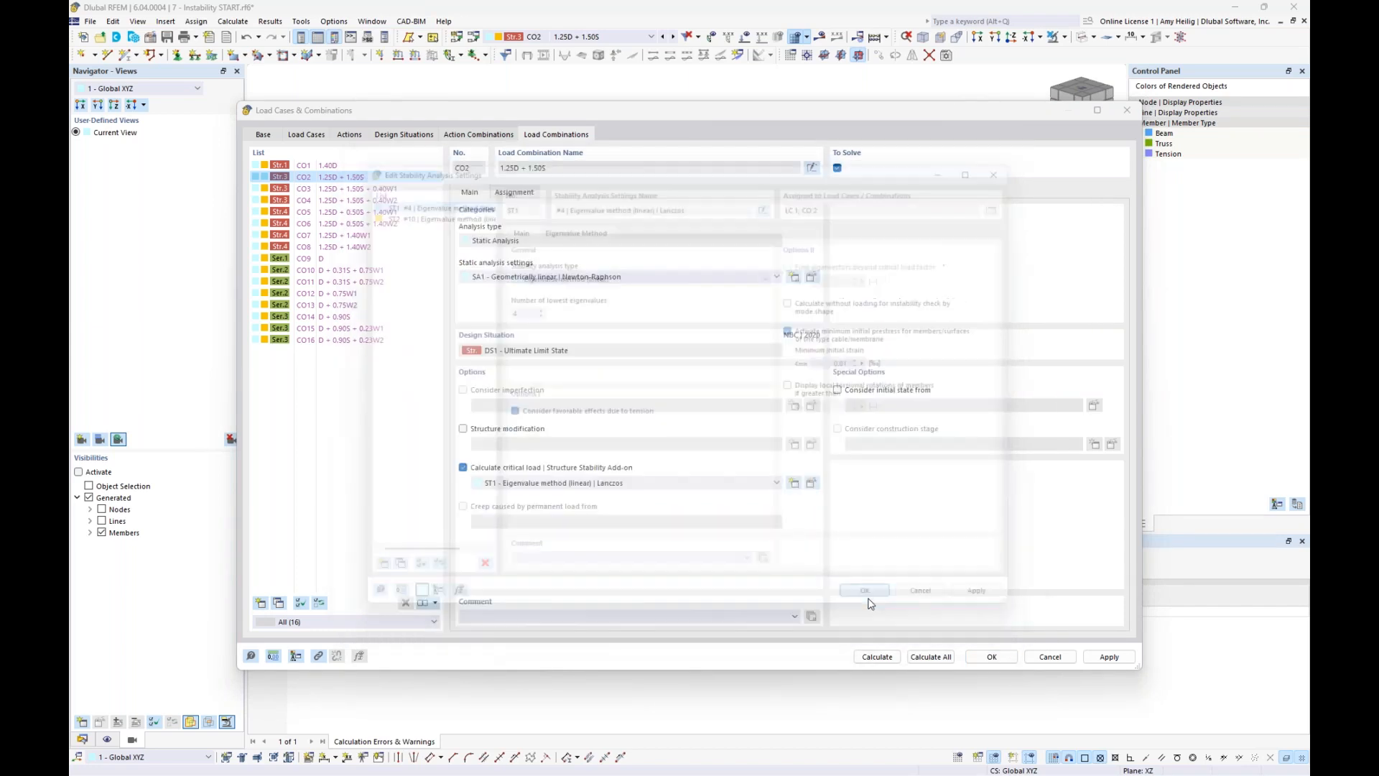
pyautogui.click(876, 657)
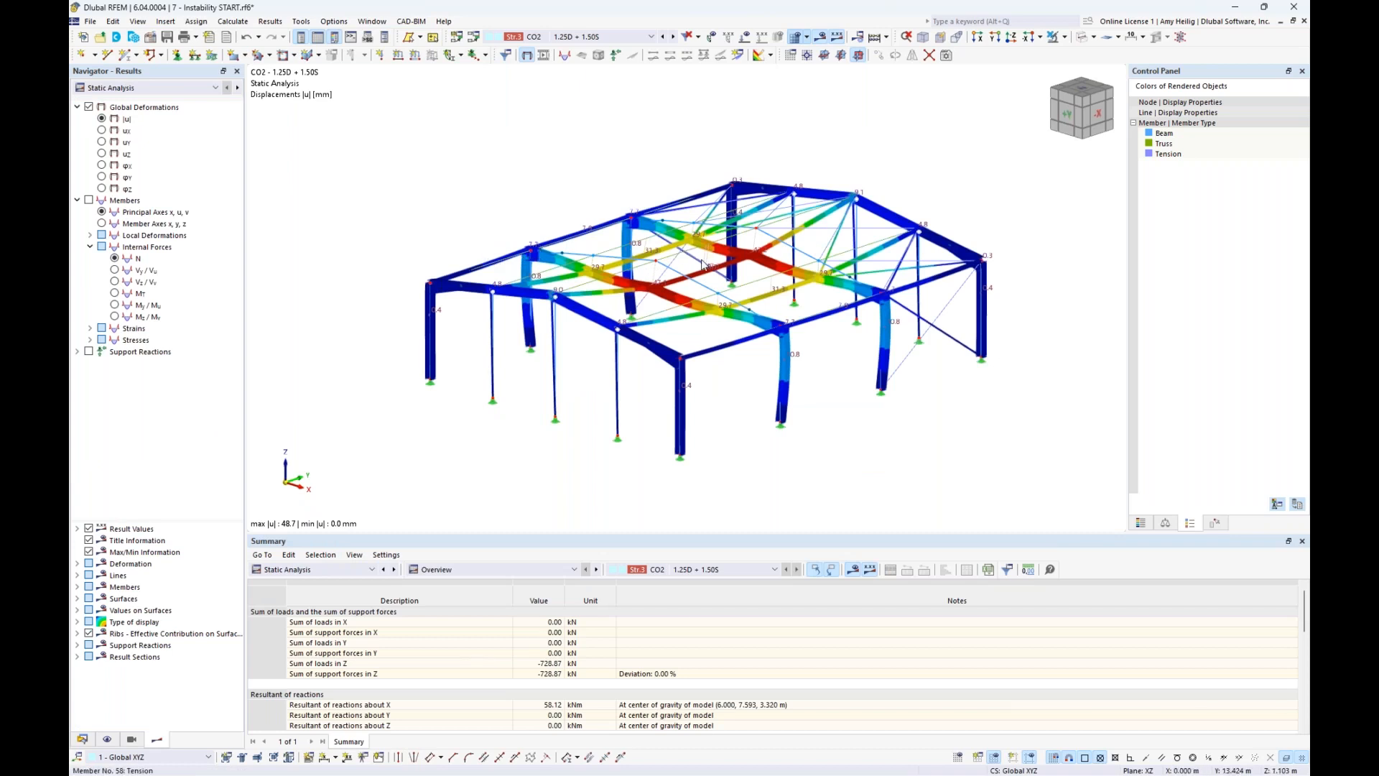
# - Display the stability analysis results for CO2 and examine the first mode shape at the frame's gable end
pyautogui.moveTo(525, 217); pyautogui.dragTo(502, 197, button='middle')
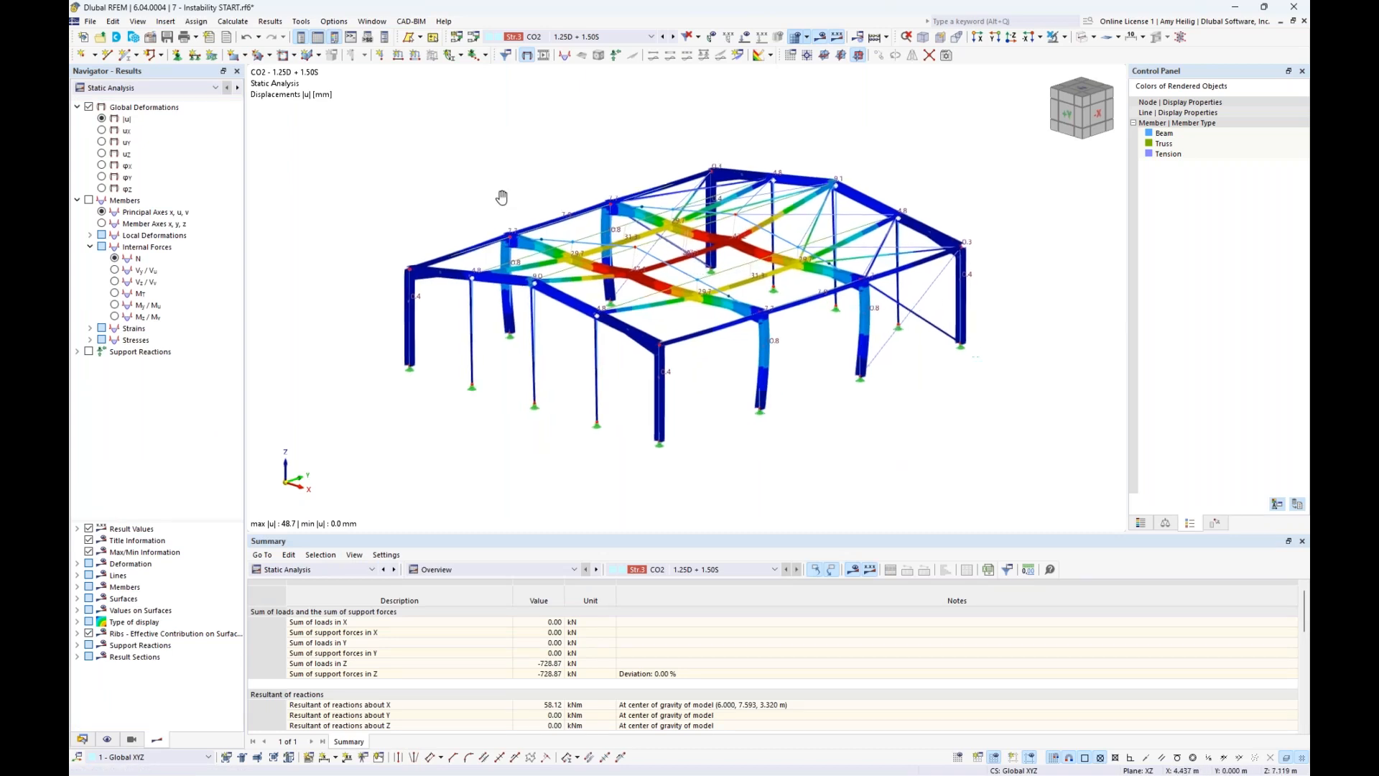
pyautogui.scroll(1, 583, 207)
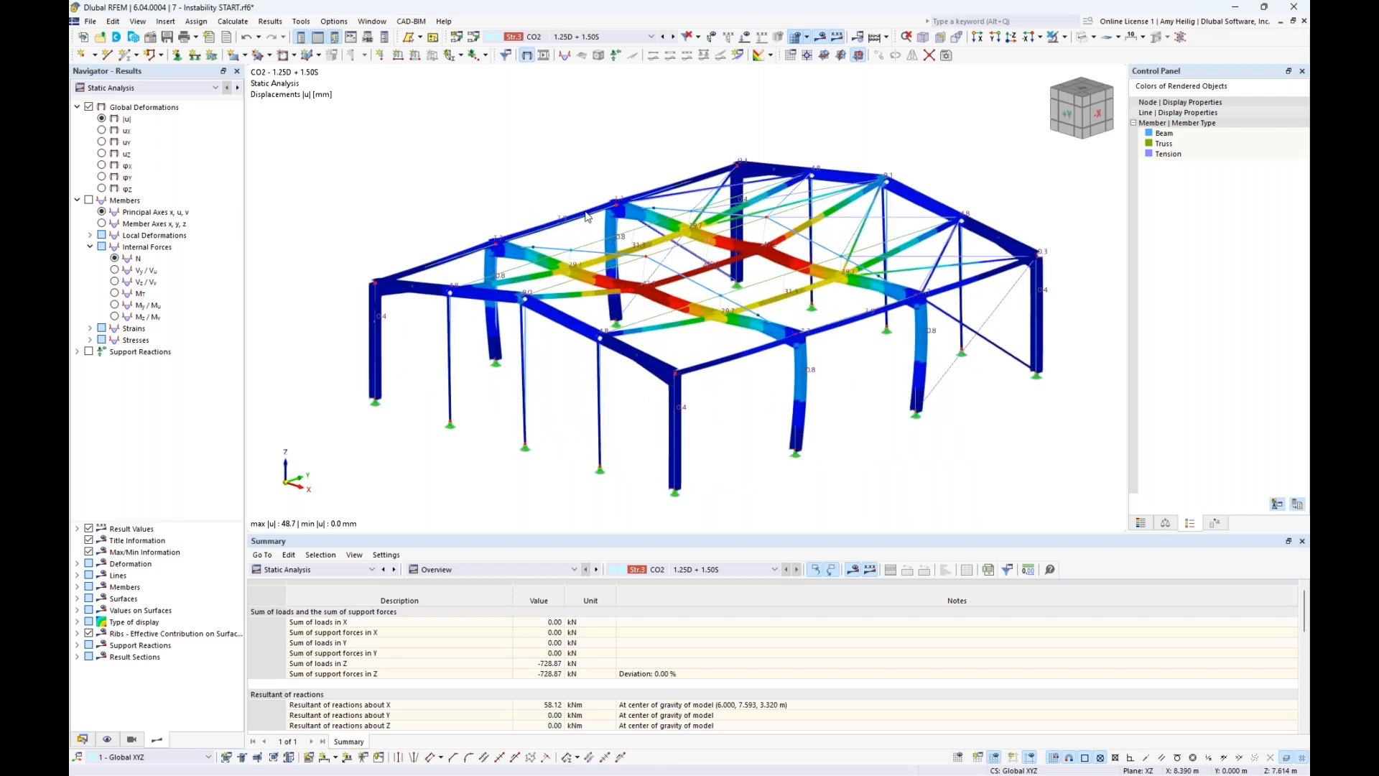
pyautogui.click(147, 88)
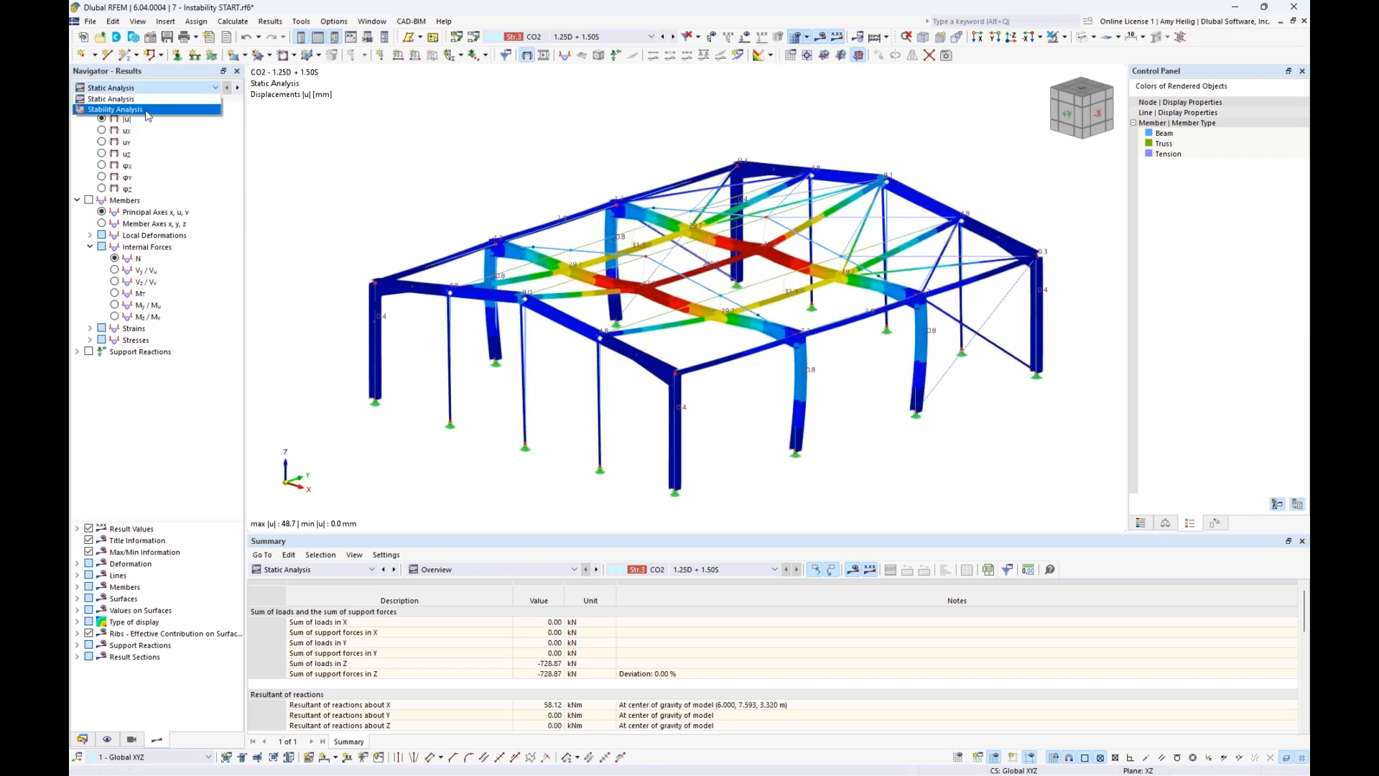
pyautogui.click(148, 110)
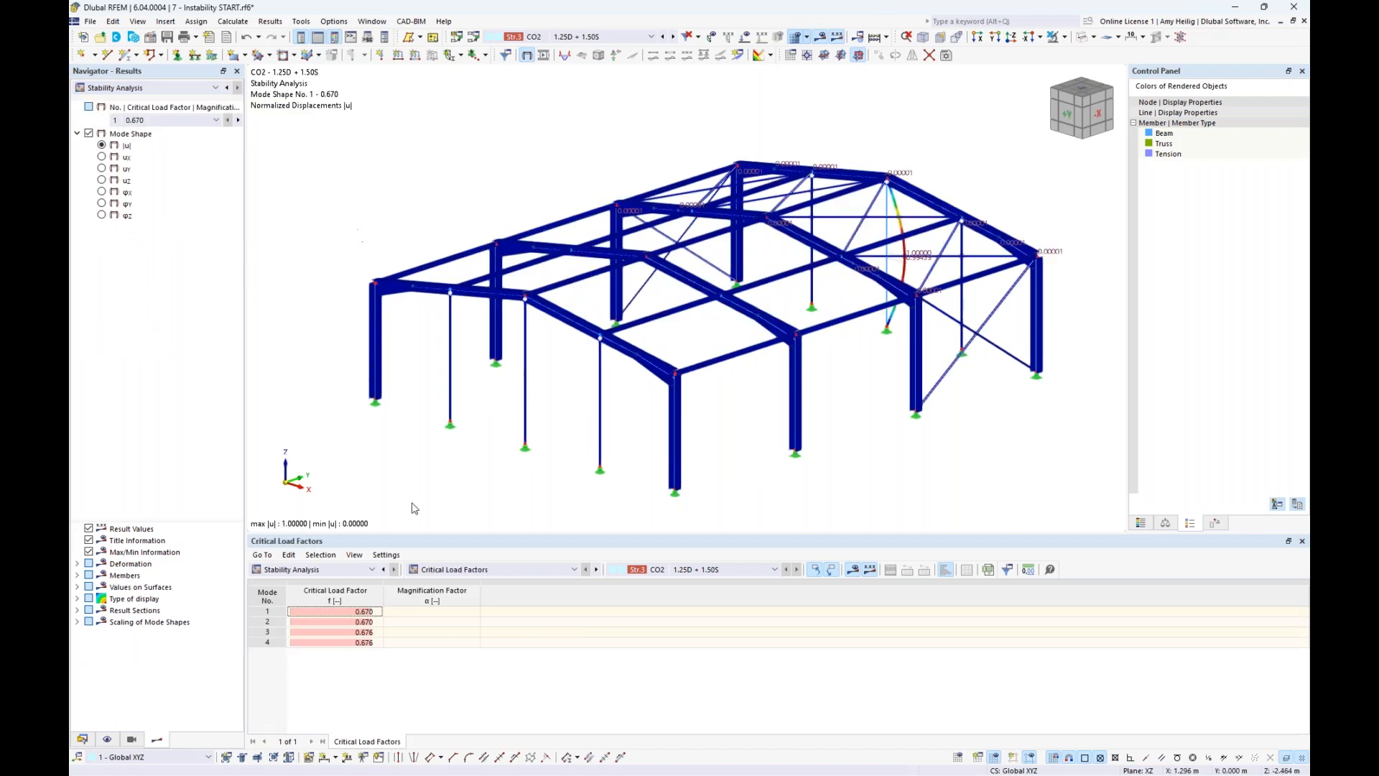
pyautogui.keyDown('ctrl'); pyautogui.moveTo(983, 387); pyautogui.dragTo(722, 351, button='middle'); pyautogui.keyUp('ctrl')
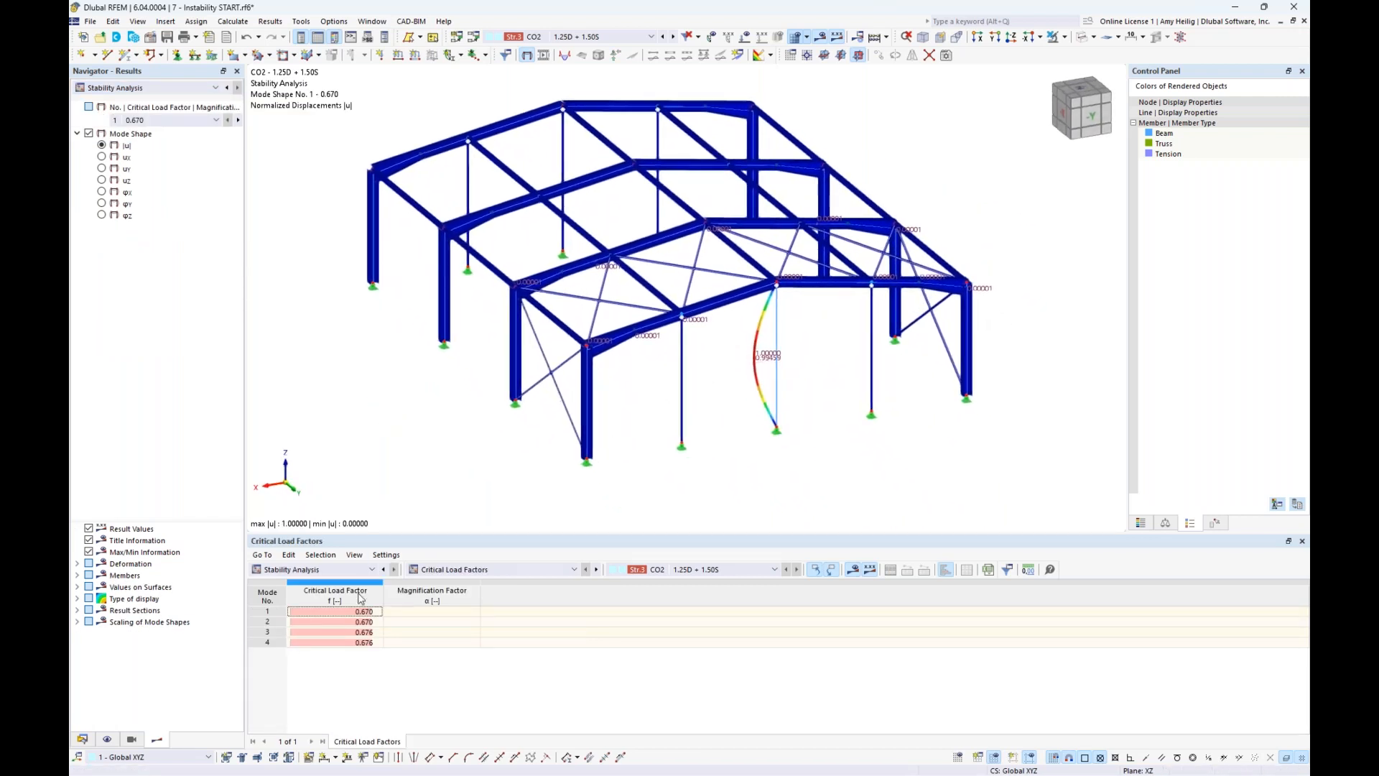
# - Compare CO2's mode shapes 1, 2 and 3 to see which gable columns buckle, ending on mode shape 1
pyautogui.click(346, 617)
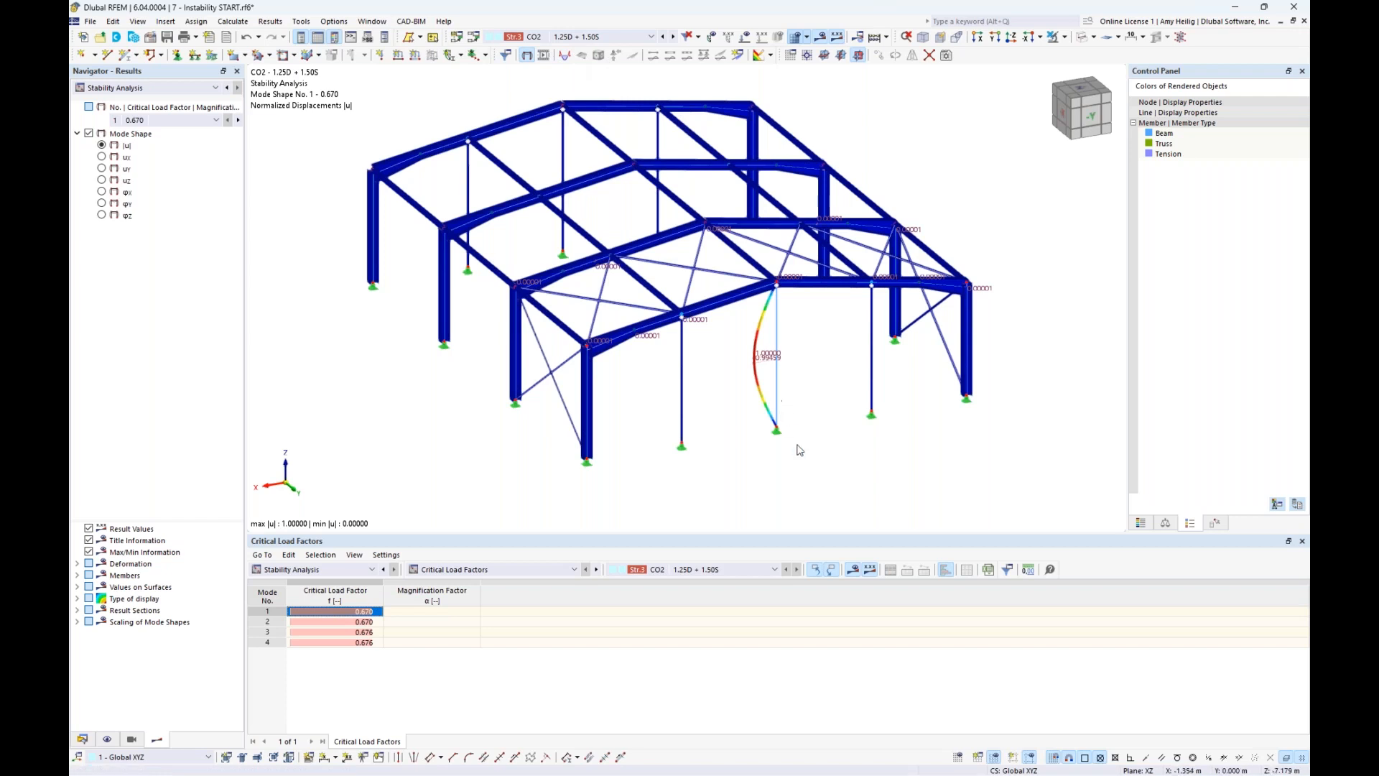
pyautogui.click(310, 622)
pyautogui.click(319, 633)
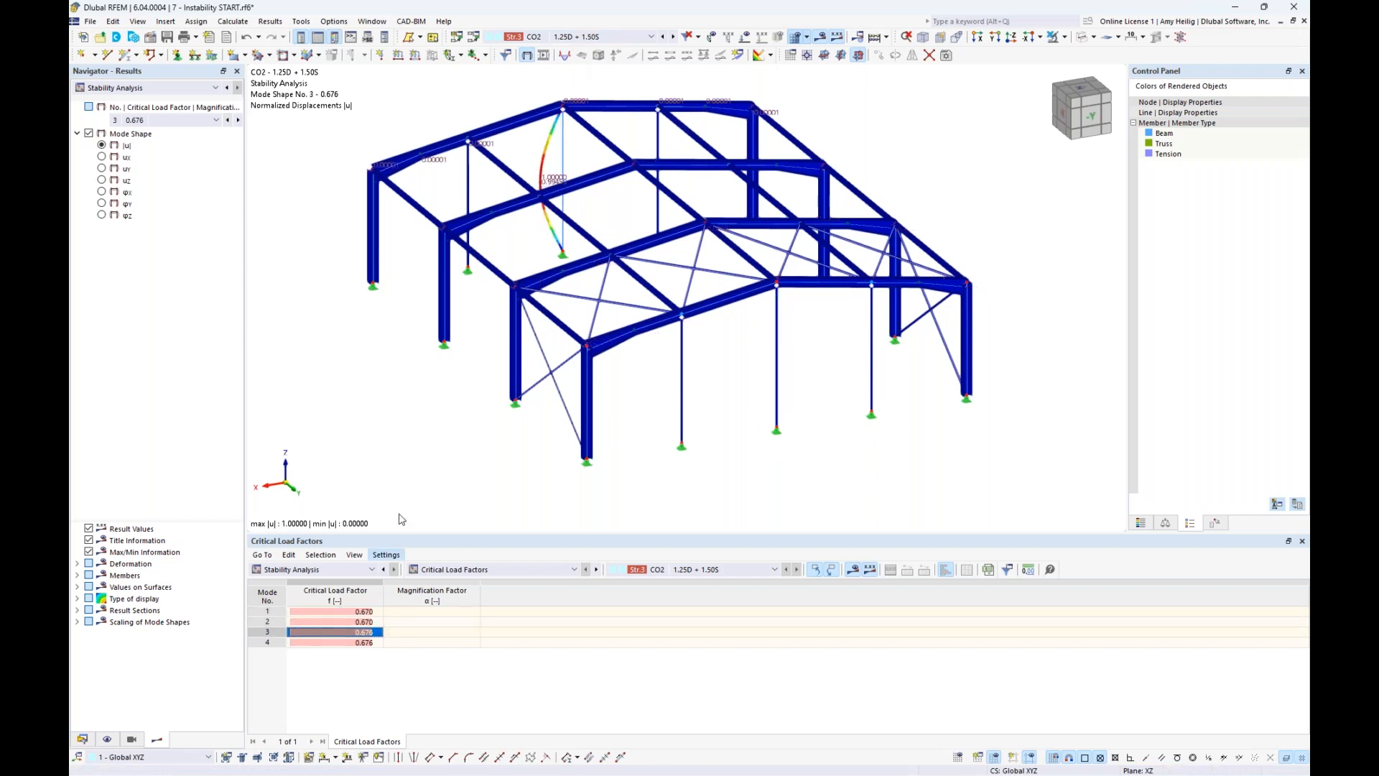
pyautogui.click(343, 614)
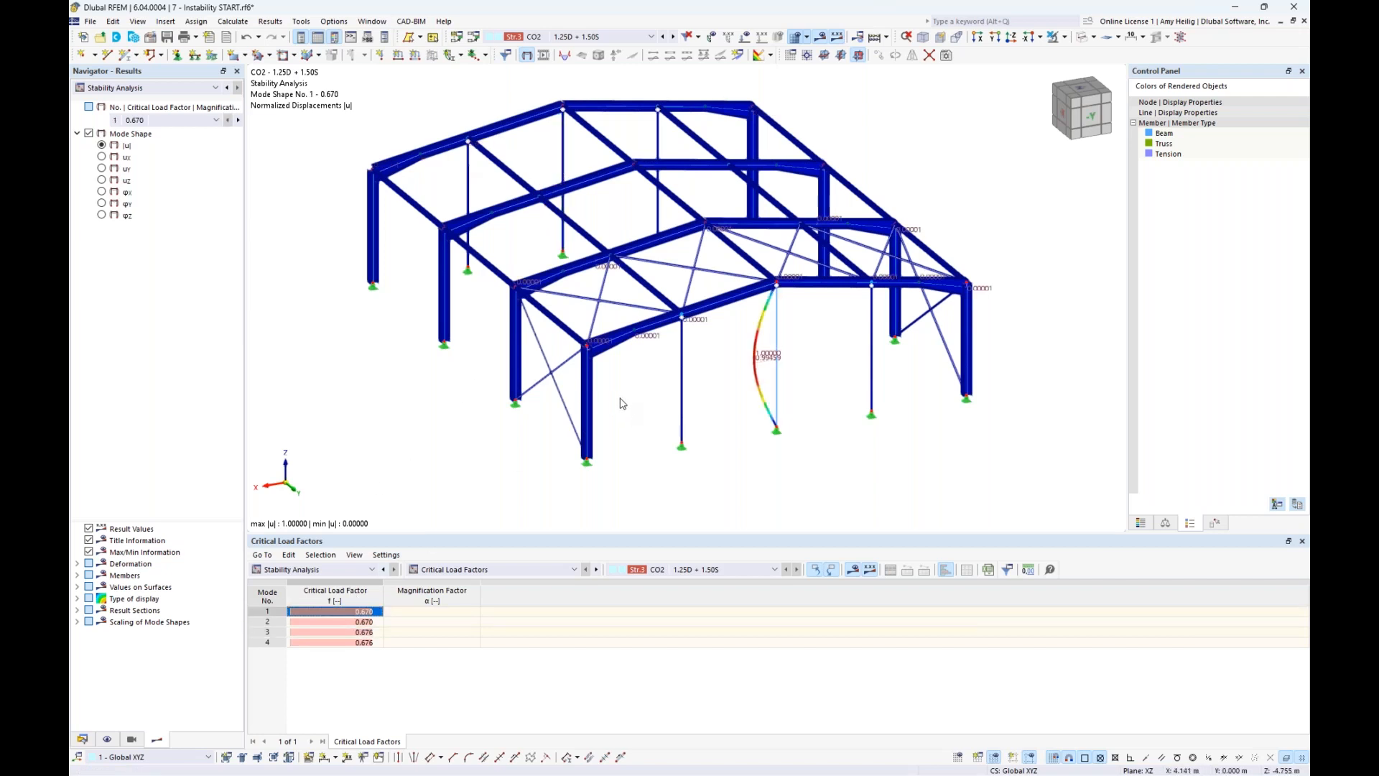
# - Assign section 2 - Sqr HSS 127x127x4.8 to the six inner gable columns at both ends, accepting deletion of results
pyautogui.moveTo(618, 399); pyautogui.dragTo(610, 436, button='middle')
pyautogui.keyDown('ctrl'); pyautogui.moveTo(458, 407); pyautogui.dragTo(865, 346, button='middle'); pyautogui.keyUp('ctrl')
pyautogui.moveTo(798, 338); pyautogui.dragTo(534, 310)
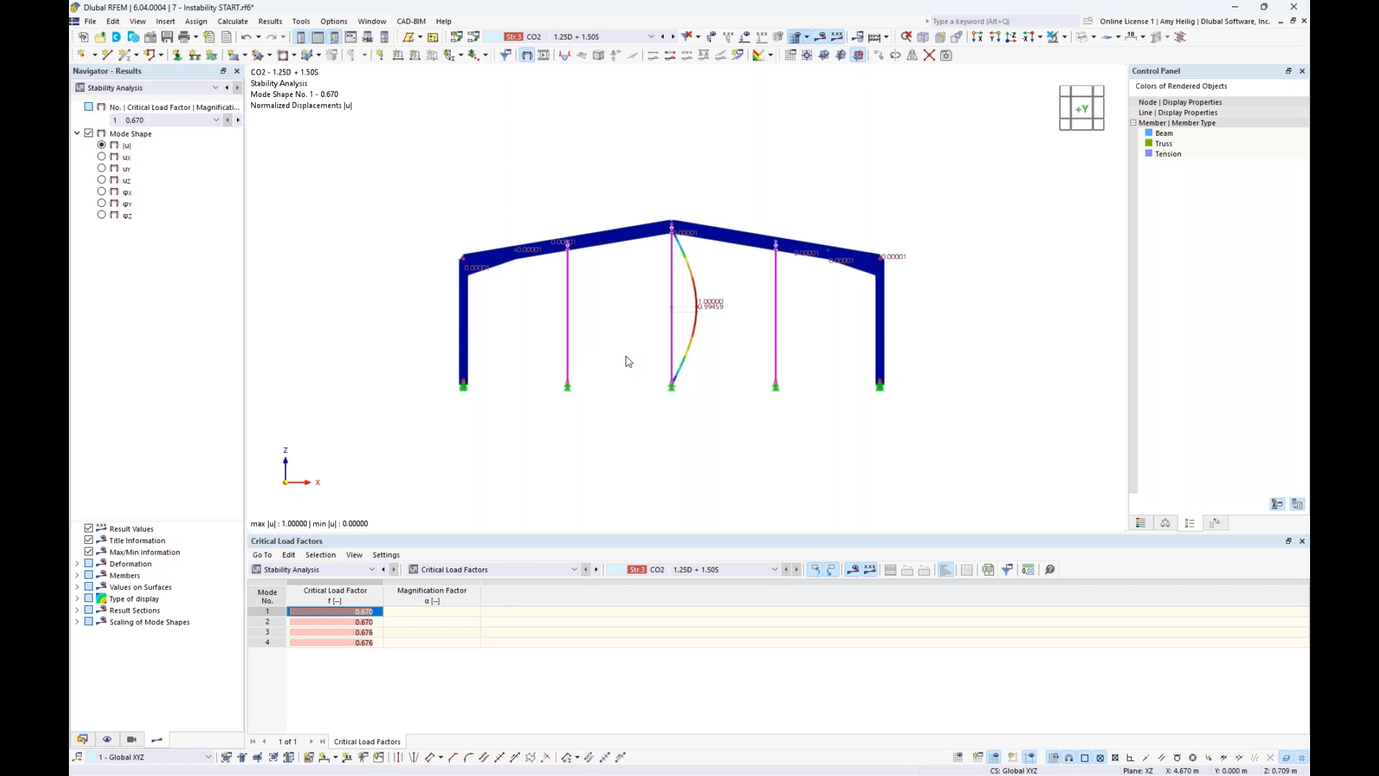
pyautogui.scroll(1, 627, 361)
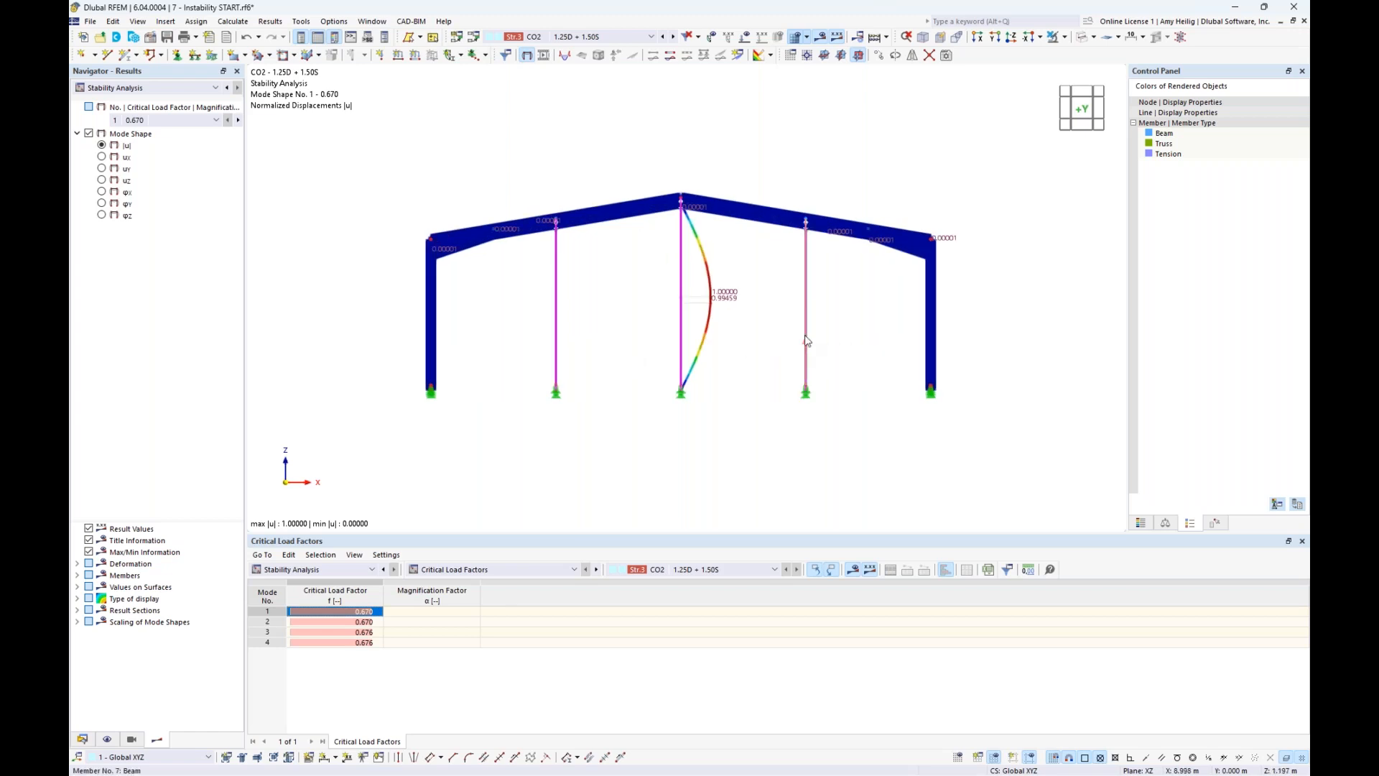
pyautogui.doubleClick(807, 342)
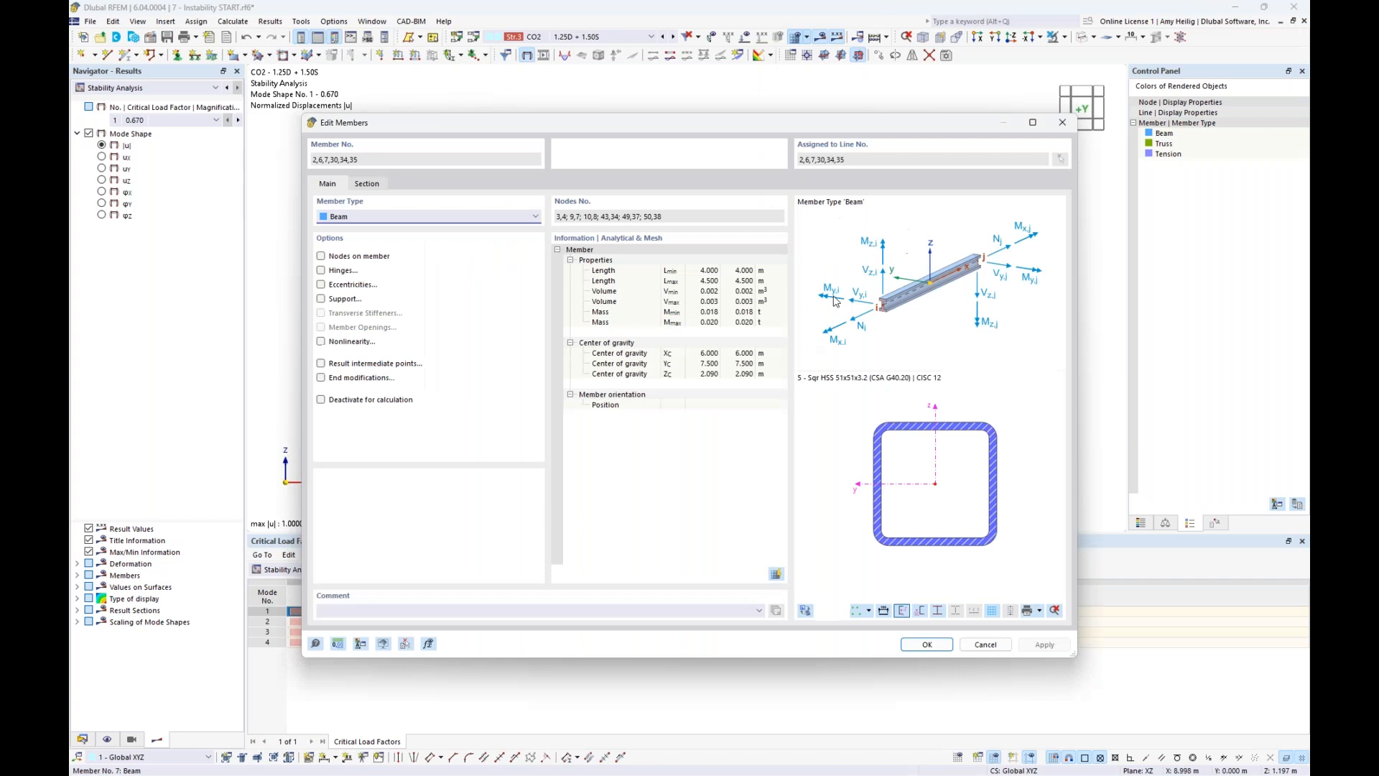
pyautogui.click(379, 186)
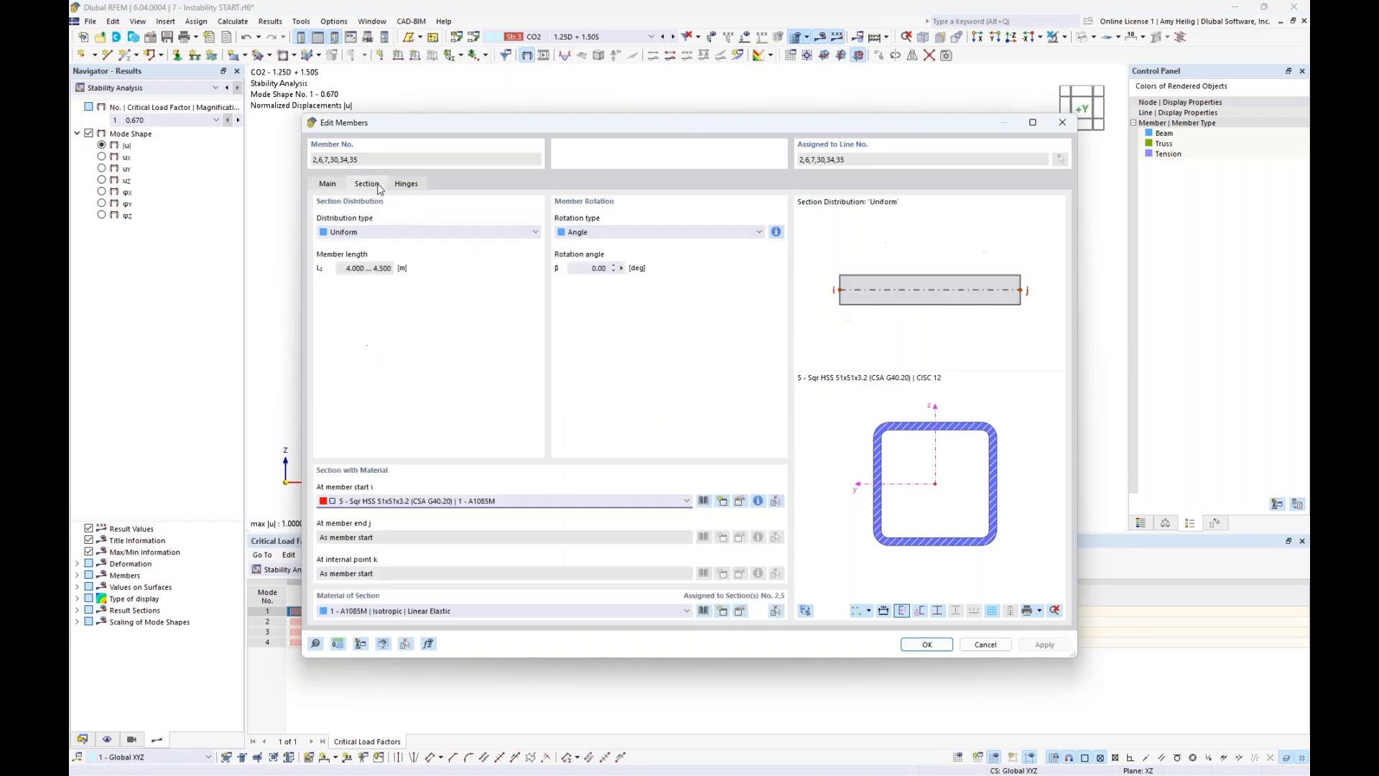
pyautogui.click(492, 502)
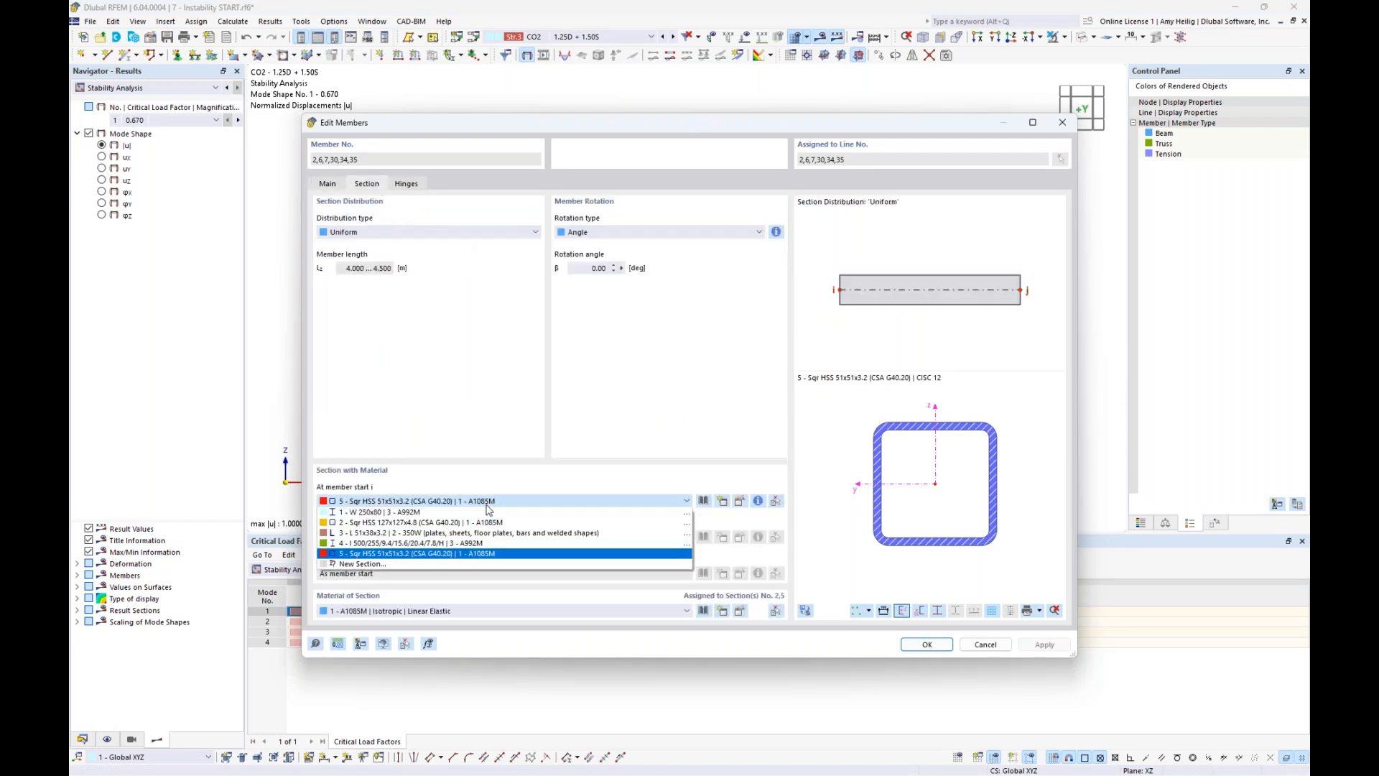
pyautogui.click(391, 525)
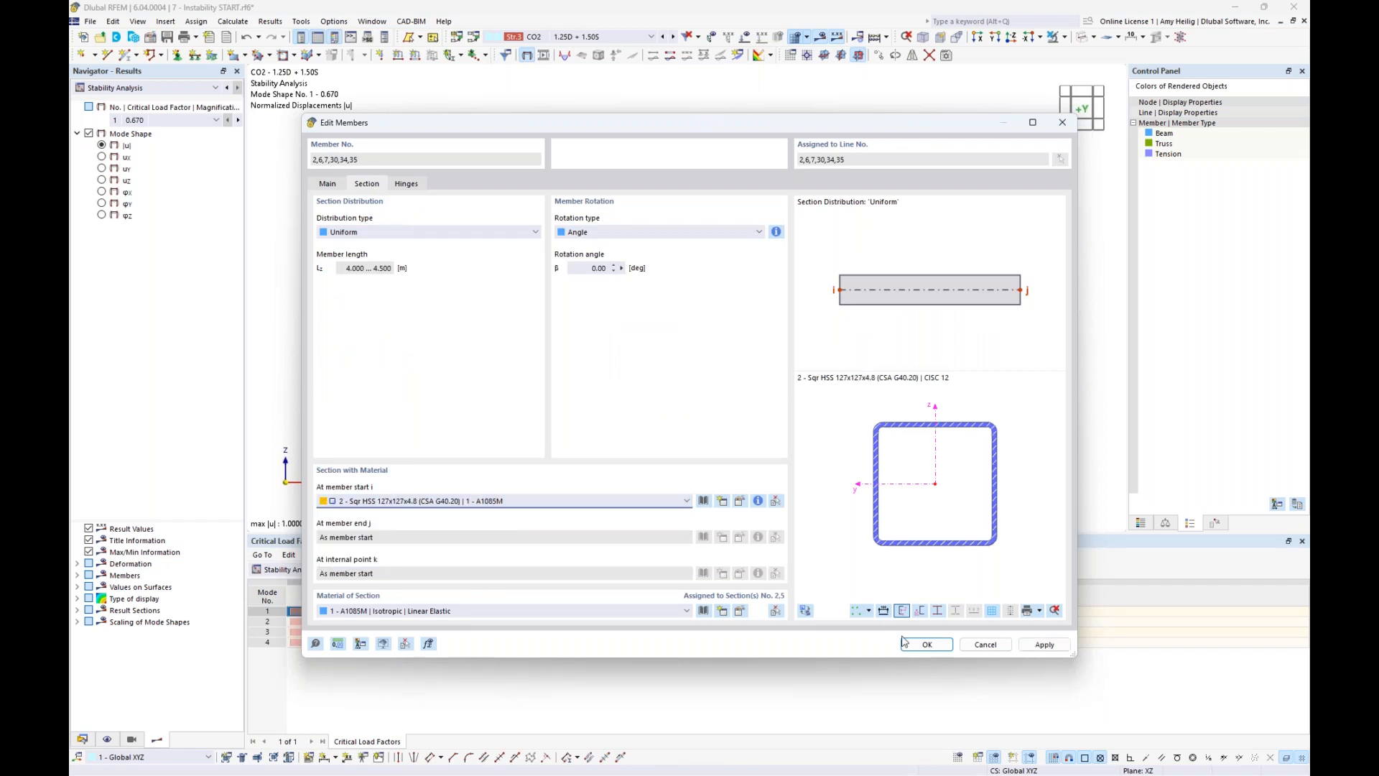
pyautogui.click(927, 645)
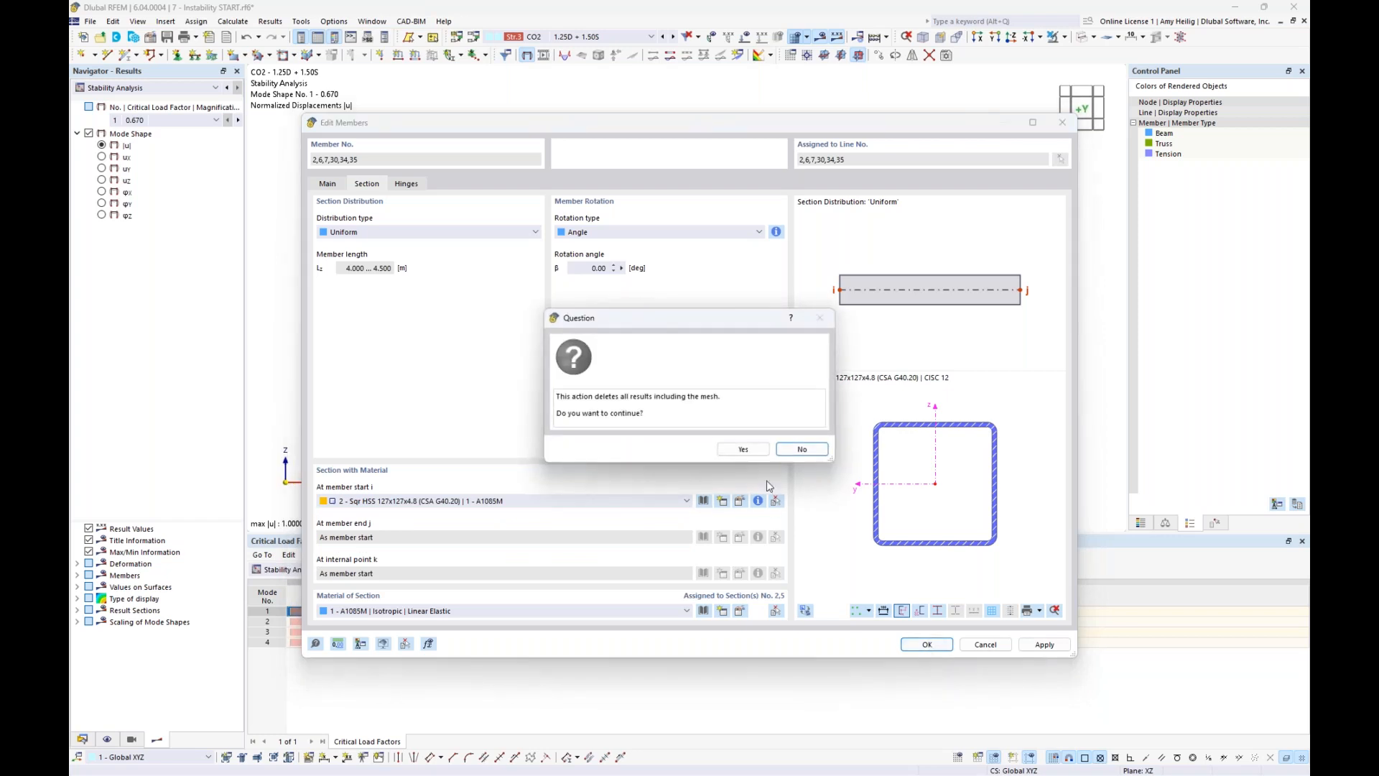
pyautogui.click(749, 449)
# - Clear the selection and show the frame as a solid rendering to check the gable columns' section
pyautogui.click(959, 202)
pyautogui.keyDown('ctrl'); pyautogui.moveTo(941, 204); pyautogui.dragTo(859, 236, button='middle'); pyautogui.keyUp('ctrl')
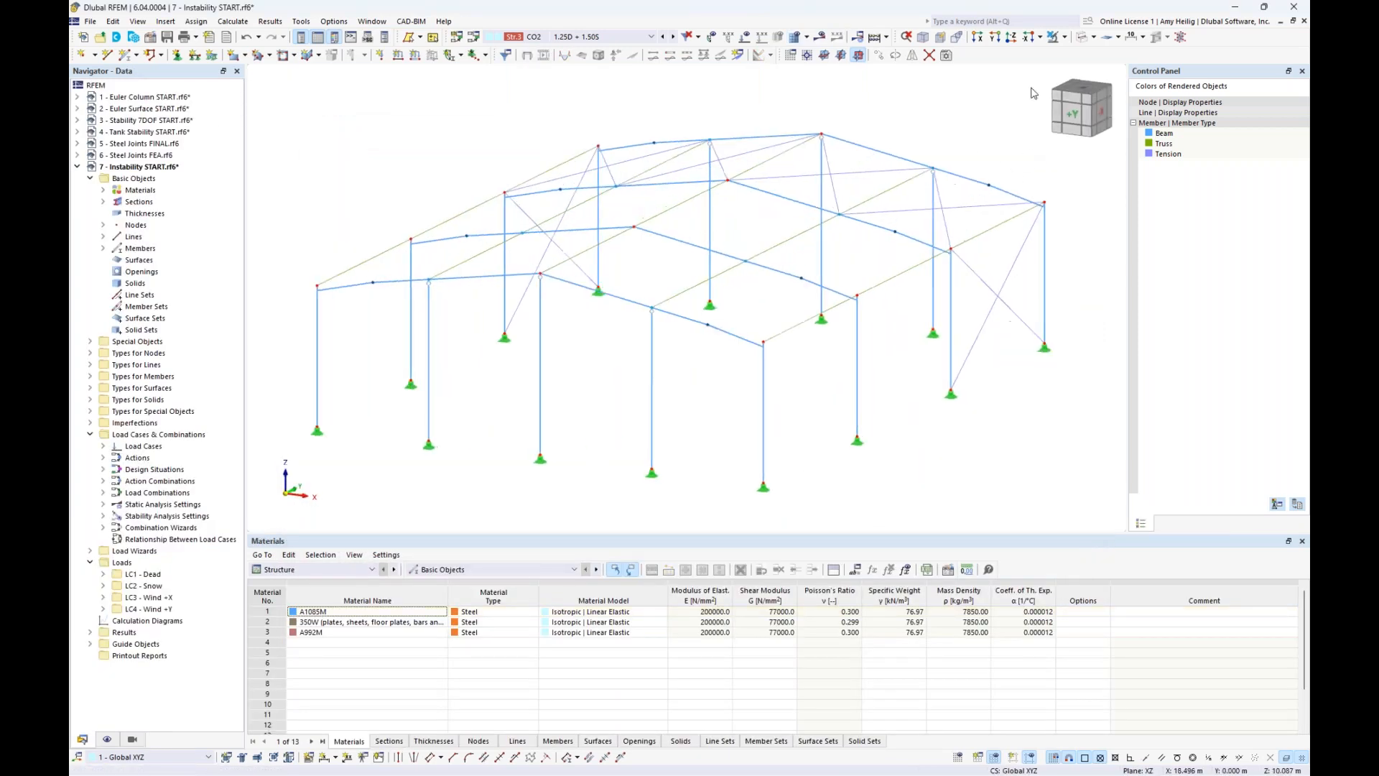
pyautogui.click(1083, 41)
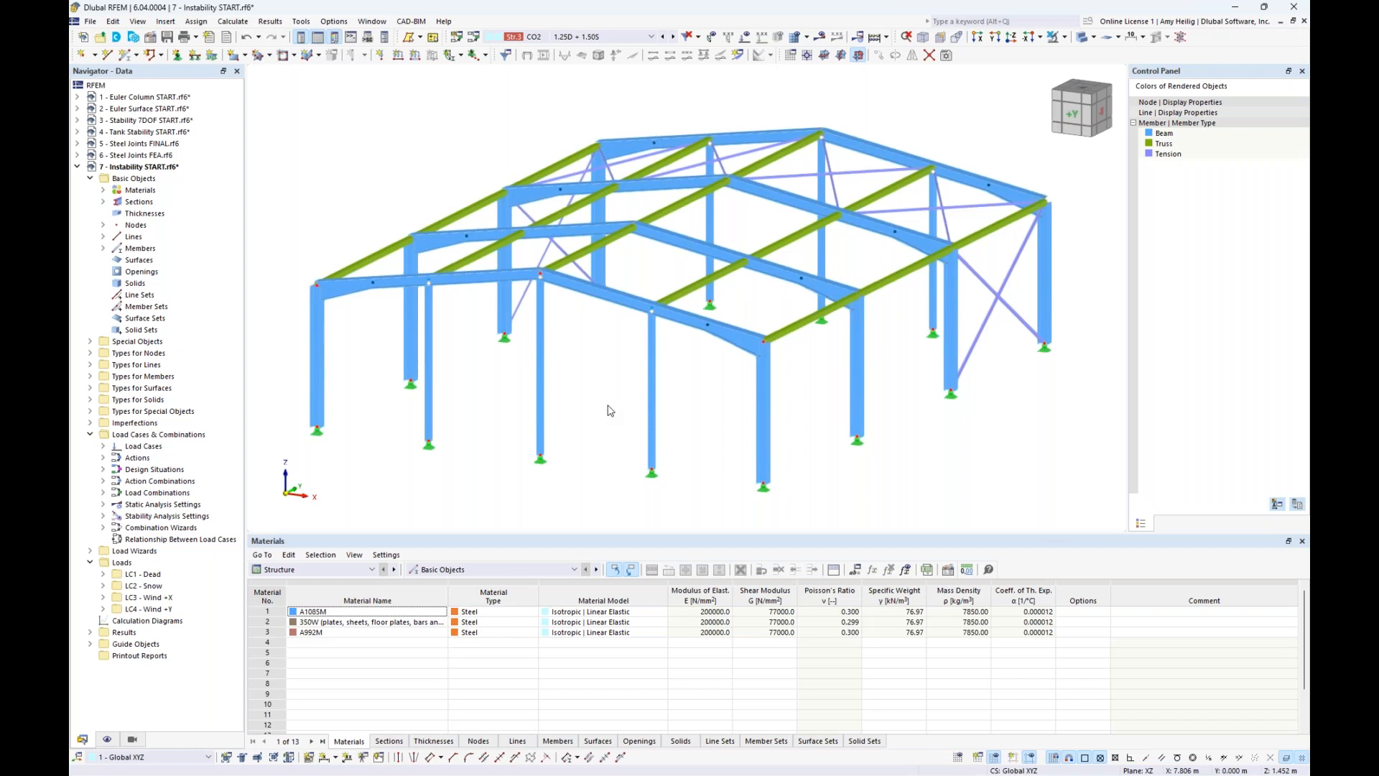
# - Set CO2's static analysis settings to SA2 - Second-order (P-Δ) | Picard and calculate the combination
pyautogui.click(474, 36)
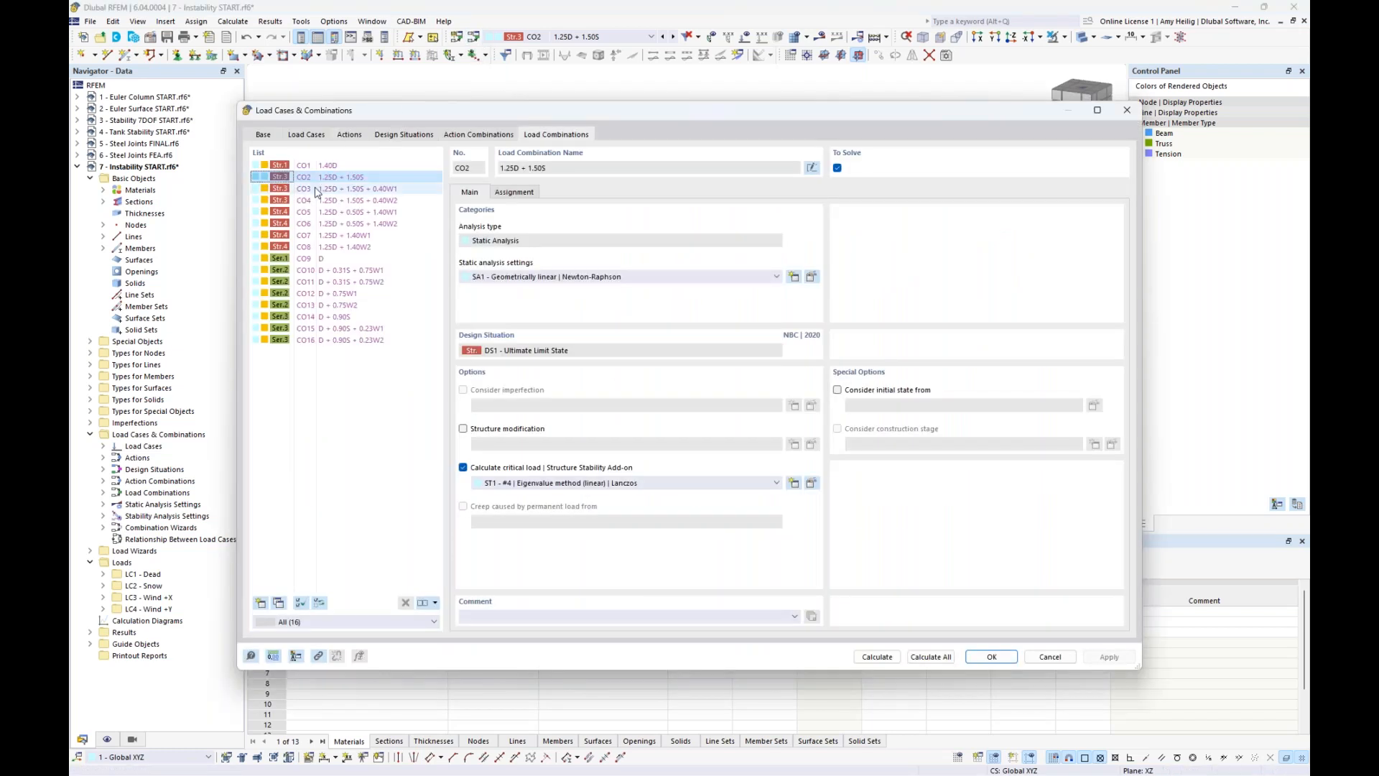
pyautogui.click(579, 284)
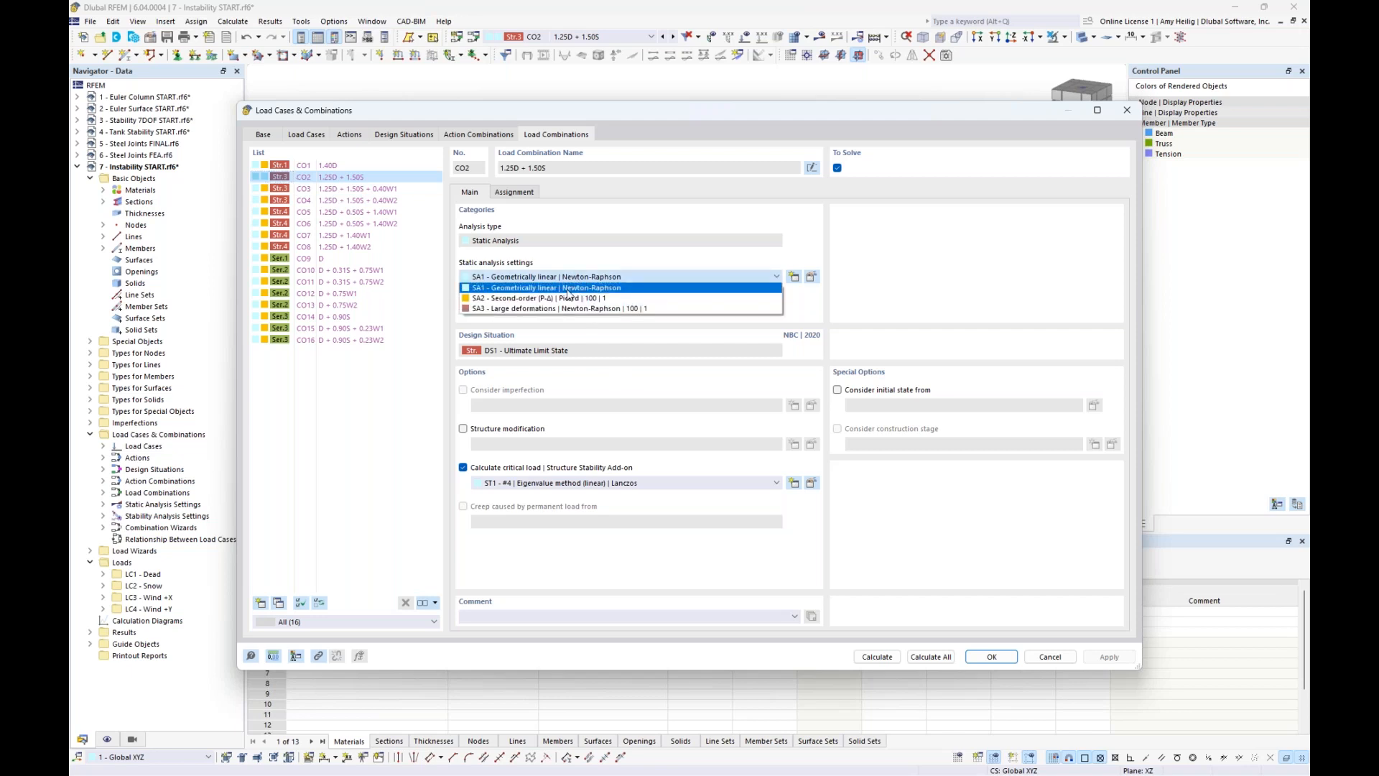
pyautogui.click(542, 299)
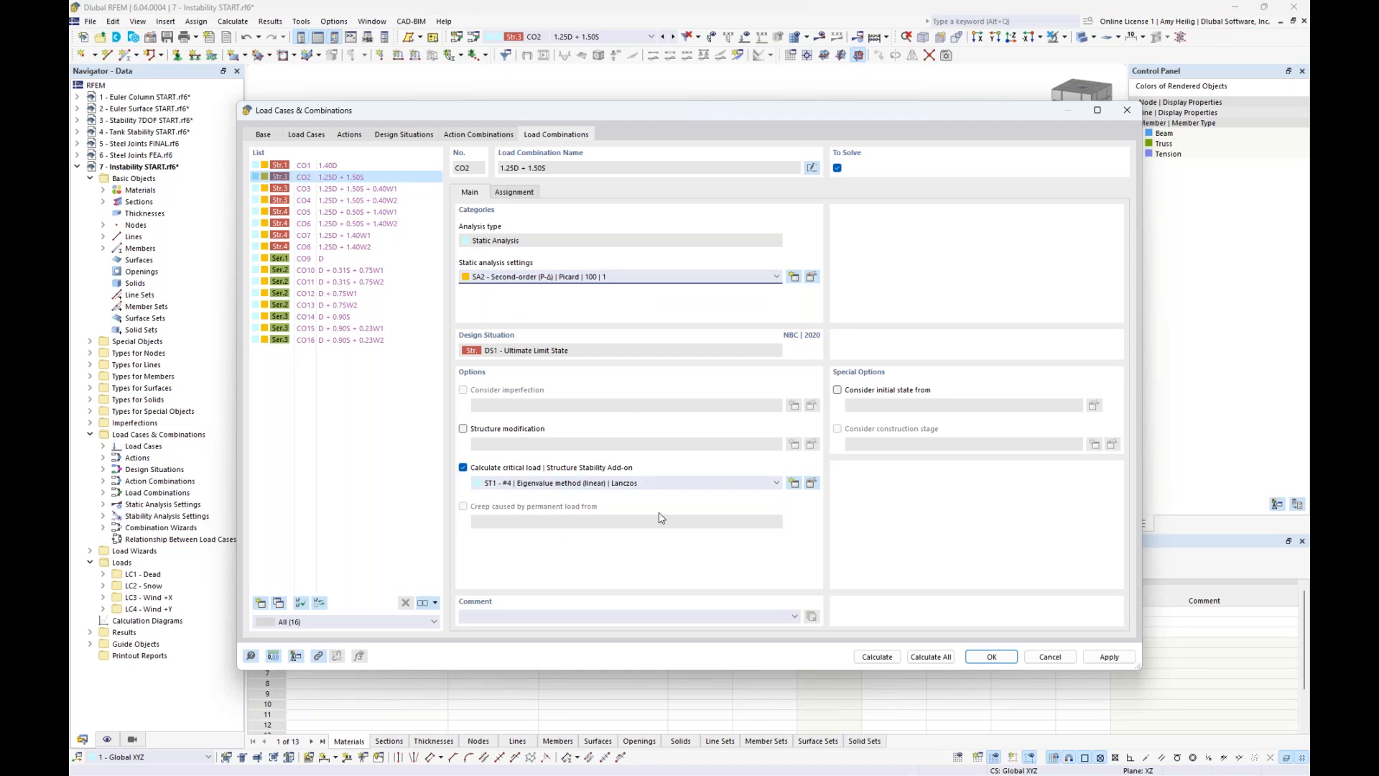
pyautogui.click(877, 656)
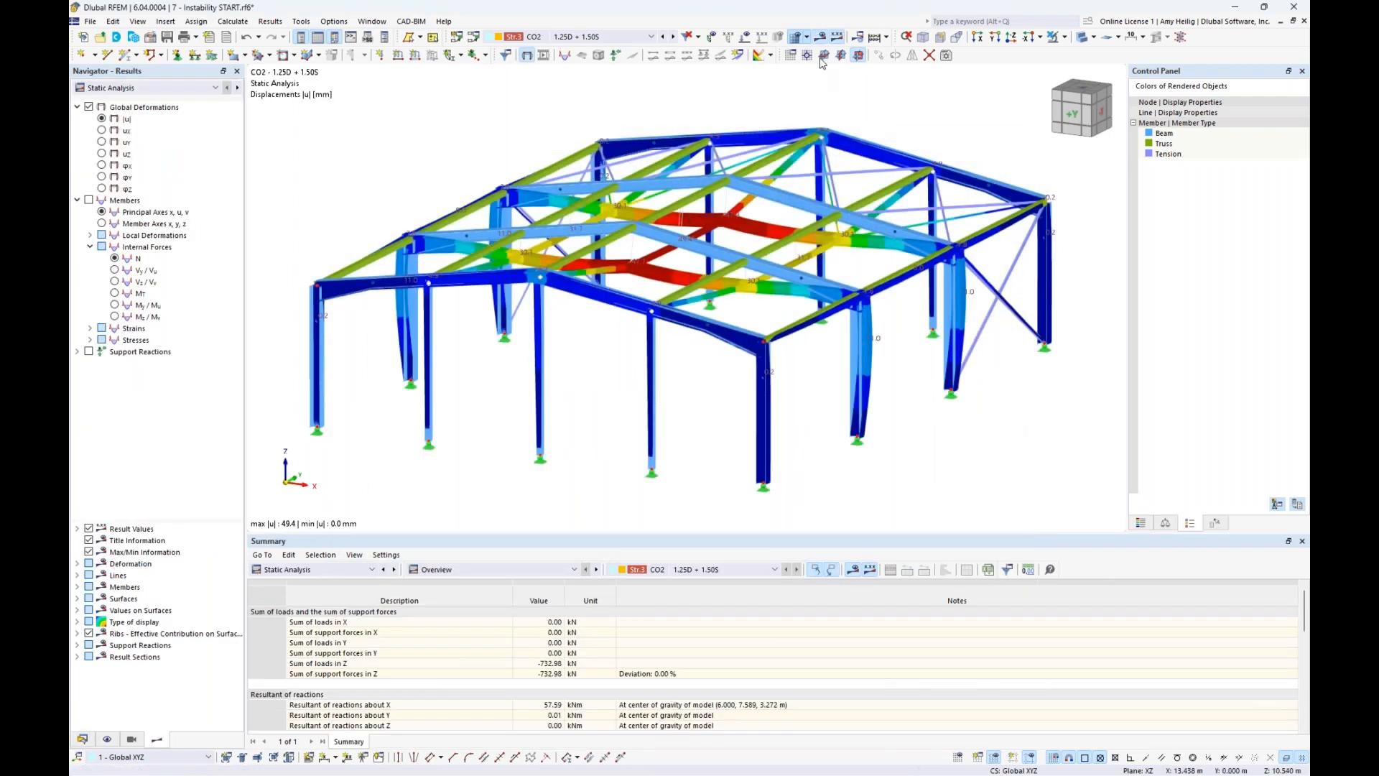
# - Hide the undeformed solid rendering, display CO2's stability results, and examine mode shape 1 and the critical load factors
pyautogui.click(1083, 38)
pyautogui.click(1082, 38)
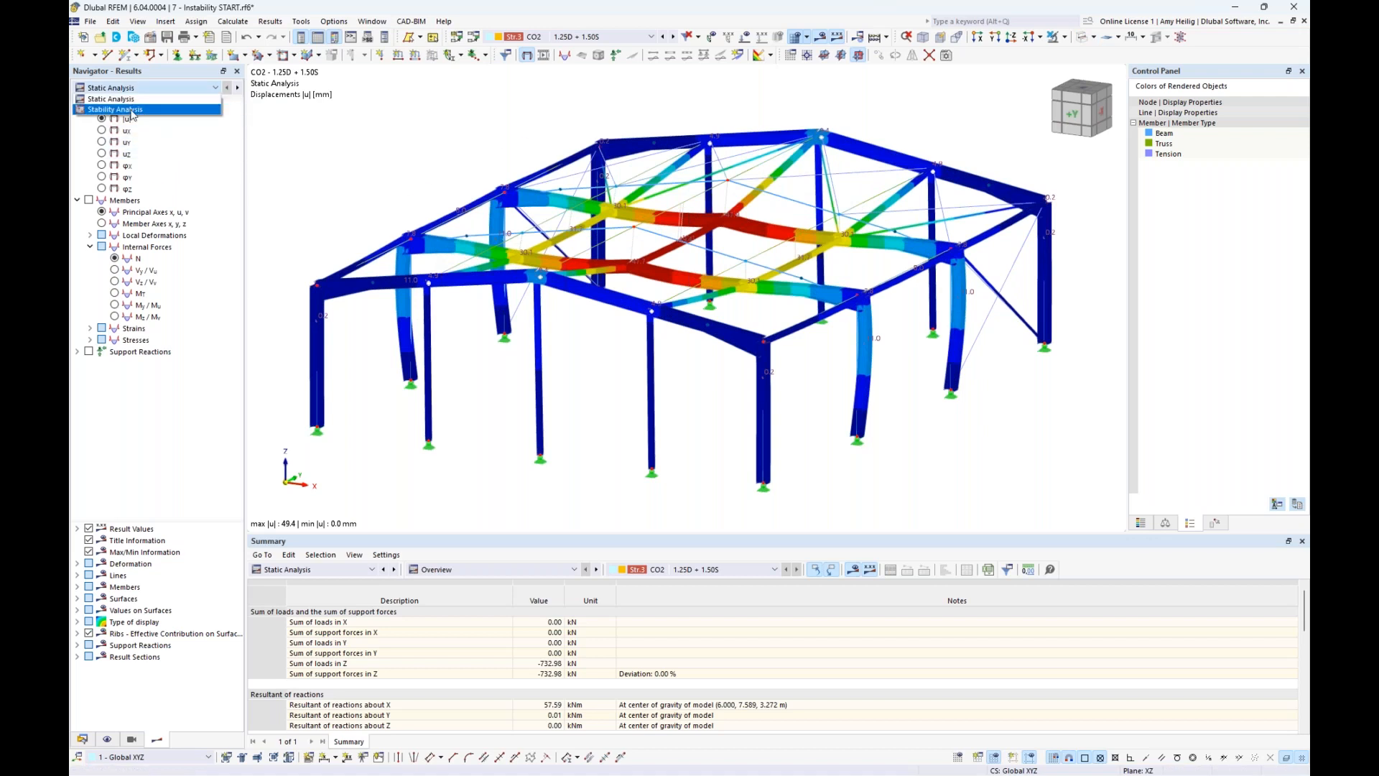
pyautogui.click(132, 111)
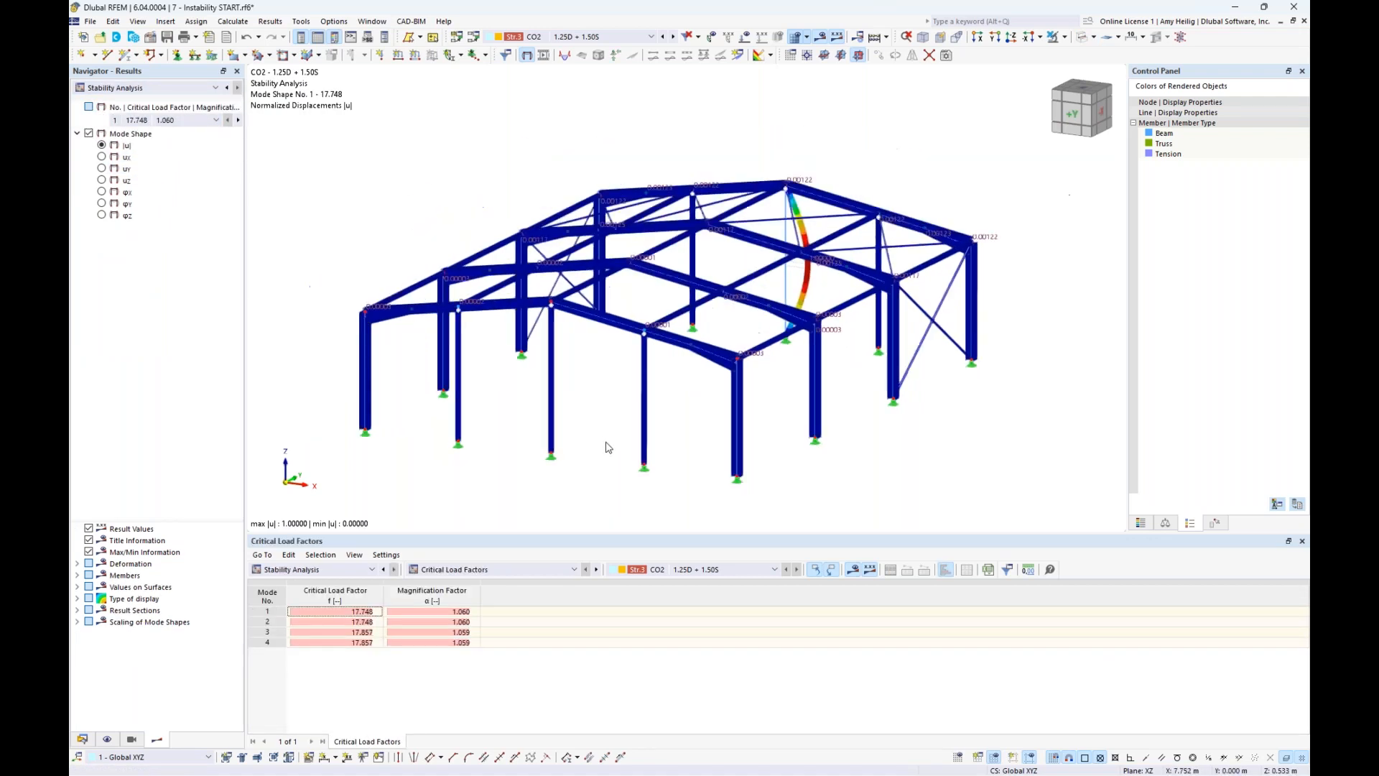
pyautogui.keyDown('ctrl'); pyautogui.moveTo(941, 408); pyautogui.dragTo(702, 404, button='middle'); pyautogui.keyUp('ctrl')
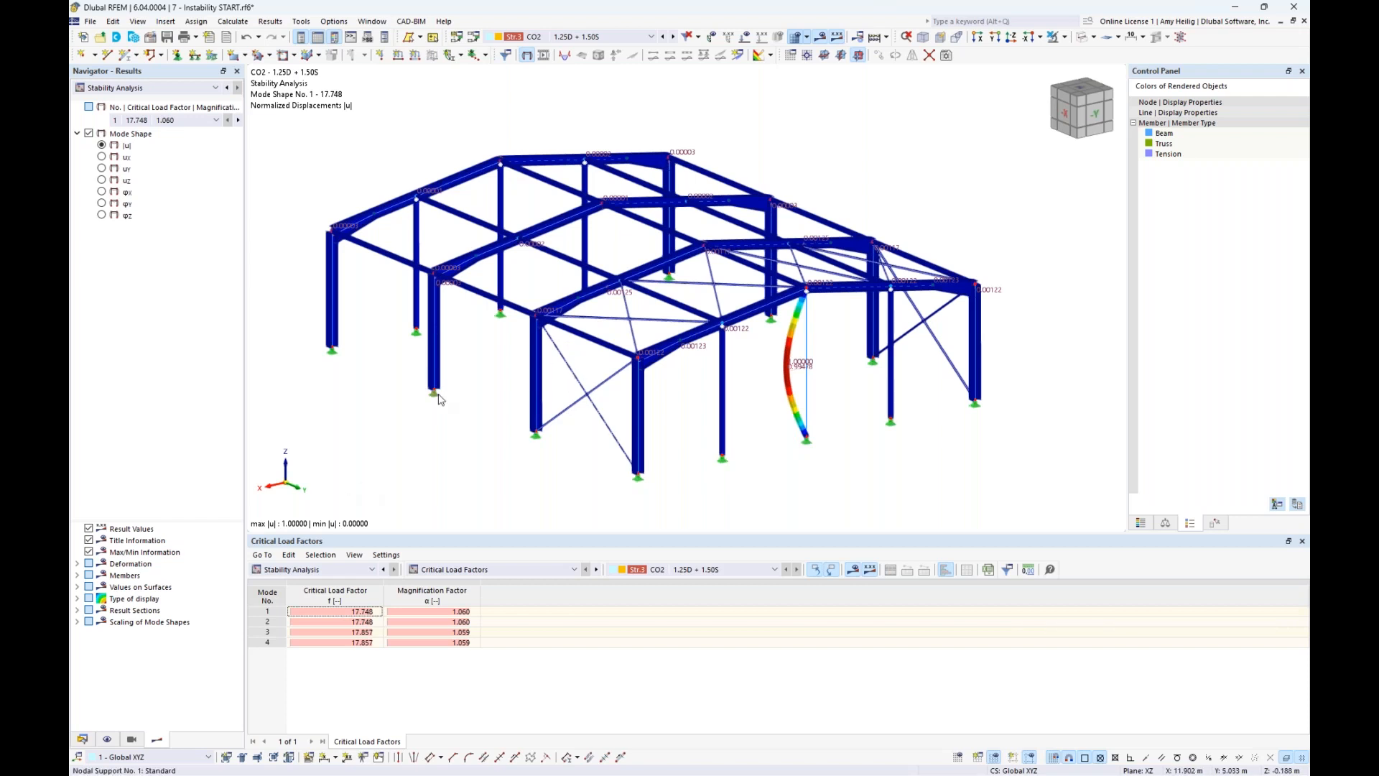
pyautogui.moveTo(440, 399)
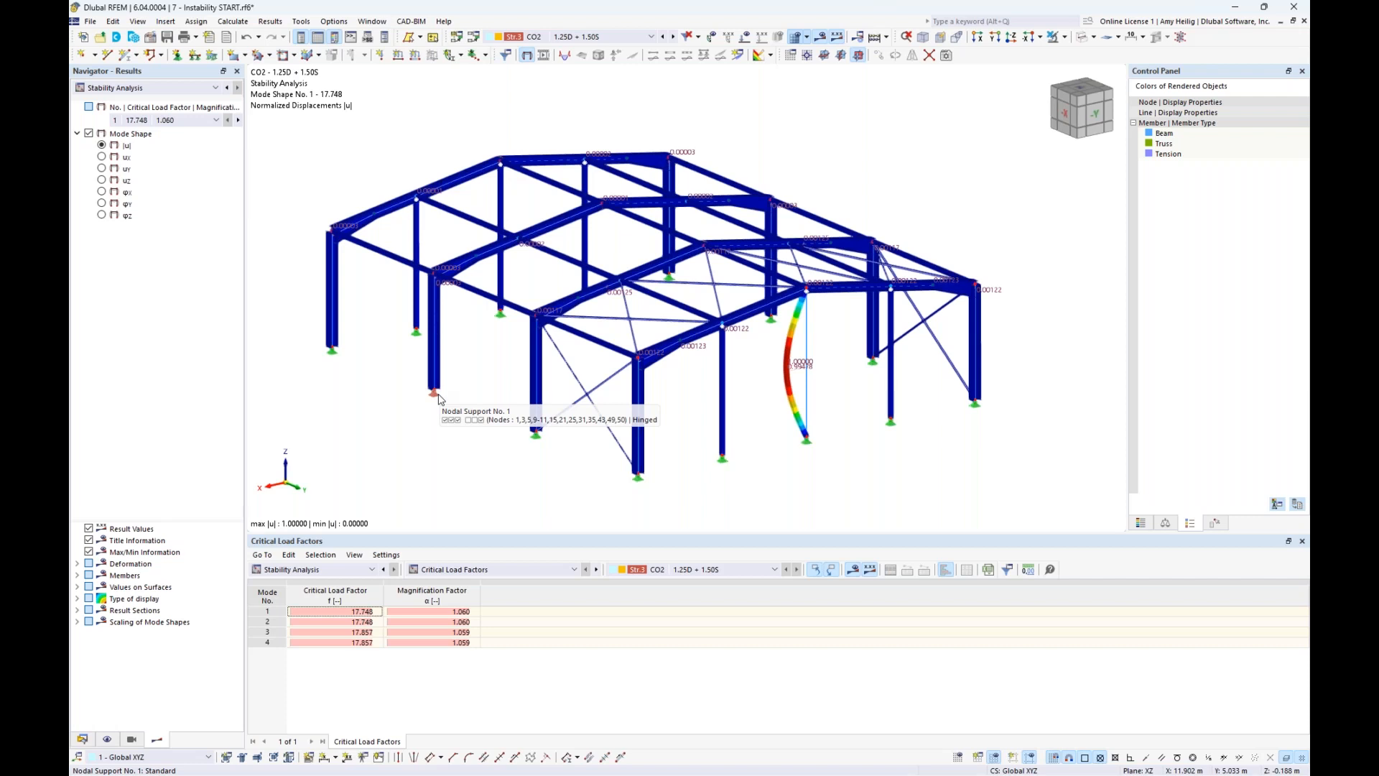
# - Switch to the PowerPoint slide show of the Stability Analysis in RFEM 6 webinar
pyautogui.press('super+Tab')
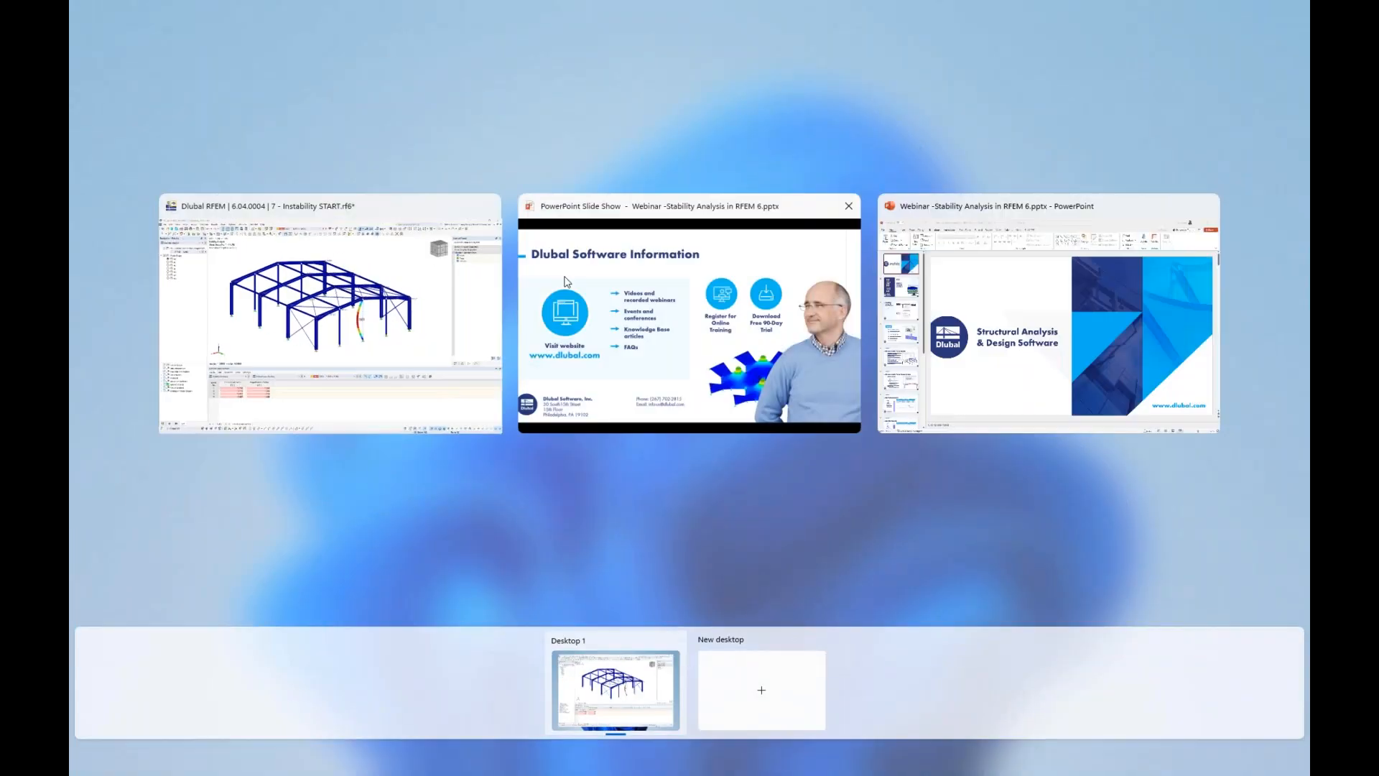
pyautogui.click(673, 322)
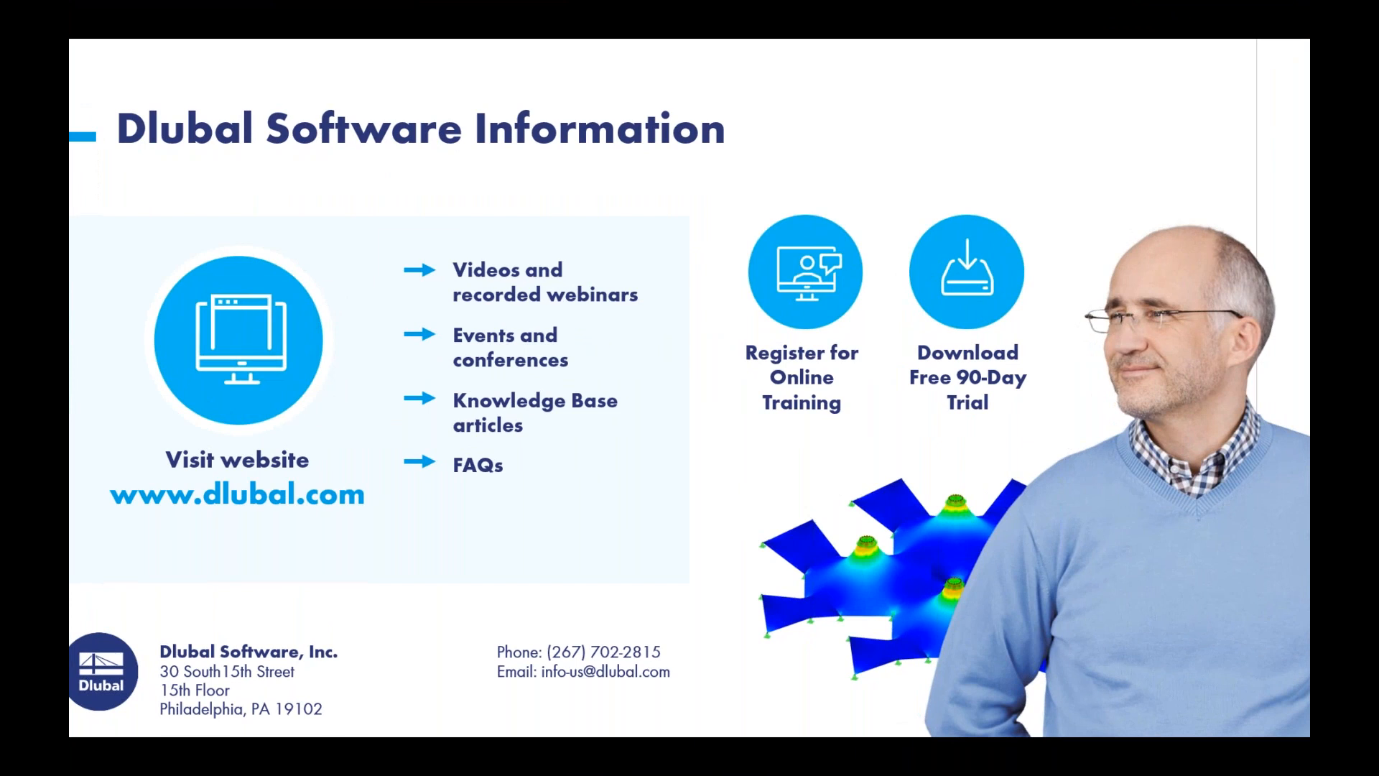